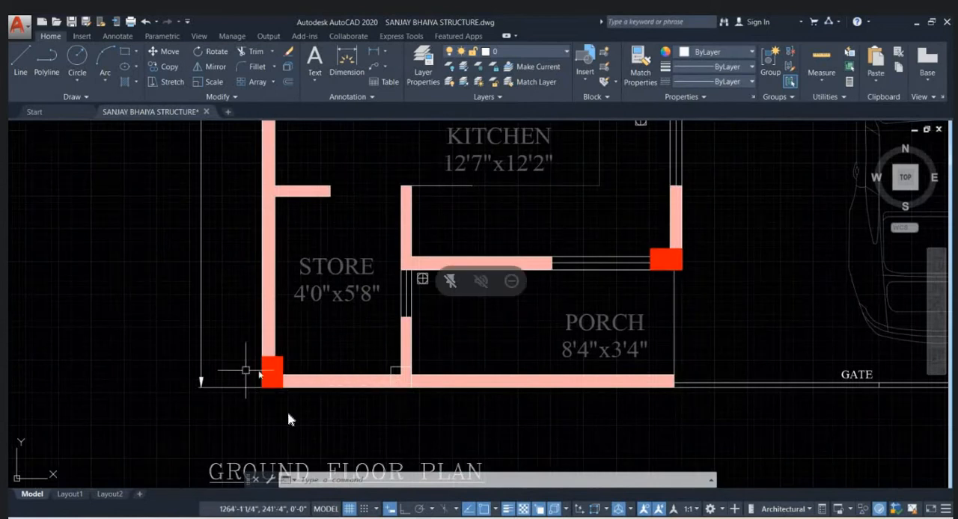
- Copy the magenta main-gate column from the column layout to the ground floor plan's porch corner beside the gate
middle_click_drag(505, 378, 367, 392)
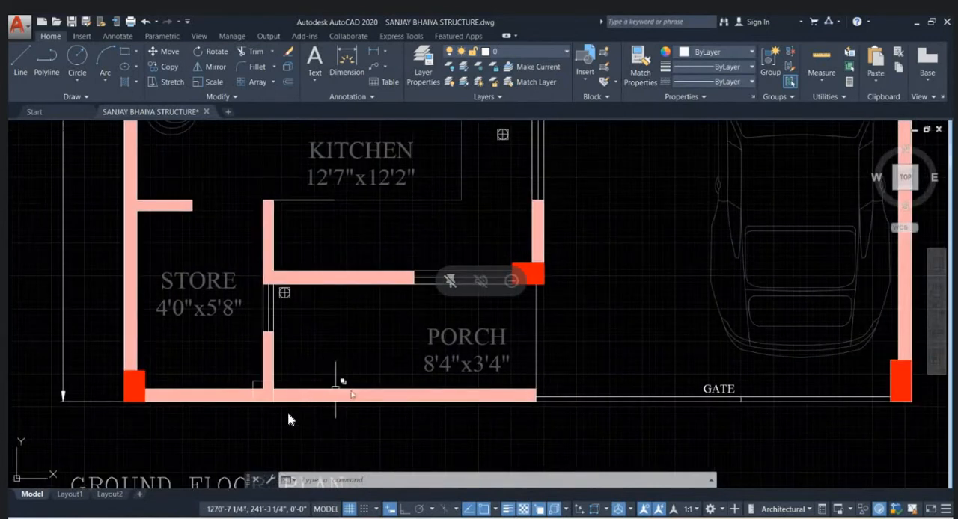
scroll(524, 391, "down", 2)
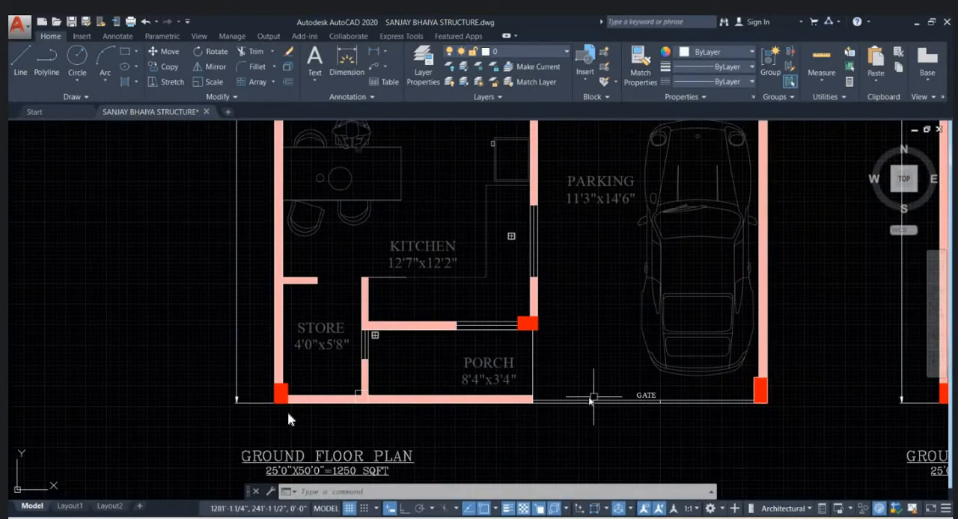
scroll(568, 403, "down", 3)
scroll(558, 397, "up", 4)
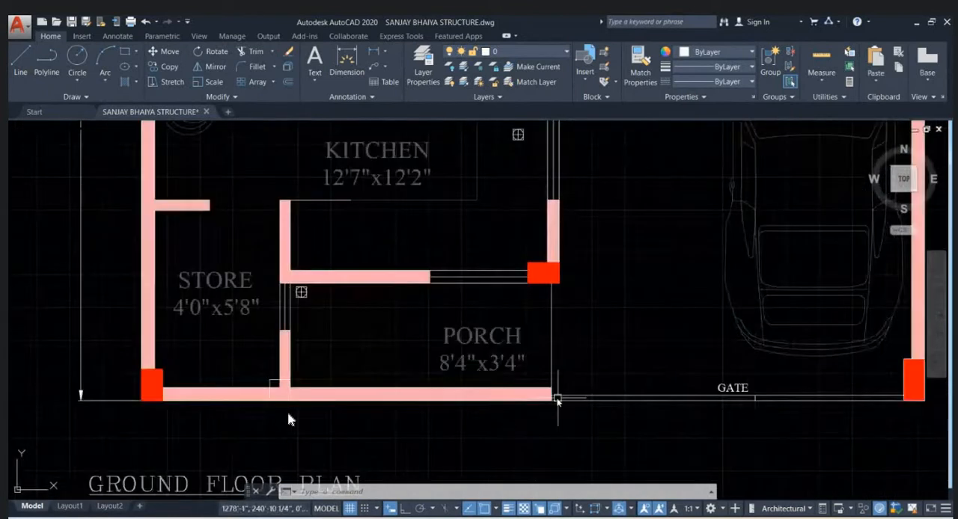
scroll(352, 395, "down", 4)
scroll(601, 366, "down", 2)
scroll(823, 382, "up", 9)
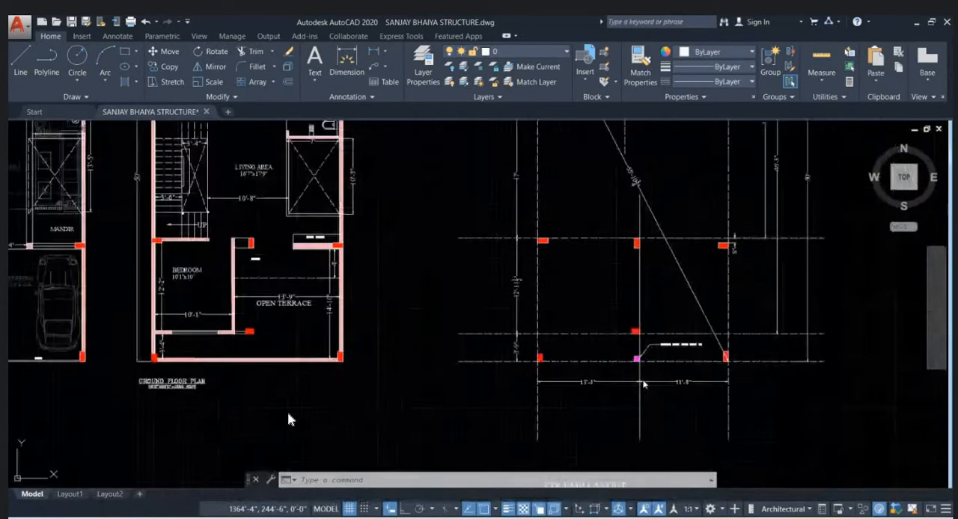
left_click(606, 261)
left_click(666, 322)
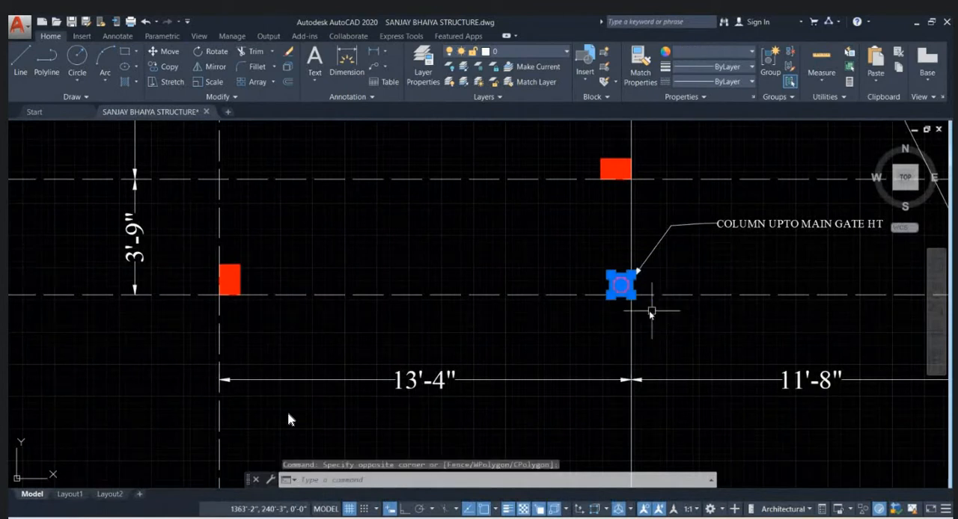
type("co")
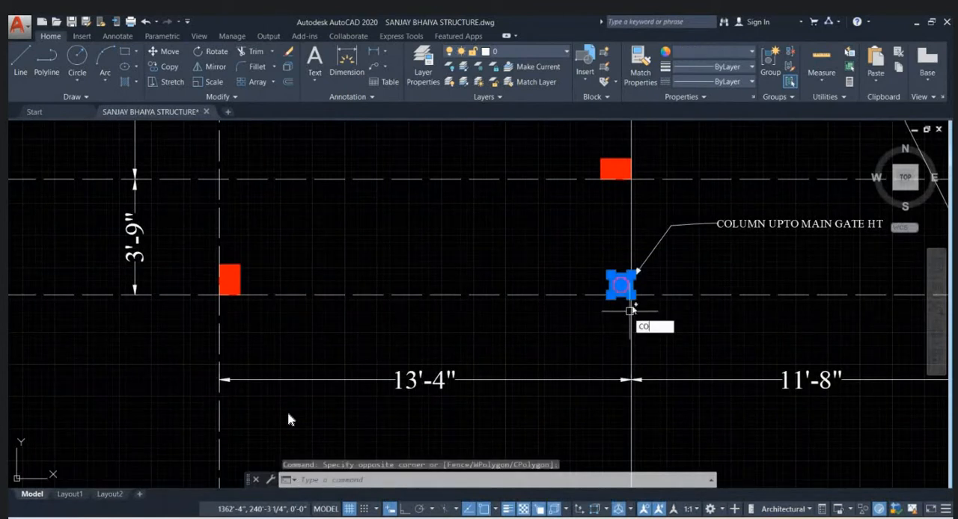
key("Return")
left_click(621, 286)
scroll(665, 281, "down", 9)
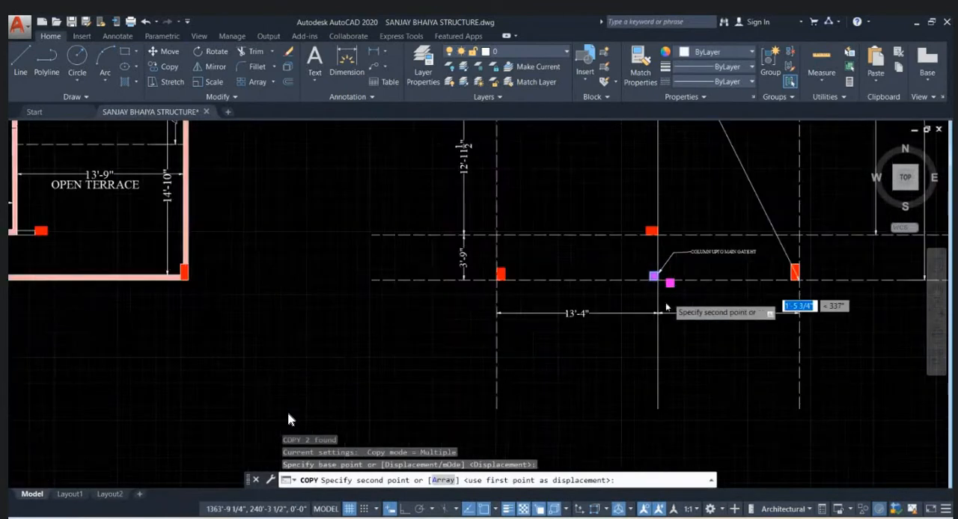
scroll(386, 305, "up", 10)
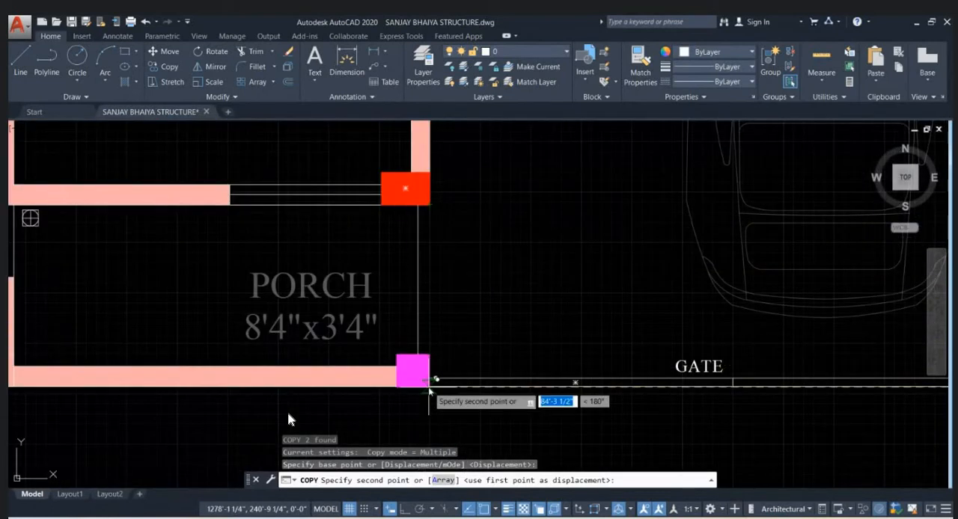
left_click(429, 381)
scroll(495, 344, "down", 2)
key("Escape")
key("Escape")
key("Escape")
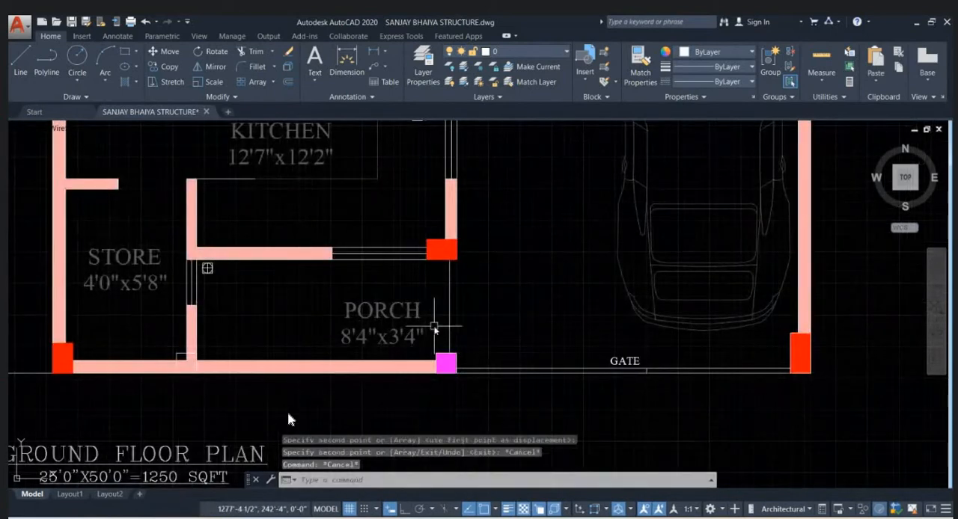
- Draw a vertical reference line with Ortho on from the red porch column's lower outer corner down past the gate line
scroll(436, 338, "up", 2)
left_click(443, 354)
left_click(477, 413)
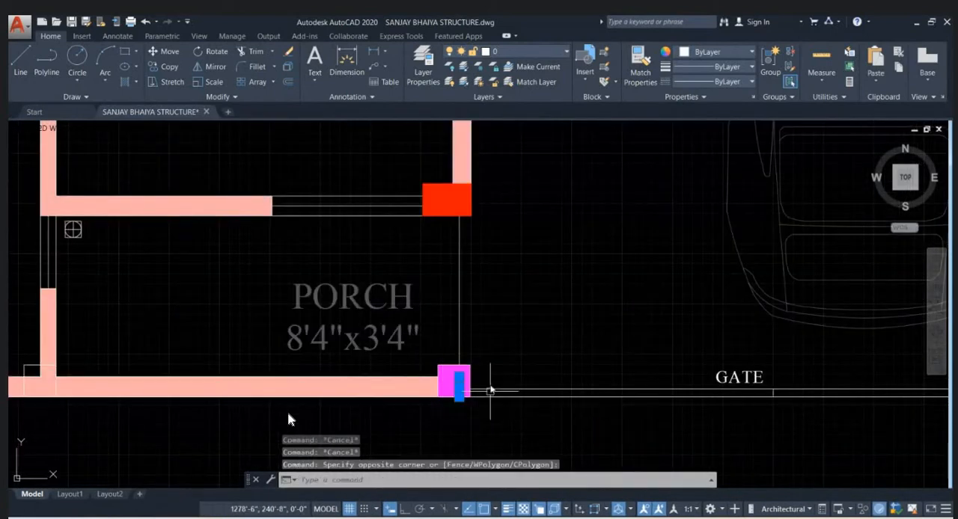
type("l")
key("Return")
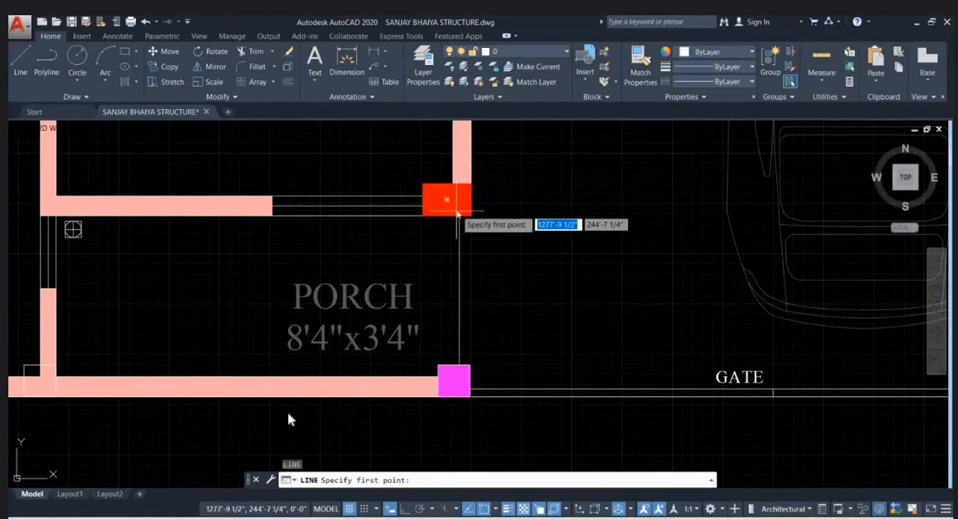
left_click(470, 217)
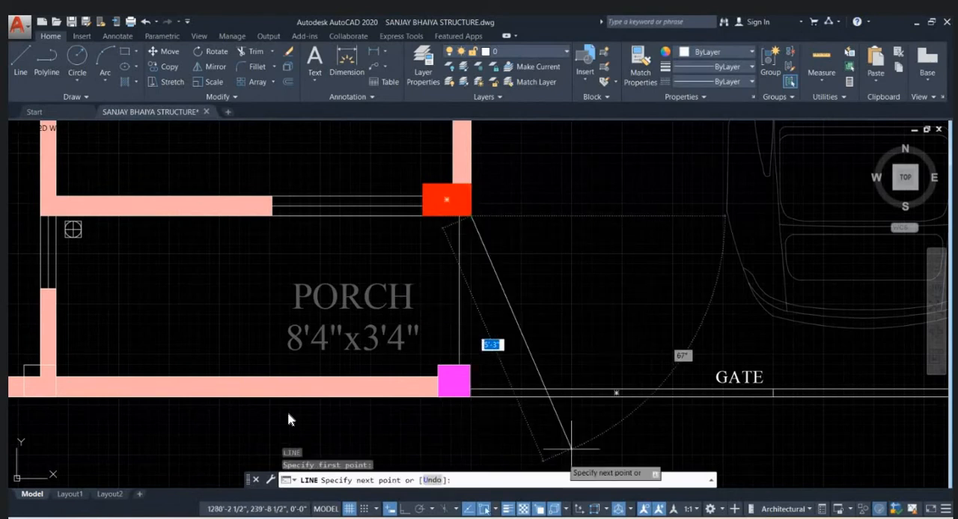
left_click(405, 509)
left_click(471, 390)
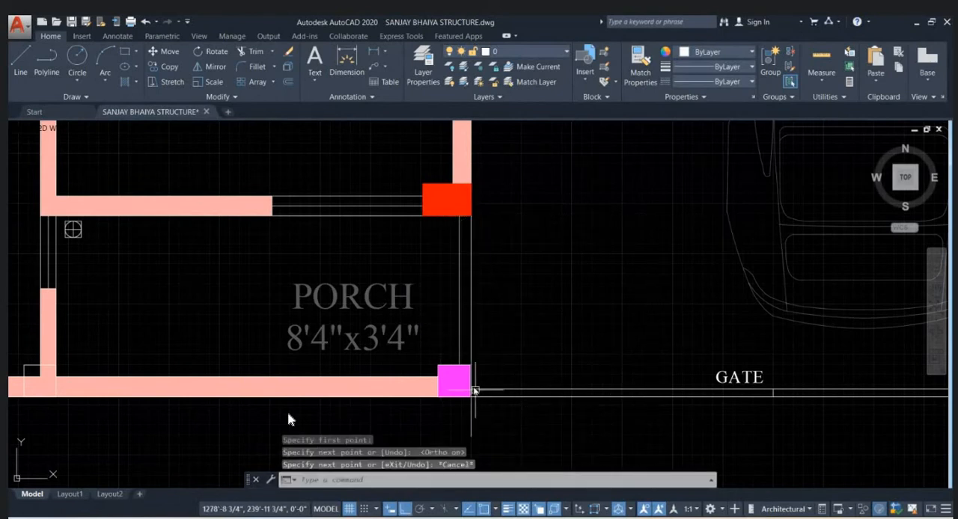
key("Escape")
- Move the magenta column horizontally so its lower outer corner meets the vertical reference line
scroll(471, 378, "up", 10)
scroll(494, 344, "down", 2)
scroll(491, 346, "down", 4)
left_click(366, 289)
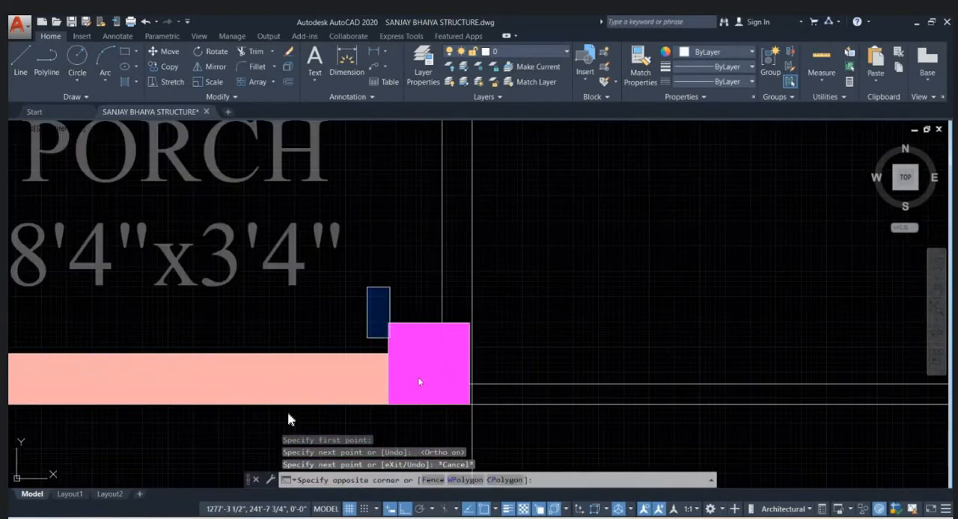
left_click(520, 406)
scroll(463, 380, "up", 2)
type("m")
key("Return")
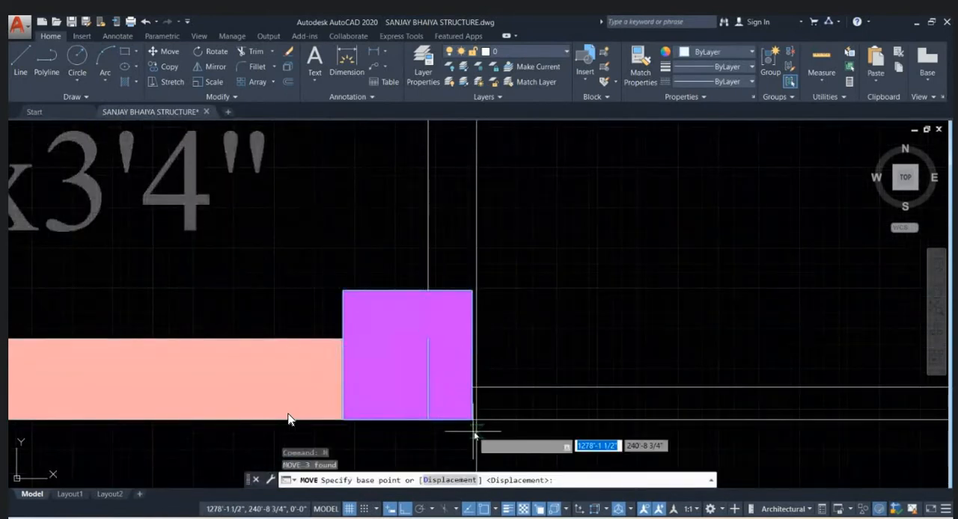
left_click(472, 420)
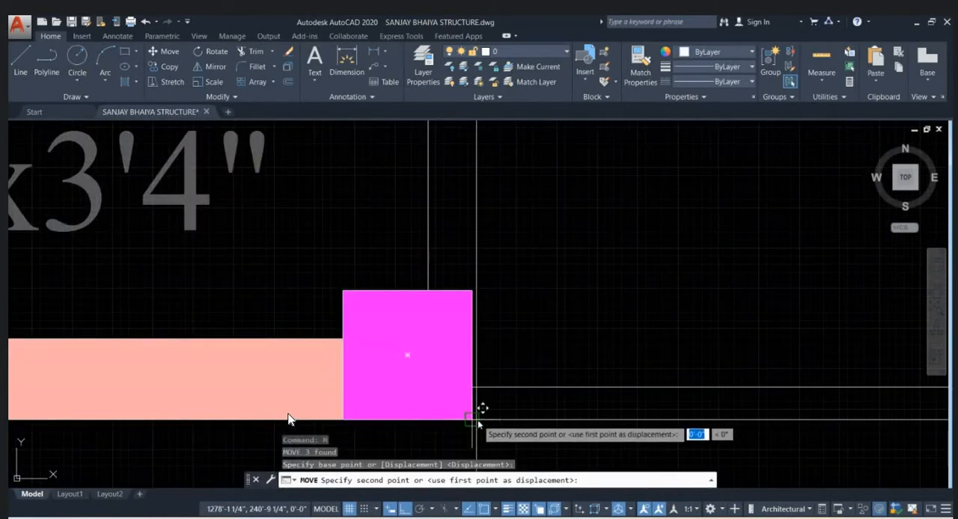
left_click(478, 421)
scroll(479, 421, "down", 8)
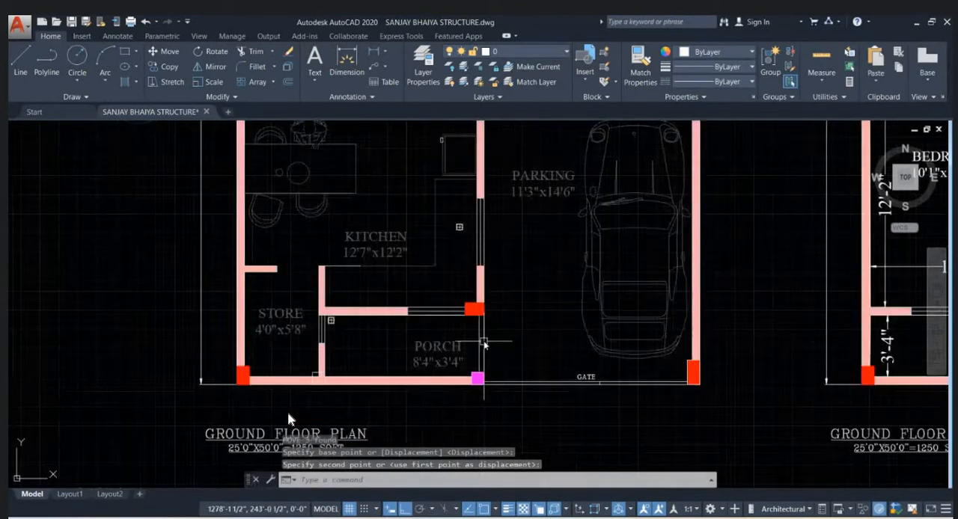
- Delete the vertical reference line and the porch edge line between the red and magenta columns
key("Escape")
key("Delete")
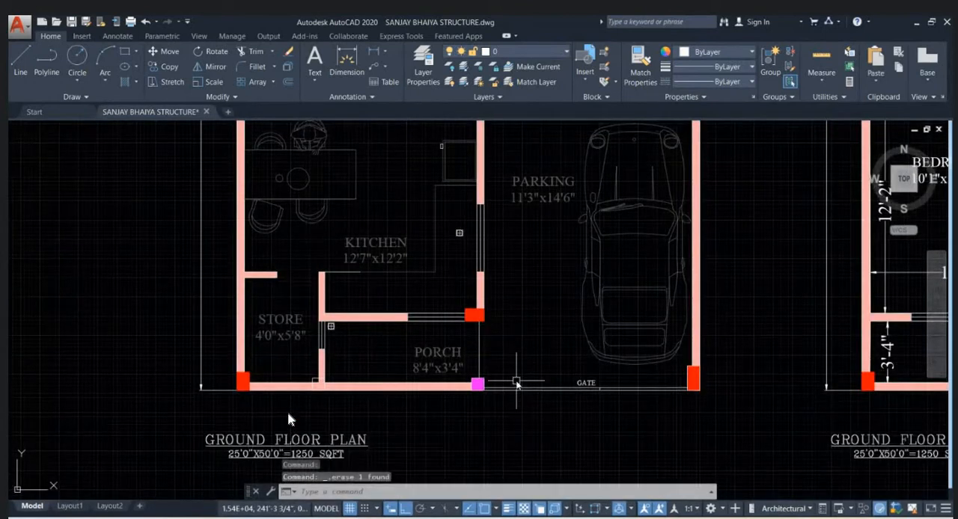
left_click(477, 351)
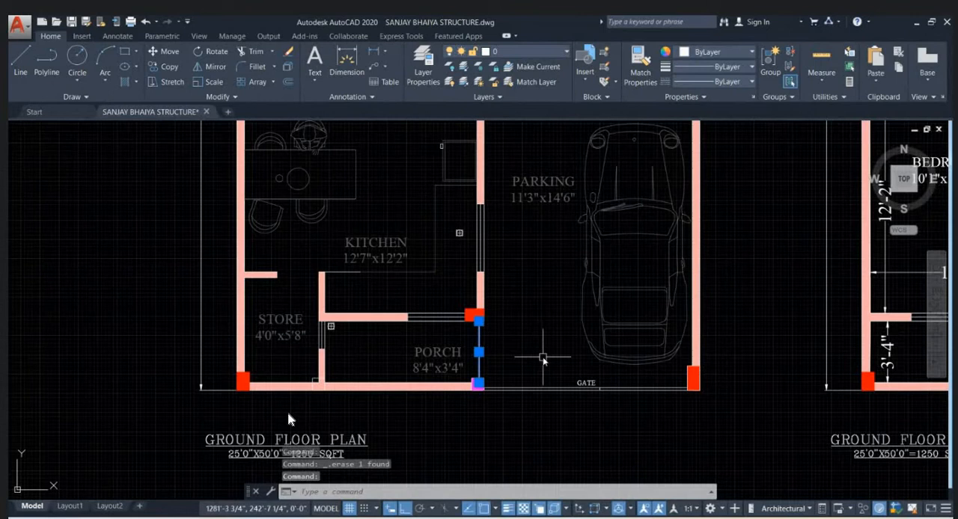
key("Delete")
- Examine the column positions around the store, porch, parking and open terrace in the two floor plans
scroll(543, 423, "down", 2)
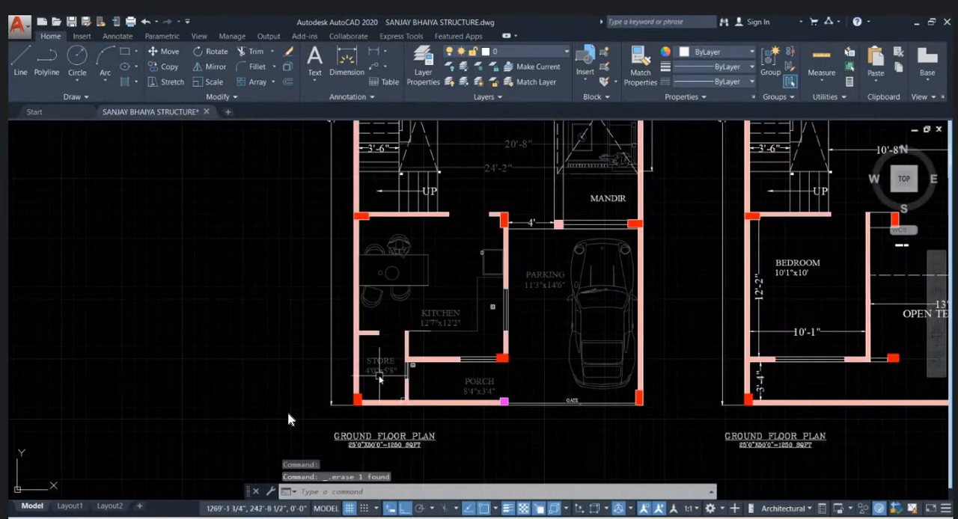
scroll(423, 404, "up", 2)
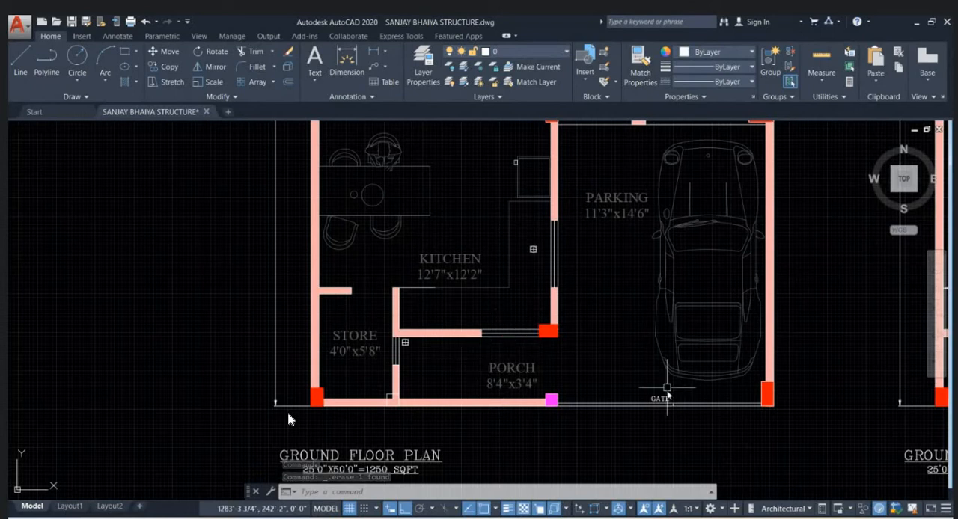
scroll(410, 416, "down", 3)
scroll(721, 424, "up", 2)
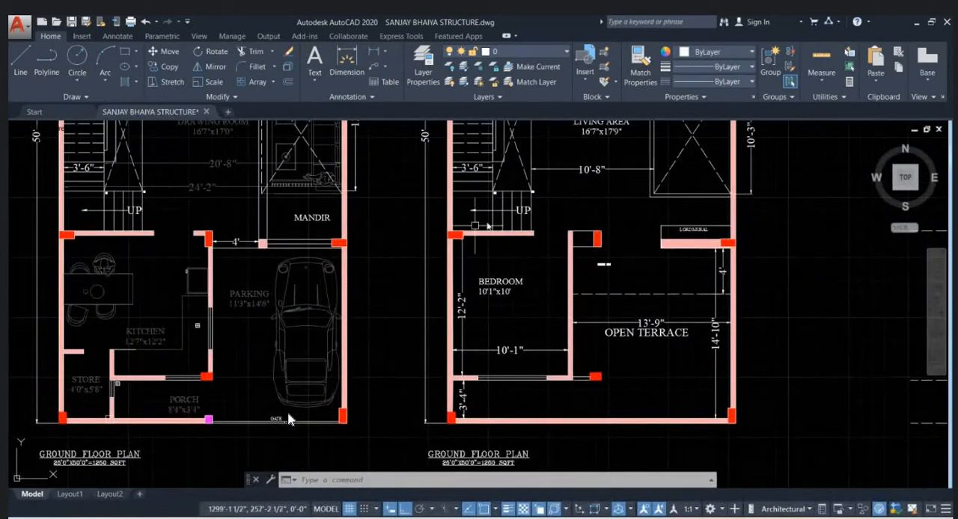
middle_click_drag(240, 339, 287, 419)
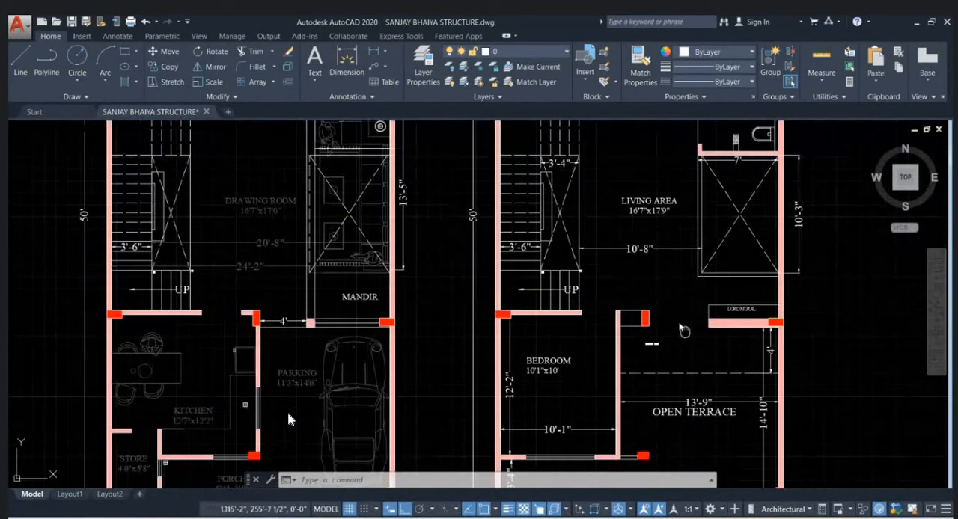
middle_click_drag(685, 330, 634, 241)
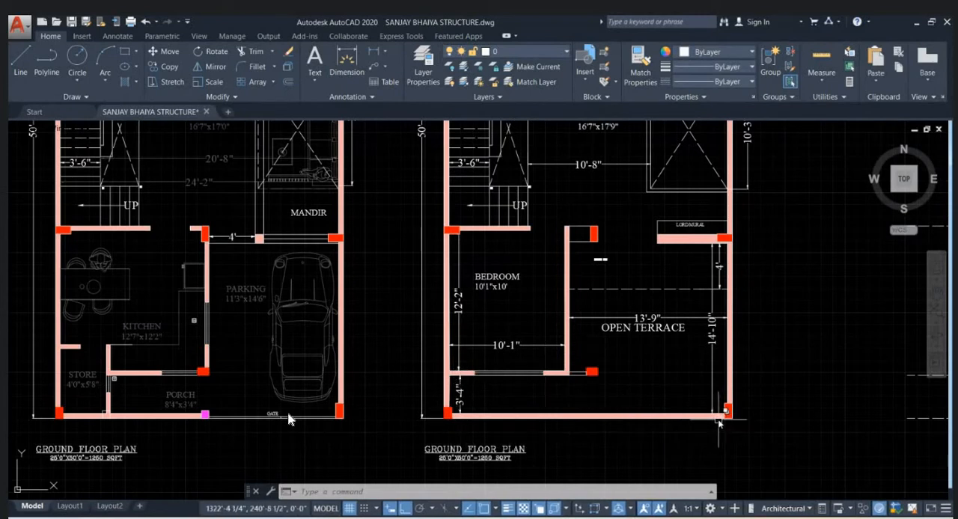
scroll(675, 400, "down", 2)
scroll(560, 413, "up", 2)
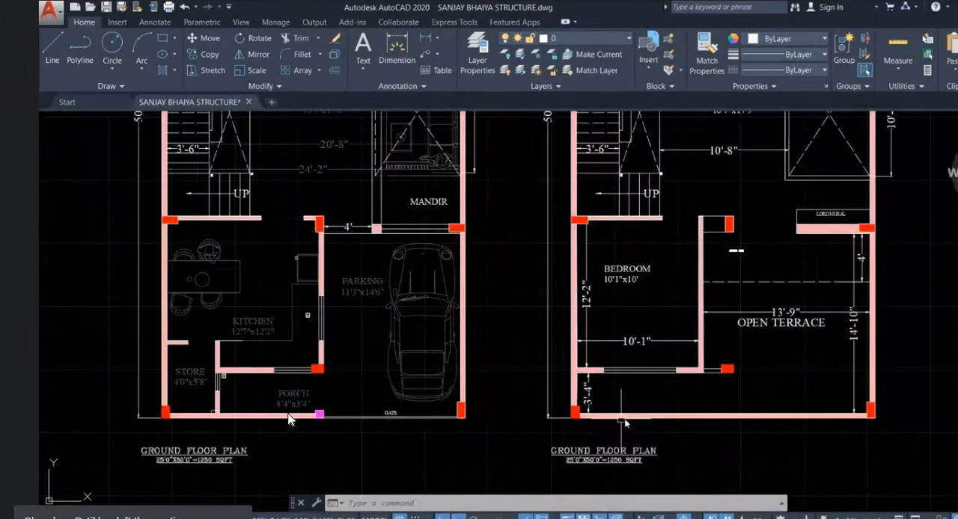
scroll(733, 411, "down", 4)
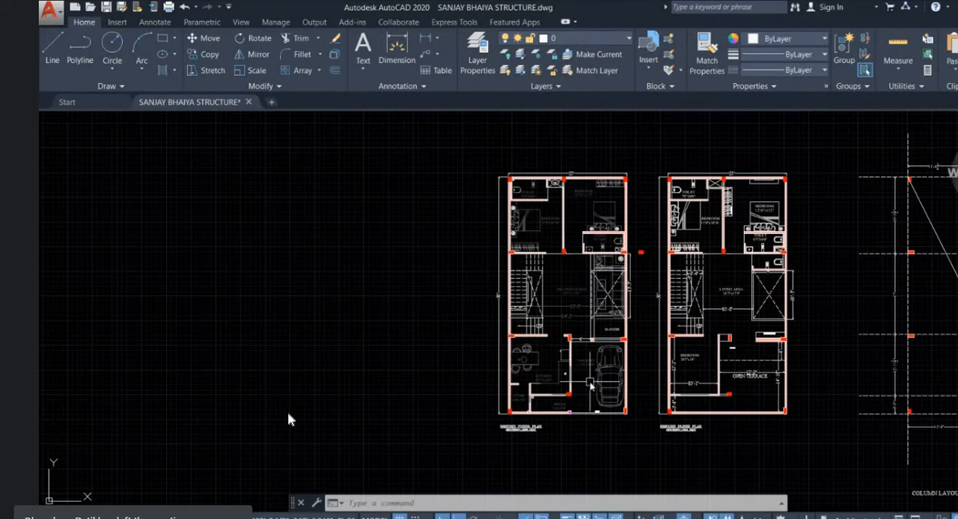
scroll(562, 397, "up", 2)
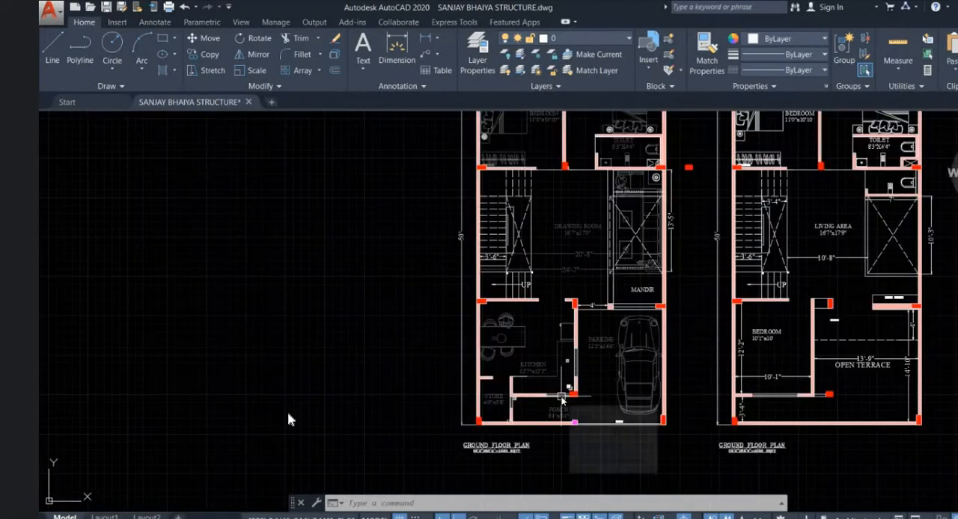
scroll(503, 375, "down", 2)
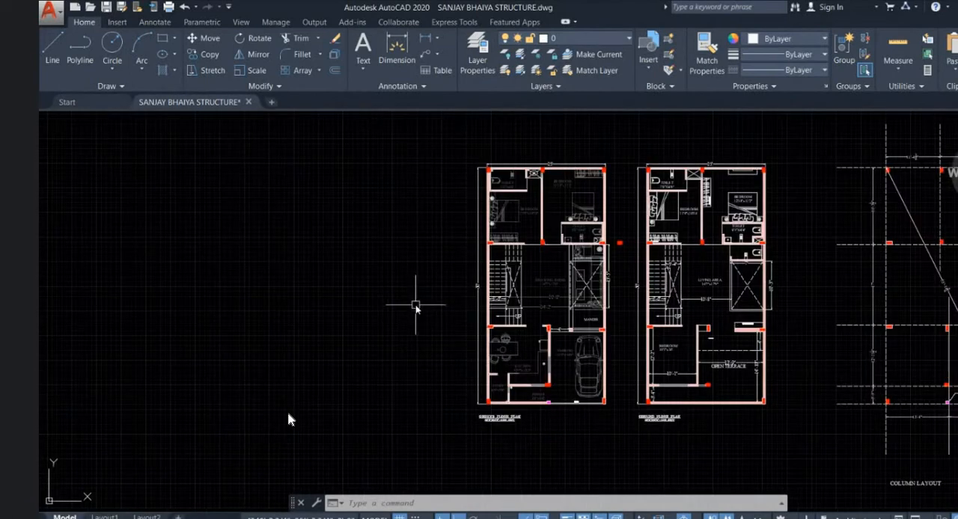
- Draw vertical construction lines with XLINE through both lower corners of the red column at the outer end of the gate
type("XL")
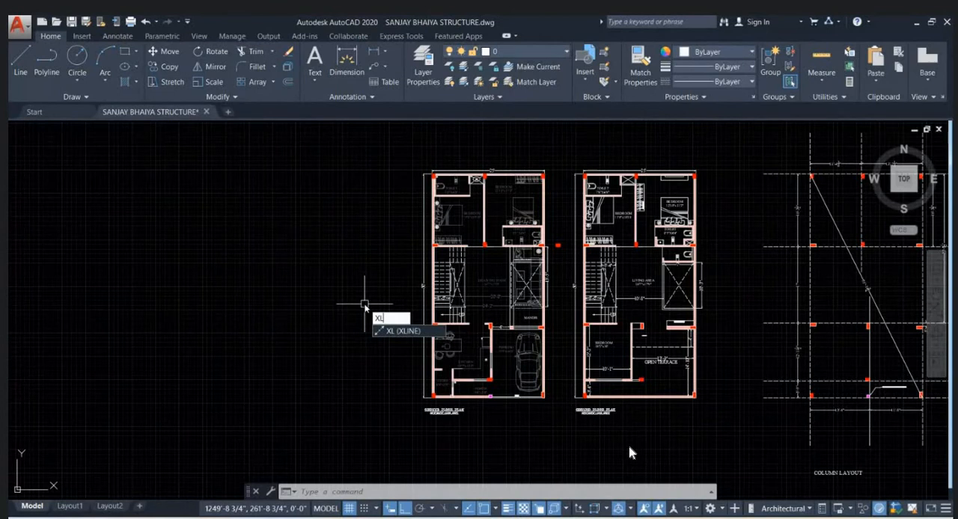
key("Return")
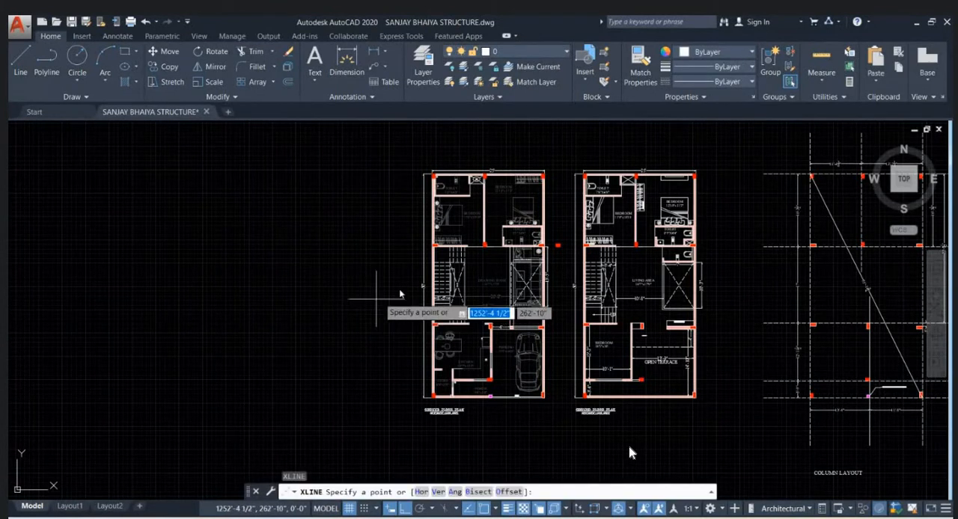
middle_click_drag(466, 145, 444, 223)
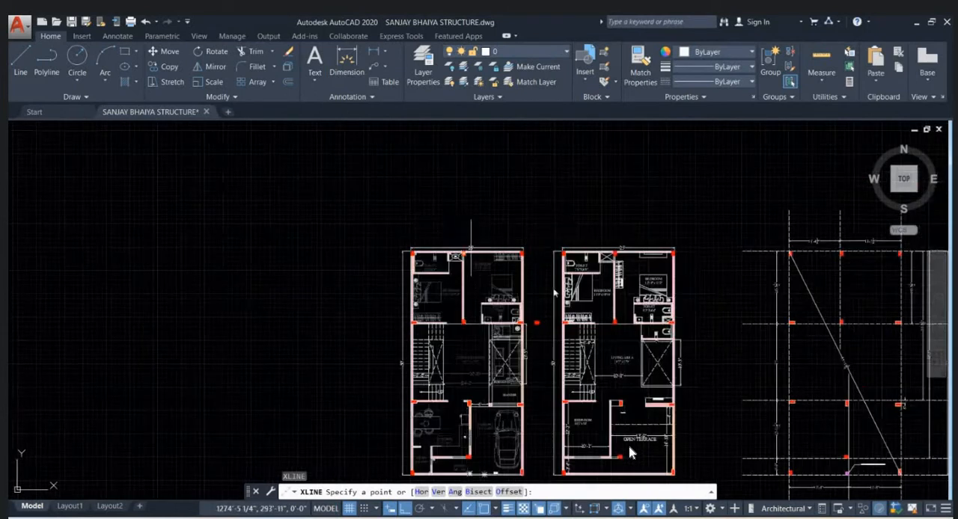
middle_click_drag(629, 241, 603, 338)
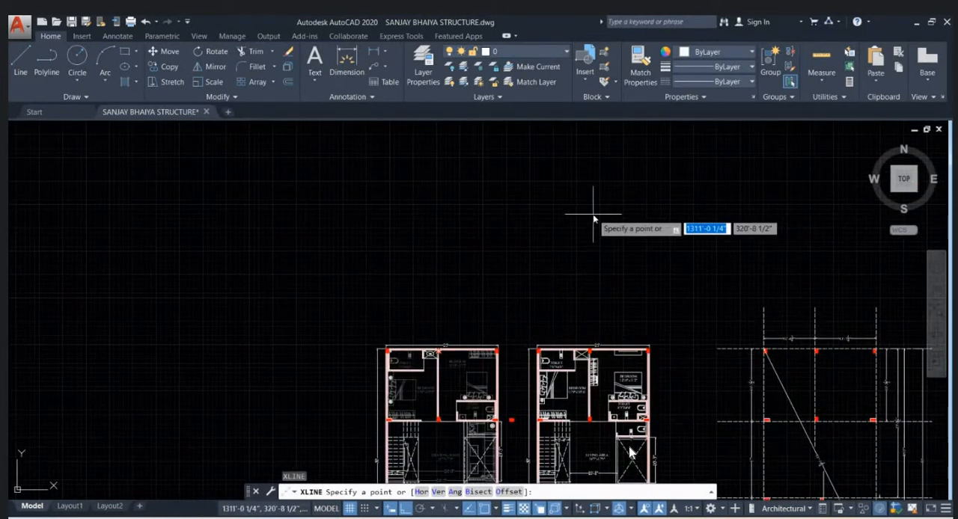
scroll(575, 275, "down", 4)
scroll(542, 386, "up", 4)
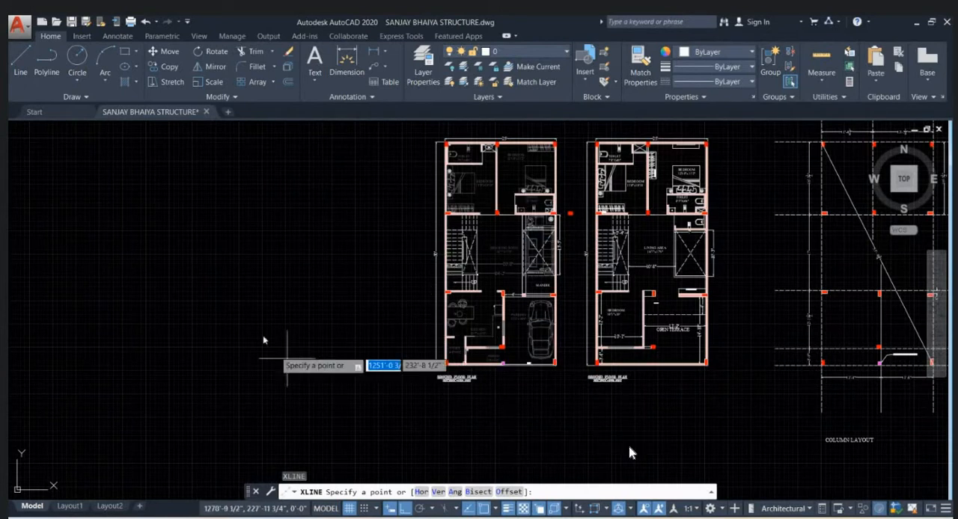
type("h")
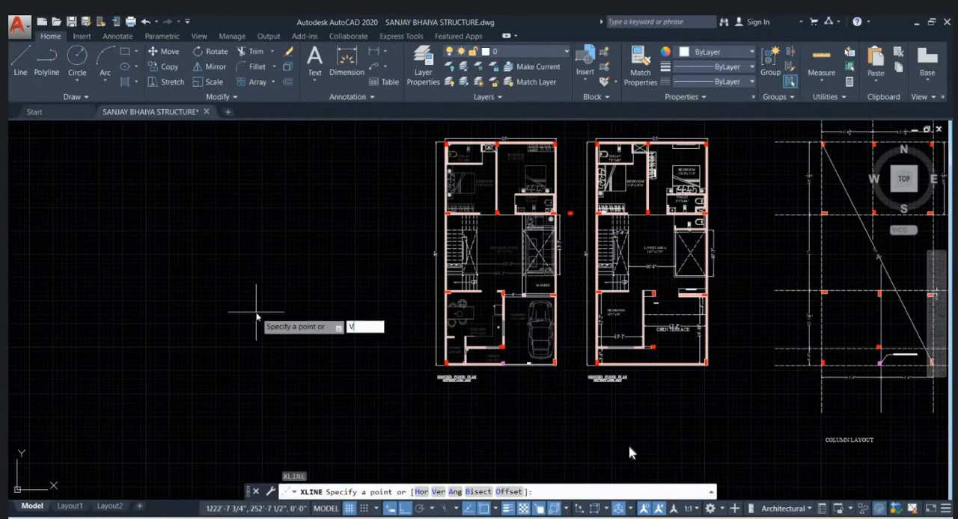
key("Return")
scroll(391, 355, "down", 3)
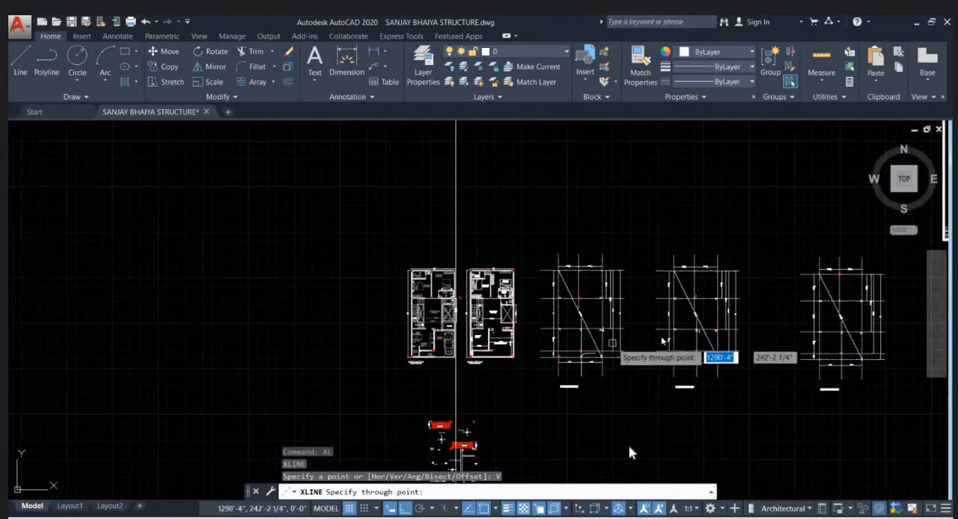
scroll(656, 337, "up", 4)
scroll(470, 252, "down", 4)
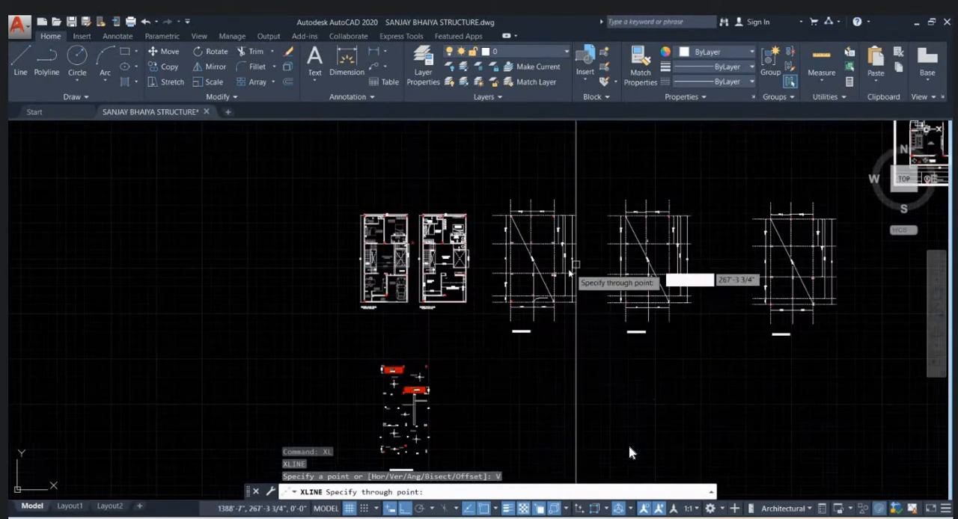
scroll(414, 304, "up", 5)
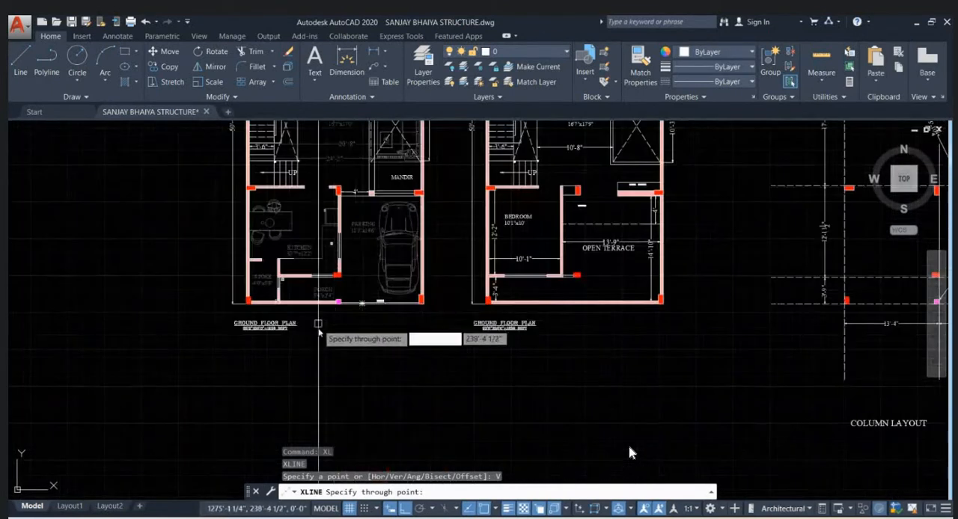
scroll(225, 344, "up", 2)
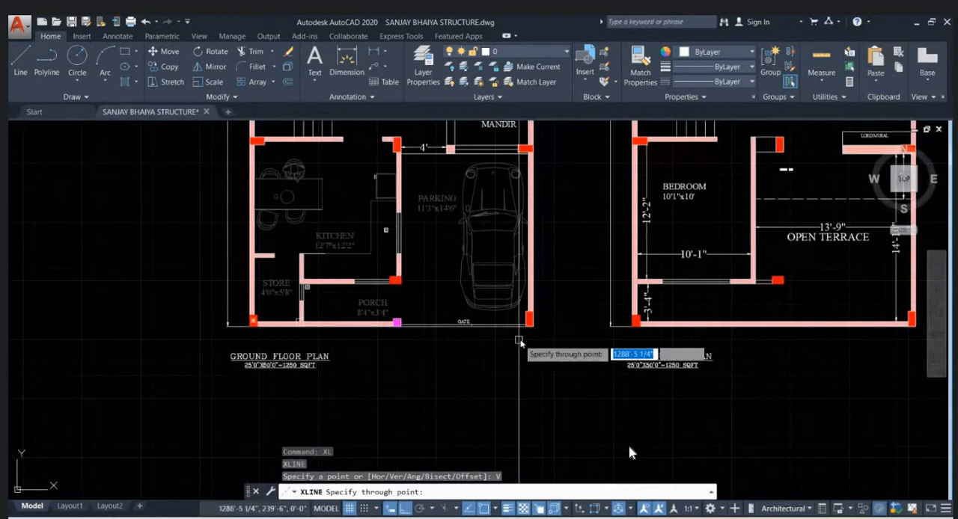
scroll(528, 337, "up", 5)
scroll(542, 323, "up", 2)
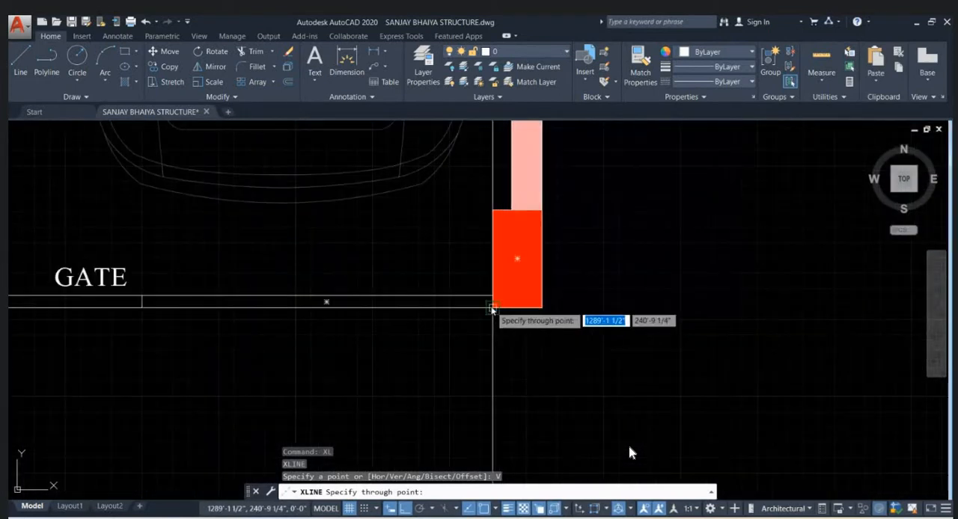
left_click(539, 306)
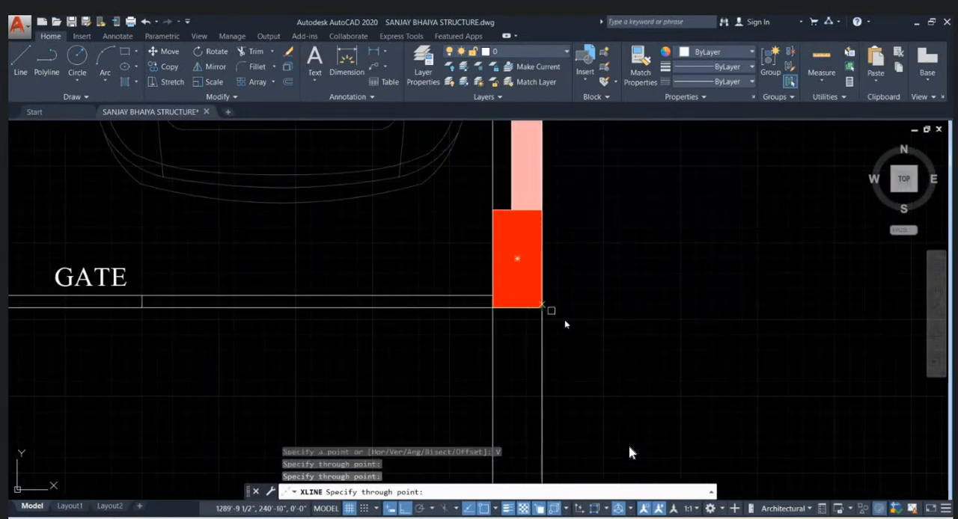
- Add vertical construction lines through the magenta column's gate-side corner and the outer corner of the red column beside the store
scroll(591, 322, "down", 4)
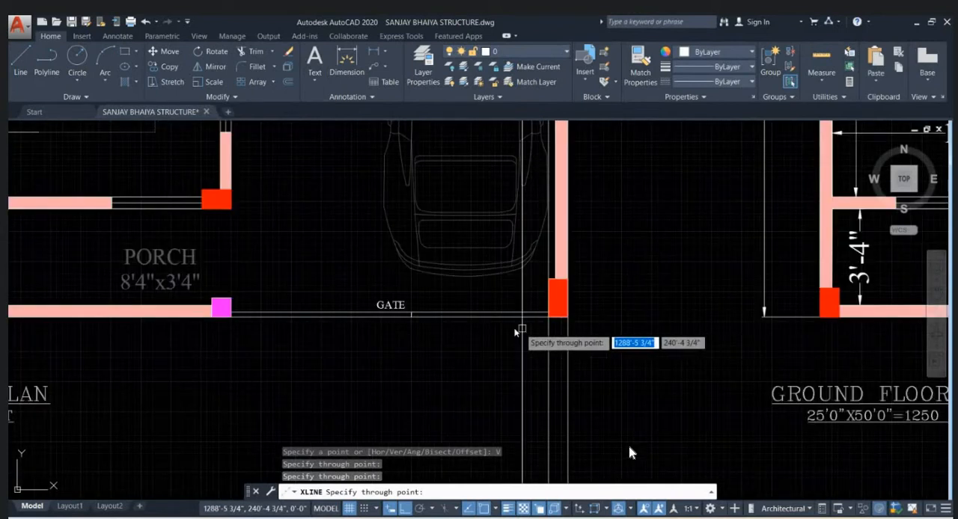
left_click(232, 314)
middle_click_drag(367, 338, 525, 338)
middle_click_drag(449, 339, 499, 358)
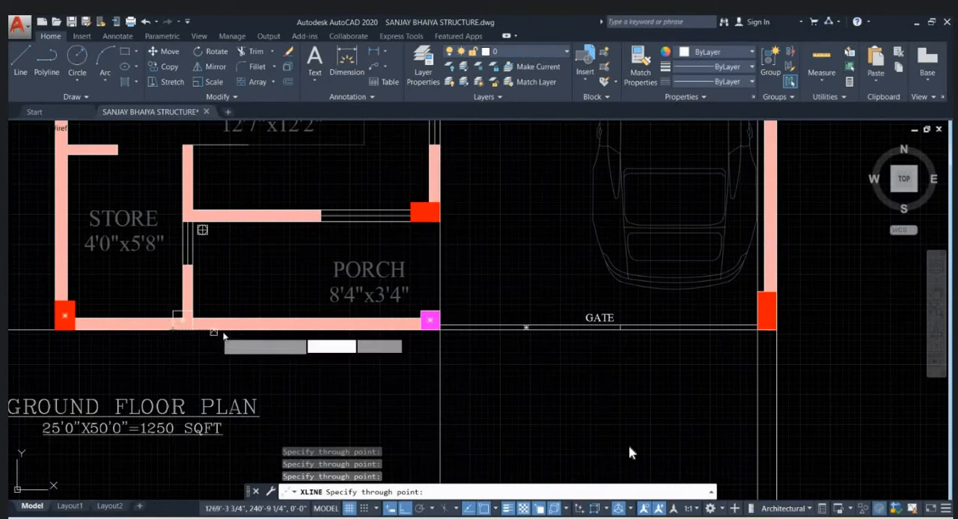
middle_click_drag(227, 334, 325, 341)
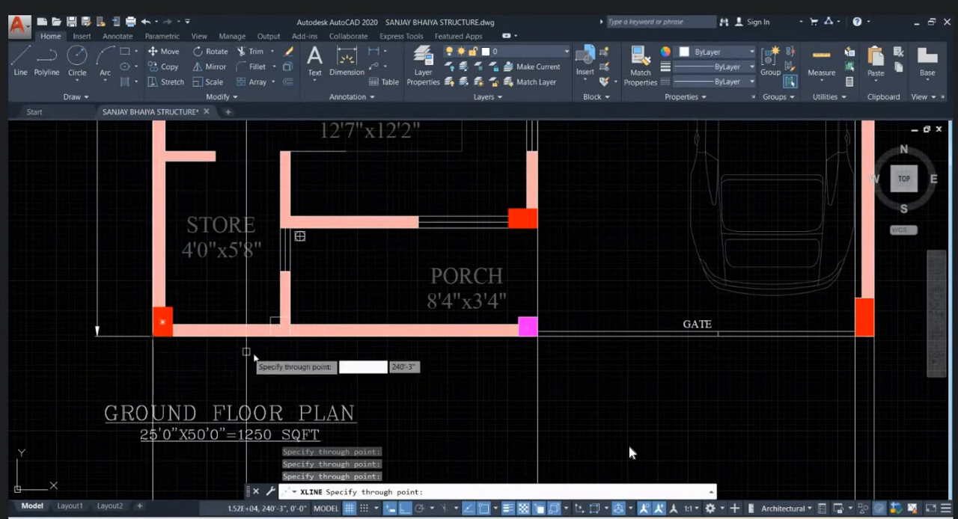
- Add vertical construction lines at both ends of the window opening in the wall between the kitchen and porch
middle_click_drag(407, 329, 322, 384)
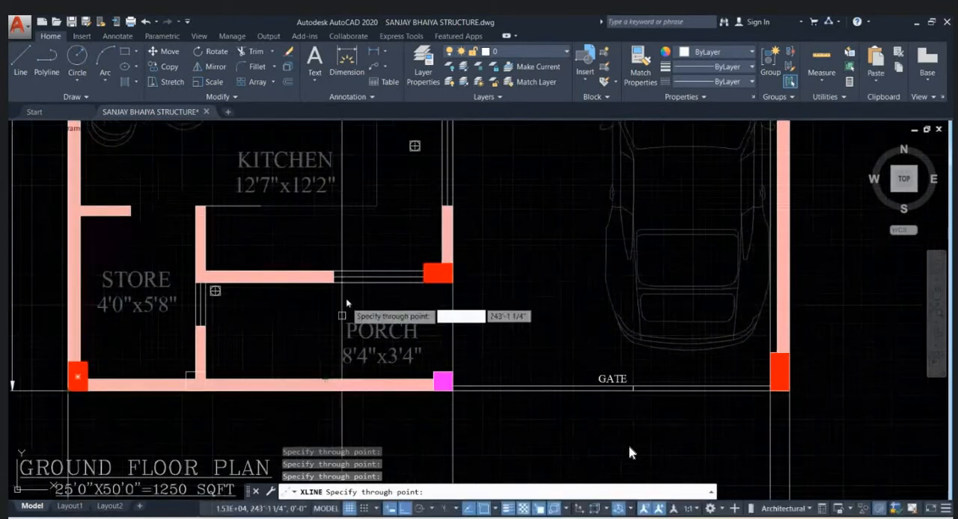
scroll(344, 290, "up", 2)
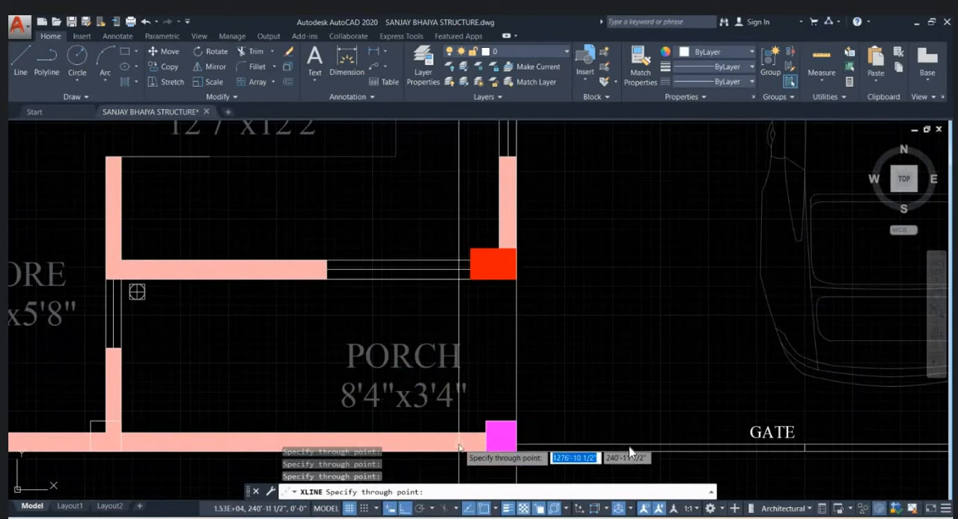
middle_click_drag(462, 434, 474, 372)
scroll(473, 373, "down", 2)
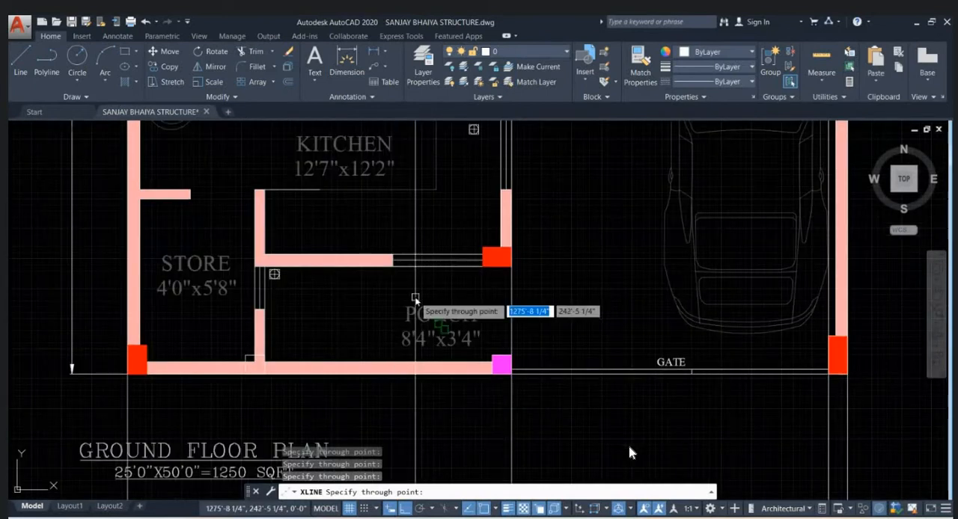
left_click(394, 269)
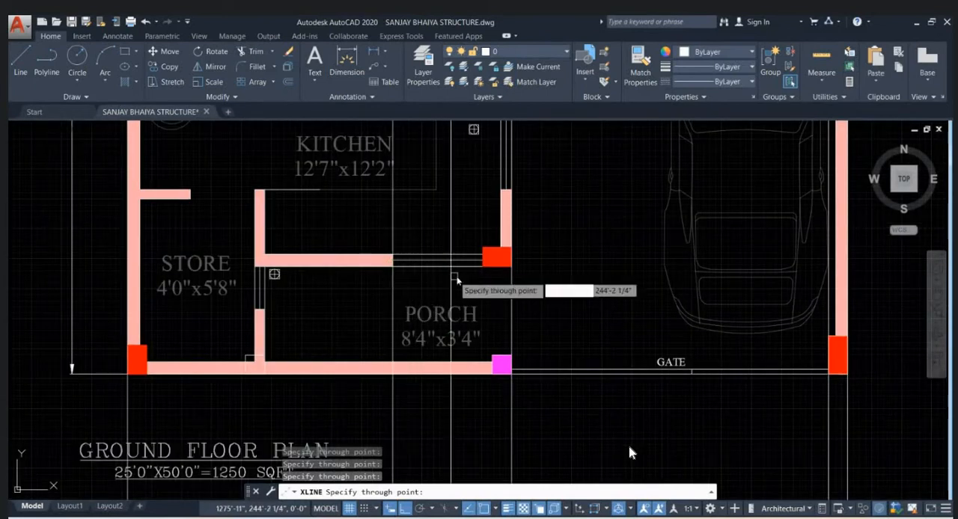
left_click(481, 271)
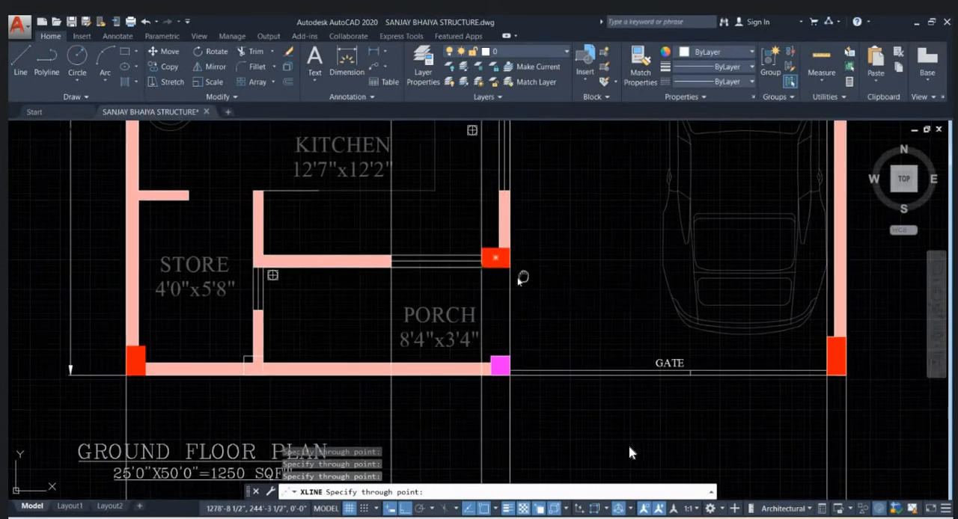
- Add vertical construction lines along both faces of the pink mandir pillar and the inner face of the red column beside it
middle_click_drag(522, 277, 391, 300)
scroll(391, 299, "down", 2)
middle_click_drag(434, 267, 396, 395)
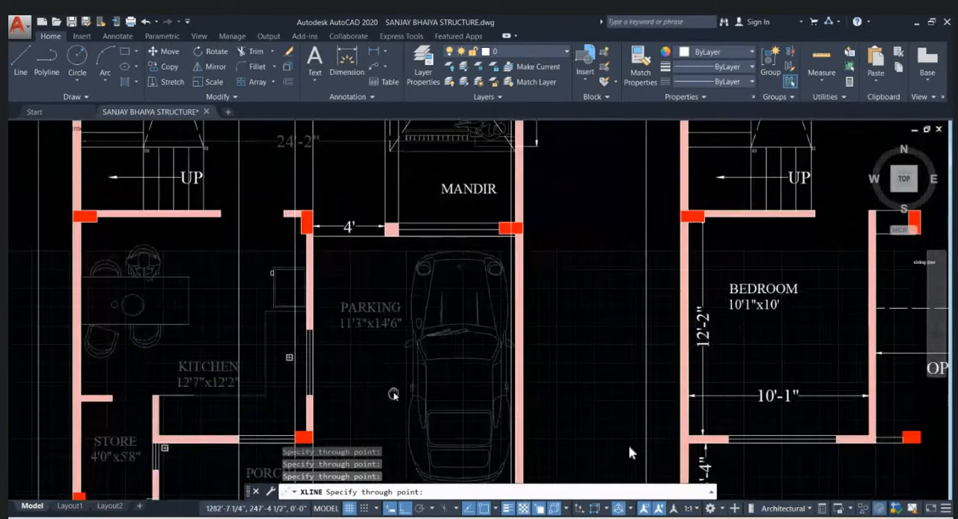
scroll(369, 212, "up", 3)
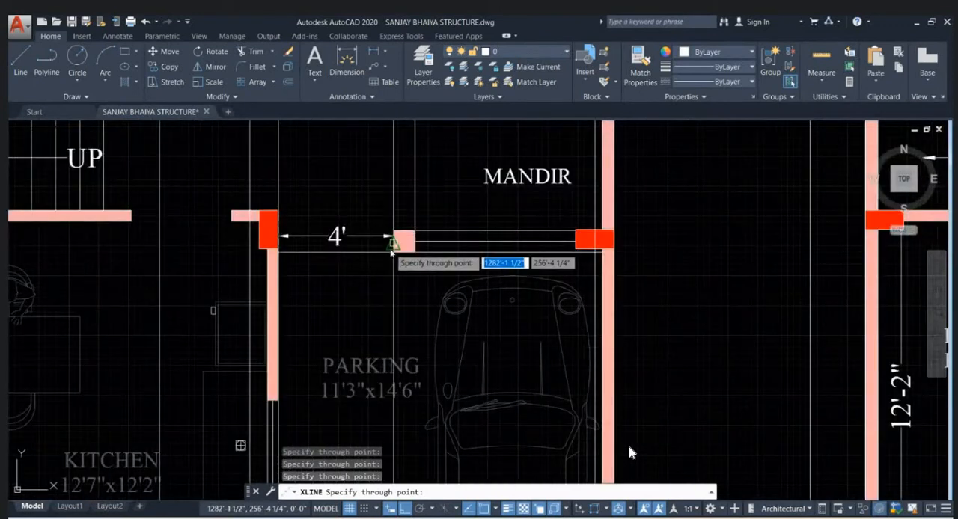
middle_click_drag(396, 258, 349, 286)
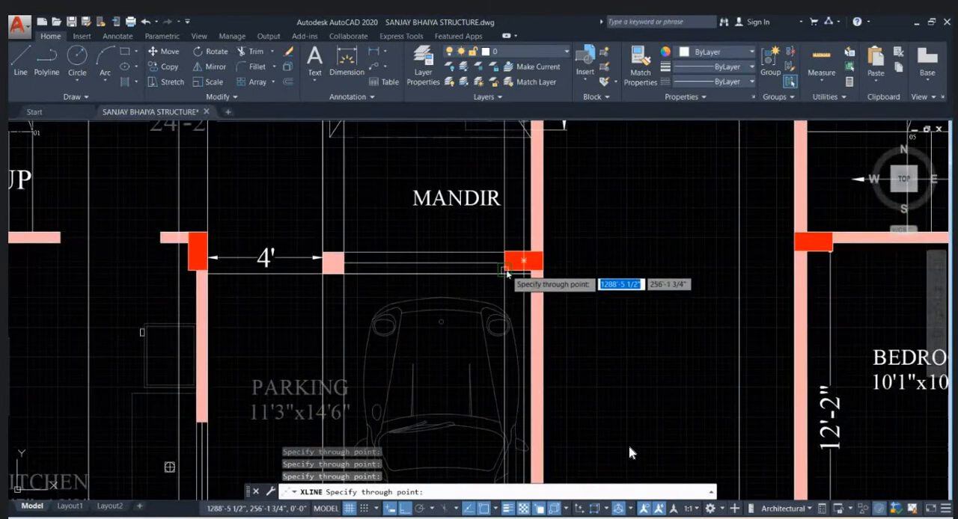
scroll(475, 299, "down", 5)
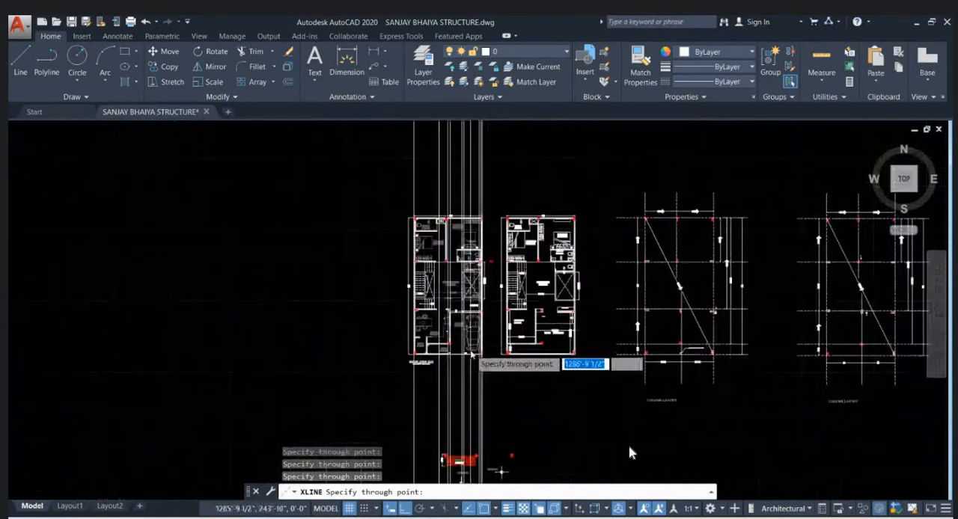
key("Escape")
- Draw a horizontal line above the ground floor plan, crossing all the vertical construction lines
scroll(470, 214, "up", 5)
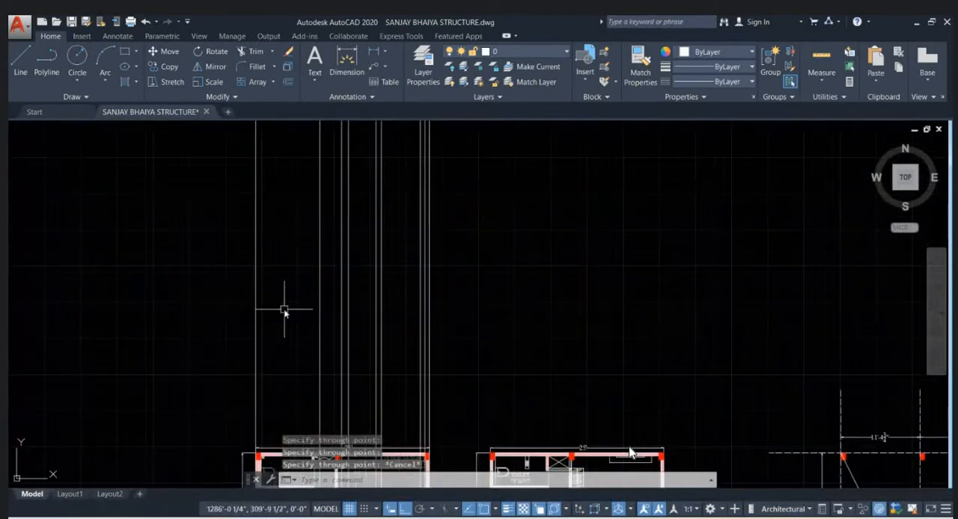
middle_click_drag(453, 288, 511, 270)
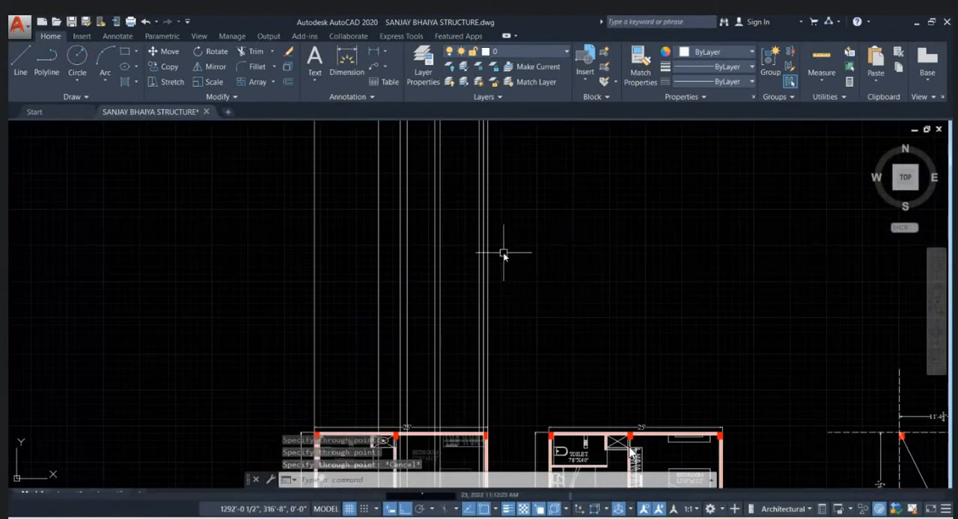
type("l")
key("Return")
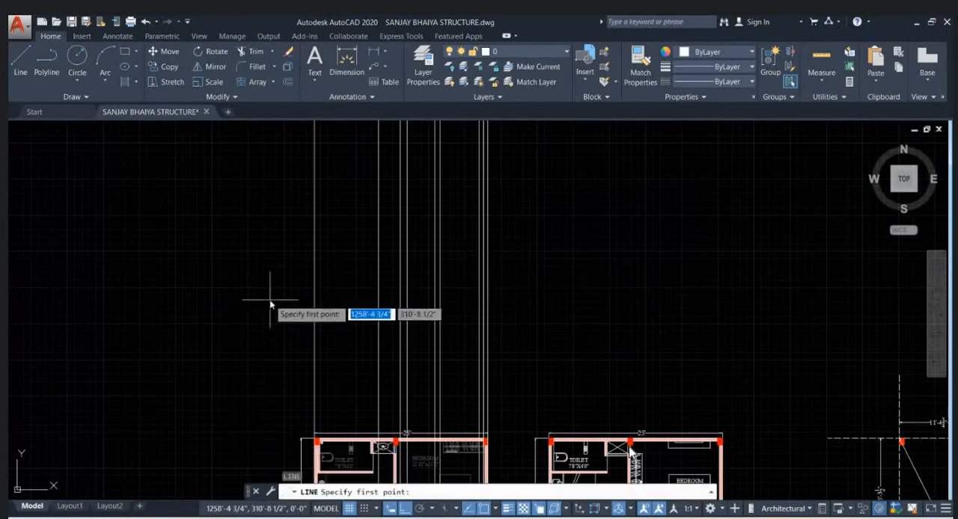
left_click(270, 301)
left_click(535, 300)
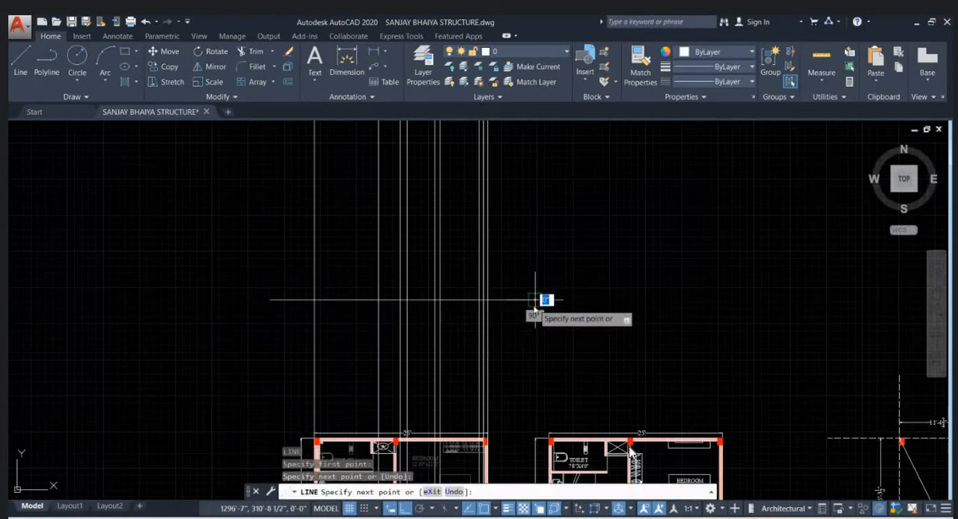
key("Escape")
- Select the horizontal line that crosses the vertical construction lines above the ground floor plan
scroll(515, 298, "up", 2)
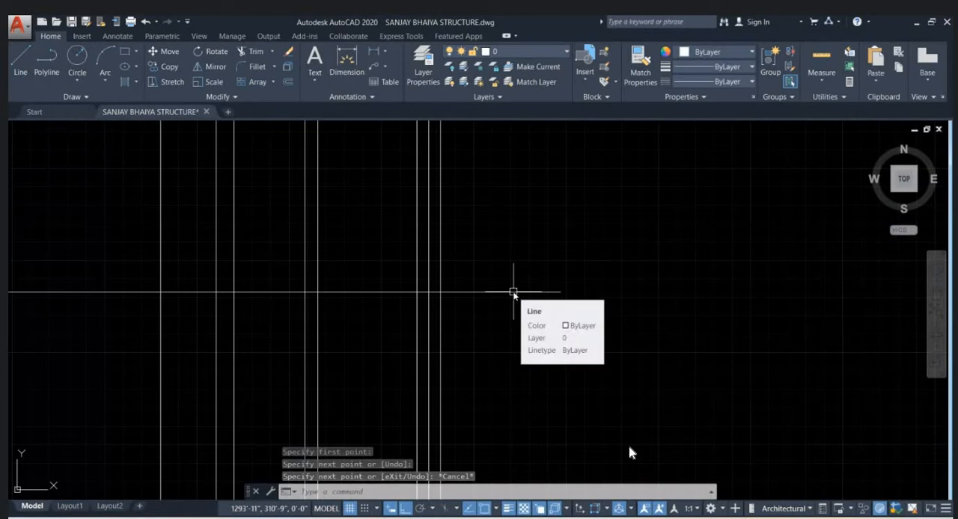
scroll(502, 311, "down", 2)
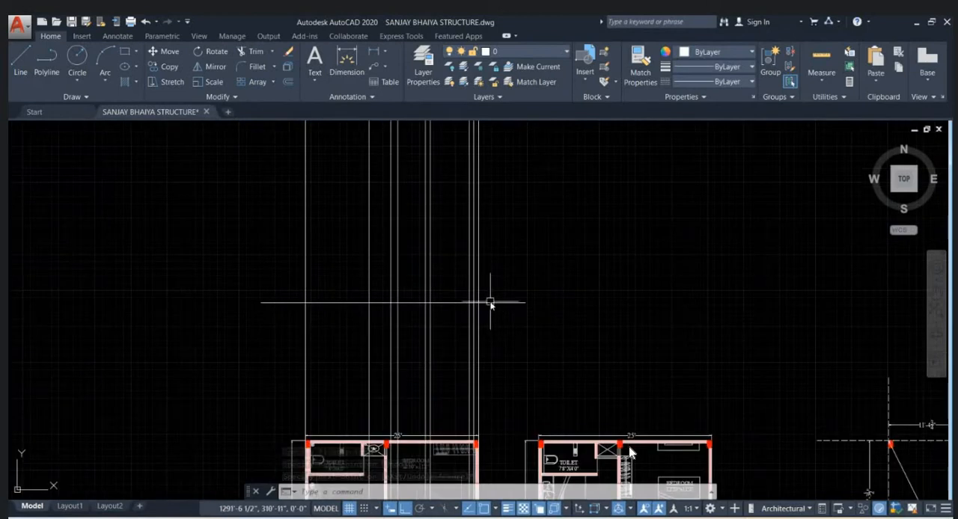
scroll(492, 304, "up", 2)
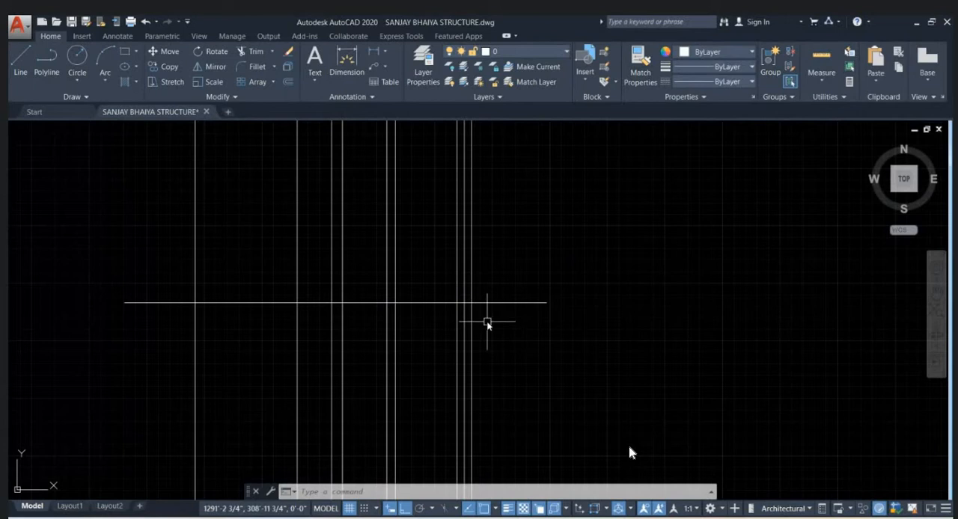
left_click(501, 303)
middle_click_drag(482, 314, 500, 338)
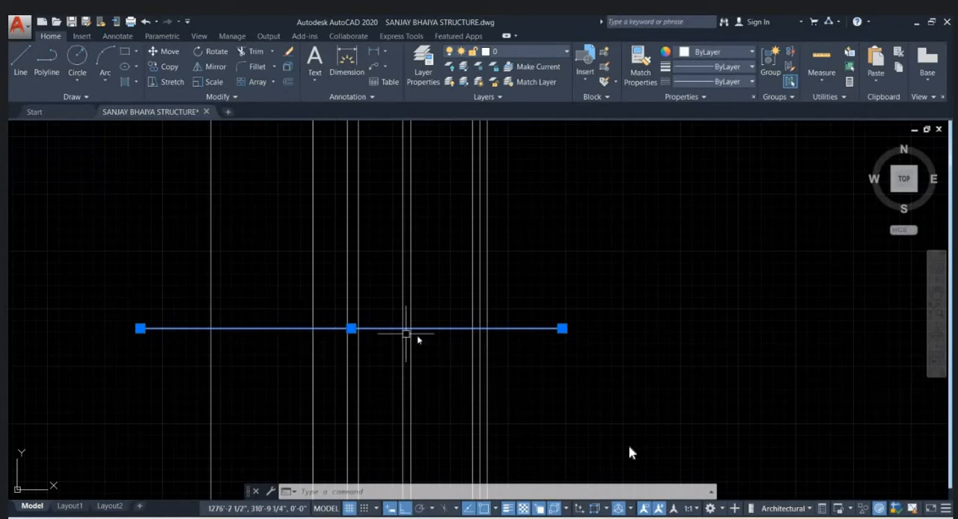
- Examine the staircase in the ground floor plan, including its numbered steps and flight layout beside the drawing room
scroll(441, 340, "down", 2)
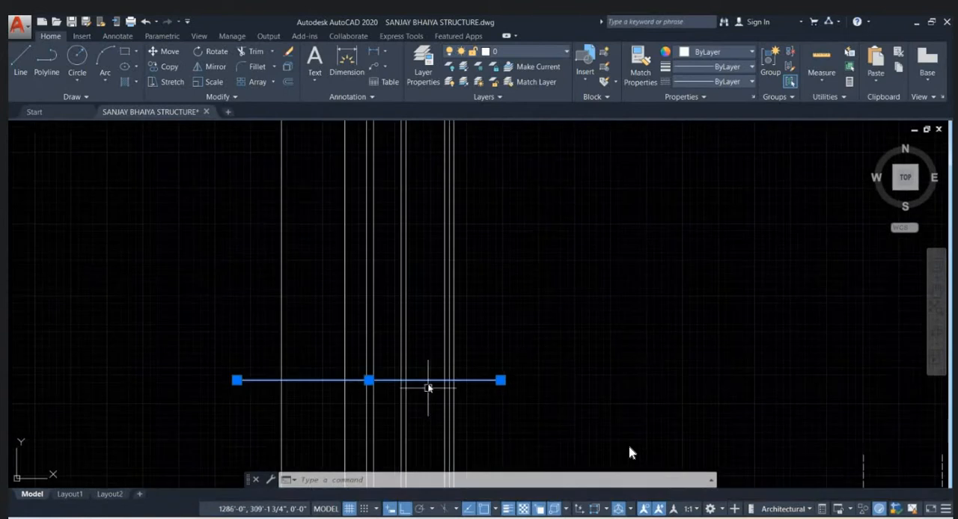
scroll(426, 278, "down", 3)
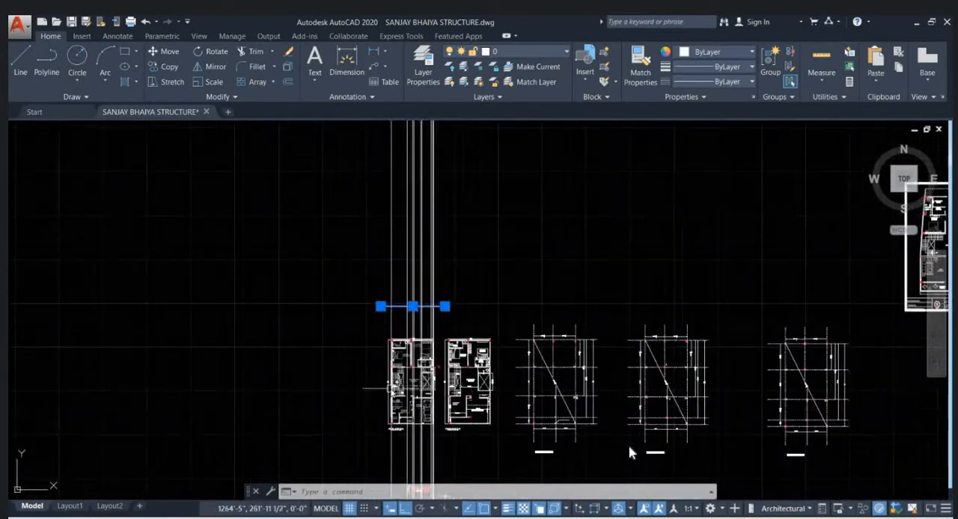
scroll(428, 303, "up", 4)
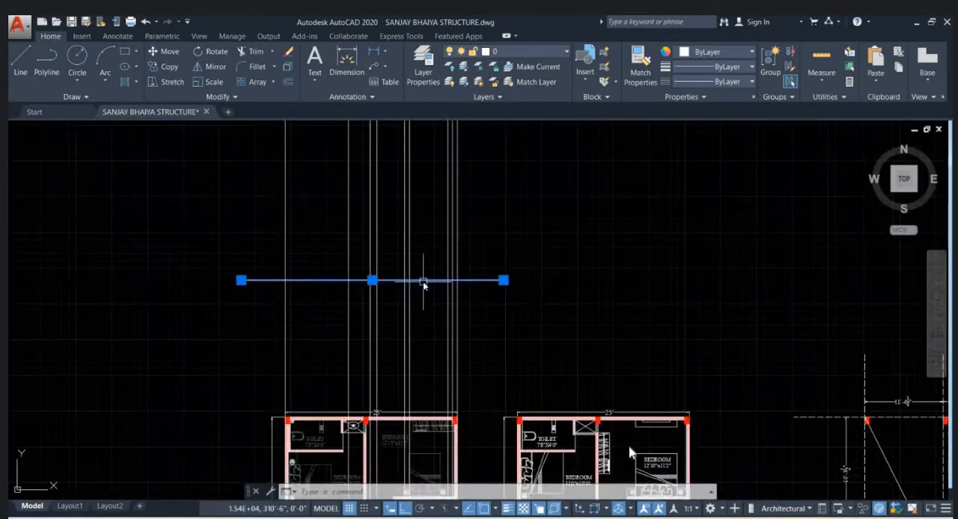
scroll(429, 166, "down", 3)
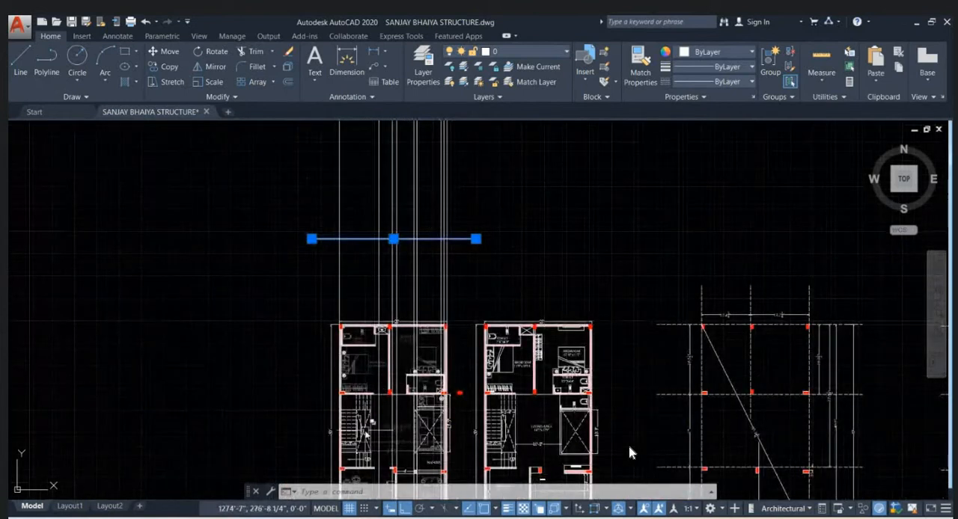
scroll(367, 432, "up", 5)
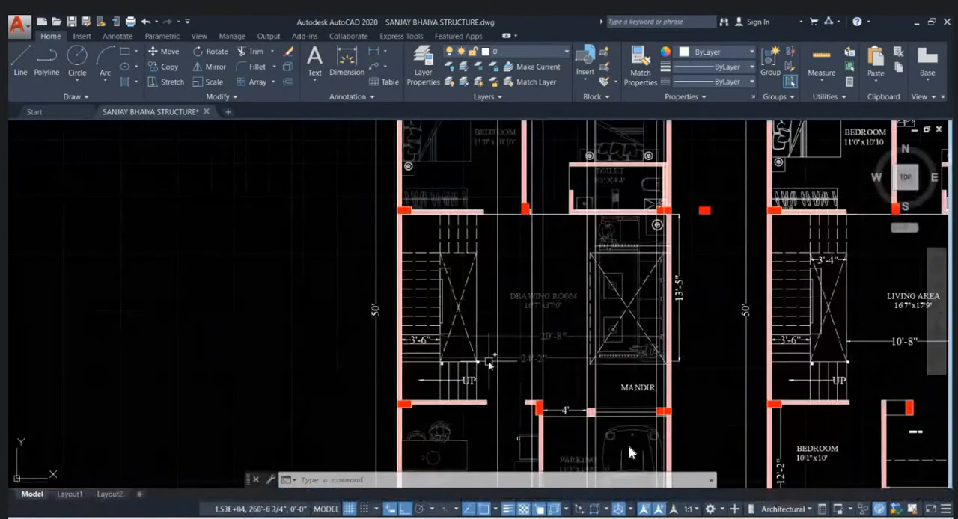
mouse_move(486, 373)
middle_mouse_down()
mouse_move(462, 367)
mouse_move(448, 390)
middle_mouse_up()
scroll(448, 391, "up", 5)
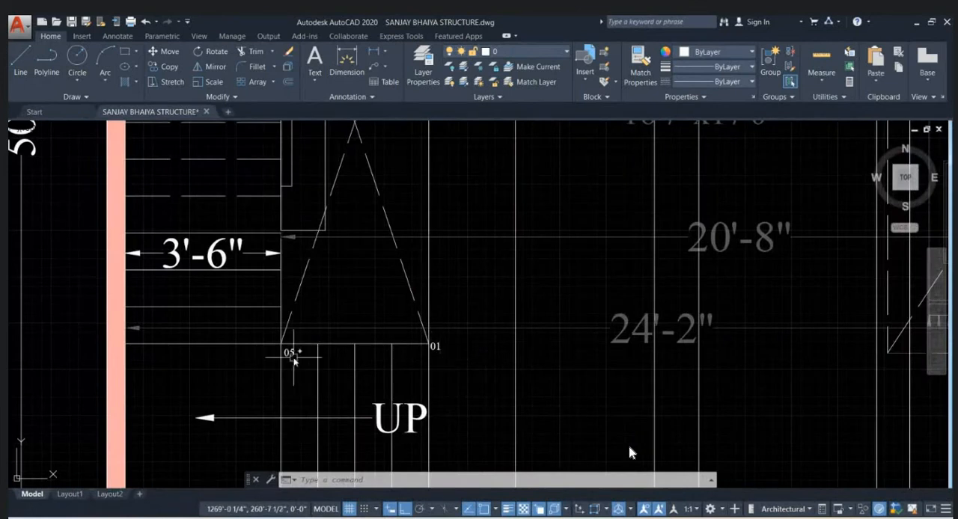
scroll(294, 359, "down", 4)
middle_click_drag(293, 359, 299, 397)
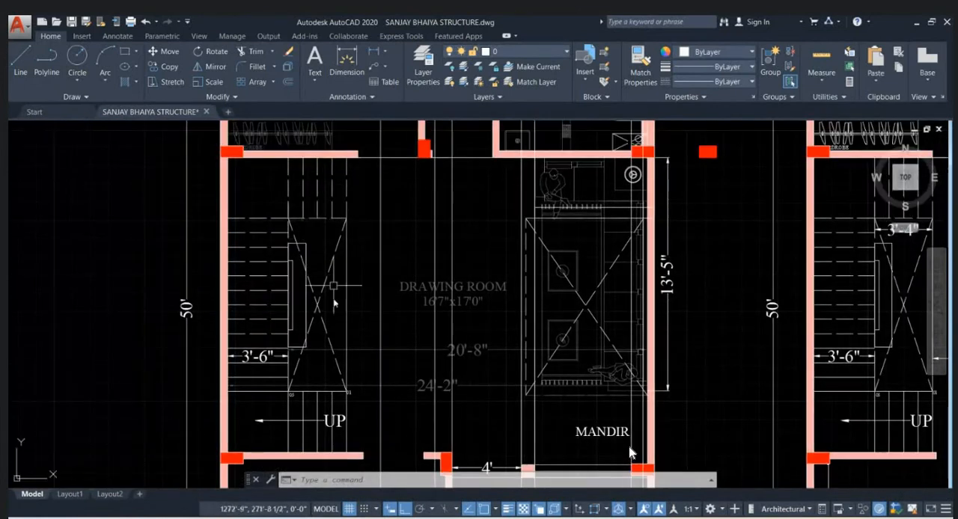
scroll(326, 428, "up", 2)
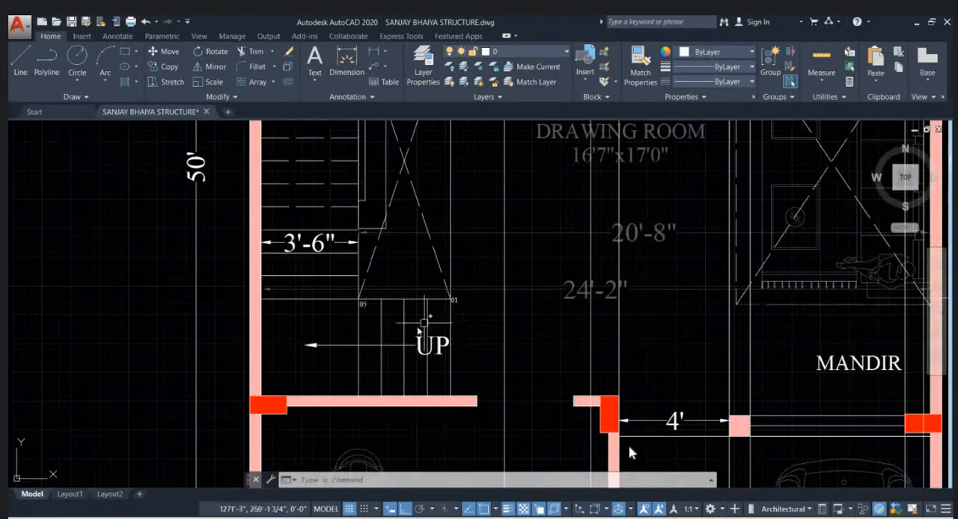
middle_click_drag(349, 315, 400, 412)
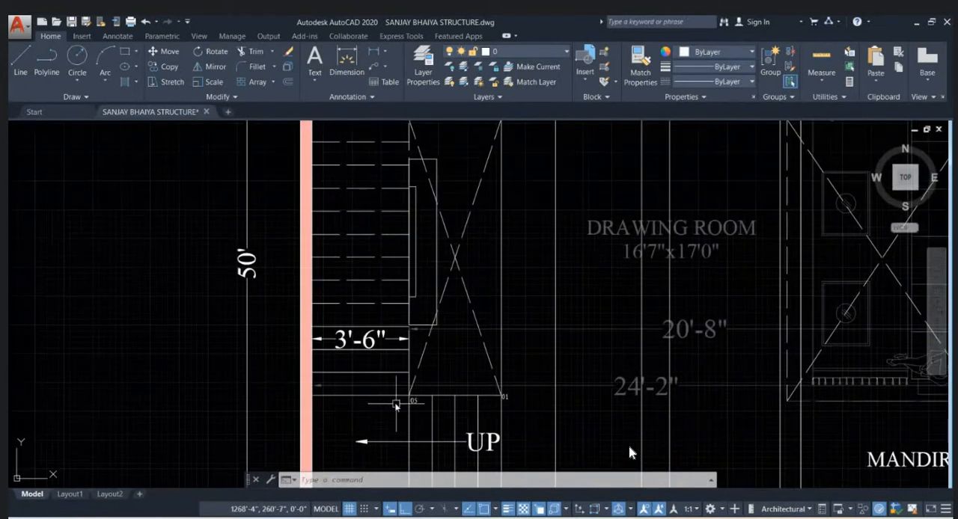
scroll(387, 399, "down", 2)
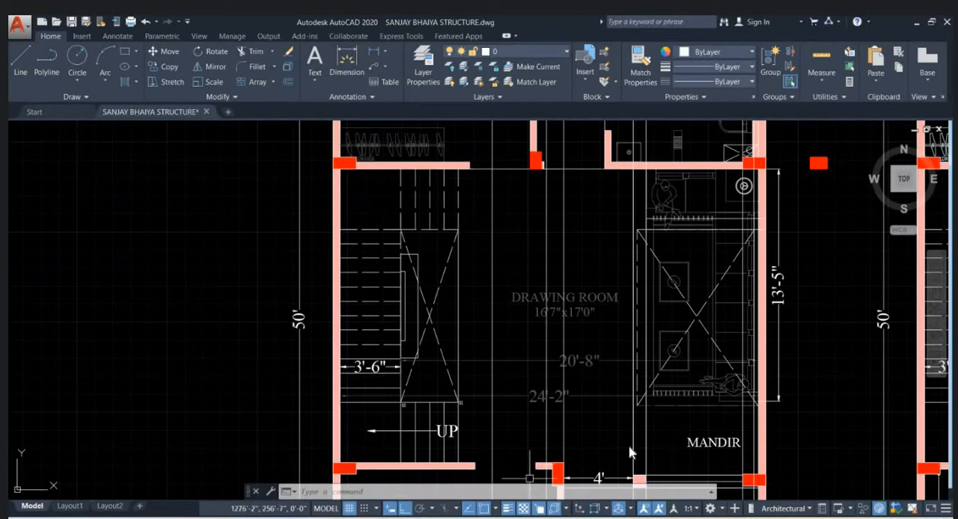
- Open Calculator and multiply 23 by 6
key("super")
type("CAL")
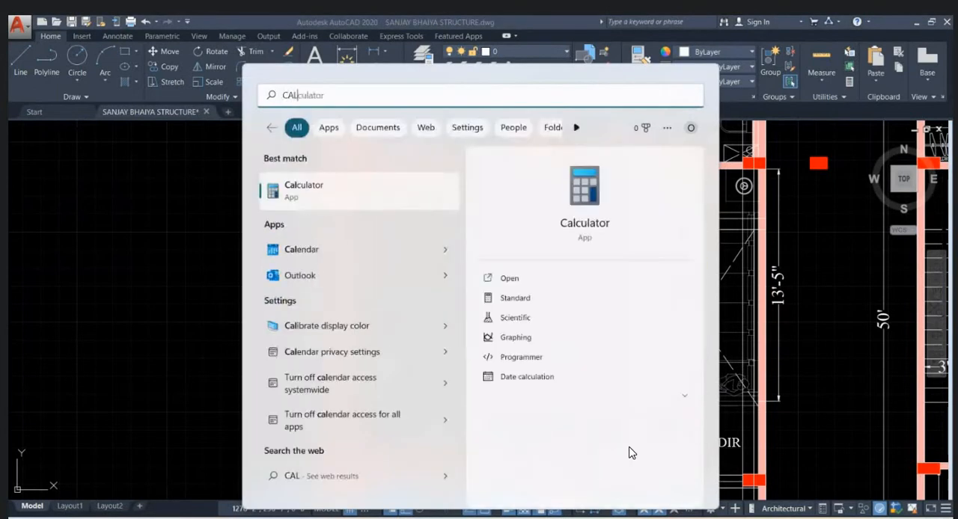
key("Return")
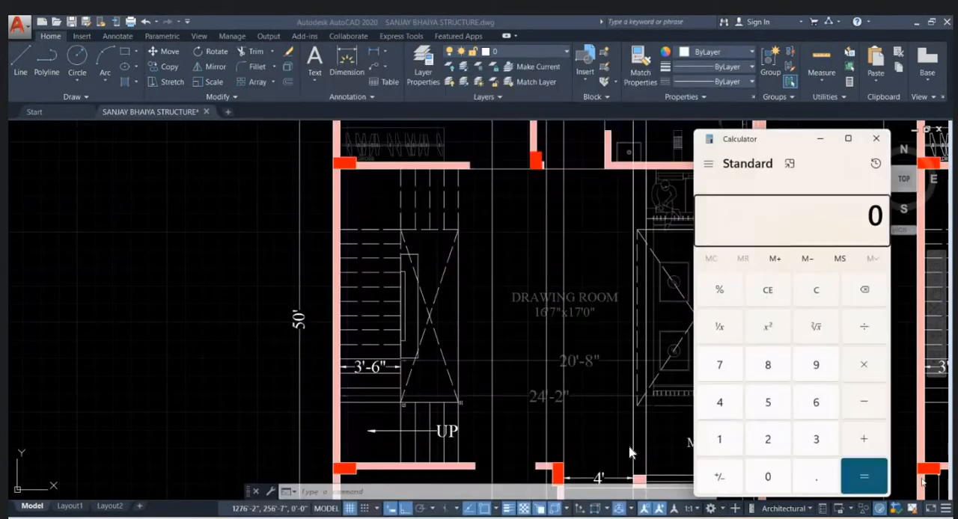
left_click(767, 439)
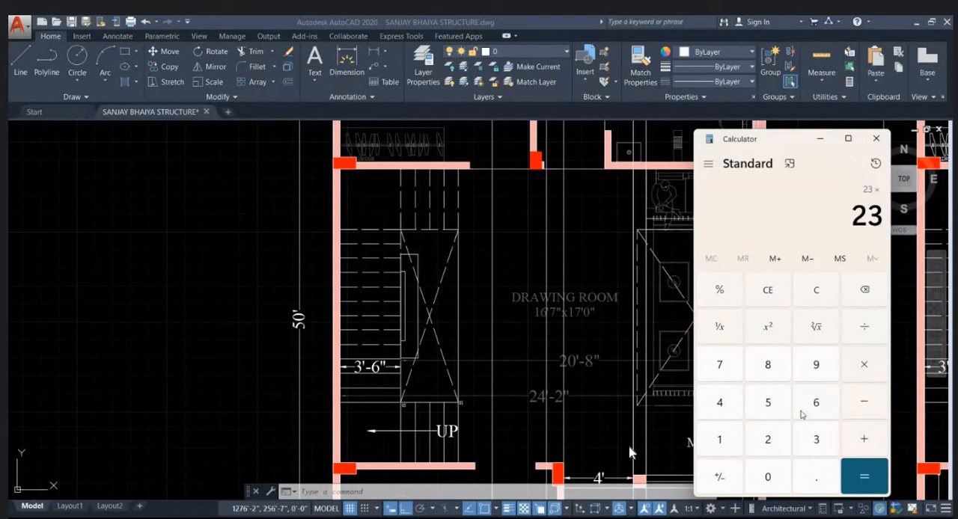
left_click(801, 414)
left_click(867, 484)
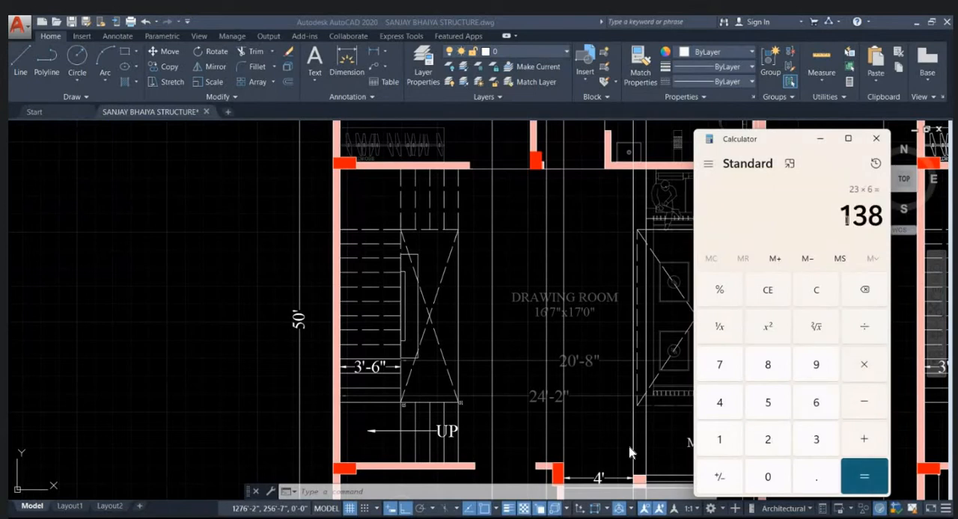
- Subtract 6 from the product and copy the result
left_click_drag(844, 217, 907, 222)
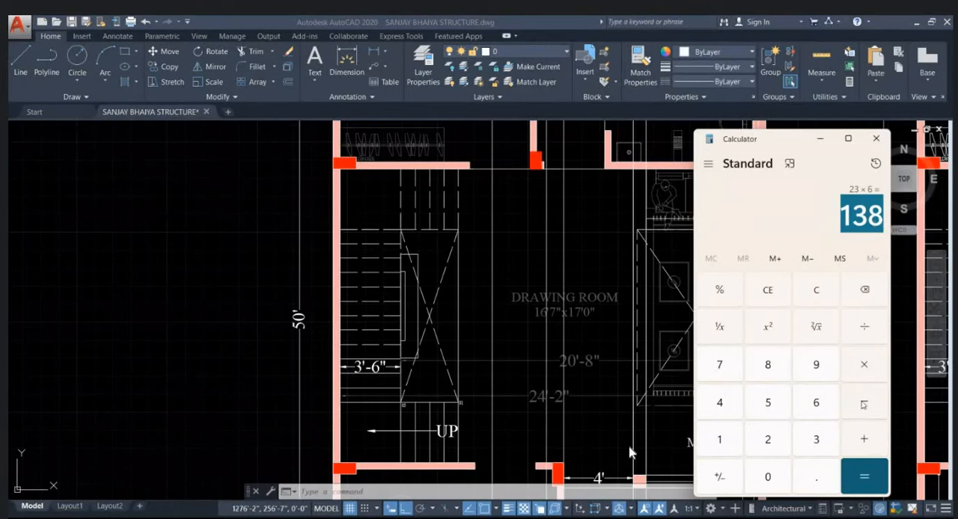
left_click(823, 411)
left_click(863, 477)
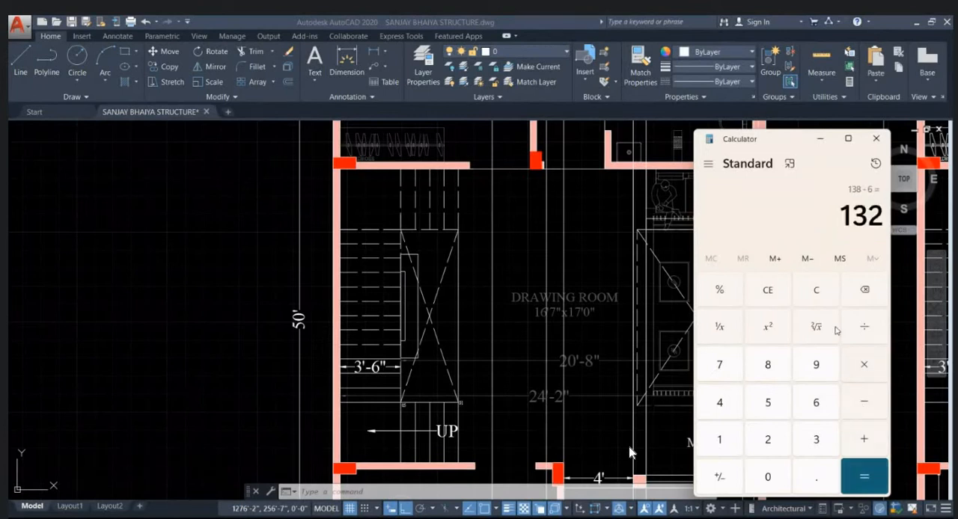
key("ctrl+c")
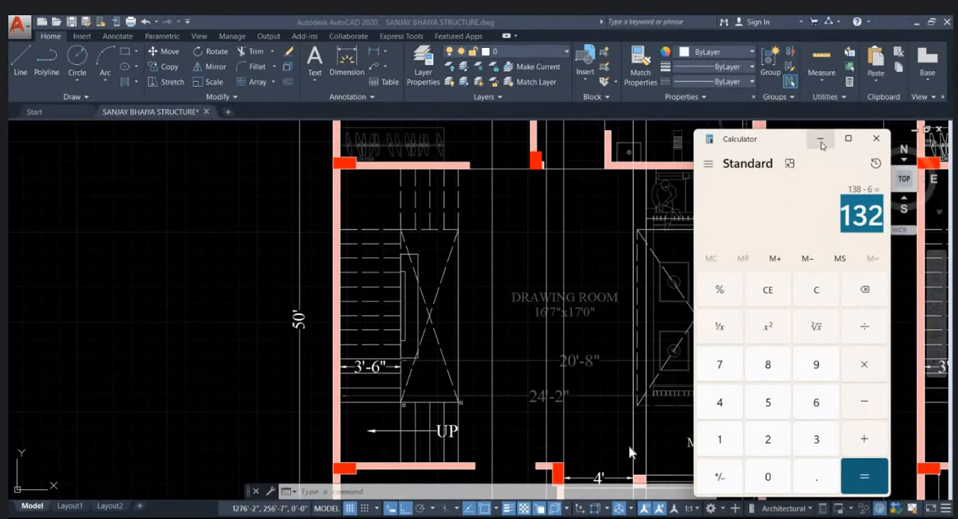
- Return to the AutoCAD drawing and offset the horizontal line above the ground floor plan upward by 11'
left_click(629, 452)
scroll(630, 452, "down", 8)
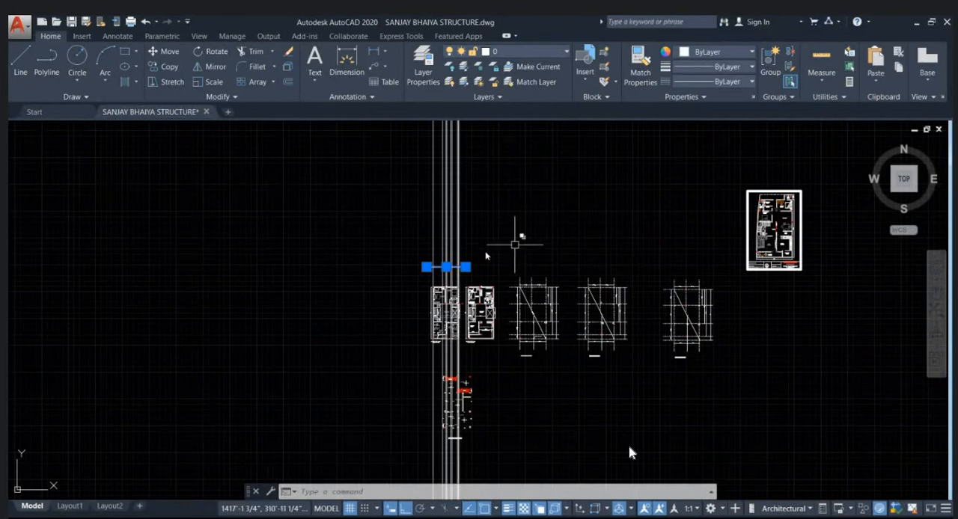
scroll(445, 254, "up", 2)
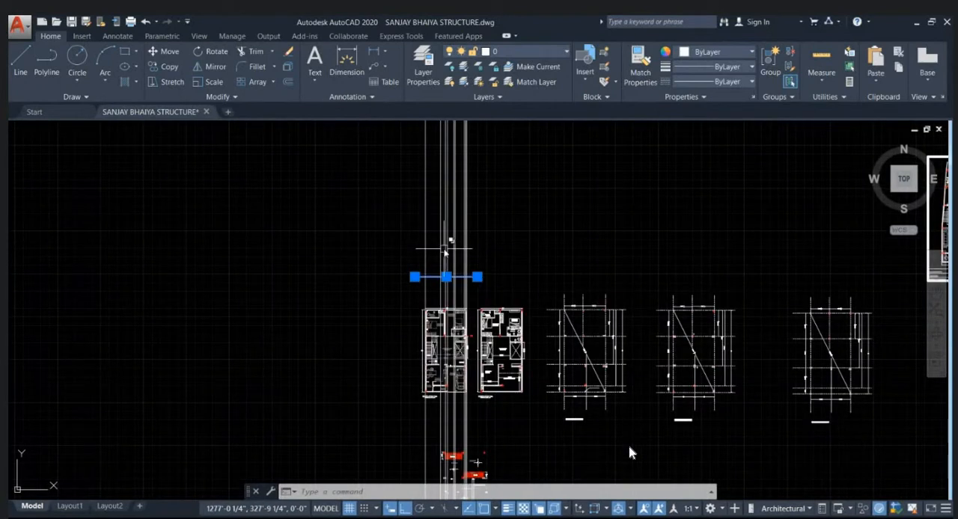
middle_click_drag(449, 254, 595, 285)
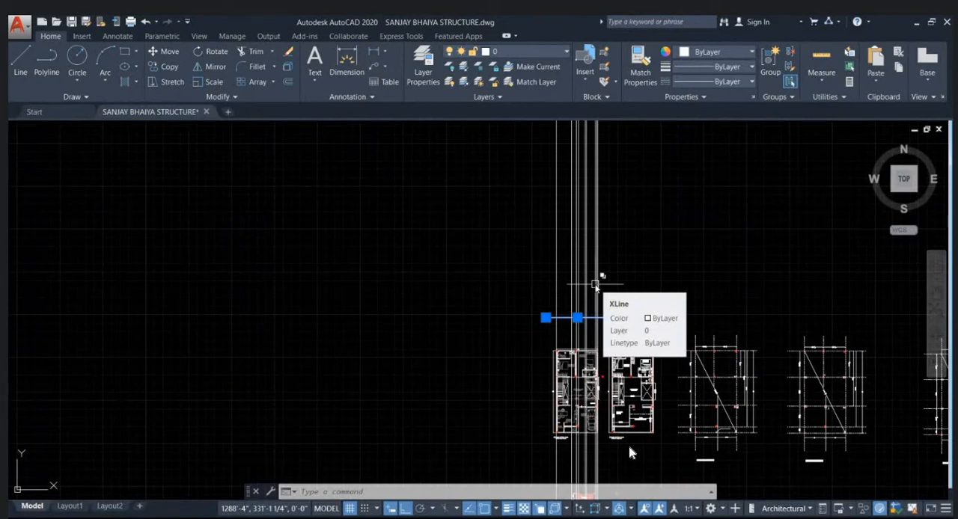
scroll(595, 284, "up", 5)
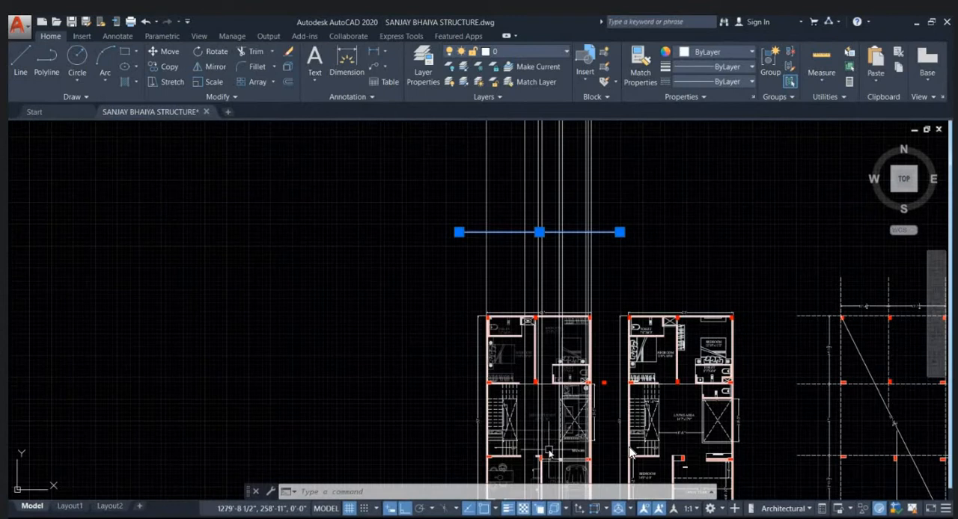
middle_click_drag(584, 300, 567, 325)
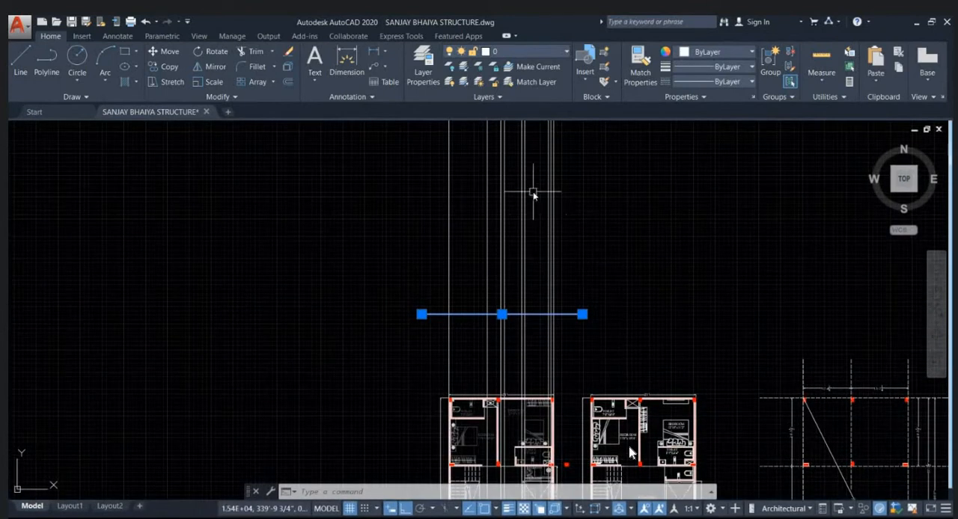
scroll(534, 270, "up", 2)
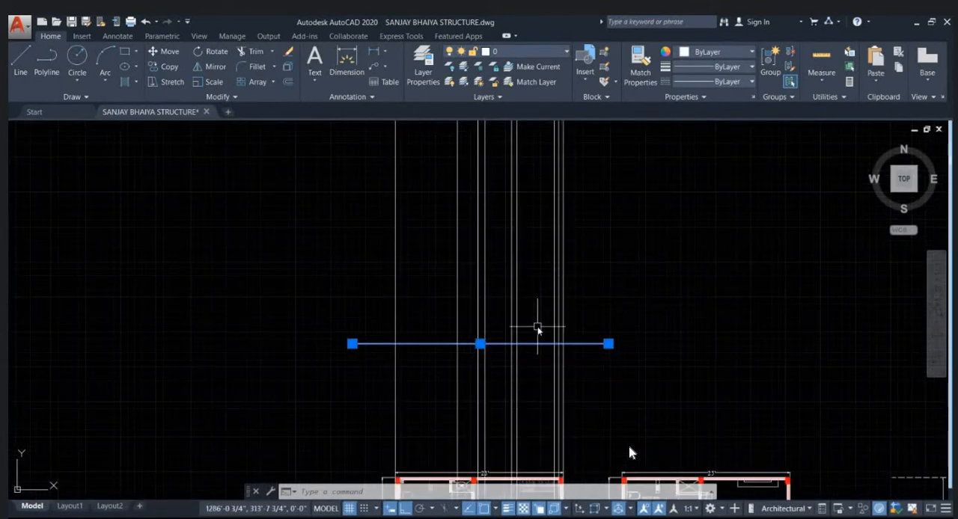
type("o")
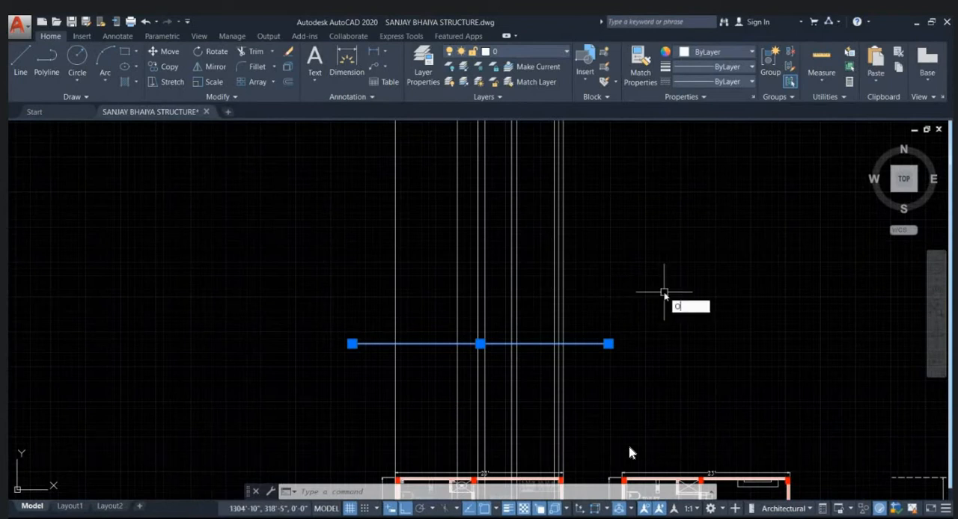
key("Return")
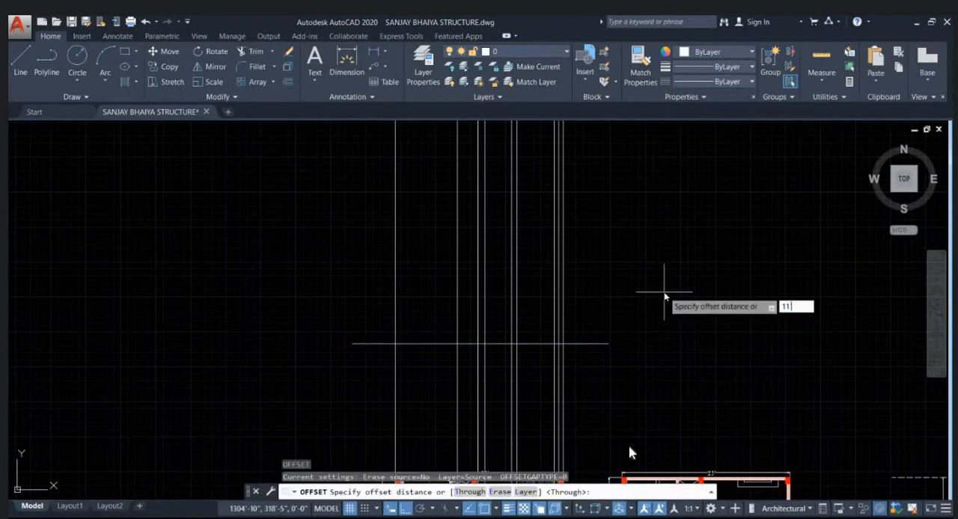
type("11'")
key("Return")
left_click(665, 297)
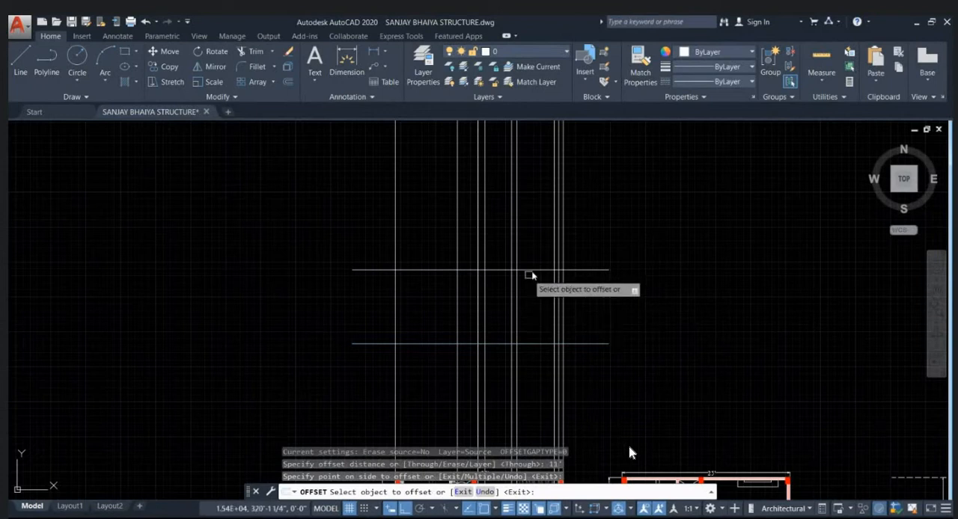
- Offset the upper horizontal line a further 6 inches upward and end the Offset command
left_click(597, 270)
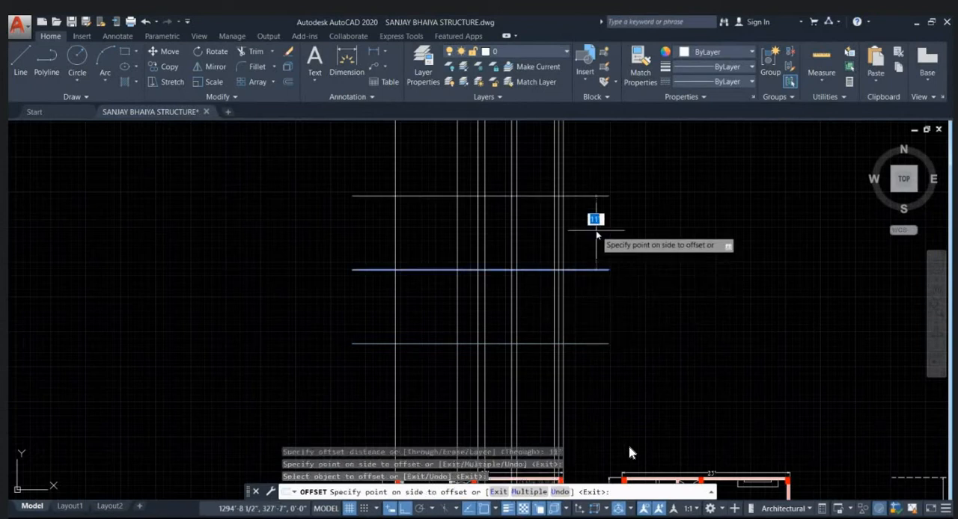
type("6")
key("Return")
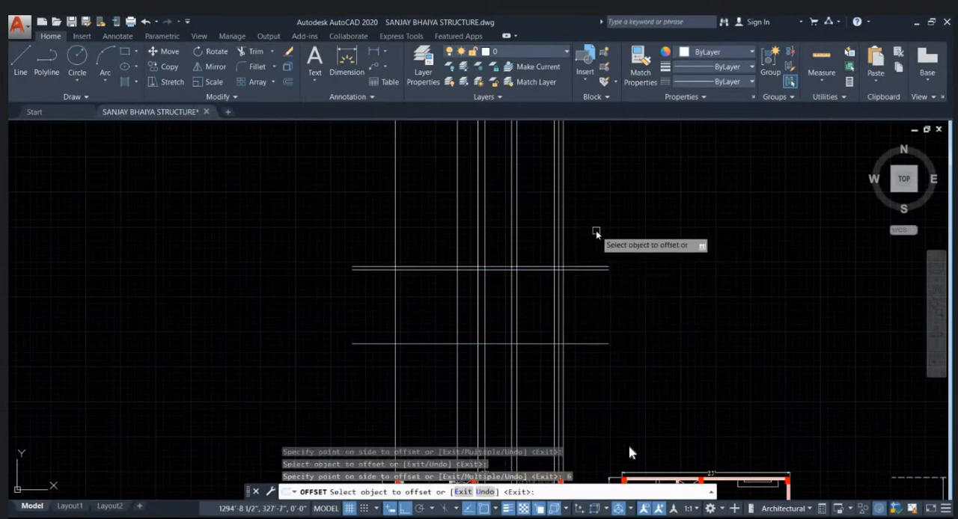
middle_click_drag(586, 227, 562, 227)
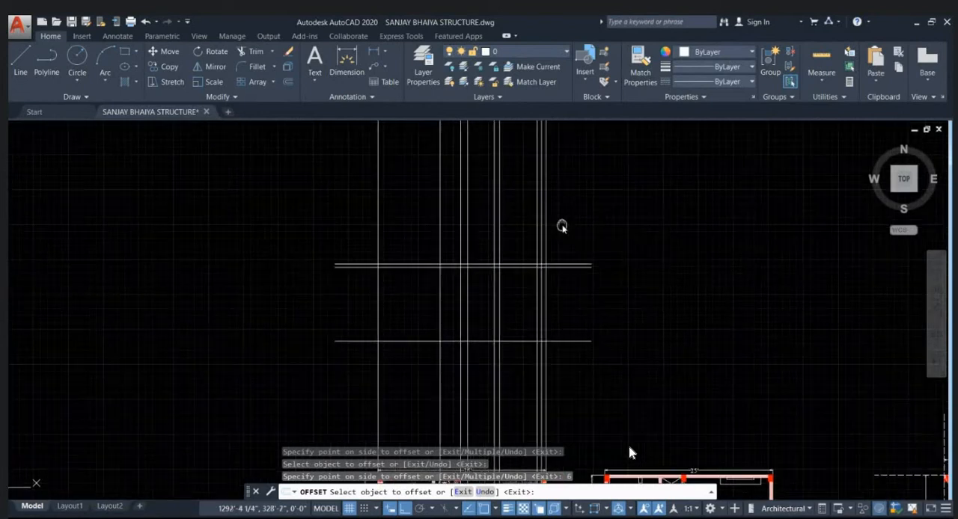
key("Escape")
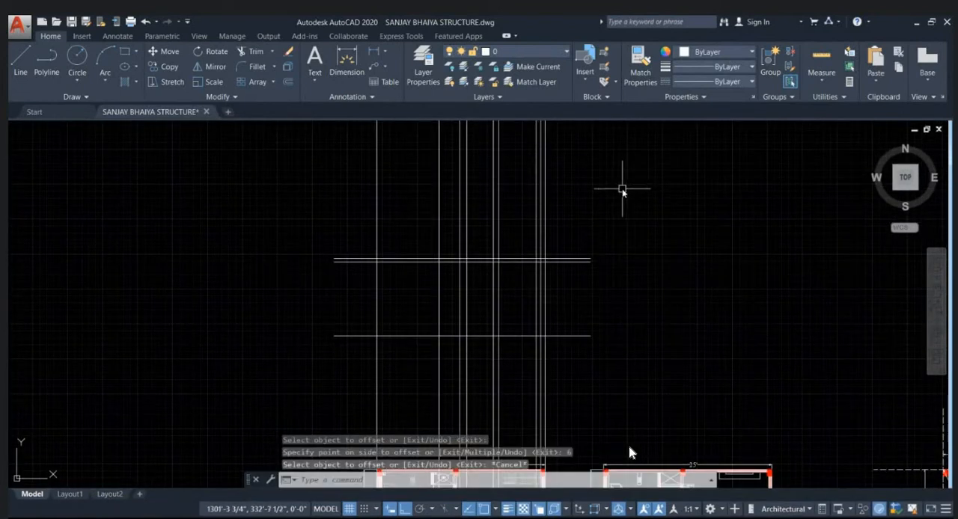
scroll(550, 231, "down", 3)
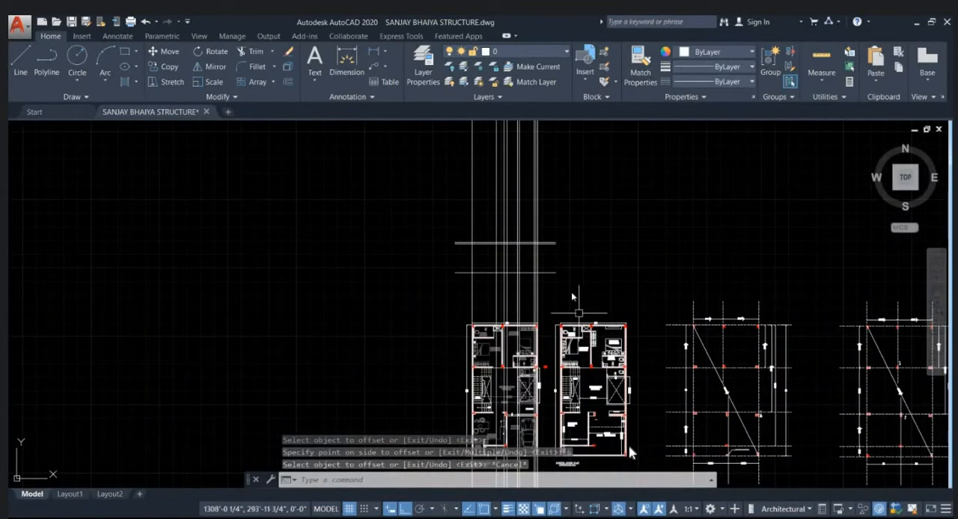
- Trim the vertical construction lines above the top level line and the overhanging ends of the horizontal lines on both sides
scroll(551, 192, "up", 1)
type("tr")
key("Return")
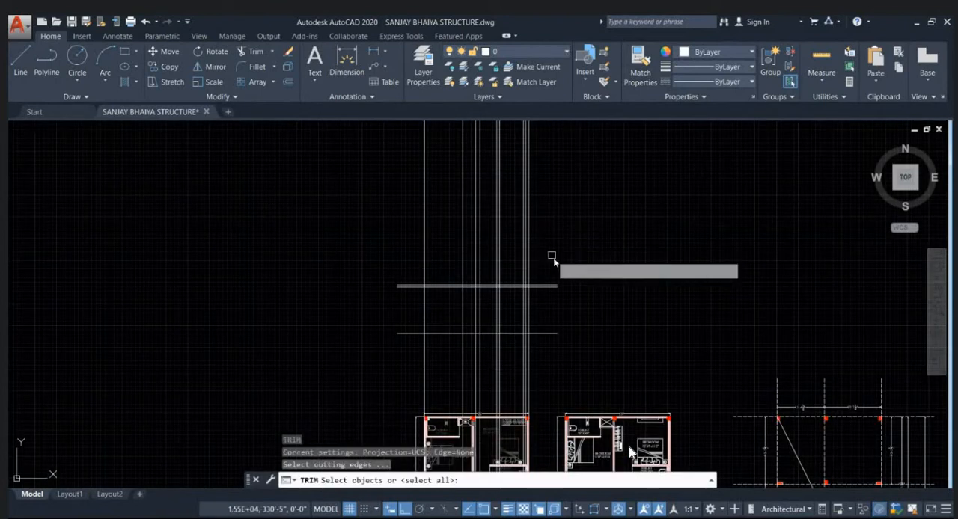
left_click(553, 261)
left_click(313, 219)
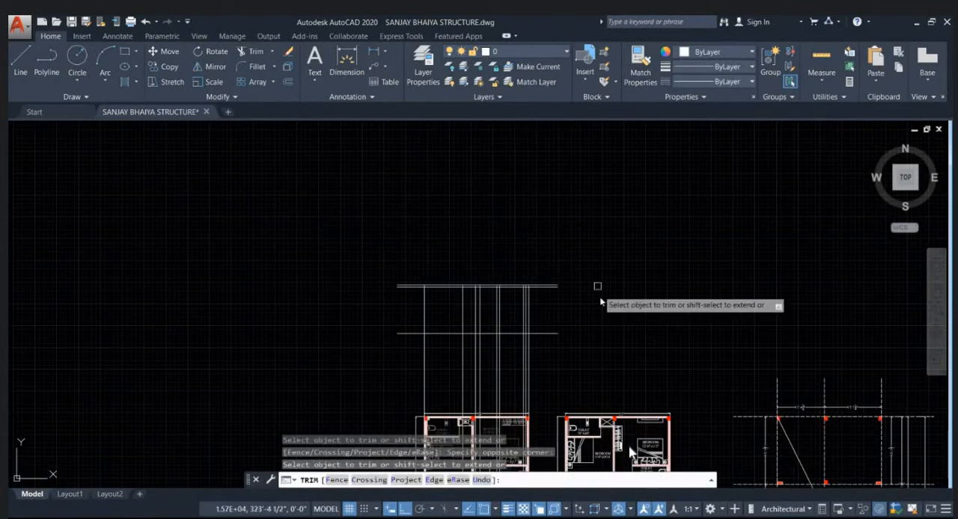
left_click(561, 349)
left_click(534, 241)
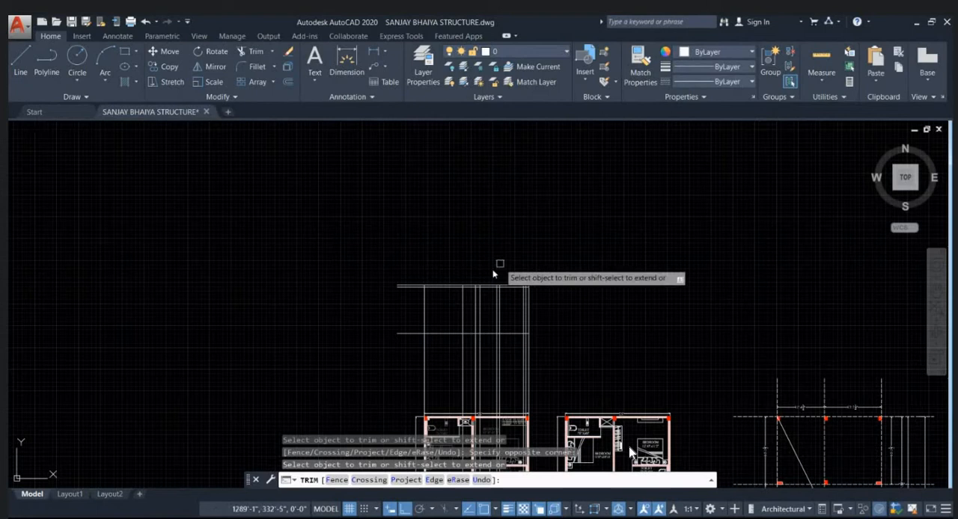
left_click(406, 342)
left_click(393, 264)
- Switch to the Google Meet window, admit the waiting participant, and return to the AutoCAD drawing
left_click(568, 518)
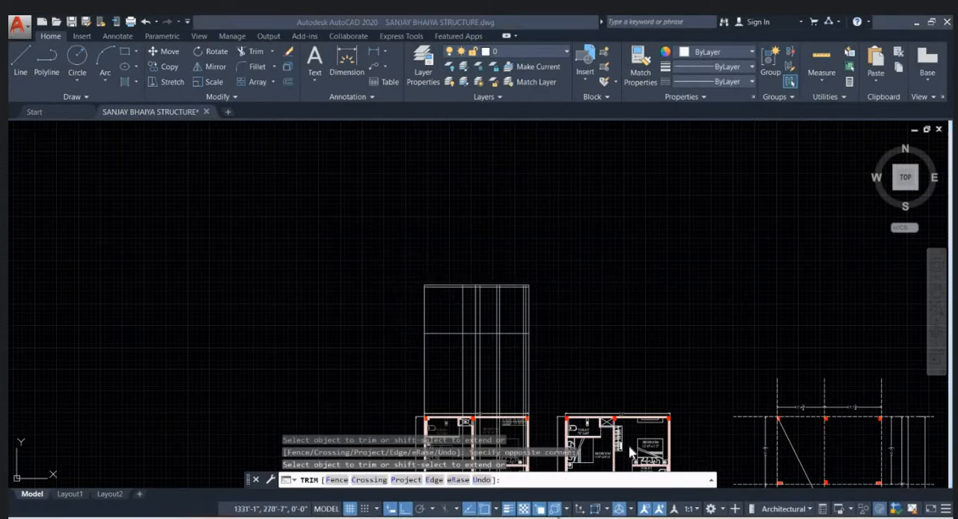
left_click(497, 482)
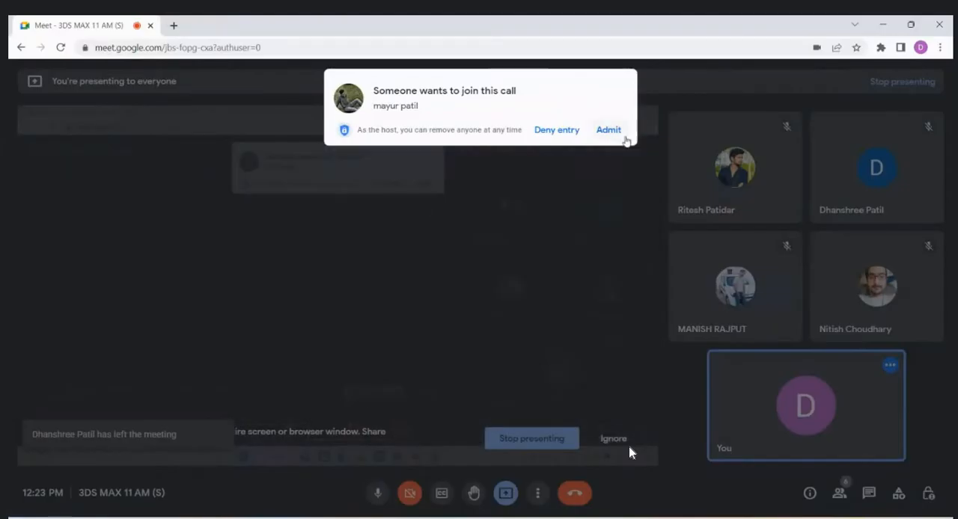
left_click(622, 137)
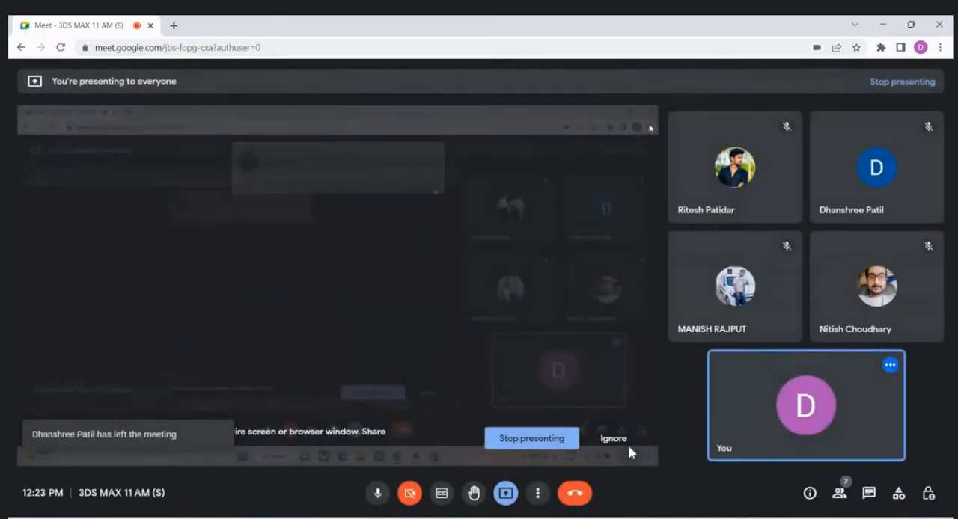
left_click(883, 28)
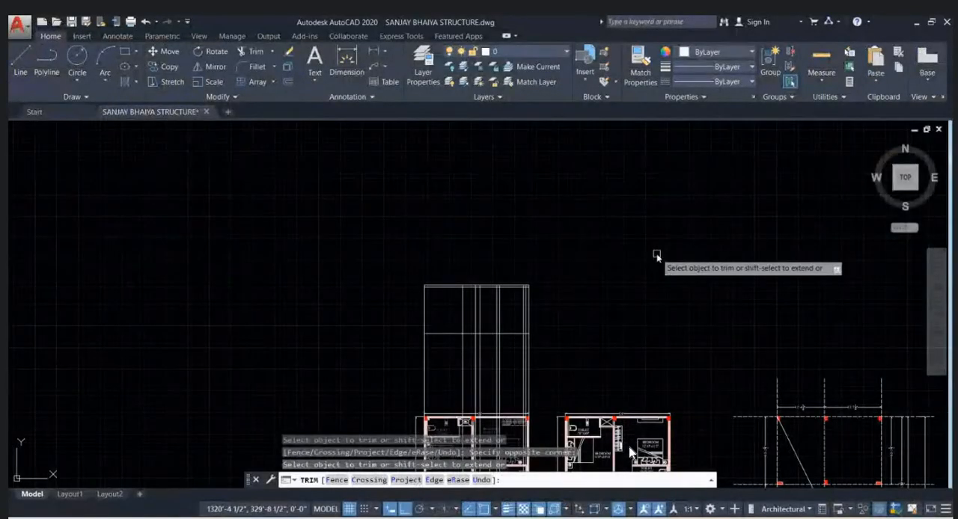
- Try to trim the vertical construction lines below the lowest horizontal level line
middle_click_drag(657, 294, 716, 254)
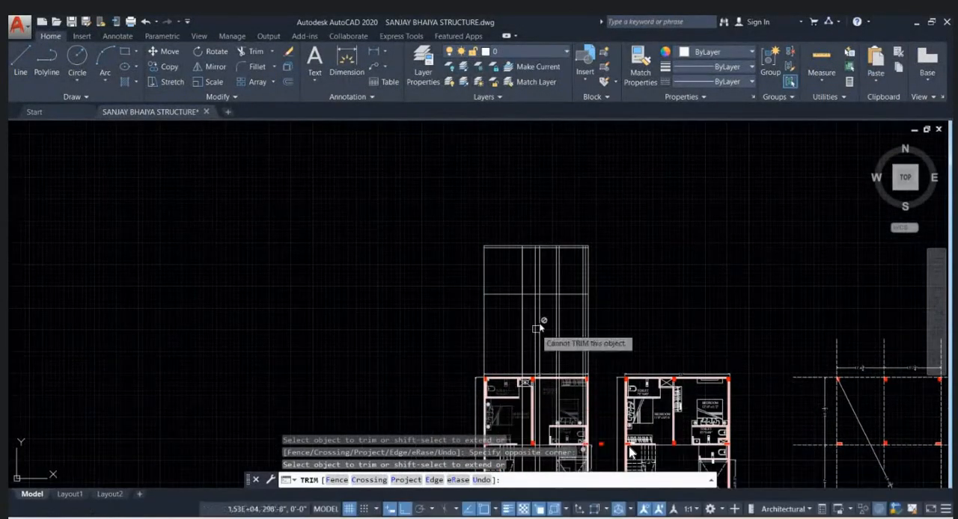
scroll(563, 303, "up", 2)
scroll(565, 296, "up", 2)
left_click(654, 336)
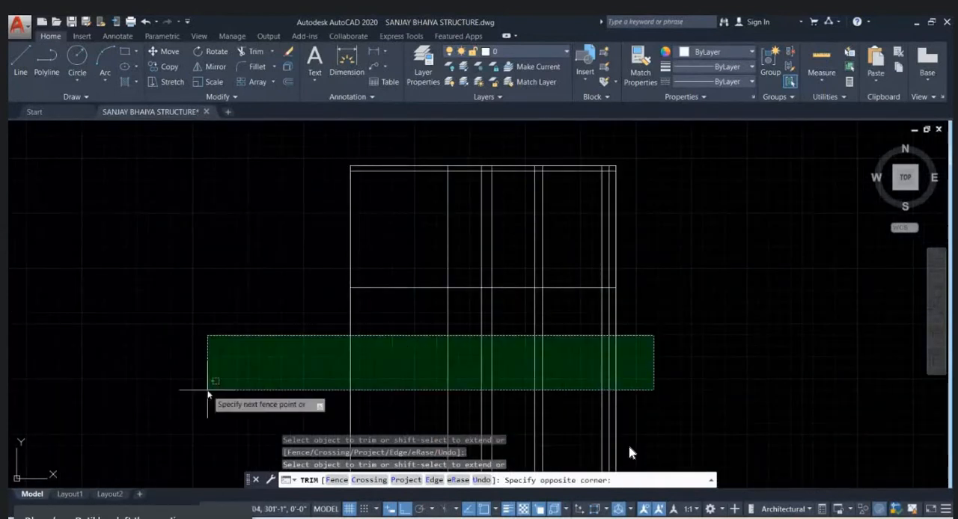
left_click(206, 388)
scroll(277, 337, "down", 4)
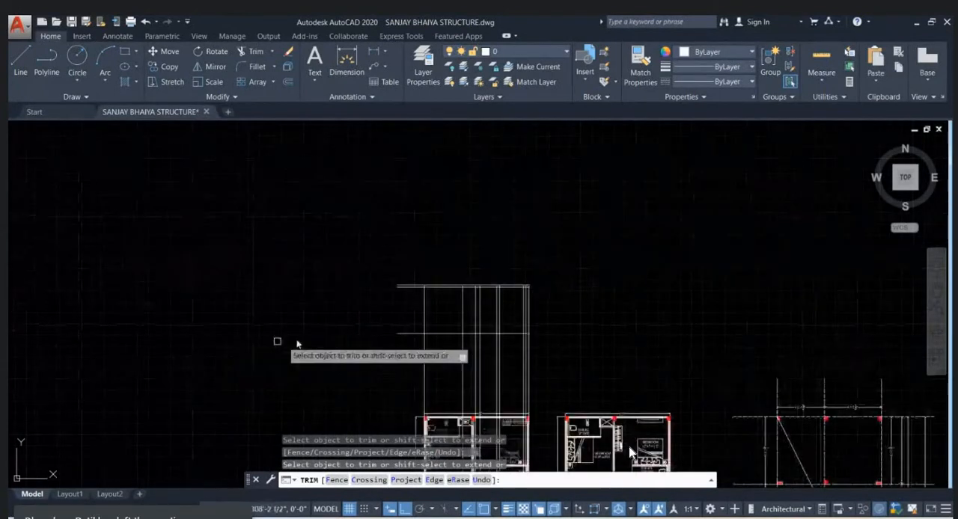
- Trim the horizontal level lines where they overhang the leftmost vertical line and end the Trim command
scroll(492, 252, "down", 2)
scroll(492, 253, "up", 3)
left_click(451, 276)
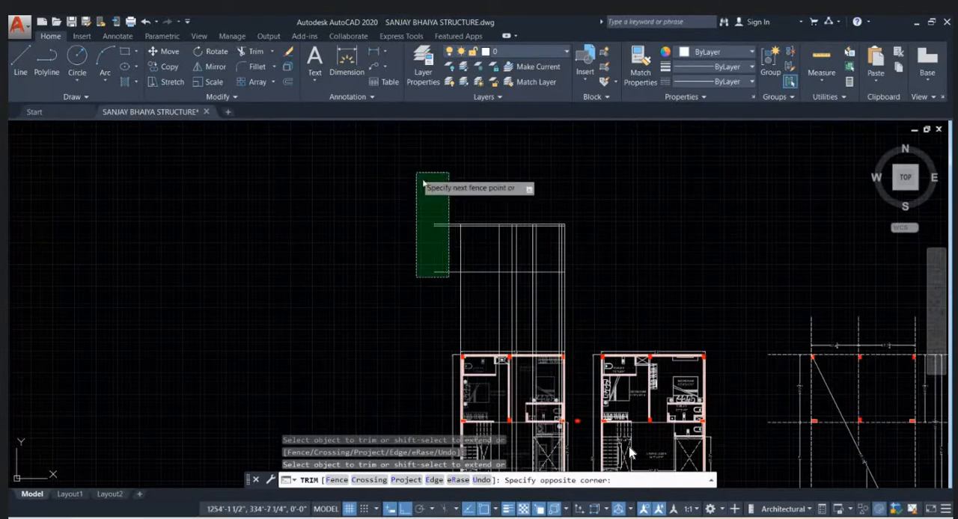
left_click(425, 183)
key("Escape")
key("Escape")
key("Escape")
- Draw a vertical construction line through the porch-side face of the store partition wall at the ground floor plan's front wall
scroll(504, 214, "up", 2)
scroll(613, 284, "up", 2)
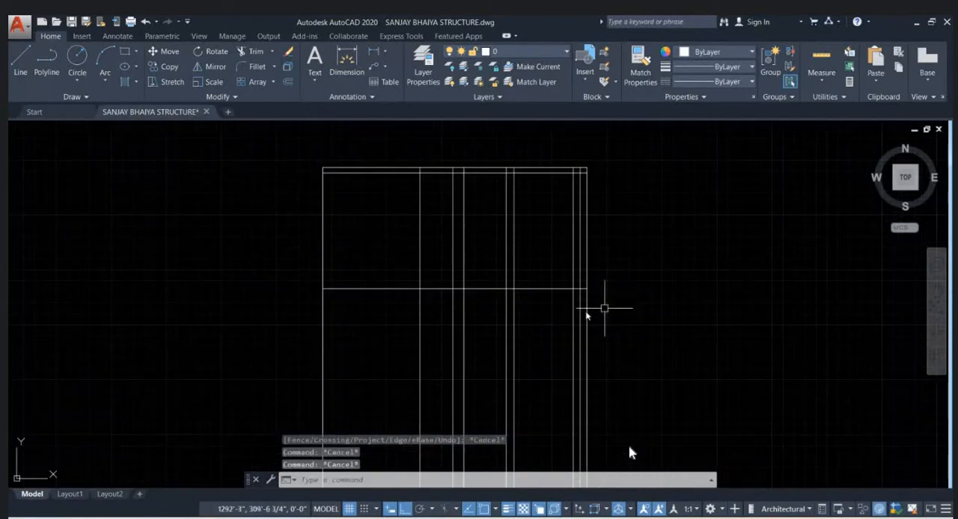
middle_click_drag(473, 208, 479, 198)
scroll(479, 198, "down", 4)
scroll(447, 179, "up", 6)
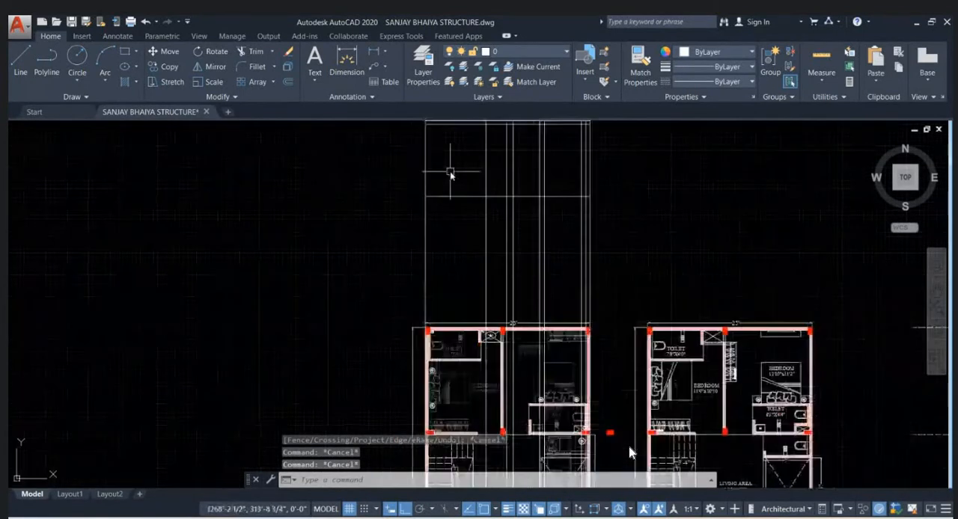
scroll(449, 175, "down", 5)
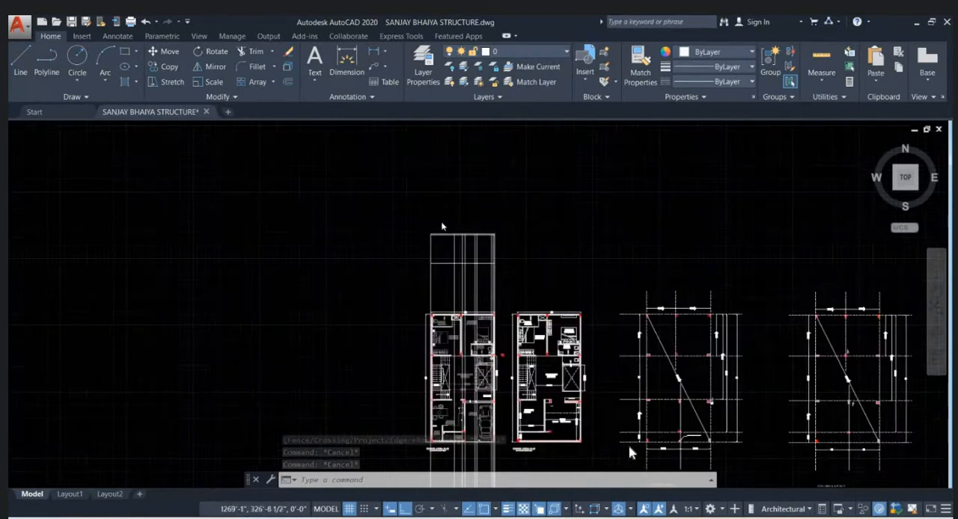
scroll(447, 318, "up", 8)
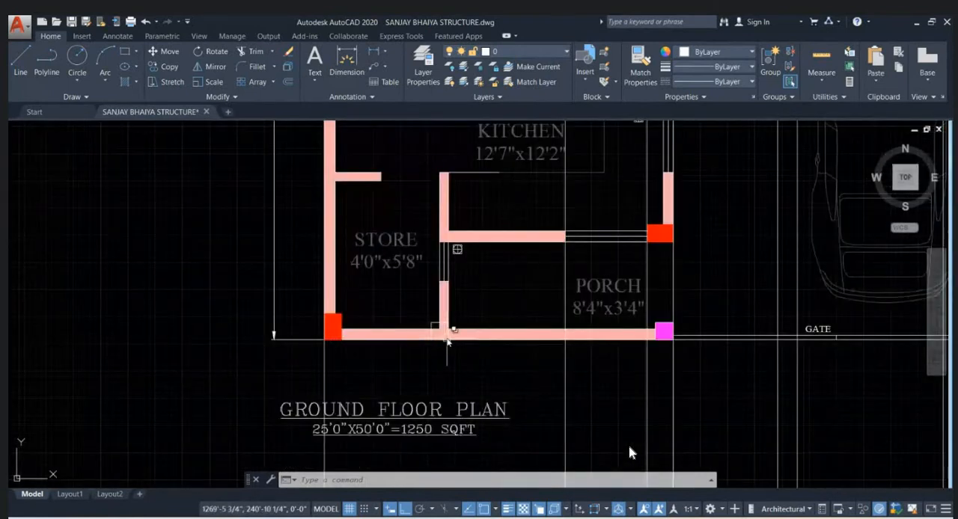
type("XL")
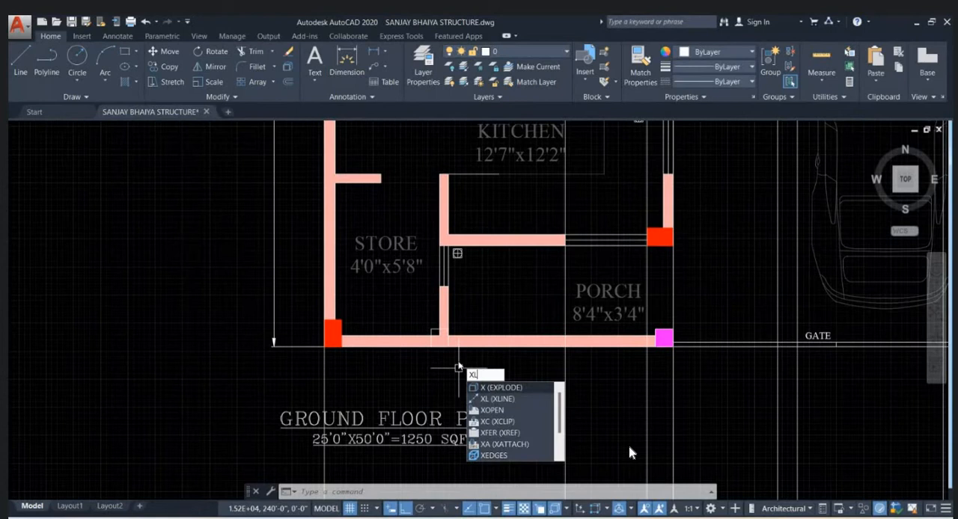
key("Return")
type("V")
key("Return")
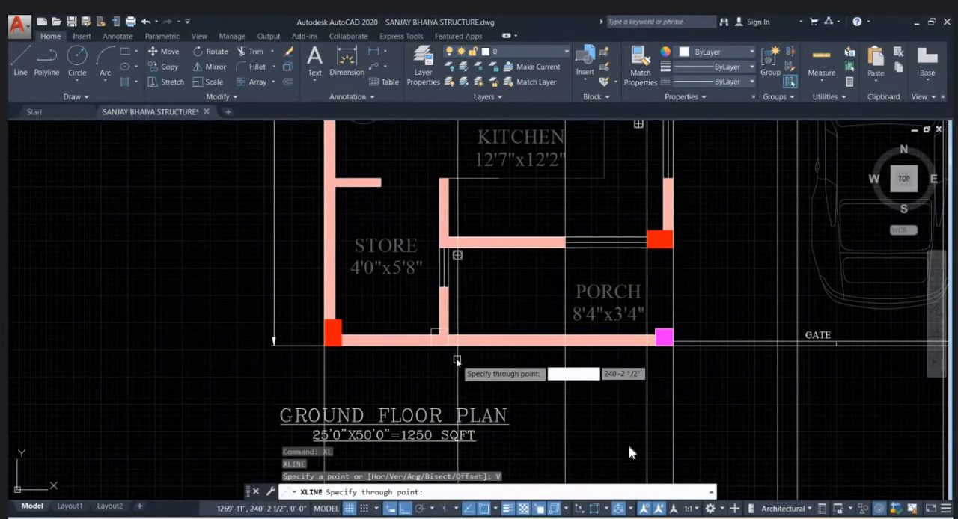
left_click(446, 344)
key("Escape")
- Select the lowest horizontal level line in the projected outline above the ground floor plan
scroll(431, 400, "down", 4)
scroll(428, 402, "down", 3)
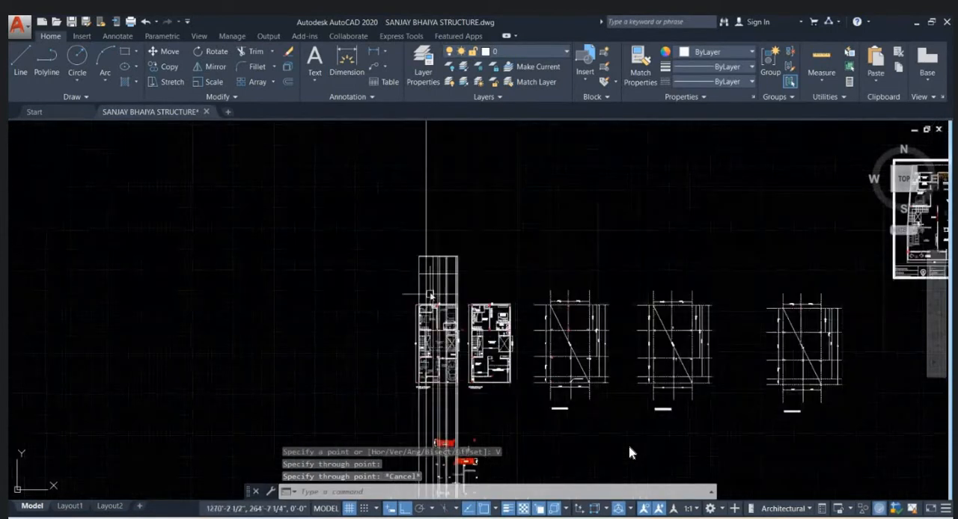
scroll(434, 262, "up", 8)
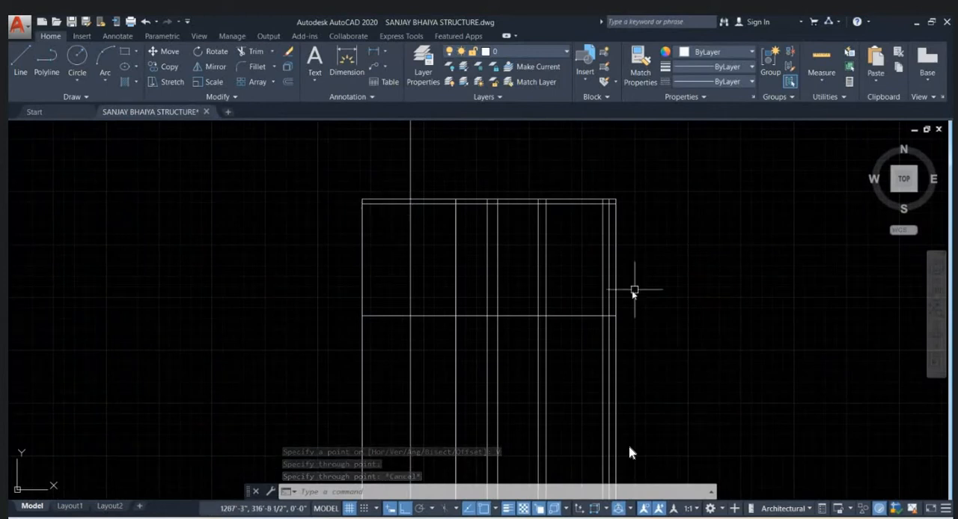
middle_click_drag(469, 314, 424, 321)
left_click(420, 324)
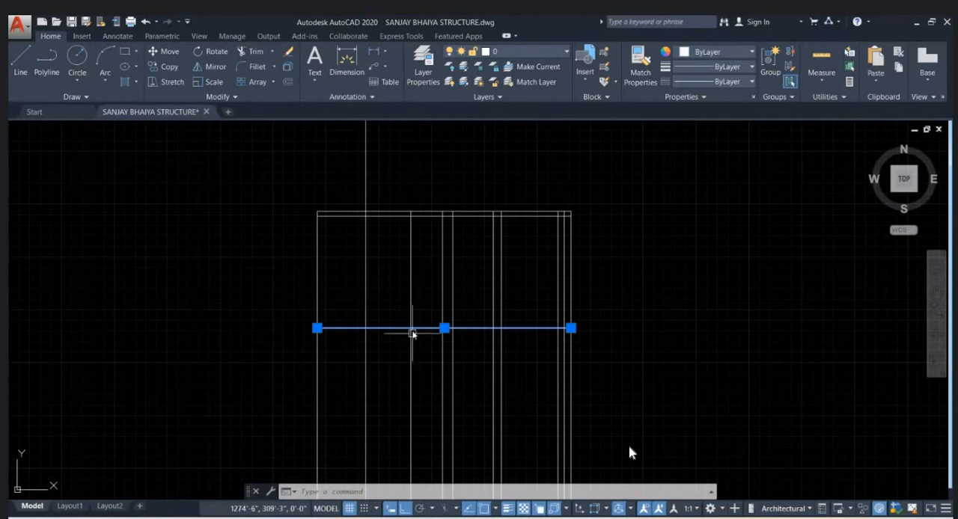
- Switch to the browser and search Google for "boundary wall design" in a new tab
left_click(495, 479)
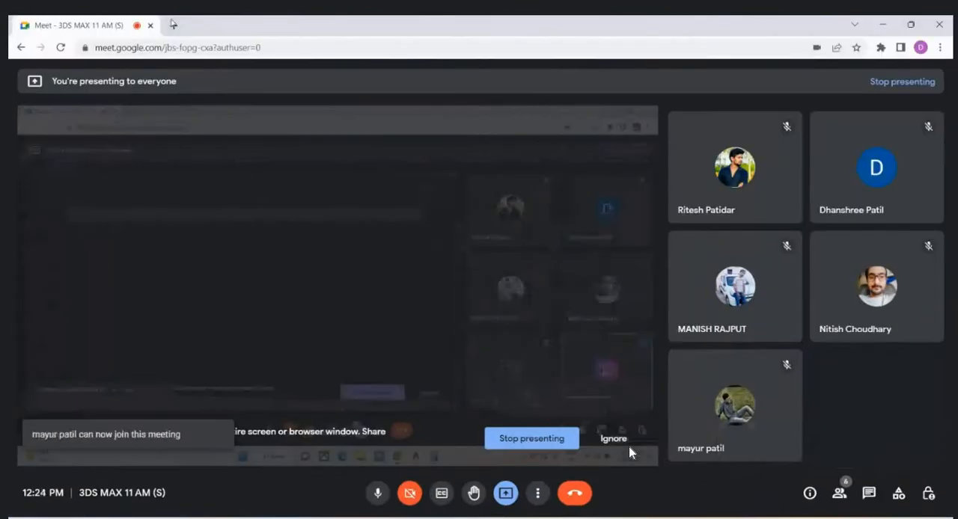
key("ctrl+t")
type("B")
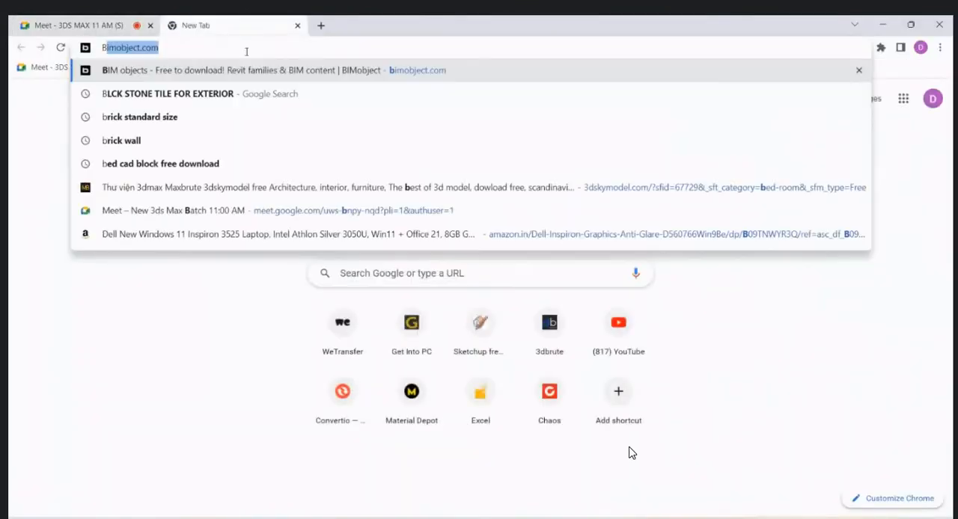
type("OUNDARY")
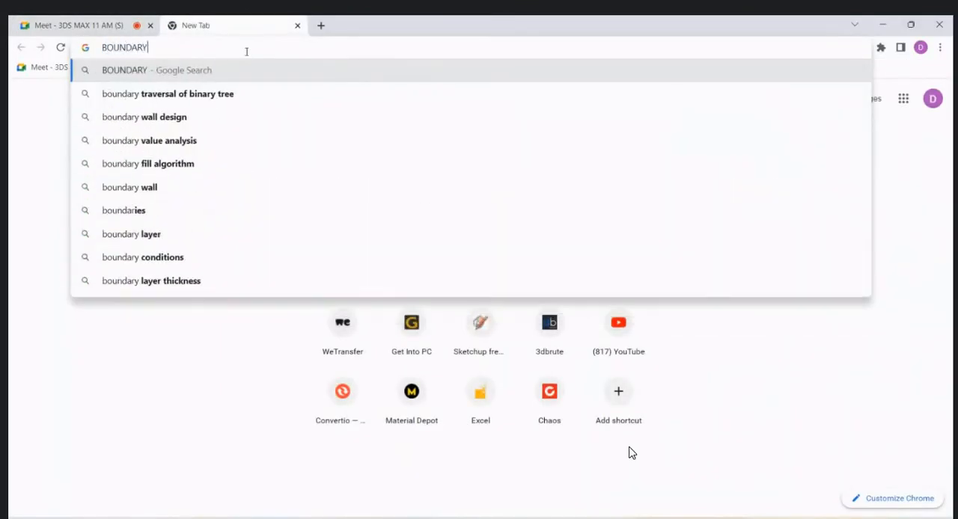
type(" WALL")
key("Return")
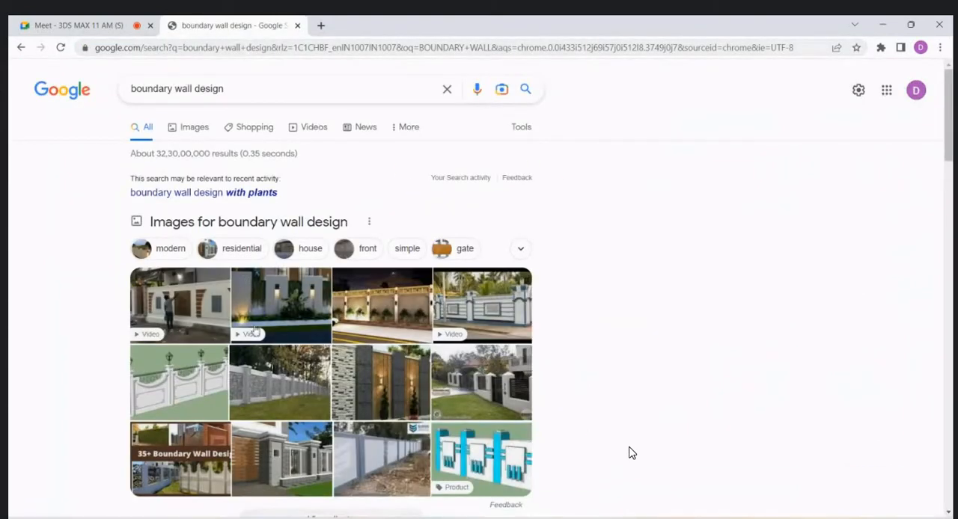
- Examine several boundary wall image results and their related designs for reference, and return to the AutoCAD drawing
left_click(296, 320)
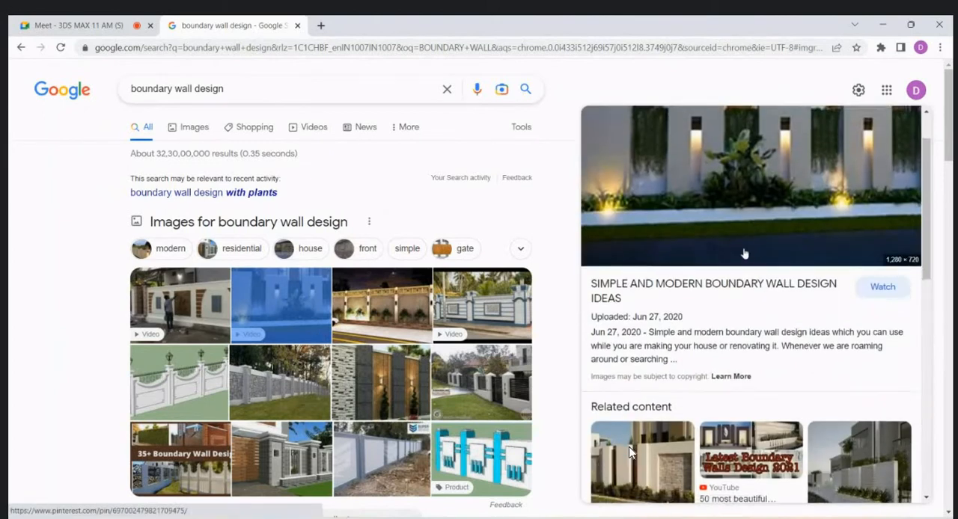
scroll(741, 247, "down", 1)
scroll(741, 270, "down", 3)
left_click(657, 231)
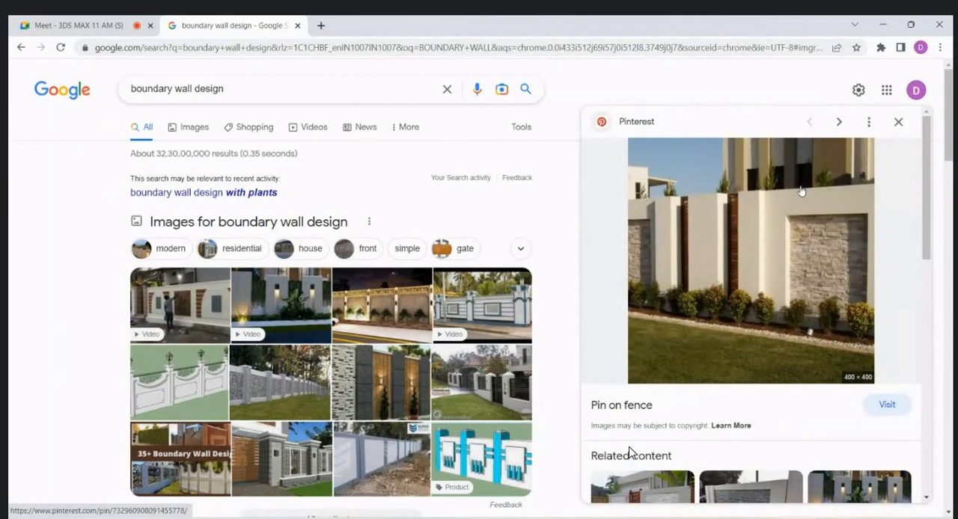
scroll(776, 248, "down", 1)
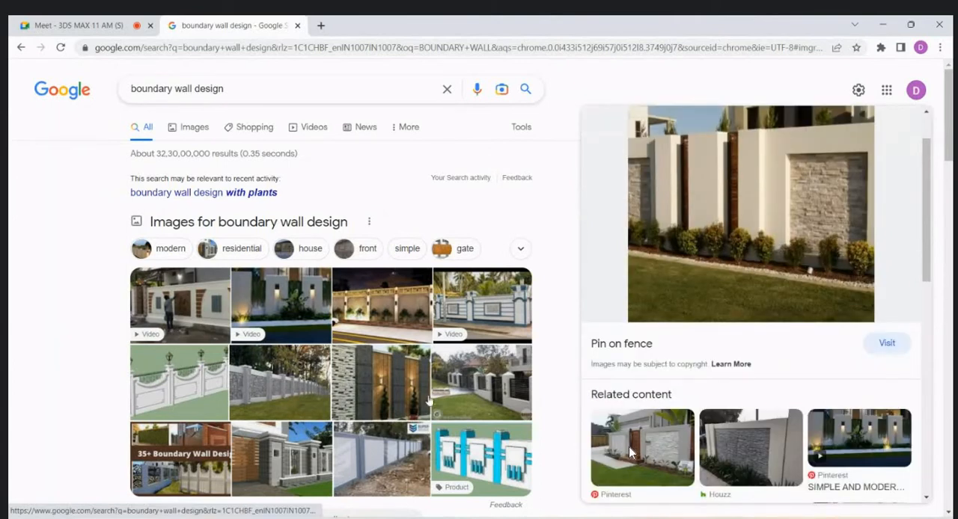
left_click(422, 397)
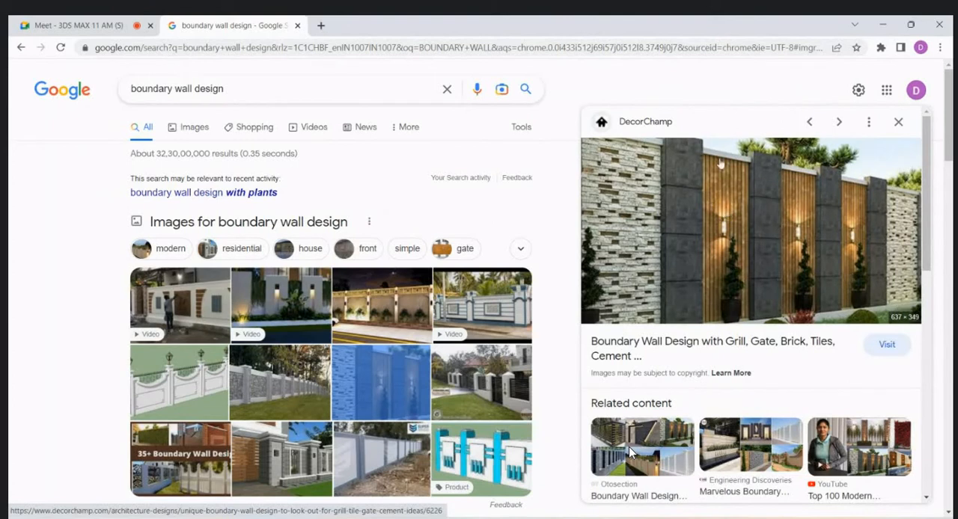
scroll(712, 174, "down", 3)
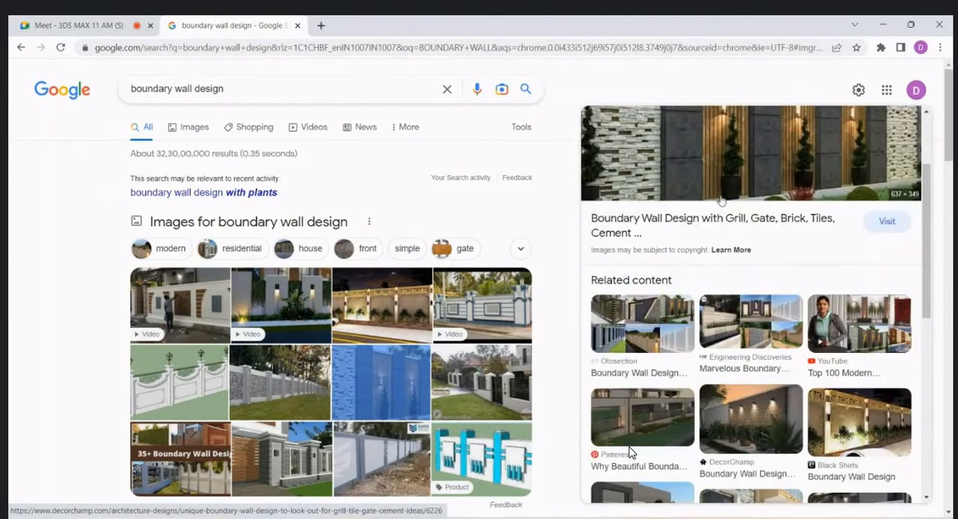
left_click(643, 324)
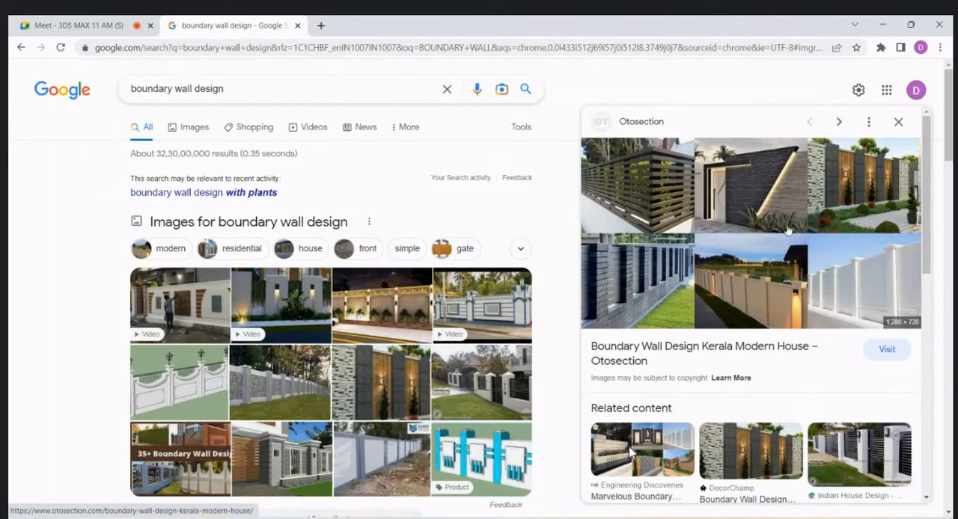
scroll(787, 230, "down", 2)
left_click(866, 346)
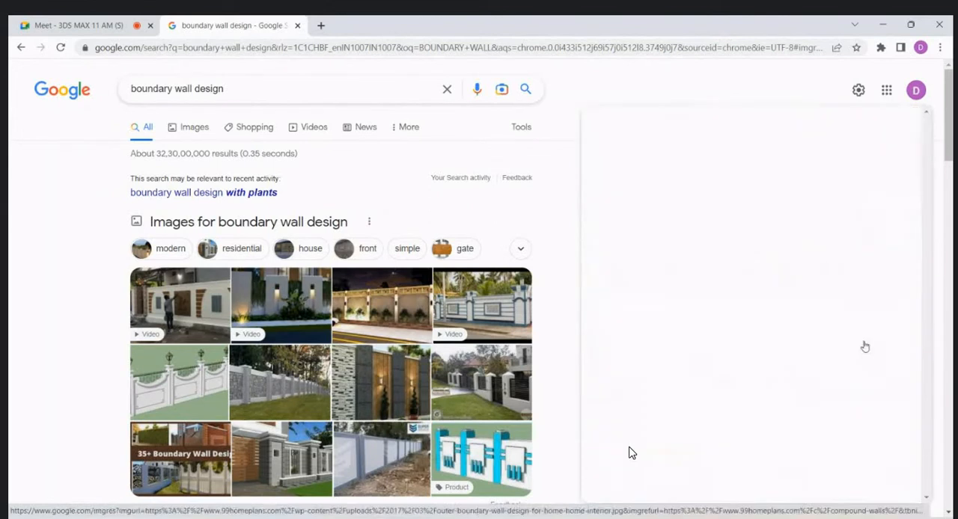
scroll(695, 217, "down", 1)
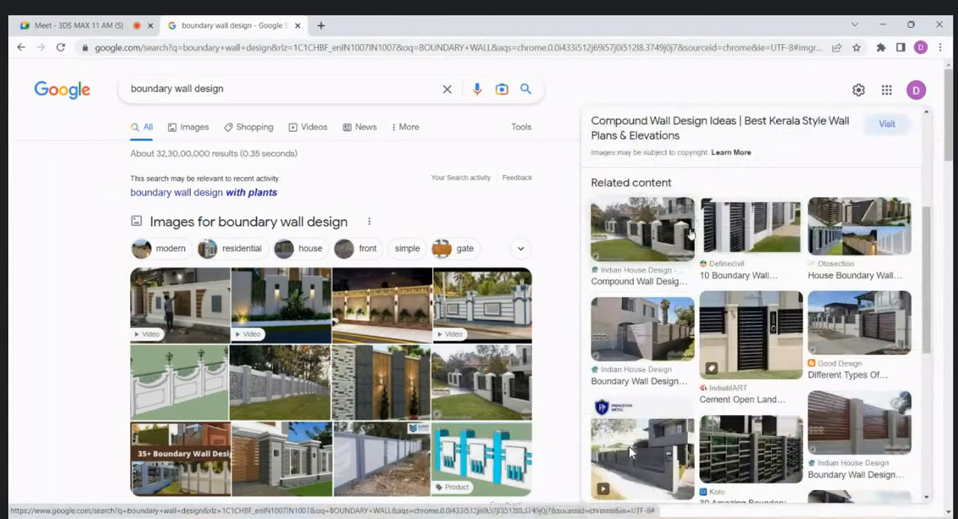
left_click(849, 322)
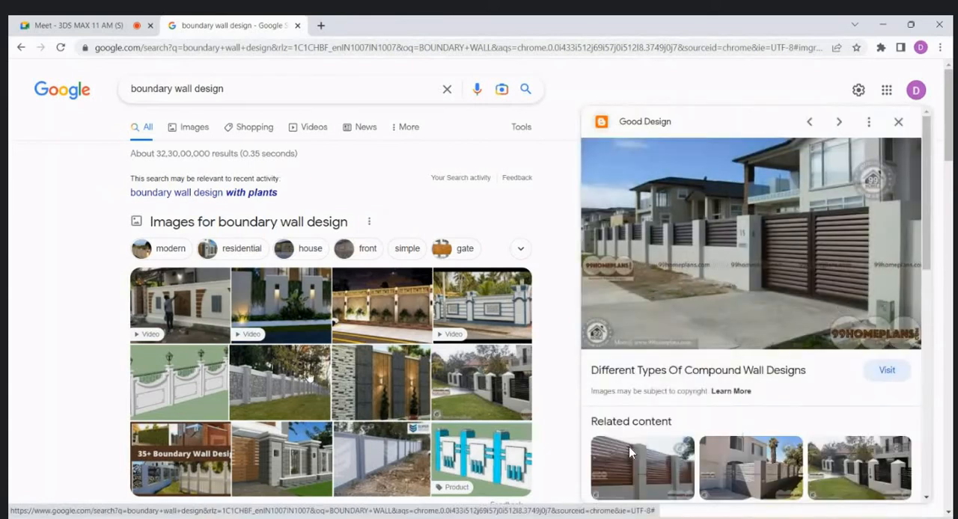
left_click(629, 452)
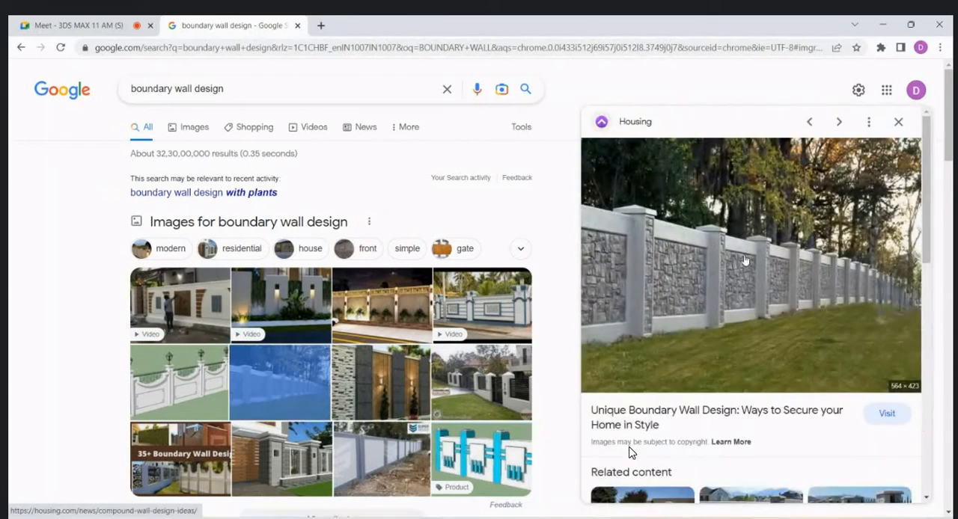
key("alt+Tab")
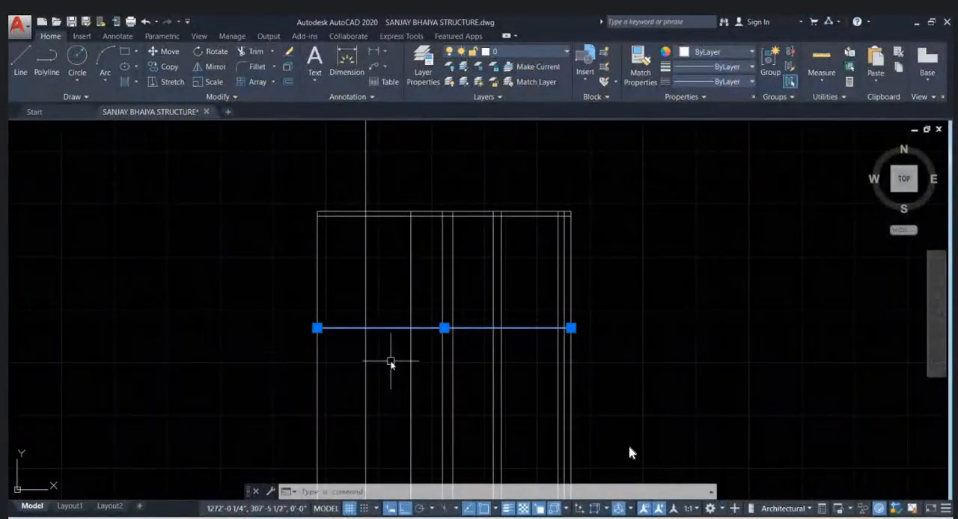
- Compare the porch front wall of the ground floor plan with the projected outline above it, and clear the level line selection
scroll(630, 452, "down", 6)
scroll(629, 452, "up", 10)
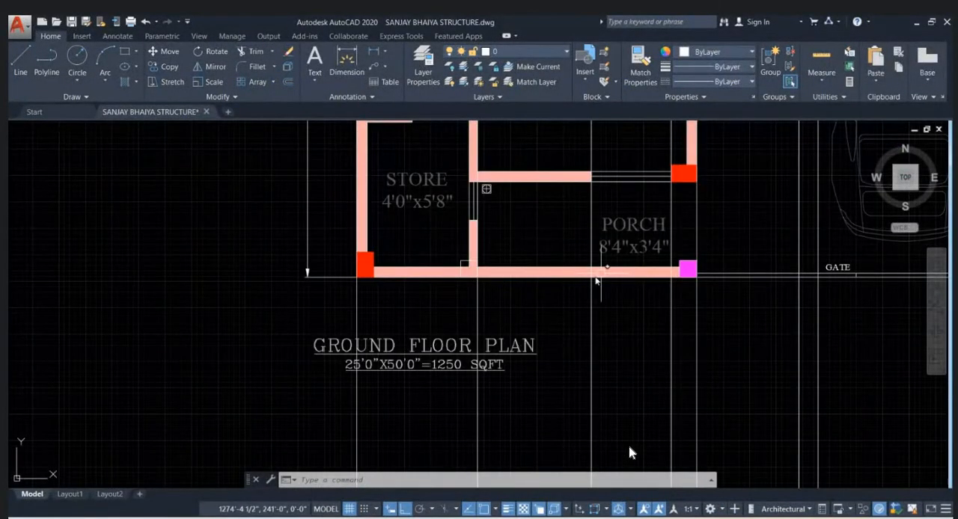
middle_click_drag(564, 285, 451, 348)
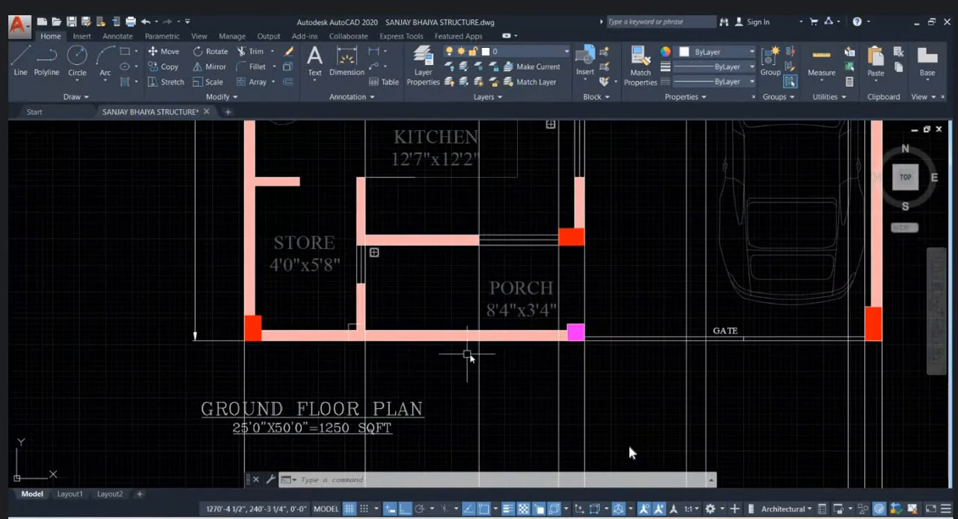
scroll(447, 389, "down", 5)
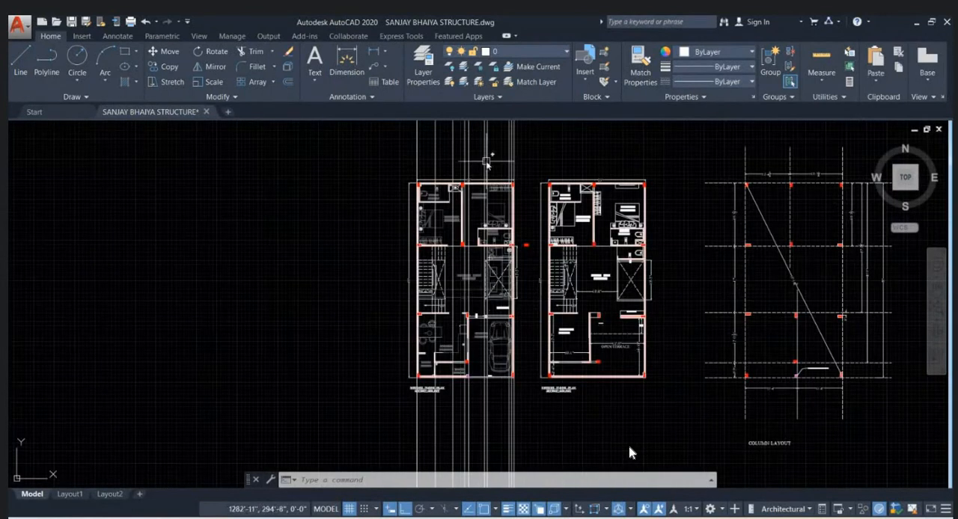
scroll(466, 280, "up", 8)
scroll(466, 281, "up", 2)
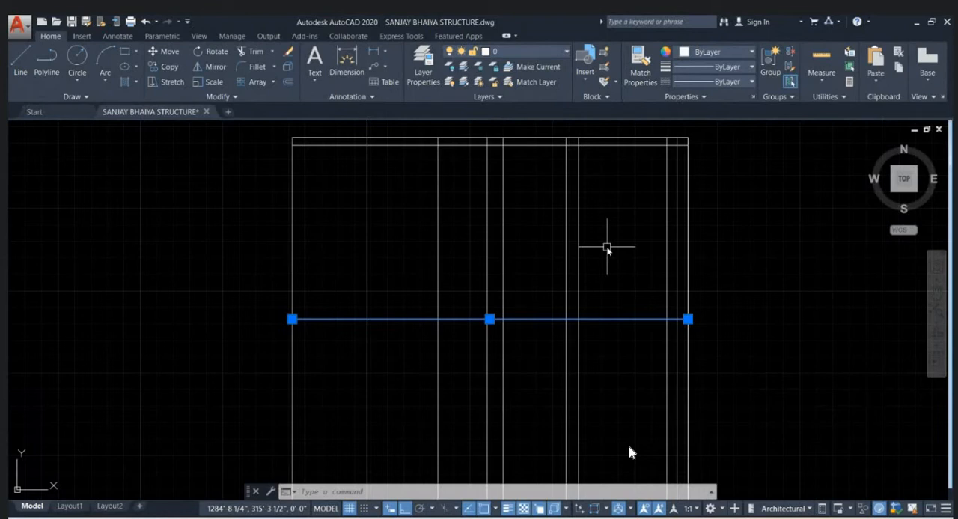
mouse_move(571, 264)
middle_mouse_down()
mouse_move(496, 305)
mouse_move(474, 192)
middle_mouse_up()
scroll(490, 201, "down", 4)
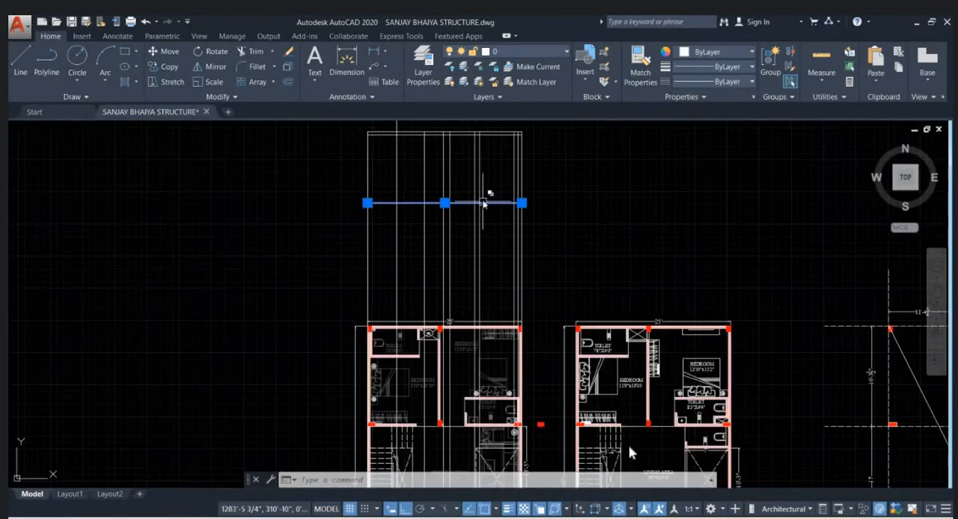
key("Escape")
key("Escape")
- Examine the 4' entrance opening between the parking area and the mandir in the ground floor plan
scroll(455, 203, "up", 2)
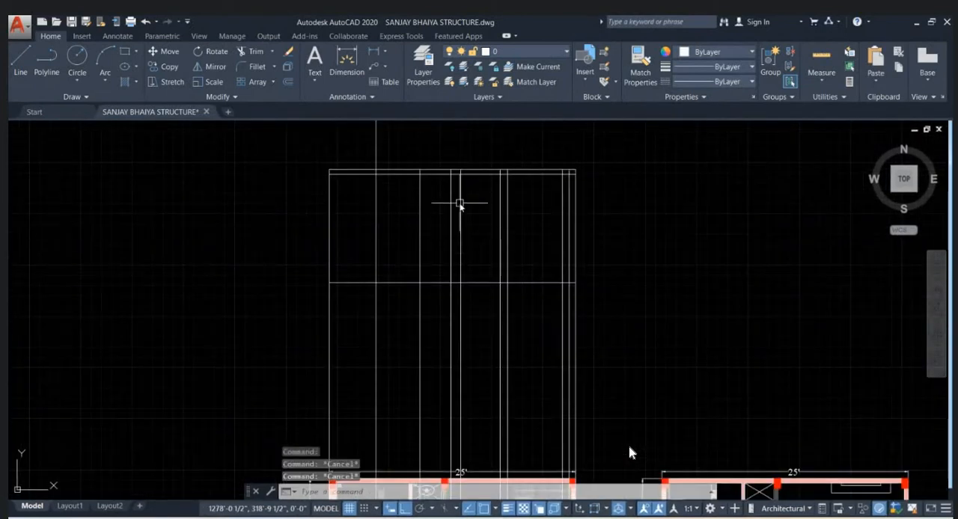
scroll(458, 213, "down", 4)
scroll(464, 277, "up", 5)
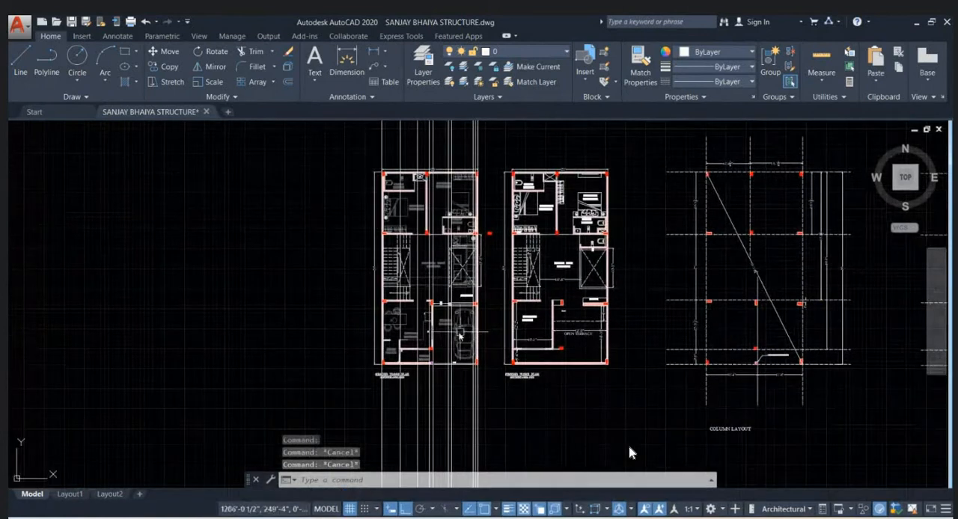
scroll(438, 298, "up", 2)
scroll(449, 281, "up", 2)
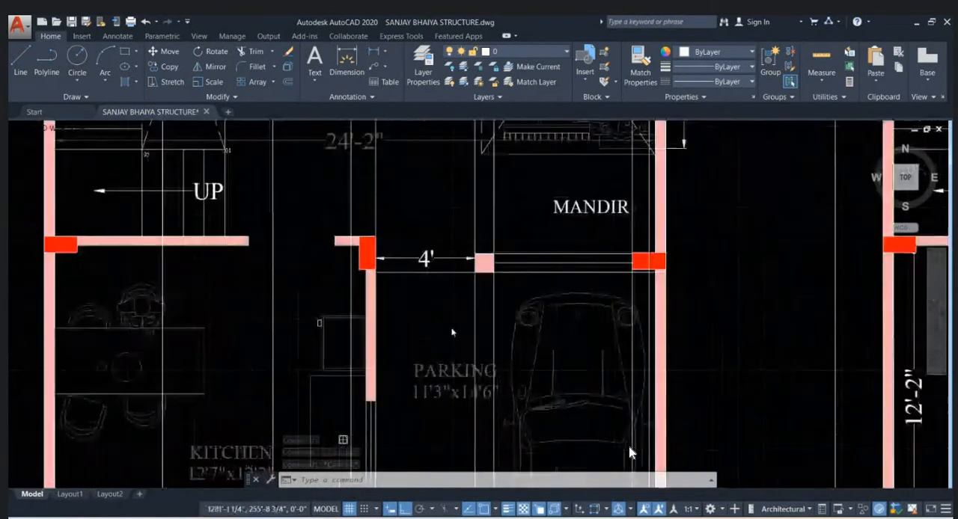
scroll(458, 315, "down", 7)
mouse_move(455, 171)
middle_mouse_down()
mouse_move(470, 288)
mouse_move(485, 285)
mouse_move(458, 128)
middle_mouse_up()
scroll(473, 284, "up", 2)
scroll(457, 224, "down", 2)
scroll(447, 364, "up", 4)
scroll(447, 345, "up", 4)
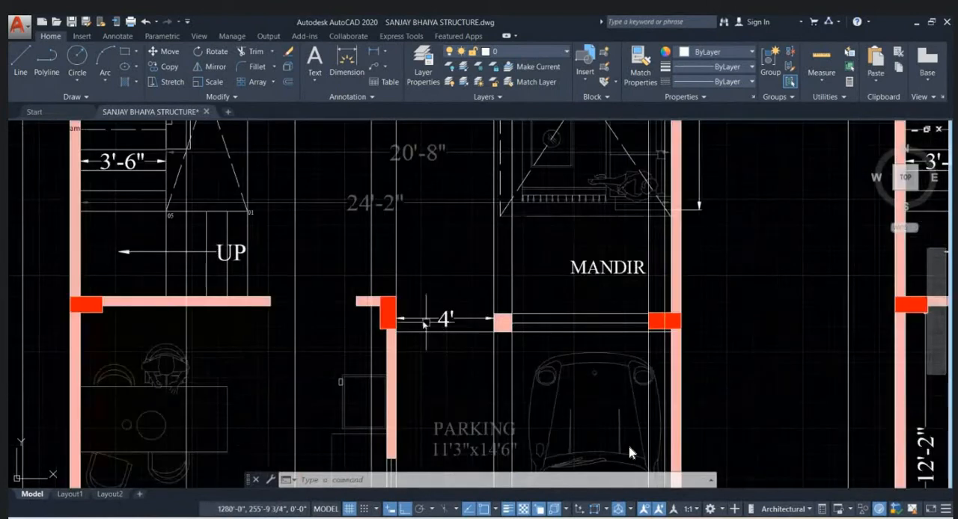
- Select the two vertical construction lines bounding the 4' opening, trace them up into the projected outline, and clear the selection
left_click(397, 276)
left_click(494, 322)
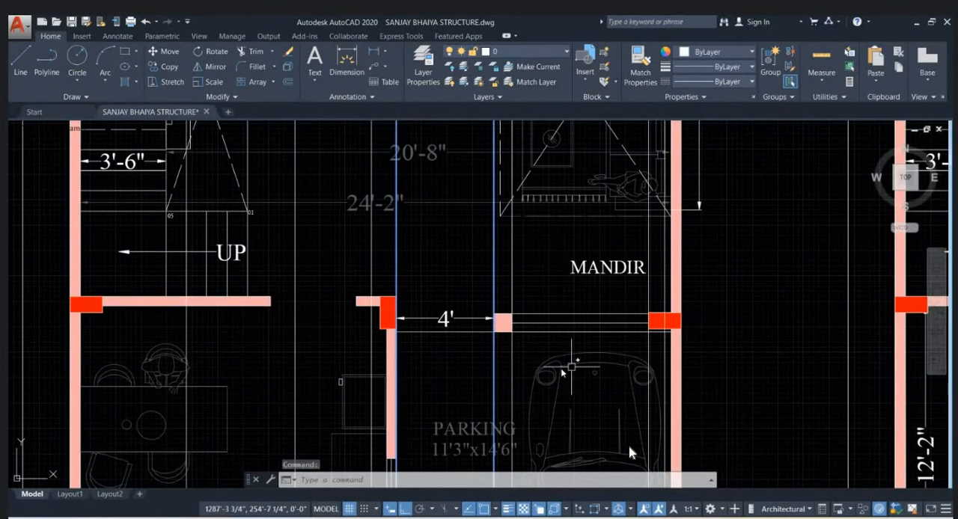
scroll(566, 370, "down", 10)
middle_click_drag(502, 268, 495, 315)
scroll(494, 307, "up", 5)
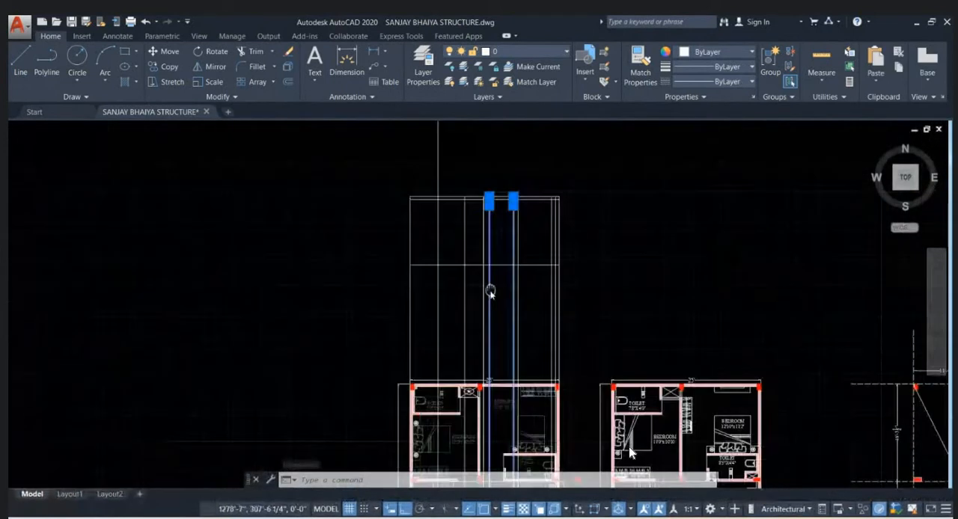
scroll(507, 272, "up", 2)
scroll(442, 264, "down", 2)
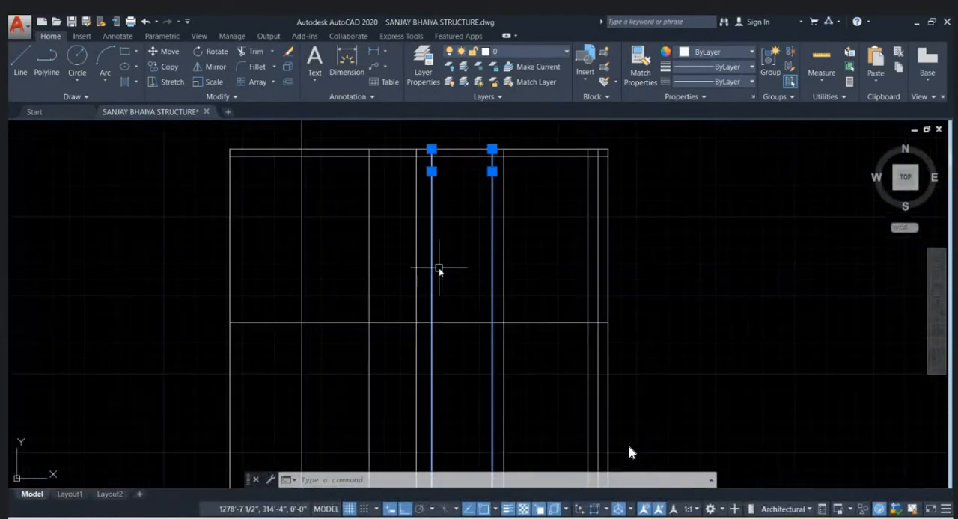
key("Escape")
- Try to measure the entrance opening's width along the lowest level line of the projected outline
type("DI")
key("Return")
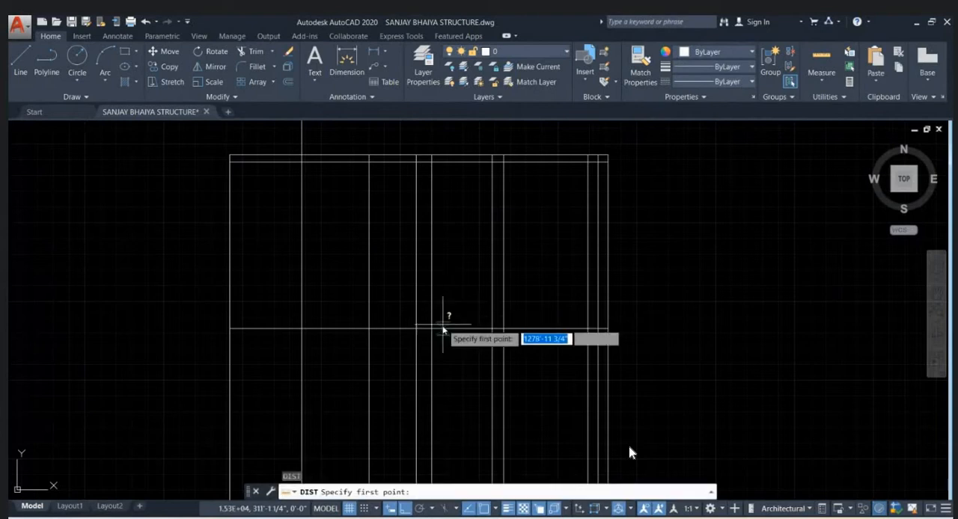
left_click(433, 327)
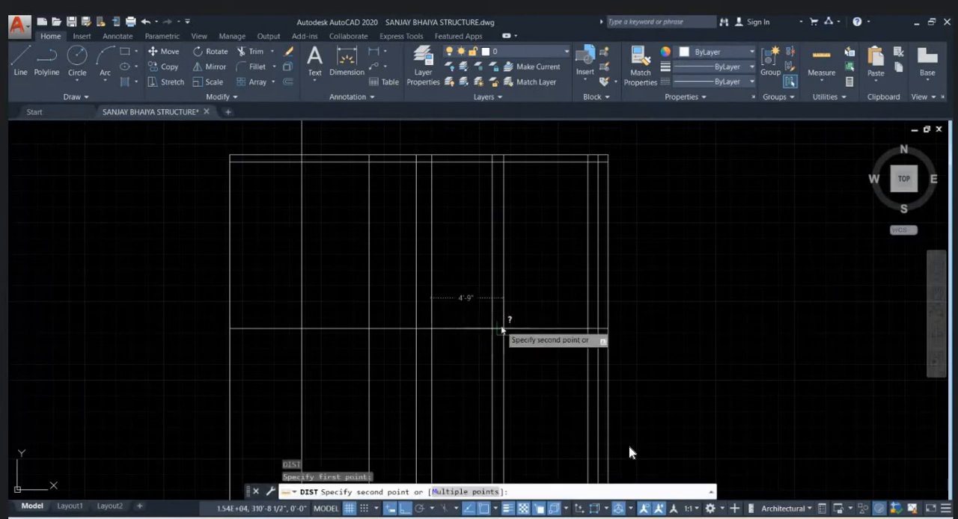
key("Escape")
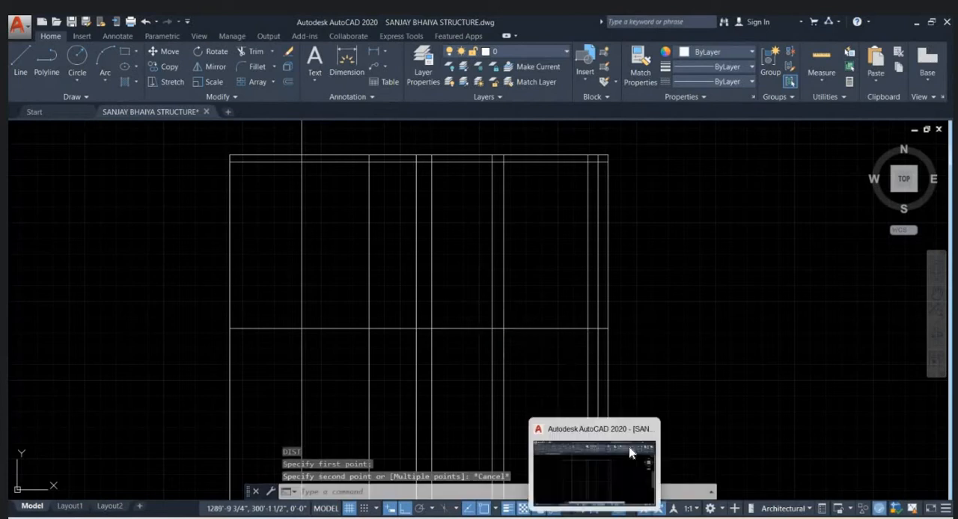
- Switch to the browser and search Google for "door elevation cad block free download" in a new tab
mouse_move(568, 517)
left_click(491, 491)
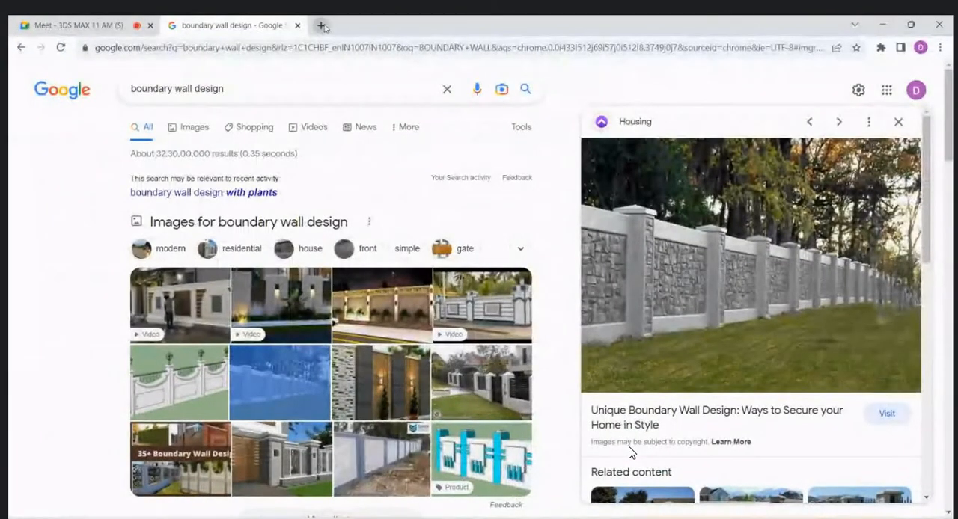
left_click(321, 24)
left_click(376, 48)
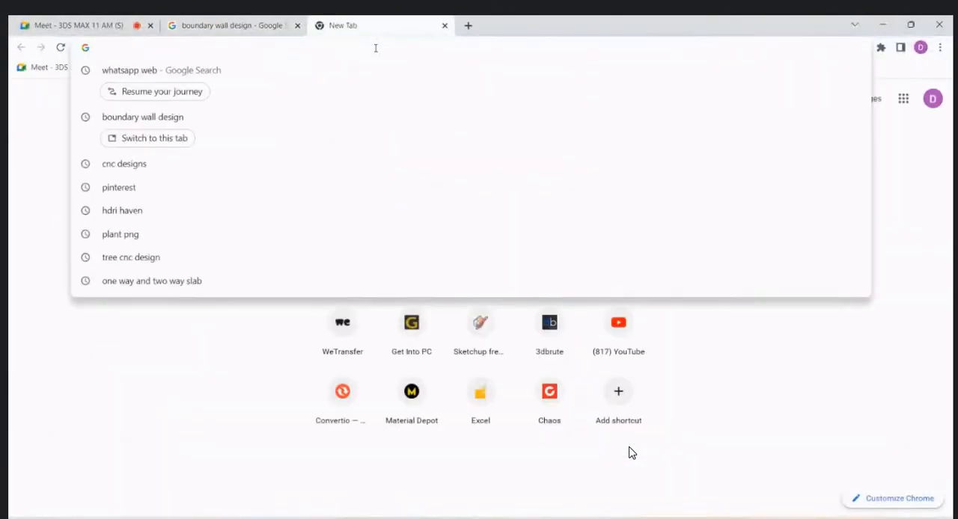
type("DOOR")
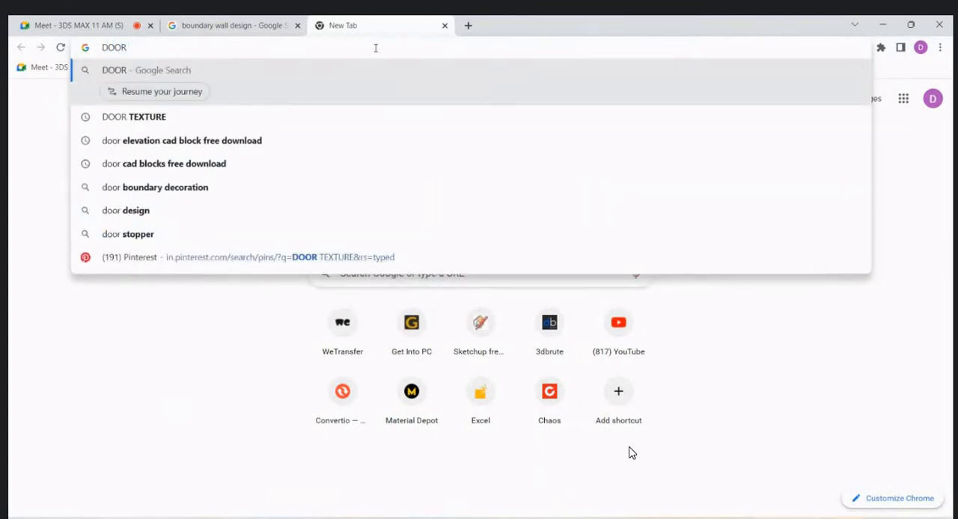
type(" ELEVAT")
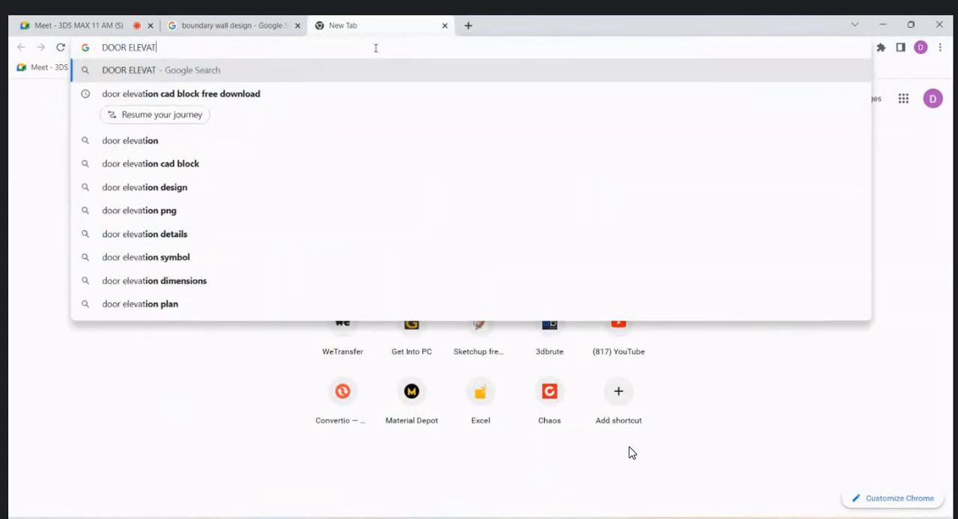
type("ION CAD")
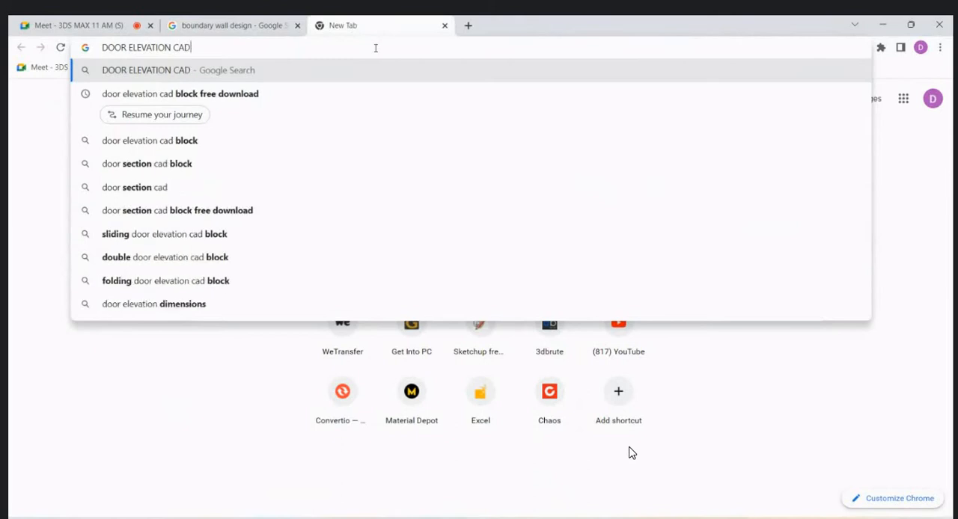
left_click(256, 89)
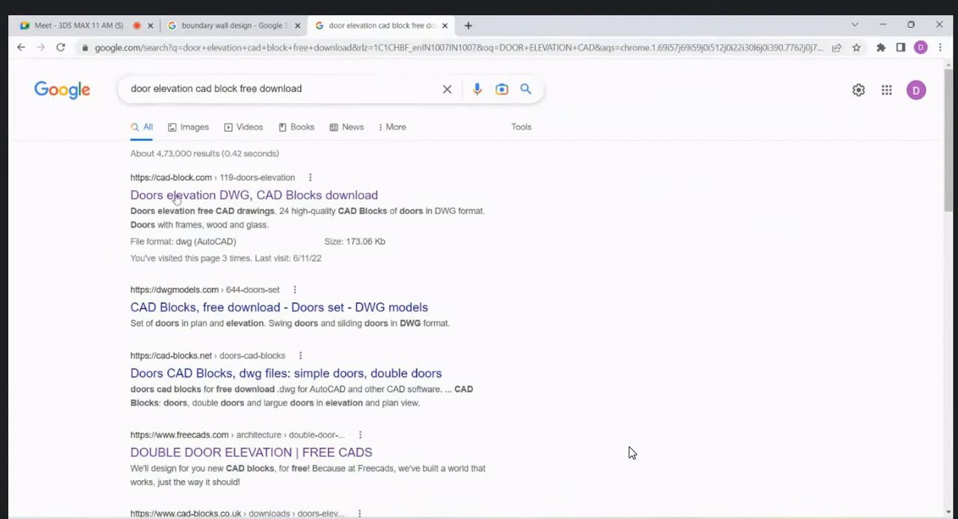
- Download the Doors elevation CAD blocks from cad-block.com and open doors_elevation (1).dwg in AutoCAD
left_click(241, 195)
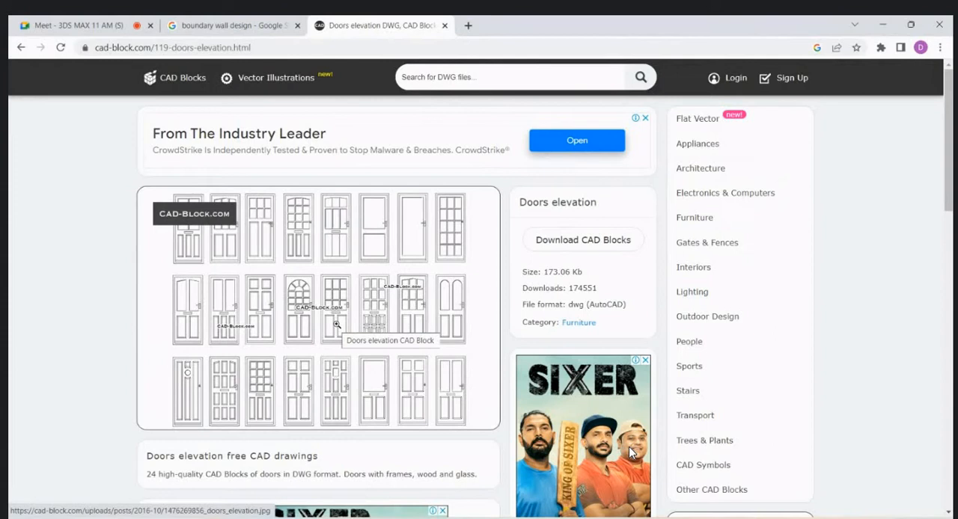
left_click(596, 241)
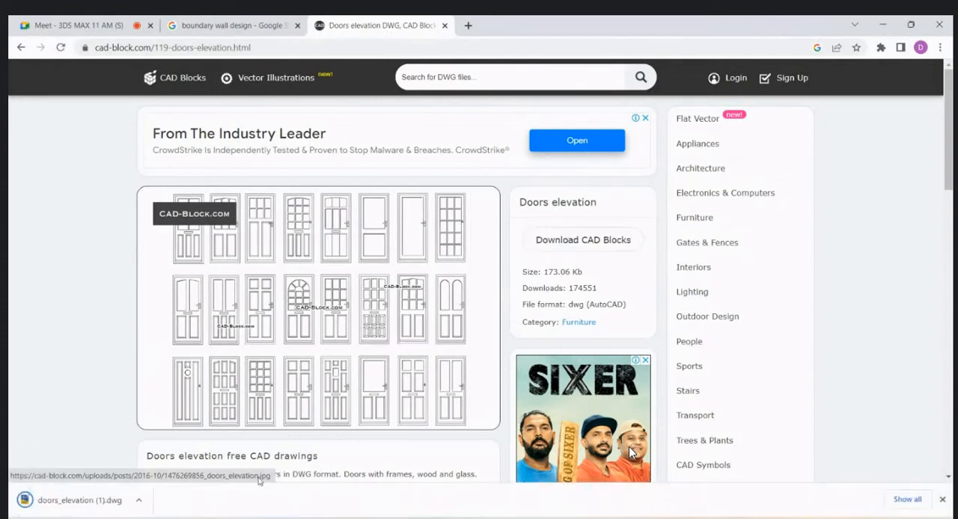
key("super+w")
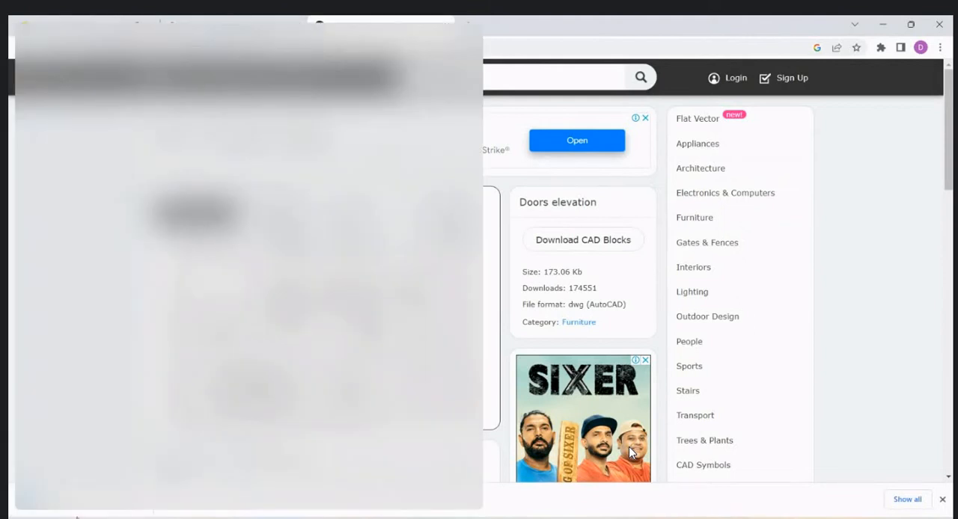
key("super+w")
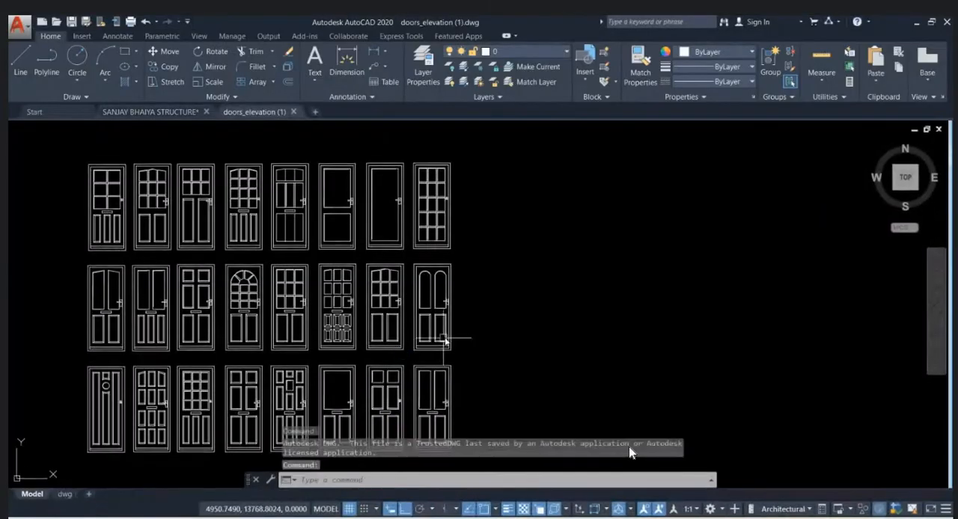
- Copy the sixth door of the upper row, with two rectangular panels, from the doors elevation drawing to the clipboard
scroll(311, 291, "up", 2)
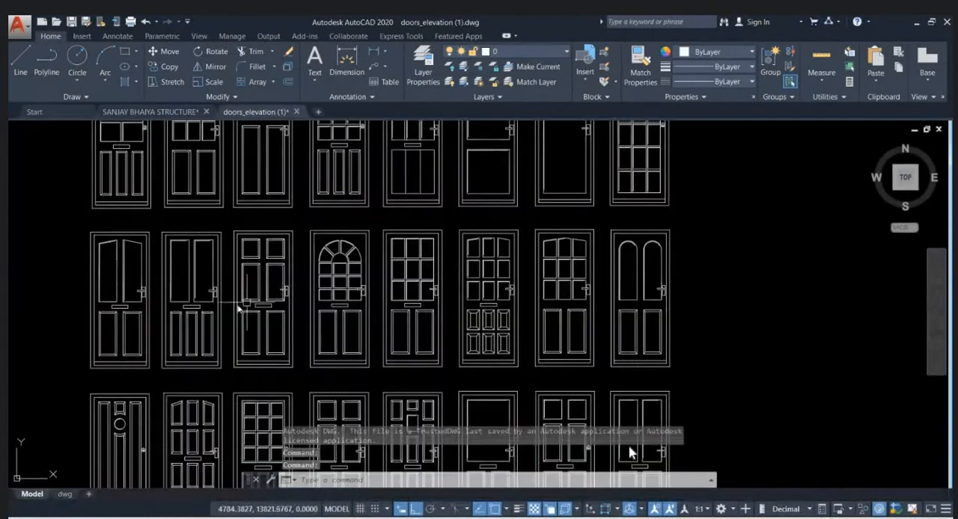
mouse_move(448, 222)
middle_mouse_down()
mouse_move(460, 272)
mouse_move(451, 329)
mouse_move(451, 201)
middle_mouse_up()
middle_click_drag(439, 330, 460, 257)
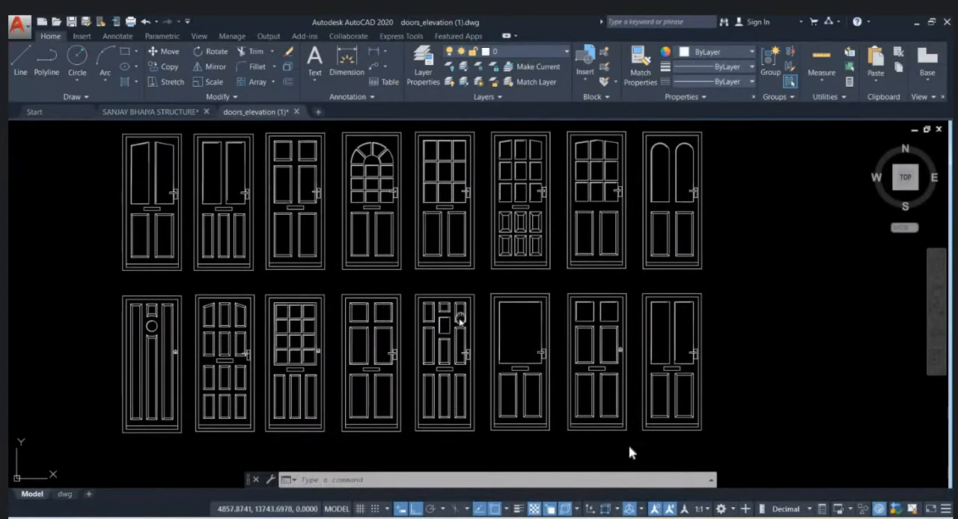
middle_click_drag(460, 321, 422, 360)
middle_click_drag(470, 302, 465, 351)
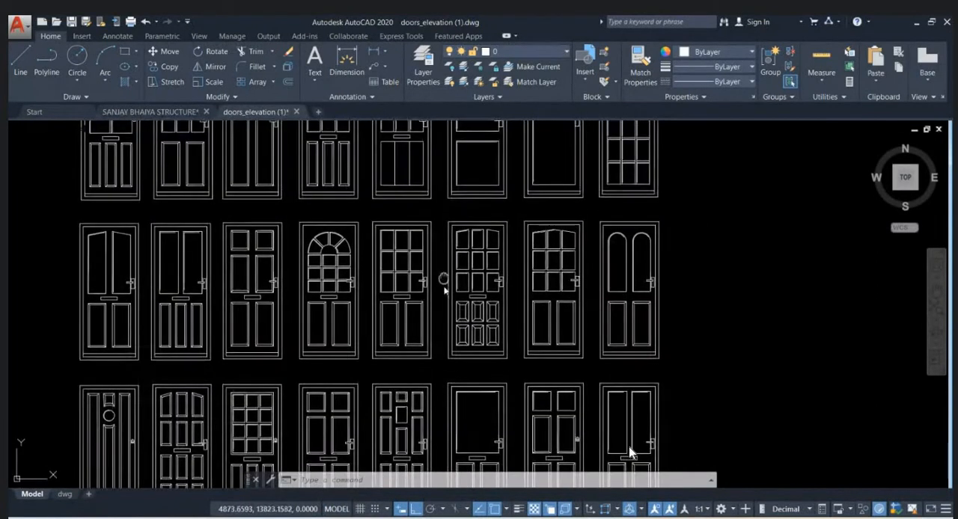
middle_click_drag(443, 283, 428, 400)
scroll(553, 226, "up", 2)
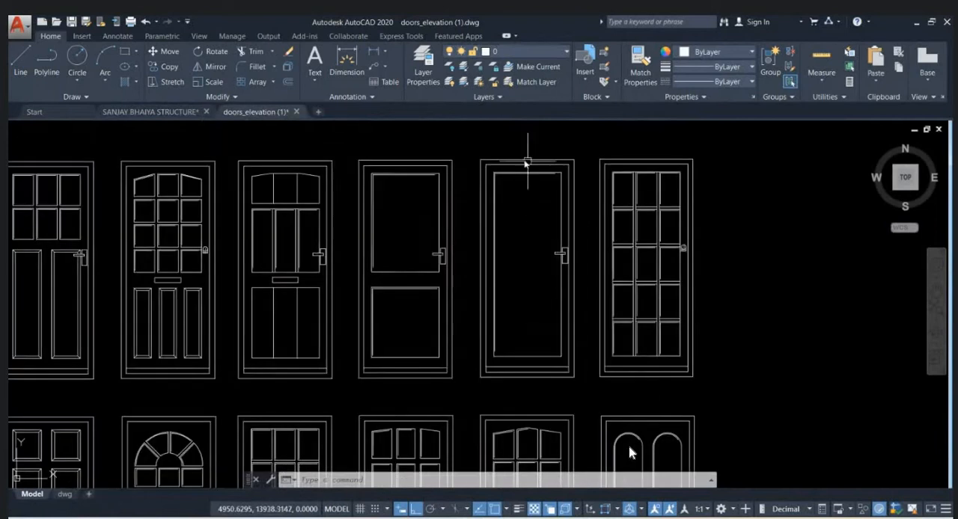
left_click(481, 152)
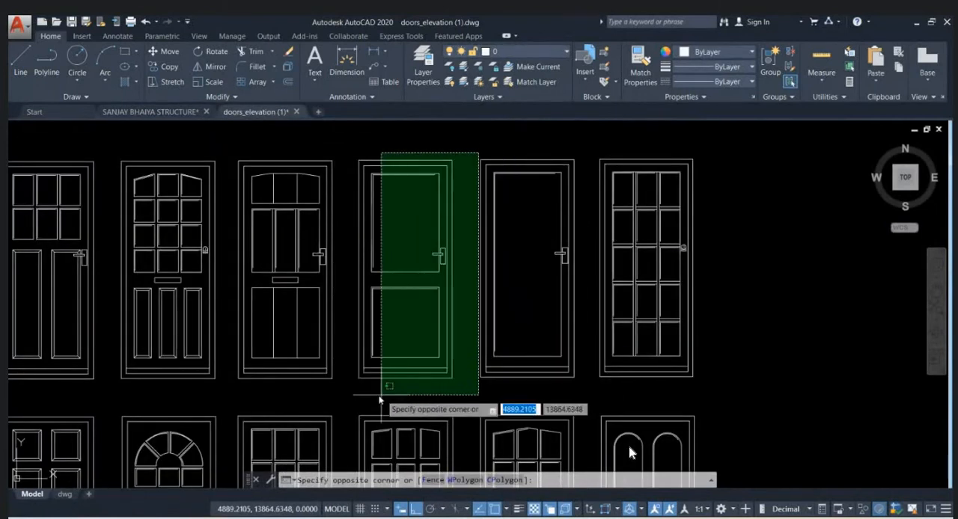
left_click(349, 392)
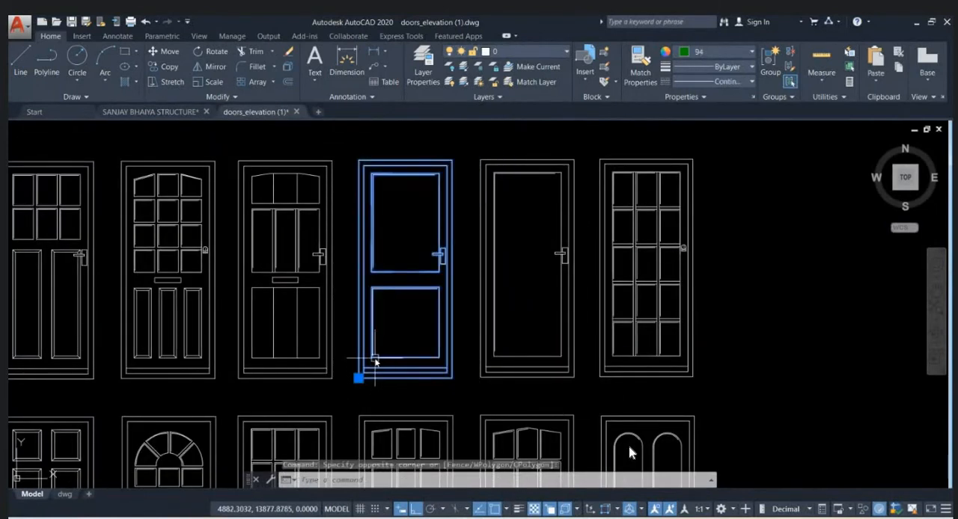
key("ctrl+c")
- Paste the copied door into the house structure drawing, between the entrance opening lines just above the outline's lowest level line
left_click(161, 113)
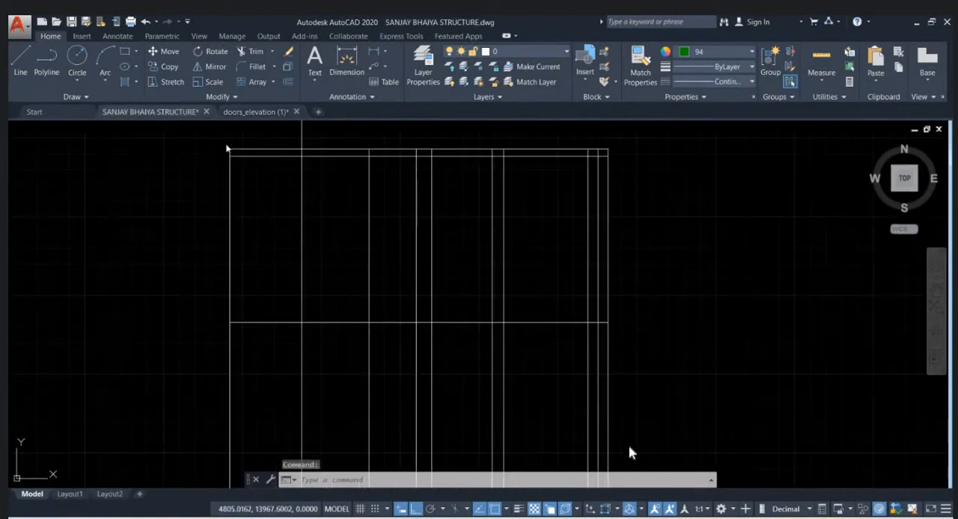
key("ctrl+v")
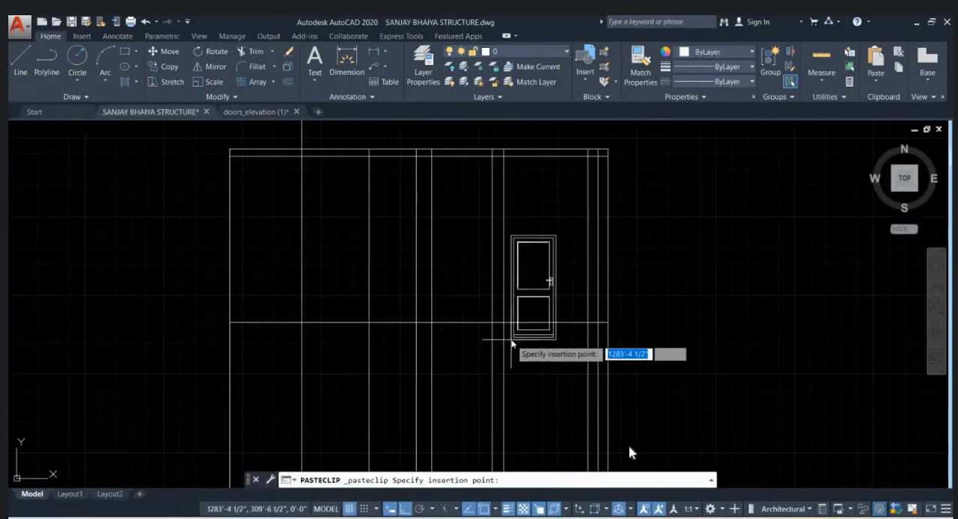
scroll(449, 322, "up", 2)
left_click(429, 305)
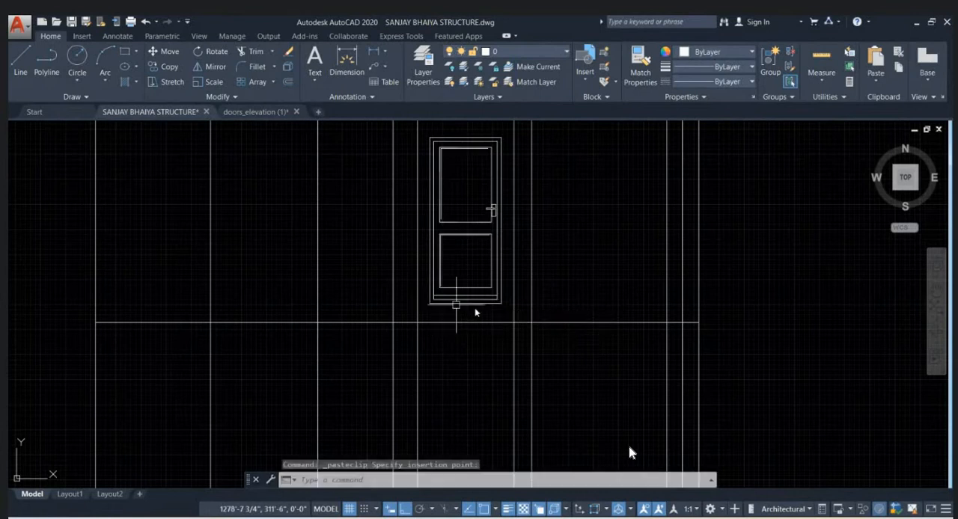
middle_click_drag(525, 309, 472, 378)
scroll(479, 352, "down", 1)
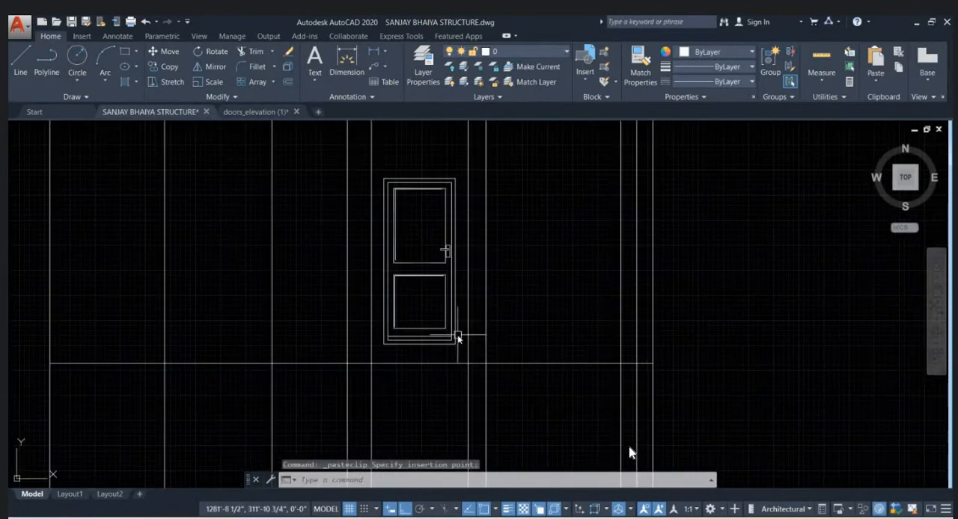
- Measure the pasted door's width and height from its lower corner
scroll(456, 333, "down", 2)
left_click(454, 339)
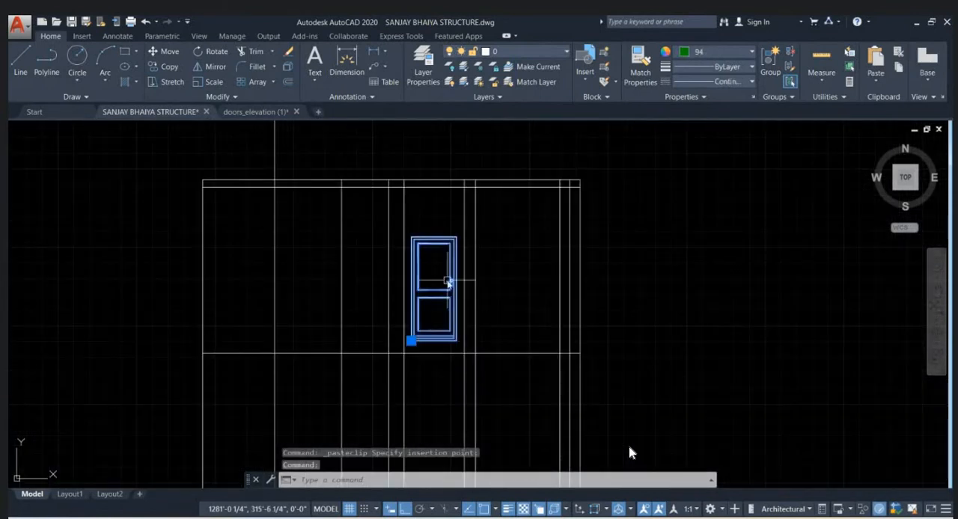
scroll(449, 274, "up", 2)
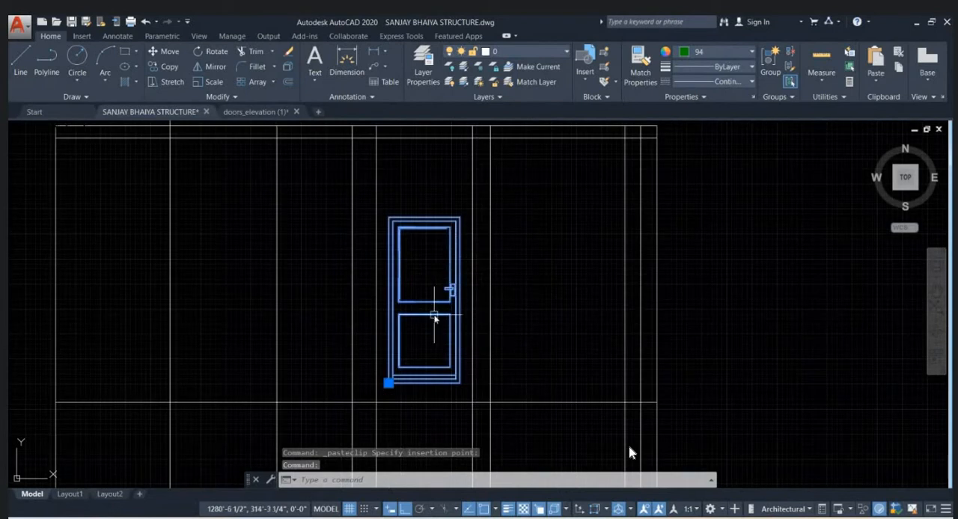
middle_click_drag(442, 325, 366, 321)
key("Escape")
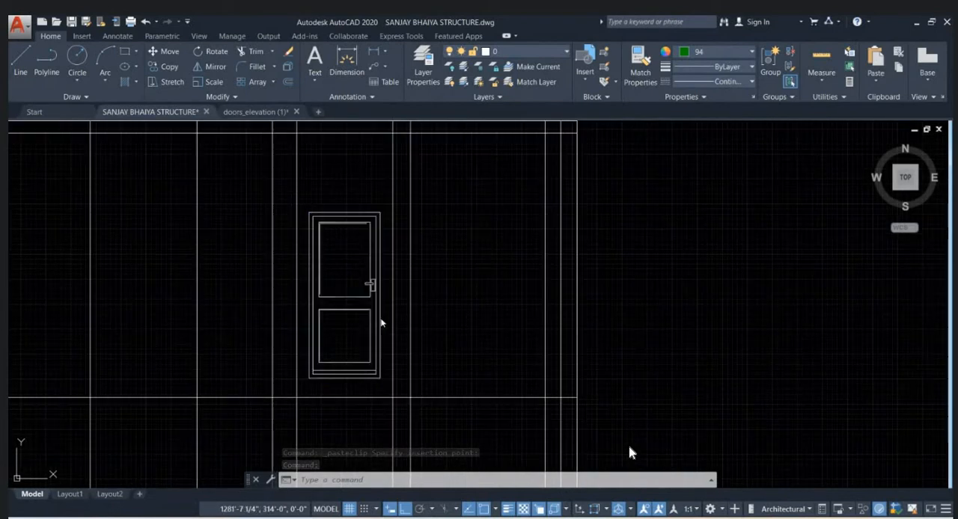
type("di")
key("Return")
scroll(295, 381, "up", 2)
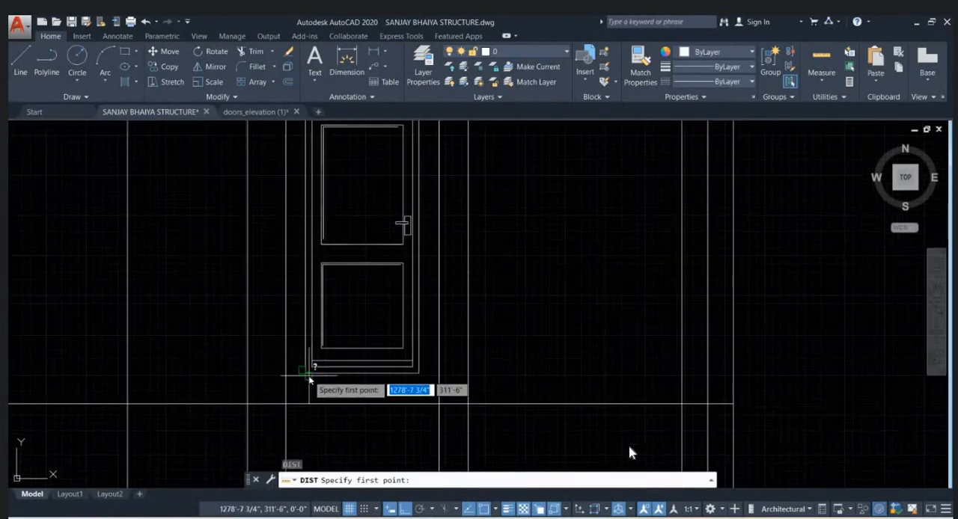
left_click(306, 376)
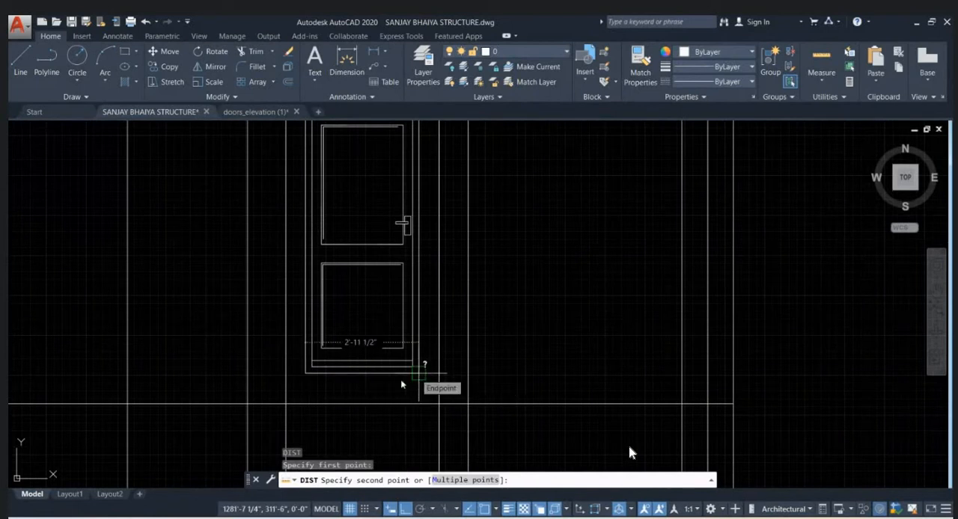
scroll(402, 382, "down", 1)
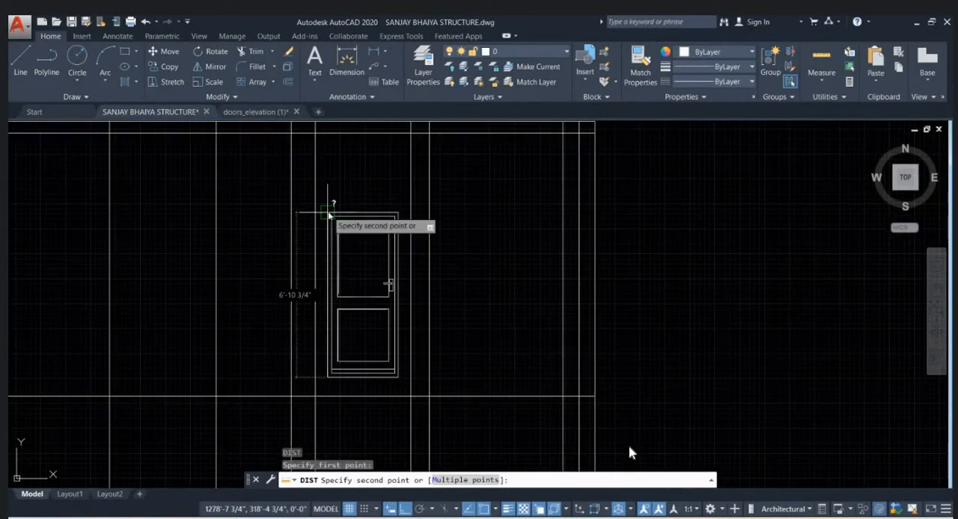
key("Escape")
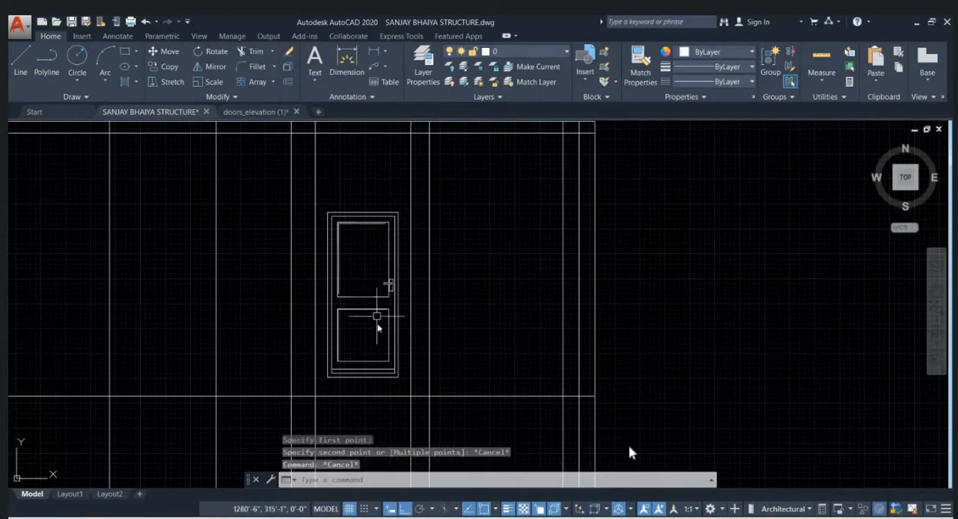
- Align the door's two lower corners to where the entrance opening lines meet the outline's lowest level line, scaling it to the alignment points
left_click(393, 299)
middle_click_drag(391, 332, 412, 309)
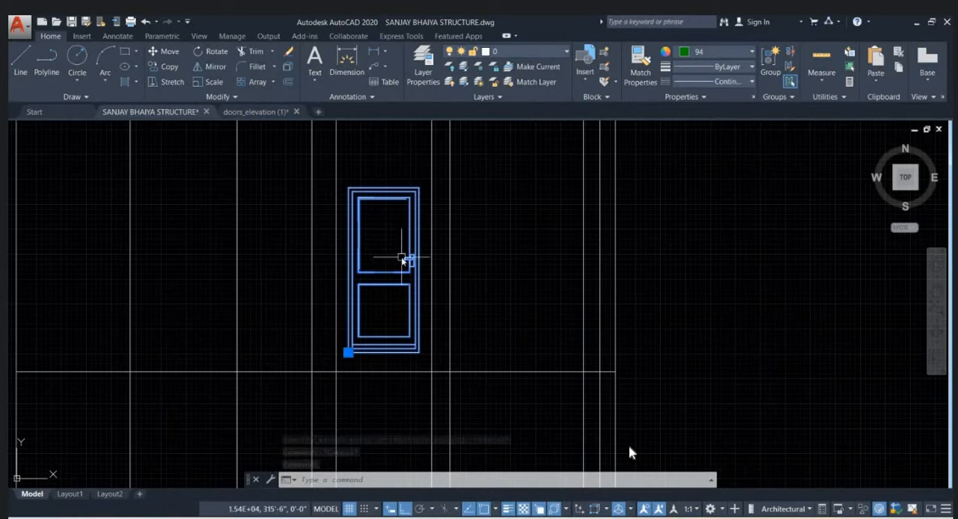
type("al")
key("Return")
scroll(372, 348, "up", 2)
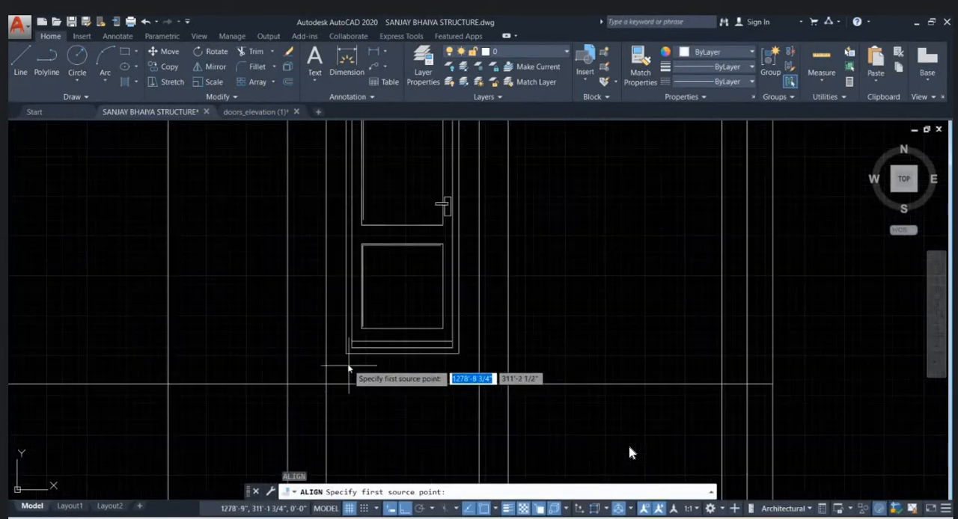
left_click(345, 355)
left_click(326, 383)
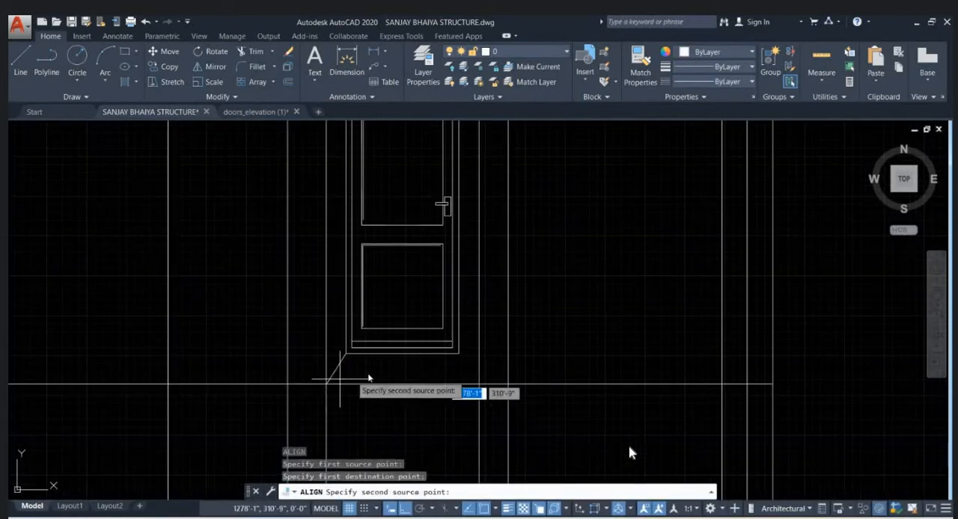
left_click(459, 353)
left_click(479, 385)
key("Return")
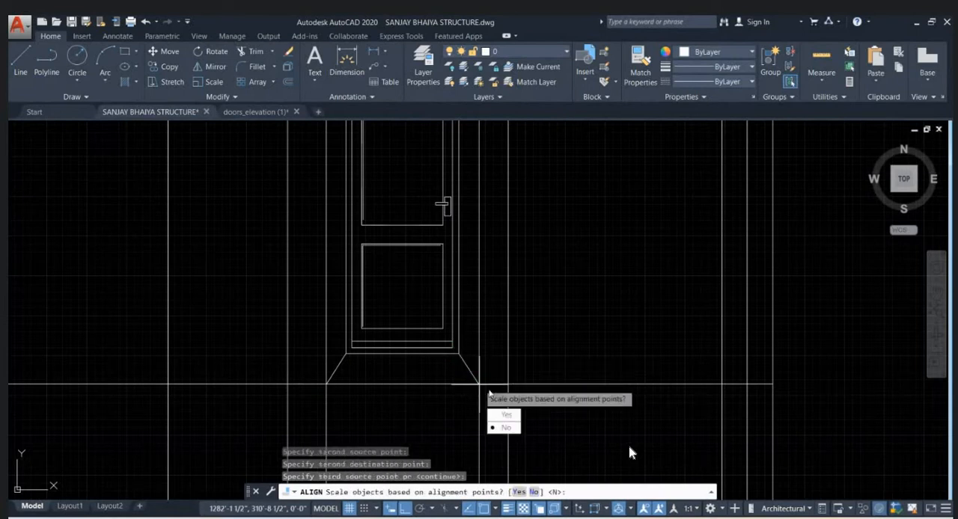
type("y")
key("Return")
scroll(422, 382, "down", 4)
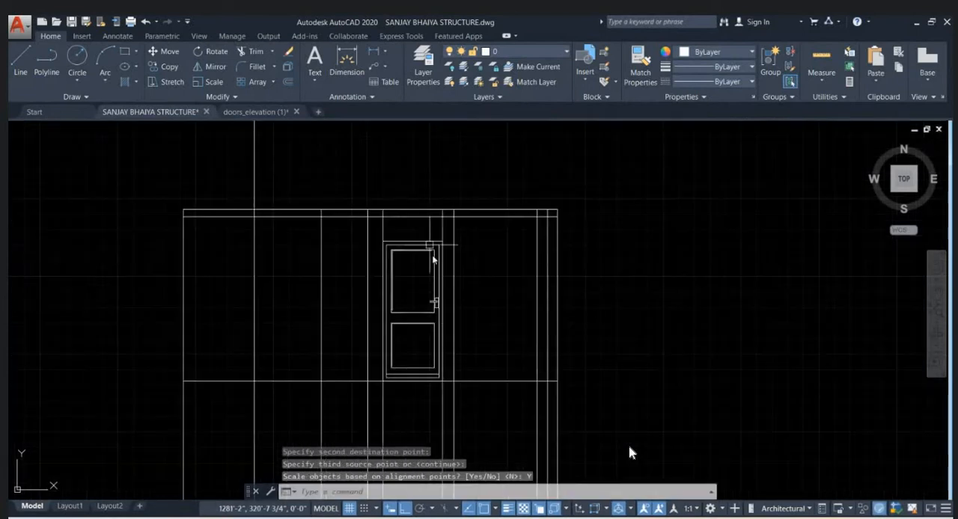
scroll(432, 258, "up", 2)
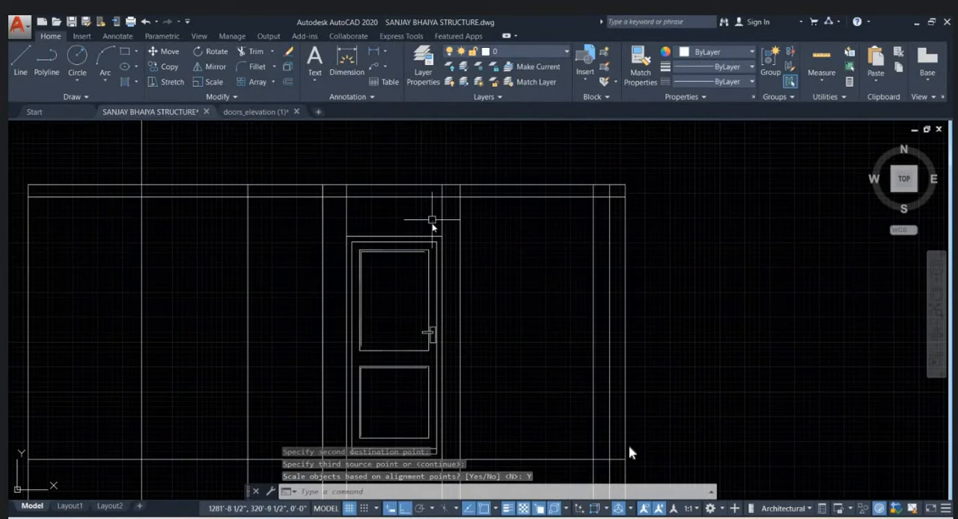
- Offset the level line at the door's base upward by 7'6"
scroll(438, 243, "down", 2)
key("Return")
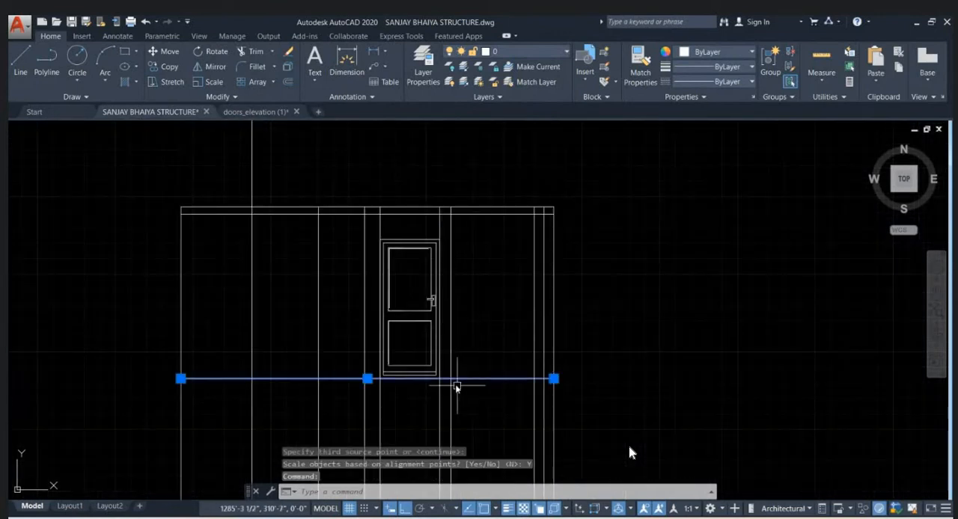
type("o")
key("Return")
type("7")
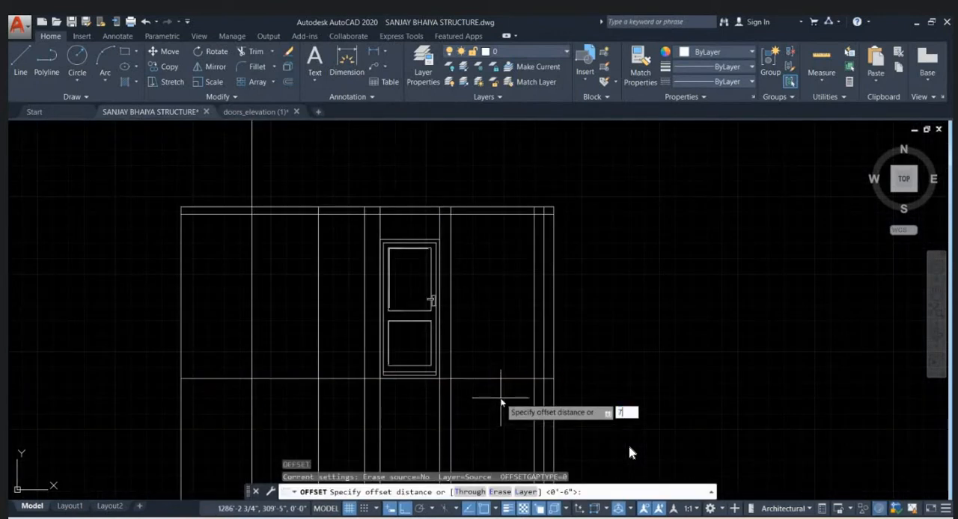
type("'6")
key("Return")
left_click(509, 378)
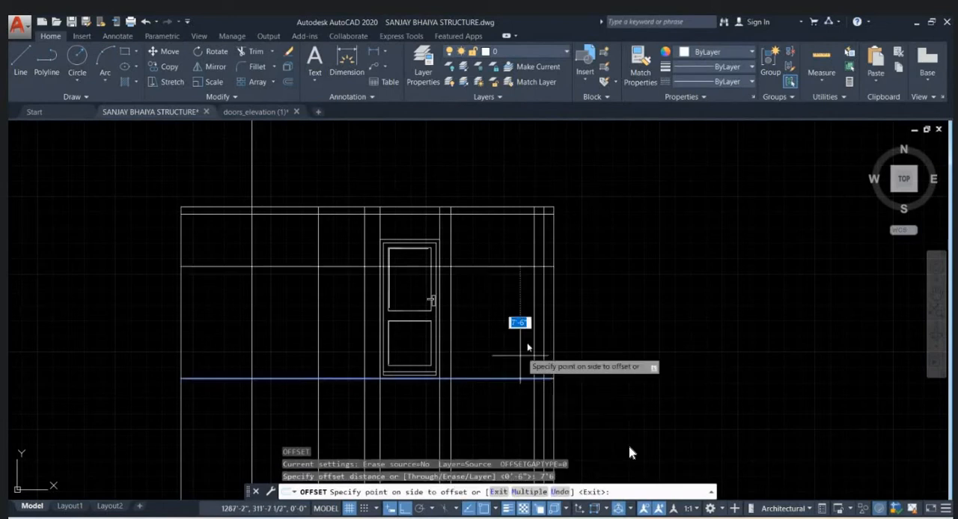
left_click(603, 272)
key("Escape")
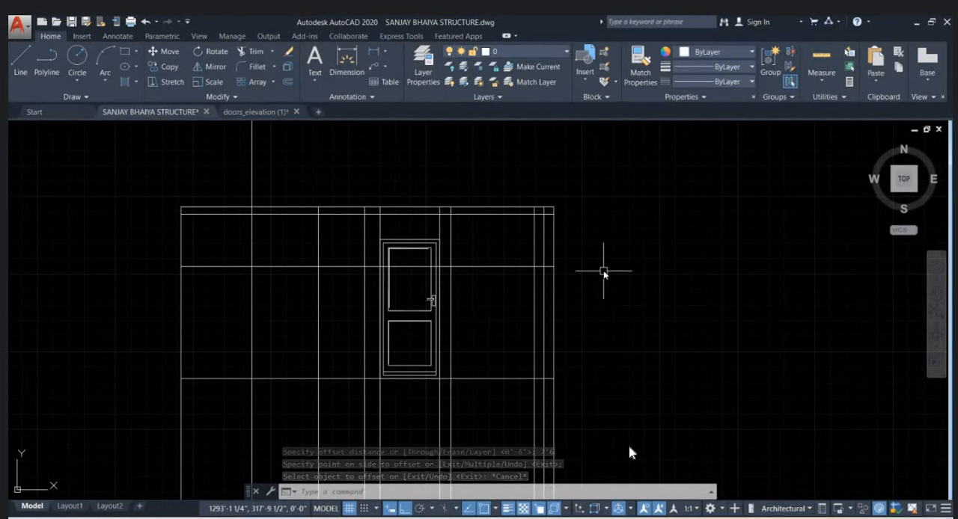
- Measure the vertical distance from the new level line across the door to the door frame's upper edge
scroll(442, 335, "up", 2)
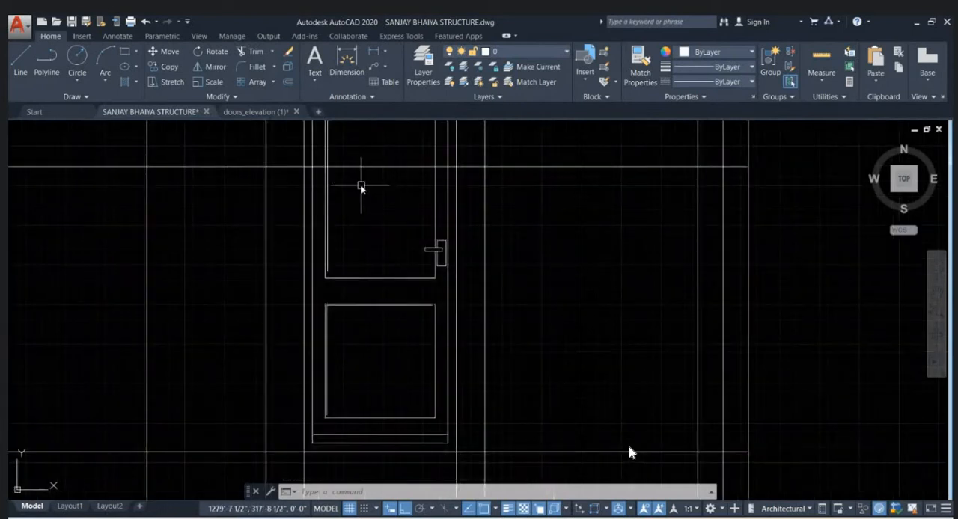
middle_click_drag(363, 187, 433, 261)
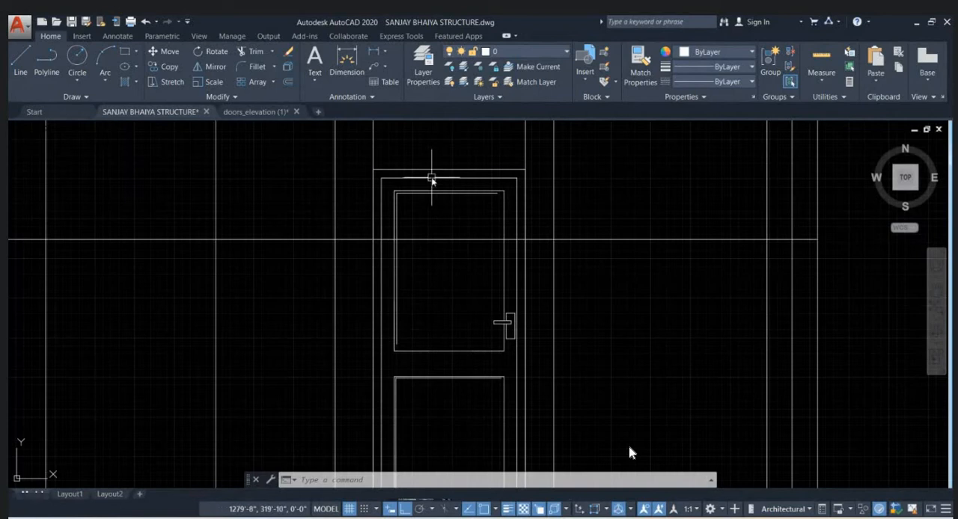
key("Escape")
key("Escape")
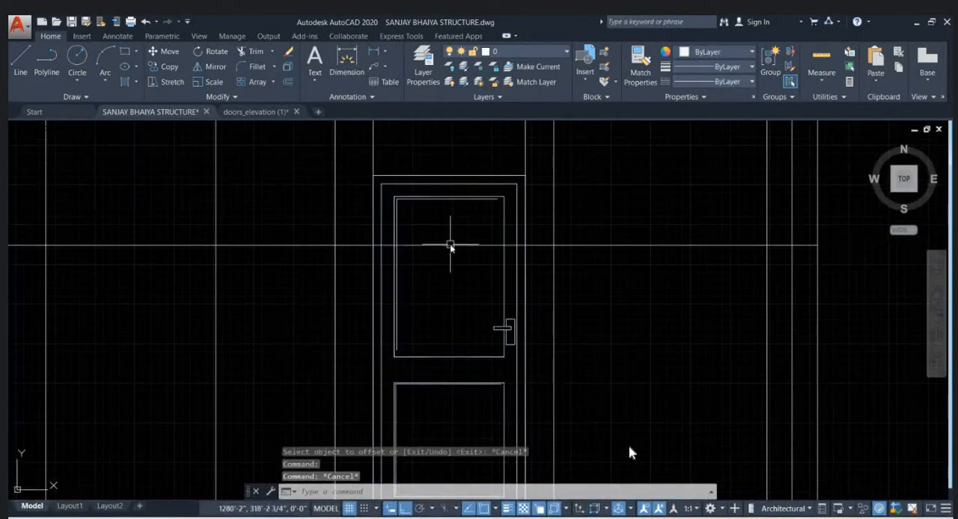
type("DI")
key("Return")
left_click(450, 245)
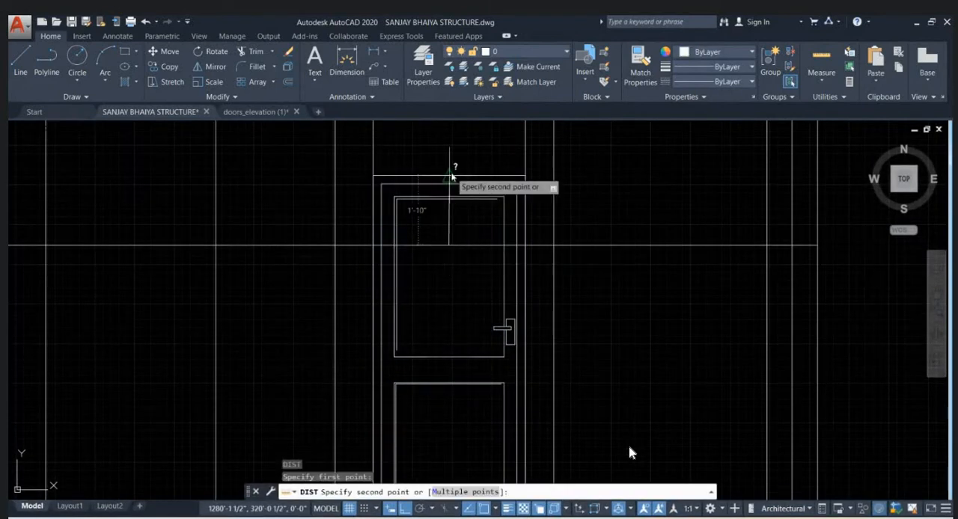
key("Escape")
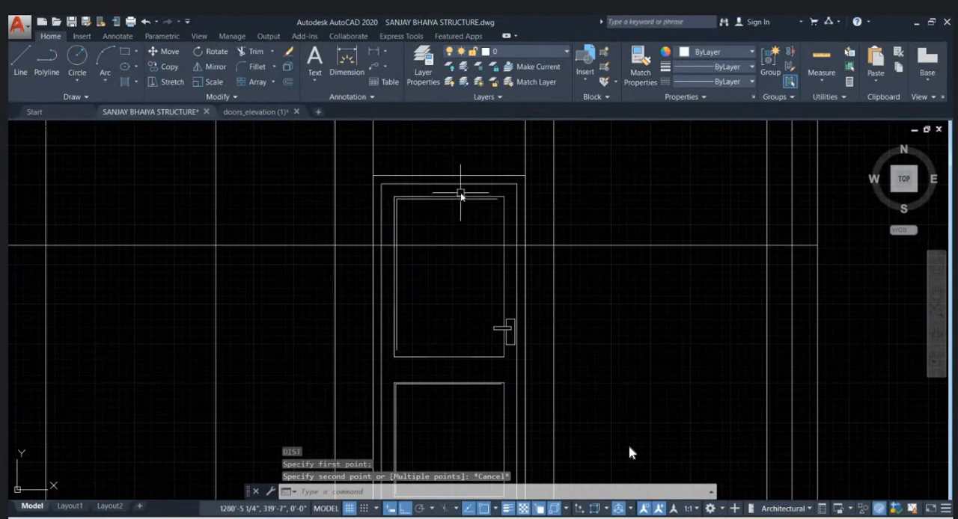
- Explode the aligned door block into separate lines
scroll(461, 194, "down", 2)
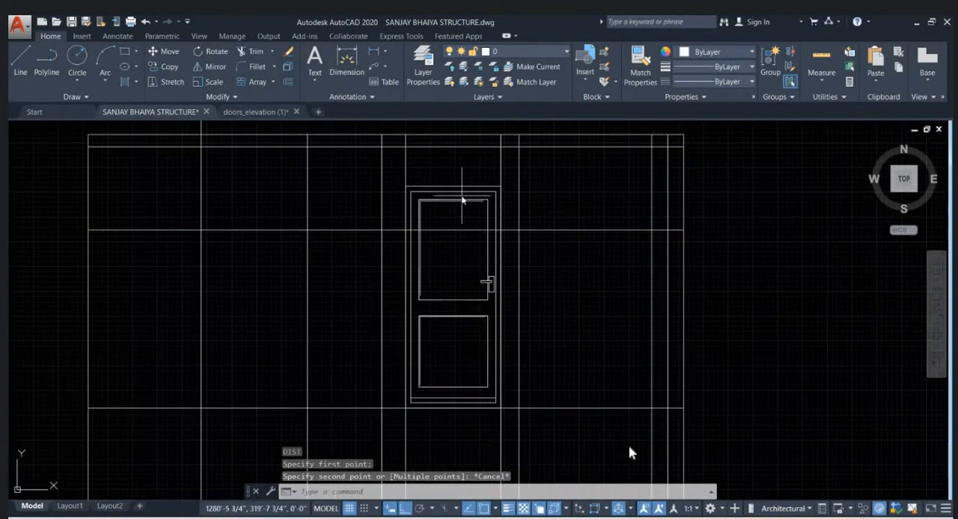
left_click(462, 194)
left_click(457, 218)
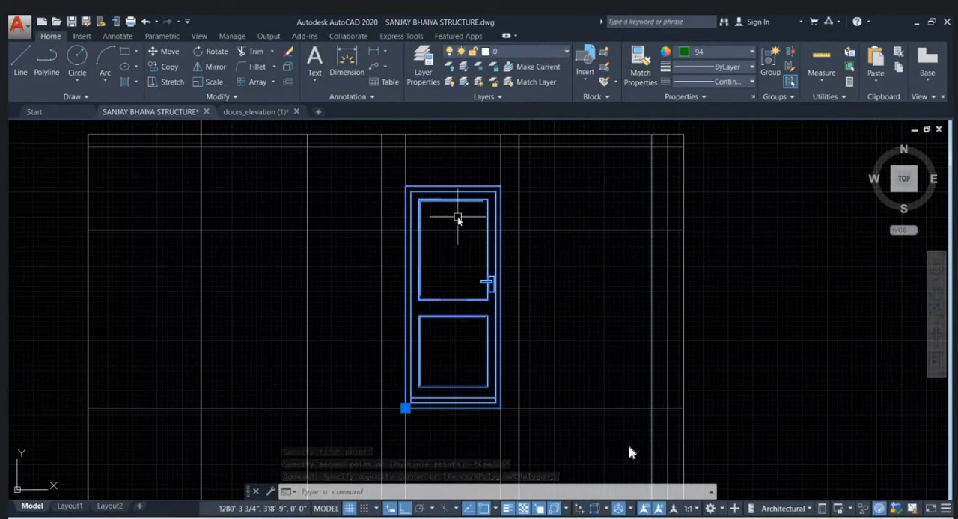
type("x")
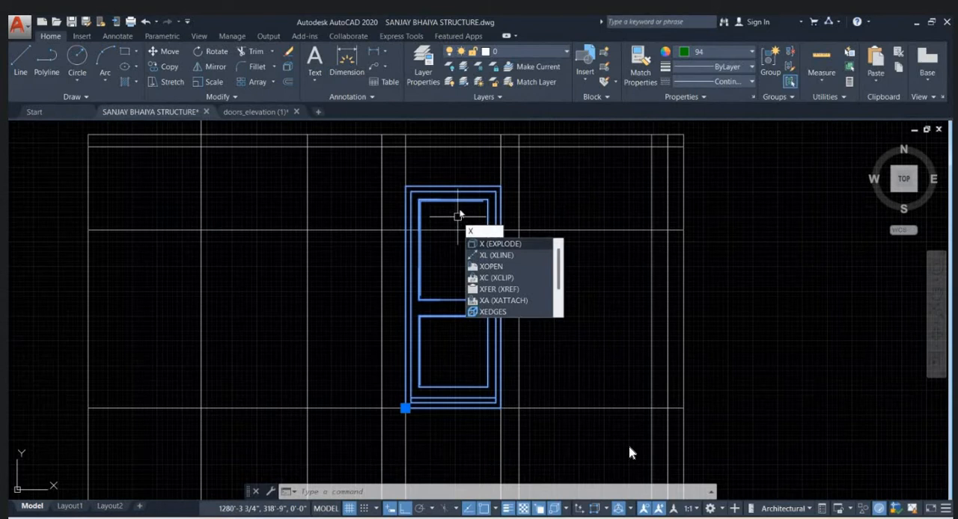
key("Return")
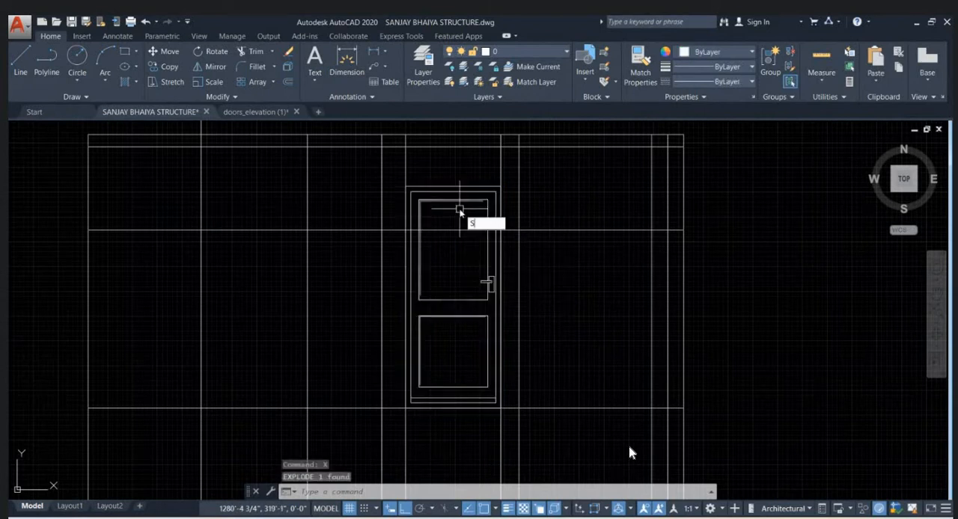
- Stretch the door's upper part down so the frame's upper edge meets the level line 7'6" above the base
key("Return")
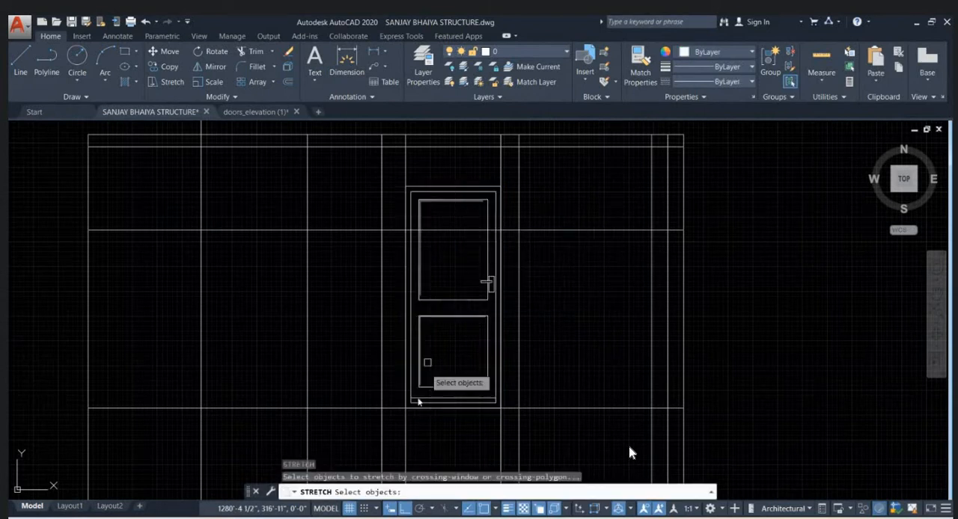
left_click(541, 177)
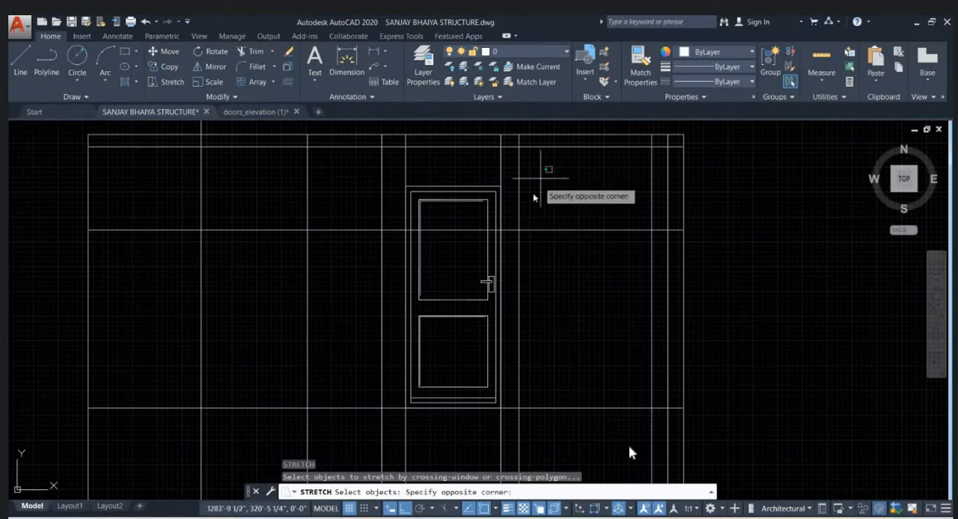
left_click(372, 265)
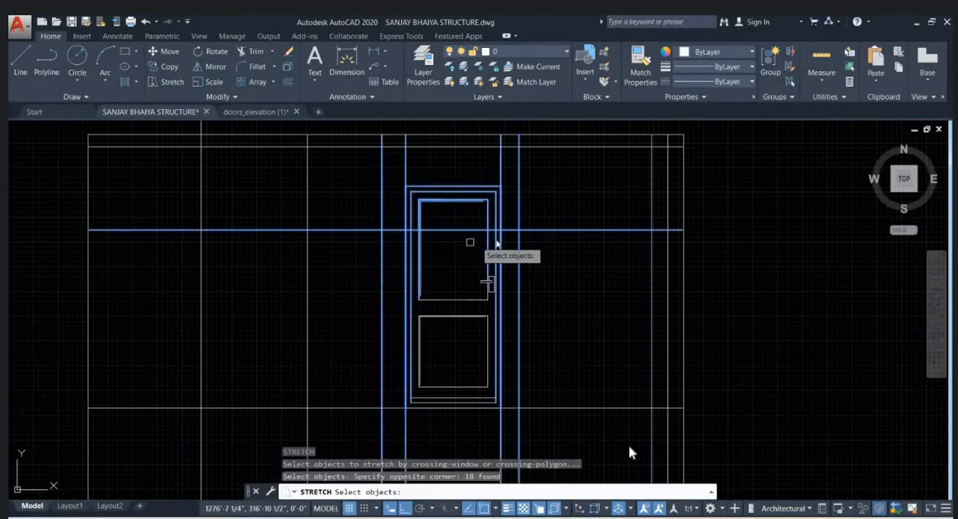
key("Return")
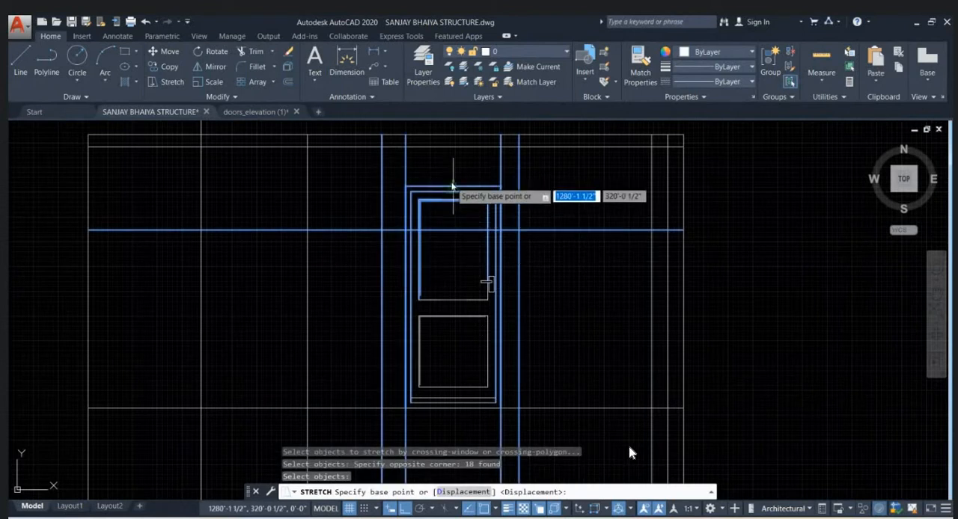
left_click(453, 187)
left_click(452, 231)
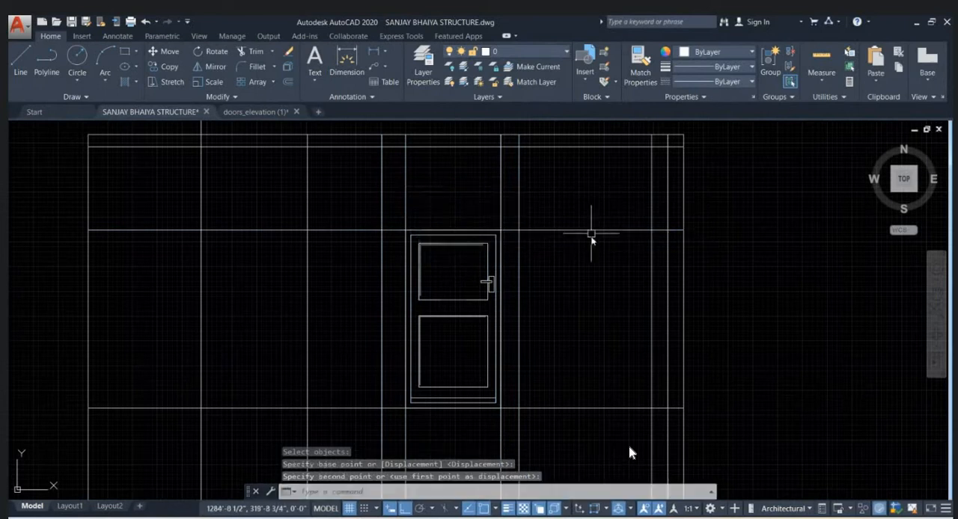
scroll(467, 322, "up", 2)
key("Escape")
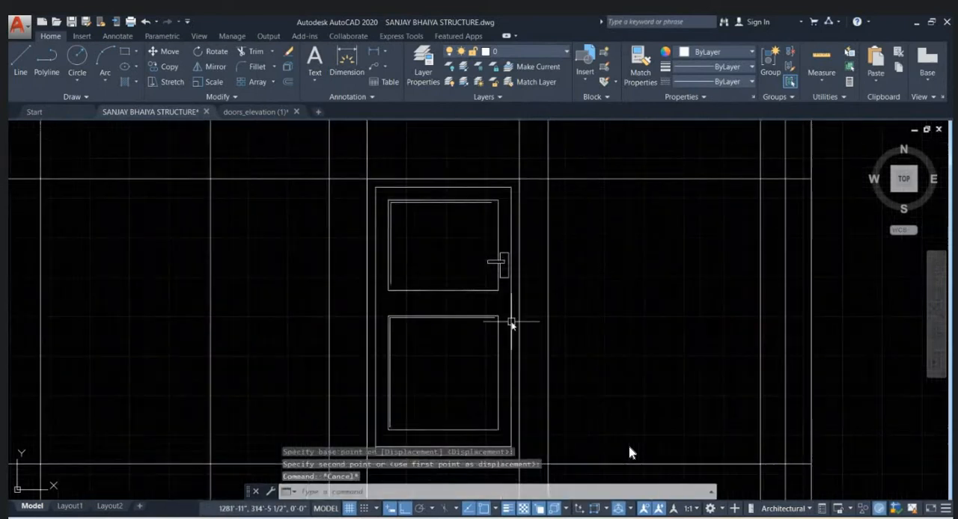
- Stretch the door's middle part down so the handle and the divider between the upper and lower panels sit lower
type("s")
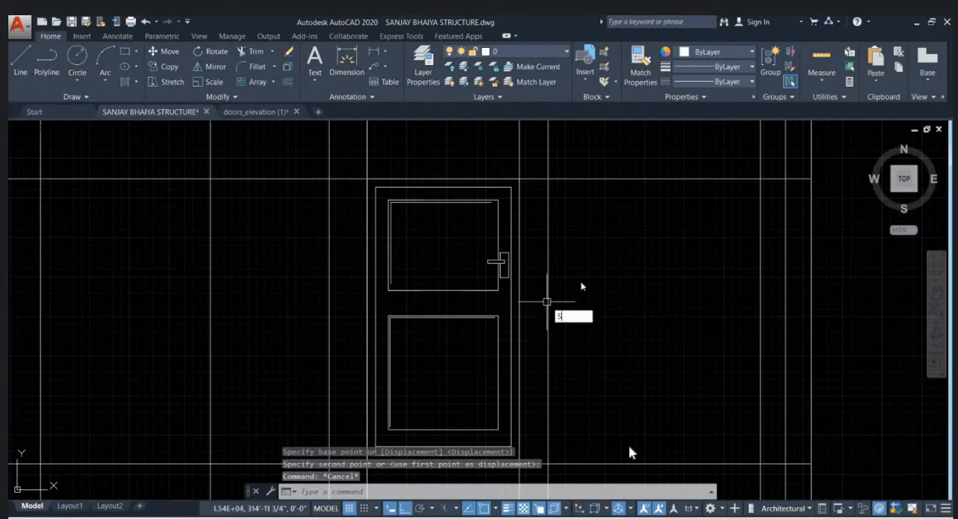
key("Return")
scroll(562, 316, "down", 2)
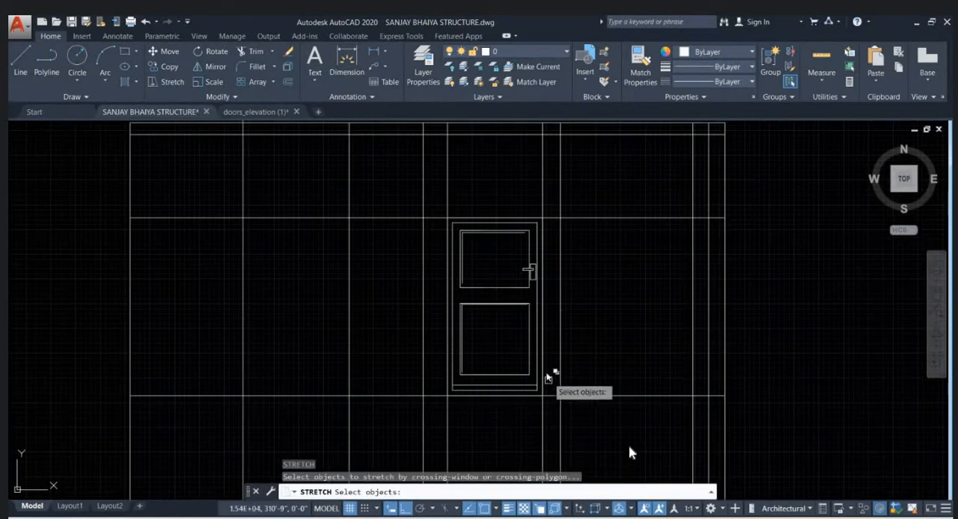
left_click(575, 256)
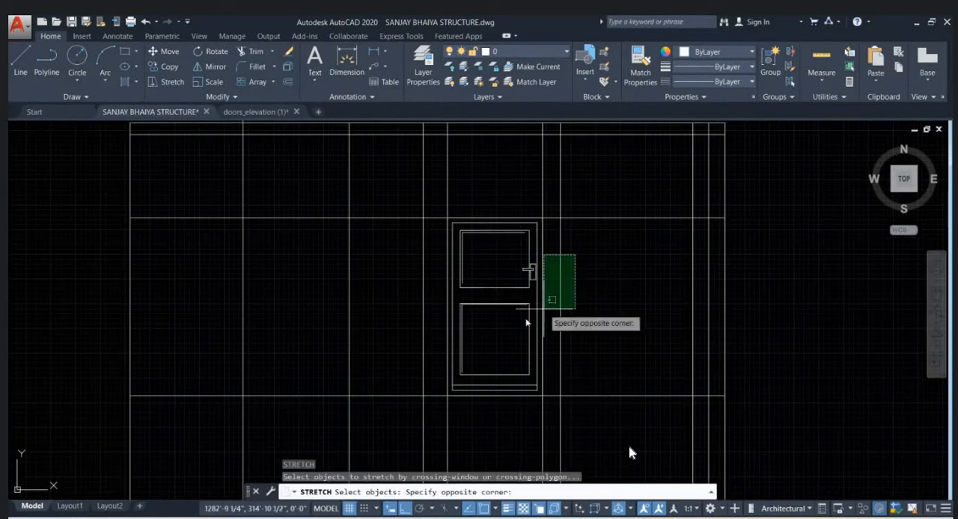
left_click(393, 344)
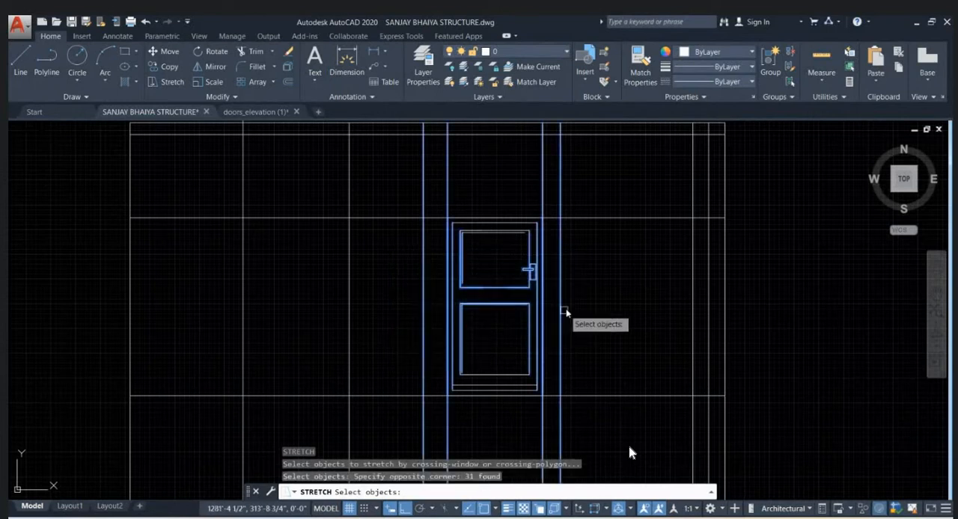
key("Return")
left_click(580, 307)
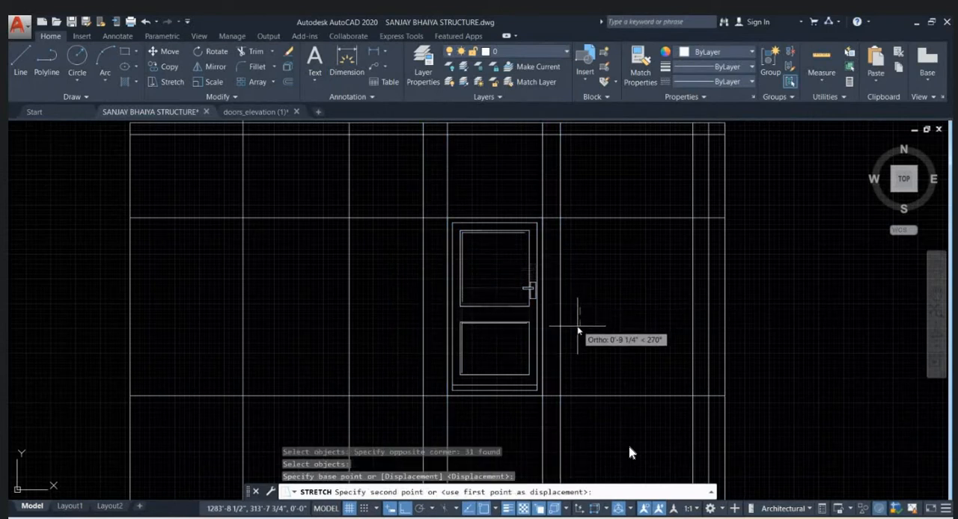
left_click(578, 335)
key("Escape")
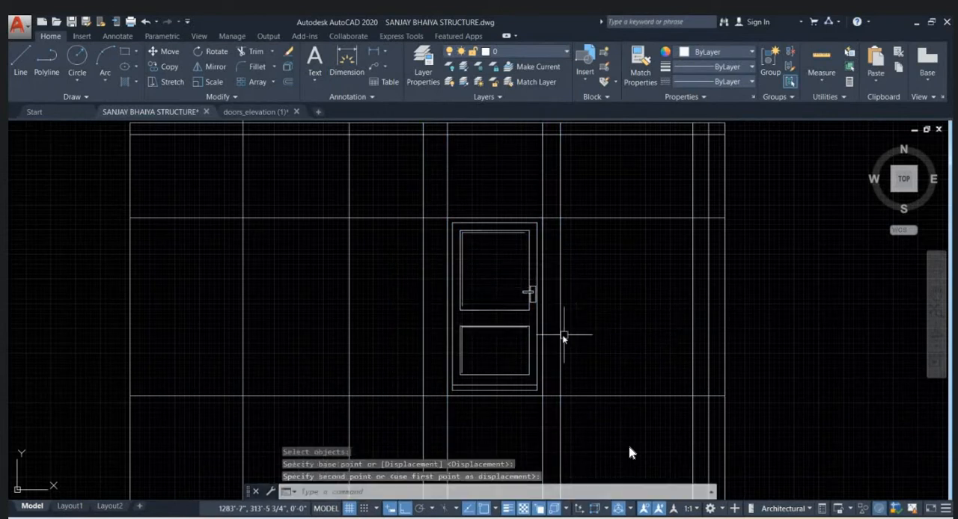
scroll(534, 204, "up", 2)
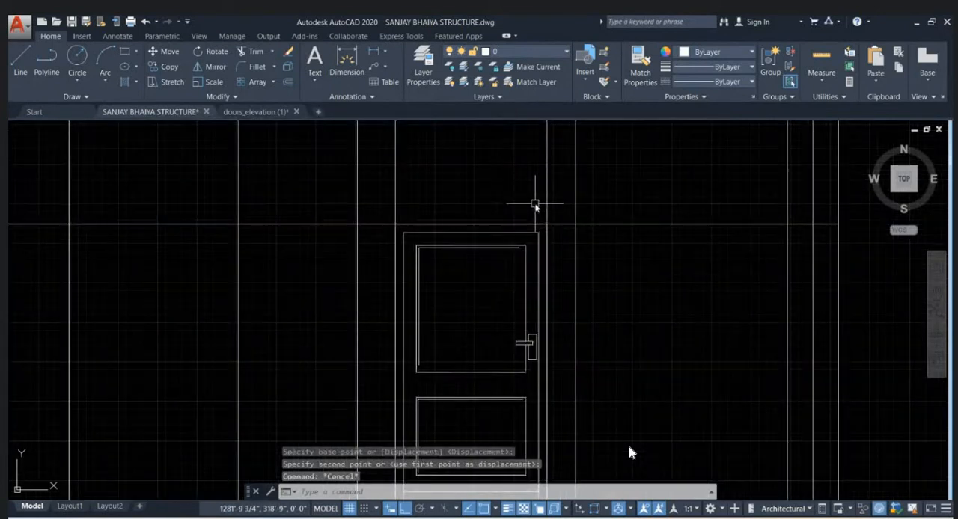
scroll(534, 204, "down", 2)
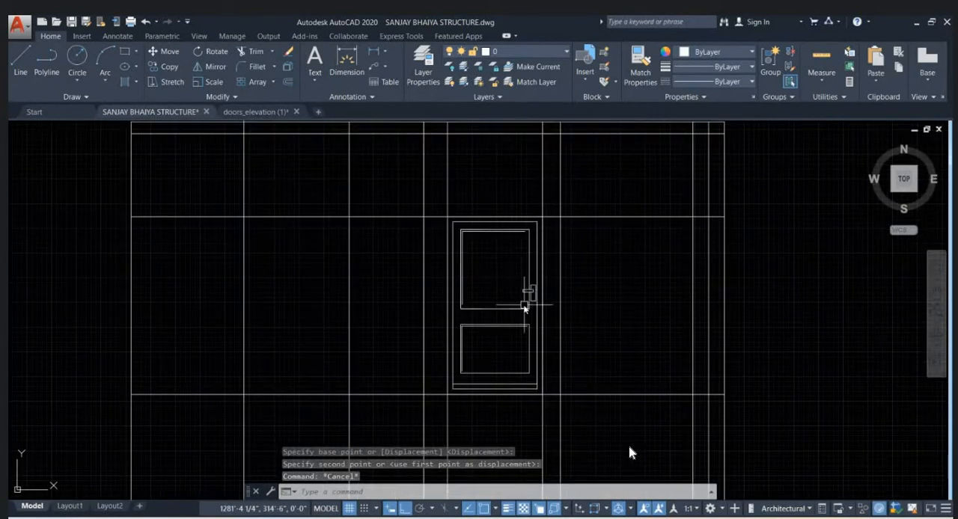
left_click(469, 316)
key("Escape")
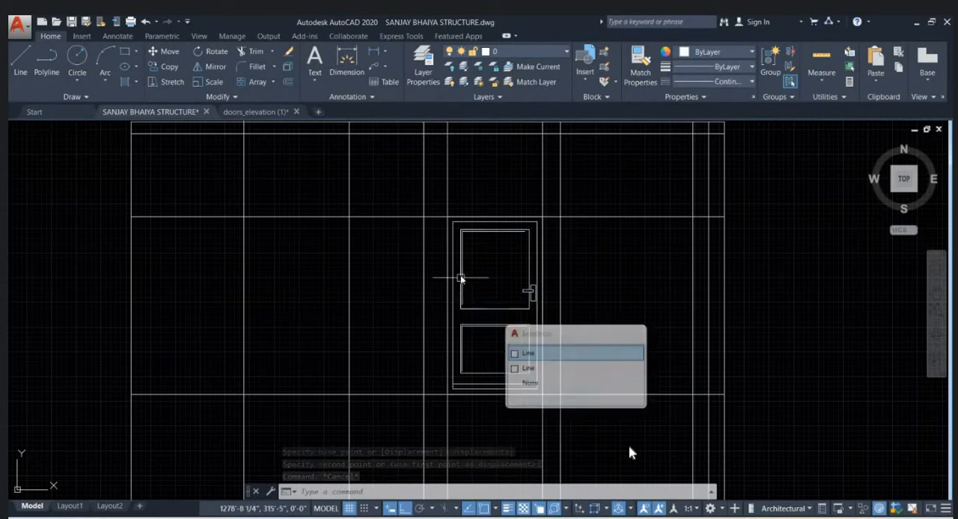
left_click(459, 253)
key("Escape")
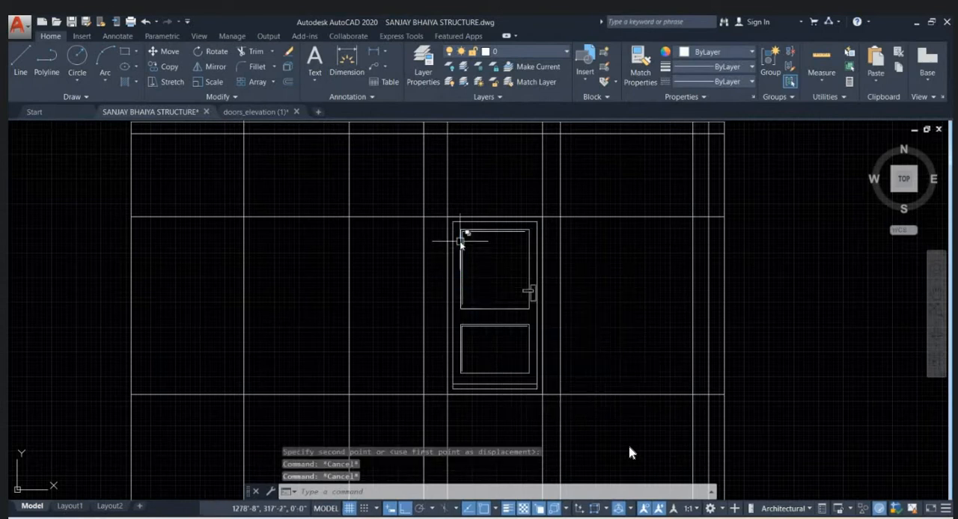
left_click(460, 251)
key("Escape")
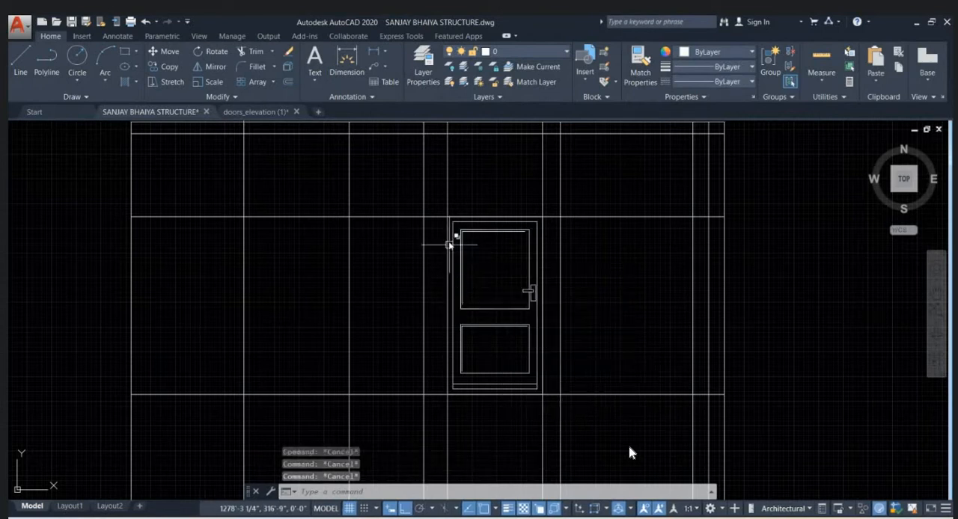
- Group all the separate lines of the stretched door, including its frame and handle, into one object
left_click(439, 214)
left_click(551, 415)
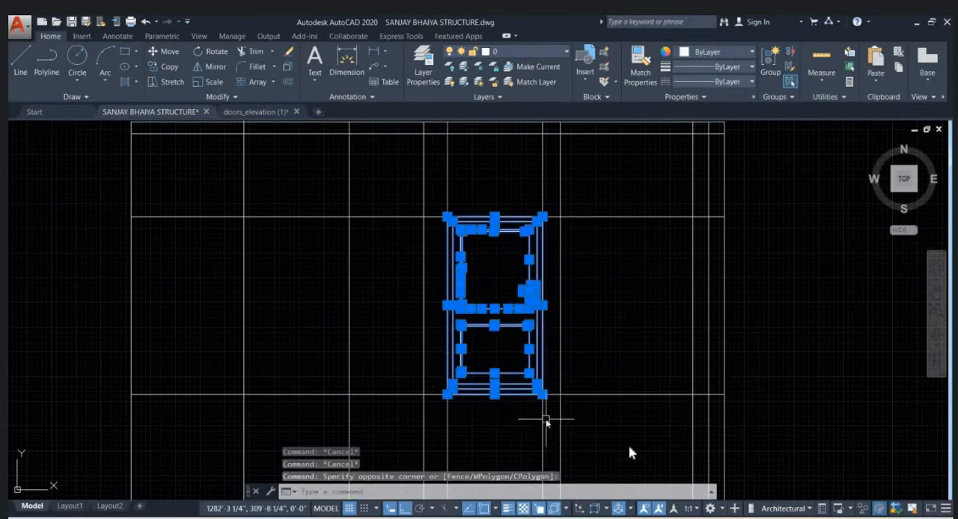
type("g")
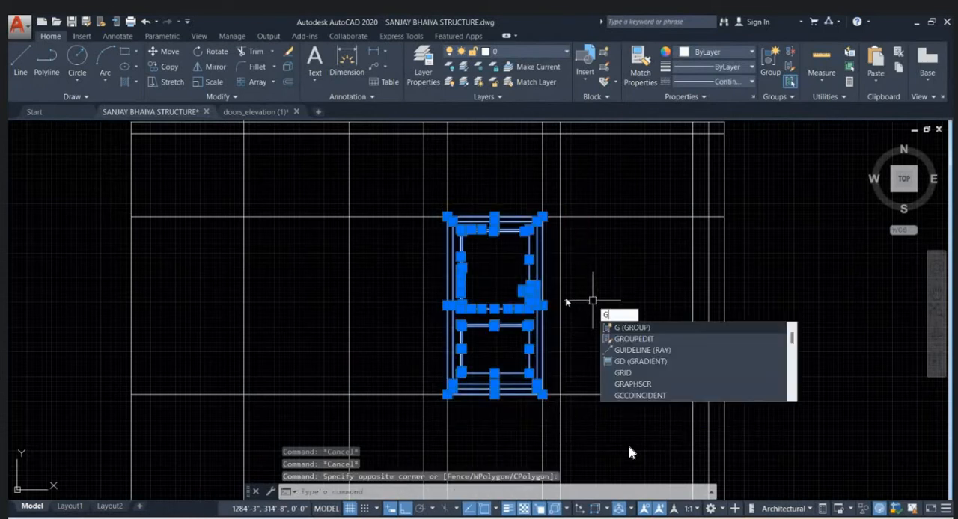
key("Return")
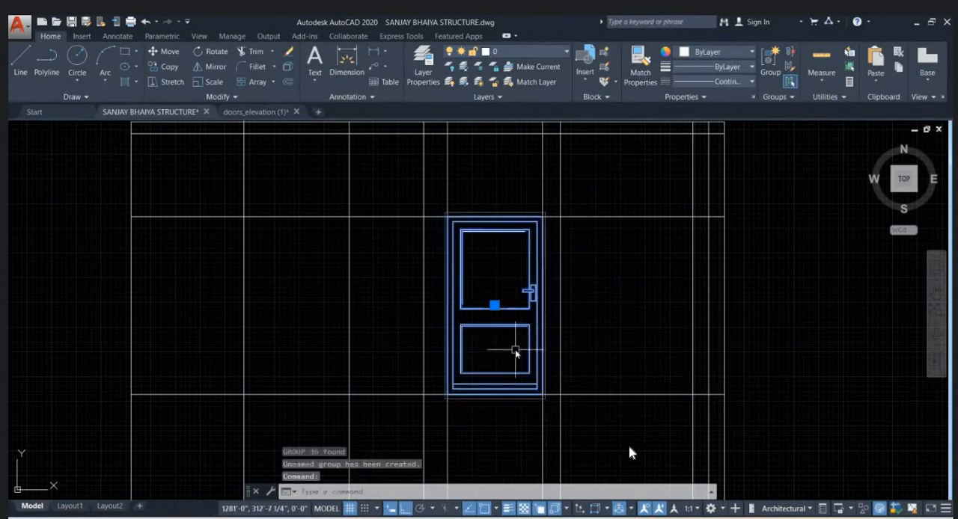
key("Escape")
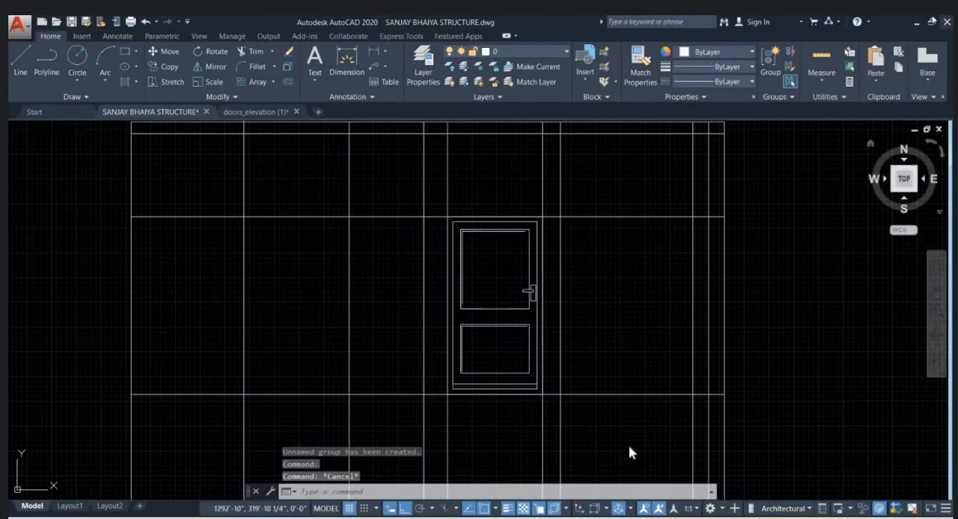
- Examine the two vertical projection lines that bound the opening to the right of the door
middle_click_drag(618, 281, 583, 269)
left_click(525, 282)
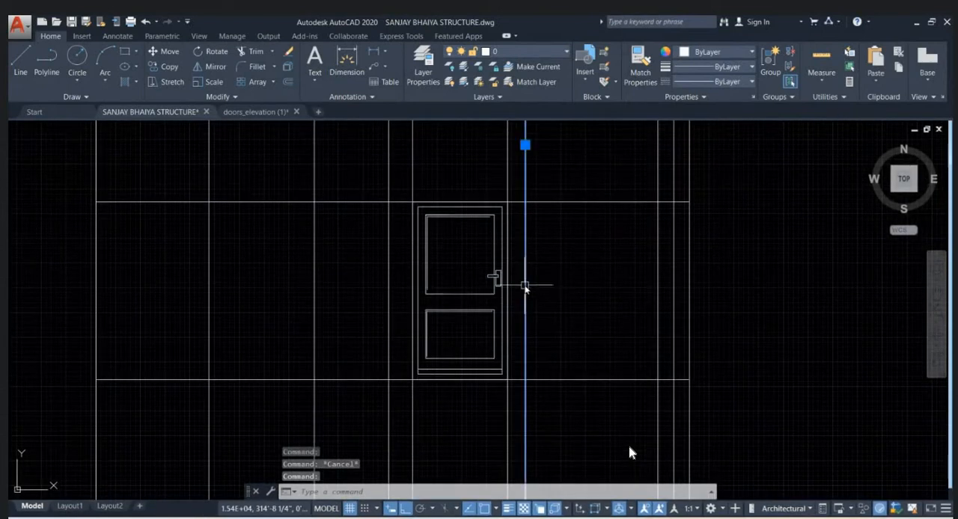
left_click(665, 288)
left_click(623, 300)
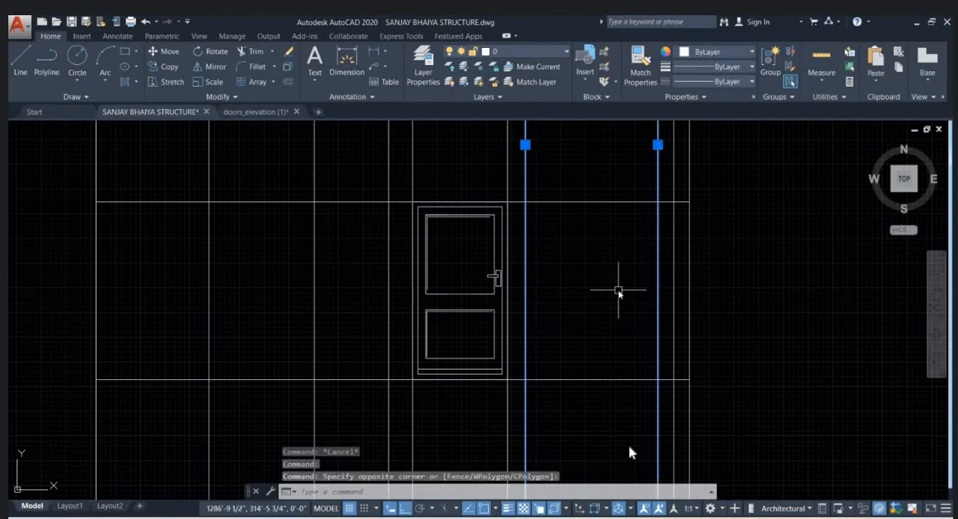
middle_click_drag(575, 282, 509, 283)
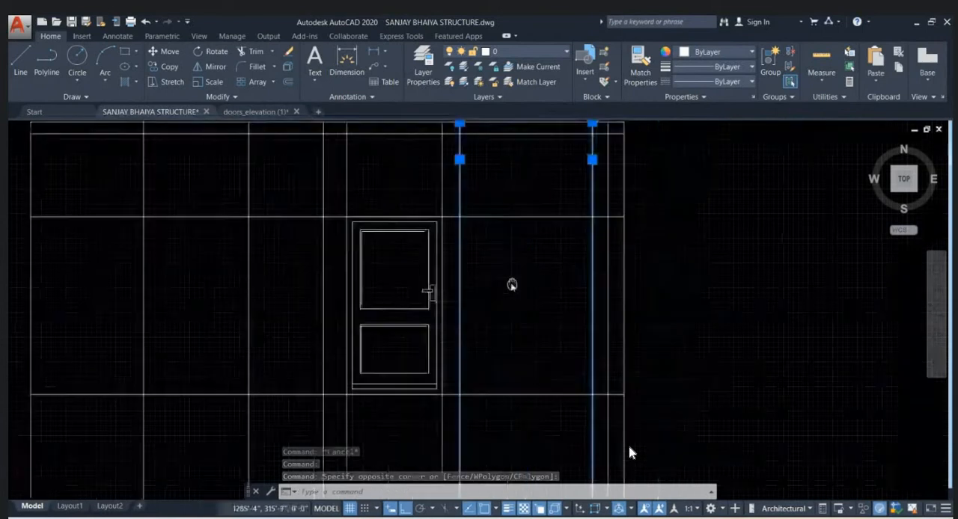
scroll(512, 299, "down", 2)
key("Escape")
key("Escape")
- Open the tool palettes and place the imperial Door Elevation sample block to the right of the elevation
type("TP")
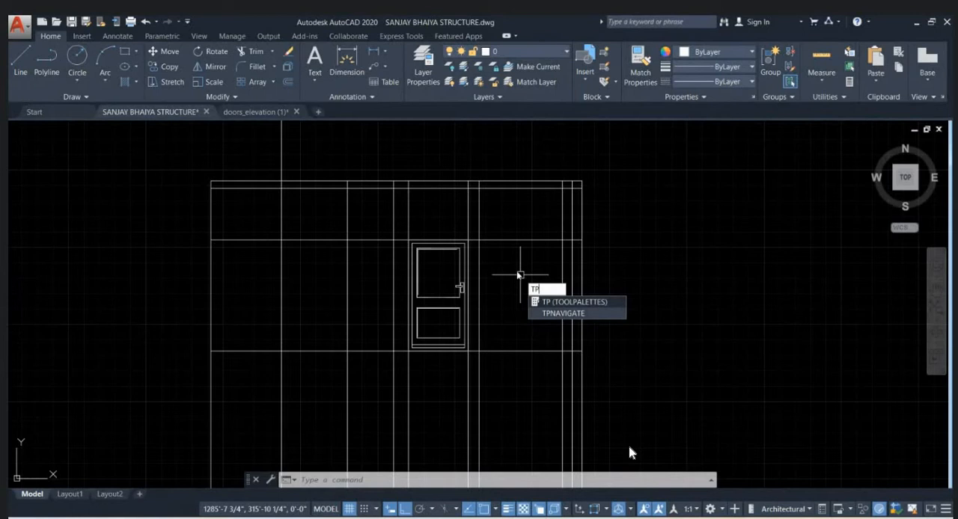
key("Return")
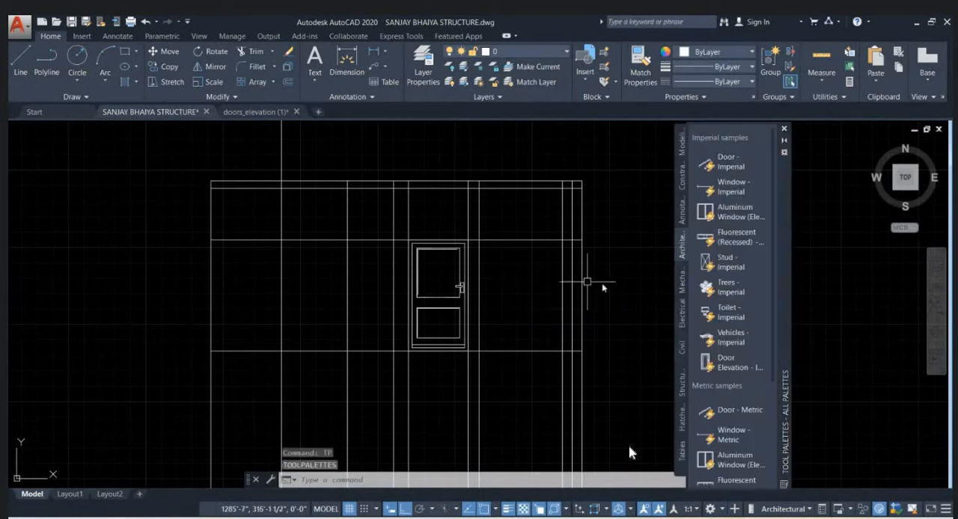
middle_click_drag(663, 327, 588, 297)
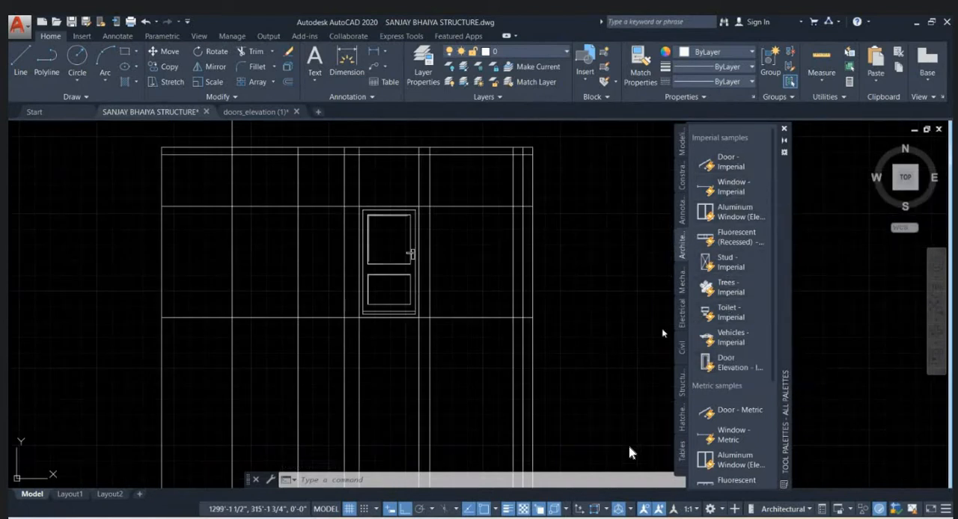
left_click(580, 306)
mouse_move(588, 311)
middle_mouse_down()
mouse_move(574, 331)
mouse_move(516, 339)
middle_mouse_up()
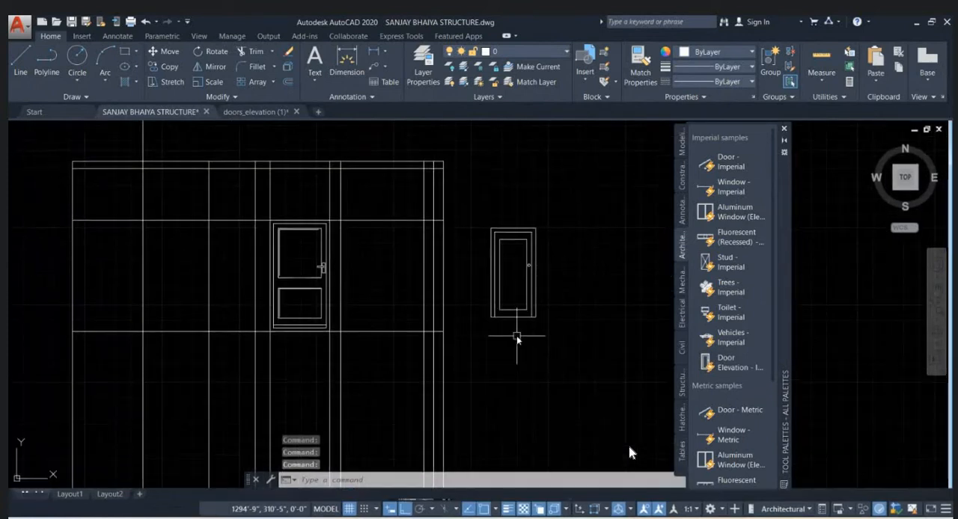
scroll(549, 242, "up", 2)
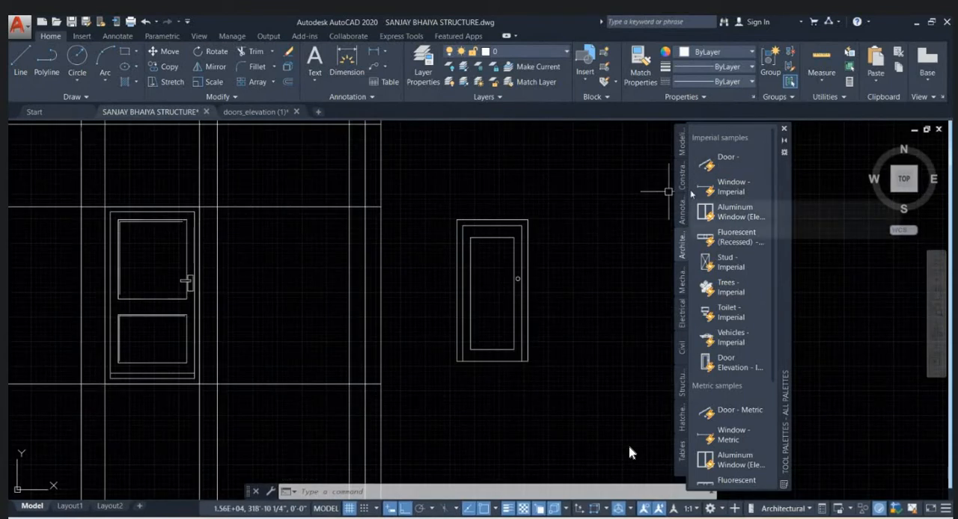
- Place the imperial Aluminum Window elevation sample block above the newly inserted sample door
left_click(734, 216)
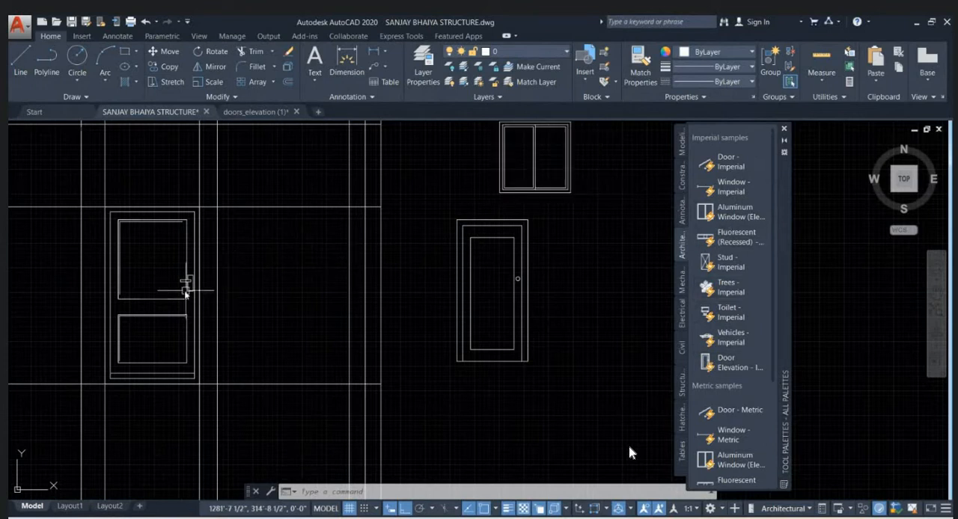
scroll(501, 281, "down", 2)
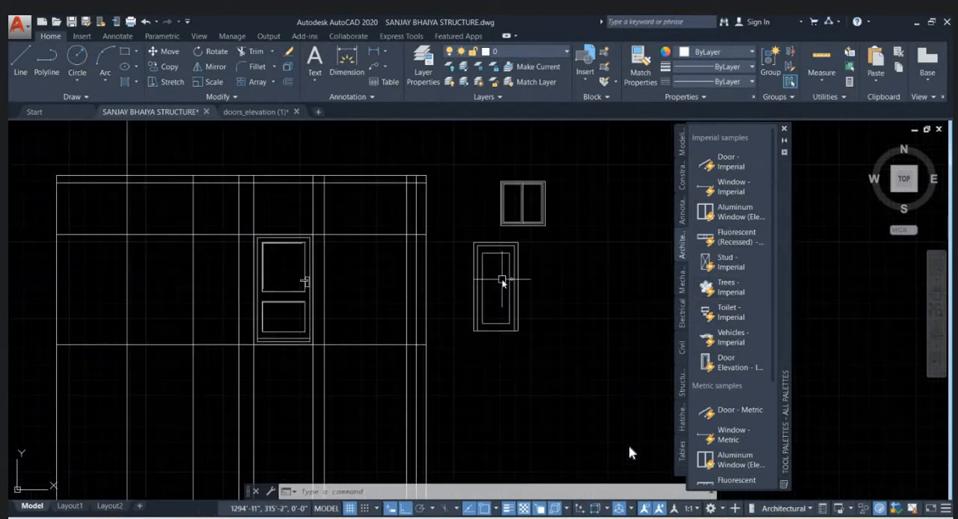
scroll(500, 292, "up", 2)
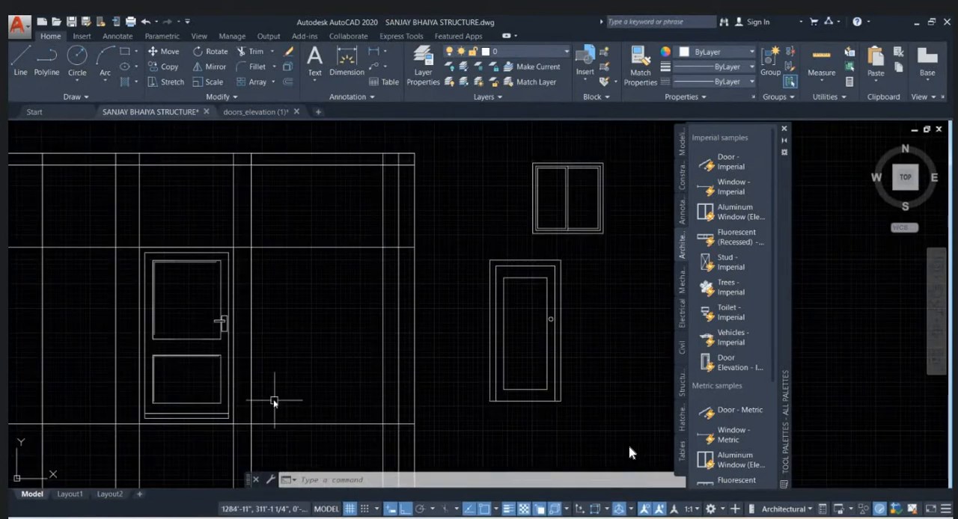
- Measure the width of the opening beside the door between its two projection lines, along the base level line
type("di")
key("Return")
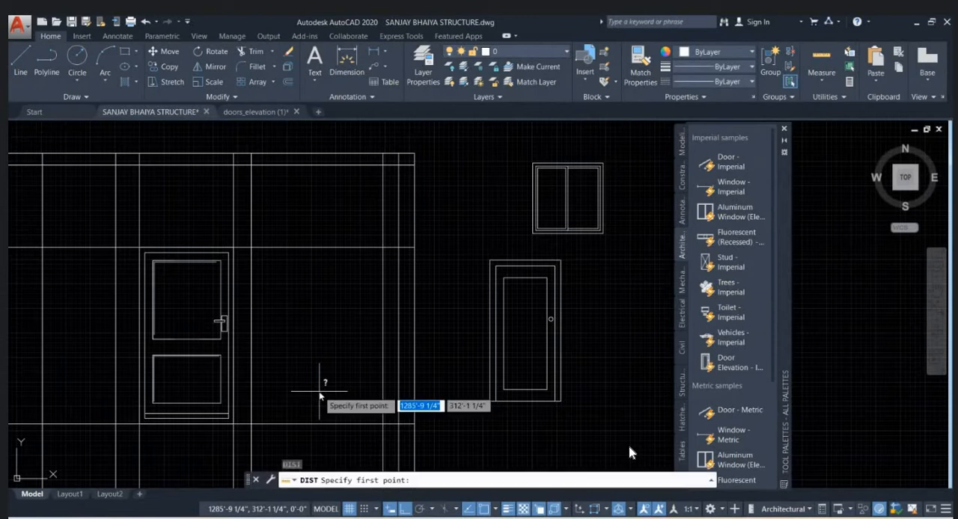
left_click(252, 424)
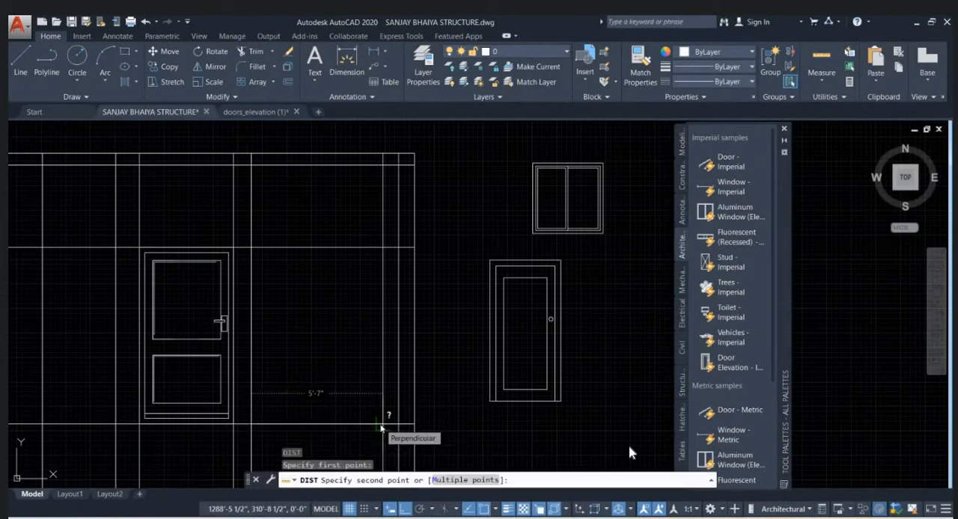
key("Escape")
key("Escape")
- Trace the opening's right projection line down to the ground floor plan to check which wall between Mandir and parking it comes from
left_click(381, 412)
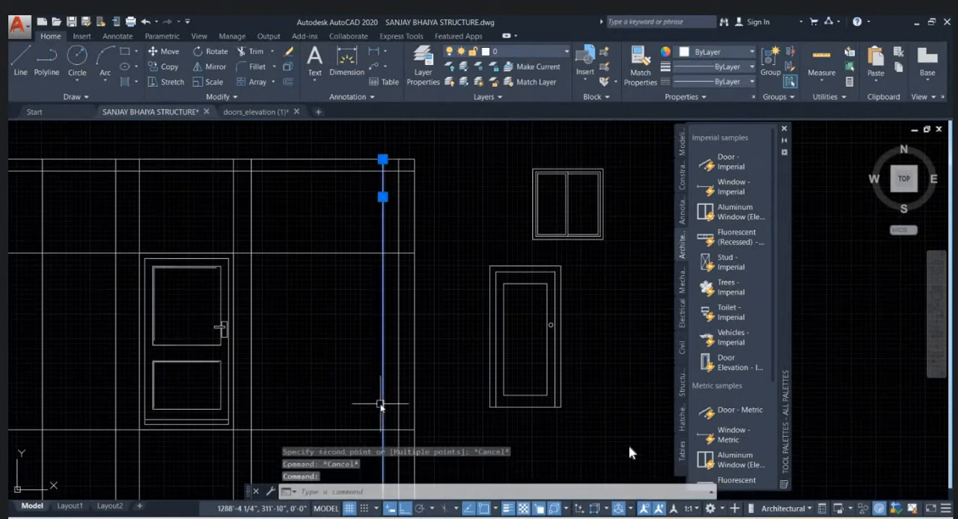
scroll(347, 318, "down", 5)
middle_click_drag(361, 425, 382, 214)
middle_click_drag(382, 403, 381, 280)
scroll(373, 395, "up", 6)
middle_click_drag(380, 222, 367, 406)
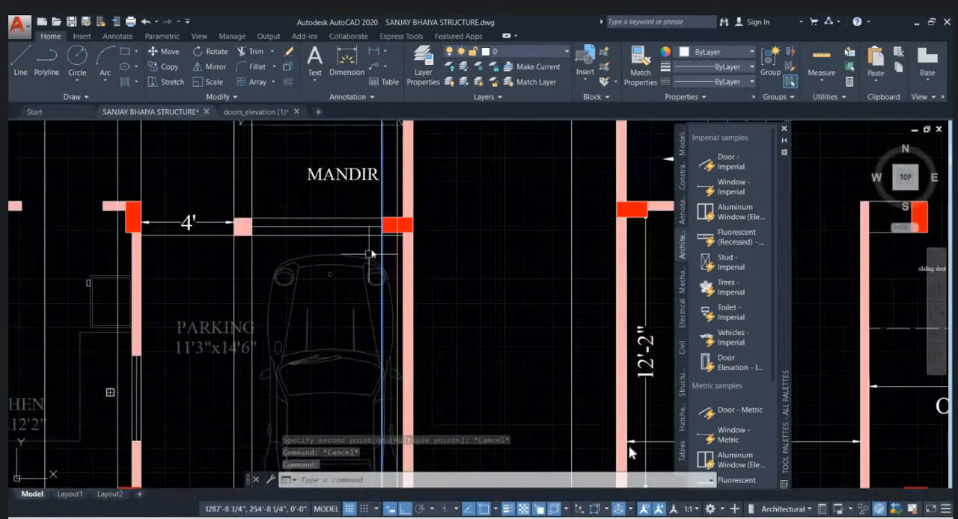
middle_click_drag(387, 232, 358, 362)
scroll(350, 378, "down", 6)
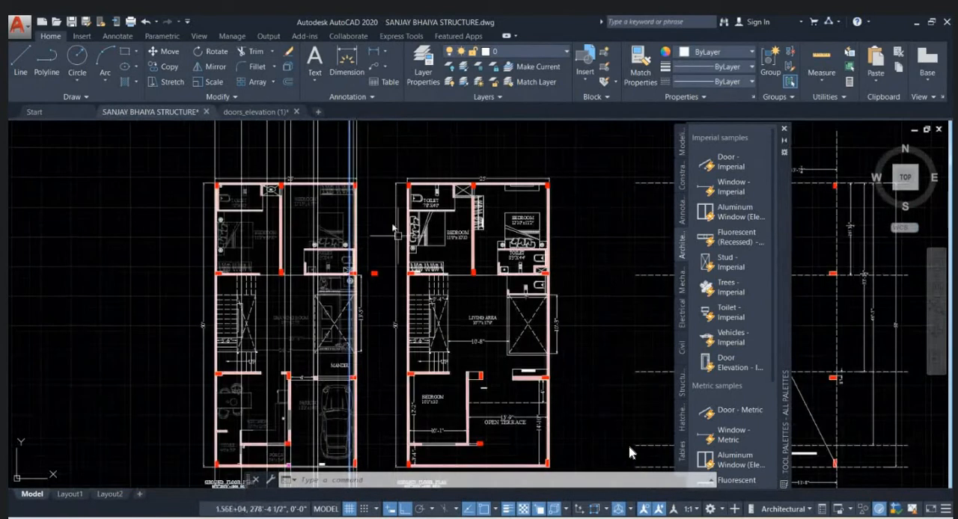
key("Escape")
middle_click_drag(383, 217, 384, 380)
scroll(384, 378, "down", 2)
scroll(357, 253, "up", 4)
scroll(444, 270, "up", 4)
key("Escape")
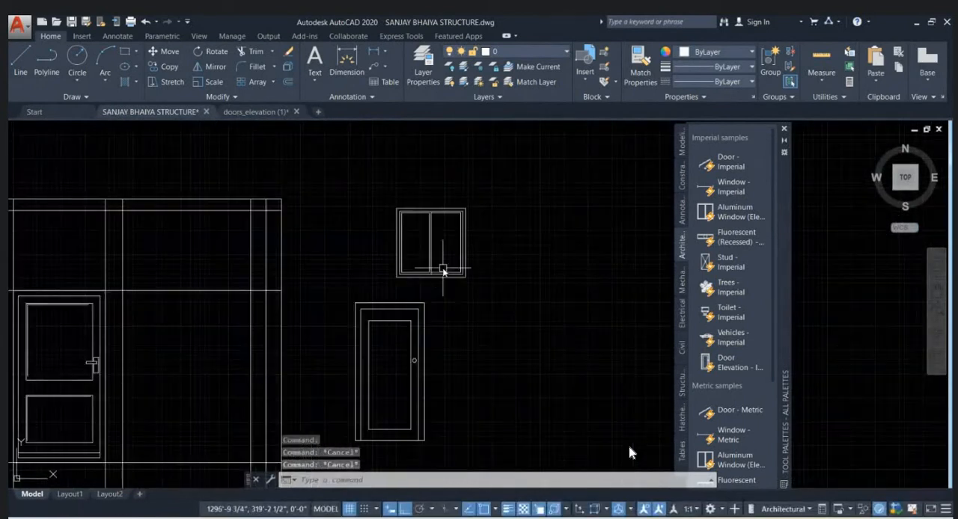
- Align the aluminum window's bottom corners with the opening's two projection lines on the base level line, scaling it to the alignment points
left_click(441, 276)
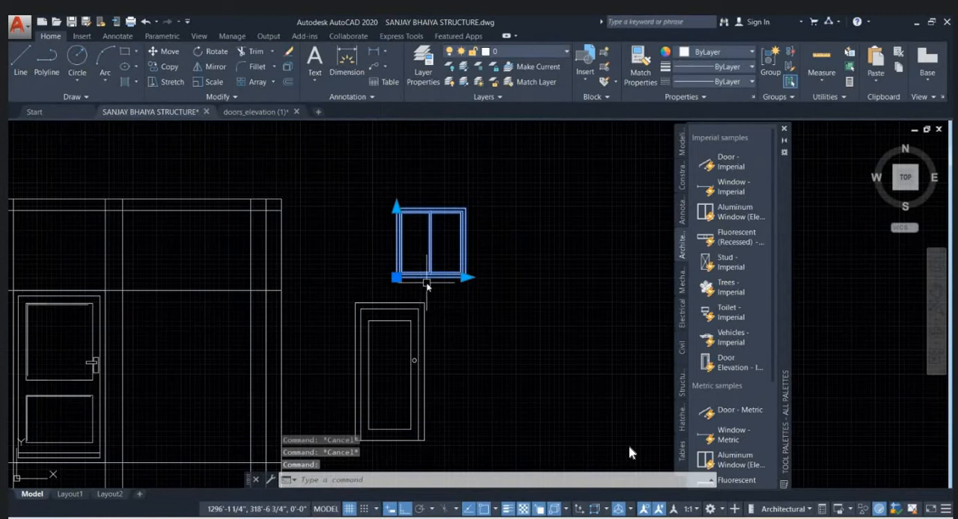
type("Al")
key("Return")
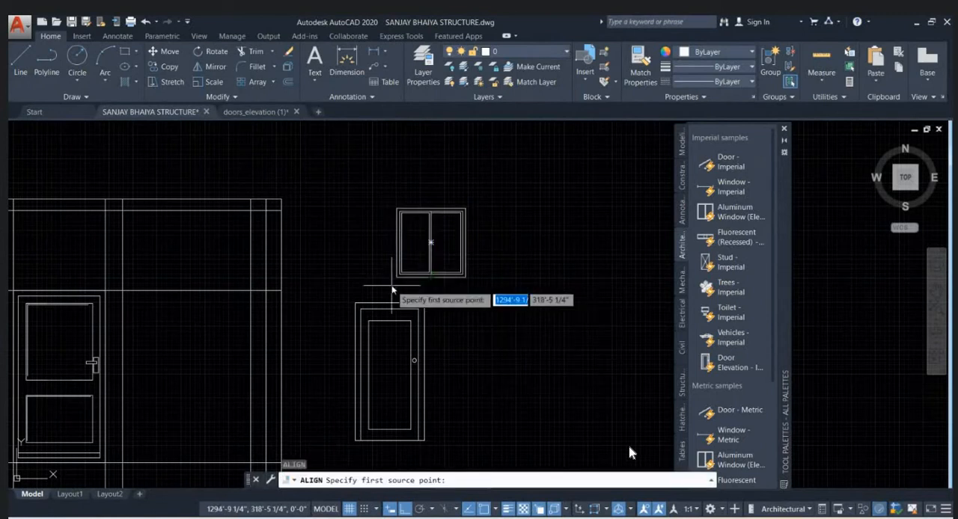
scroll(396, 277, "up", 2)
left_click(396, 272)
scroll(398, 276, "down", 2)
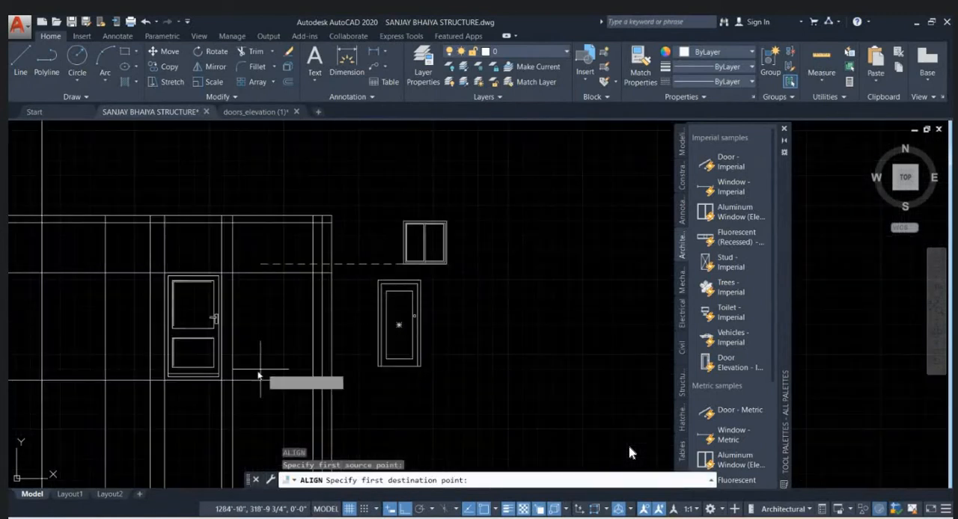
left_click(232, 379)
scroll(448, 265, "up", 2)
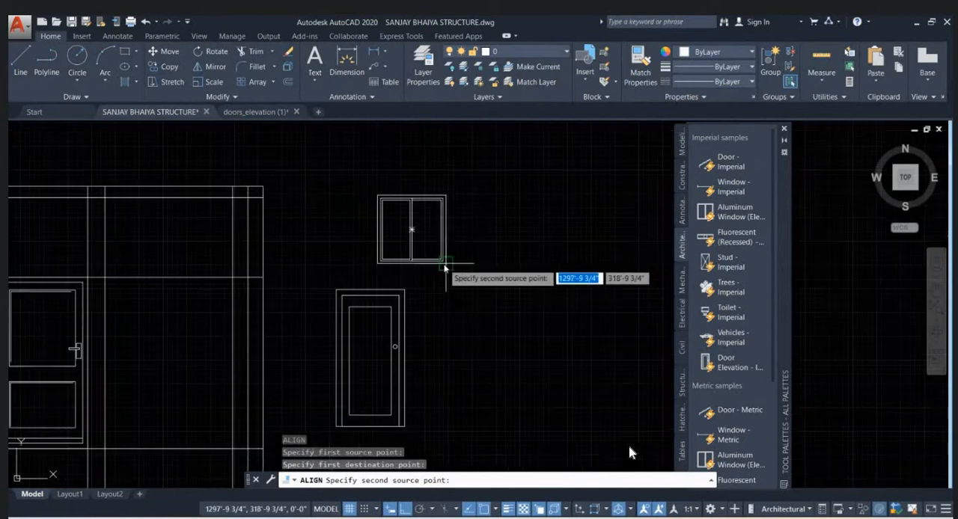
left_click(447, 265)
scroll(446, 260, "down", 2)
scroll(347, 340, "up", 2)
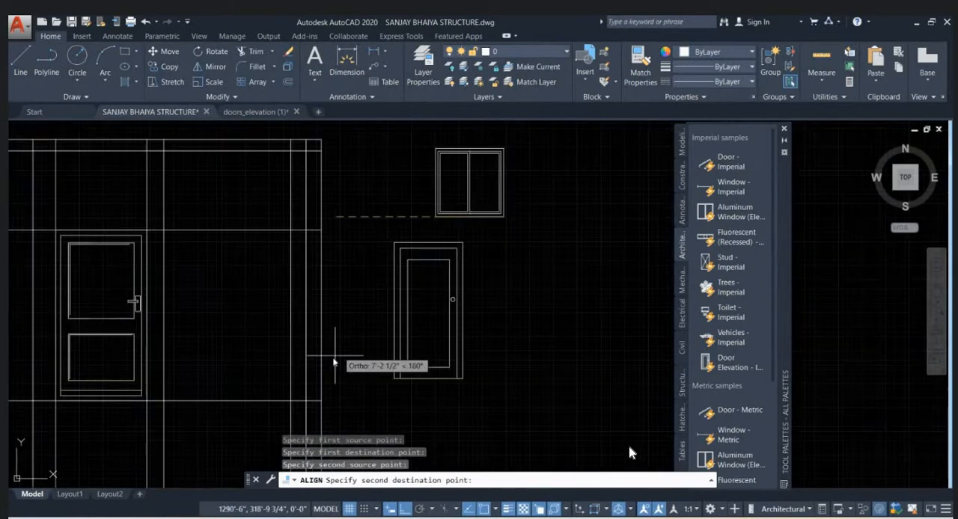
left_click(292, 400)
key("Return")
left_click(316, 428)
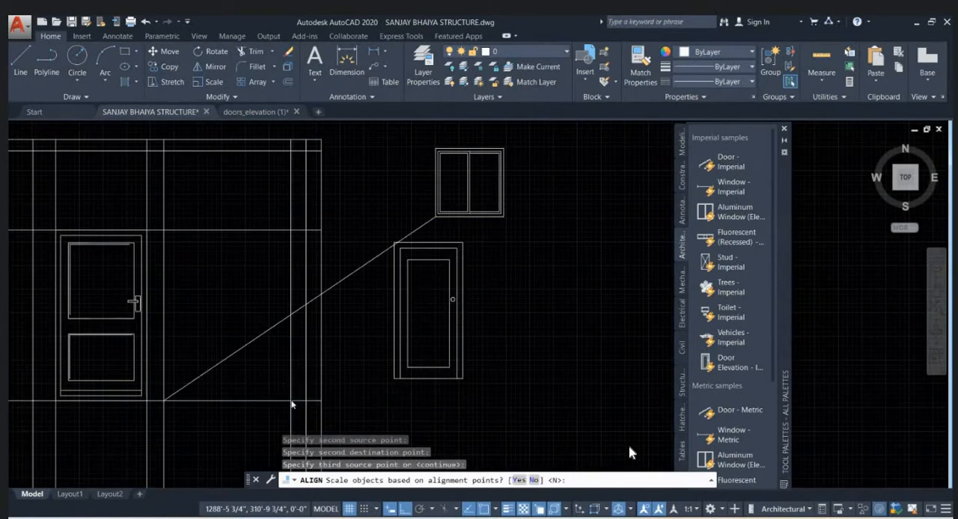
- Move the aluminum window straight up by its upper right corner so its top meets the horizontal level line above the door
scroll(342, 367, "up", 2)
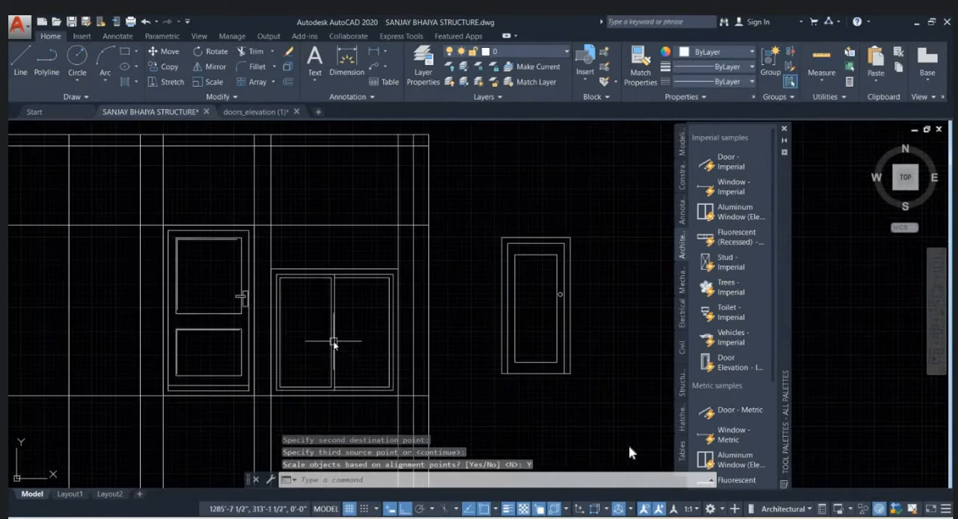
left_click(332, 330)
type("m")
key("Return")
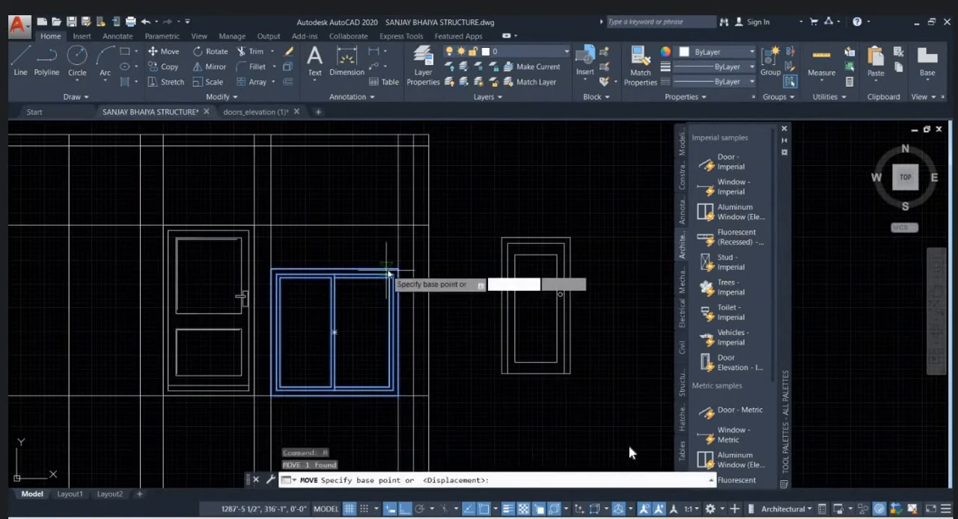
left_click(396, 269)
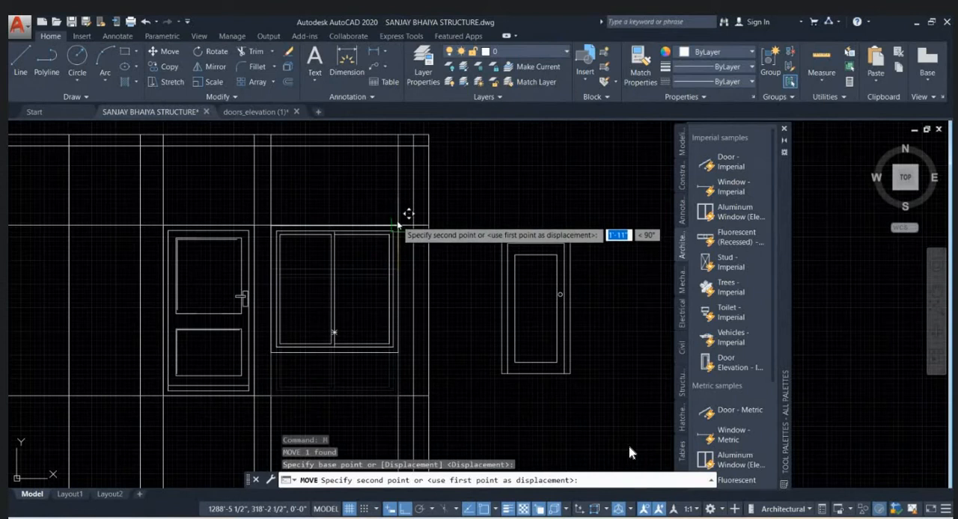
key("Escape")
- Measure the vertical distance from the base level line up to the underside of the aluminum window
scroll(365, 346, "up", 2)
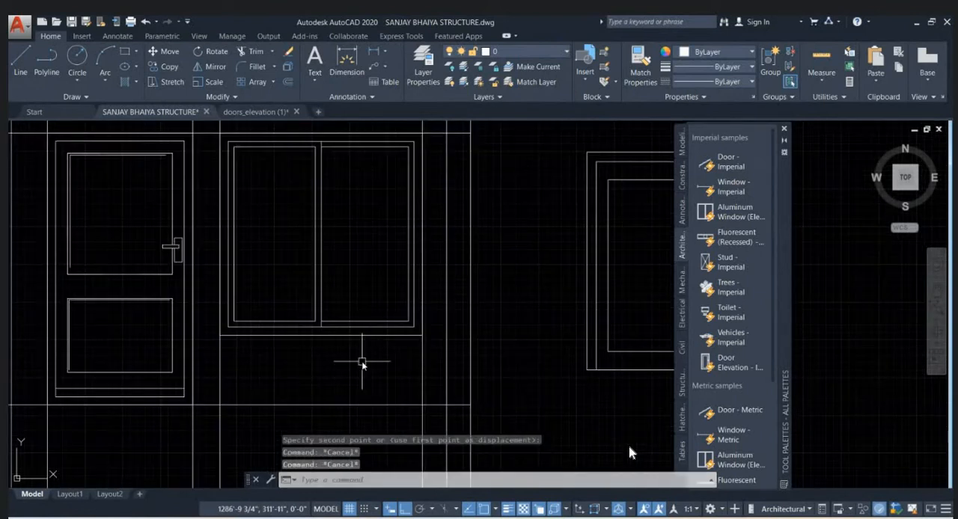
scroll(364, 363, "up", 1)
type("dist")
key("Return")
scroll(365, 411, "down", 1)
left_click(365, 411)
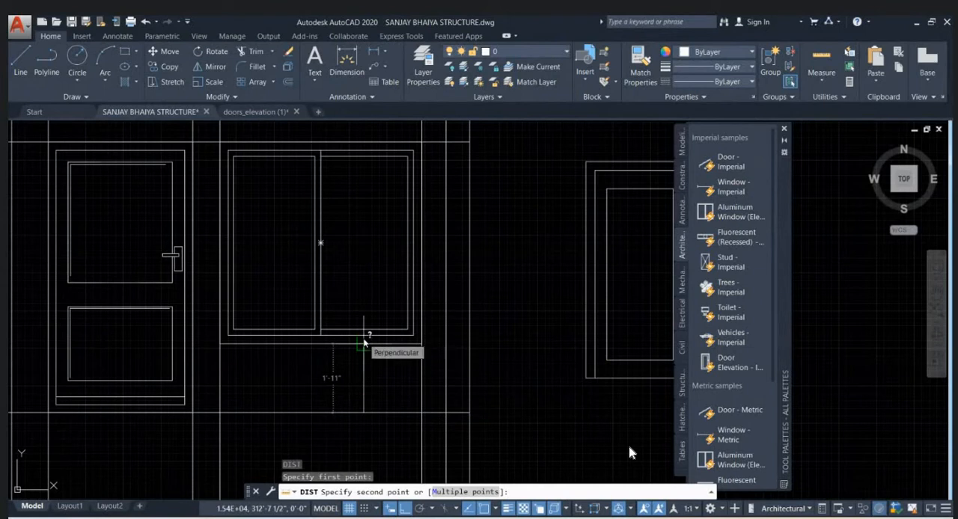
key("Escape")
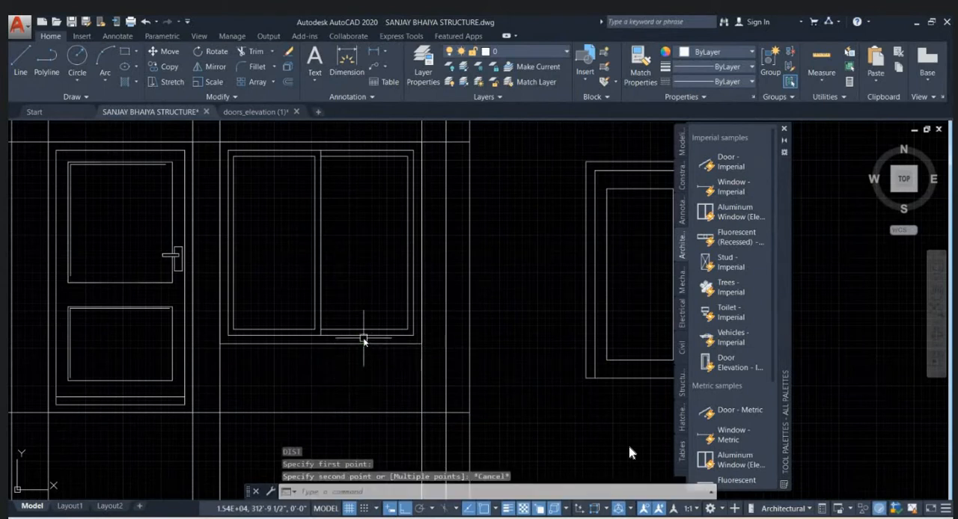
left_click(364, 341)
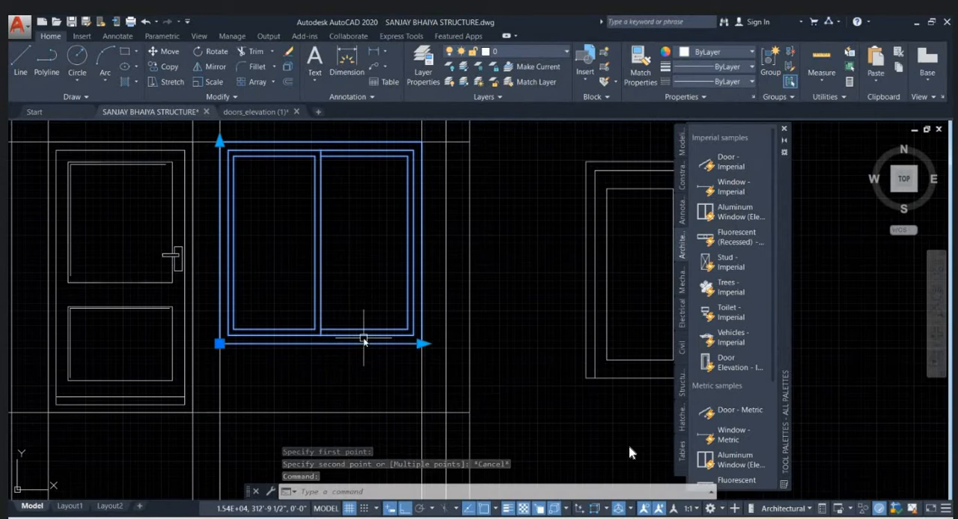
key("super+e")
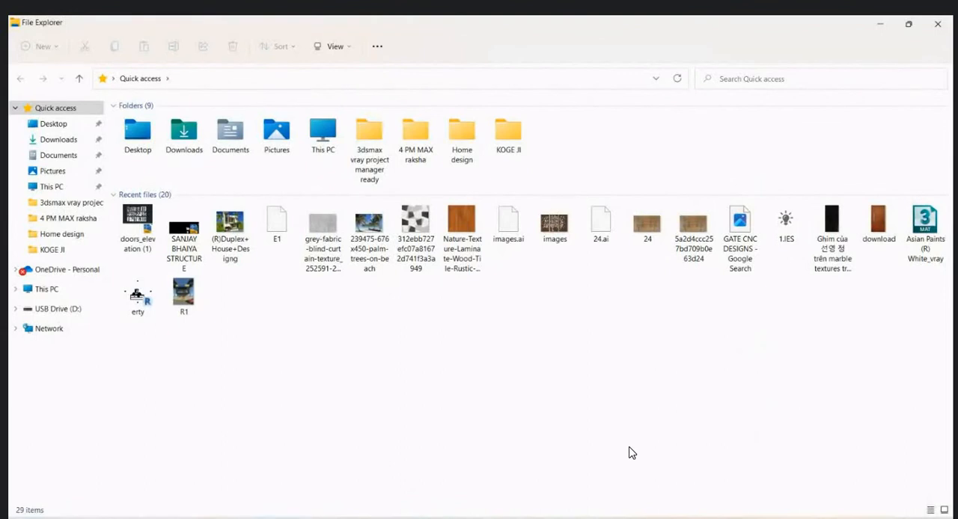
key("alt+F4")
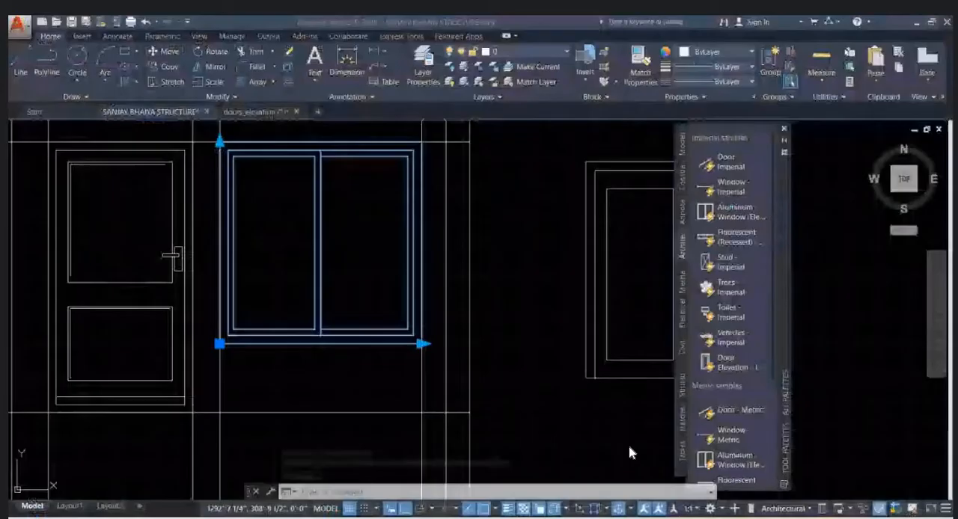
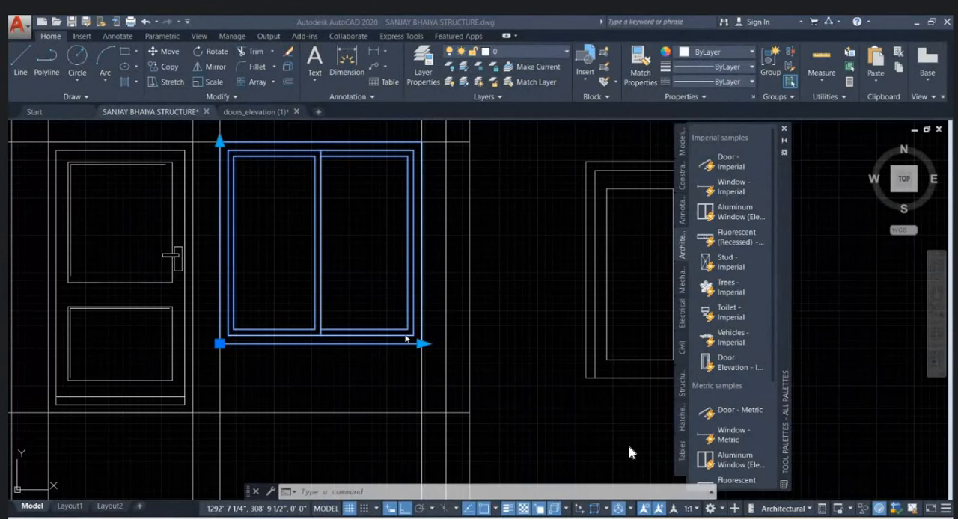
- Explode the aluminum window and stretch its lower edge straight up by 7 inches
scroll(367, 337, "down", 2)
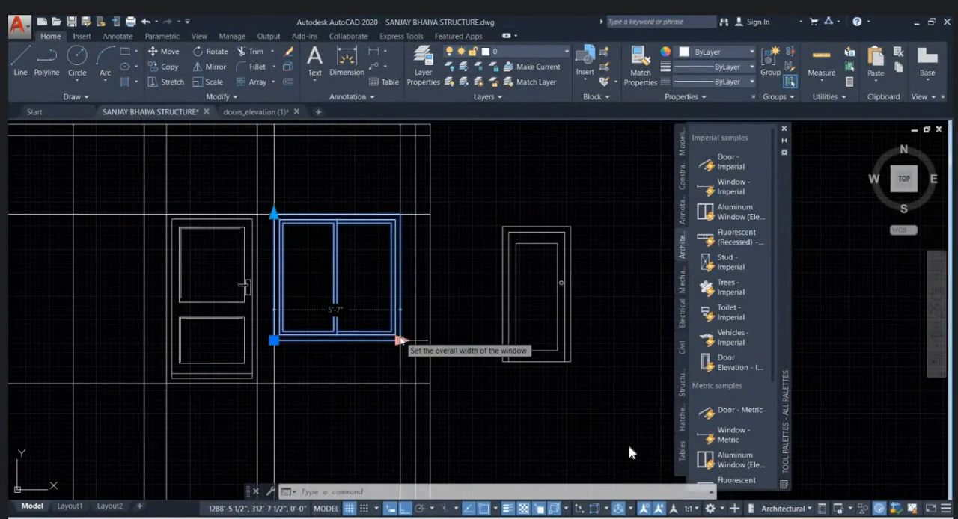
type("x")
key("Return")
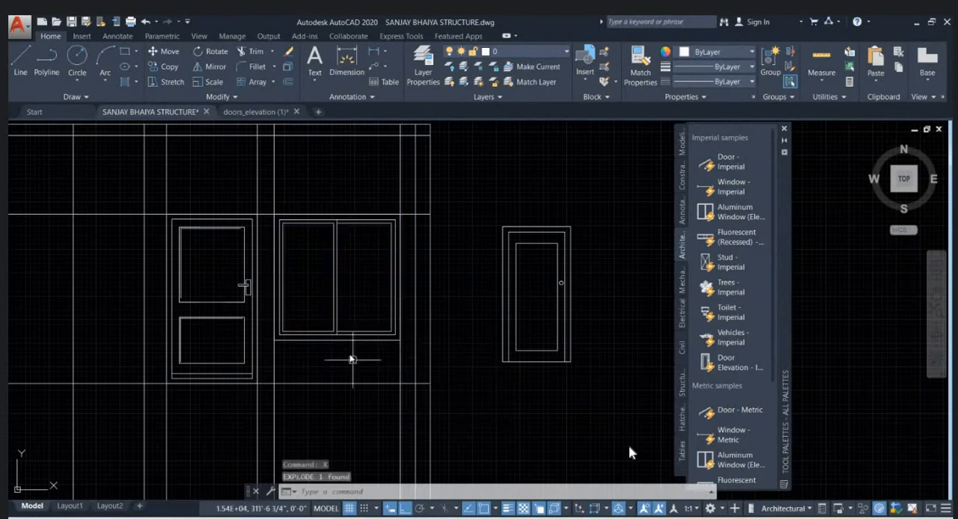
type("s")
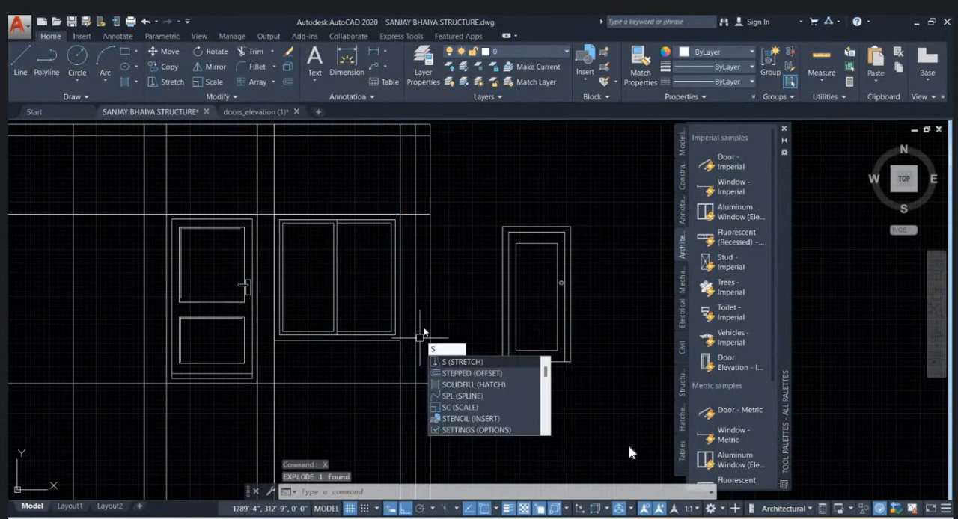
key("Return")
left_click(444, 325)
left_click(267, 364)
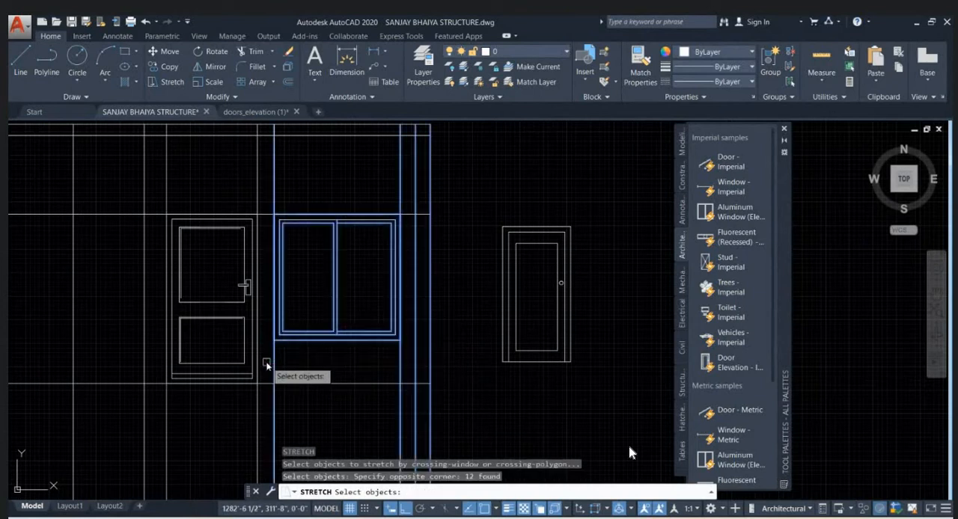
key("Return")
left_click(453, 344)
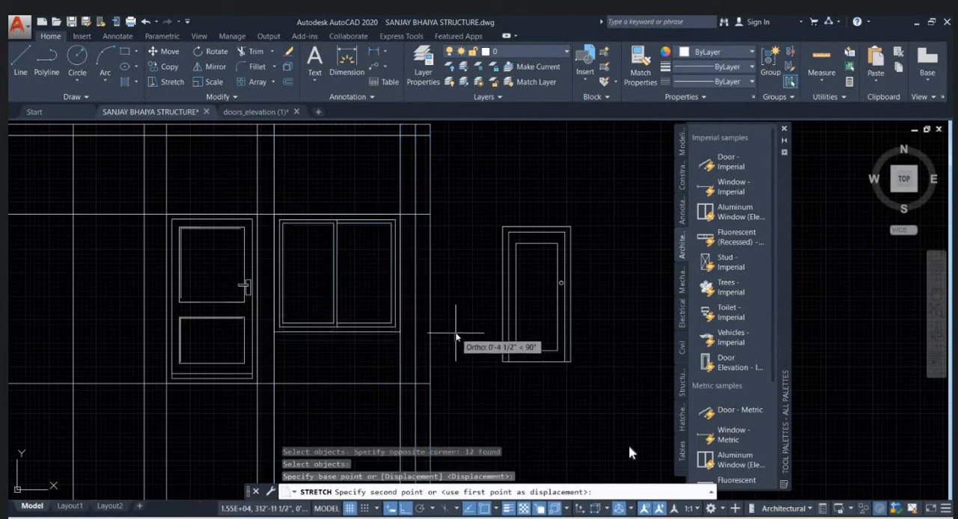
type("7")
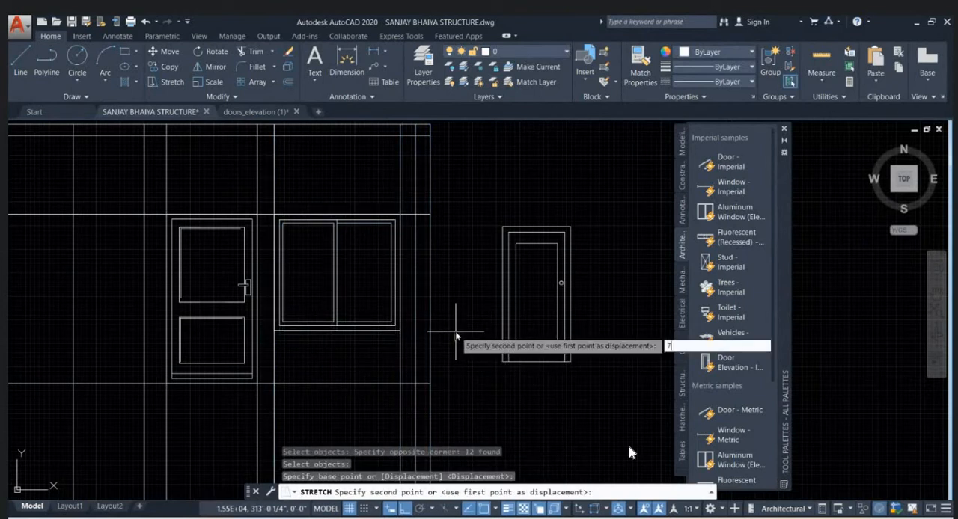
key("Return")
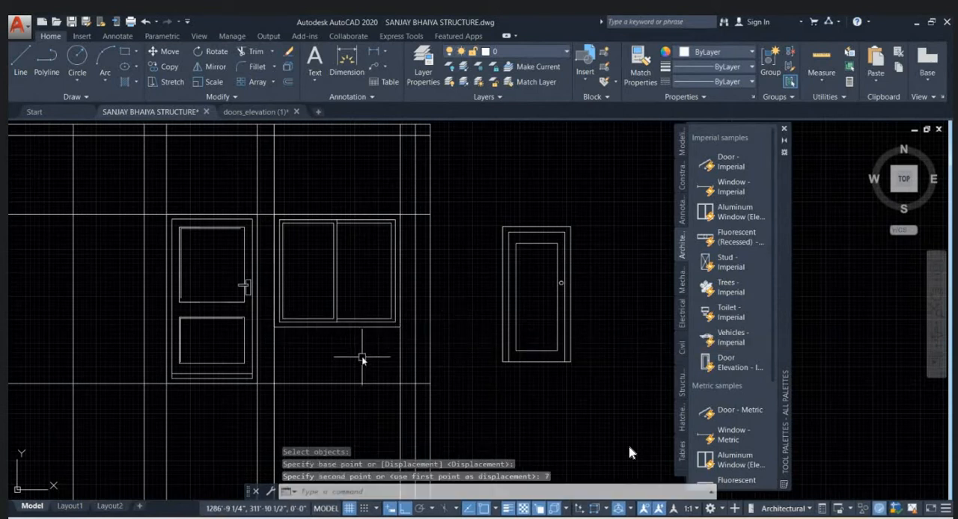
- Erase the spare door elevation standing outside the projected elevation, beside the aluminum window
scroll(364, 247, "down", 1)
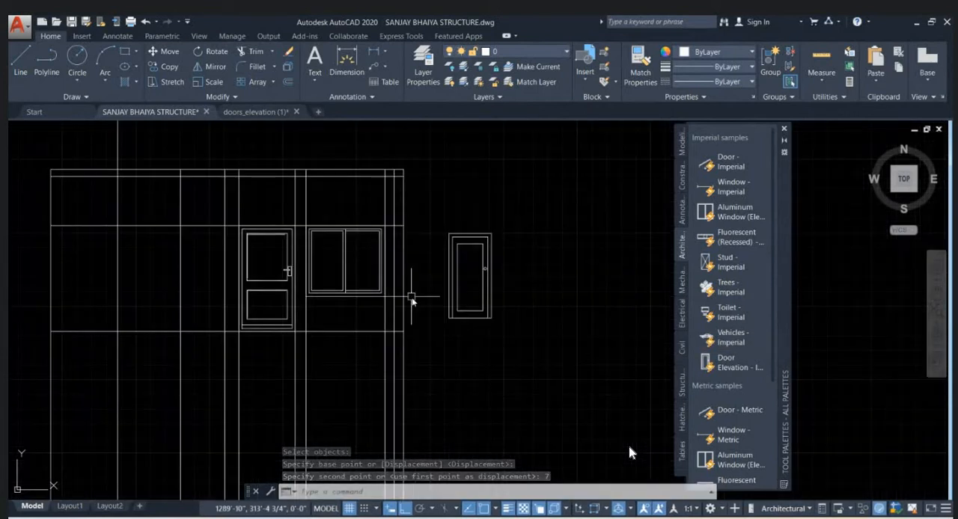
left_click(509, 352)
left_click(443, 222)
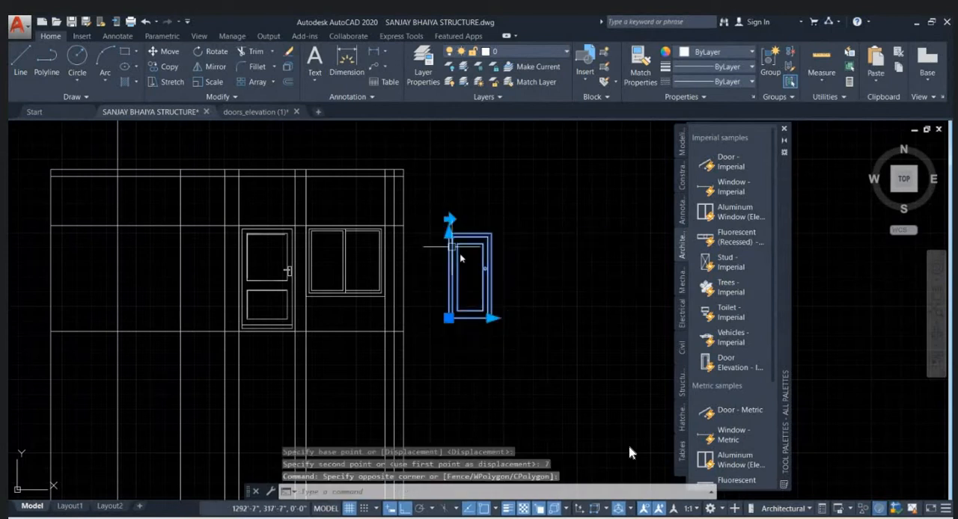
key("Delete")
- Erase the three projection lines of the Mandir–parking wall opening: both edges of the pink pier and the inner edge of the red column
scroll(498, 275, "down", 1)
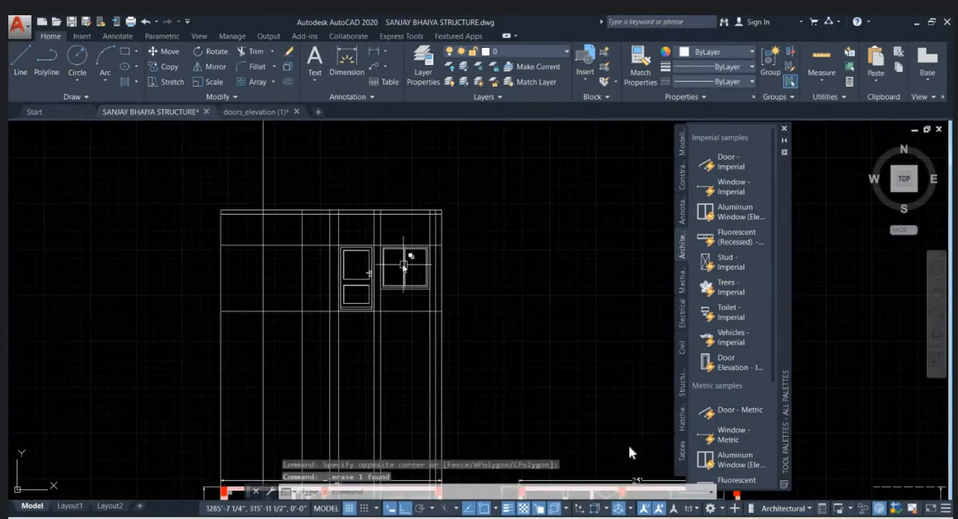
scroll(390, 199, "down", 4)
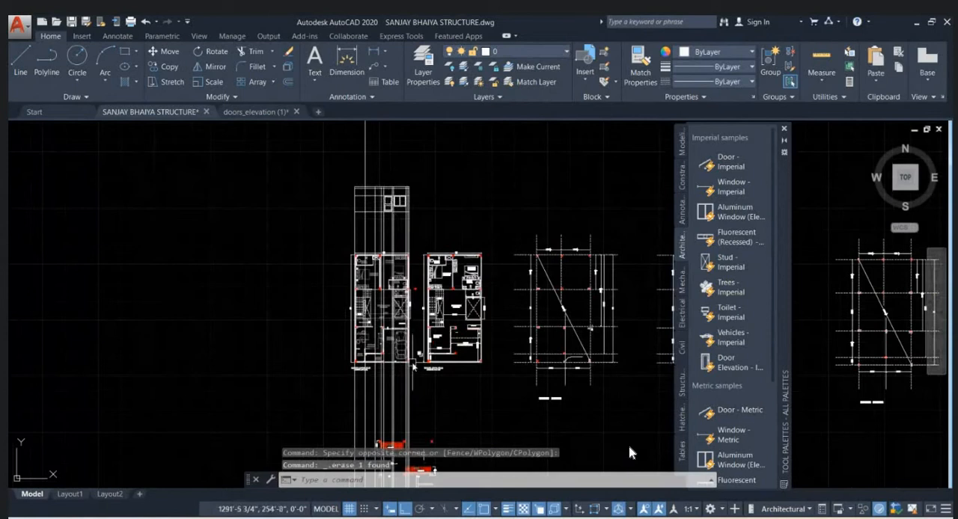
scroll(414, 366, "up", 7)
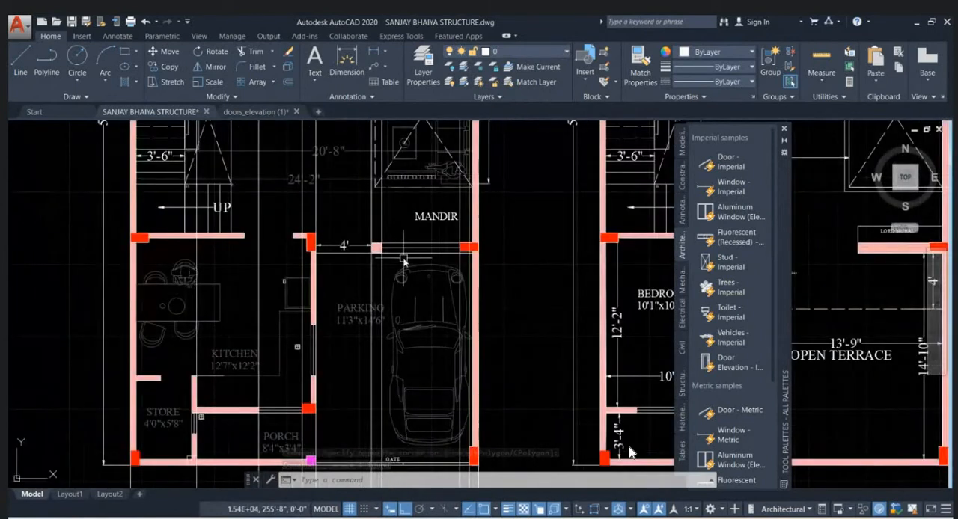
scroll(405, 262, "up", 5)
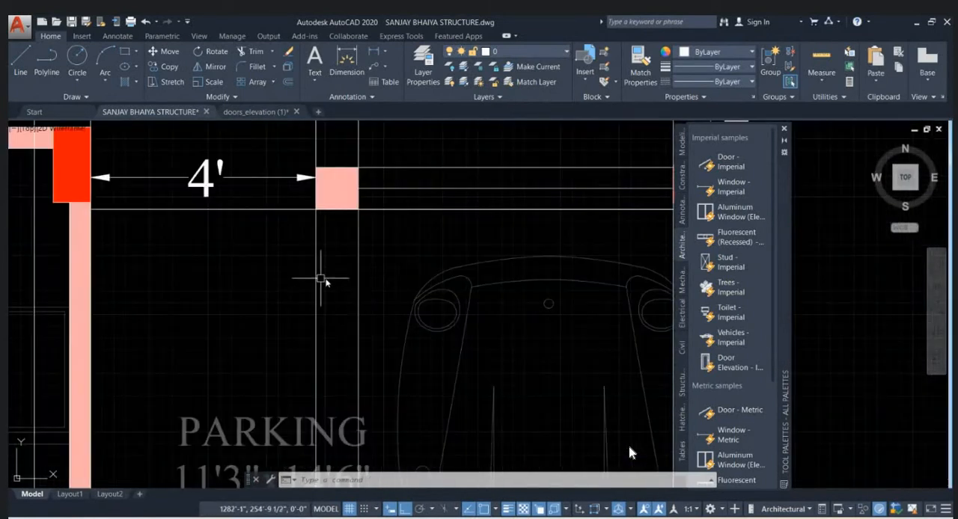
scroll(362, 281, "down", 2)
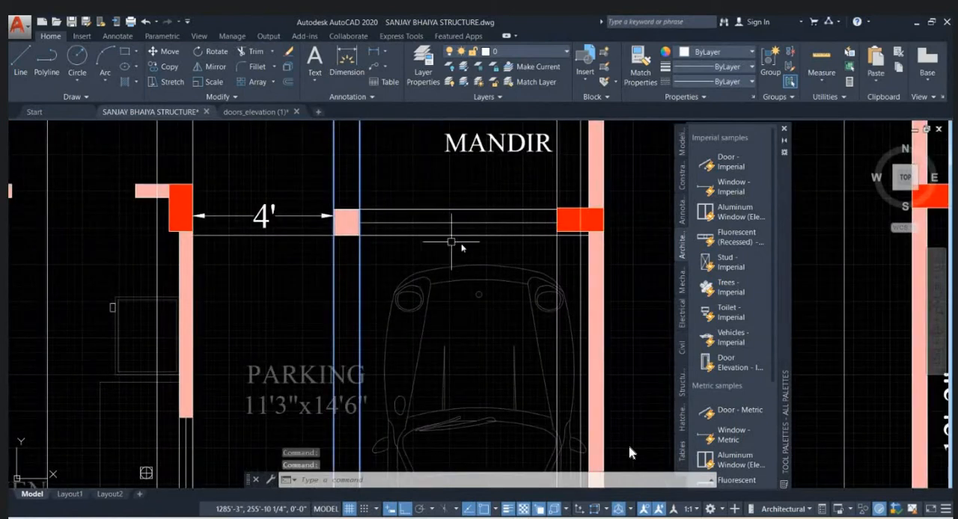
left_click(560, 261)
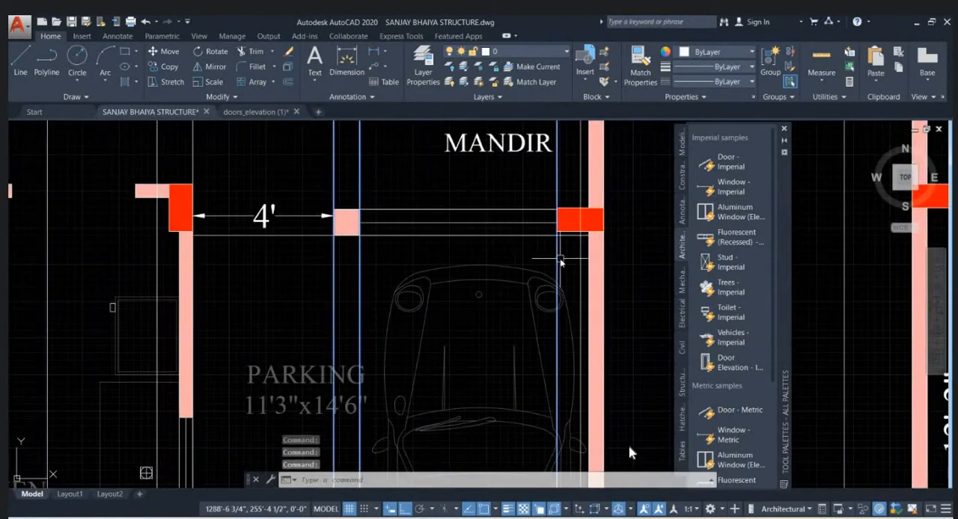
key("Delete")
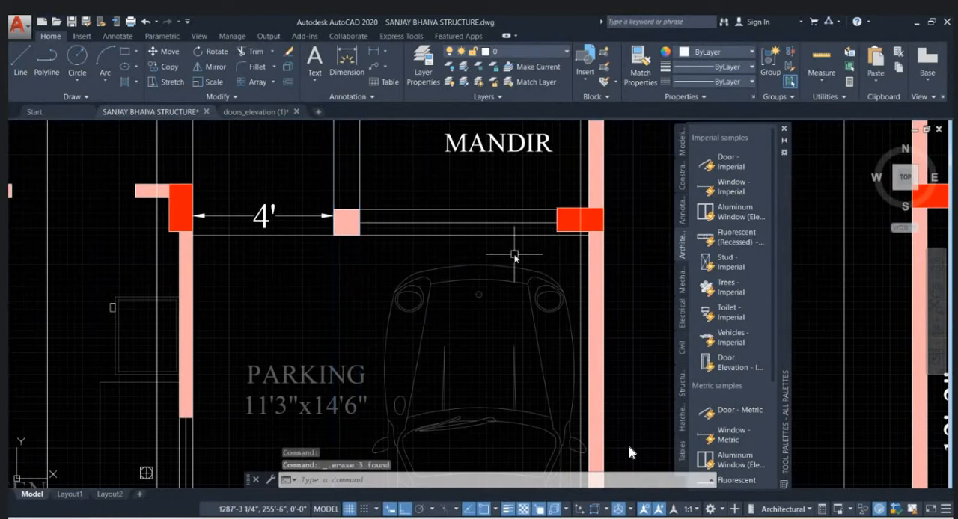
left_click(206, 269)
left_click(338, 266)
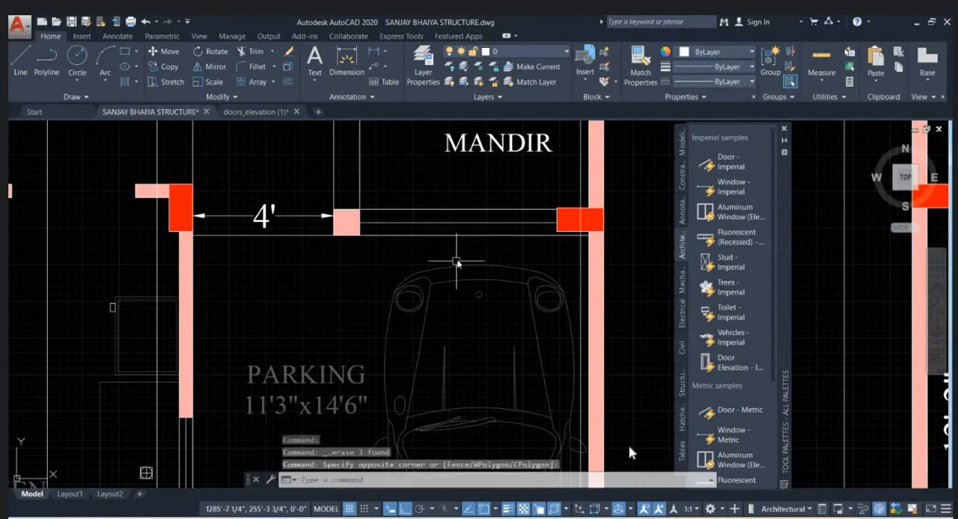
- Examine the column beside the gate and the projection lines rising from it to the outer end of the elevation
scroll(475, 249, "down", 3)
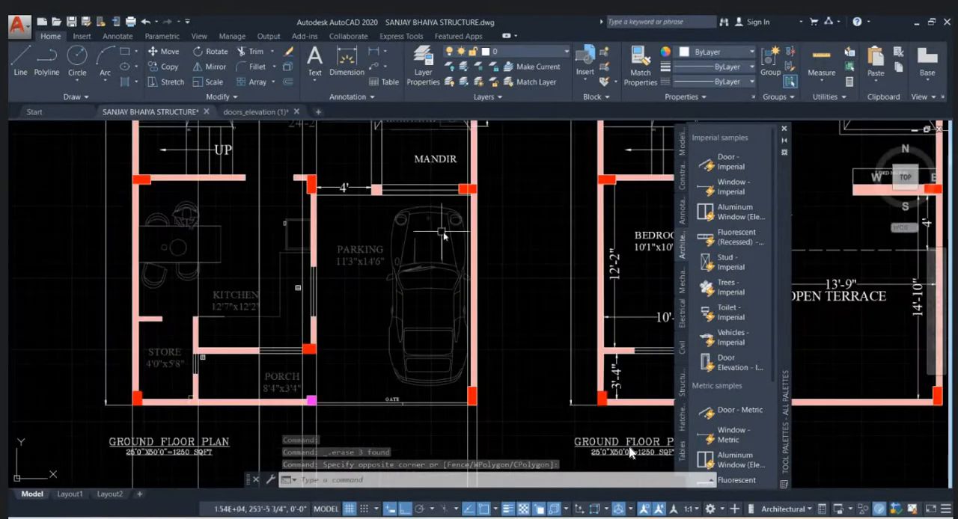
scroll(467, 391, "up", 5)
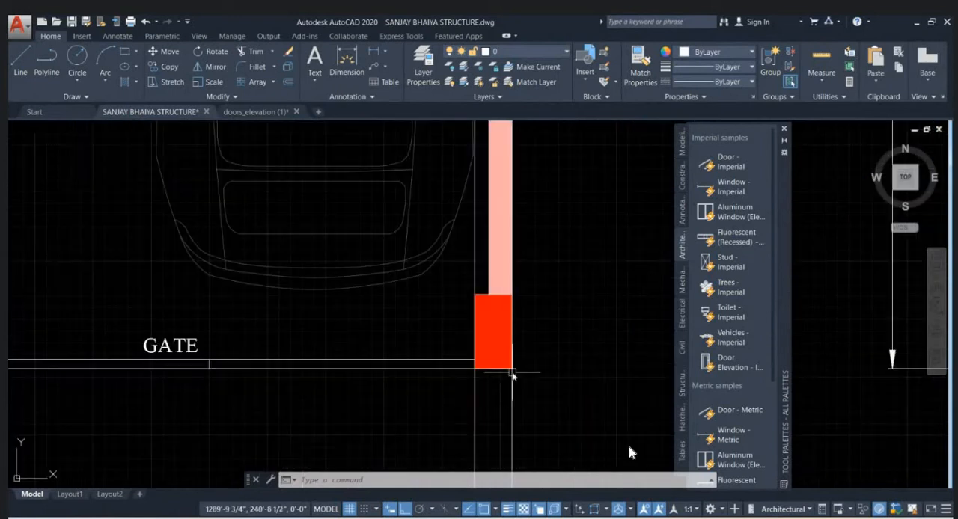
scroll(467, 372, "down", 6)
scroll(446, 230, "up", 2)
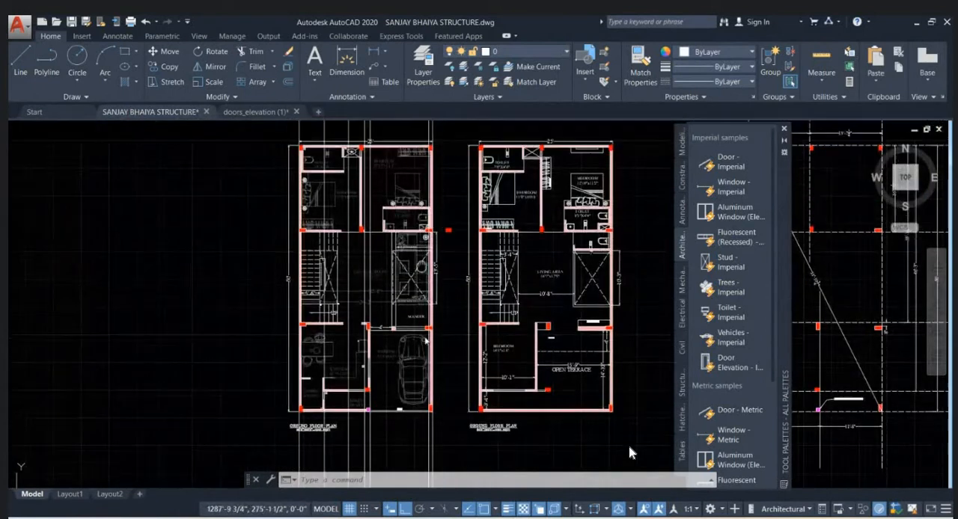
scroll(446, 230, "up", 3)
middle_click_drag(443, 178, 430, 297)
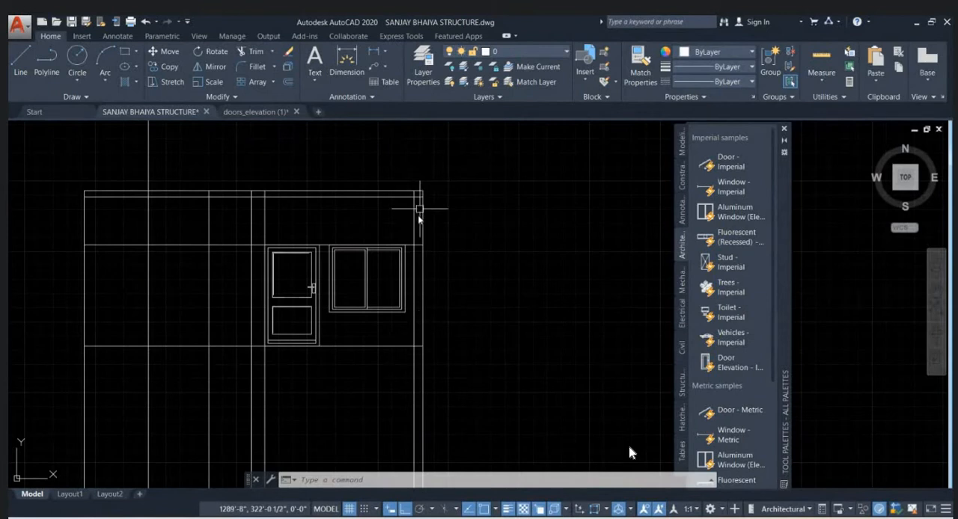
scroll(417, 243, "up", 2)
scroll(418, 252, "down", 2)
middle_click_drag(418, 252, 499, 227)
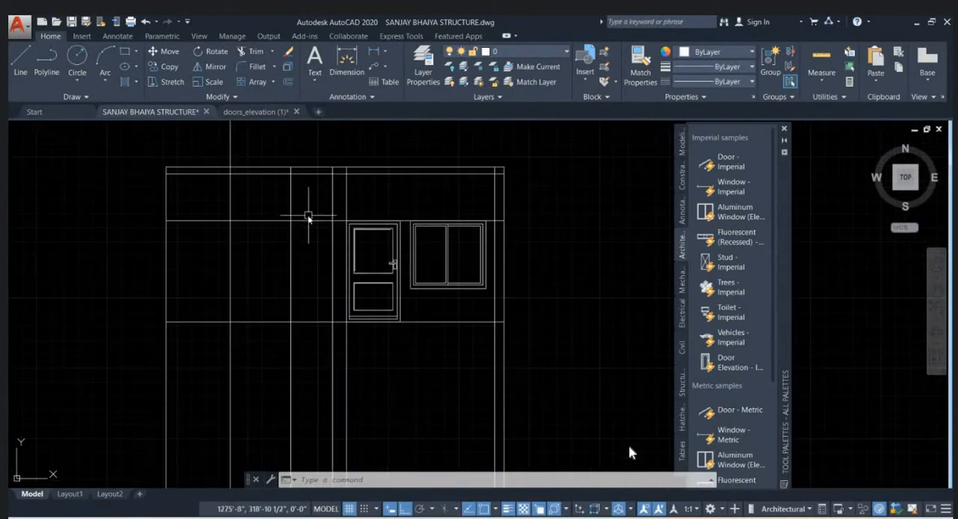
- Trace the two projection lines beside the door down to the ground floor plan to check their match with the kitchen–porch opening
left_click(276, 221)
middle_click_drag(276, 222, 357, 217)
key("Escape")
scroll(393, 235, "up", 2)
key("Escape")
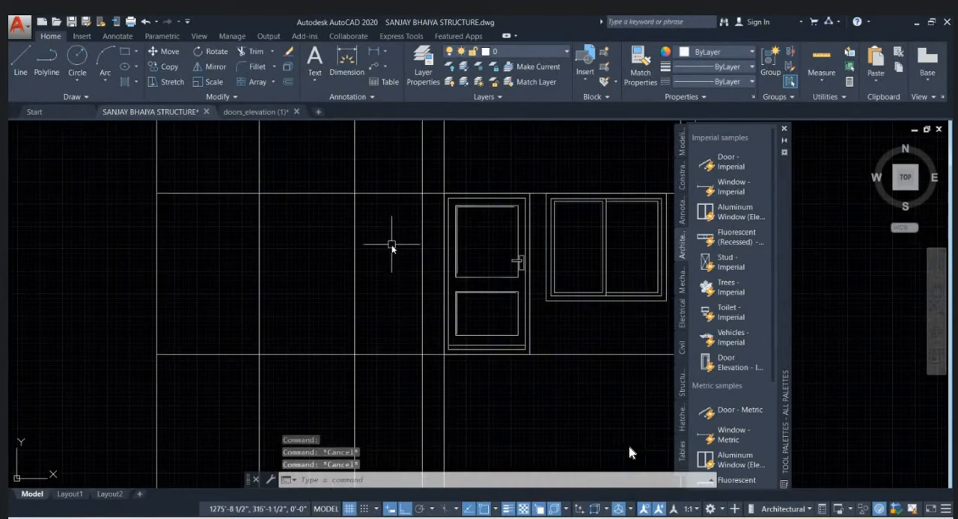
scroll(393, 244, "down", 5)
scroll(396, 349, "up", 6)
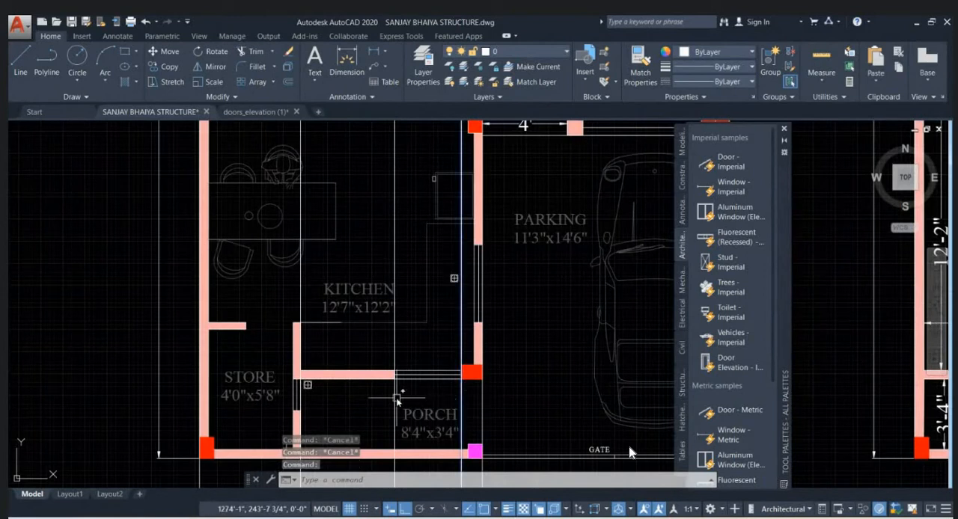
scroll(398, 398, "down", 5)
scroll(441, 291, "up", 3)
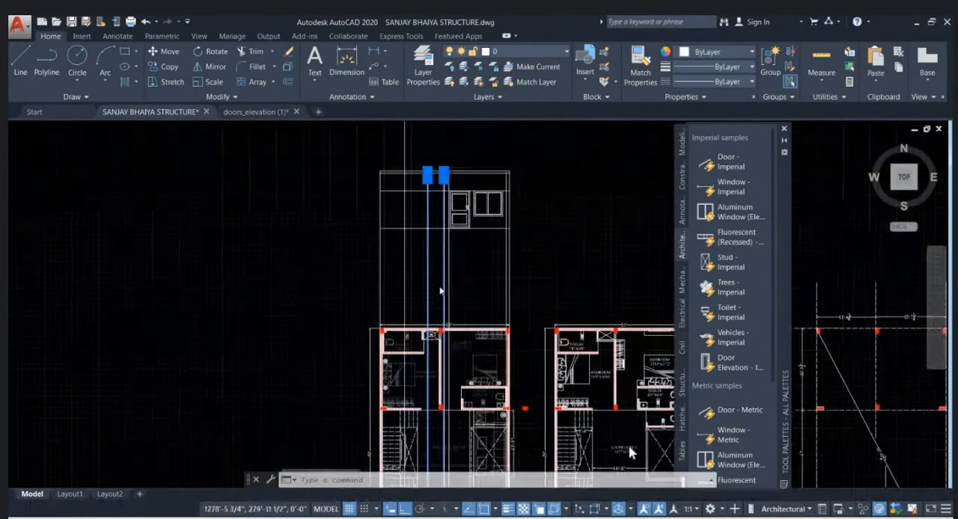
scroll(440, 290, "up", 6)
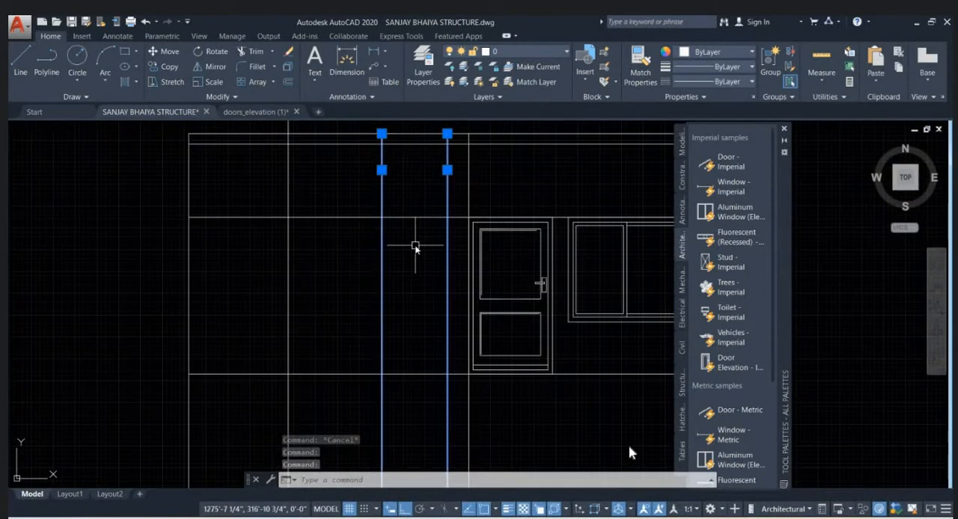
- Try to measure the distance between the two projection lines of the kitchen–porch opening with the DIST command
type("dist")
key("Return")
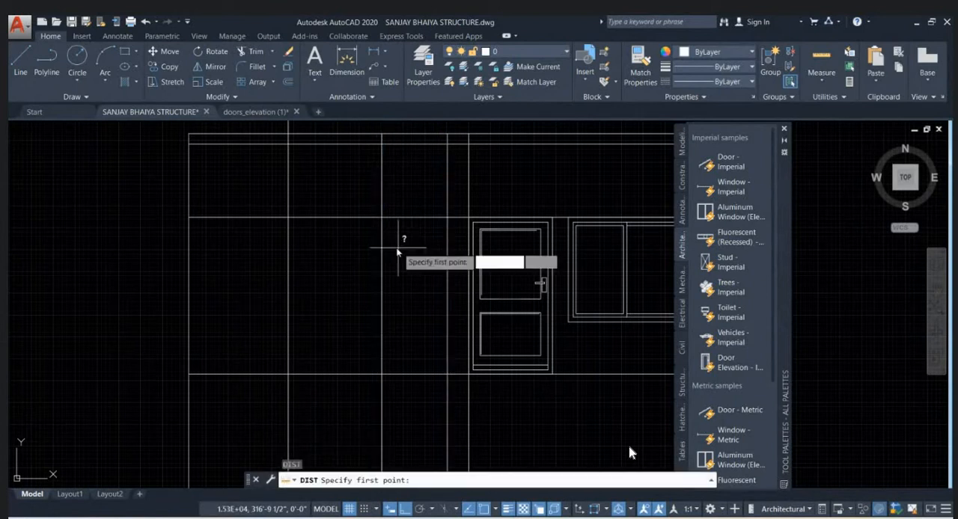
left_click(382, 250)
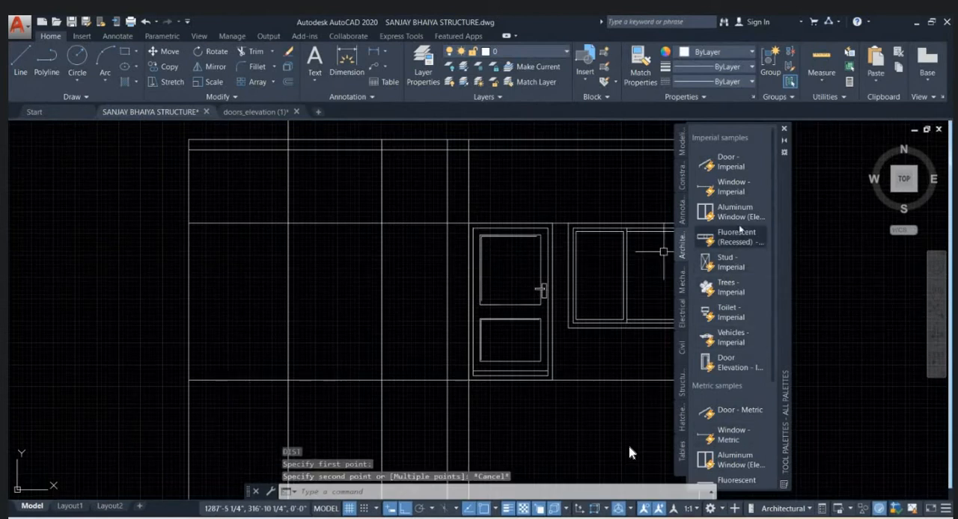
- Insert another imperial Aluminum Window (Elevation) and place its lower left corner where the kitchen–porch opening's left projection line meets the base level line
mouse_move(729, 211)
left_mouse_down()
mouse_move(449, 248)
mouse_move(344, 324)
left_mouse_up()
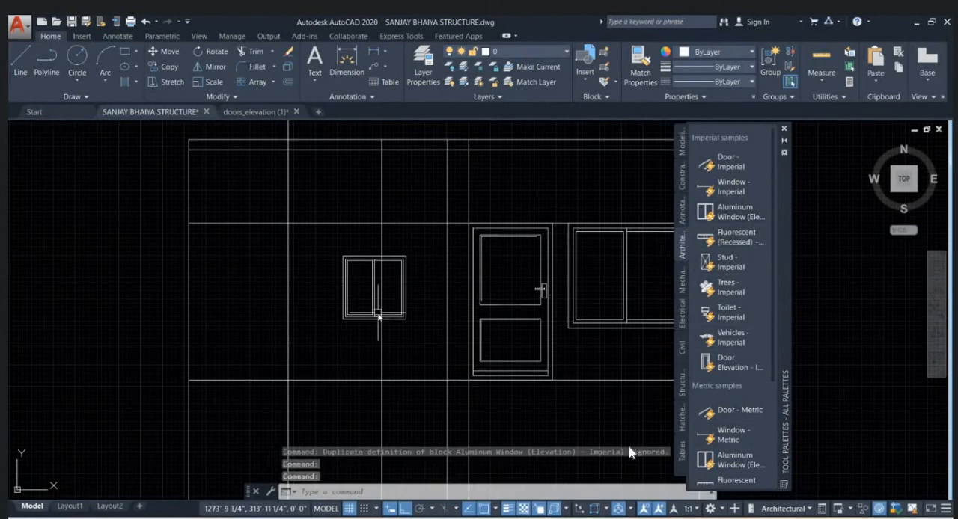
left_click(392, 319)
left_click(342, 320)
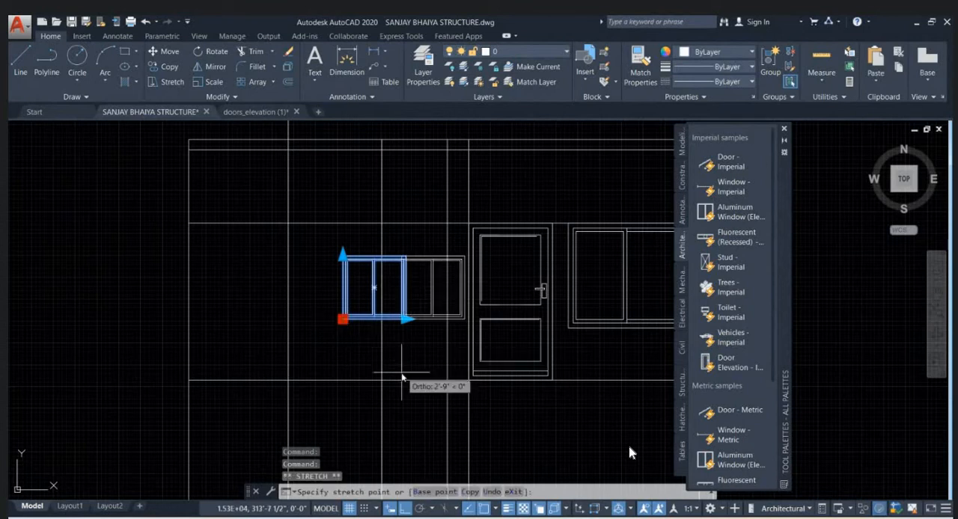
left_click(381, 380)
scroll(416, 374, "up", 2)
scroll(483, 371, "up", 5)
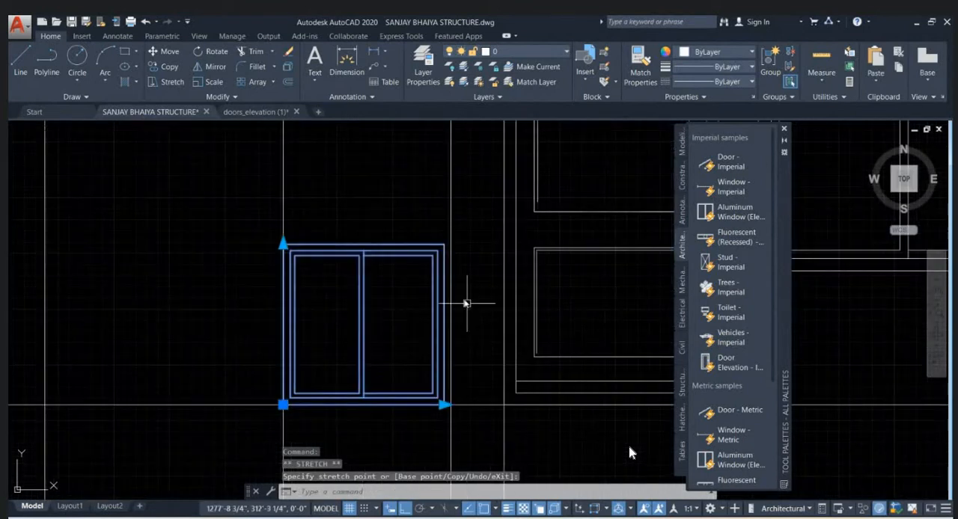
scroll(454, 346, "up", 4)
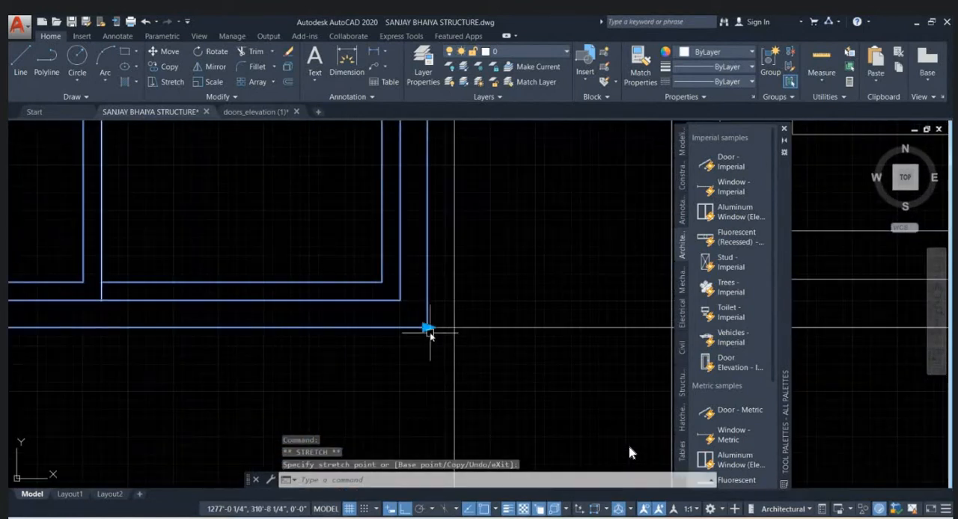
left_click(431, 333)
scroll(450, 329, "down", 2)
scroll(447, 330, "down", 4)
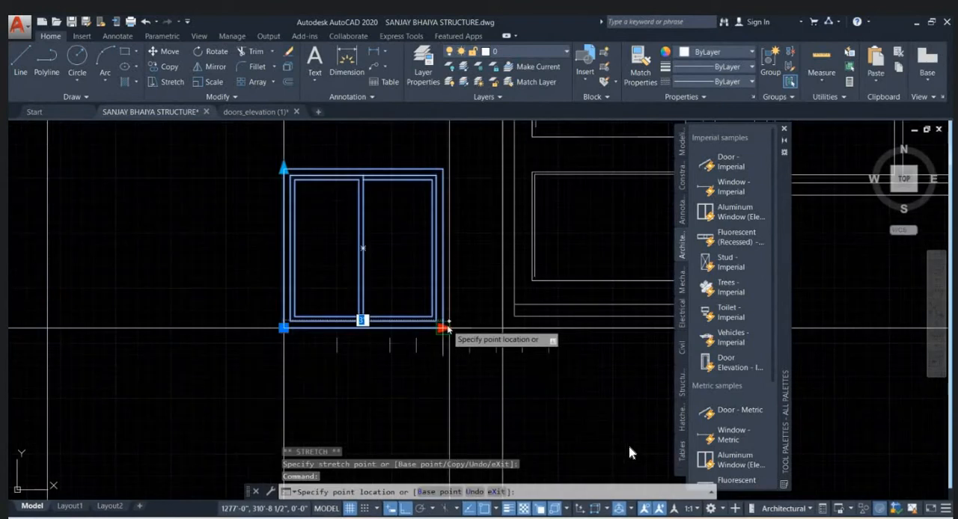
key("Escape")
- Move the new aluminum window up and to the left, clear of the base level line, with Ortho turned off
type("M")
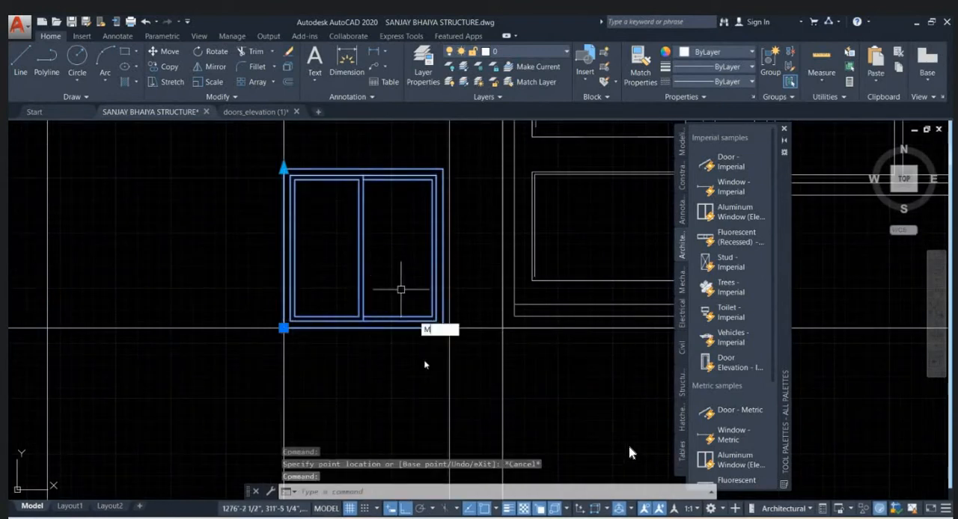
key("Return")
left_click(419, 334)
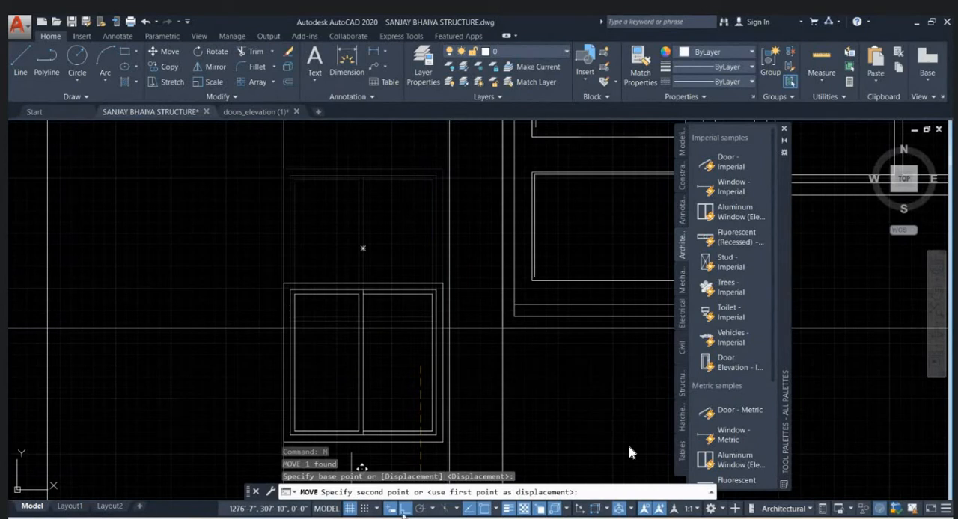
key("F8")
left_click(349, 280)
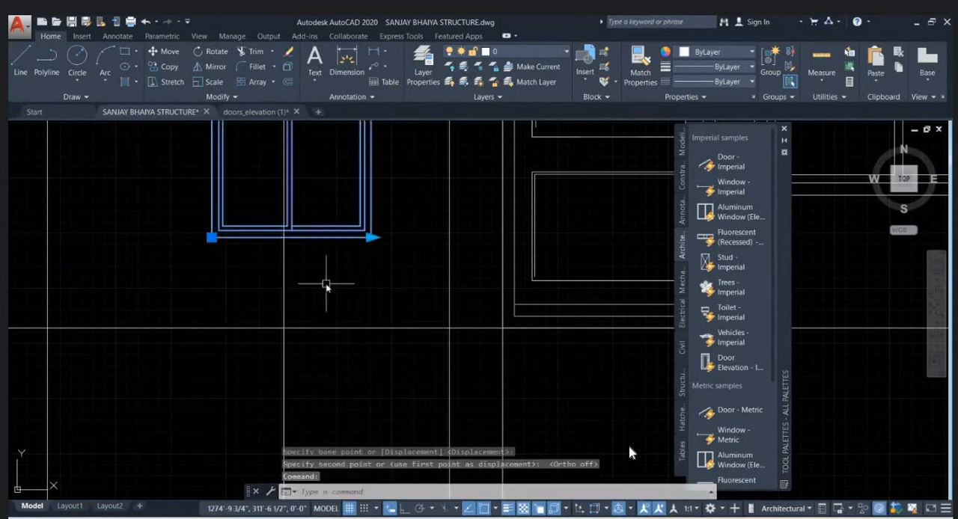
- Align the window's two lower corners to the kitchen–porch opening's projection lines on the base level line, scaling it to the alignment points
type("AL")
key("Return")
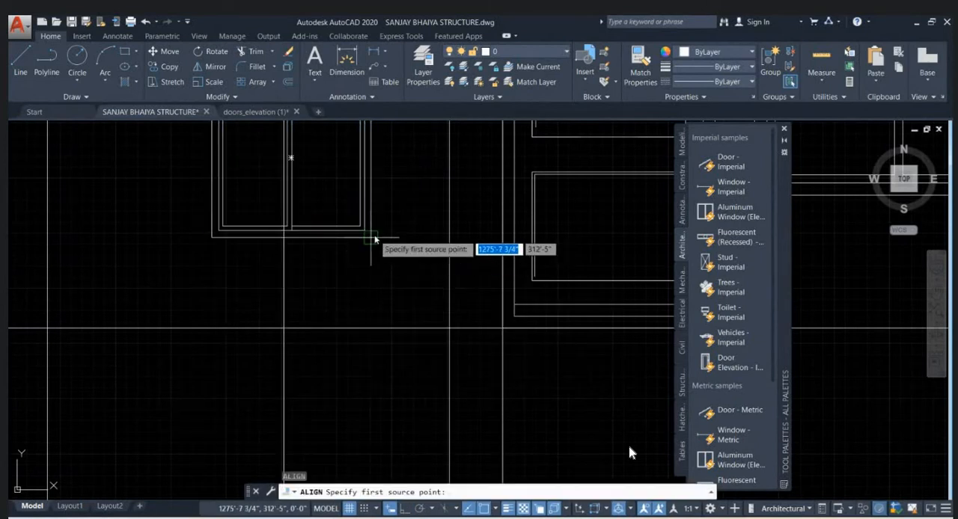
left_click(372, 238)
left_click(449, 328)
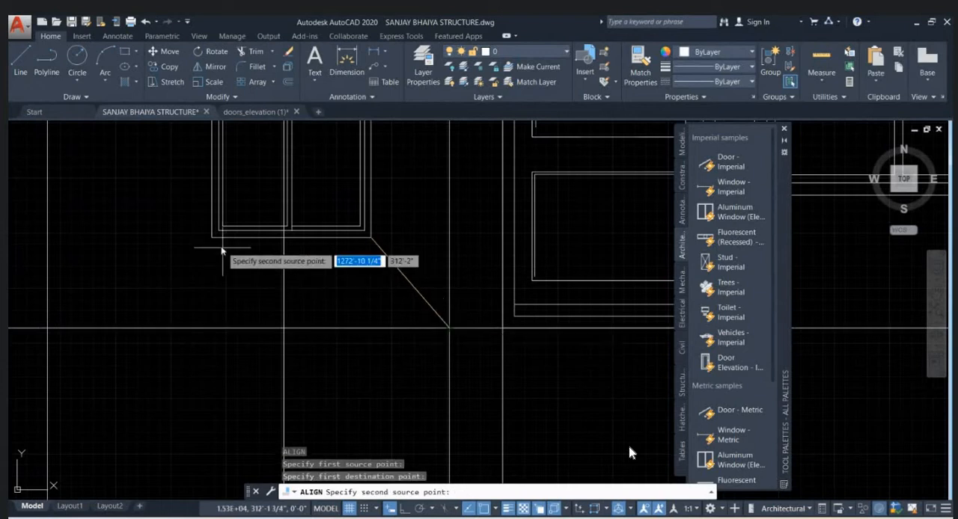
left_click(212, 238)
left_click(284, 327)
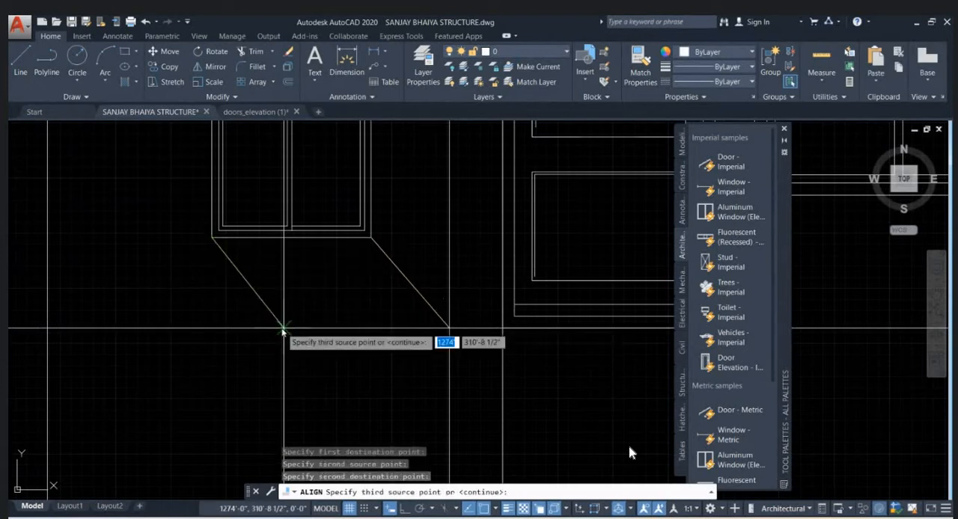
key("Return")
type("Y")
key("Return")
- Move the scaled window straight up so its top edge sits on the lintel line between the two projection lines
scroll(347, 307, "down", 5)
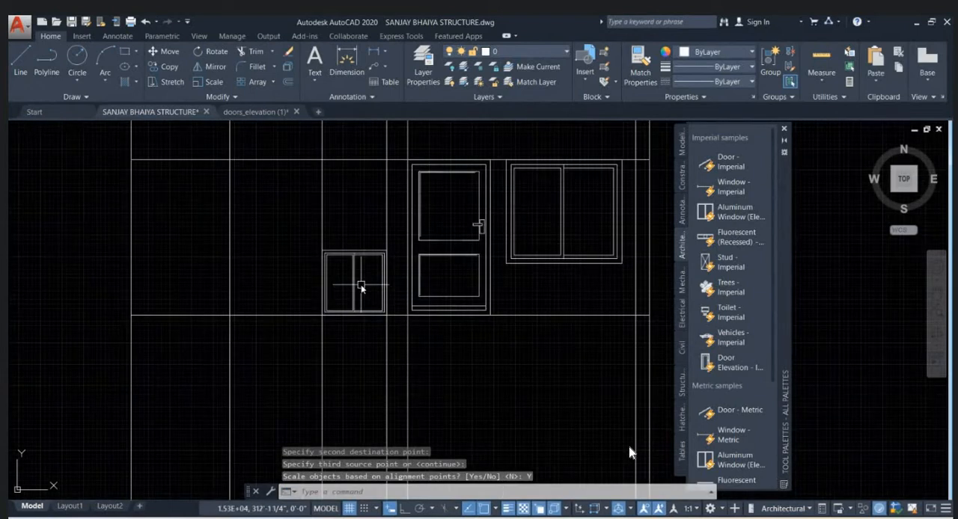
left_click(354, 283)
type("m")
key("Return")
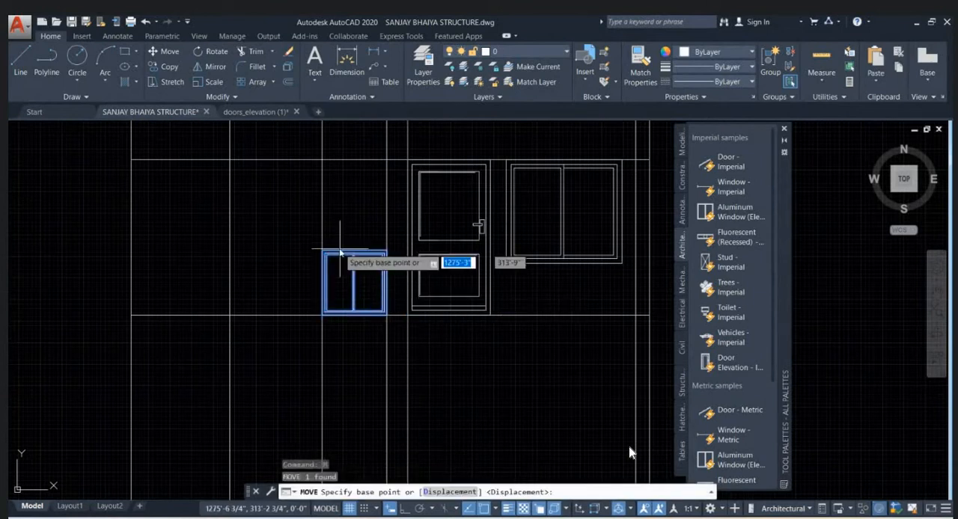
left_click(322, 251)
left_click(318, 162)
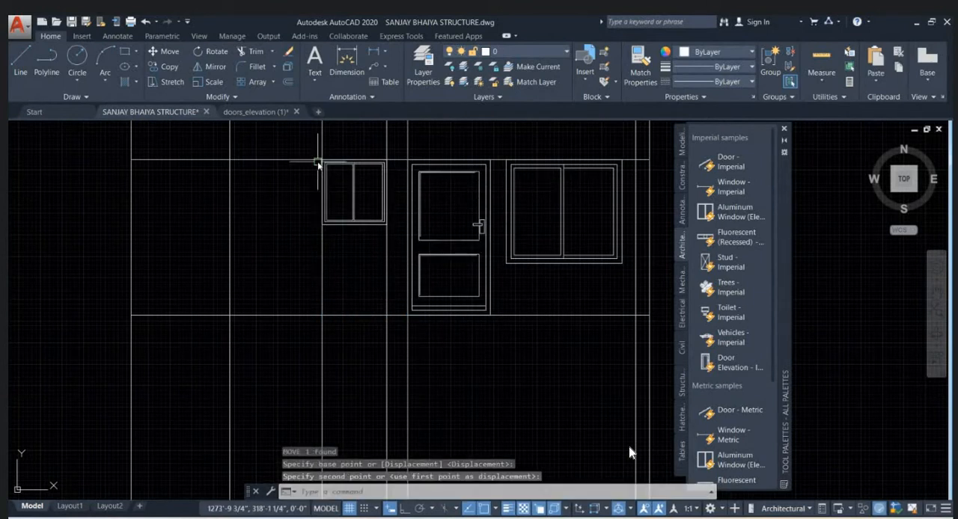
left_click(372, 316)
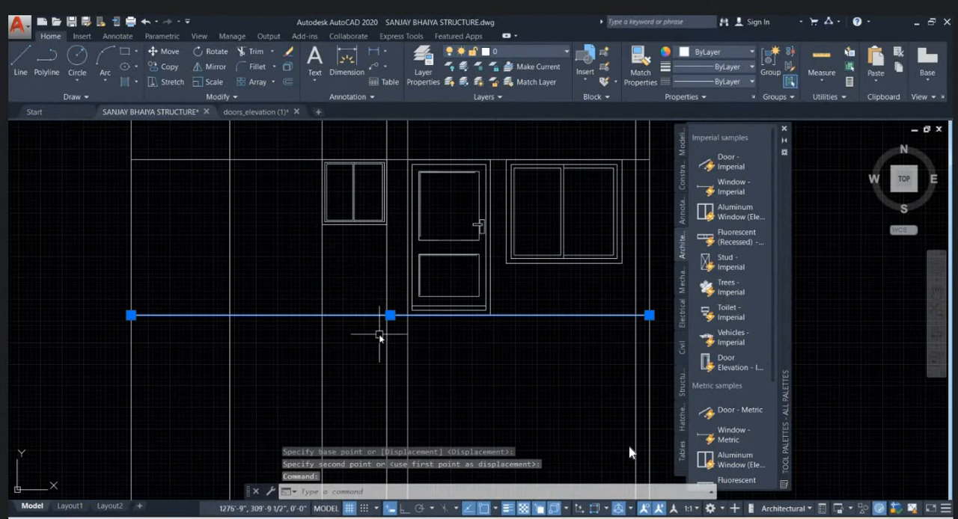
key("Escape")
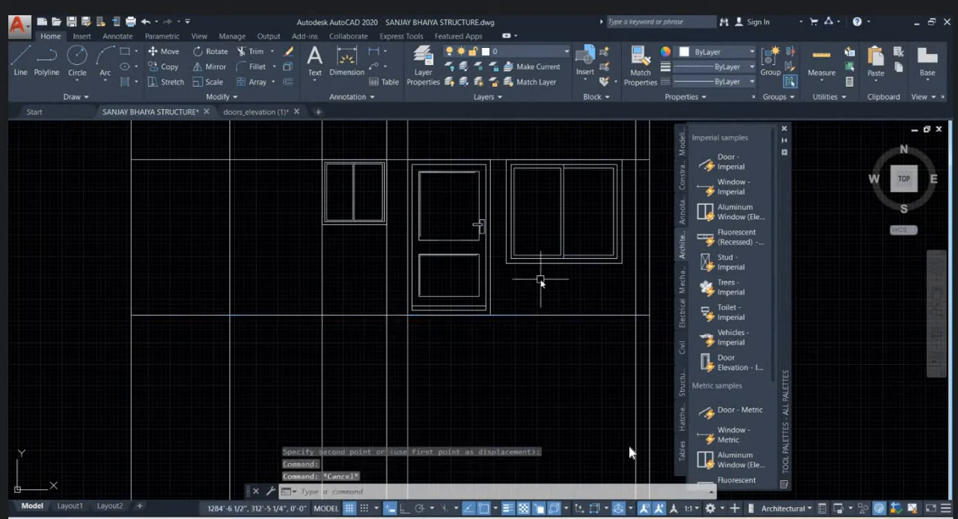
- Draw a horizontal guide line with Ortho on from the larger window's lower left corner across the door to beyond the smaller window
type("l")
key("Return")
left_click(507, 234)
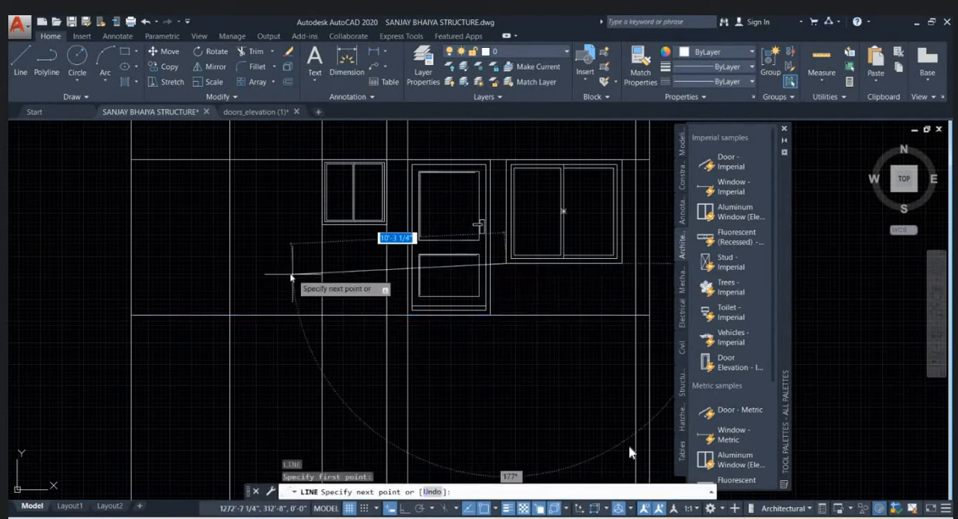
left_click(405, 513)
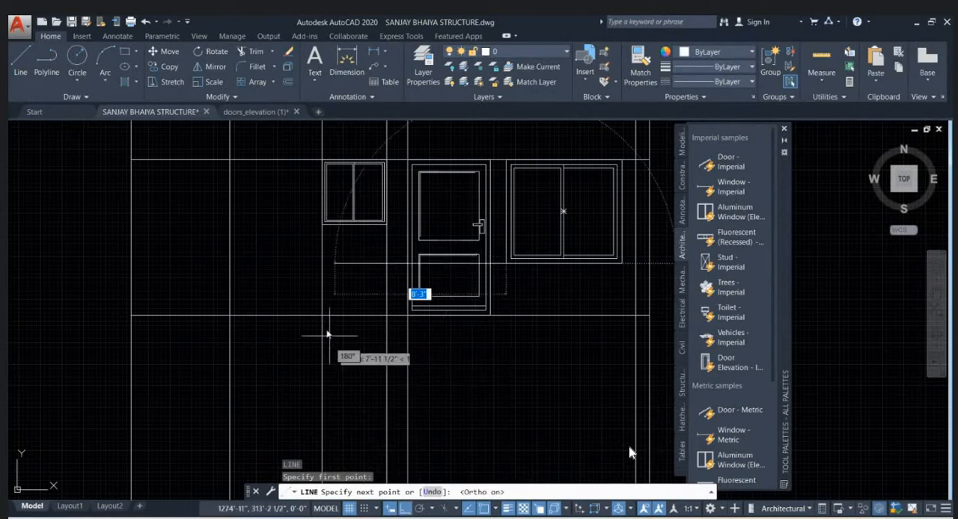
left_click(280, 285)
key("Escape")
- Examine the kitchen–porch opening in the ground floor plan and compare it with the small window in the elevation
scroll(330, 237, "down", 6)
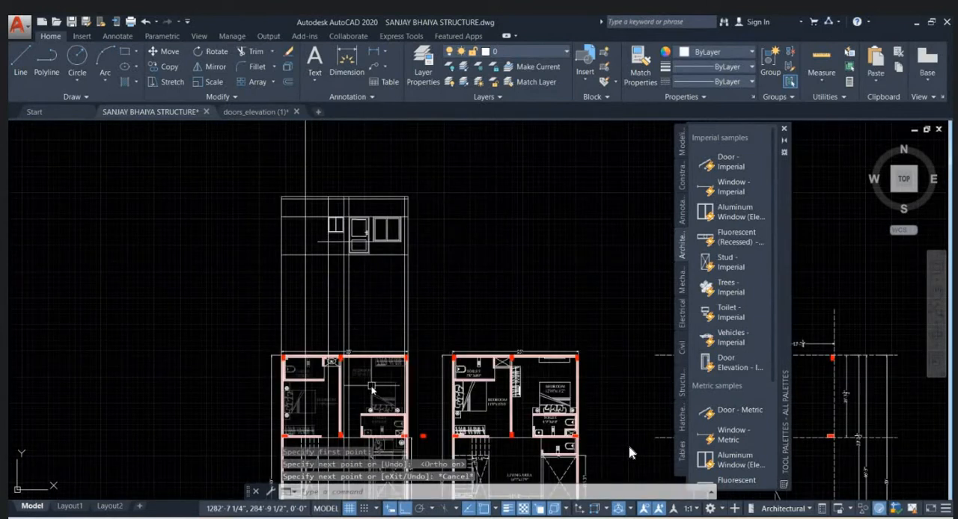
scroll(372, 389, "down", 2)
middle_click_drag(372, 388, 376, 176)
scroll(372, 276, "up", 8)
middle_click_drag(342, 353, 356, 300)
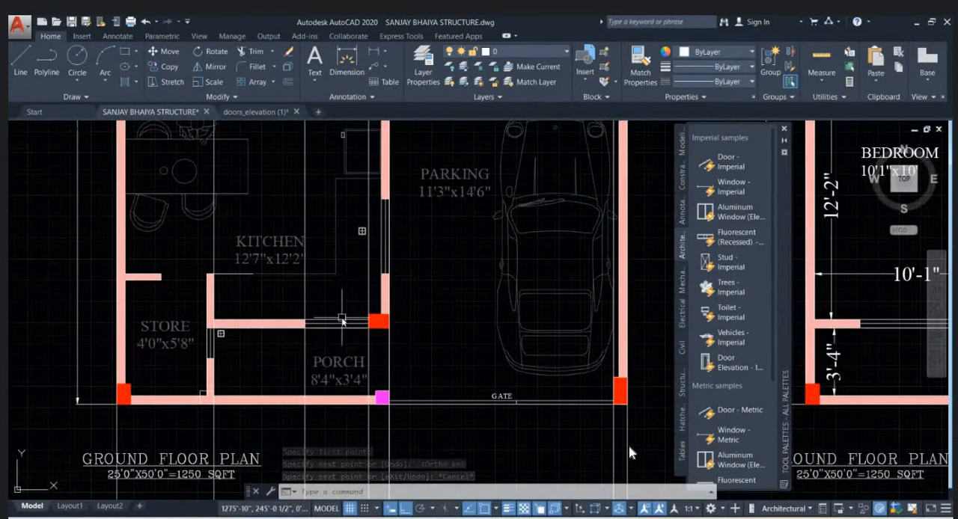
scroll(430, 196, "down", 6)
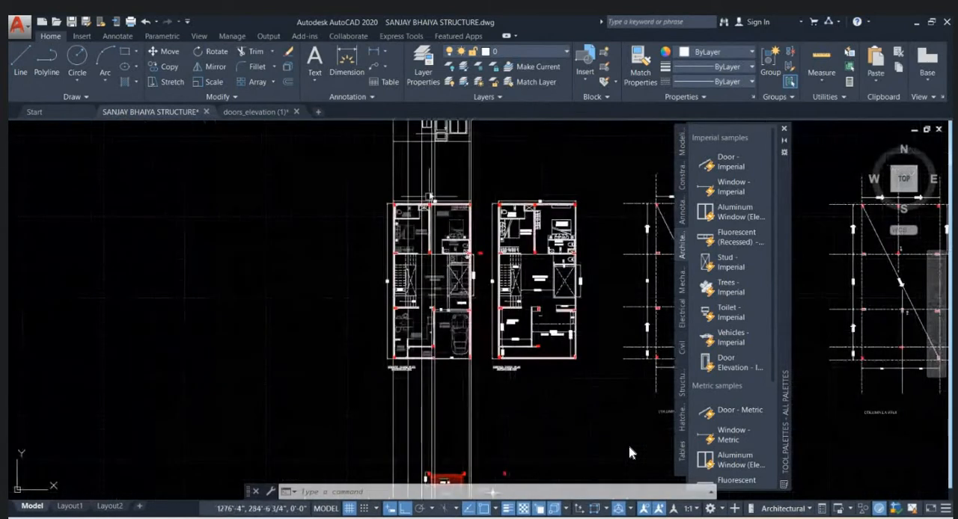
middle_click_drag(430, 196, 430, 307)
scroll(424, 241, "up", 6)
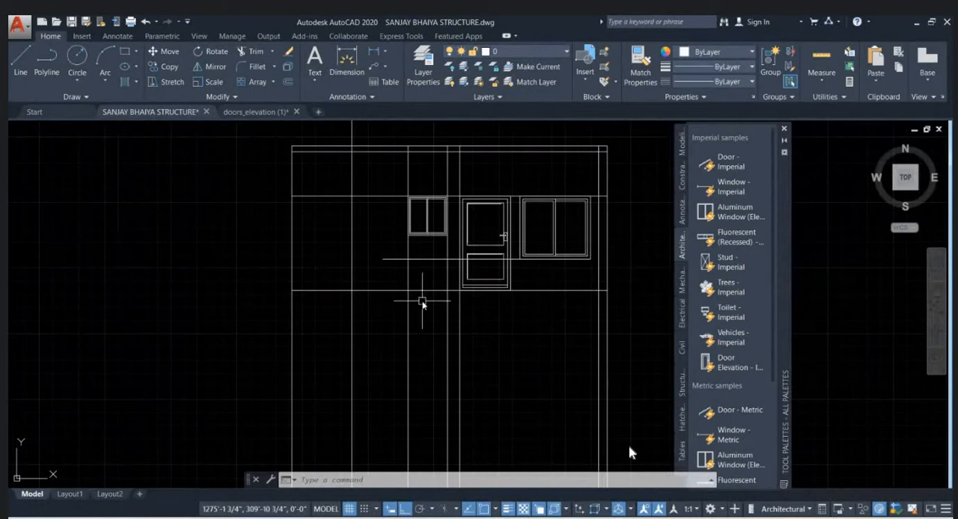
- Offset the elevation's base level line upward by 3'6 as a sill reference line
key("Return")
type("3'6")
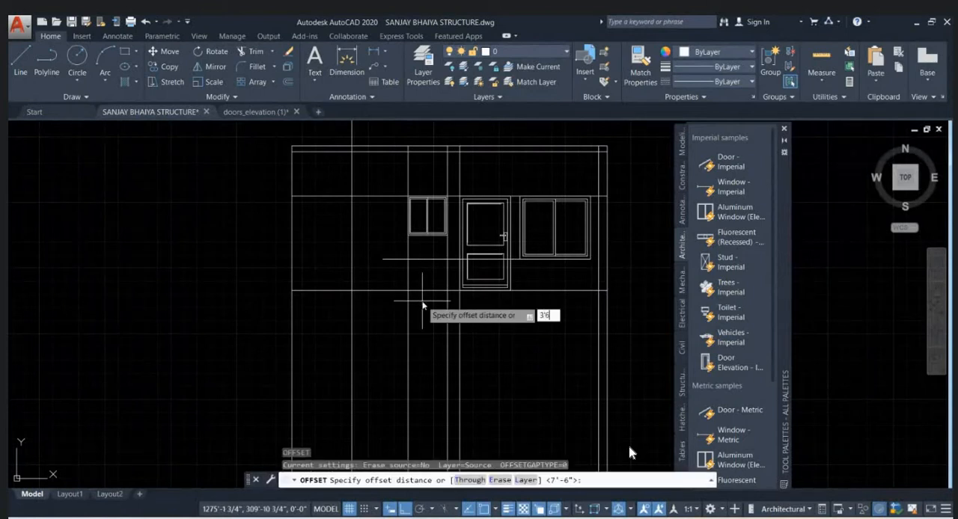
key("Return")
left_click(397, 289)
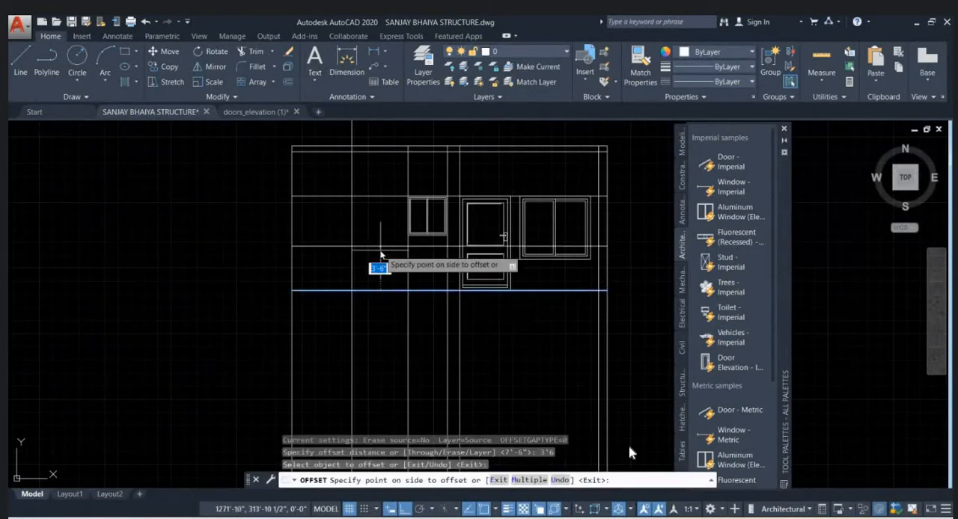
left_click(395, 247)
key("Escape")
- Erase the horizontal guide line drawn from the larger window's lower corner
left_click(397, 258)
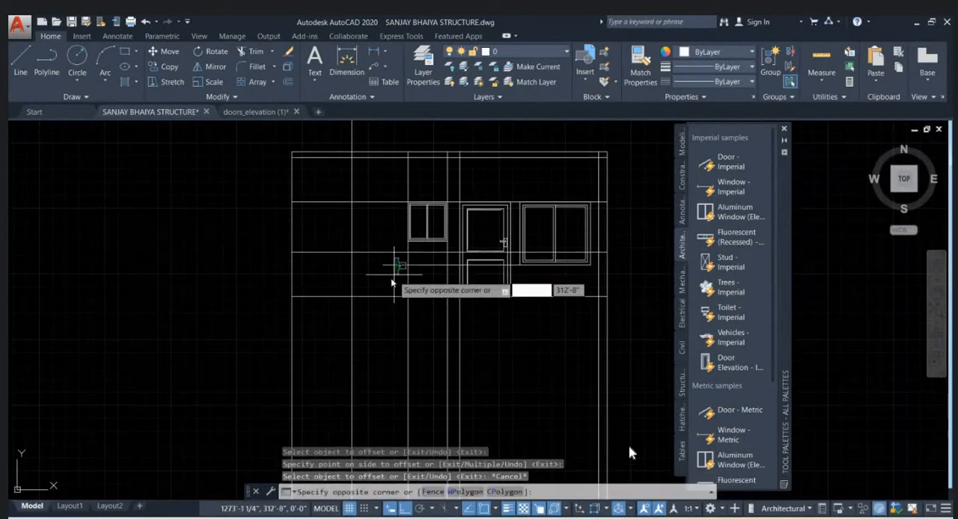
left_click(383, 285)
key("Escape")
- Explode the smaller aluminum window beside the door into separate objects
scroll(435, 229, "up", 5)
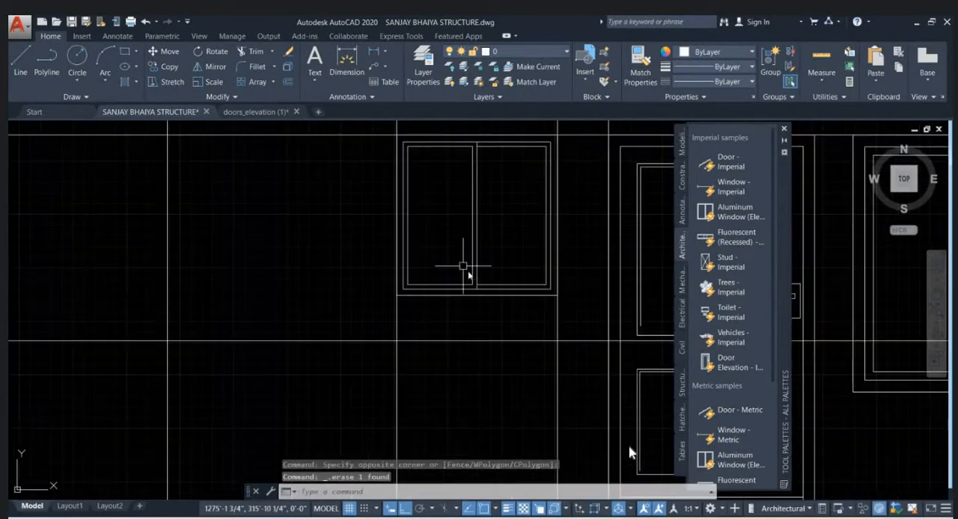
left_click(466, 293)
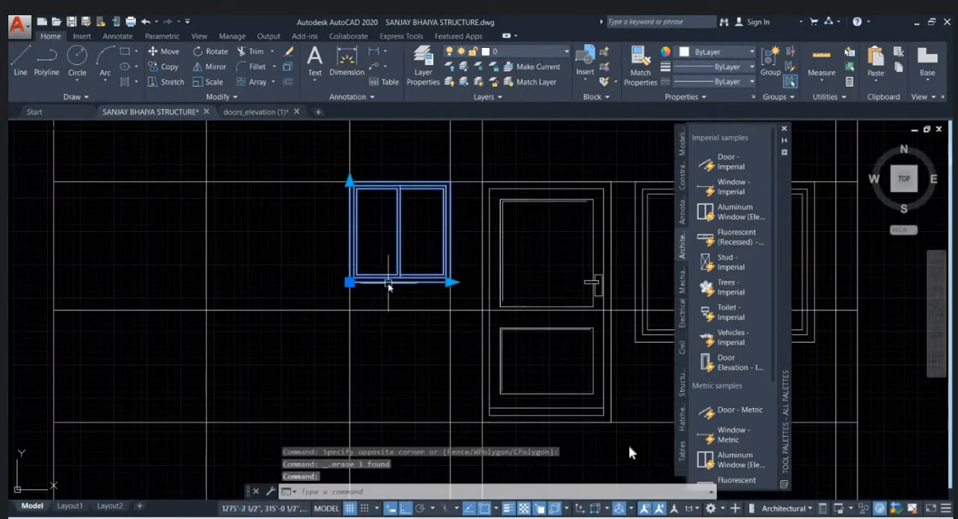
key("Escape")
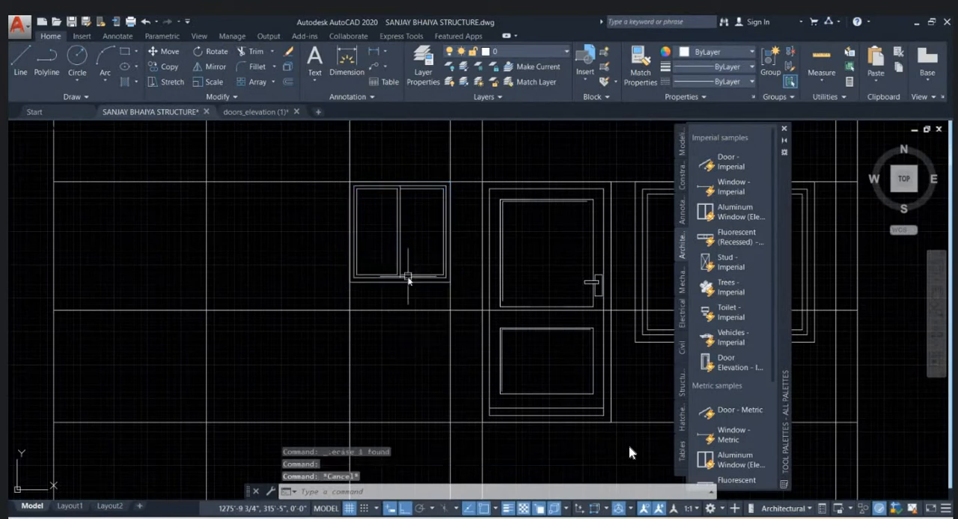
left_click(408, 278)
type("X")
key("Return")
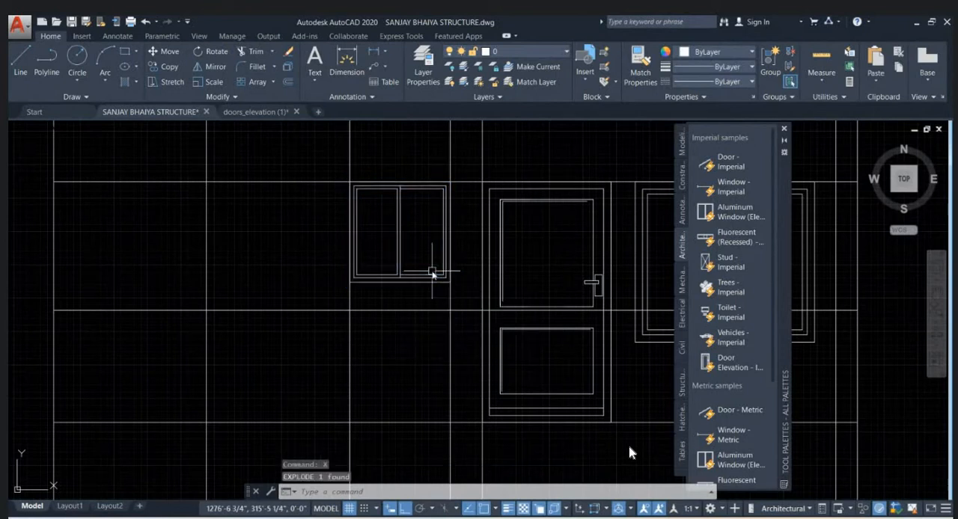
- Stretch the smaller window's bottom edge straight down to the sill reference line
type("S")
key("Return")
left_click(461, 266)
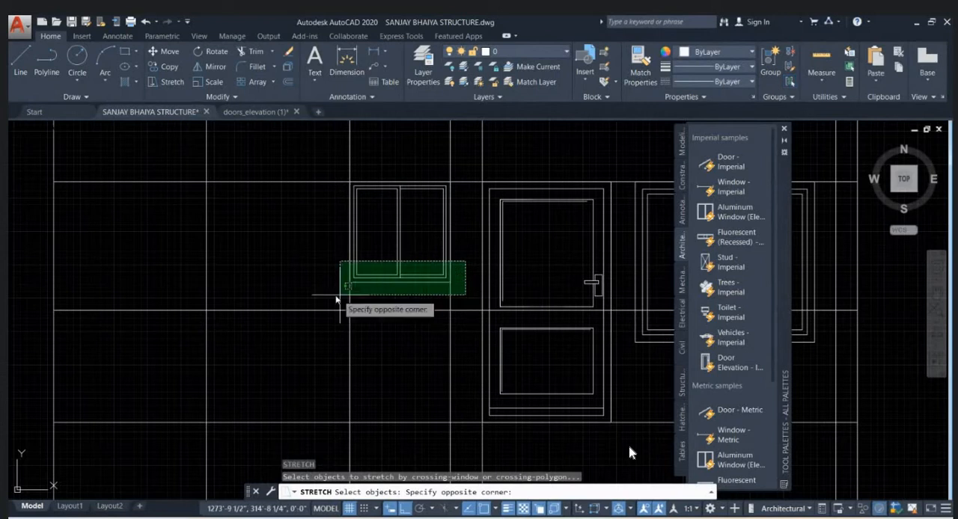
left_click(339, 298)
key("Return")
left_click(401, 283)
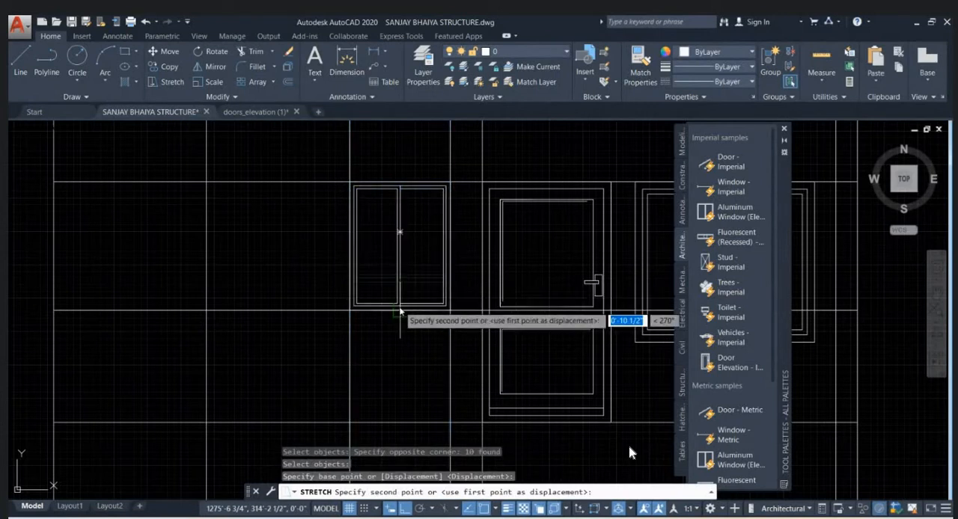
left_click(401, 311)
- Erase the horizontal sill reference line crossing the elevation
scroll(378, 273, "down", 4)
left_click(367, 285)
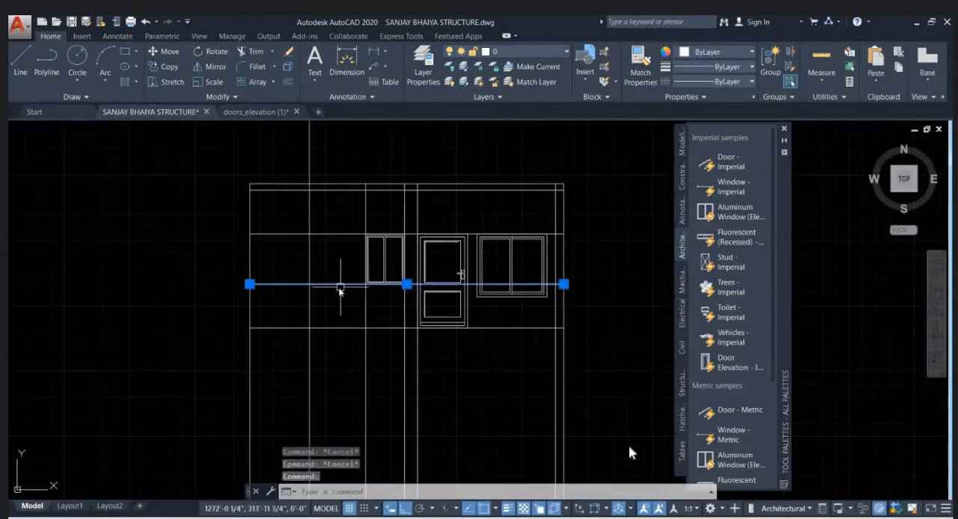
key("Delete")
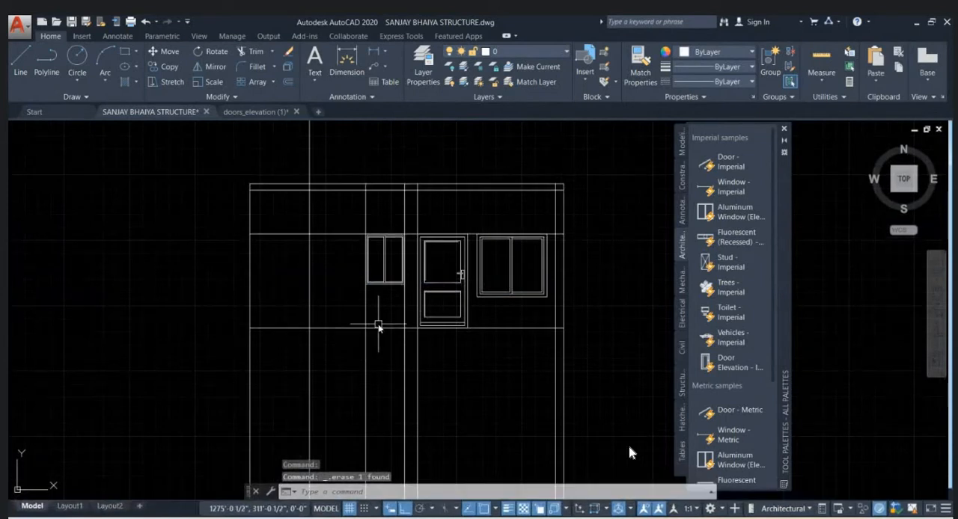
- Erase the two vertical projection lines at the sides of the kitchen–porch opening, picking them in the ground floor plan
scroll(390, 269, "up", 2)
scroll(385, 277, "down", 5)
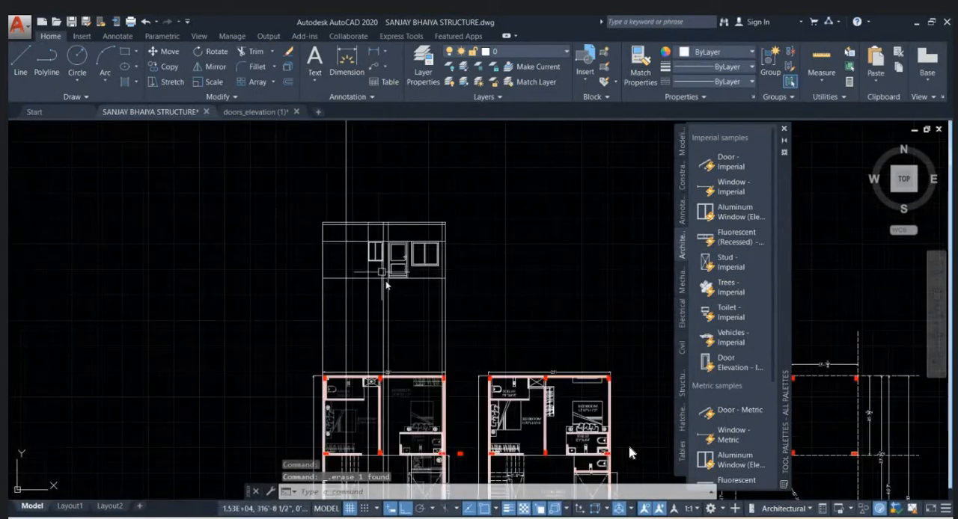
middle_click_drag(395, 395, 394, 224)
scroll(255, 402, "up", 5)
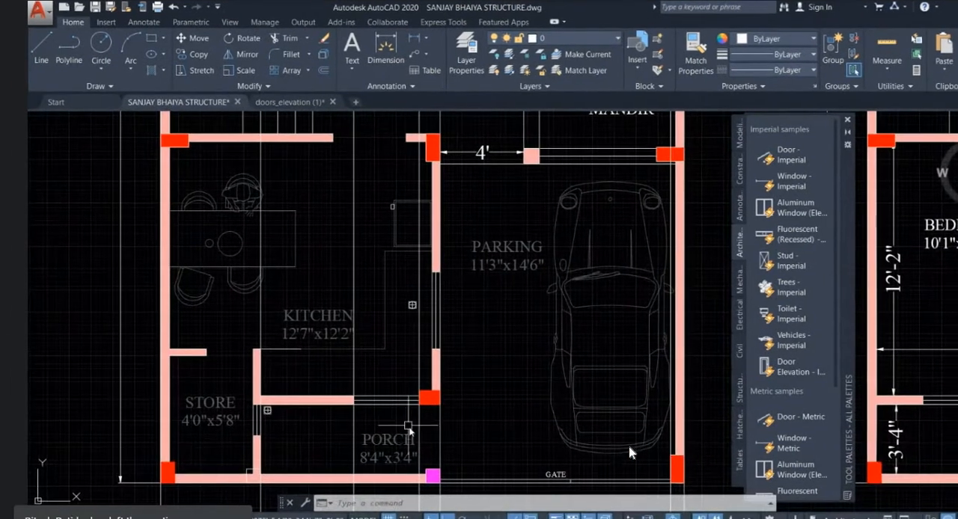
scroll(366, 413, "up", 3)
left_click(434, 411)
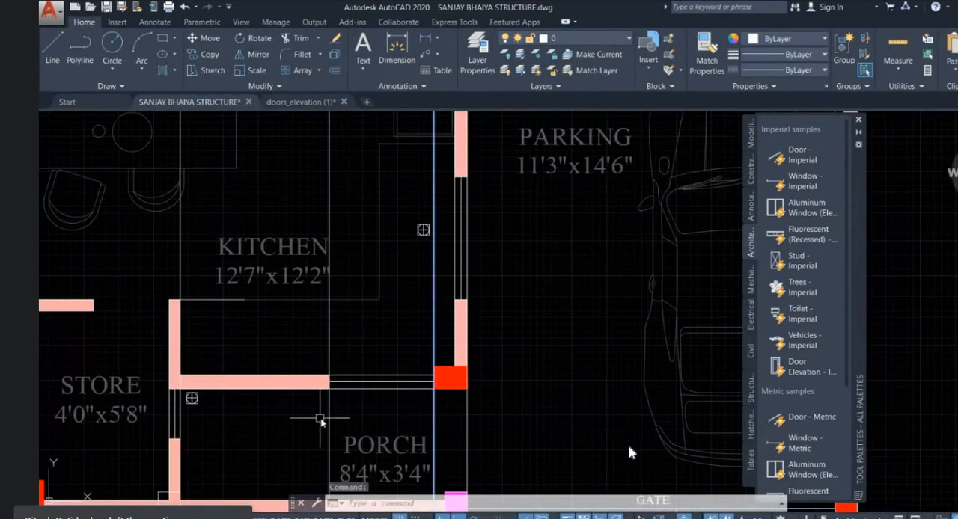
left_click(335, 421)
left_click(324, 416)
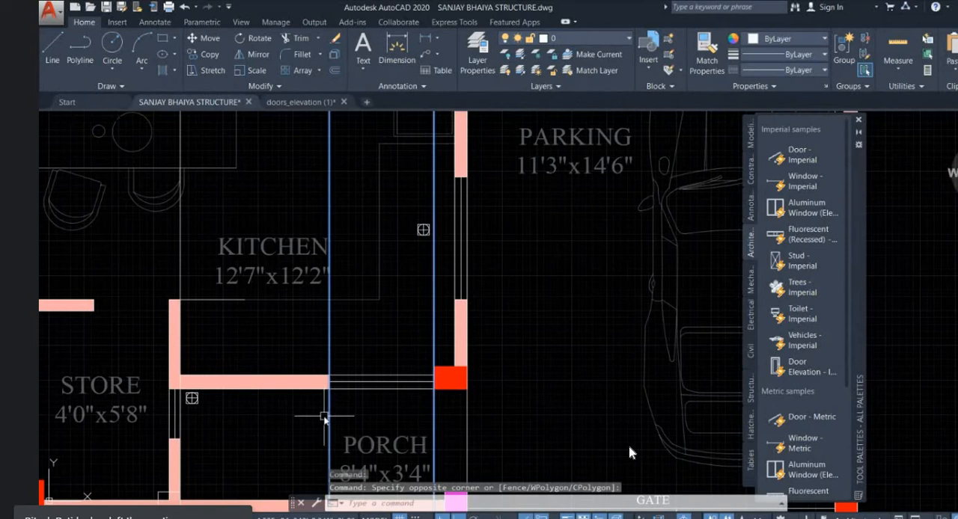
key("Delete")
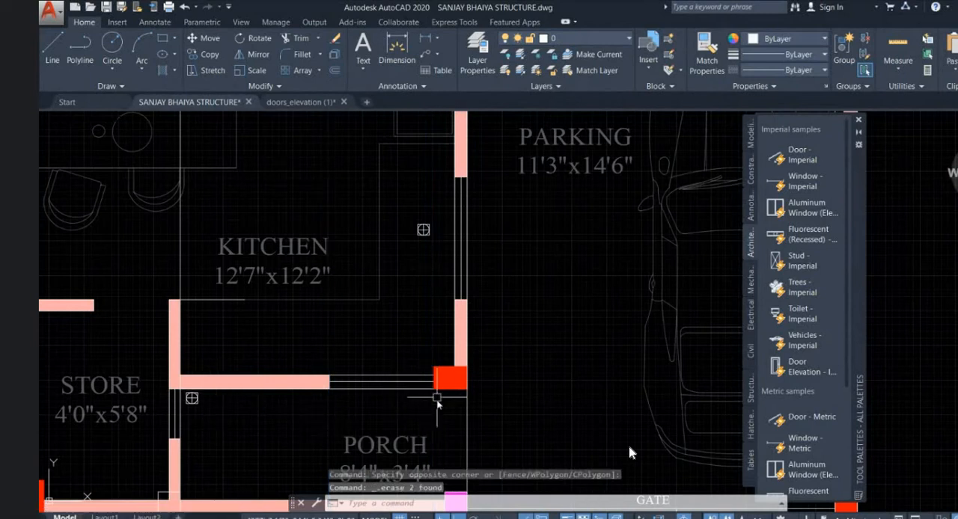
scroll(463, 396, "down", 10)
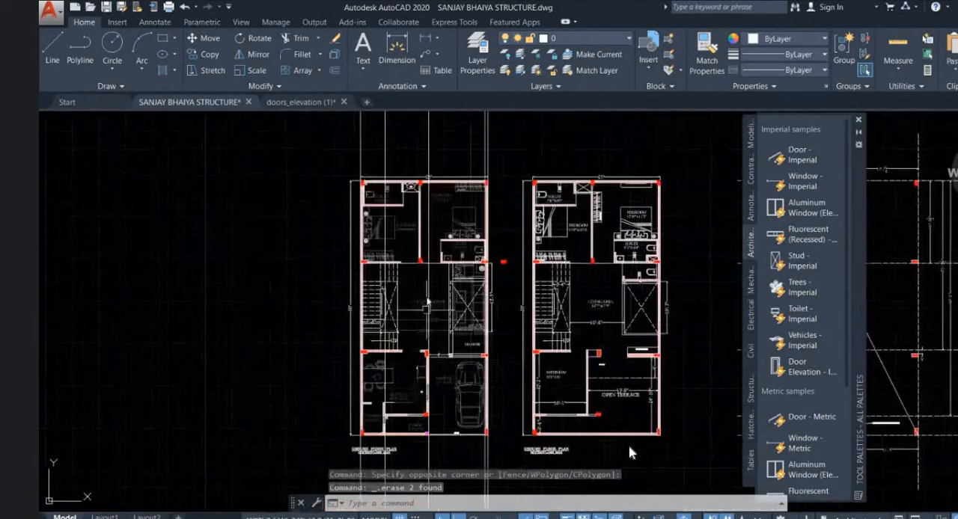
scroll(413, 253, "up", 4)
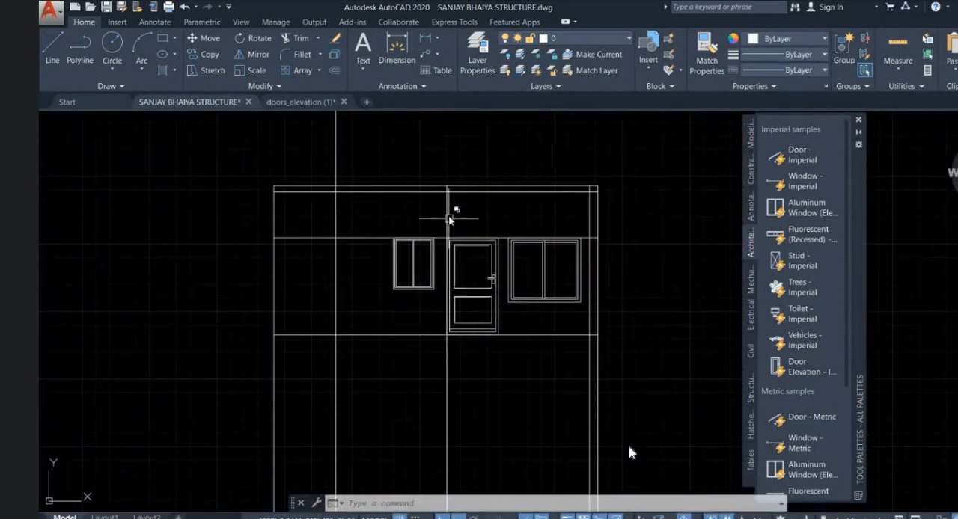
- Trace the vertical projection line along the porch's parking-side edge from the ground floor plan up to the elevation
scroll(448, 189, "down", 6)
scroll(458, 273, "up", 3)
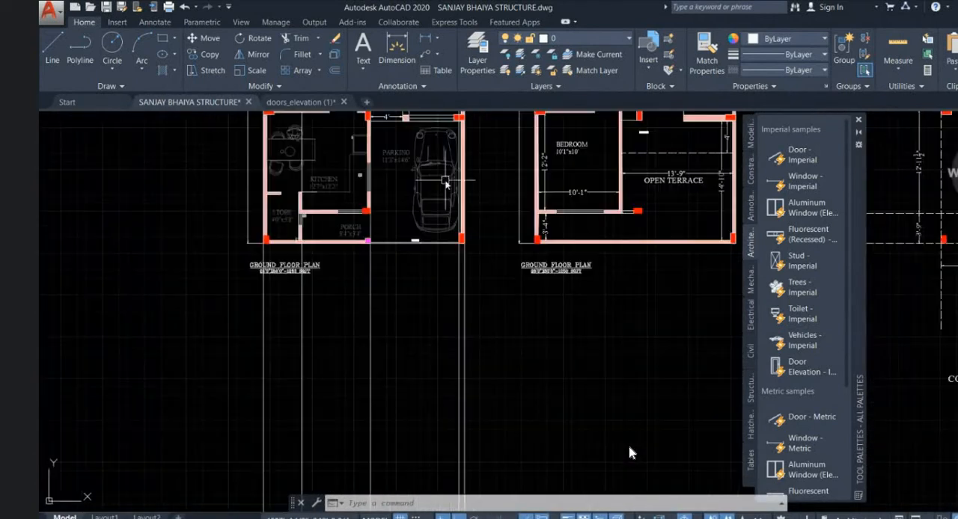
scroll(450, 287, "up", 4)
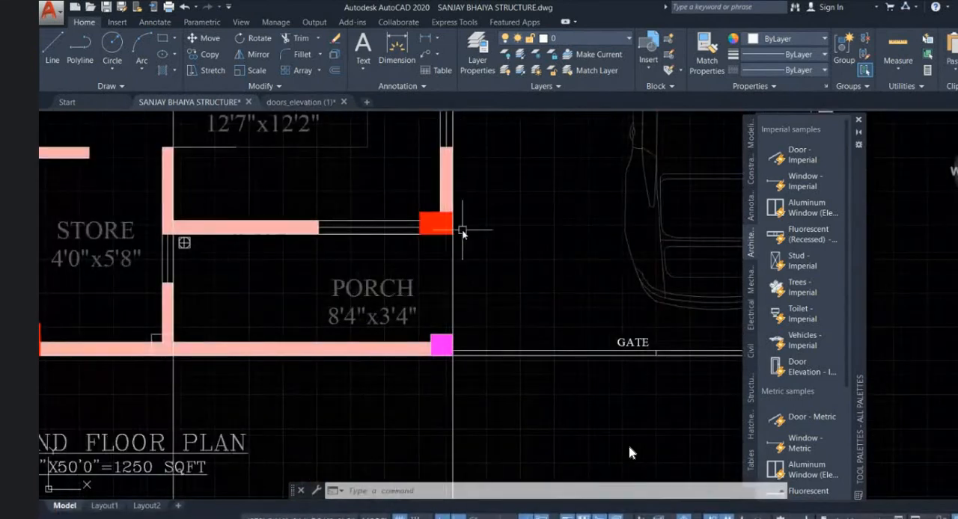
scroll(417, 358, "down", 4)
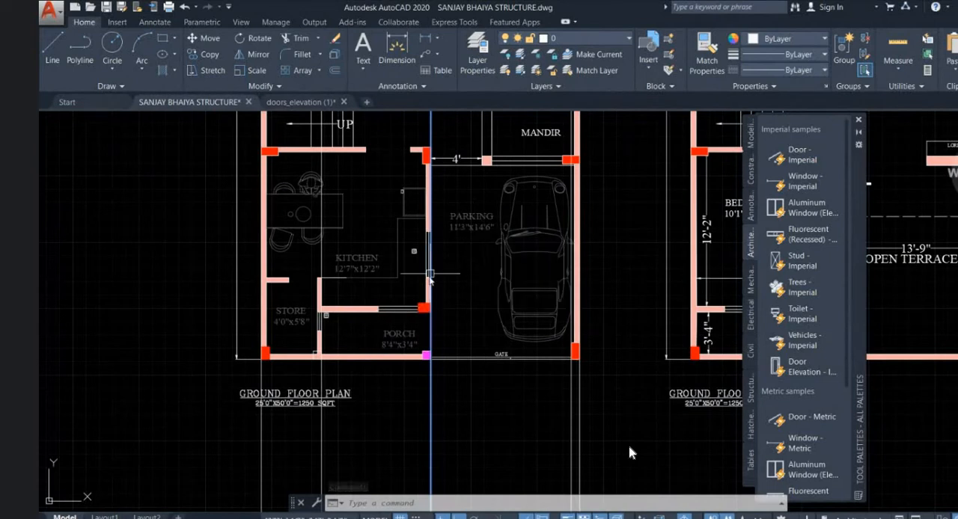
scroll(458, 438, "down", 10)
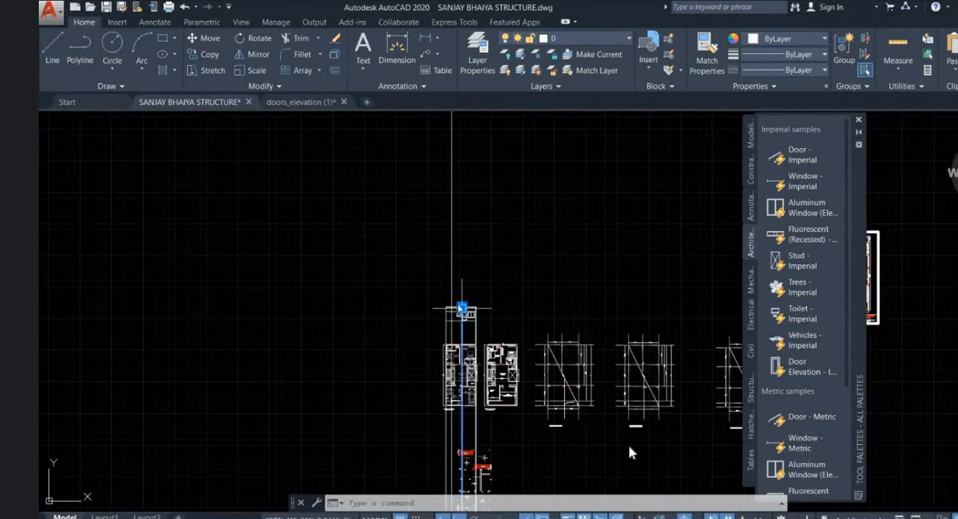
scroll(461, 301, "up", 10)
scroll(449, 262, "up", 4)
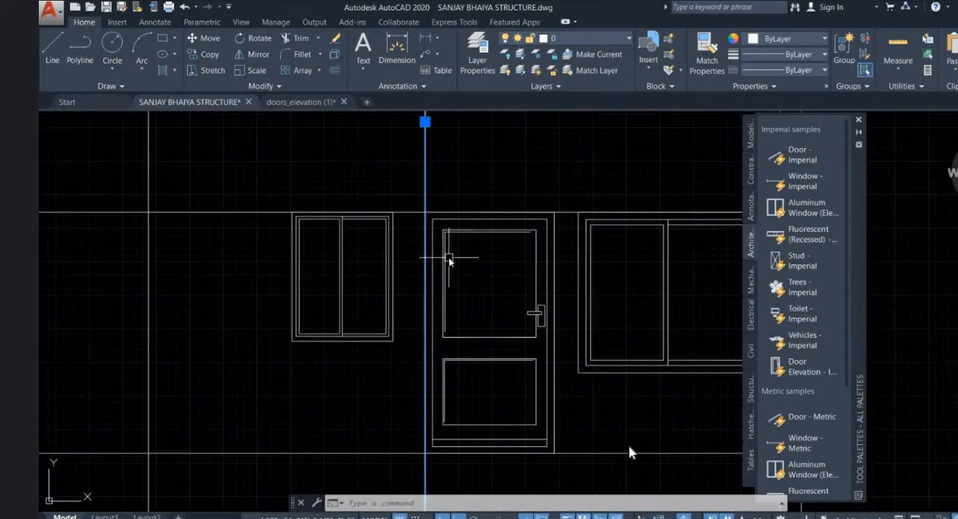
scroll(449, 260, "down", 2)
key("Escape")
key("Escape")
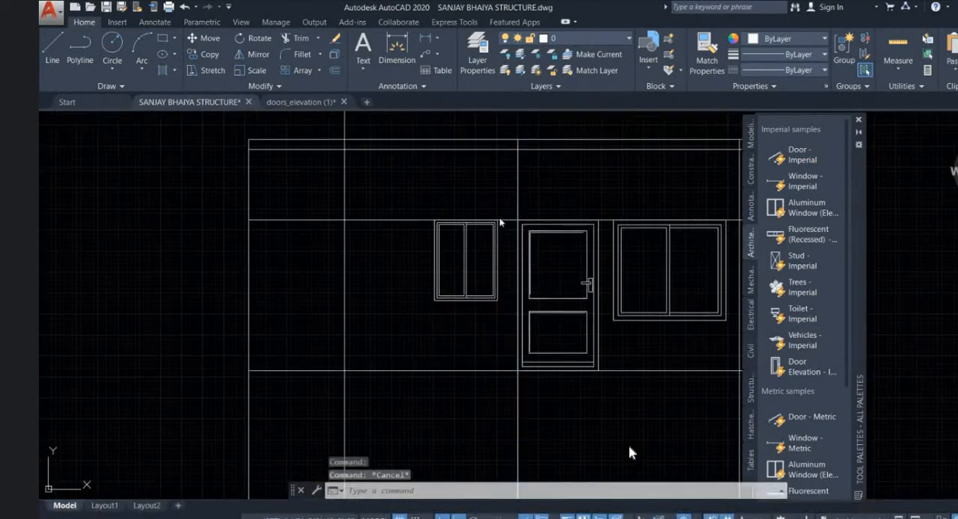
- Erase the horizontal lintel reference line running across the tops of the door and windows in the elevation
left_click(386, 230)
left_click(378, 276)
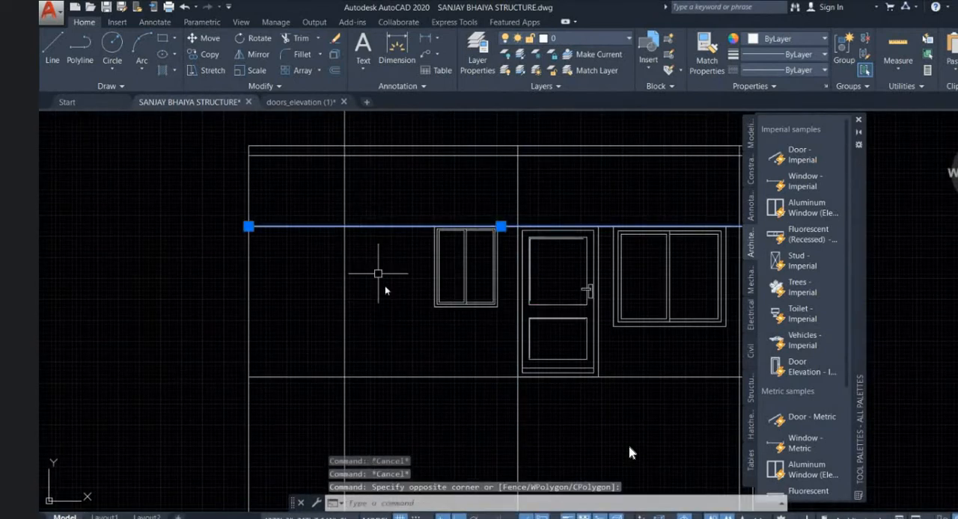
key("Delete")
- Compare the porch and gate side of the ground floor plan with the elevation above it
scroll(387, 283, "down", 4)
scroll(449, 262, "up", 2)
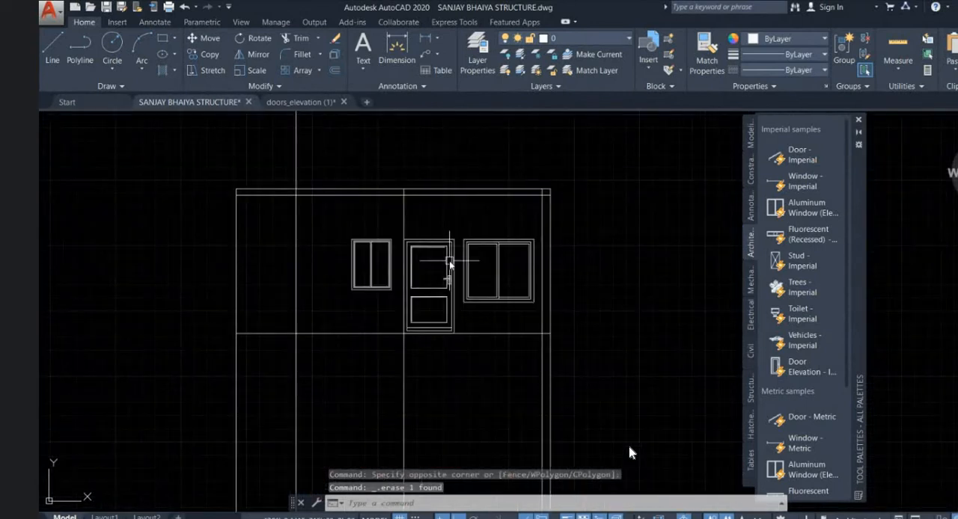
scroll(449, 262, "down", 5)
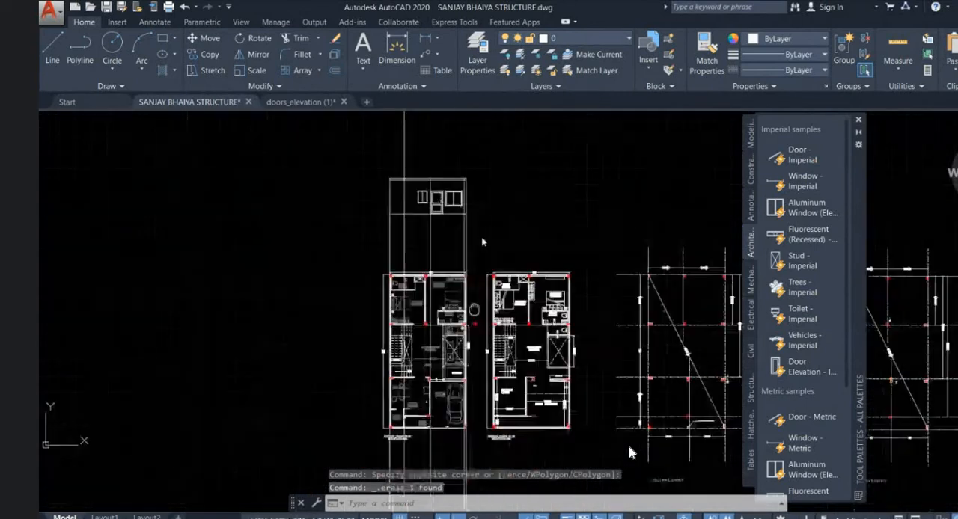
scroll(412, 276, "up", 5)
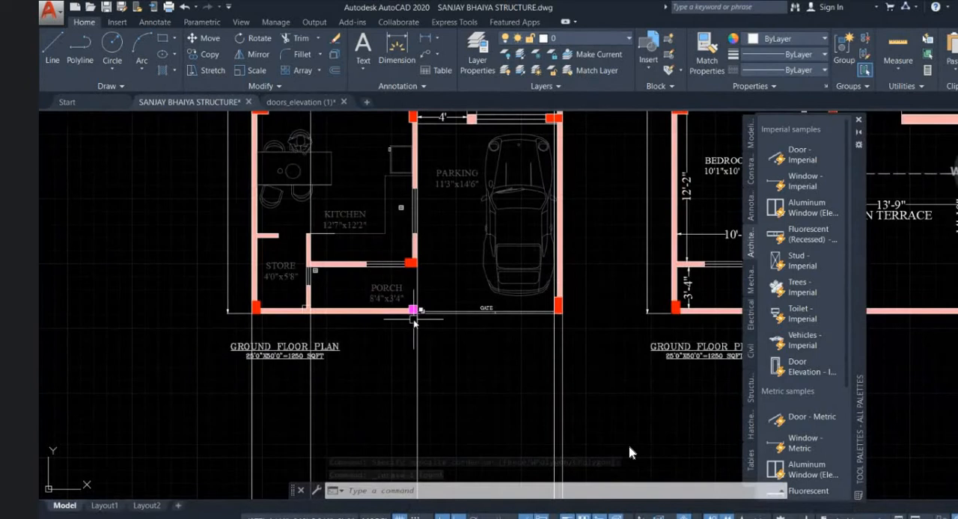
scroll(414, 320, "up", 2)
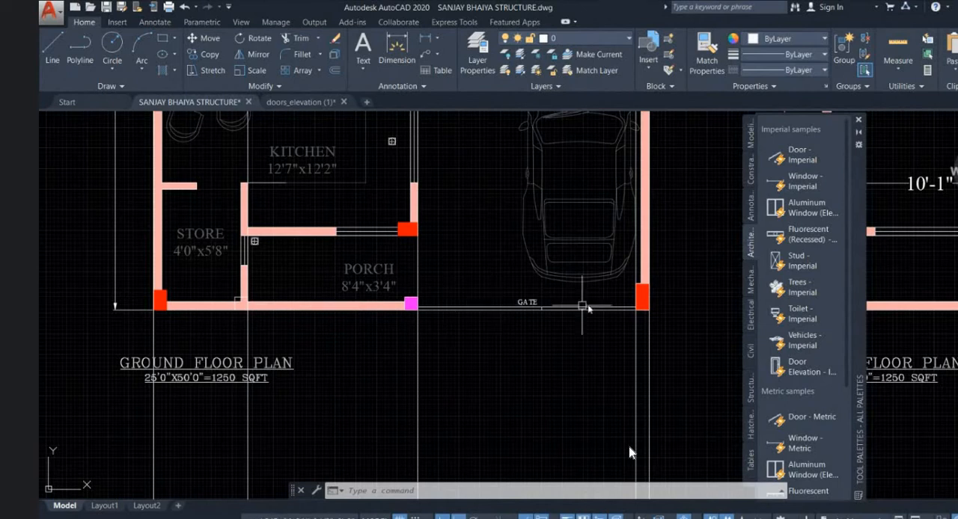
scroll(418, 375, "down", 6)
middle_click_drag(377, 162, 384, 275)
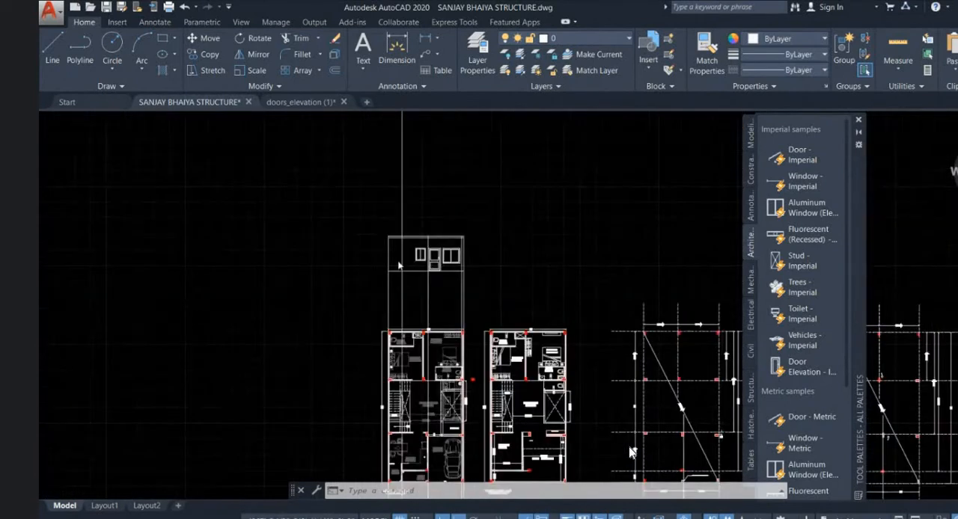
scroll(398, 262, "up", 6)
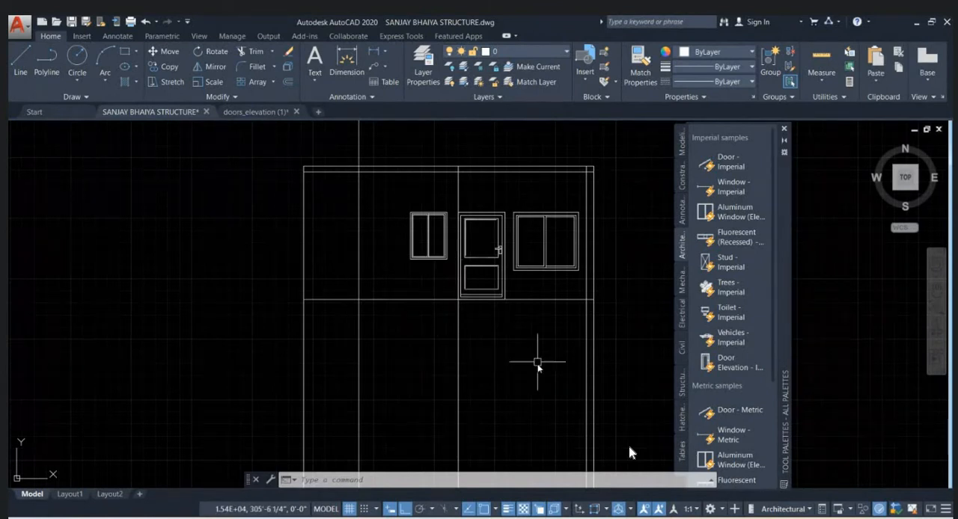
- Trim off all vertical projection lines below the elevation's horizontal base line
middle_click_drag(537, 362, 464, 343)
type("T")
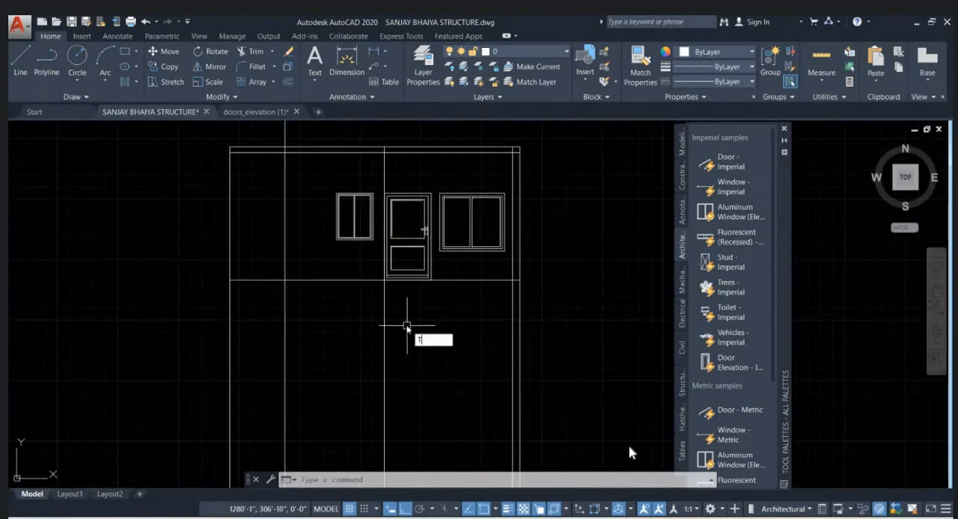
type("R")
key("Return")
key("Return")
left_click(520, 321)
left_click(554, 322)
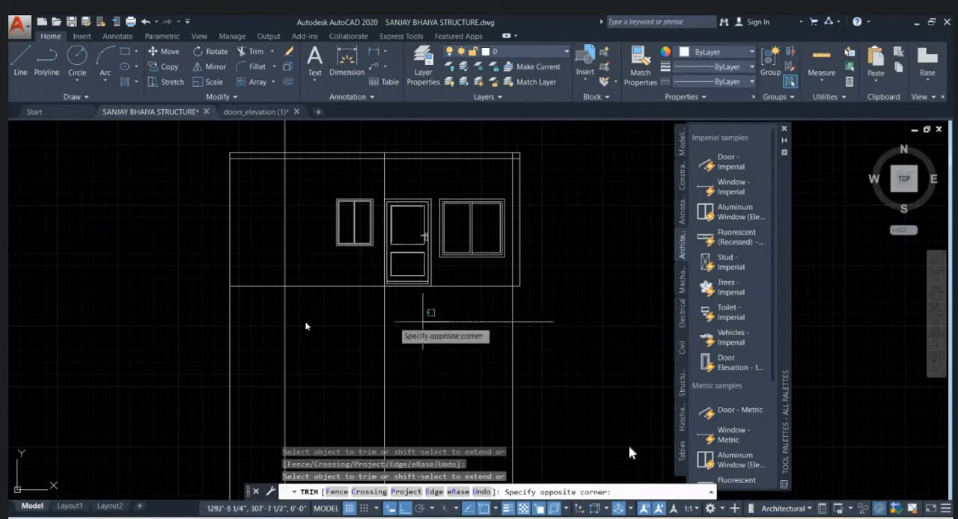
left_click(152, 322)
middle_click_drag(520, 334, 526, 390)
- Trim the part of the vertical projection line that sticks out above the elevation's roof line
scroll(526, 390, "down", 2)
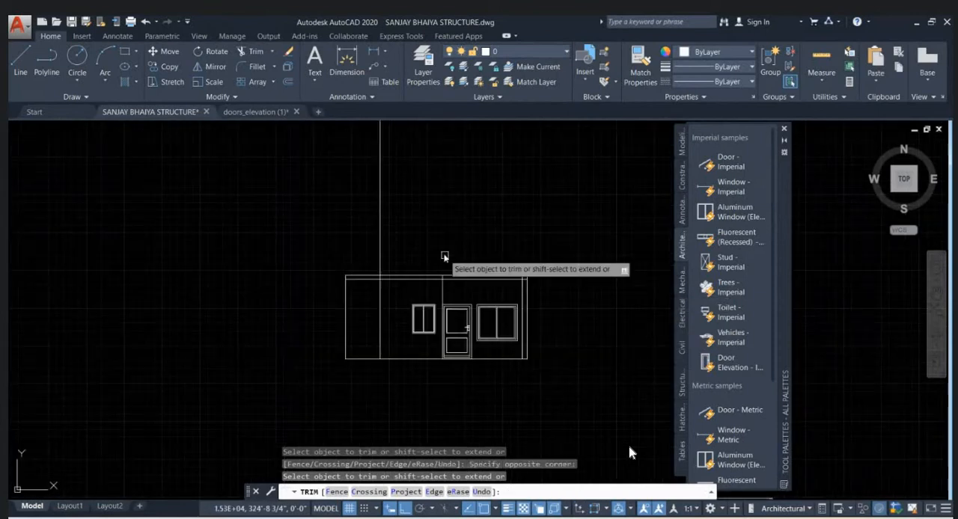
left_click(513, 252)
left_click(336, 182)
scroll(535, 390, "up", 4)
key("Escape")
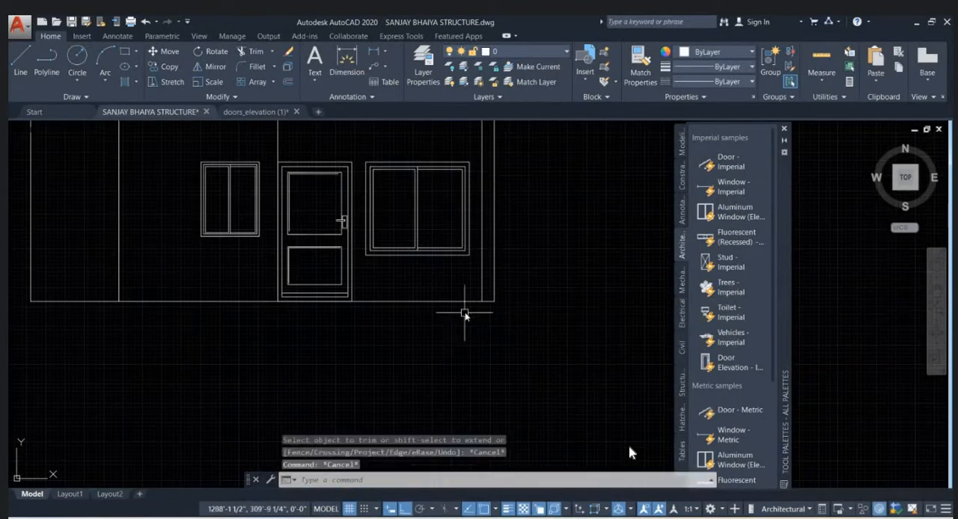
key("Escape")
- Offset the elevation's base line 1'6" downward to mark the plinth
left_click(384, 302)
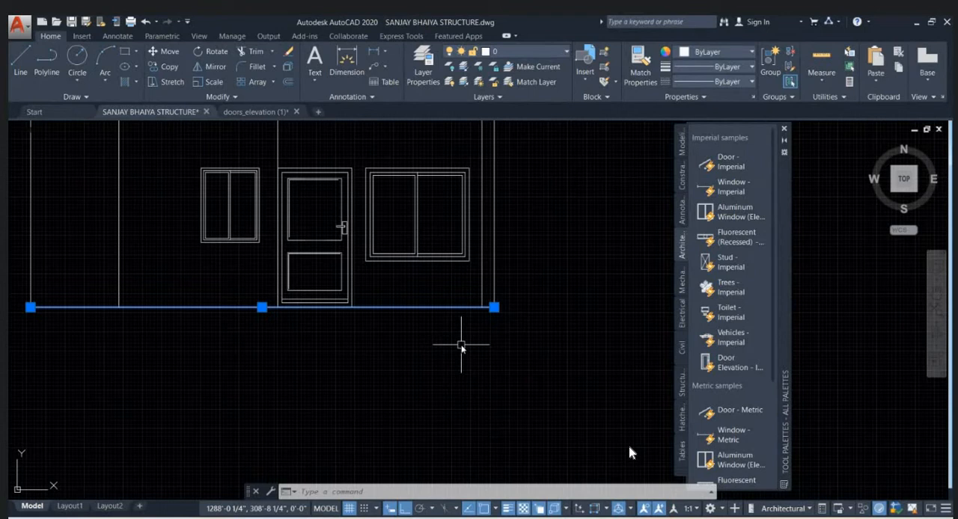
key("Return")
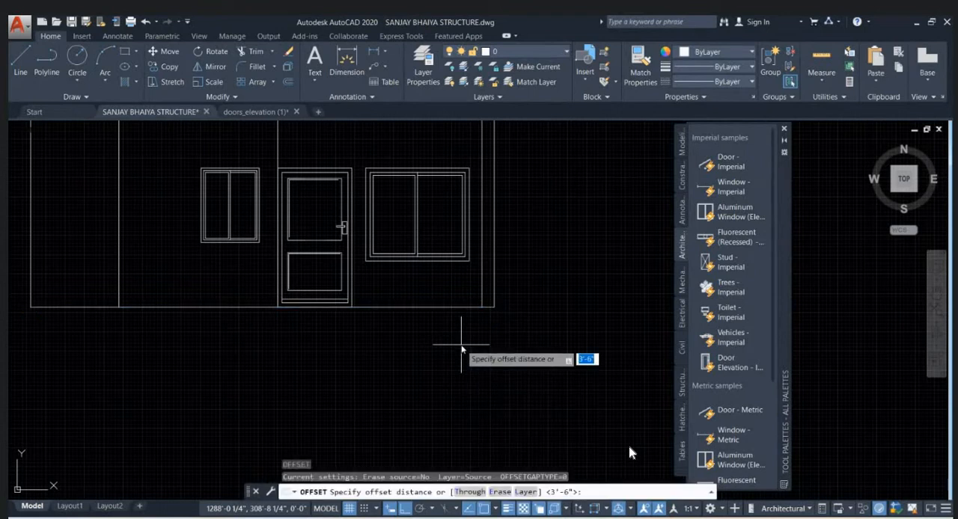
type("1'6")
key("Return")
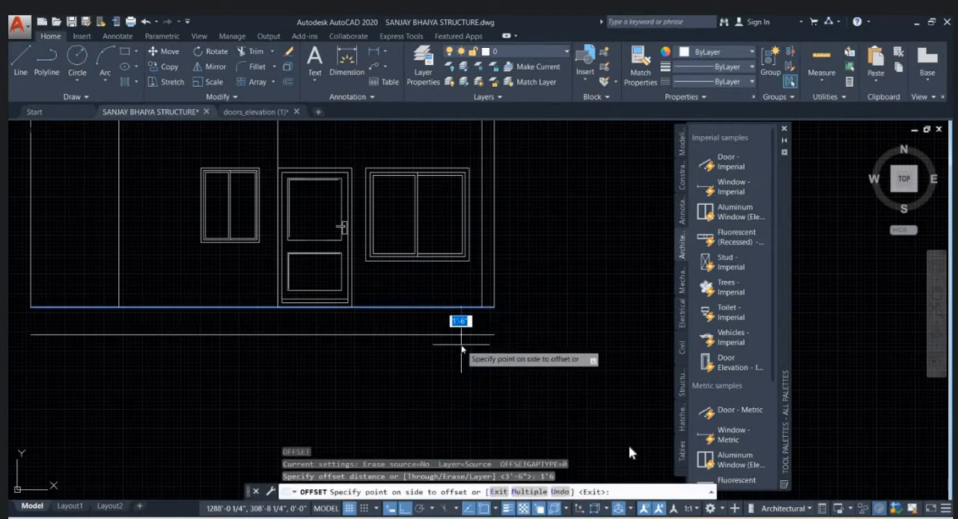
left_click(461, 346)
middle_click_drag(500, 331, 562, 327)
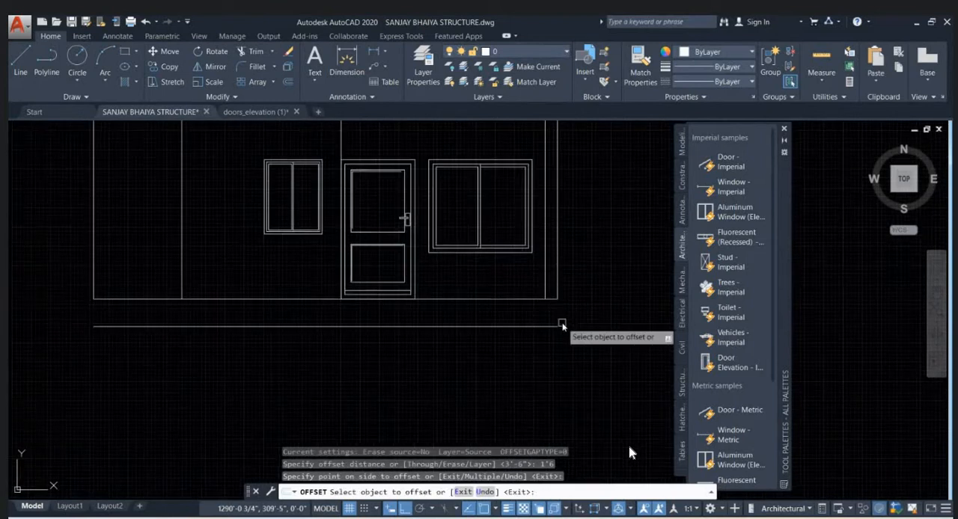
key("Escape")
- Extend both outer vertical edges and the first inner vertical line near the left edge down to the lower plinth line
type("EX")
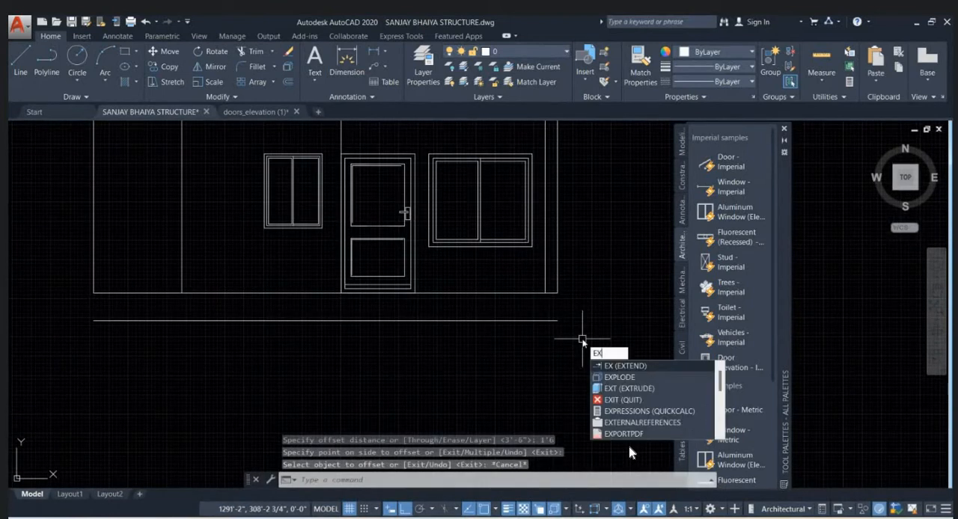
key("Return")
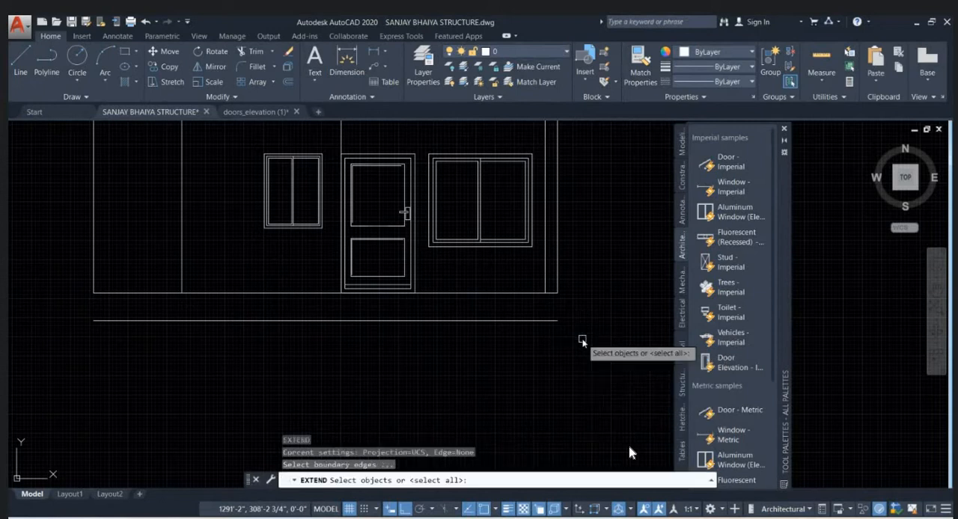
key("Return")
left_click(558, 281)
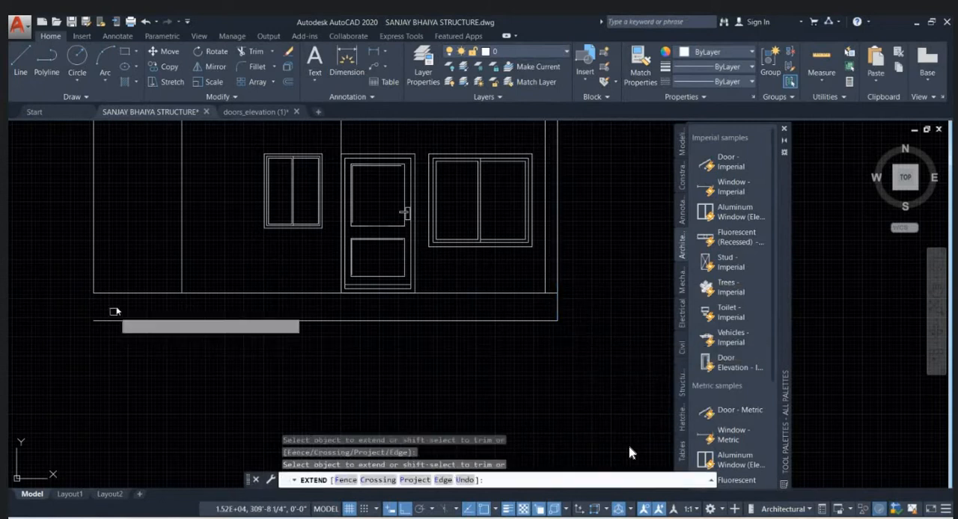
left_click(95, 255)
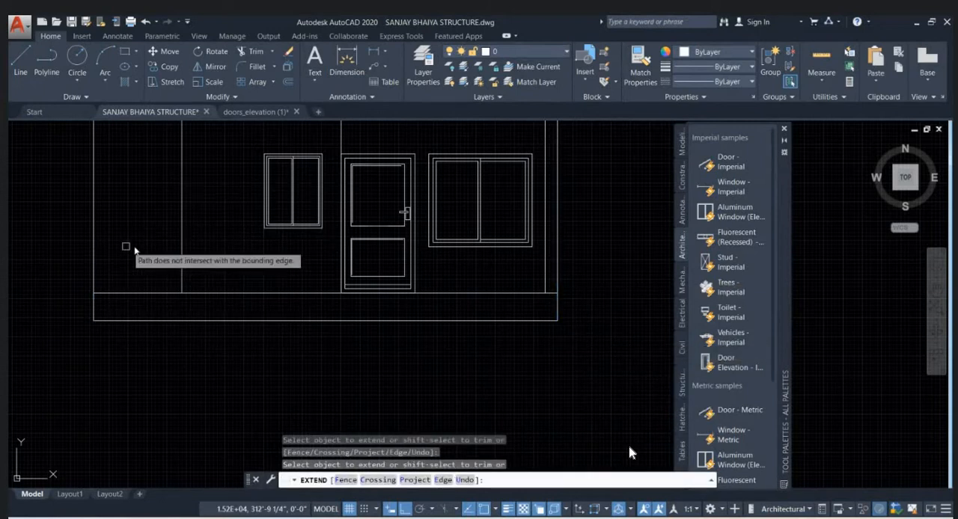
left_click(182, 241)
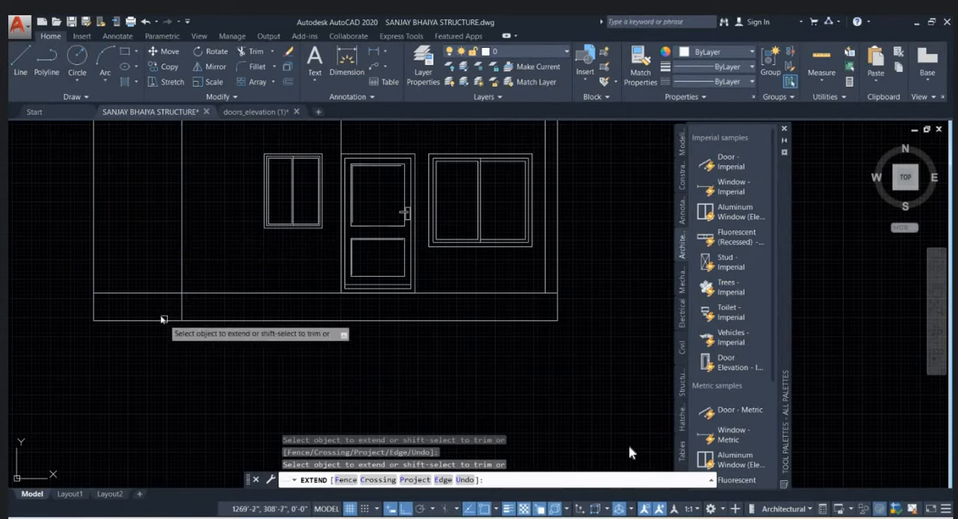
- Trim the upper plinth line between the elevation's left outer edge and the first inner vertical line
middle_click_drag(167, 324, 233, 298)
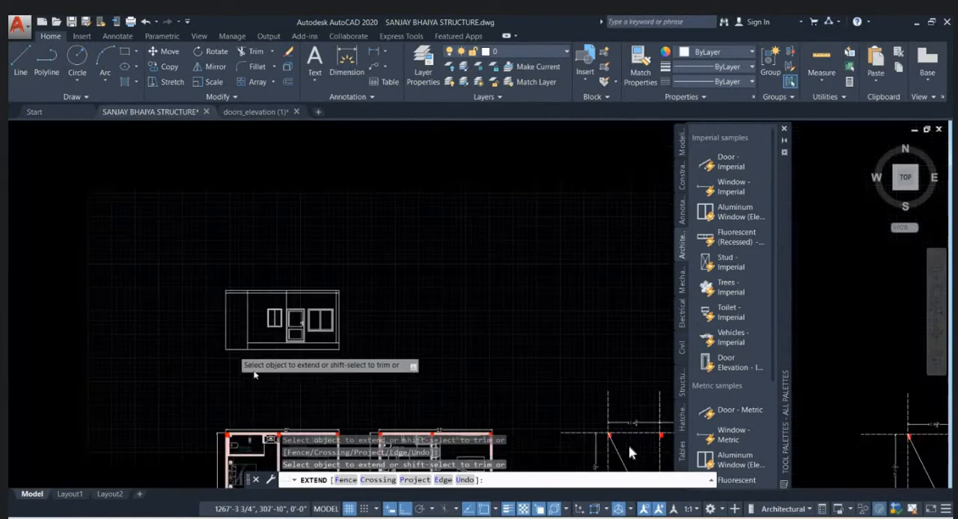
scroll(233, 352, "down", 3)
scroll(326, 336, "up", 2)
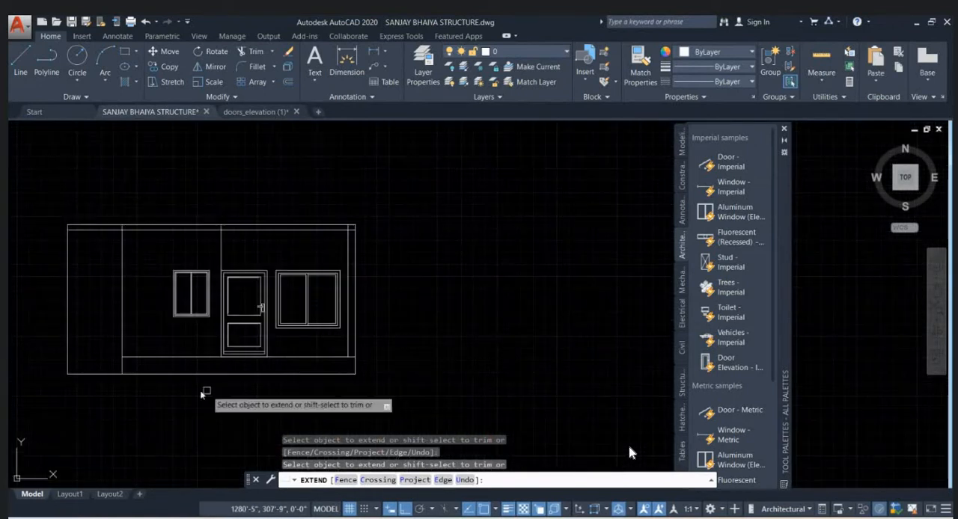
middle_click_drag(214, 390, 285, 382)
key("Escape")
- Draw a vertical line from the foot of the wall line beside the door's left side down to the lower plinth line
scroll(388, 355, "up", 2)
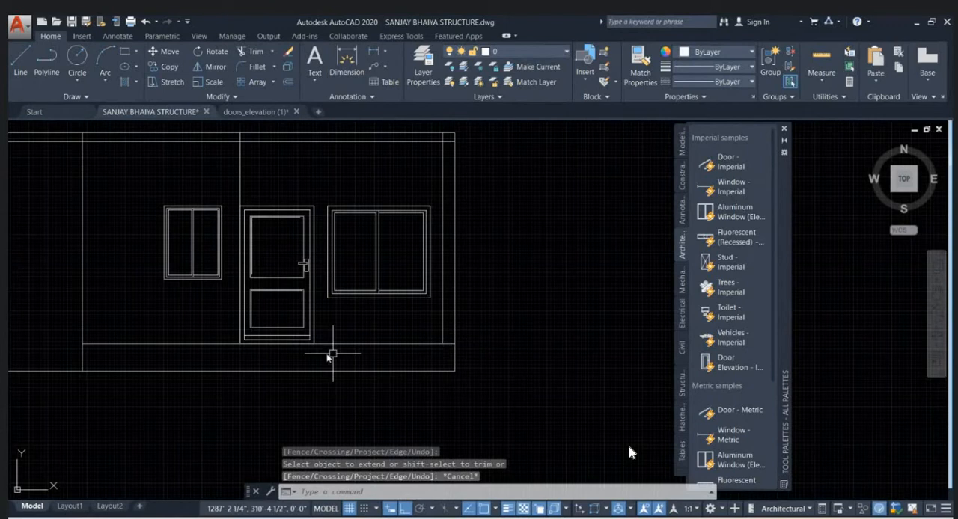
type("l")
key("Return")
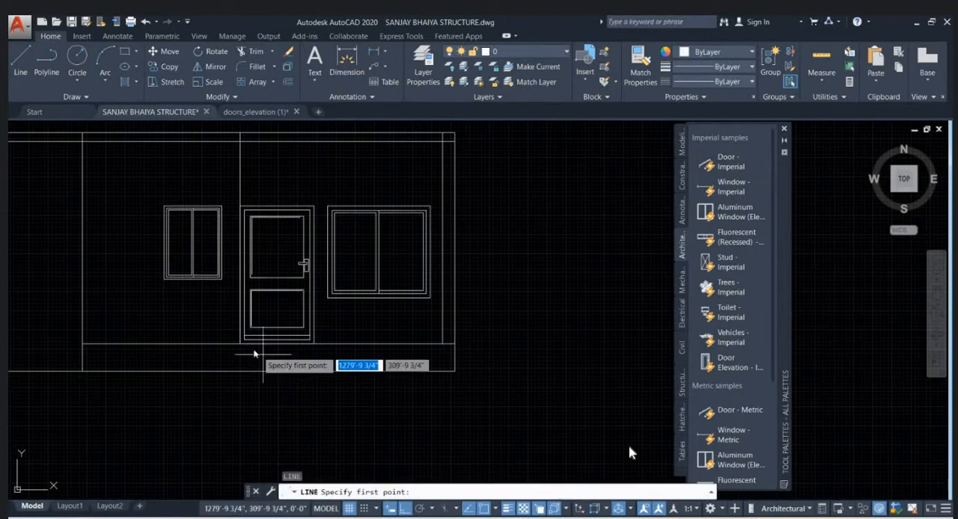
left_click(247, 344)
key("Escape")
scroll(352, 359, "up", 2)
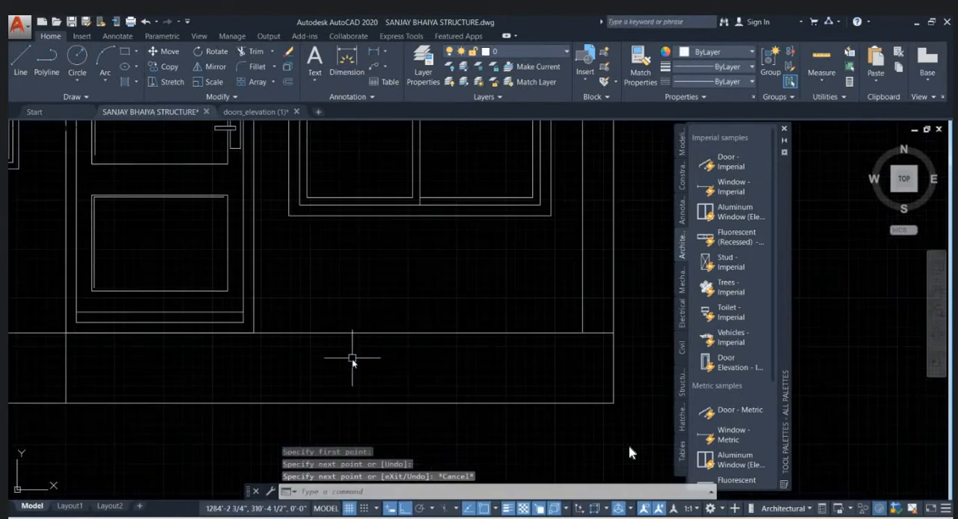
middle_click_drag(333, 380, 338, 359)
type("t")
key("Return")
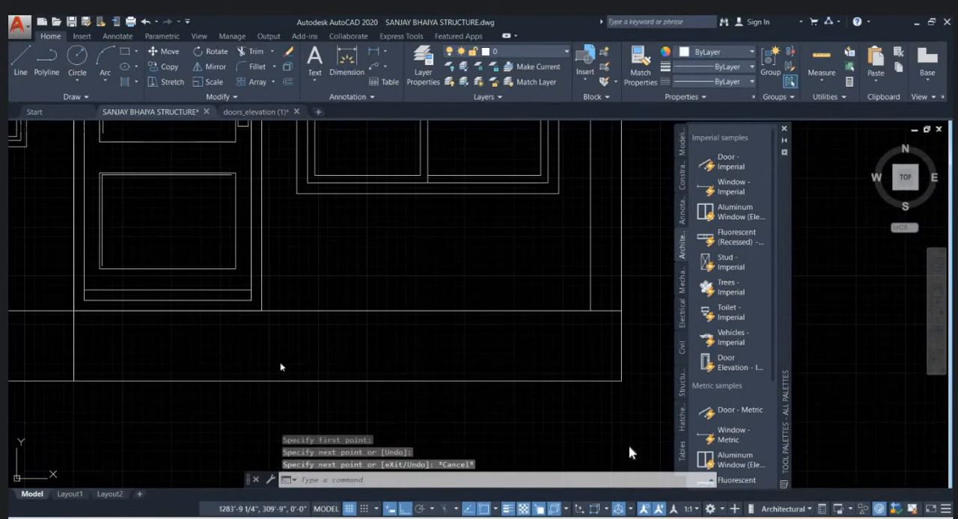
left_click(240, 372)
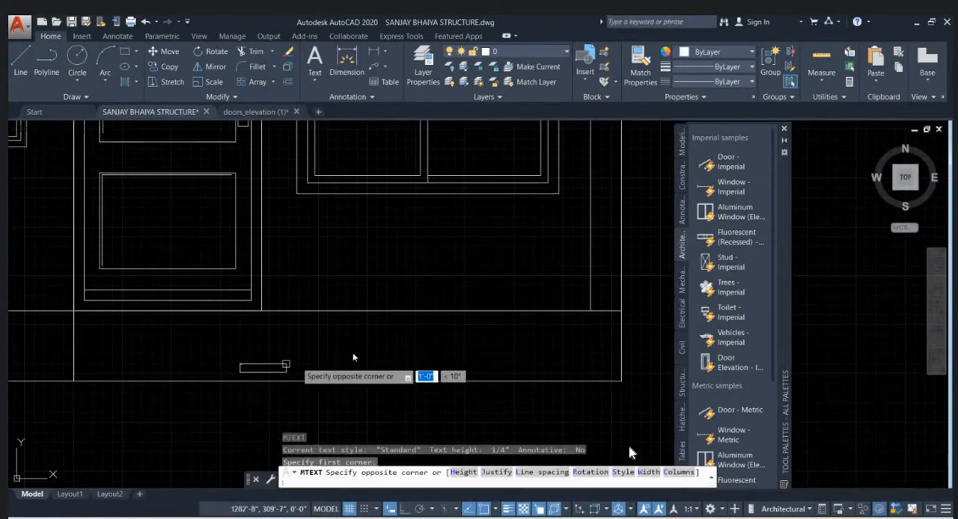
left_click(456, 326)
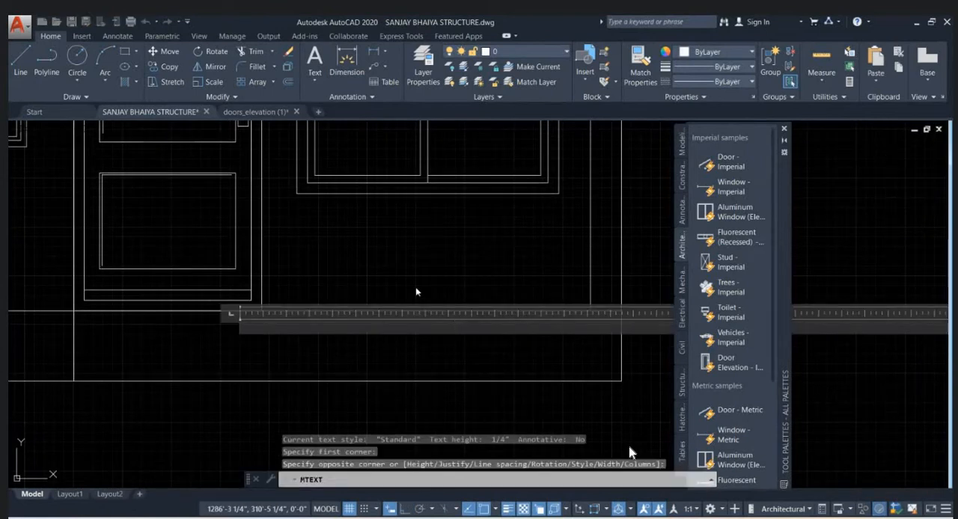
scroll(417, 292, "down", 3)
key("Escape")
scroll(360, 303, "up", 1)
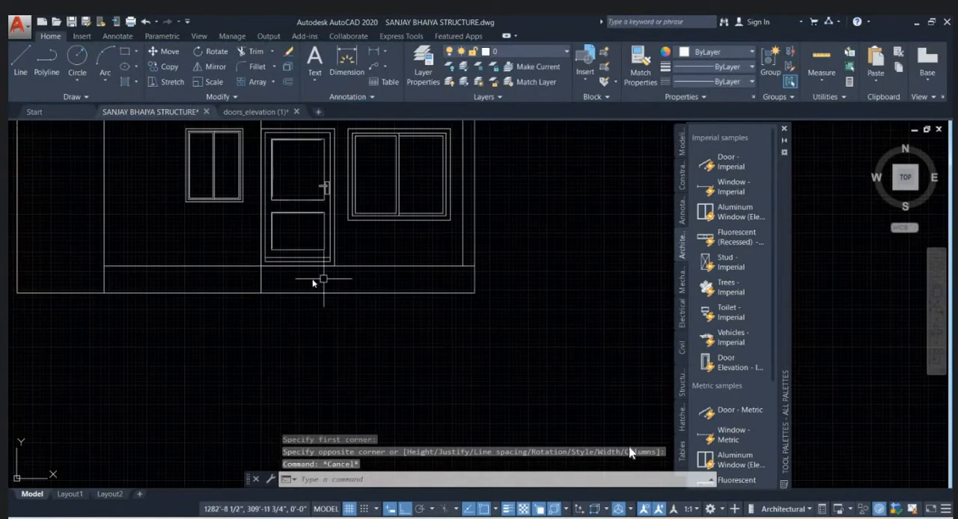
- Offset the lower plinth line 6" downward and delete the original lower line
left_click(336, 299)
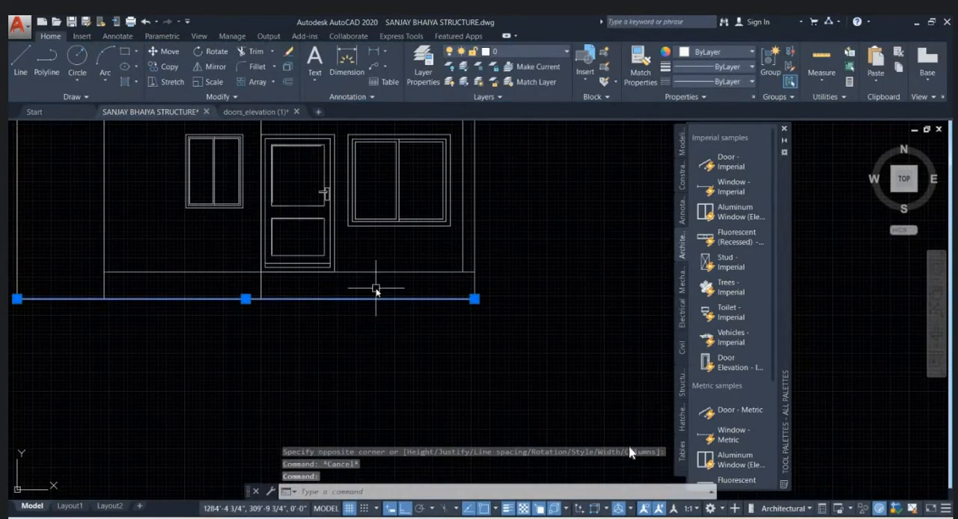
type("O")
key("Return")
type("6")
key("Return")
left_click(399, 320)
key("Escape")
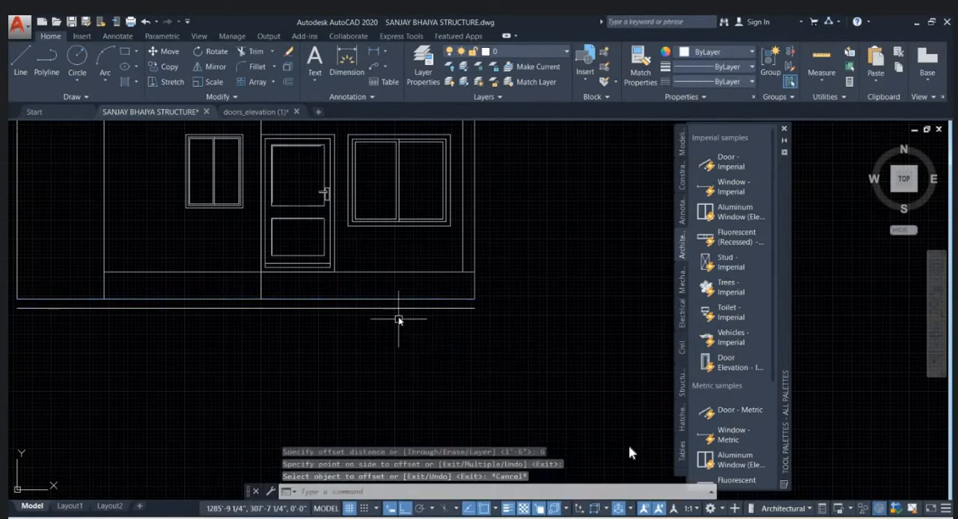
left_click(382, 299)
key("Delete")
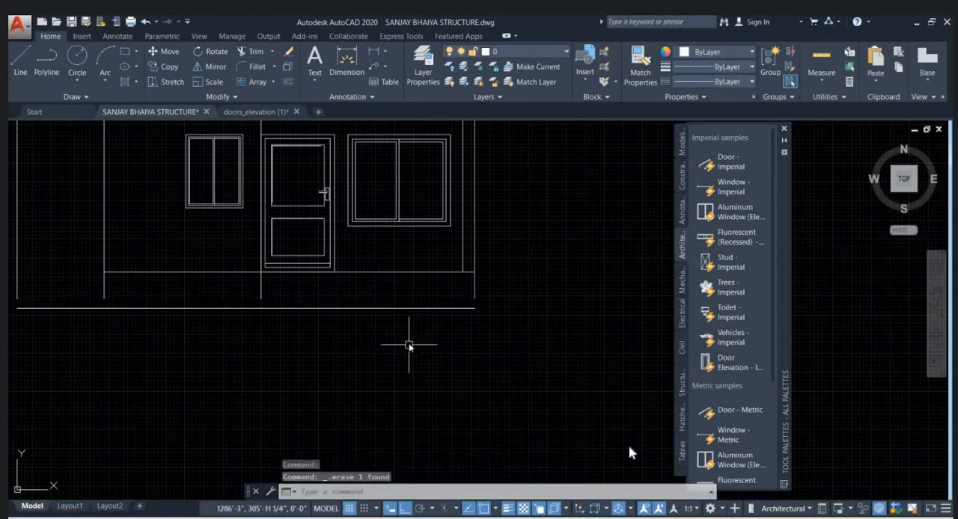
- Extend both outer edges, the first inner vertical line and the wall line beside the door down to the new lower plinth line
key("Return")
key("Return")
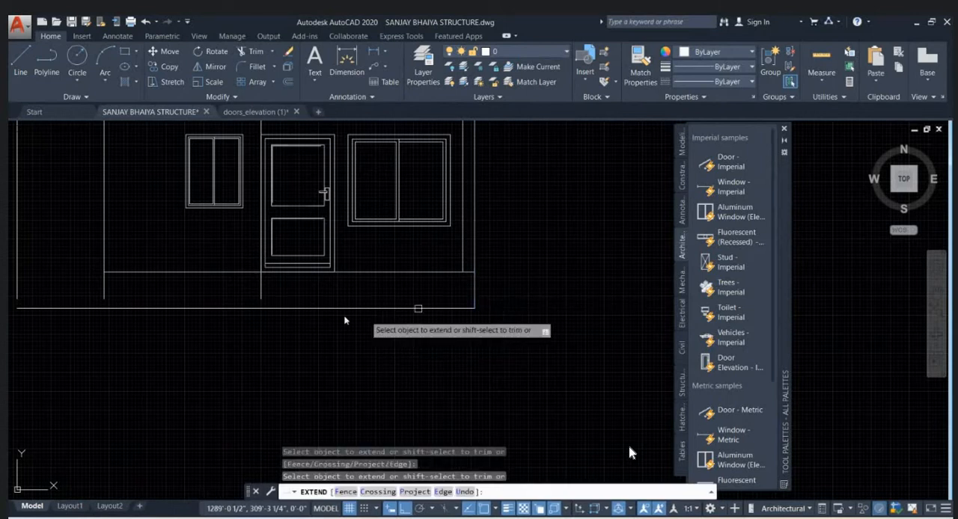
middle_click_drag(179, 295, 342, 297)
left_click(216, 292)
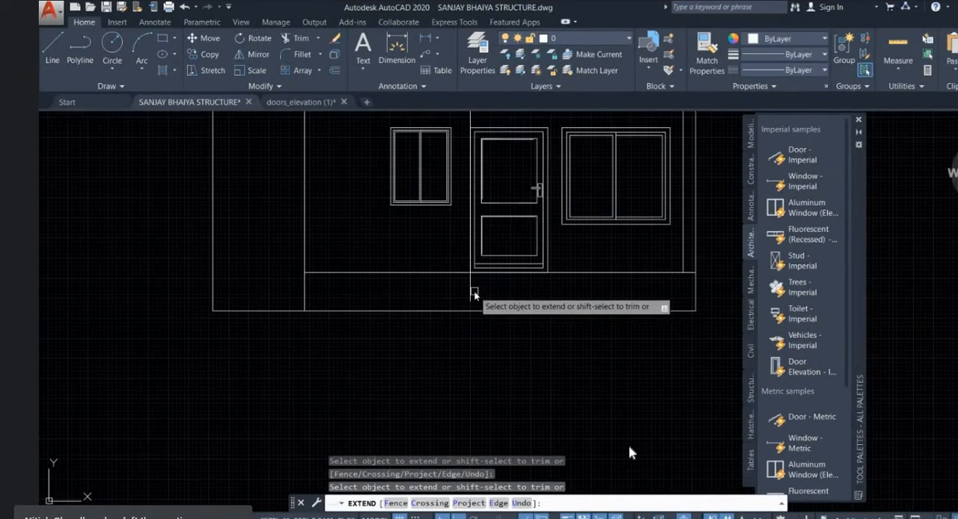
middle_click_drag(558, 299, 439, 324)
key("Escape")
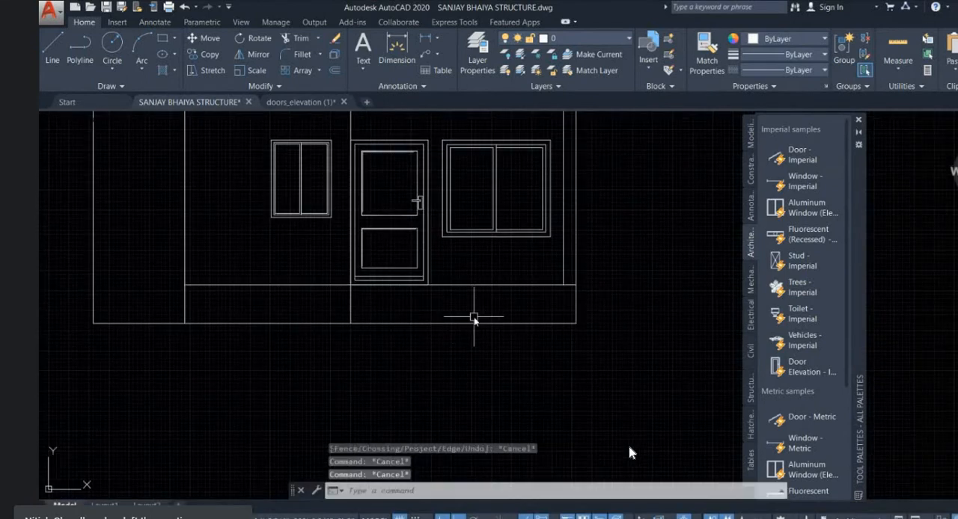
- Check the plinth's height between its lower and upper lines with the distance tool
type("di")
key("Return")
left_click(473, 320)
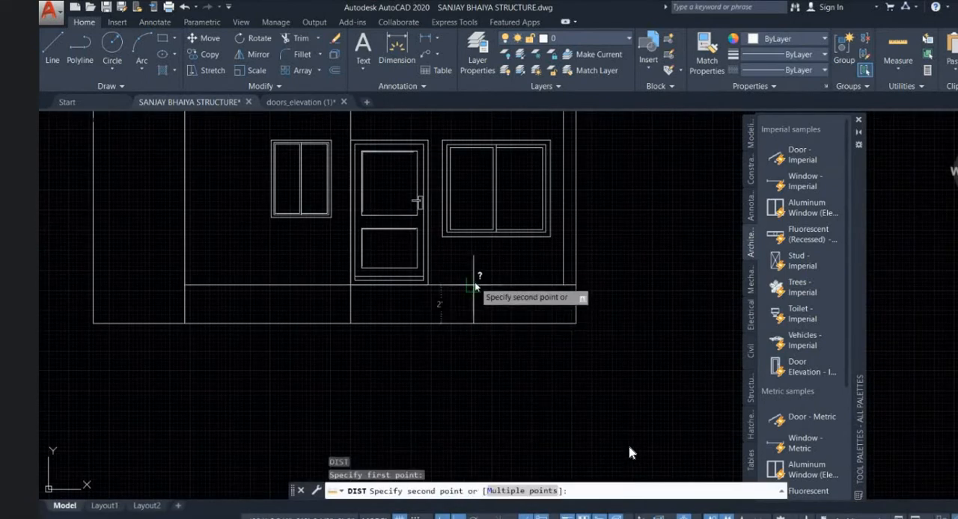
key("Escape")
scroll(464, 287, "up", 2)
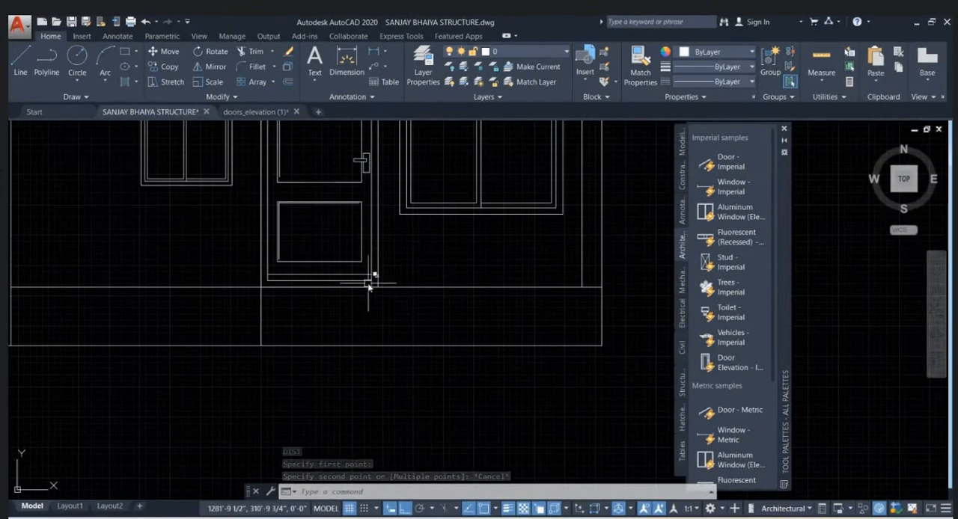
scroll(315, 244, "down", 2)
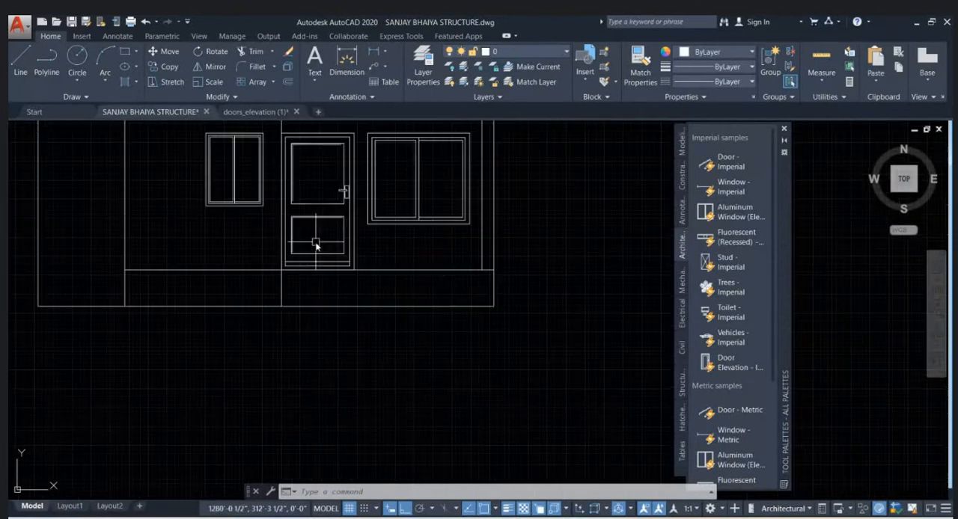
- Offset the upper plinth line 6" downward
scroll(417, 276, "up", 2)
left_click(416, 271)
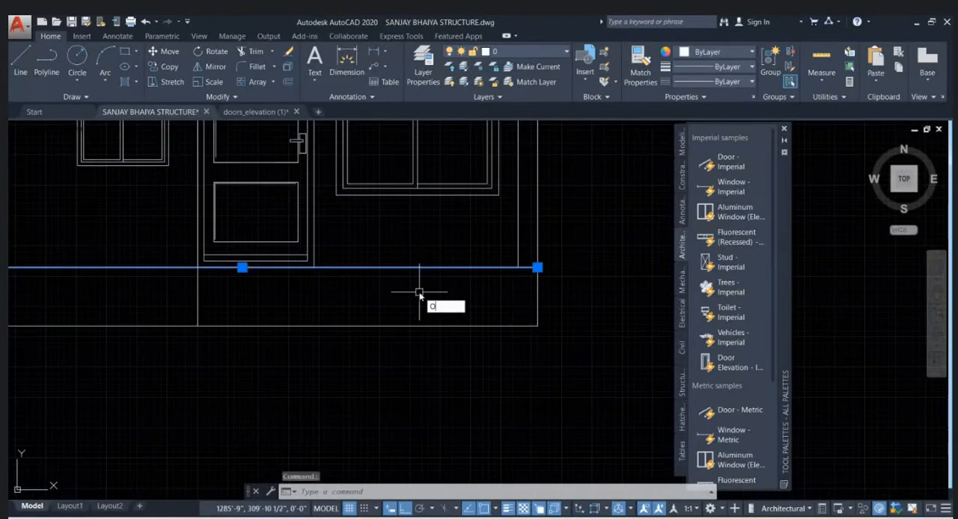
key("Return")
type("6")
key("Return")
left_click(420, 294)
key("Escape")
key("Escape")
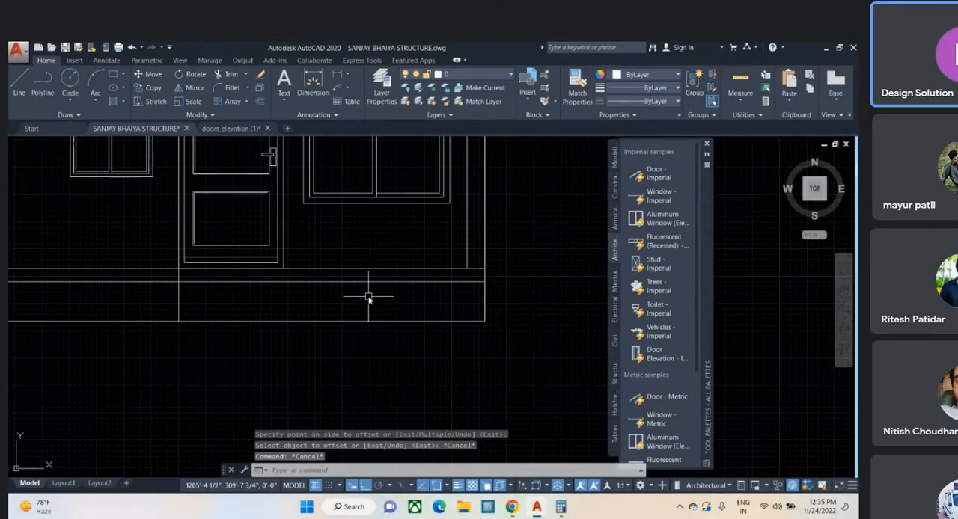
- Trim the new 6" offset line left of the door's wall line and the upper plinth line between the door and the right inner vertical line
type("tr")
key("Return")
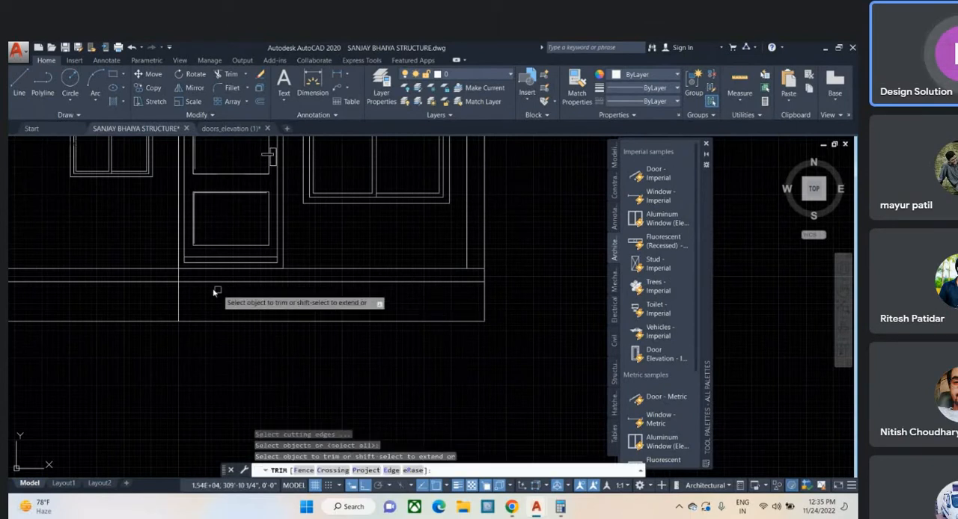
left_click(149, 281)
key("Escape")
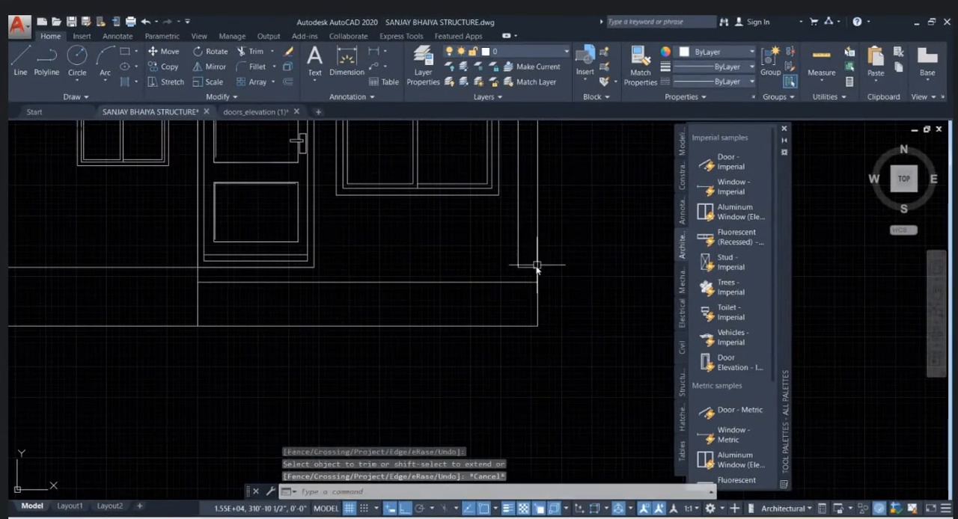
- Extend the right inner vertical line down to the lowered plinth line and delete the leftover upper line stub beside it
type("ex")
key("Return")
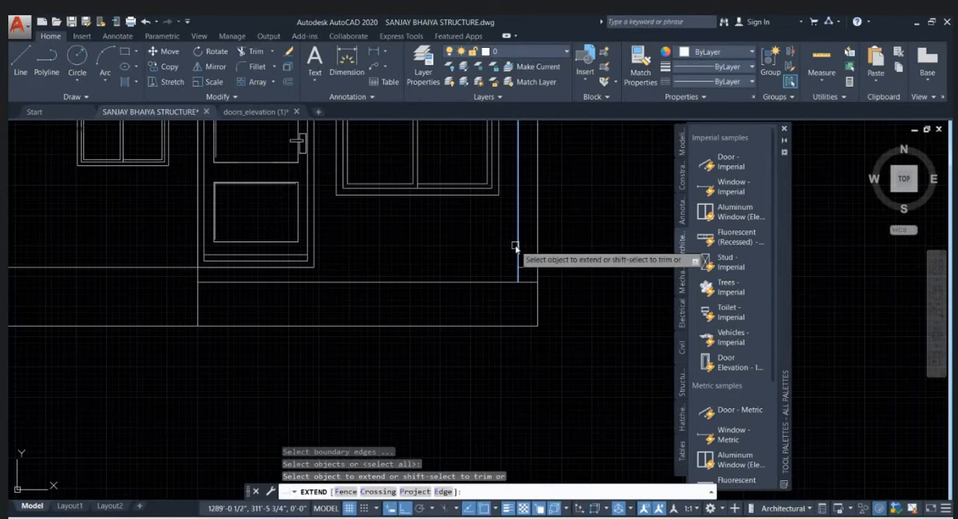
key("Escape")
left_click(526, 270)
key("Delete")
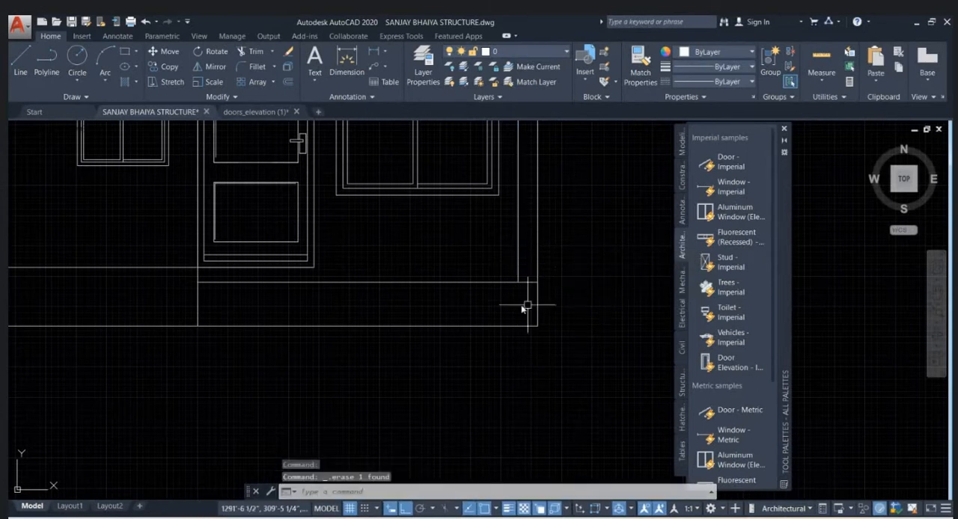
- Draw a short vertical line joining the door frame's lower right corner to the lowered plinth line
scroll(365, 302, "up", 2)
type("l")
key("Return")
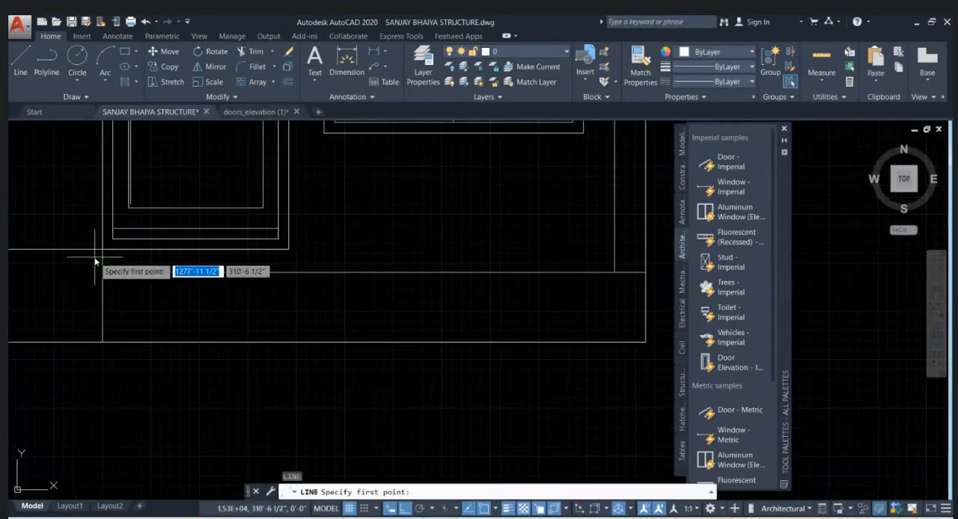
left_click(289, 273)
left_click(289, 249)
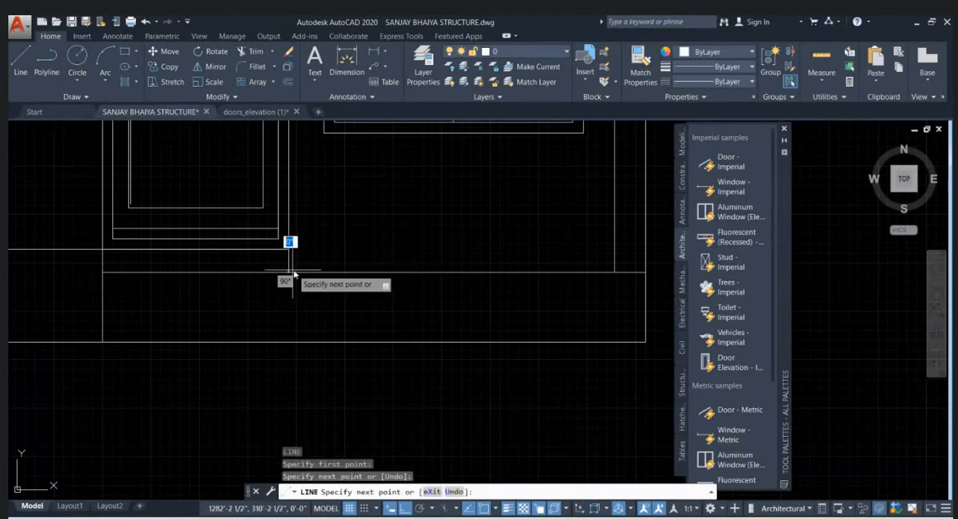
key("Escape")
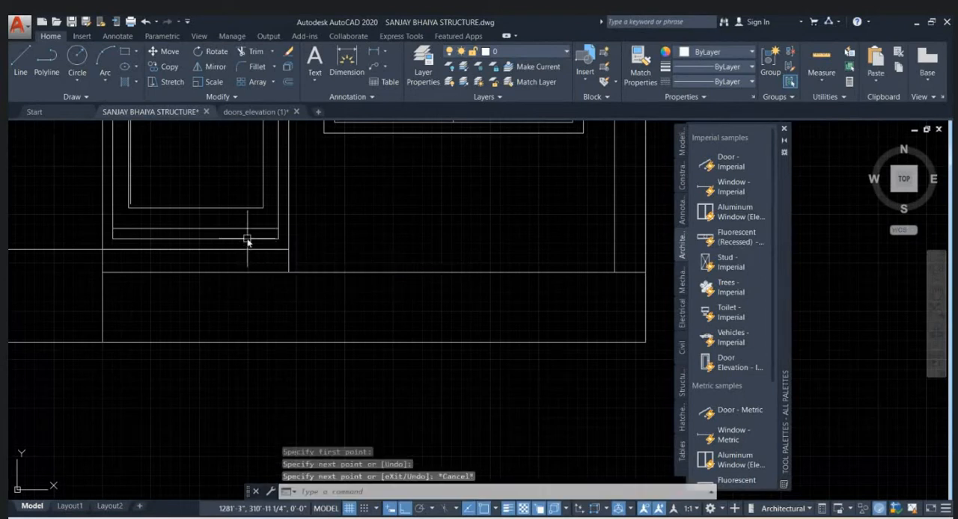
scroll(454, 293, "down", 3)
scroll(427, 284, "up", 2)
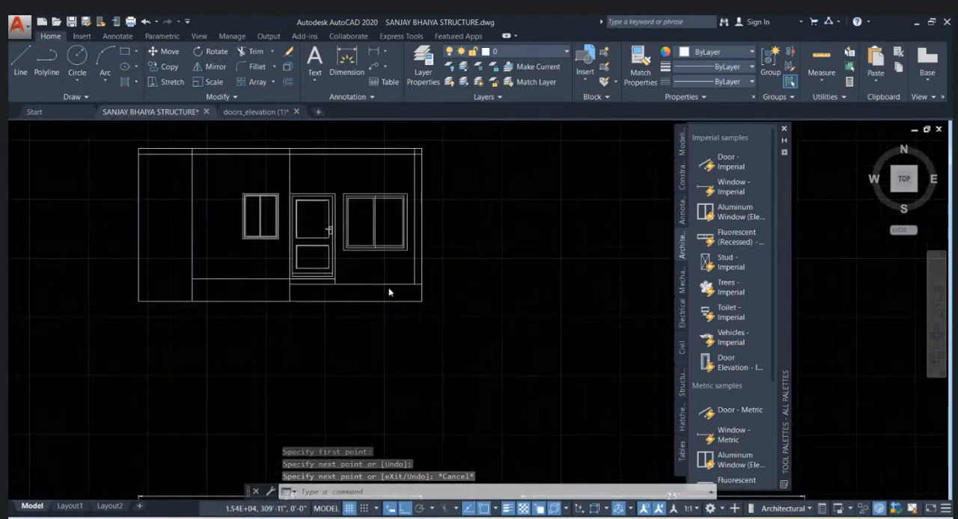
scroll(353, 301, "up", 1)
middle_click_drag(352, 302, 482, 319)
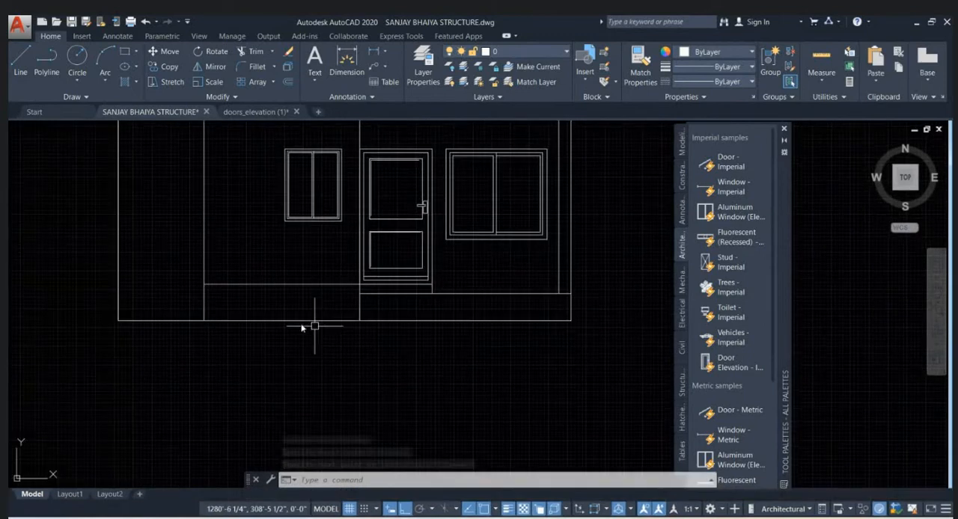
middle_click_drag(294, 303, 312, 325)
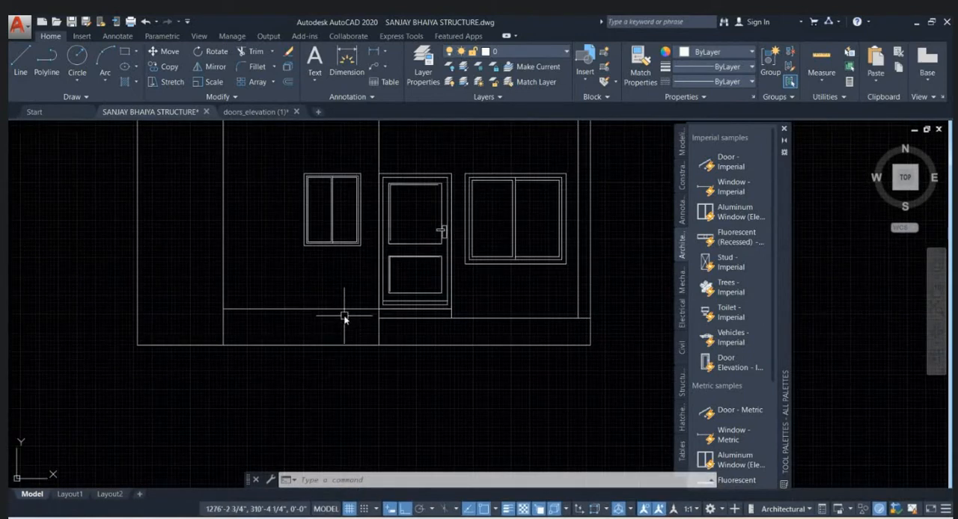
left_click(344, 310)
scroll(373, 319, "up", 4)
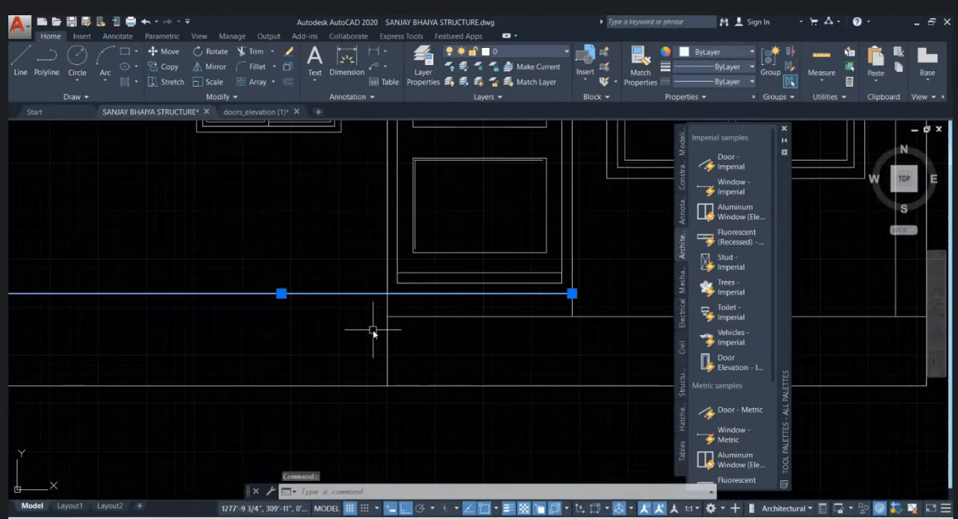
key("Escape")
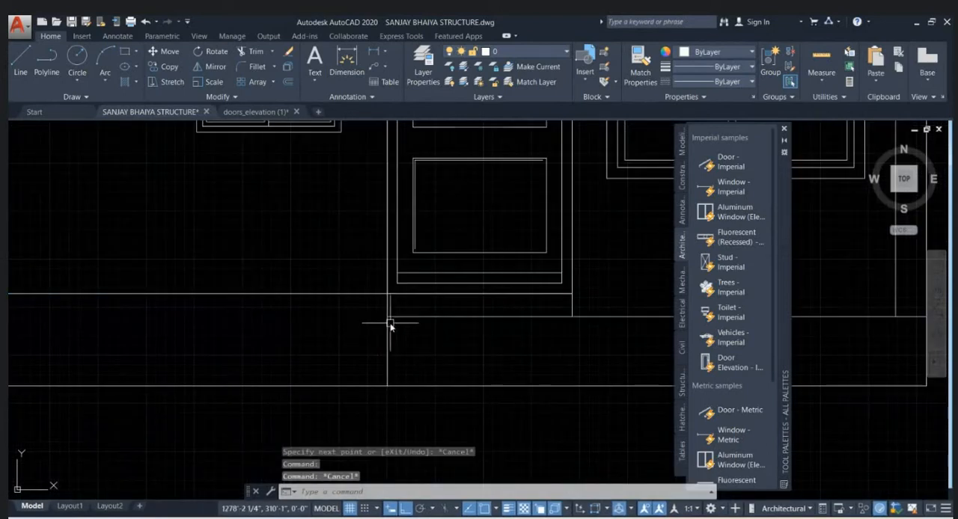
- Draw a horizontal line at the lowered plinth level from the door's wall line to the first inner vertical line, and delete the higher line above it
type("l")
key("Return")
left_click(388, 318)
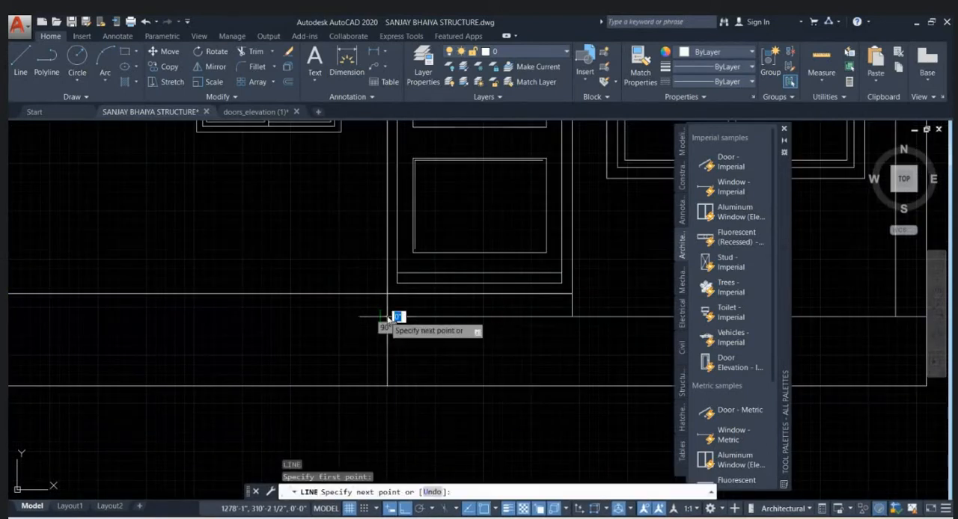
scroll(397, 315, "down", 2)
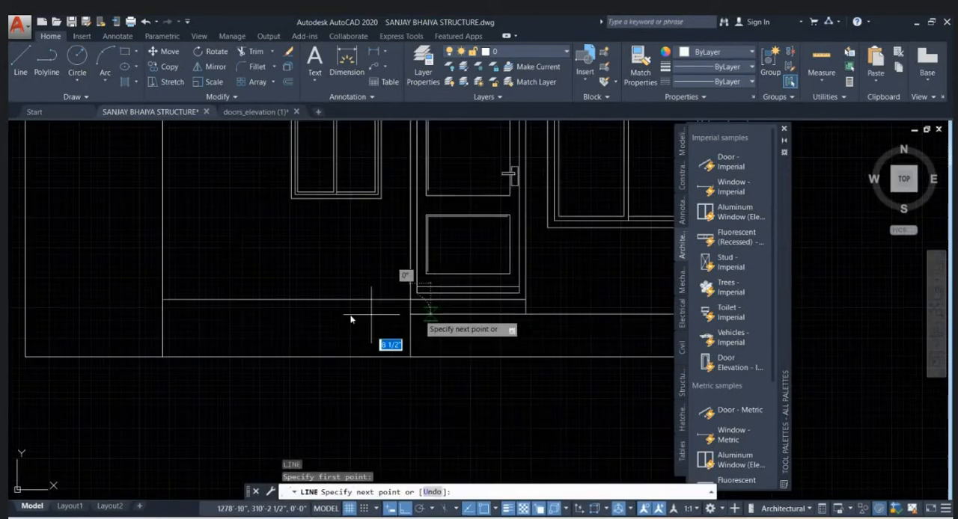
left_click(163, 318)
key("Escape")
left_click(274, 300)
key("Delete")
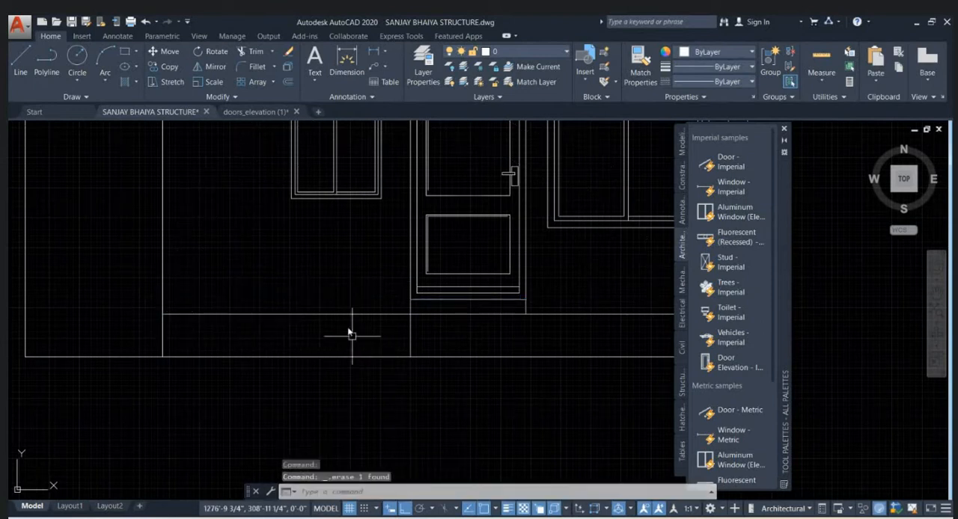
- Offset the plinth top line left of the door 4' upward
scroll(350, 329, "down", 2)
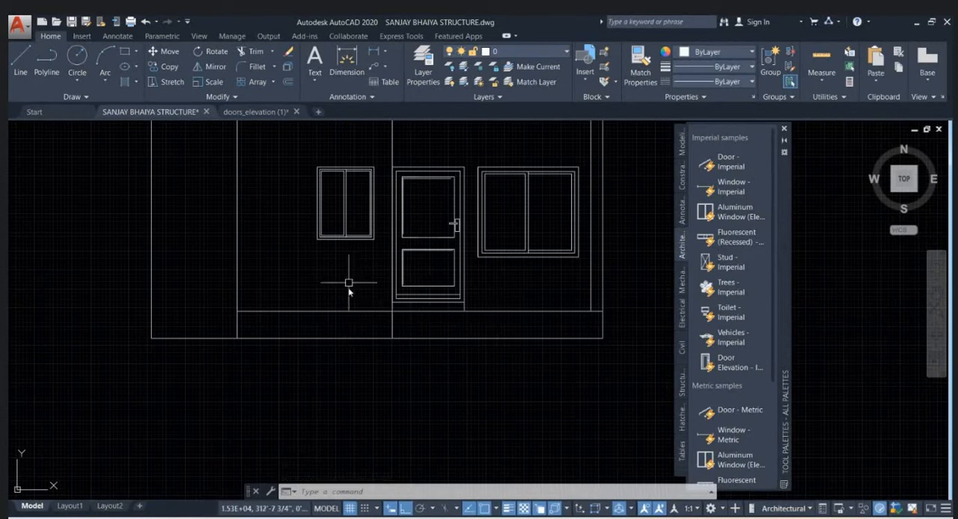
middle_click_drag(345, 303, 344, 327)
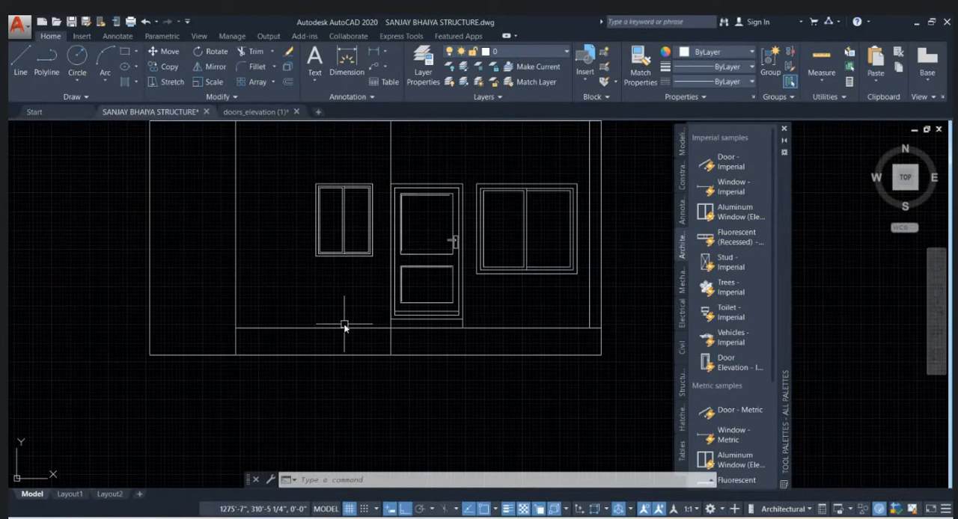
type("o")
key("Return")
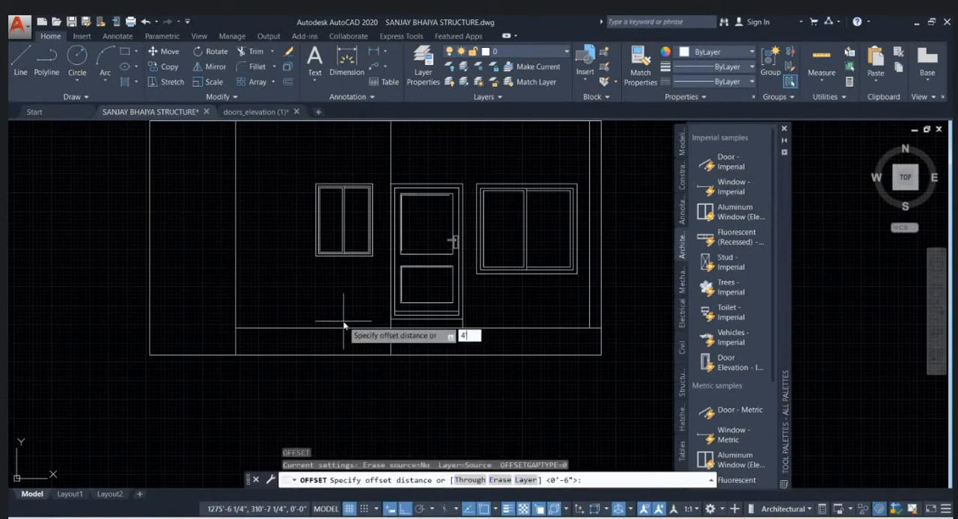
type("4")
key("Return")
left_click(339, 328)
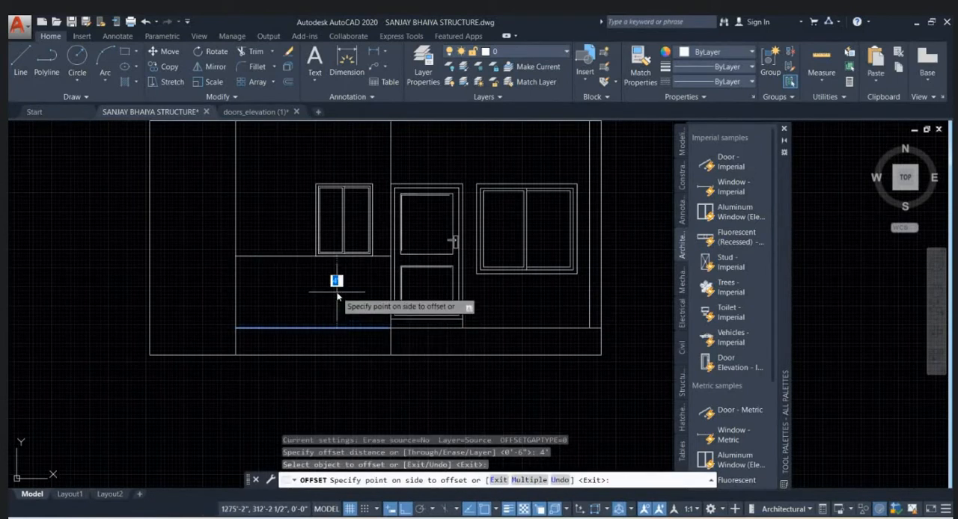
scroll(341, 300, "up", 1)
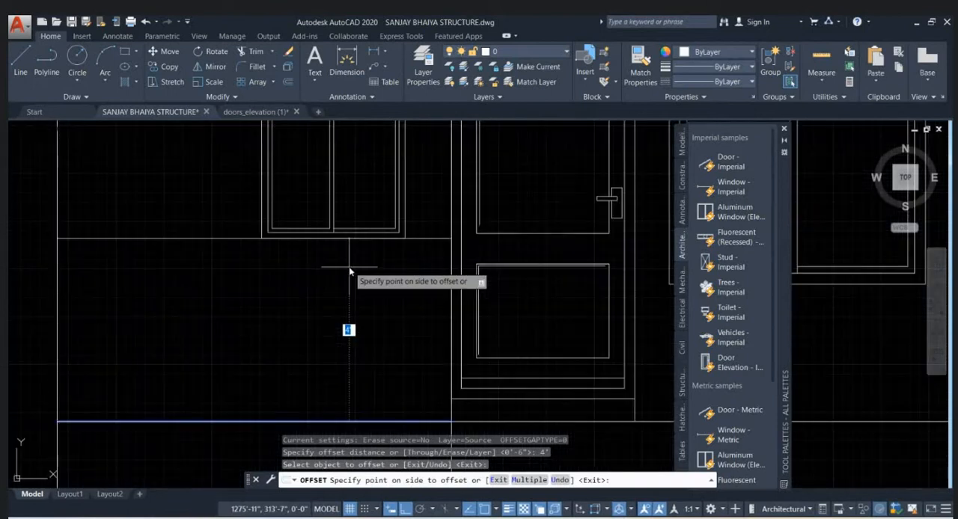
scroll(350, 270, "up", 1)
left_click(350, 270)
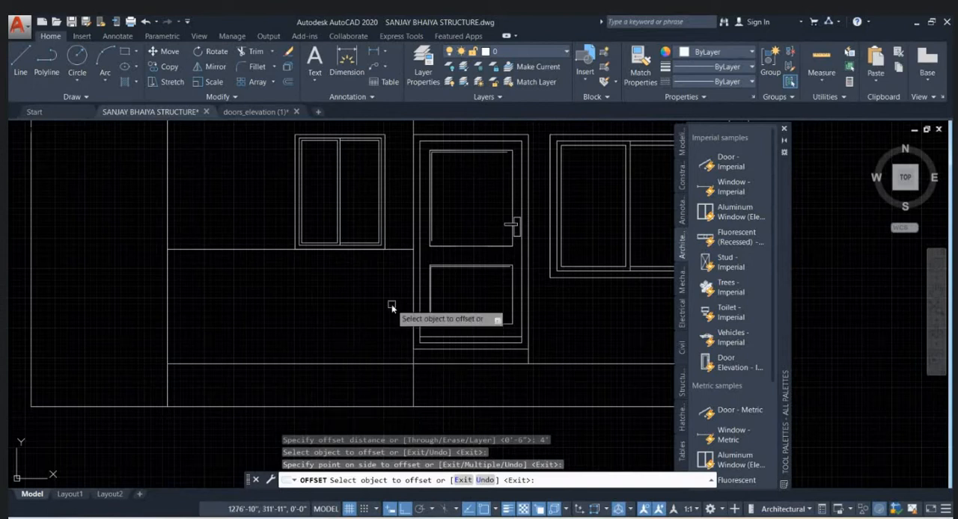
scroll(390, 305, "down", 1)
key("Escape")
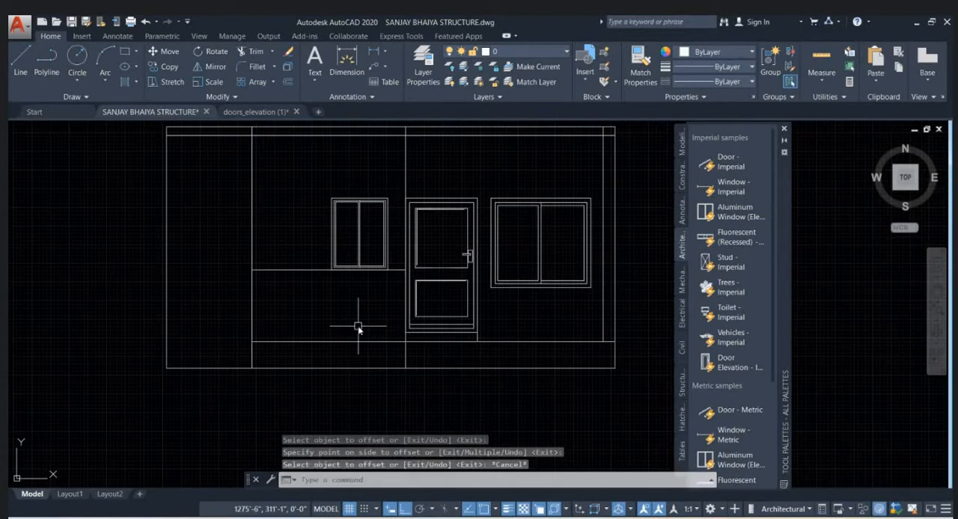
- Move the horizontal line below the small window left of the door 1' straight up
left_click(324, 279)
scroll(316, 315, "up", 1)
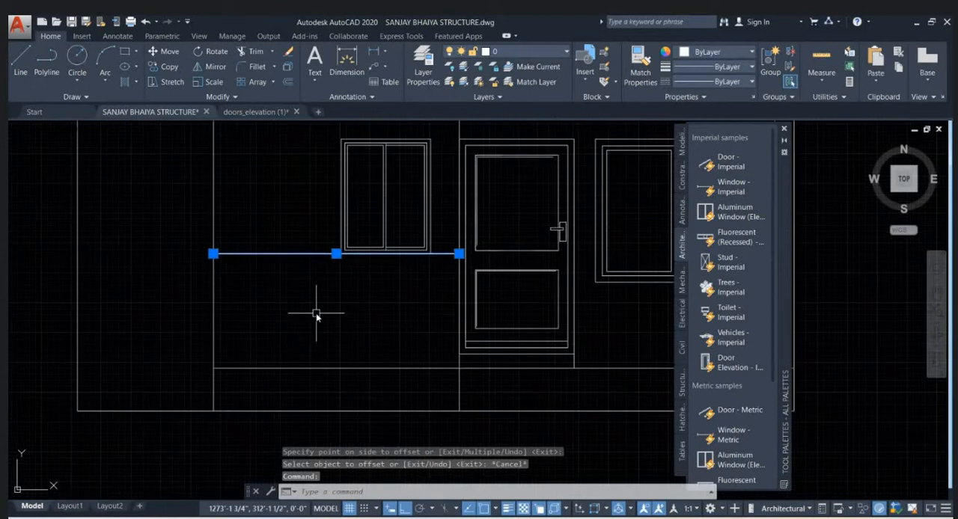
type("m")
key("Return")
left_click(316, 318)
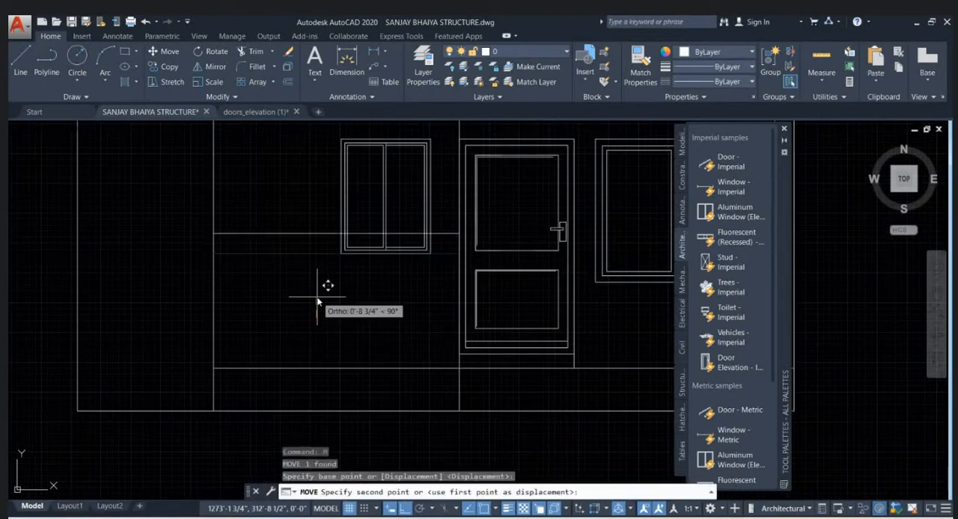
type("1'")
key("Escape")
key("Escape")
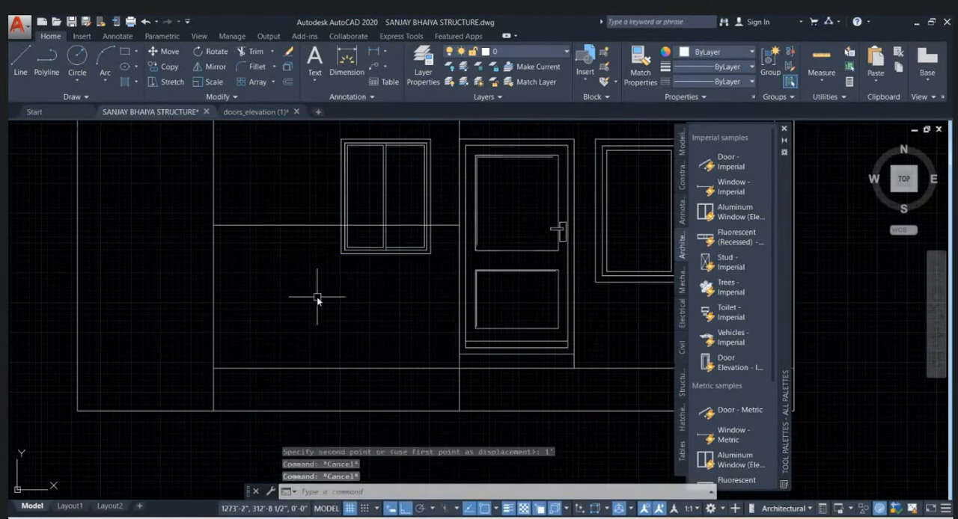
scroll(316, 298, "down", 2)
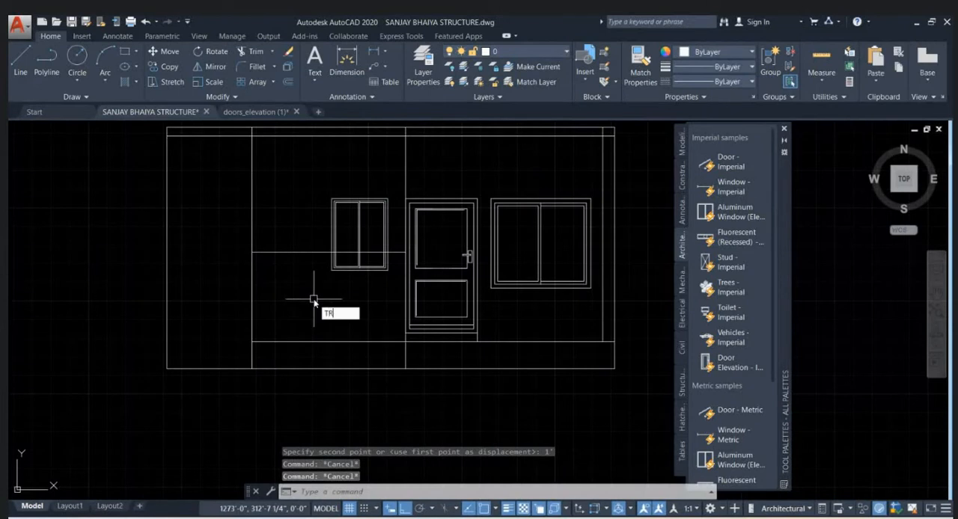
key("Return")
key("Return")
middle_click_drag(377, 238, 363, 293)
key("Escape")
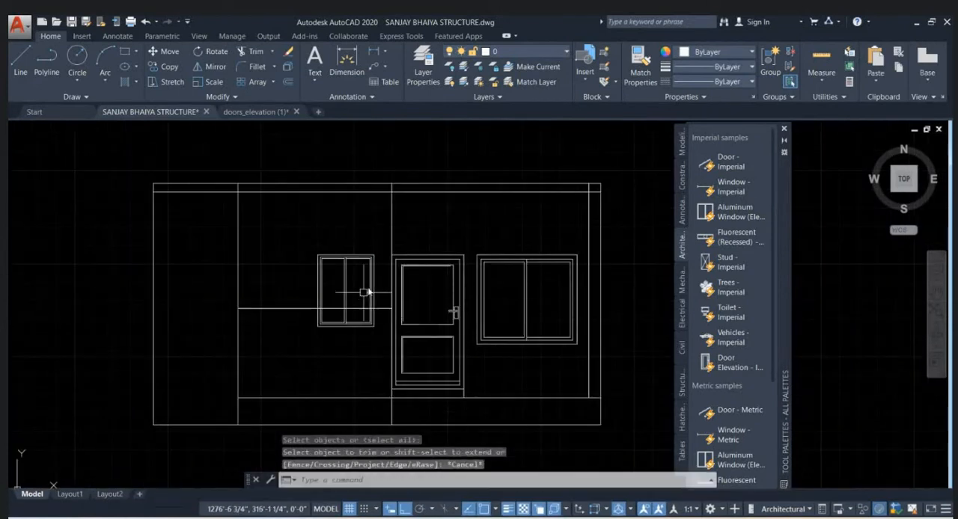
key("Escape")
middle_click_drag(372, 383, 373, 323)
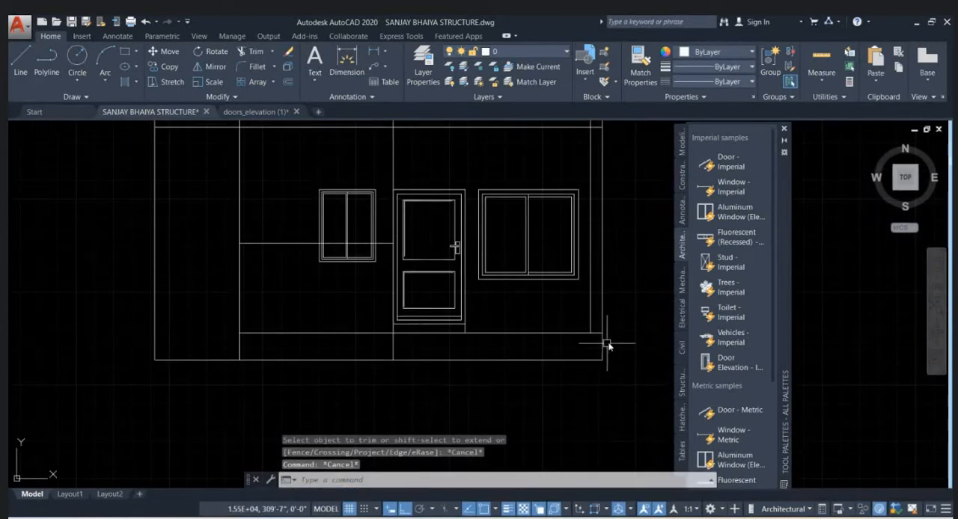
key("Escape")
- Add the multiline text RAMP in the plinth band right of the door, with a text height of 3'
mouse_move(502, 357)
middle_mouse_down()
mouse_move(475, 342)
mouse_move(468, 320)
middle_mouse_up()
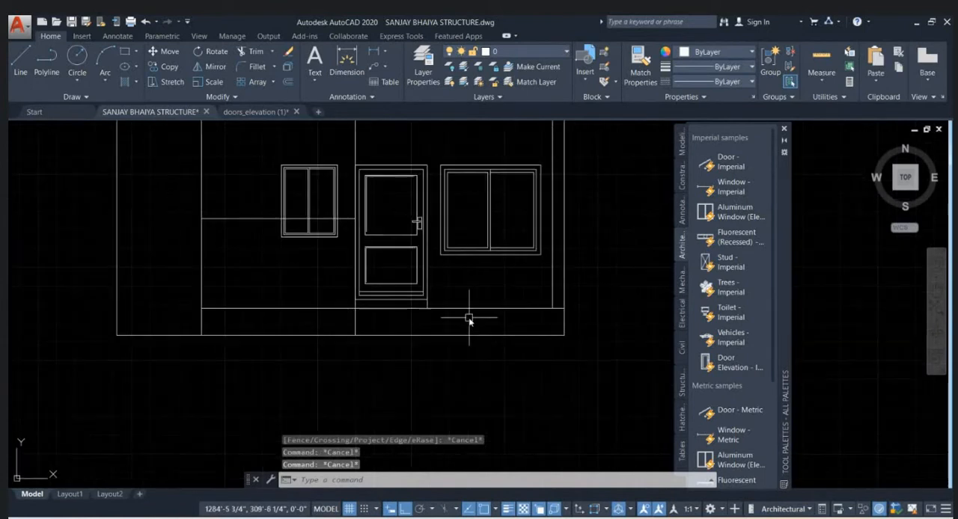
key("Return")
scroll(471, 319, "up", 4)
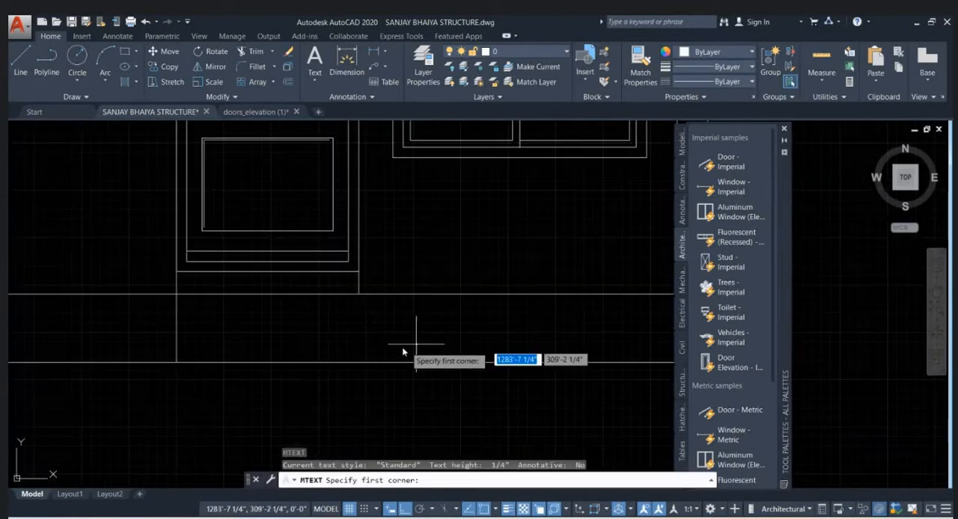
left_click(396, 349)
left_click(514, 315)
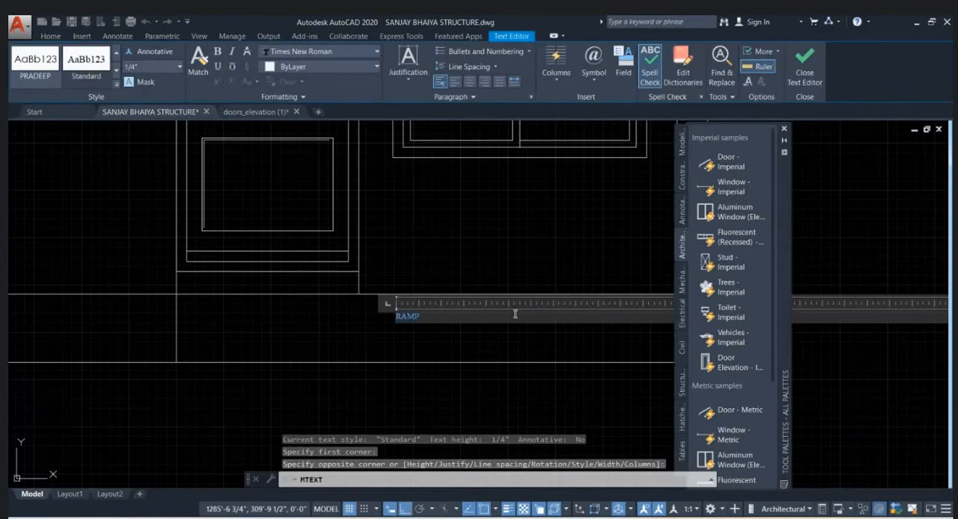
left_click(165, 70)
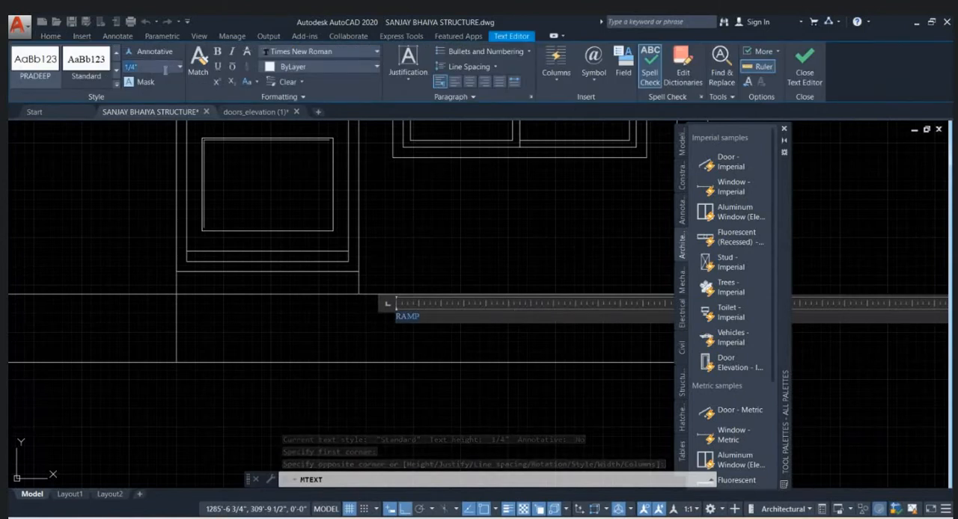
type("3")
key("Return")
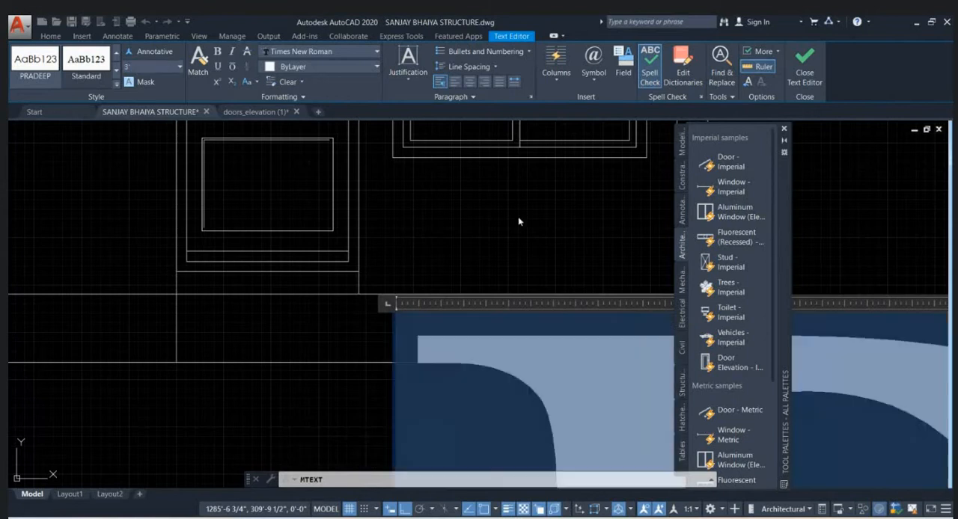
left_click(539, 235)
- Re-enter the RAMP label's text and set its text height to 3"
scroll(541, 327, "down", 1)
double_click(541, 327)
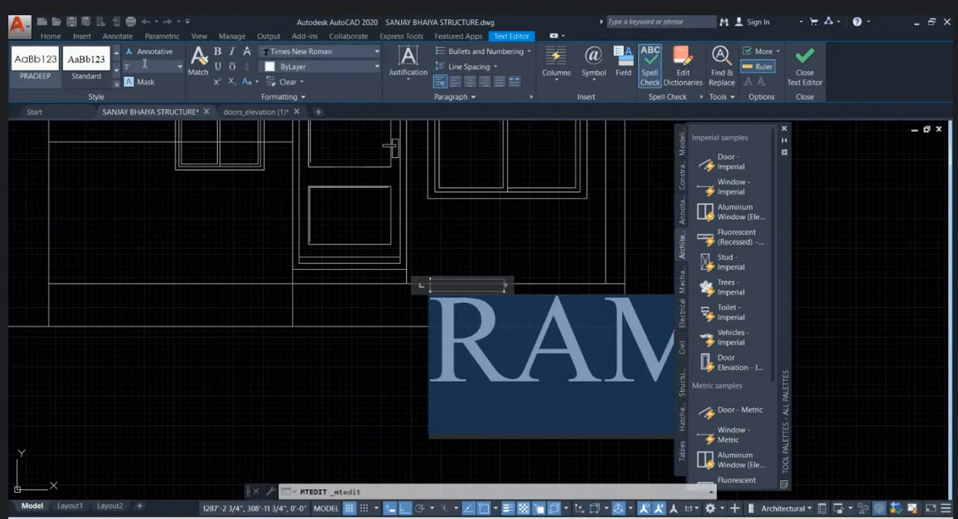
type("3")
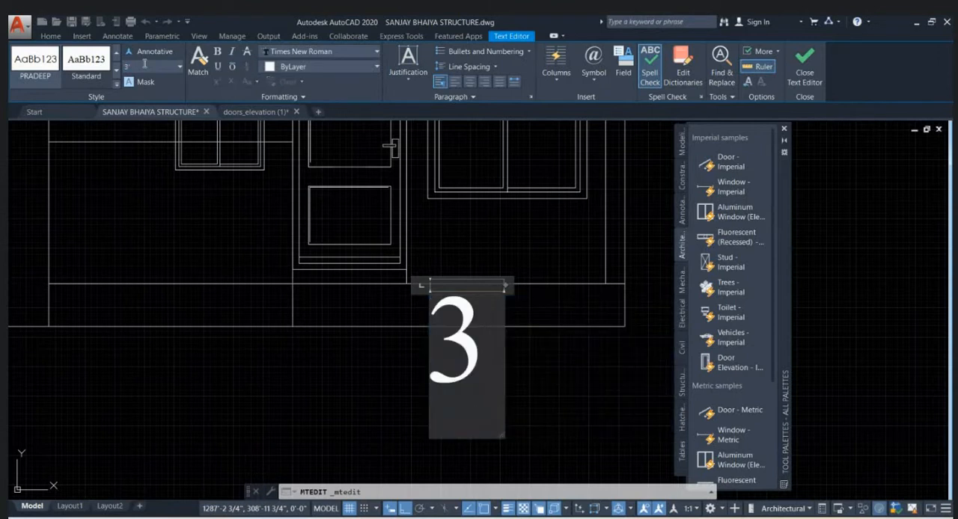
type("\"")
key("BackSpace")
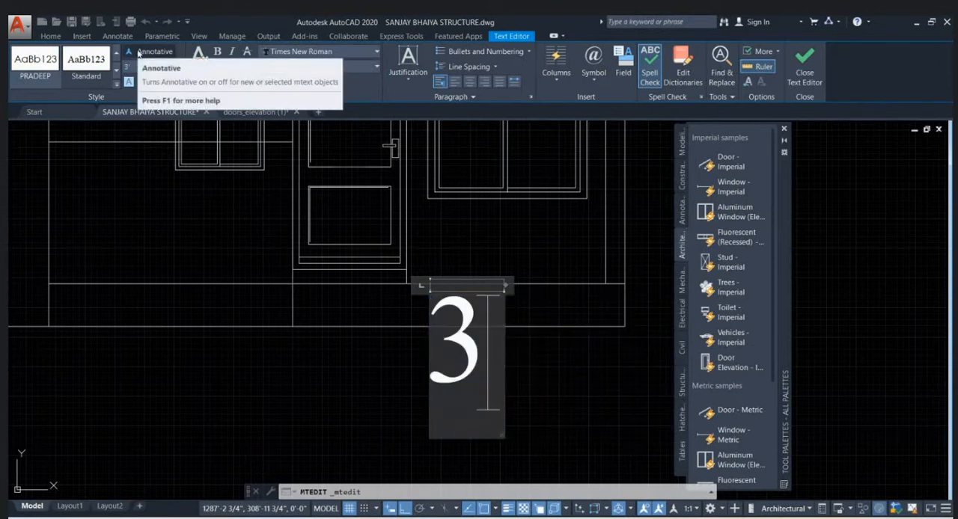
key("BackSpace")
type("R")
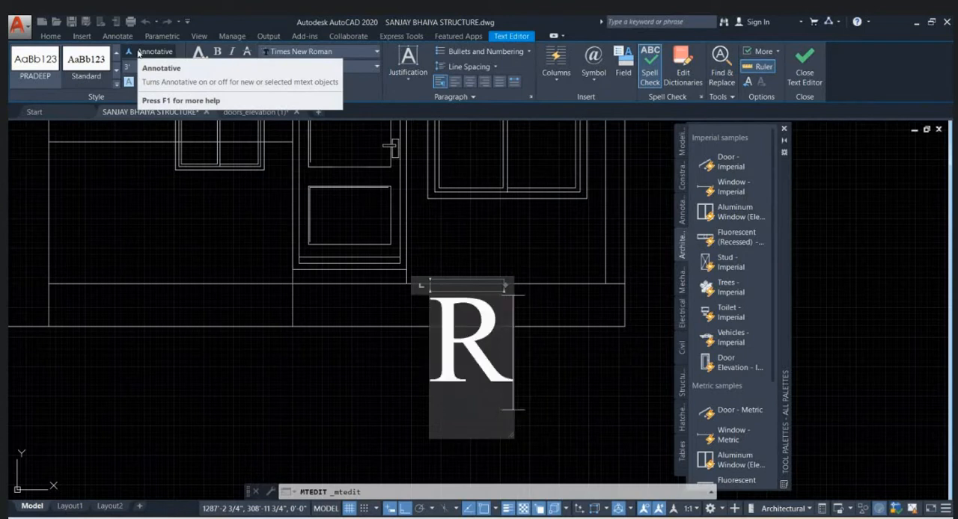
type("AM")
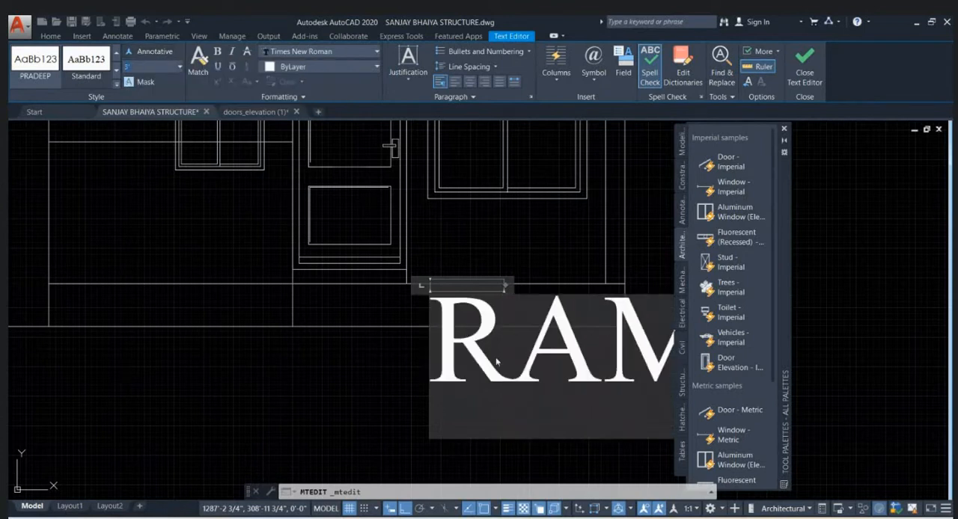
left_click_drag(447, 372, 602, 292)
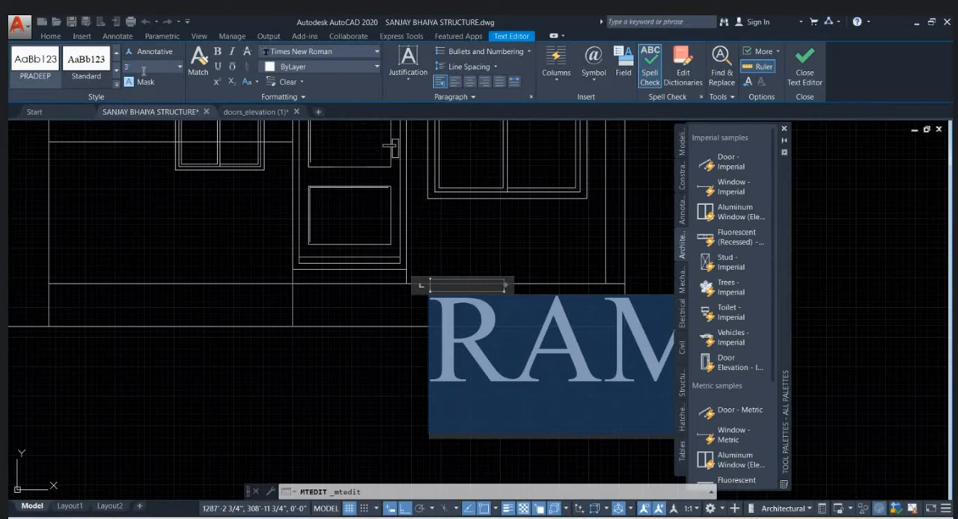
key("Return")
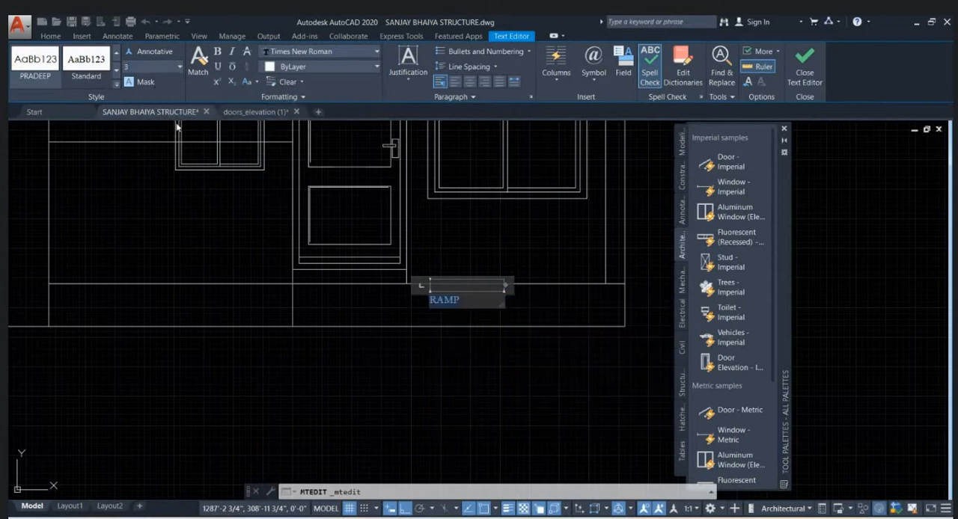
left_click(496, 353)
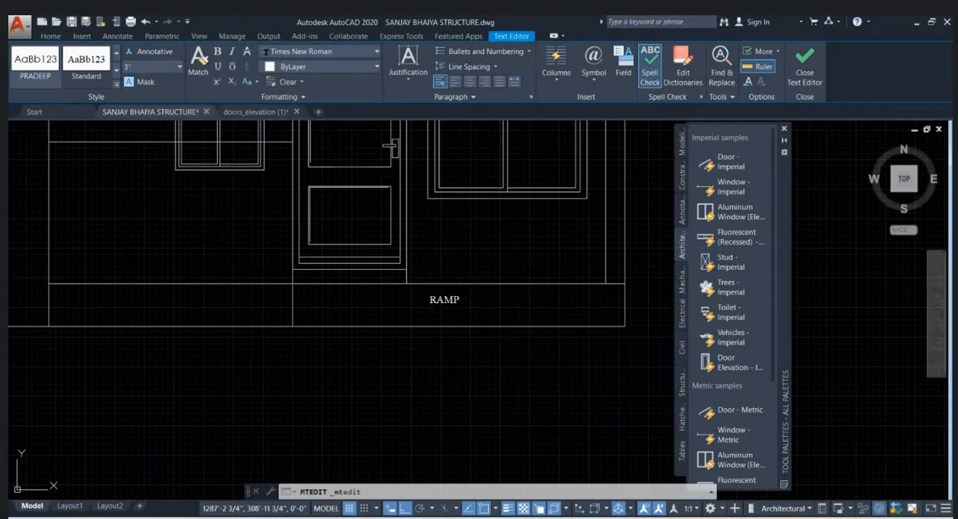
- On the ground floor plan, draw a 5' line straight down from the outer lower corner of the column right of the gate
scroll(548, 251, "down", 4)
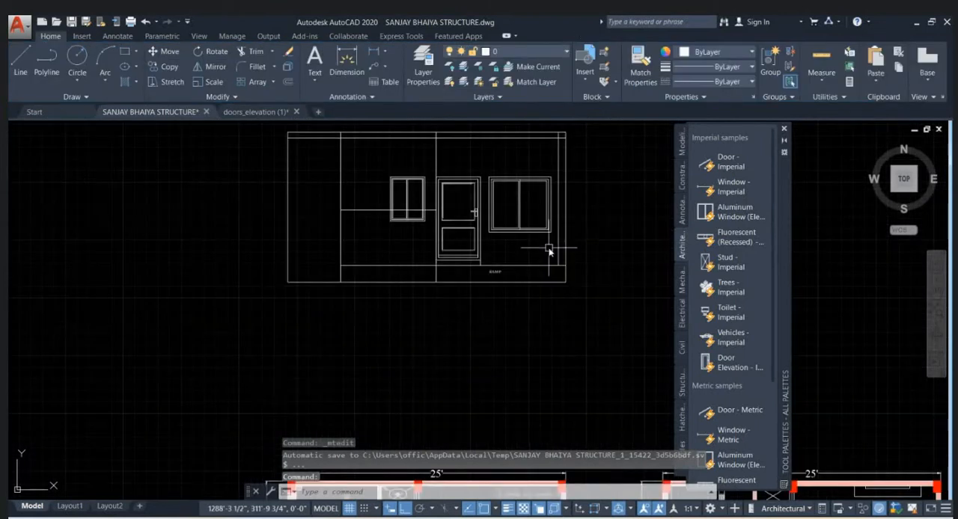
scroll(374, 288, "up", 2)
scroll(422, 307, "down", 1)
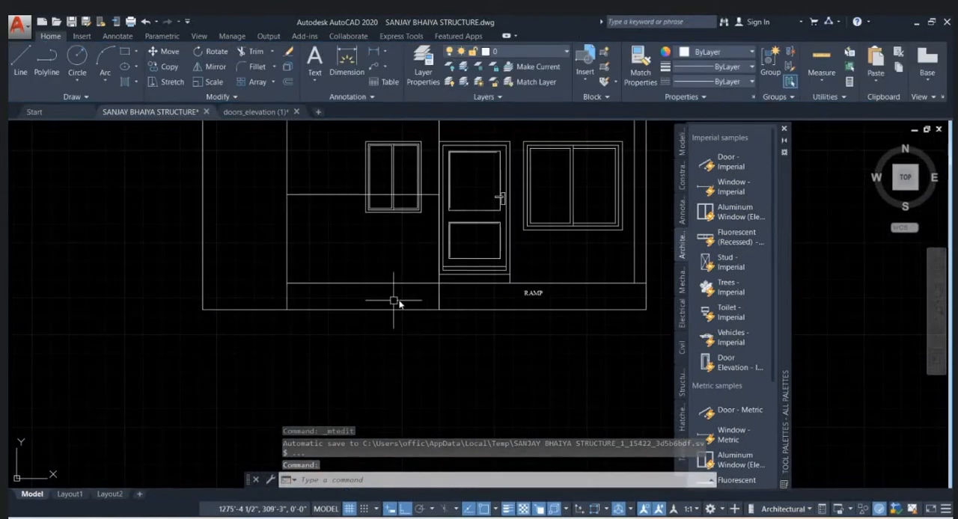
scroll(396, 299, "down", 6)
scroll(406, 396, "up", 8)
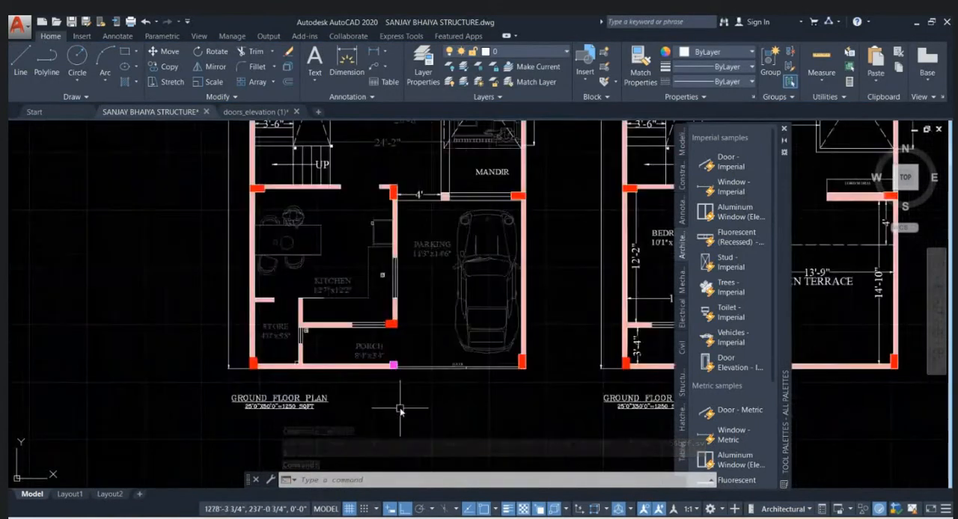
middle_click_drag(402, 379, 385, 317)
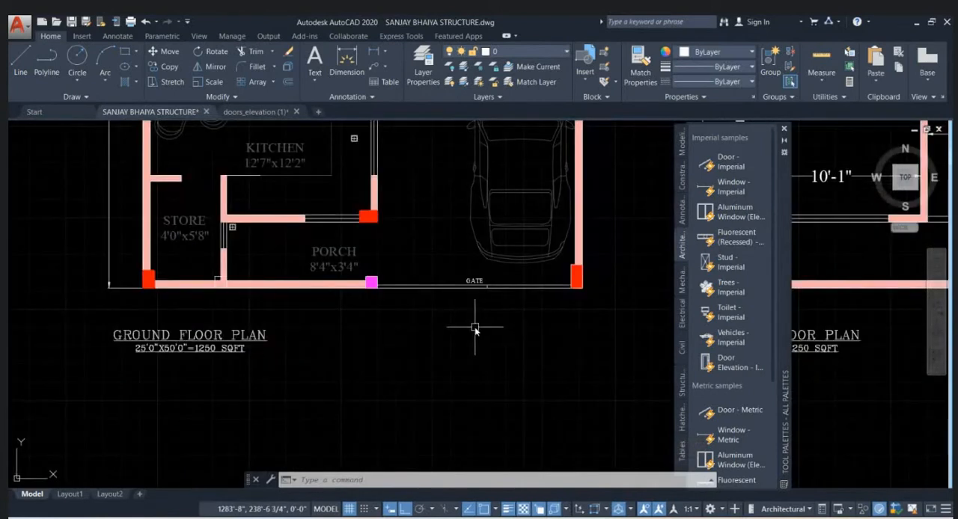
type("l")
key("Return")
left_click(578, 287)
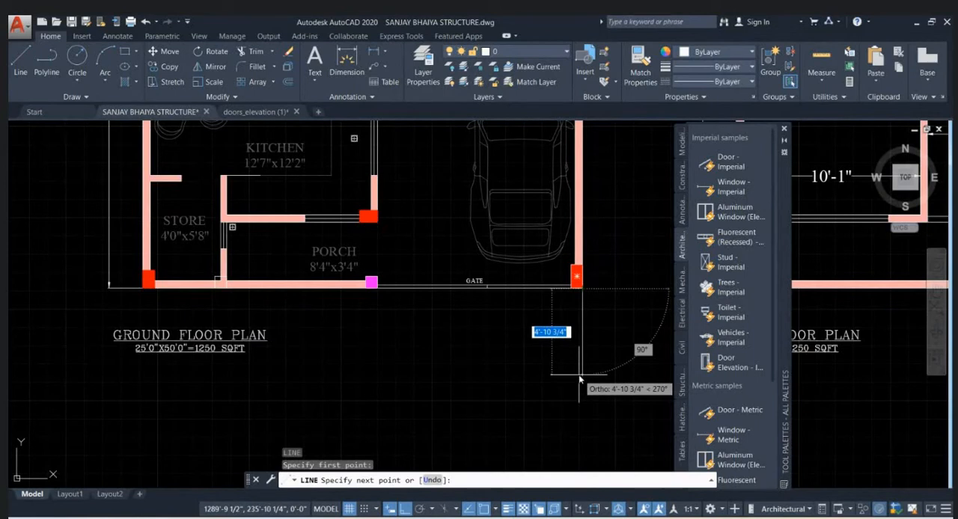
type("5")
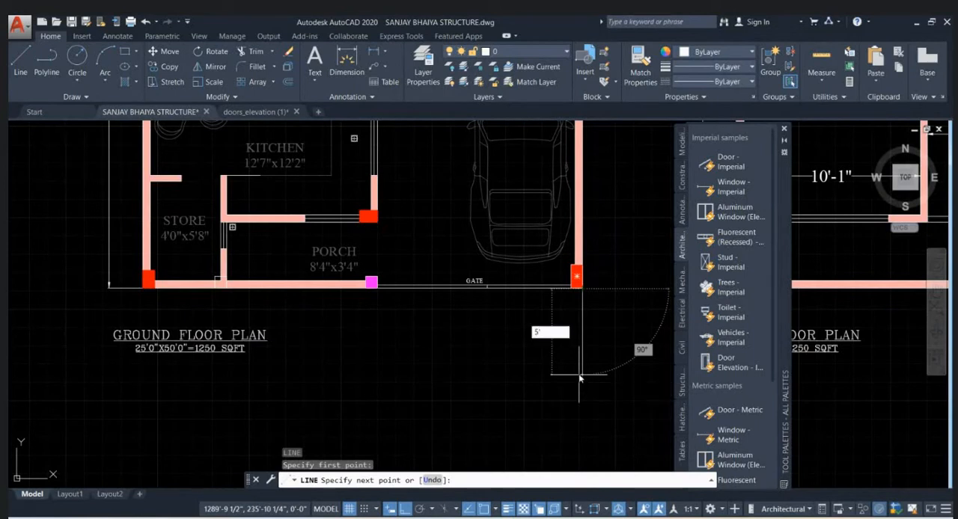
type("'")
key("Return")
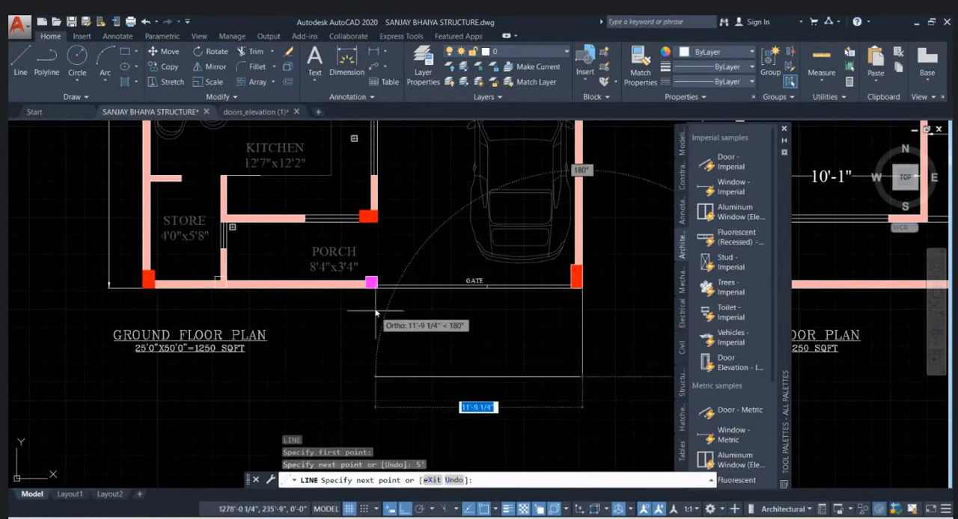
- Continue the line 12' to the left, parallel to the gate, and end it below the magenta column
type("12")
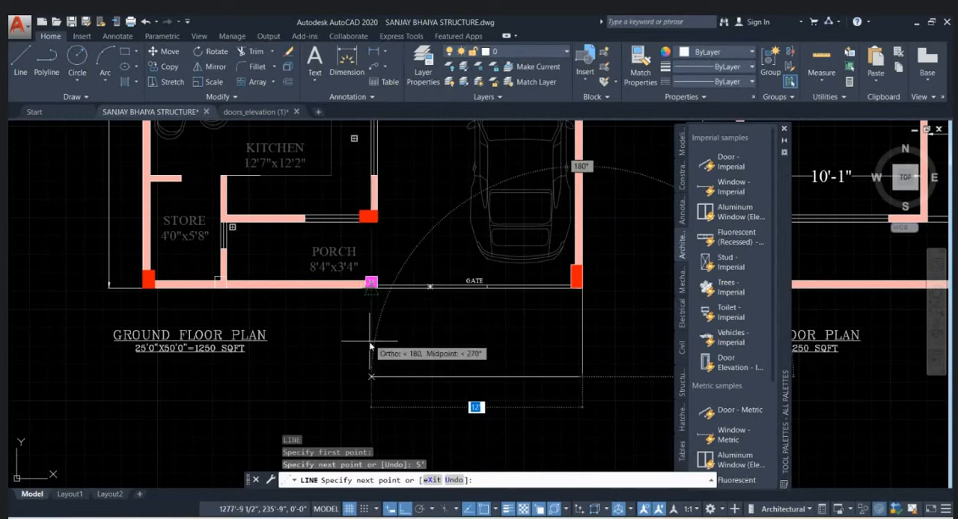
type("'")
key("Return")
left_click(371, 395)
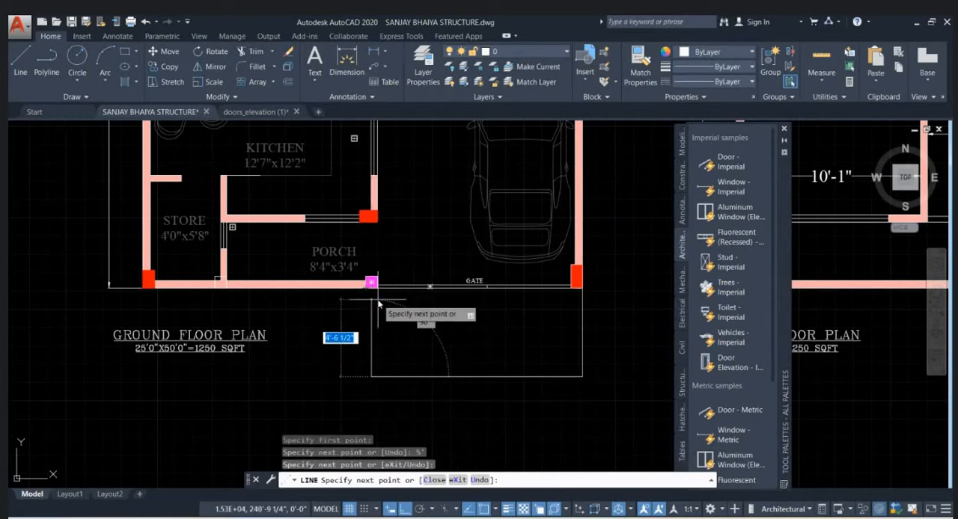
scroll(371, 293, "up", 4)
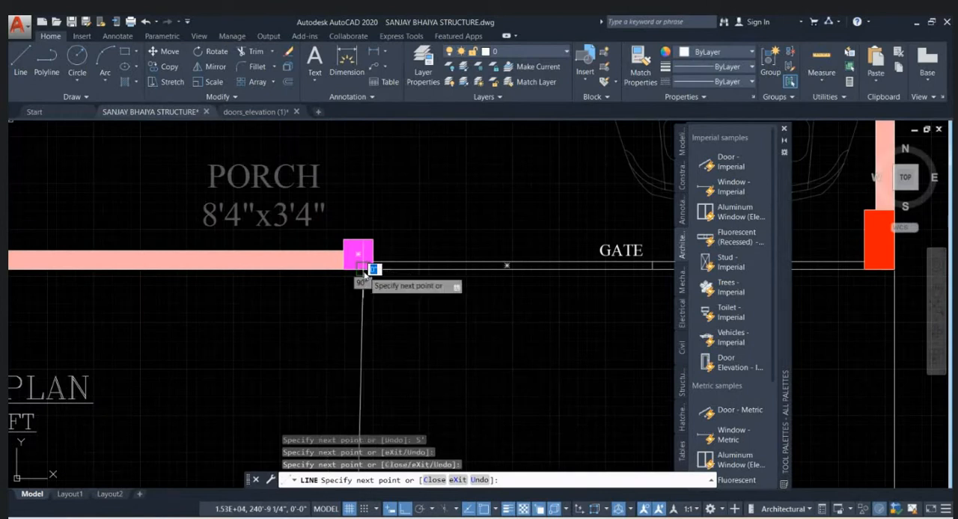
key("Escape")
scroll(355, 291, "down", 4)
- Draw a vertical line down from the magenta column's lower left corner, ending short of the 12' line's level
key("Return")
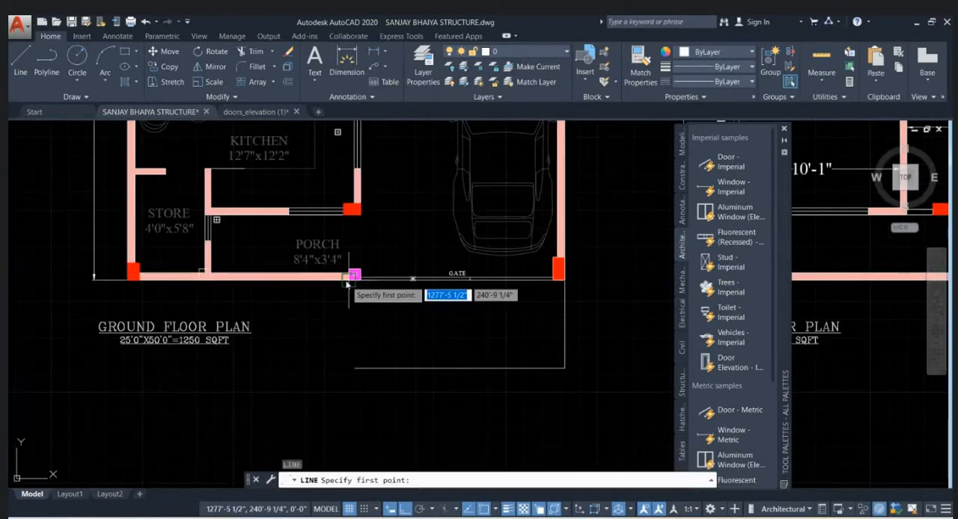
scroll(346, 284, "up", 3)
left_click(353, 276)
scroll(350, 279, "down", 3)
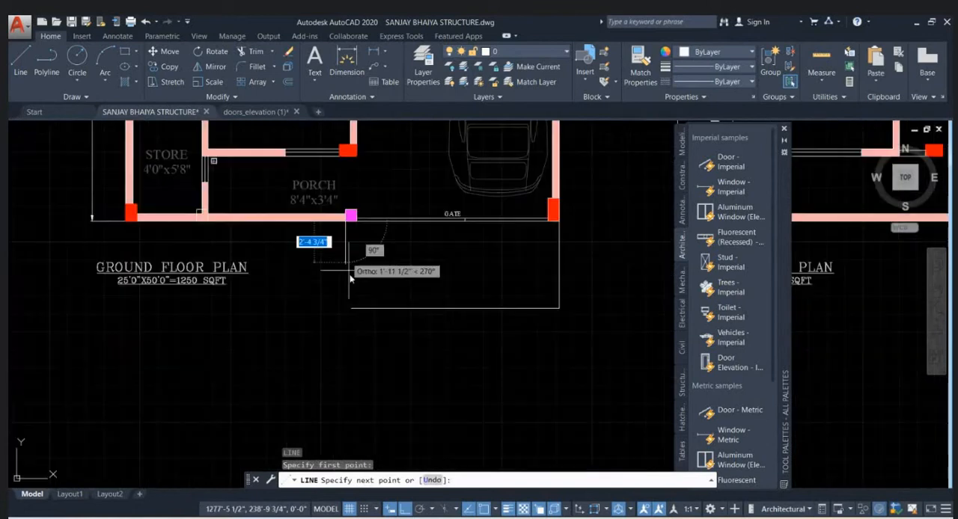
left_click(348, 296)
key("Escape")
- Fillet the 12' horizontal line and the left vertical line into a sharp corner to close the ramp outline
scroll(385, 325, "up", 5)
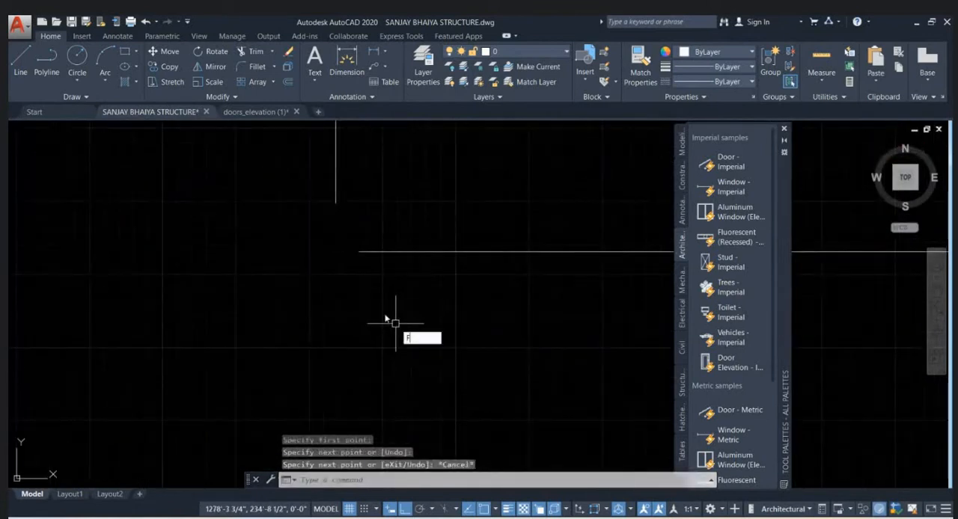
type("F")
key("Return")
left_click(380, 253)
left_click(336, 218)
scroll(333, 301, "down", 2)
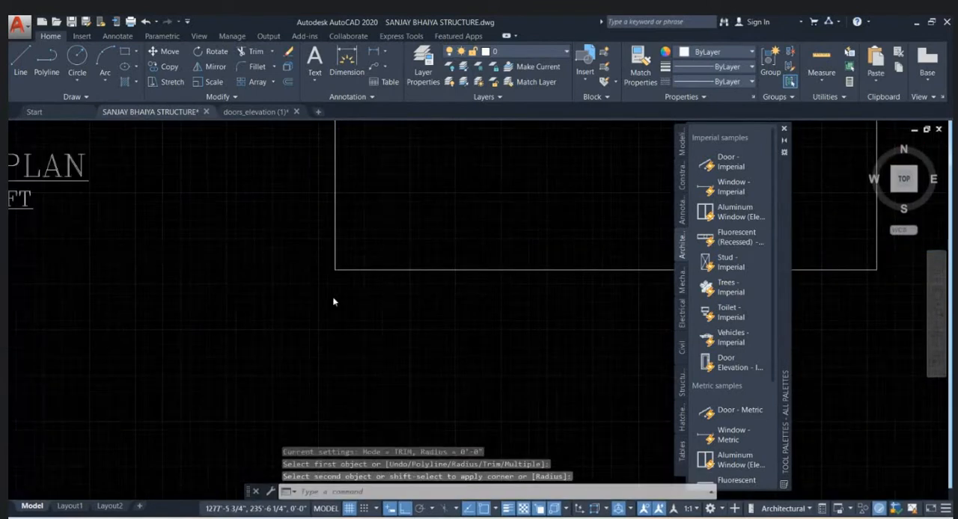
key("Escape")
- Label the ramp outline below the gate on the ground floor plan with multiline text RAMP, text height 4
scroll(333, 302, "down", 3)
scroll(403, 256, "up", 4)
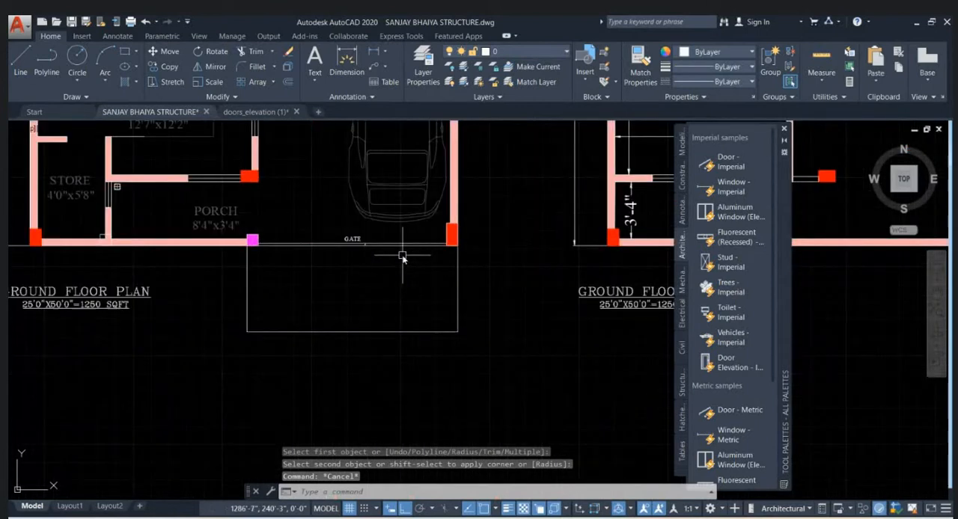
type("t")
key("Return")
left_click(345, 264)
left_click(411, 276)
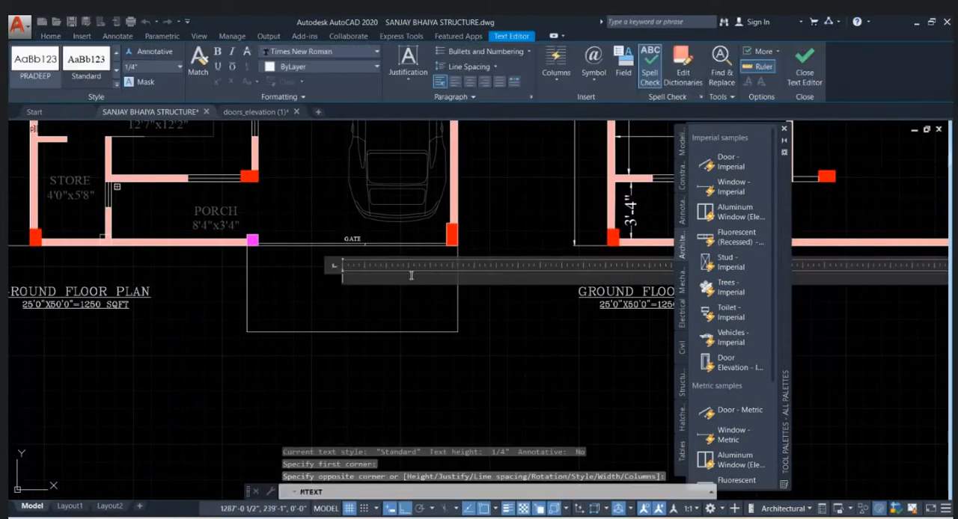
type("RANP")
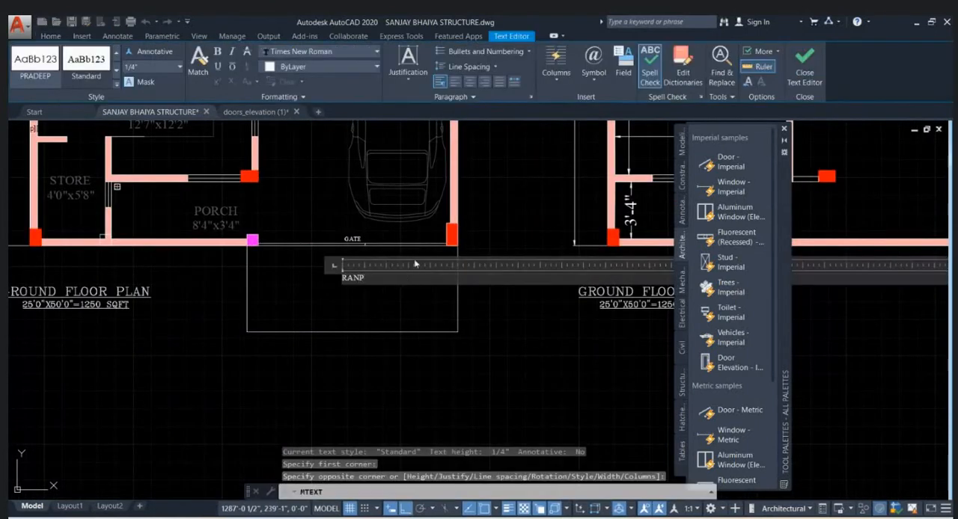
key("ctrl+a")
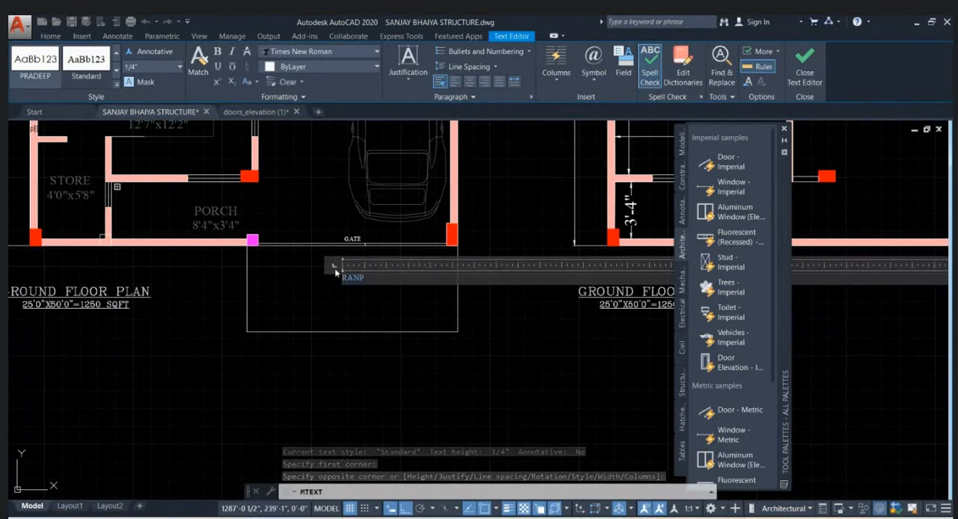
left_click(390, 278)
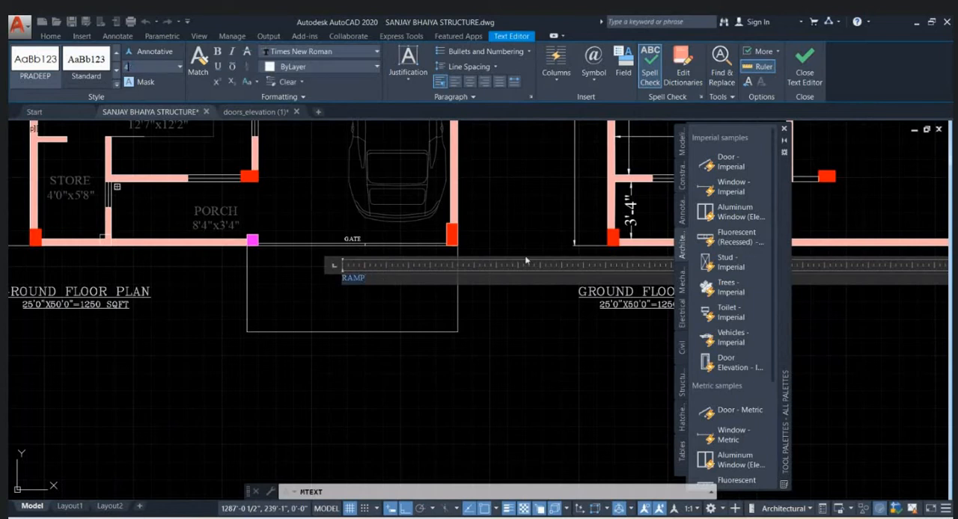
type("4")
key("Return")
left_click(325, 317)
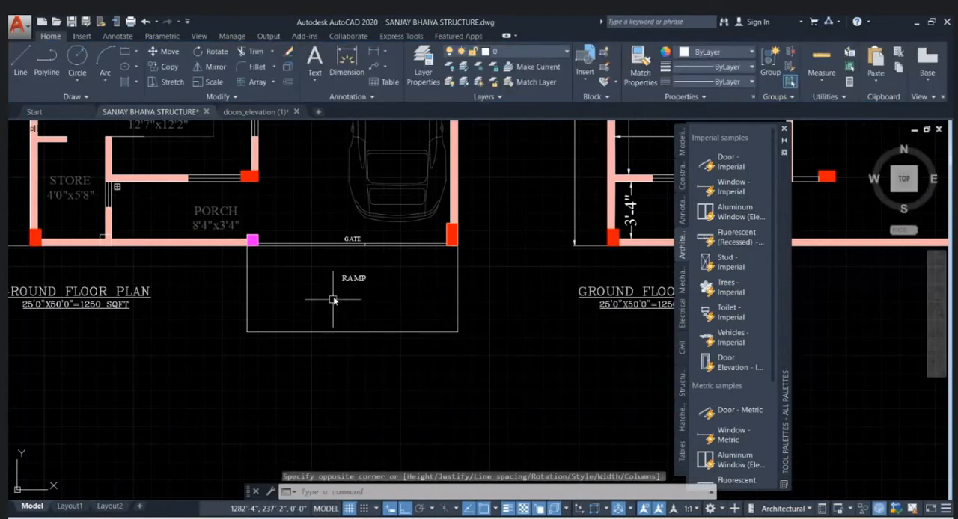
scroll(349, 256, "up", 3)
scroll(350, 260, "down", 3)
scroll(389, 333, "down", 5)
scroll(385, 202, "up", 6)
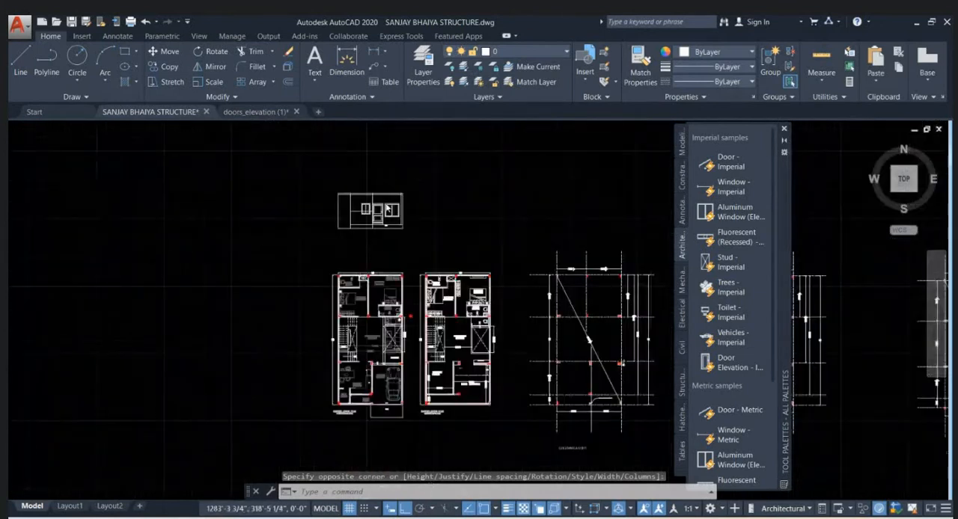
mouse_move(569, 517)
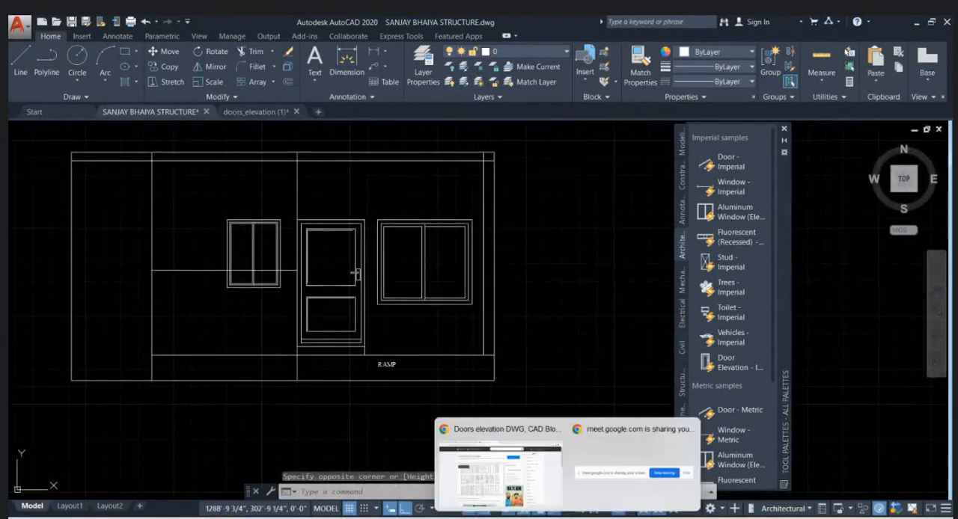
left_click(494, 460)
left_click(42, 23)
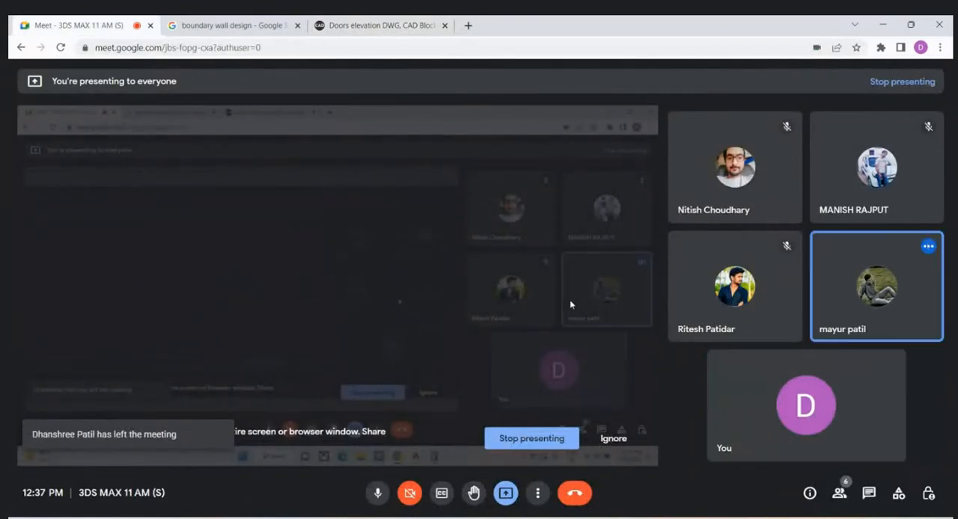
left_click(883, 26)
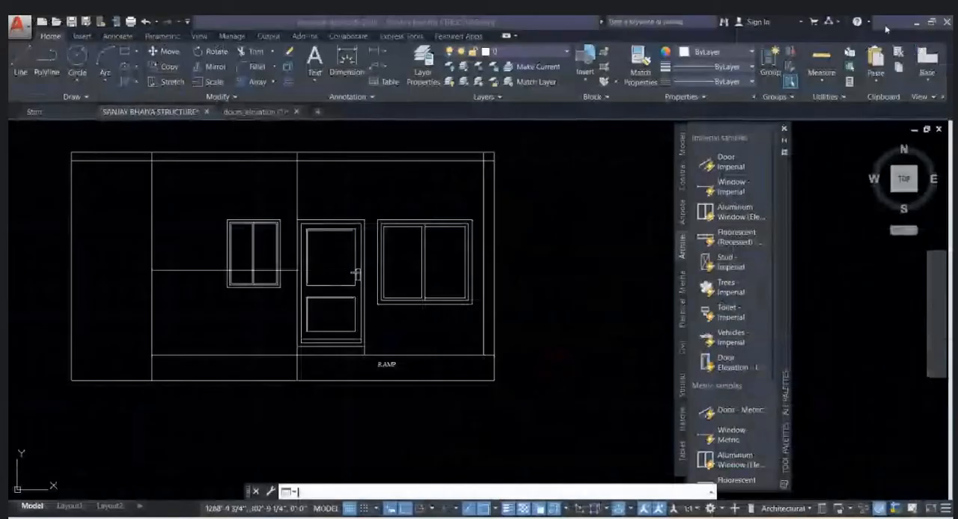
key("Escape")
key("Escape")
- Erase the short horizontal plinth line below the small window, left of the ramp in the front elevation
scroll(387, 338, "up", 3)
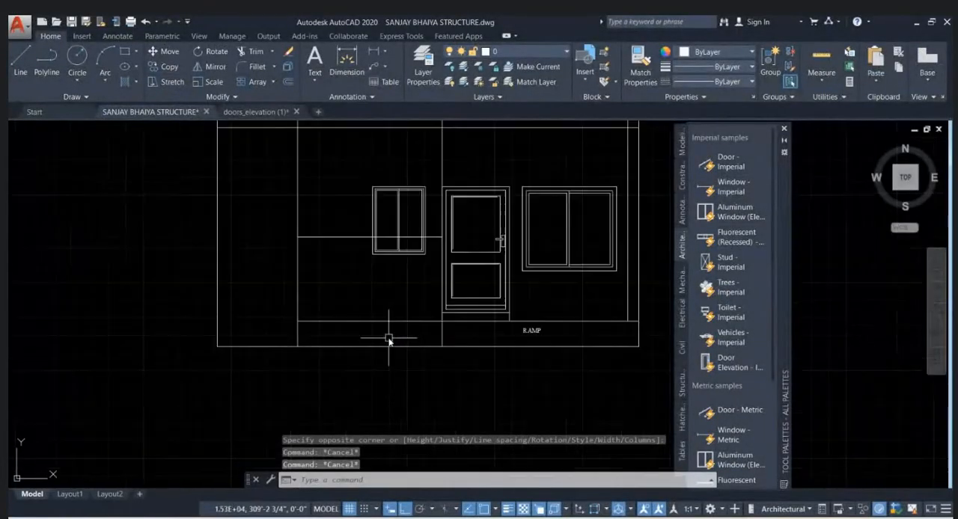
scroll(424, 299, "down", 5)
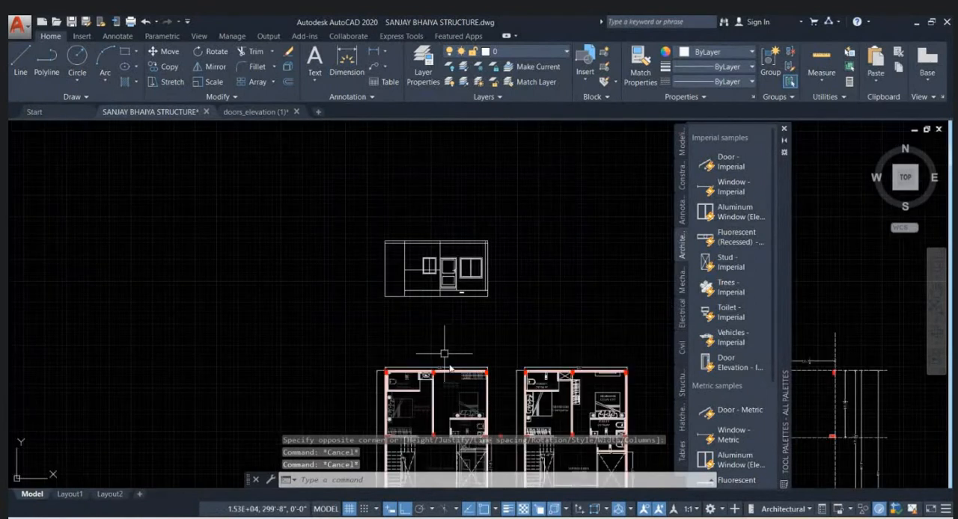
scroll(410, 234, "up", 5)
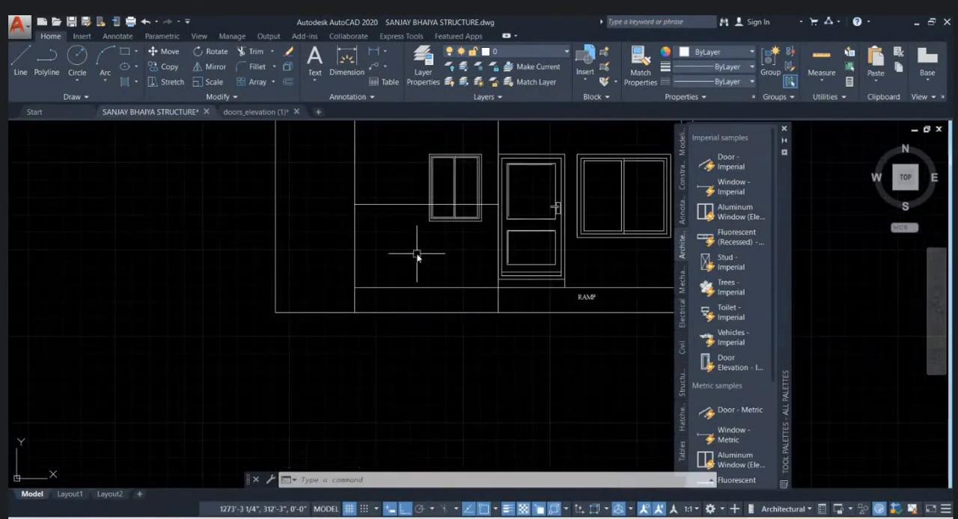
left_click(421, 288)
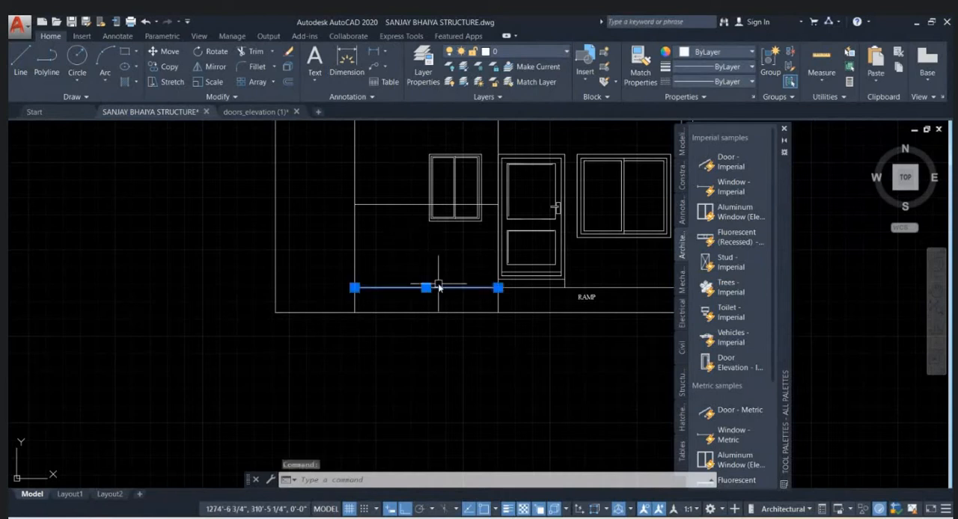
key("Delete")
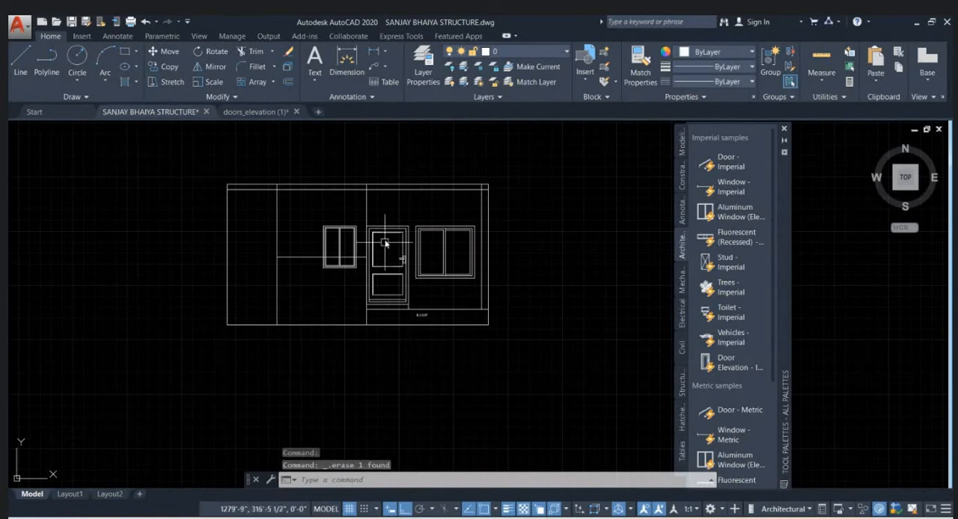
- Examine the front wall beside the store and porch on the ground floor plan and compare it with the elevation
scroll(305, 301, "up", 2)
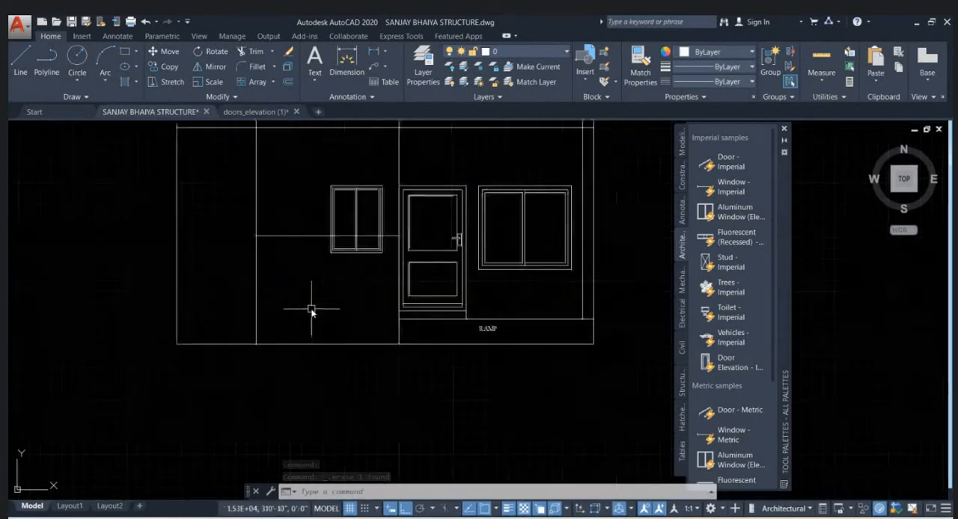
scroll(393, 255, "down", 5)
scroll(402, 241, "down", 1)
scroll(385, 374, "up", 5)
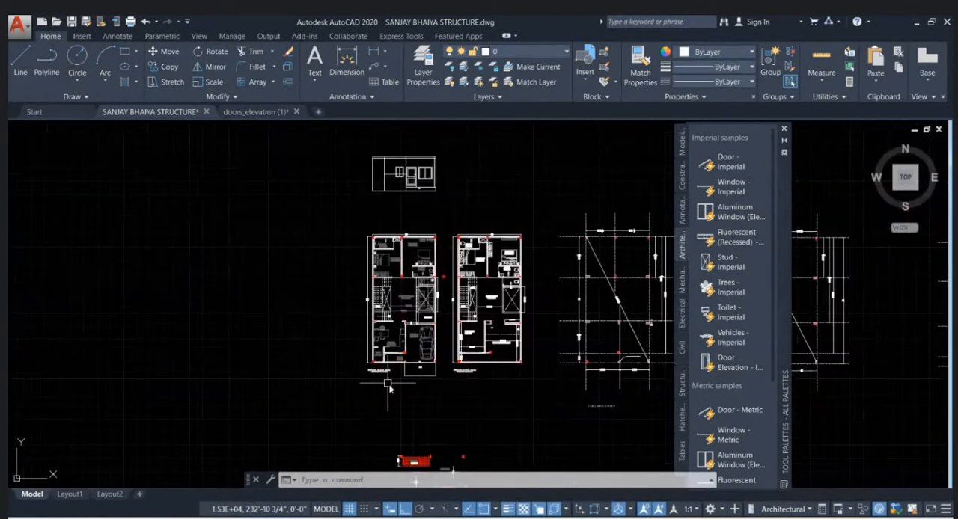
scroll(309, 333, "up", 3)
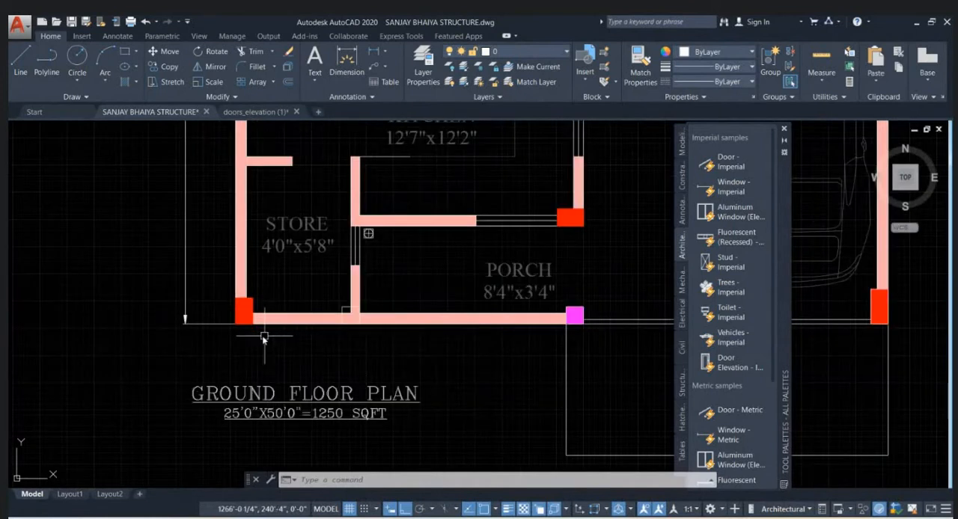
left_click(243, 347)
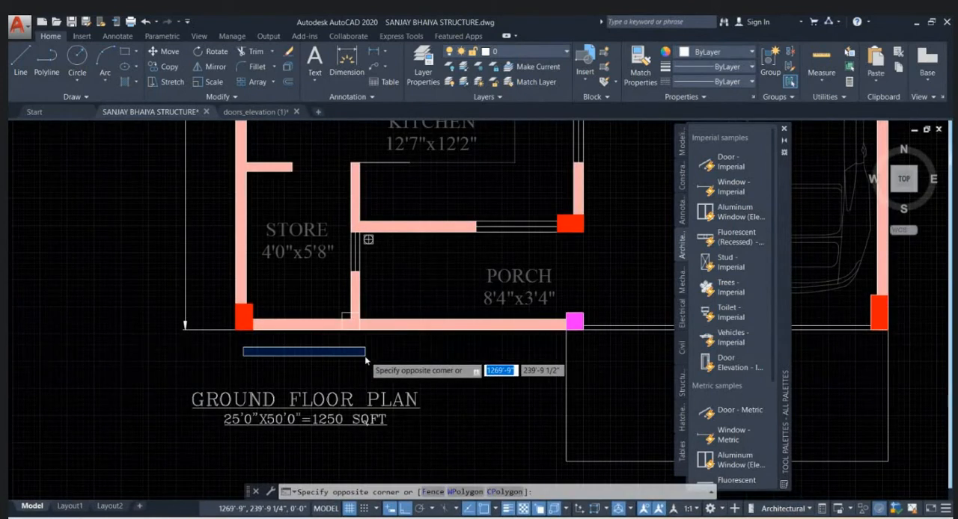
scroll(365, 350, "down", 8)
scroll(373, 270, "up", 7)
key("Escape")
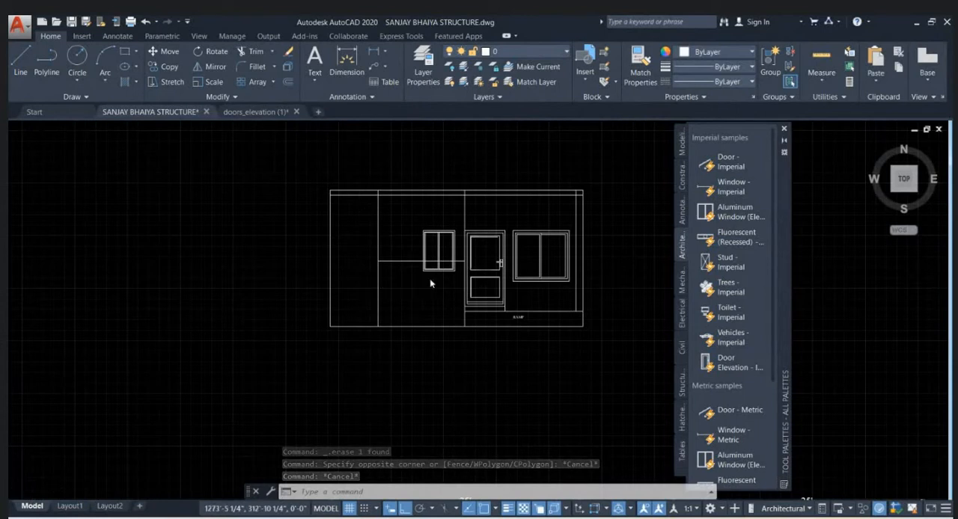
scroll(430, 279, "up", 2)
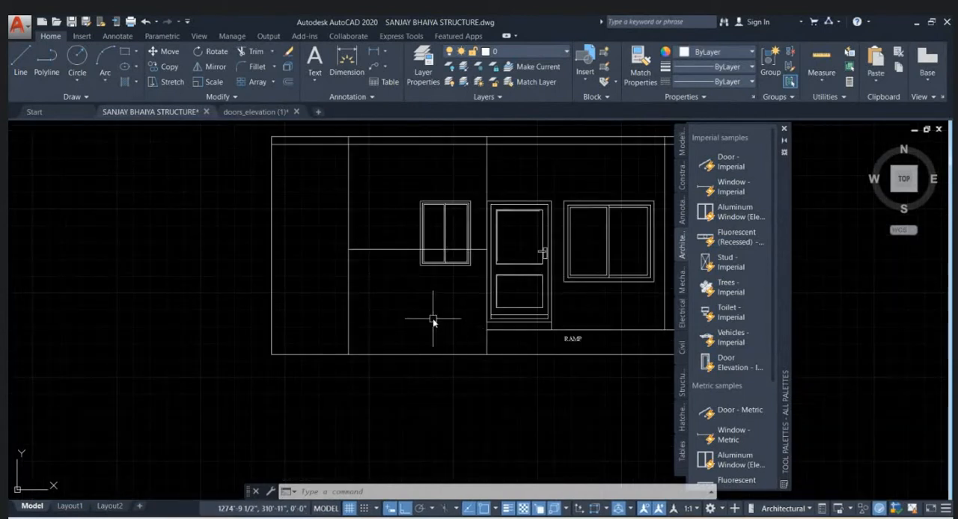
- Measure the distance between the elevation's left outer edge and the next vertical line
middle_click_drag(324, 250, 336, 262)
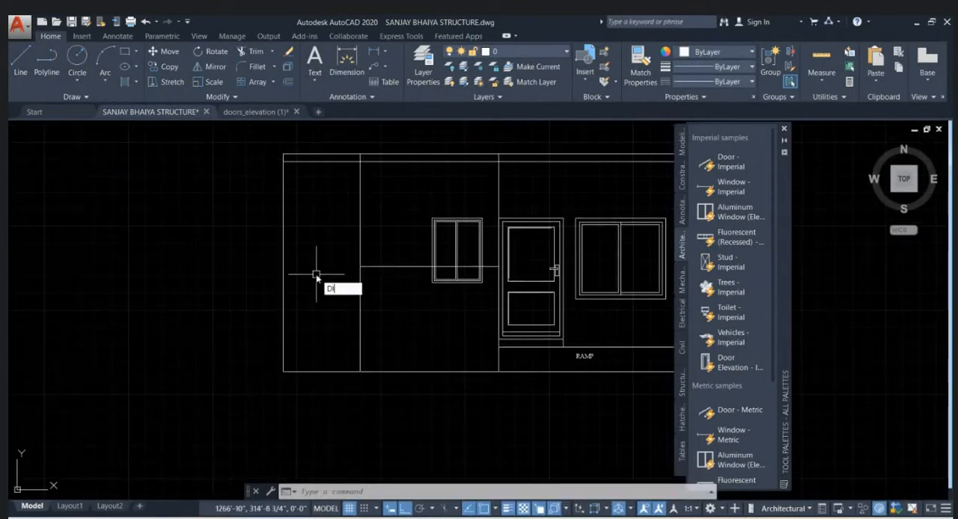
key("Return")
left_click(284, 241)
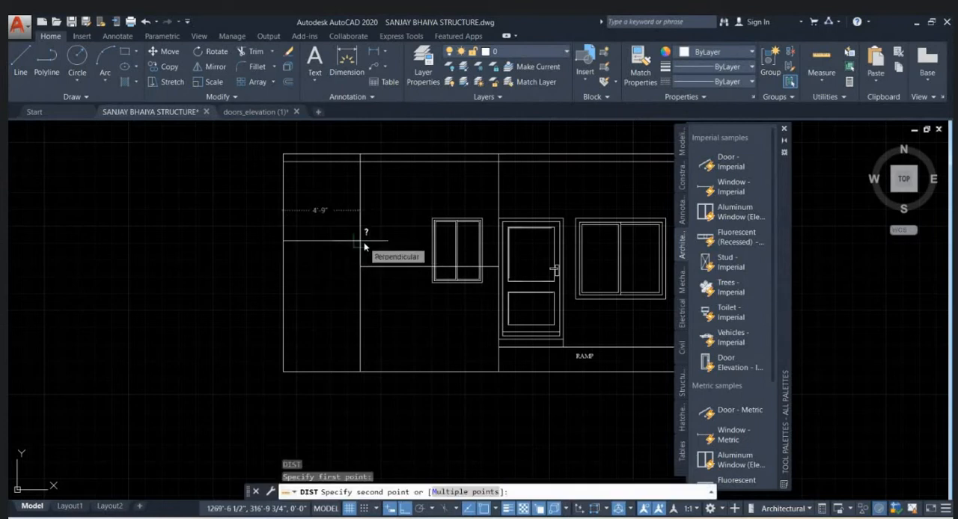
key("Escape")
- Offset the elevation's left outer edge 2' inward to the right
left_click(284, 247)
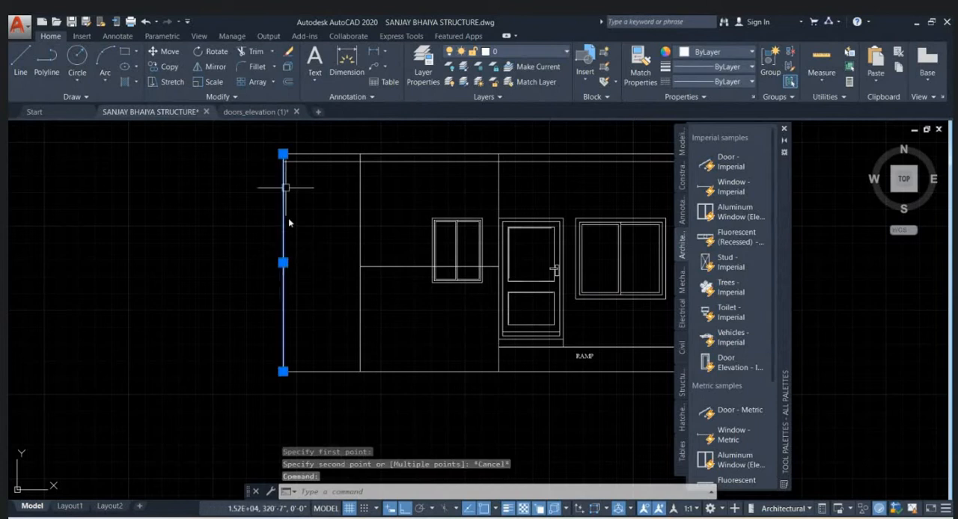
type("o")
key("Return")
type("2")
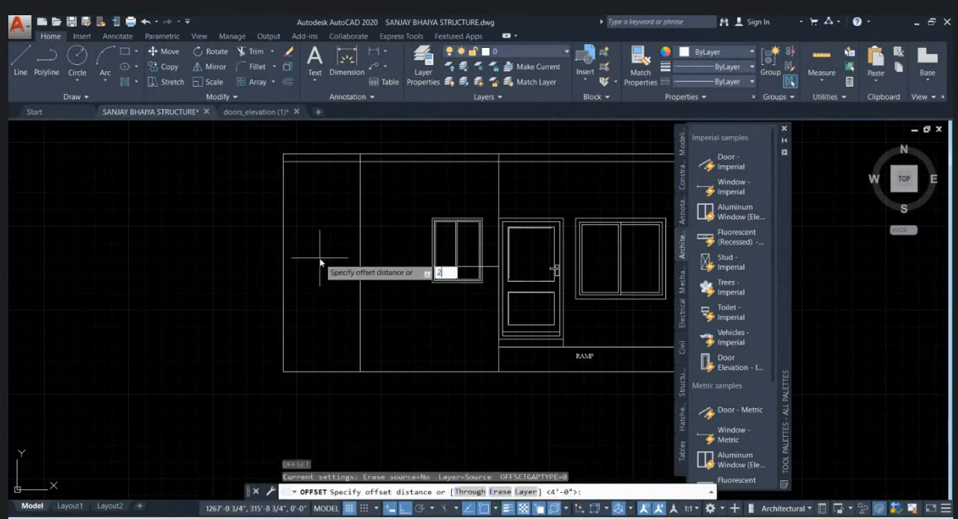
type("'")
key("Return")
left_click(285, 261)
left_click(324, 261)
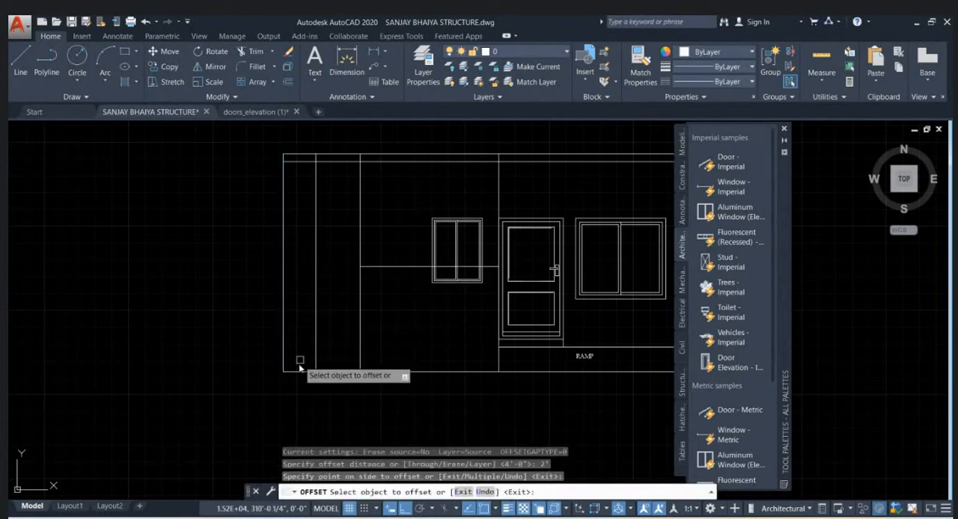
key("Escape")
key("Escape")
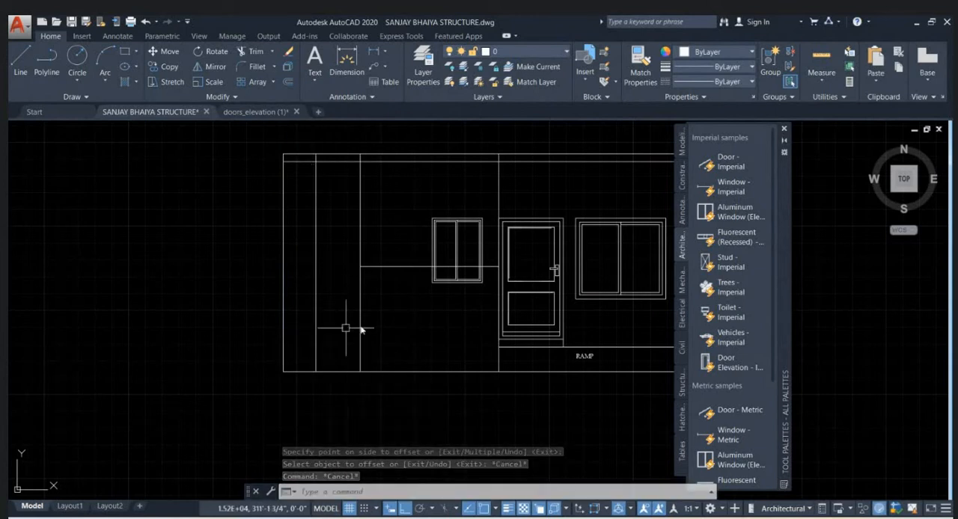
- Trim the upper end of the new vertical line off at the lower line of the elevation's top band
scroll(336, 153, "up", 2)
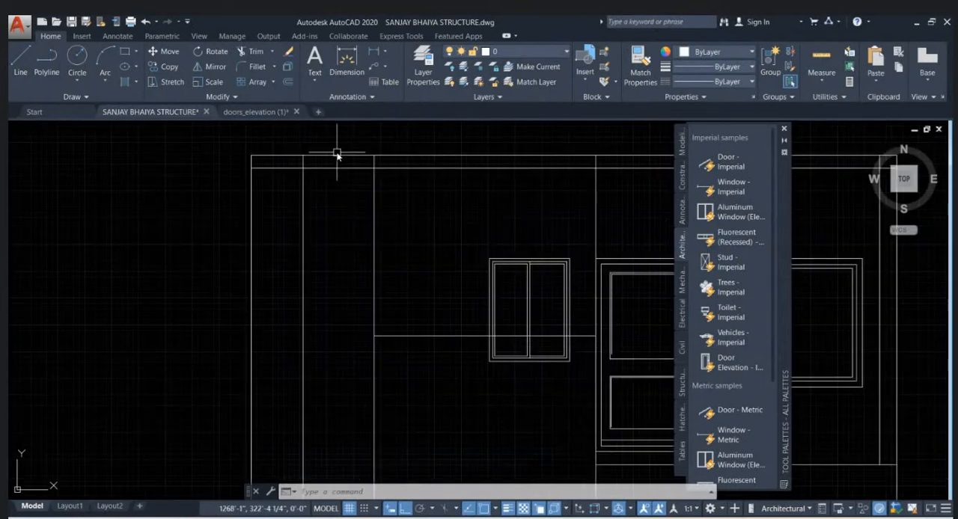
key("Return")
scroll(325, 156, "up", 2)
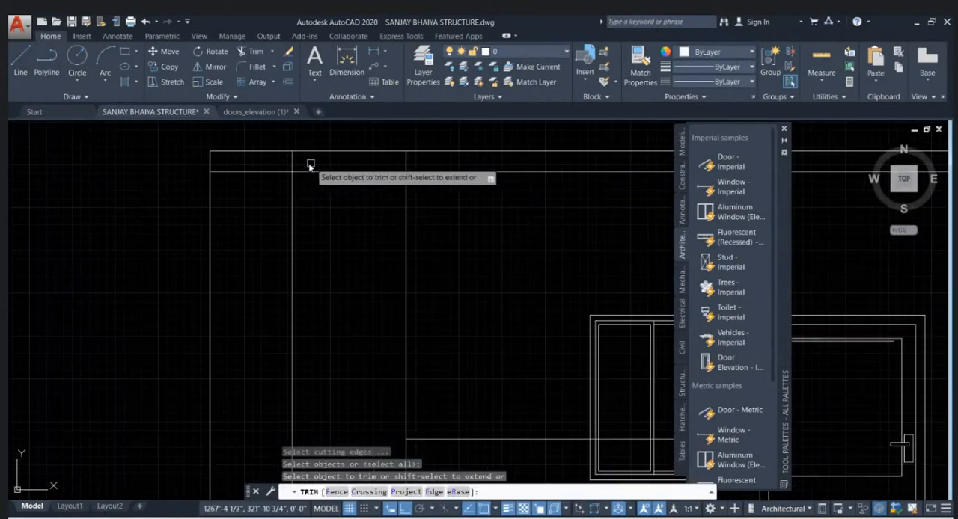
key("Escape")
scroll(321, 168, "down", 3)
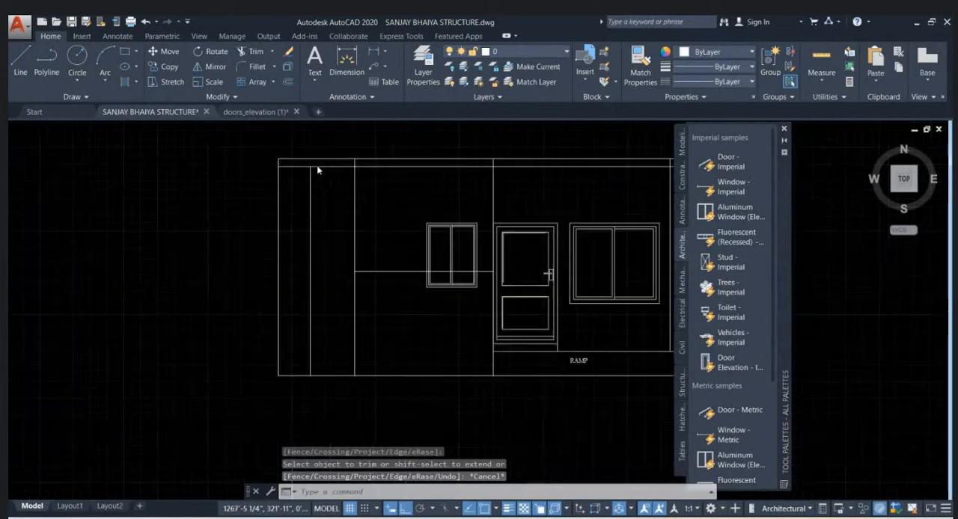
left_click(309, 177)
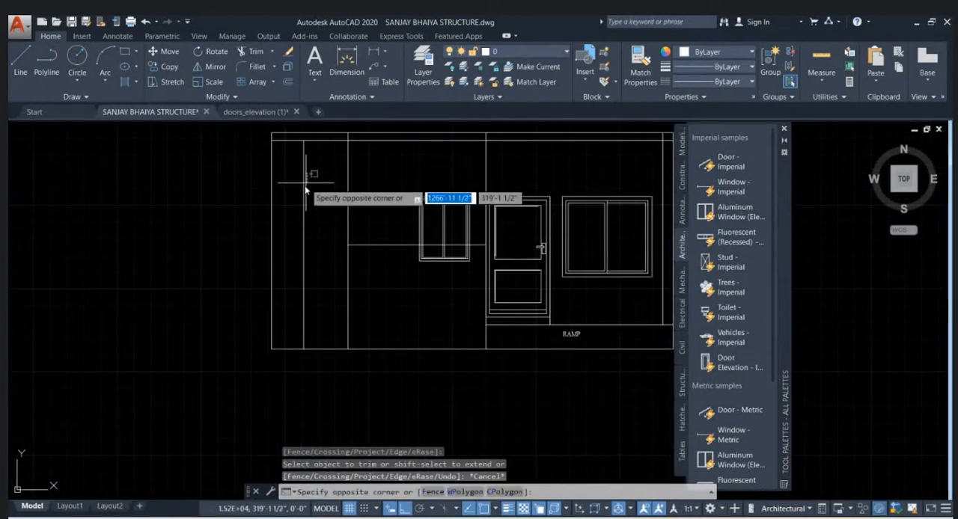
left_click(303, 198)
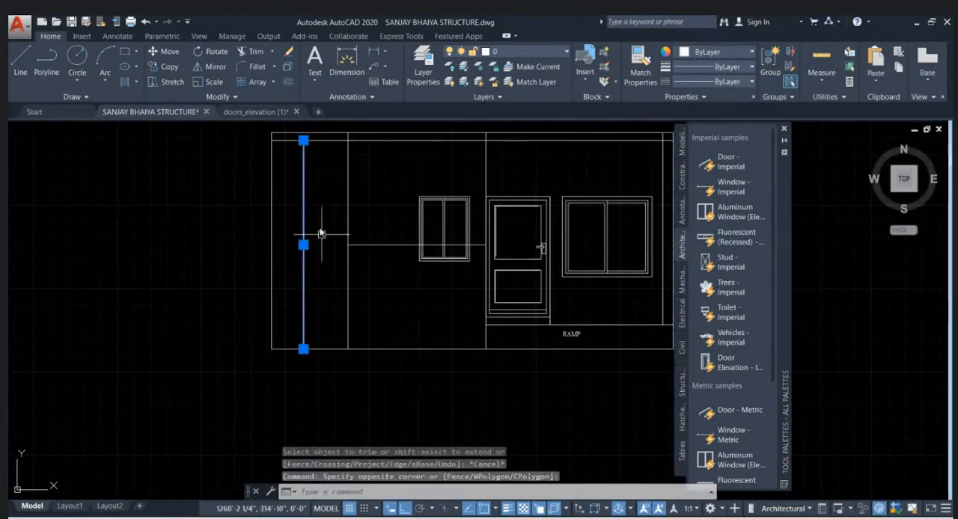
key("Escape")
key("Escape")
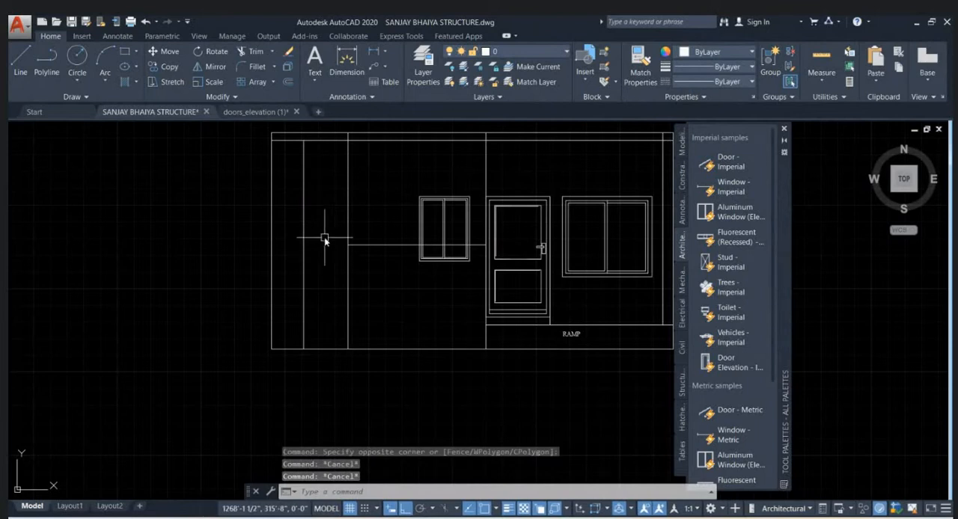
- Draw a horizontal line 1' below the elevation's top band, spanning from the 2' offset line to the next vertical line
type("l")
key("Return")
middle_click_drag(342, 179, 332, 214)
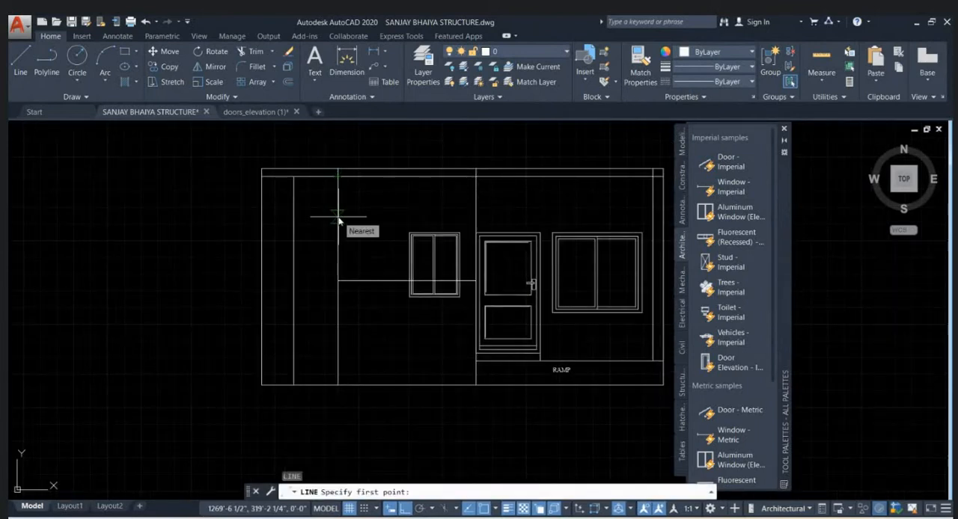
scroll(336, 214, "up", 4)
scroll(327, 217, "down", 2)
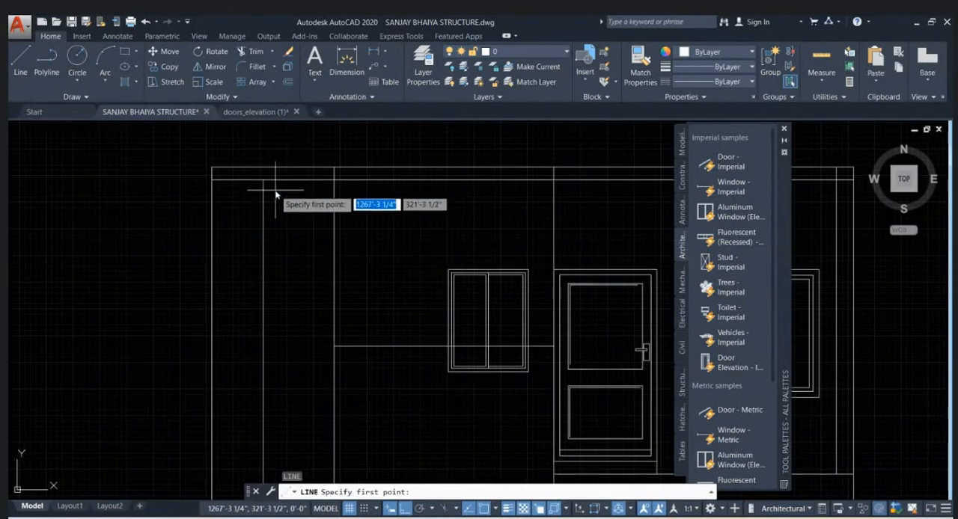
scroll(275, 195, "down", 5)
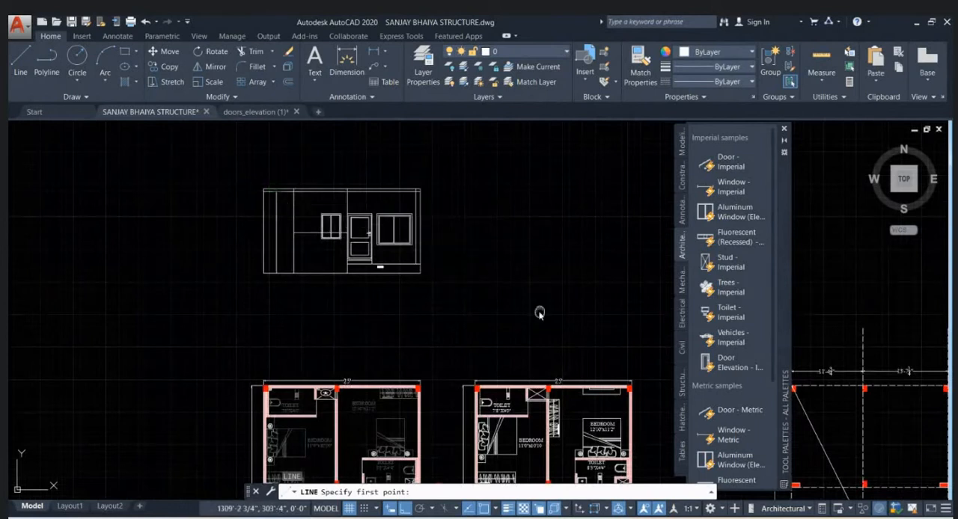
scroll(376, 226, "down", 3)
scroll(382, 322, "up", 4)
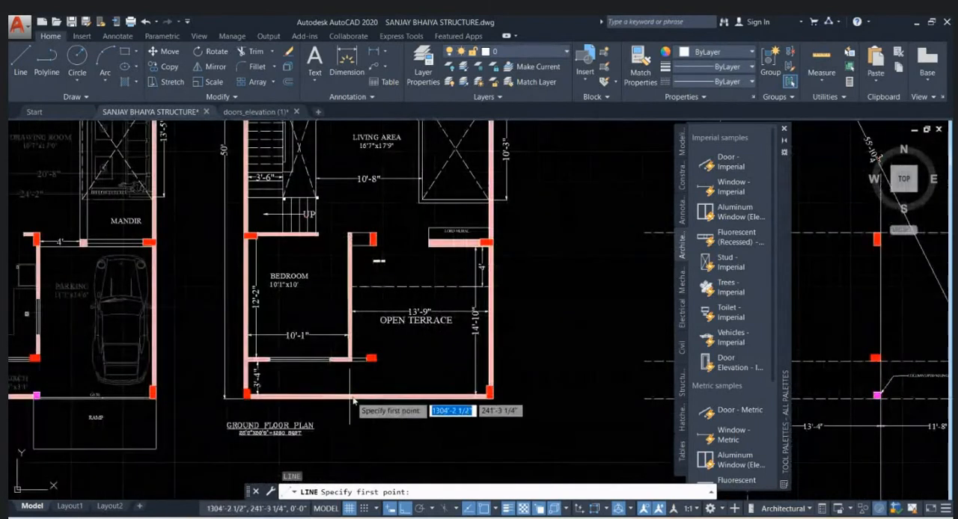
scroll(341, 352, "down", 6)
scroll(307, 283, "up", 9)
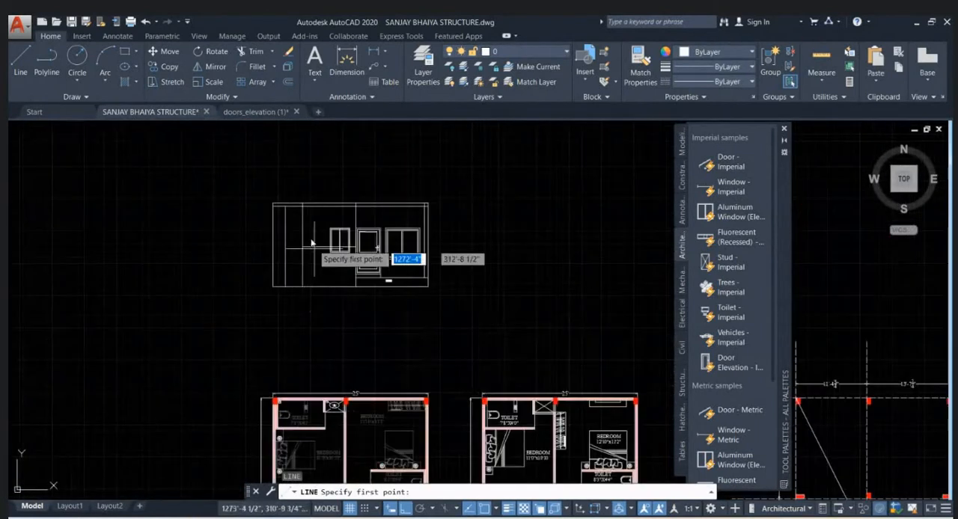
scroll(268, 216, "up", 2)
left_click(259, 196)
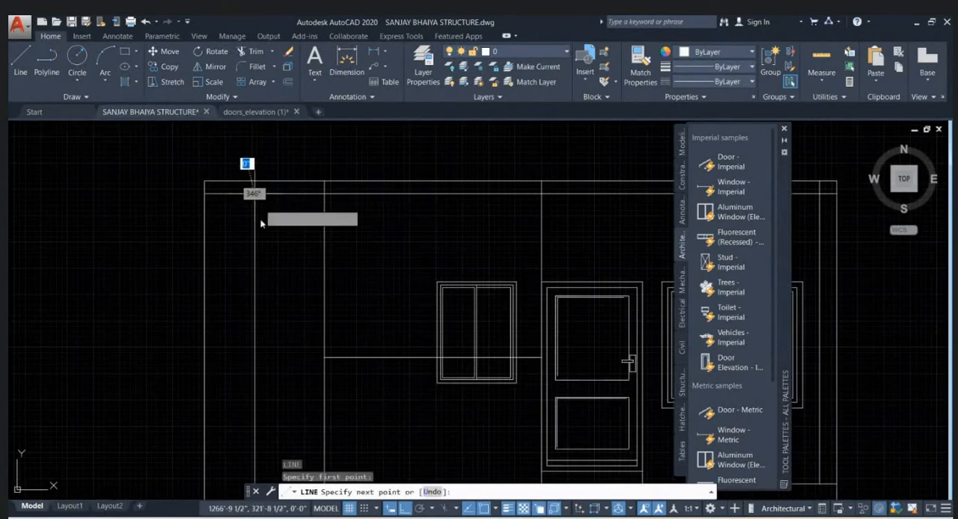
type("1'")
key("Return")
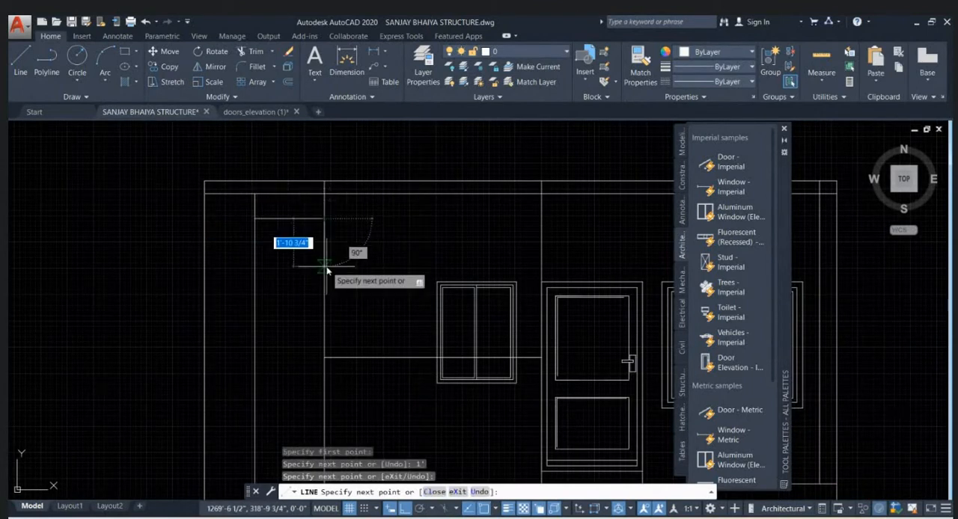
- Draw a second horizontal line 1" below the first across the same strip to form a groove
type("1")
key("Return")
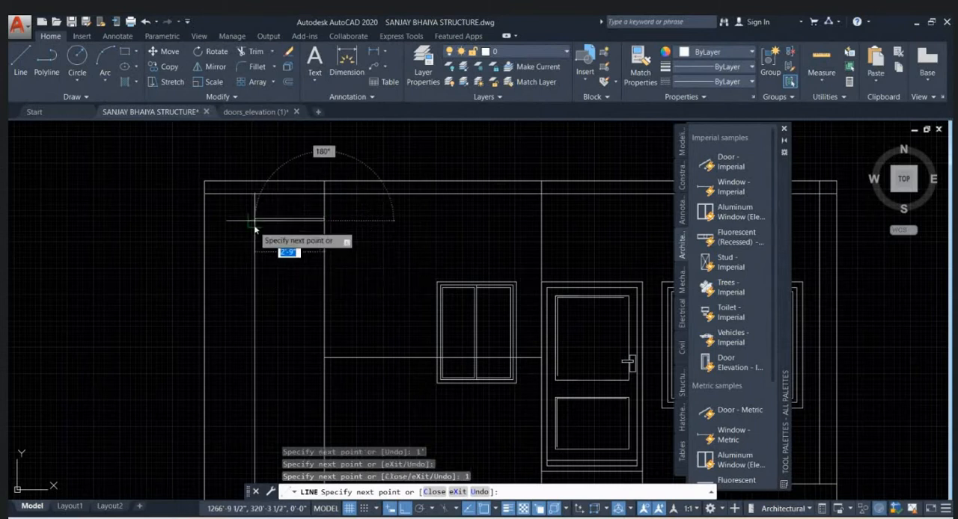
key("Escape")
scroll(304, 213, "up", 4)
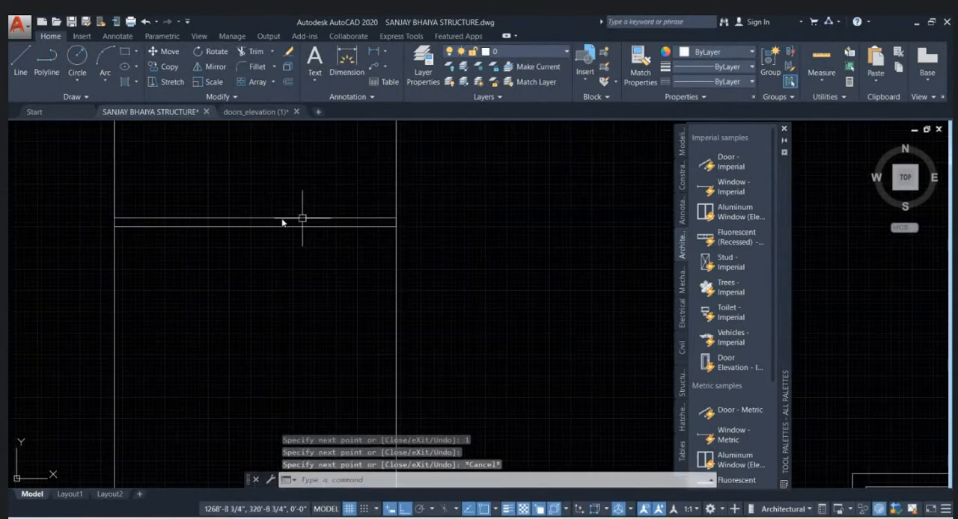
scroll(307, 219, "down", 5)
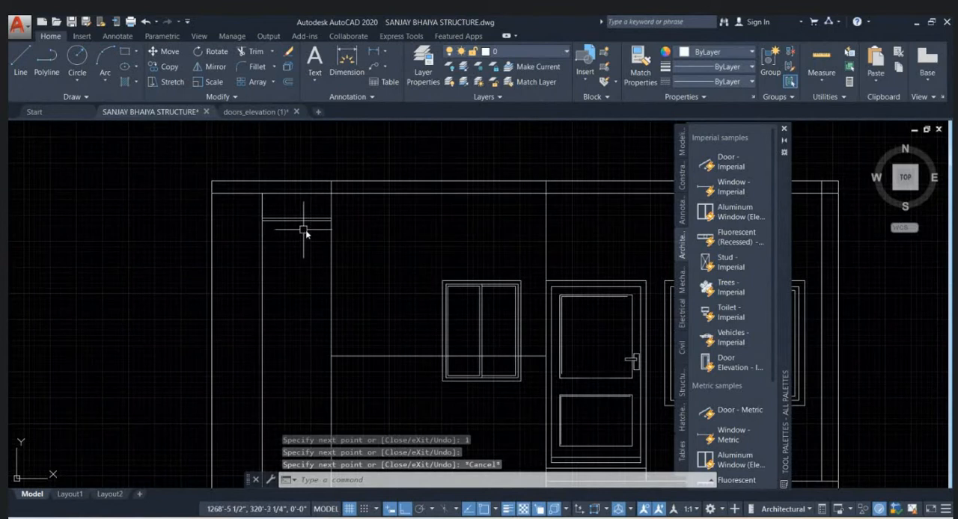
- Switch to Chrome and search Google for "plaster groove" in a new tab
left_click(568, 518)
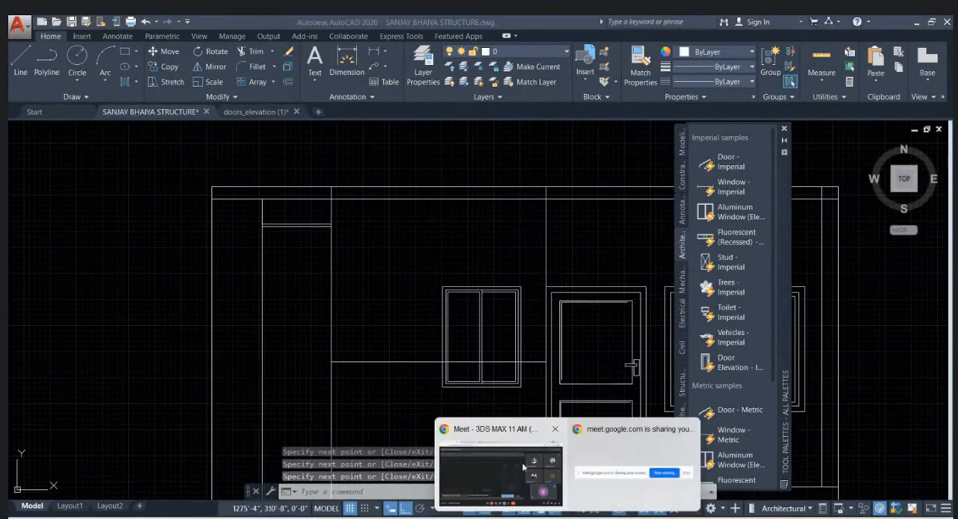
left_click(522, 463)
key("ctrl+t")
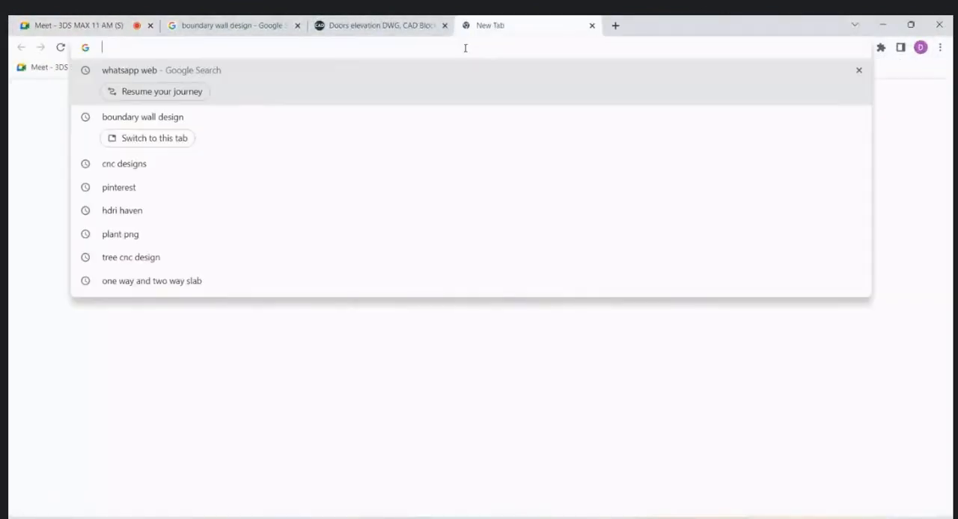
type("[")
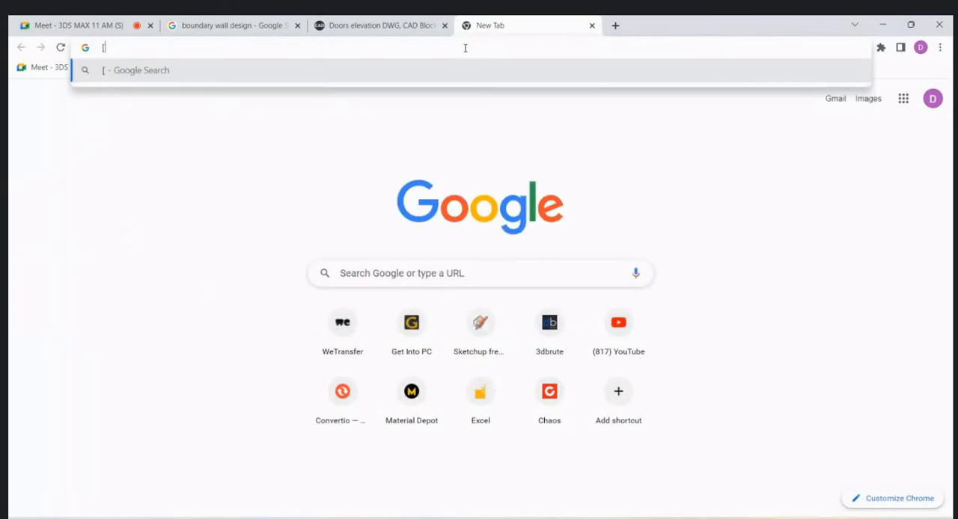
key("BackSpace")
type("PLAS")
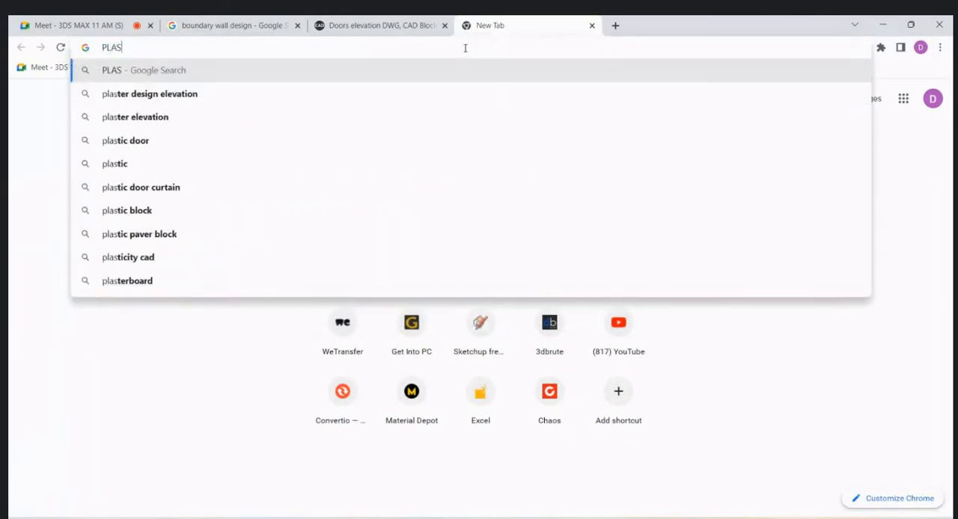
type("TER GRO")
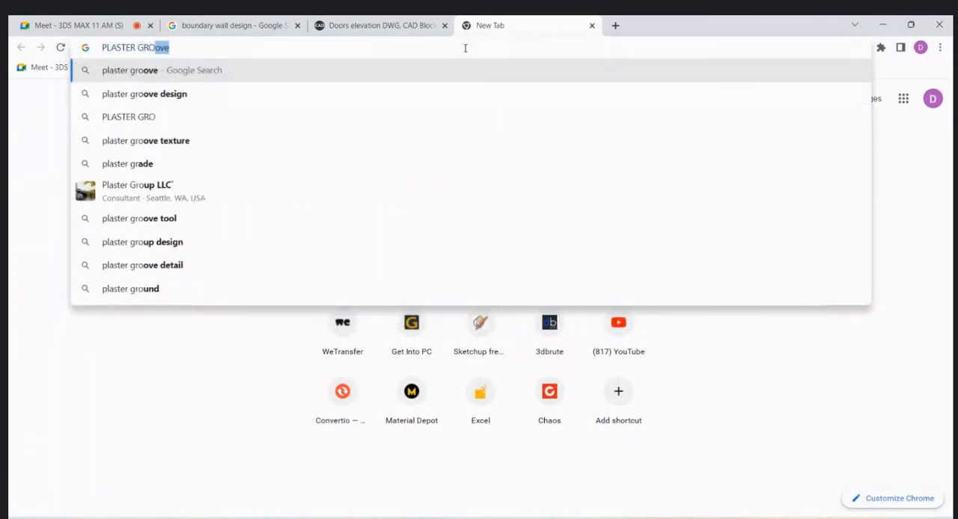
key("Return")
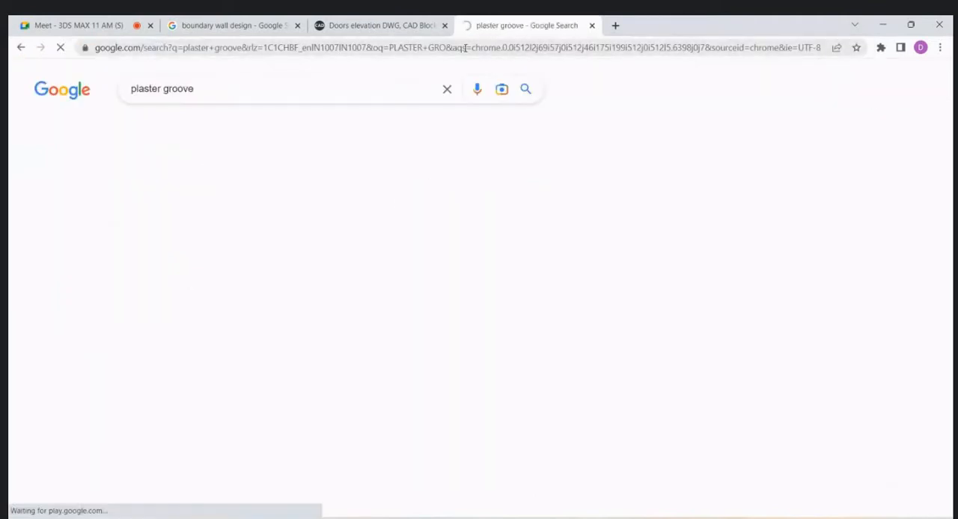
- Examine wall photos with horizontal plaster grooves, including the related Shutterstock gray brick one, and return to AutoCAD
left_click(499, 277)
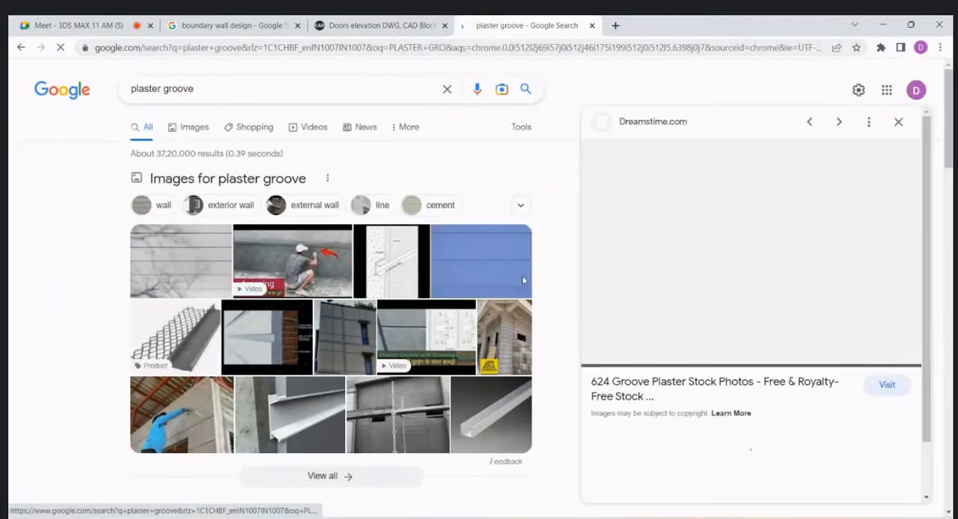
scroll(747, 257, "down", 3)
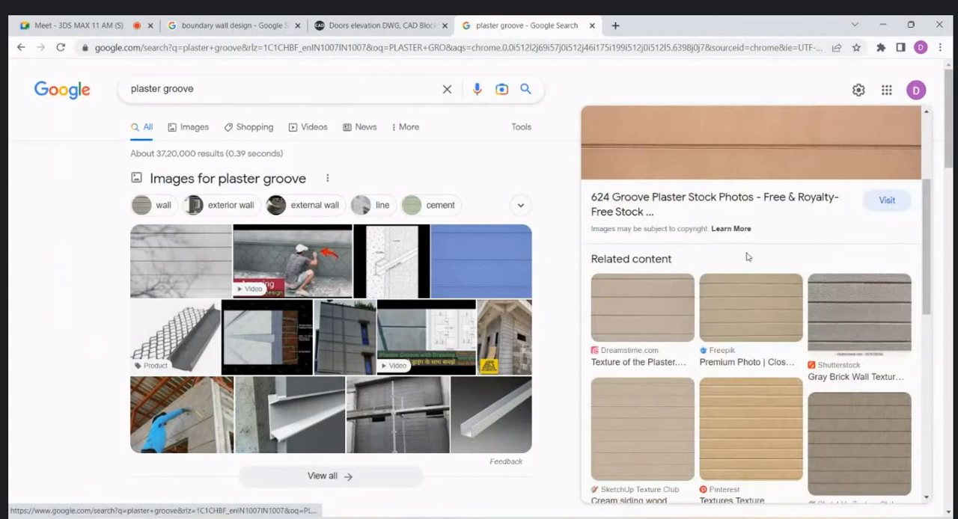
left_click(899, 312)
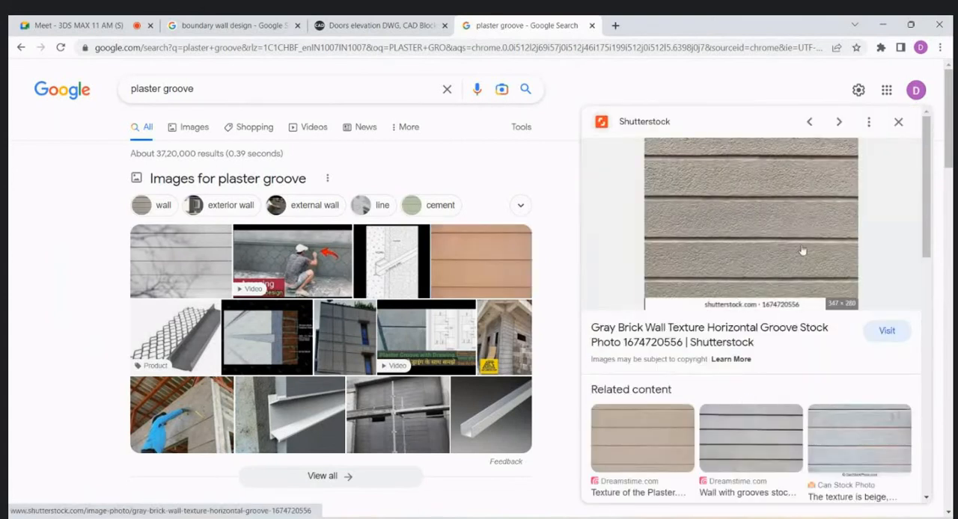
left_click(882, 27)
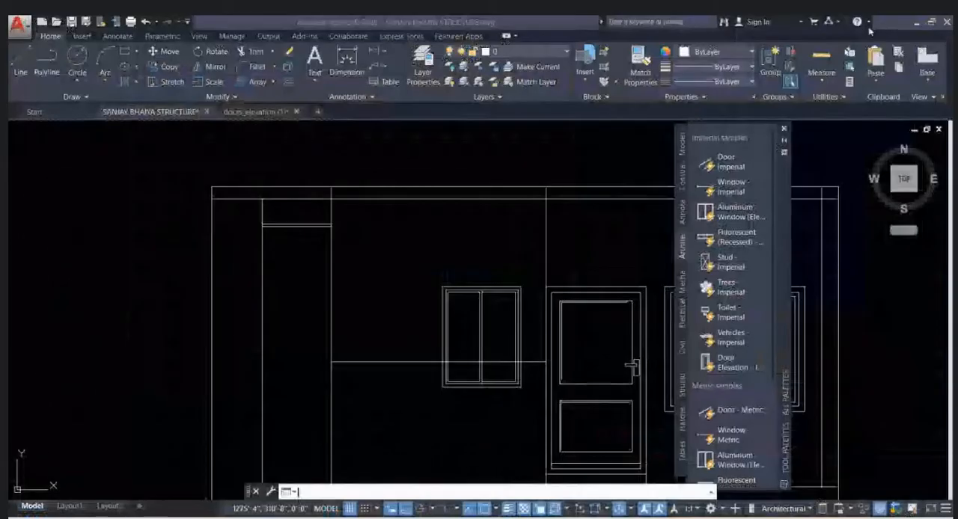
- Copy the pair of groove lines downward from the top band's lower line, placing three copies at 1'-1" spacing
scroll(224, 242, "up", 3)
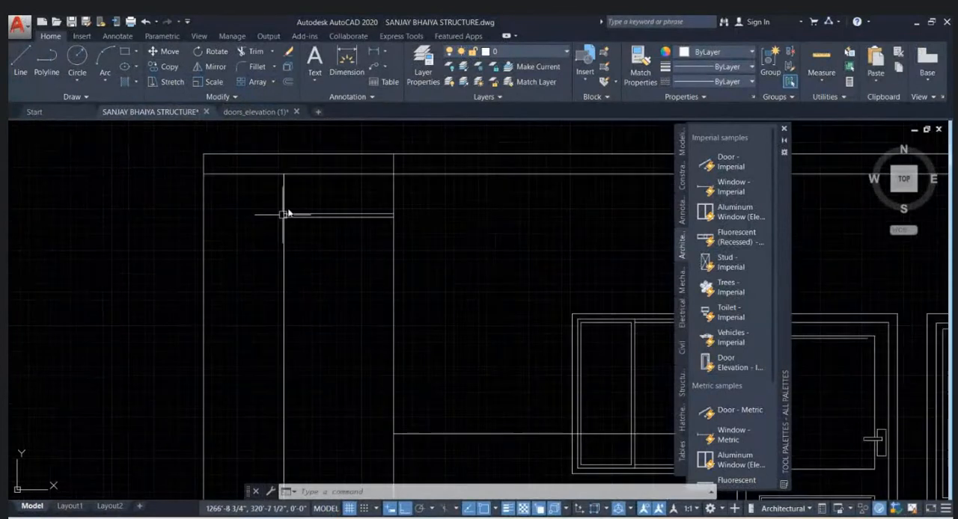
scroll(284, 210, "up", 3)
left_click(410, 262)
left_click(374, 188)
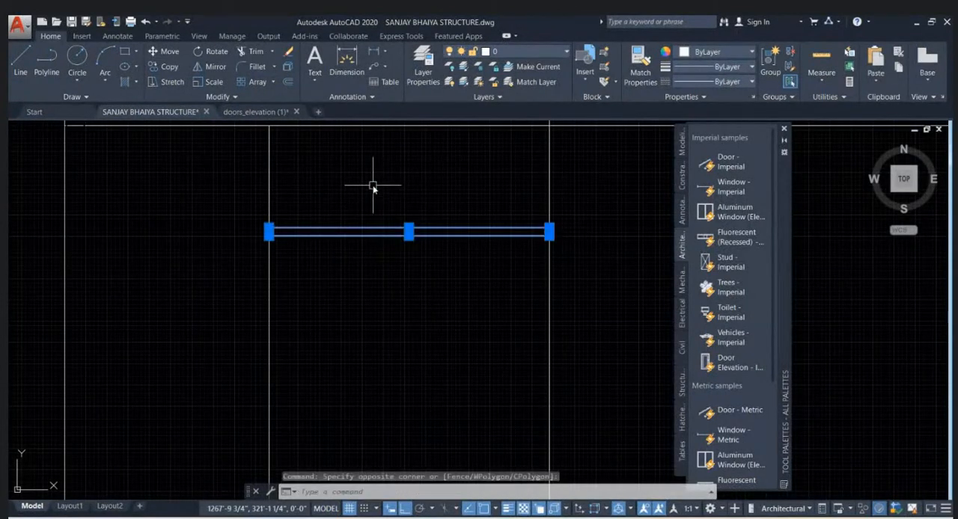
scroll(374, 187, "down", 4)
type("CO")
key("Return")
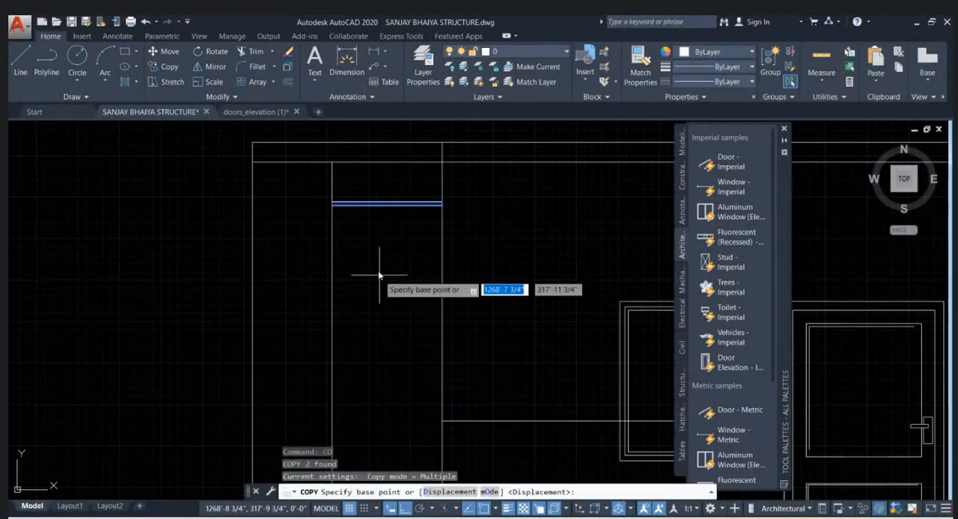
left_click(333, 171)
scroll(337, 214, "up", 2)
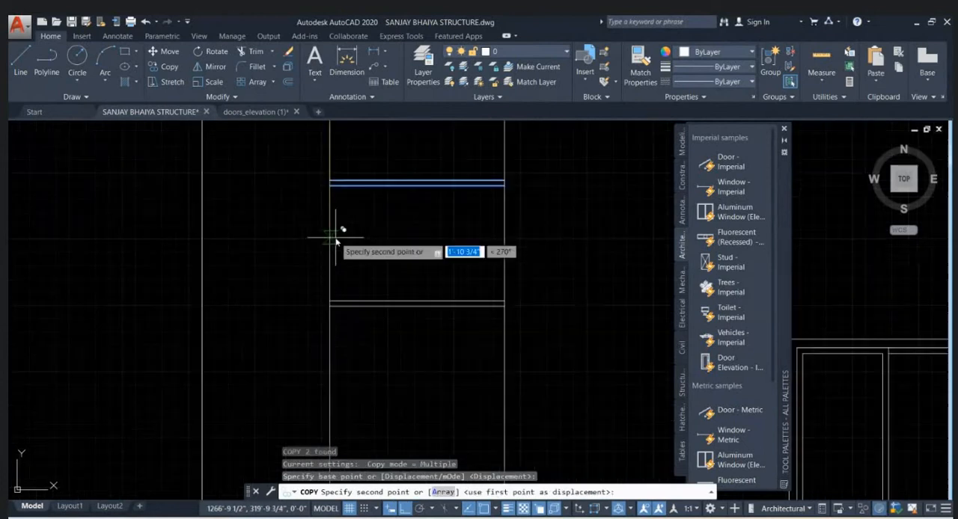
left_click(332, 187)
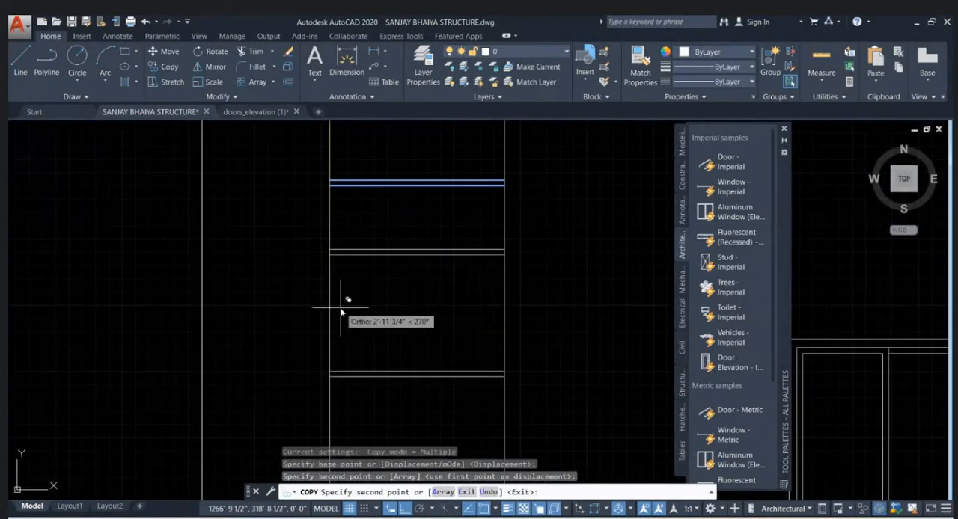
left_click(333, 255)
left_click(333, 324)
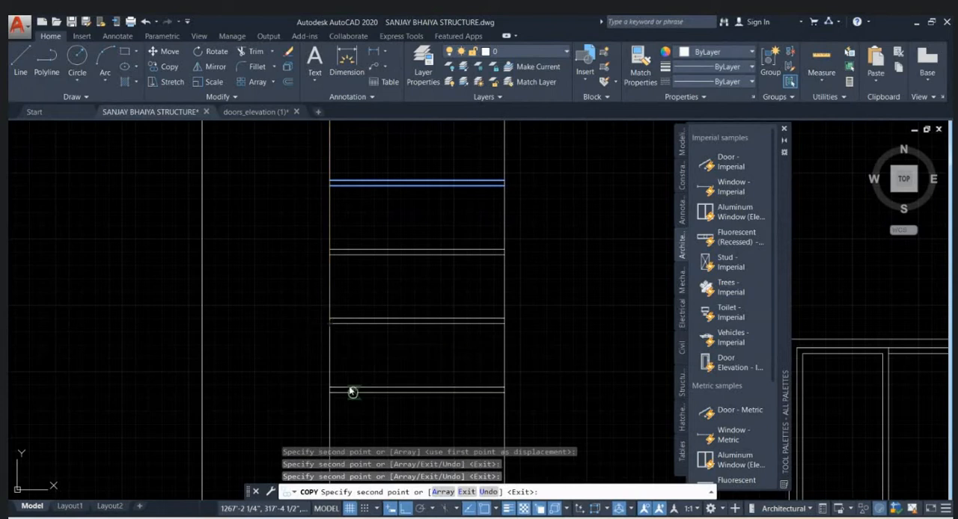
- Continue copying the groove line pair down the strip at 1'-1" spacing until the elevation's base line is reached
middle_click_drag(352, 393, 356, 255)
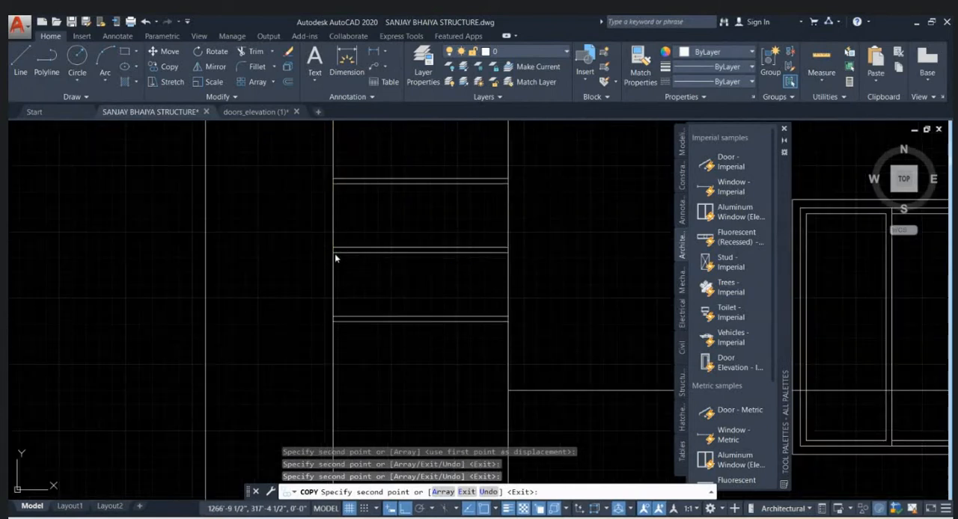
left_click(336, 256)
middle_click_drag(341, 376, 343, 298)
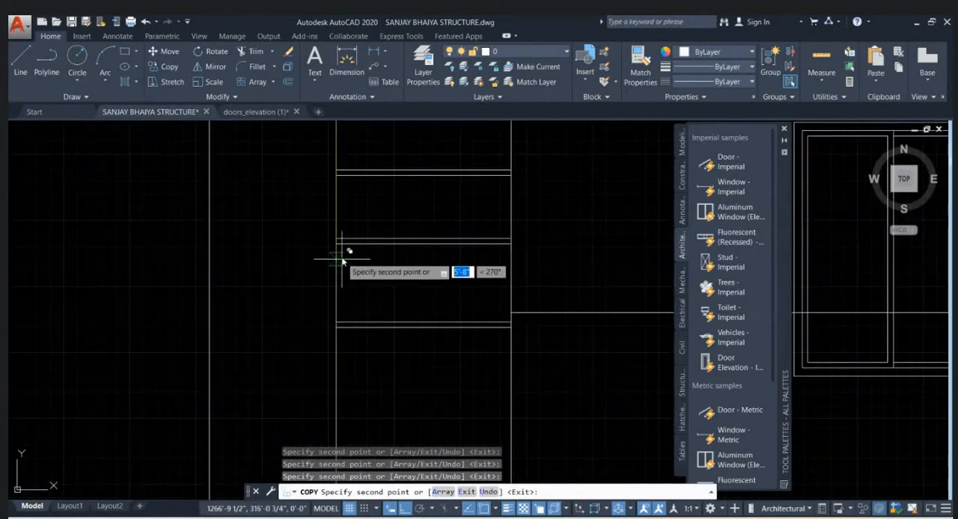
scroll(342, 269, "down", 3)
scroll(342, 271, "up", 3)
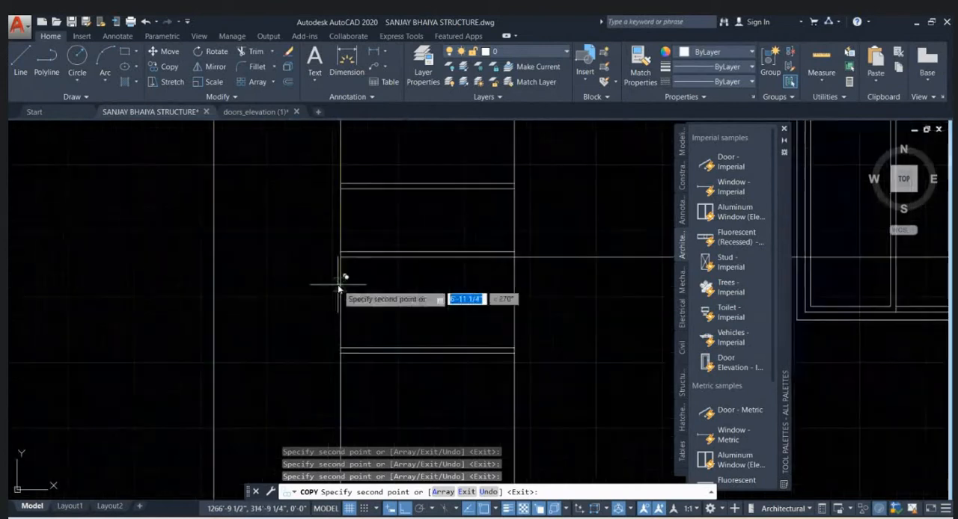
scroll(342, 268, "down", 1)
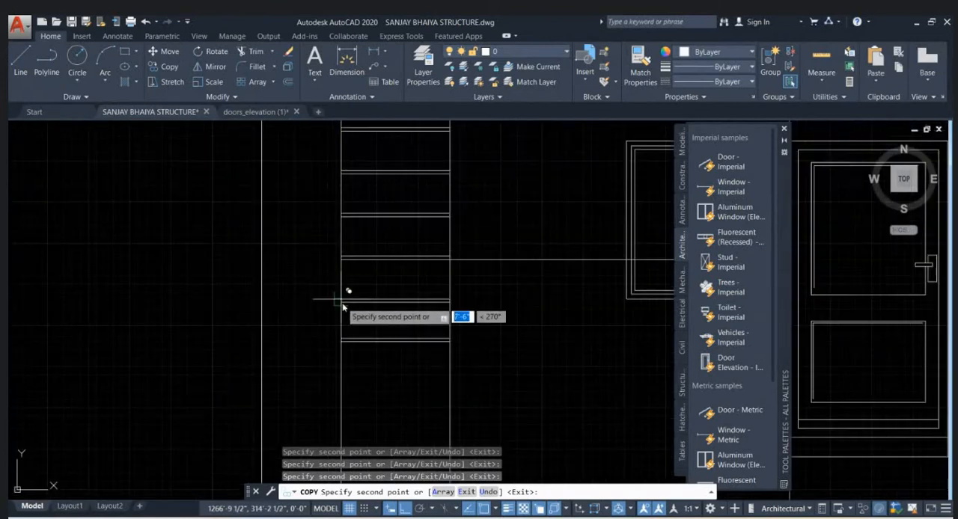
scroll(346, 300, "up", 3)
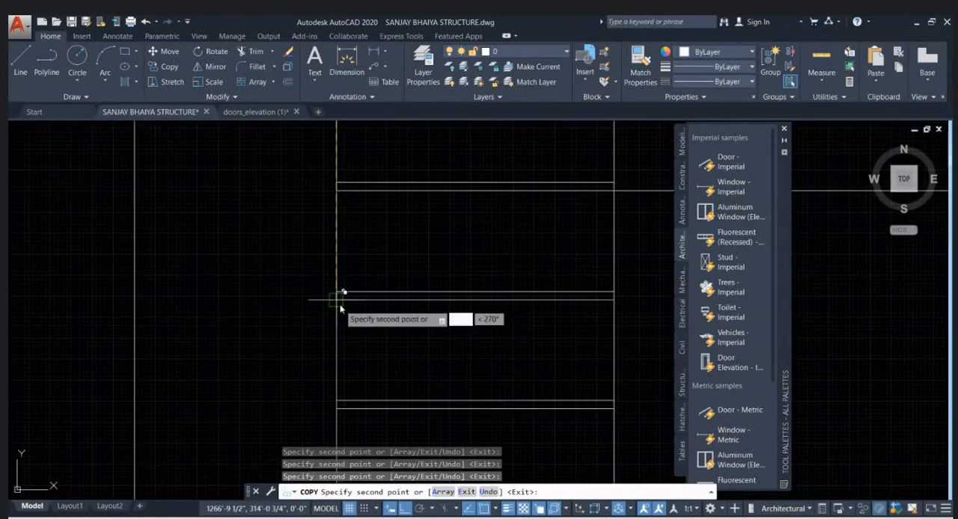
scroll(342, 308, "down", 2)
scroll(342, 303, "up", 2)
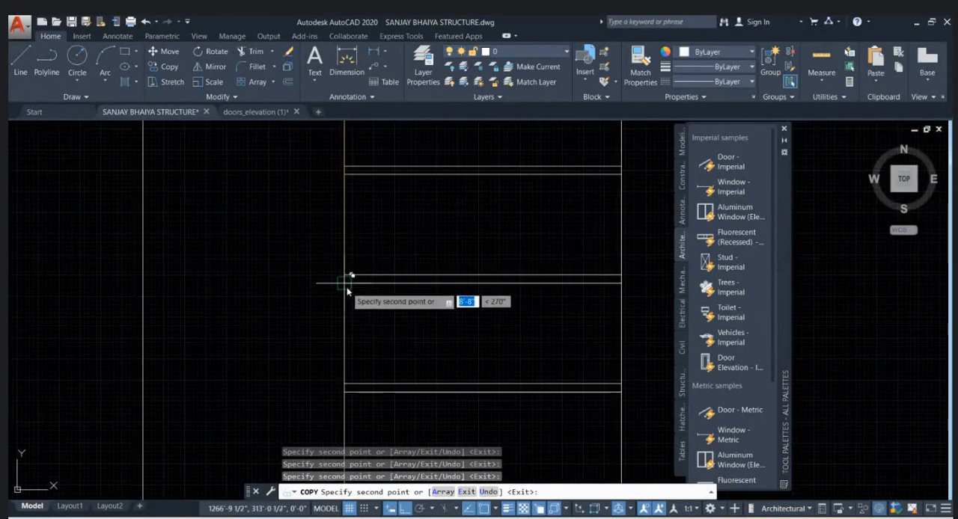
scroll(352, 247, "down", 2)
scroll(337, 331, "up", 3)
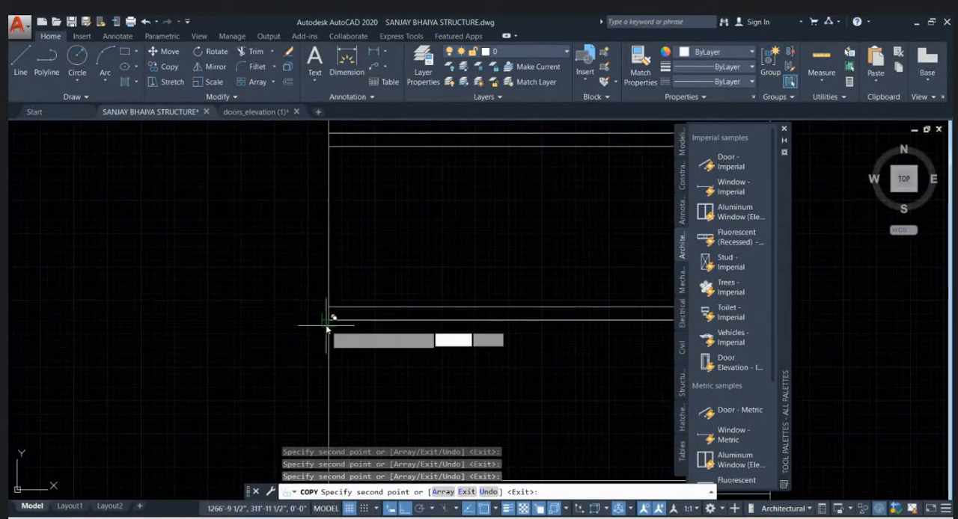
scroll(327, 225, "down", 2)
scroll(334, 280, "up", 3)
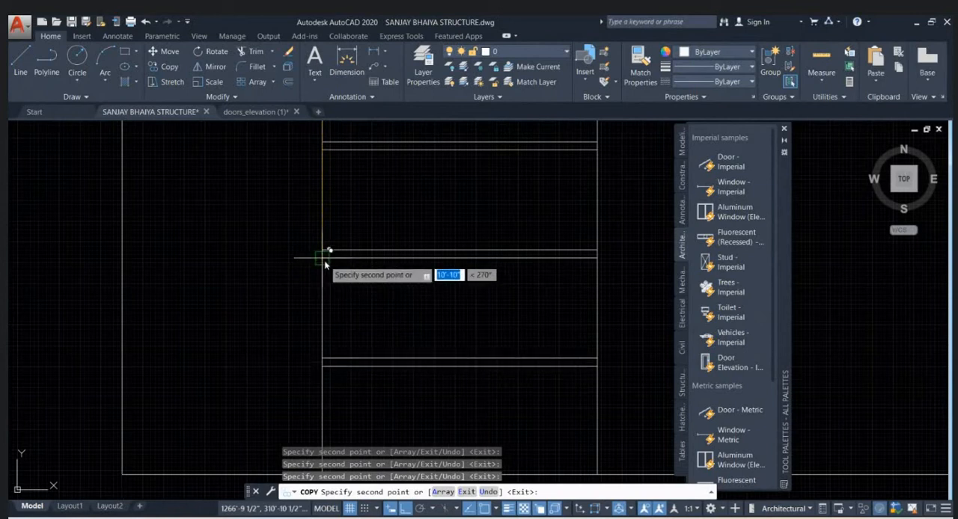
scroll(336, 244, "down", 2)
scroll(337, 293, "up", 2)
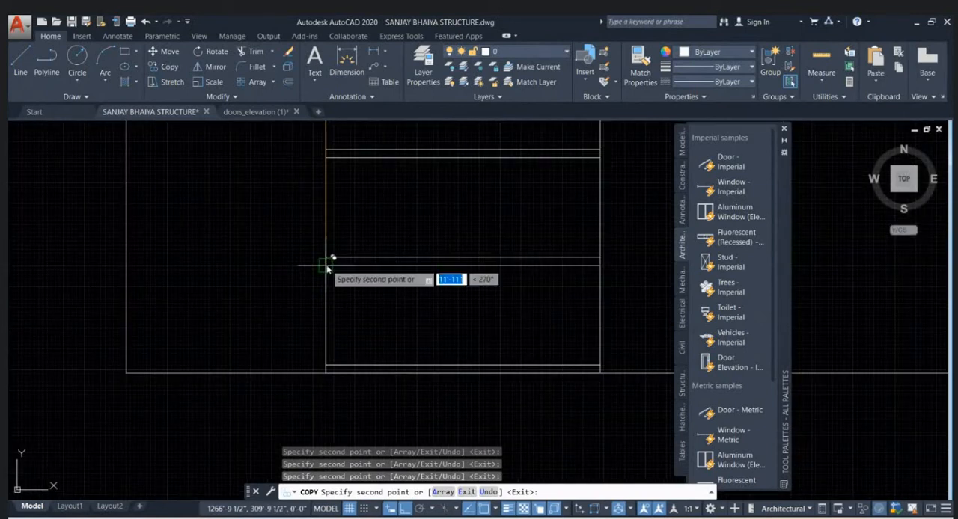
scroll(327, 267, "down", 1)
scroll(516, 363, "down", 2)
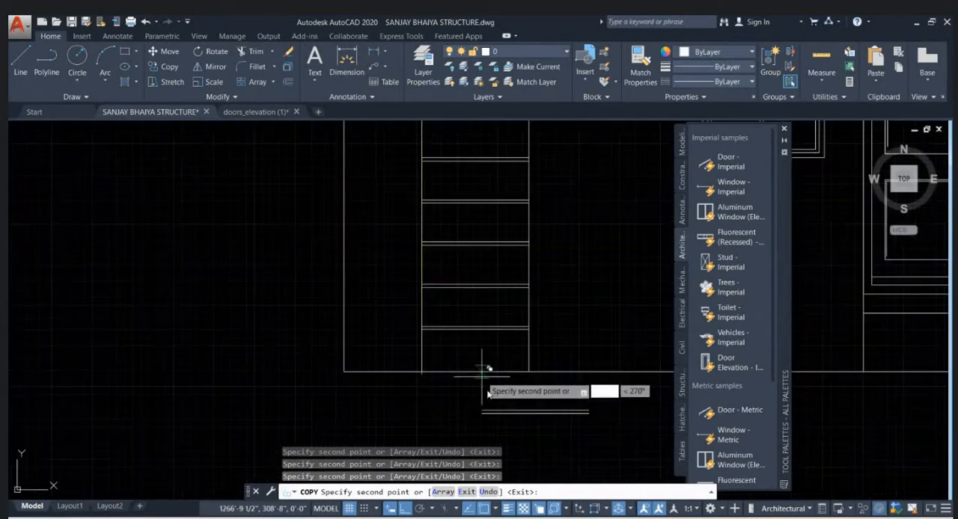
scroll(431, 350, "up", 3)
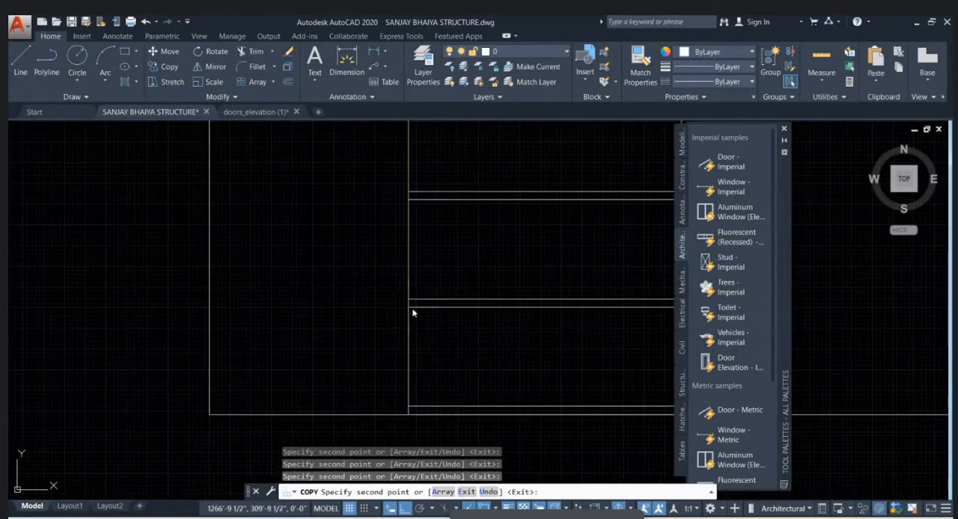
key("Escape")
- Switch to Chrome and open the Pinterest boundary wall board from the "boundary wall design" search results
scroll(312, 318, "down", 2)
scroll(449, 402, "down", 5)
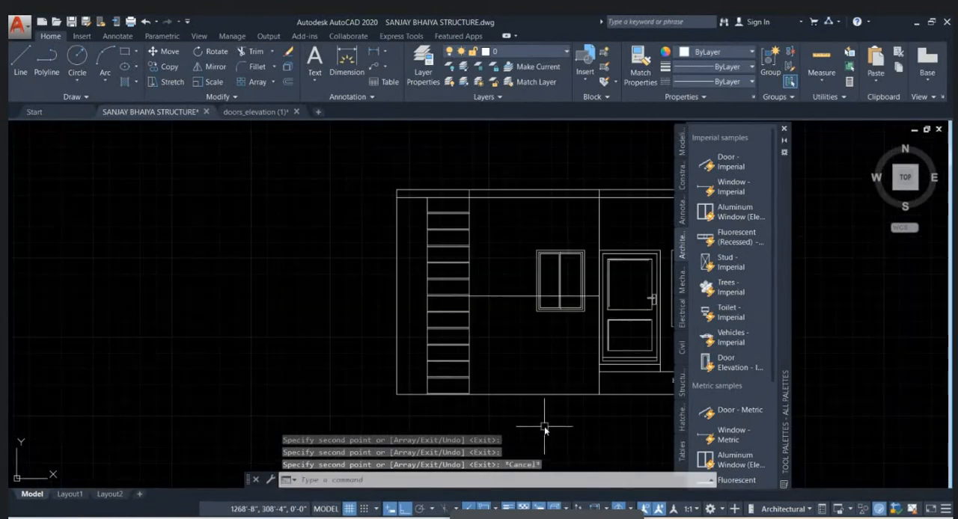
scroll(469, 300, "up", 4)
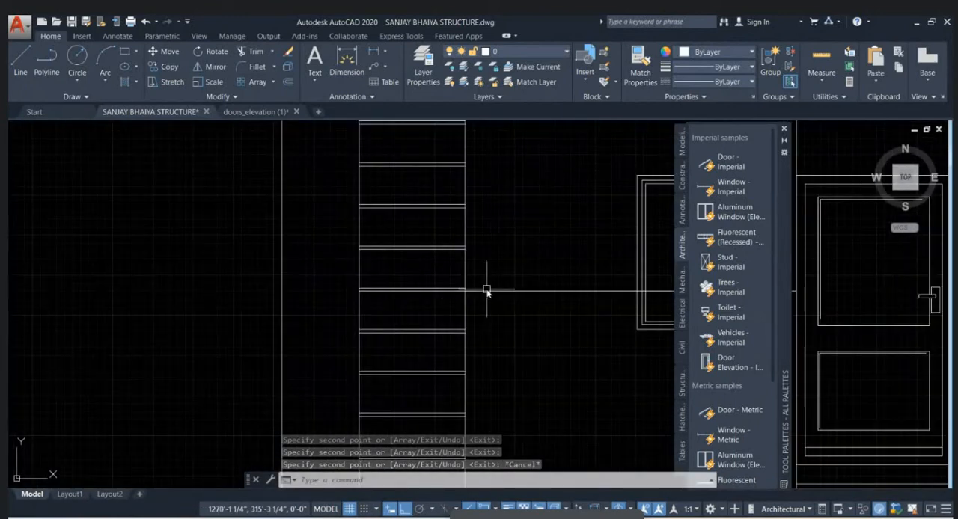
scroll(390, 265, "down", 4)
middle_click_drag(504, 301, 470, 315)
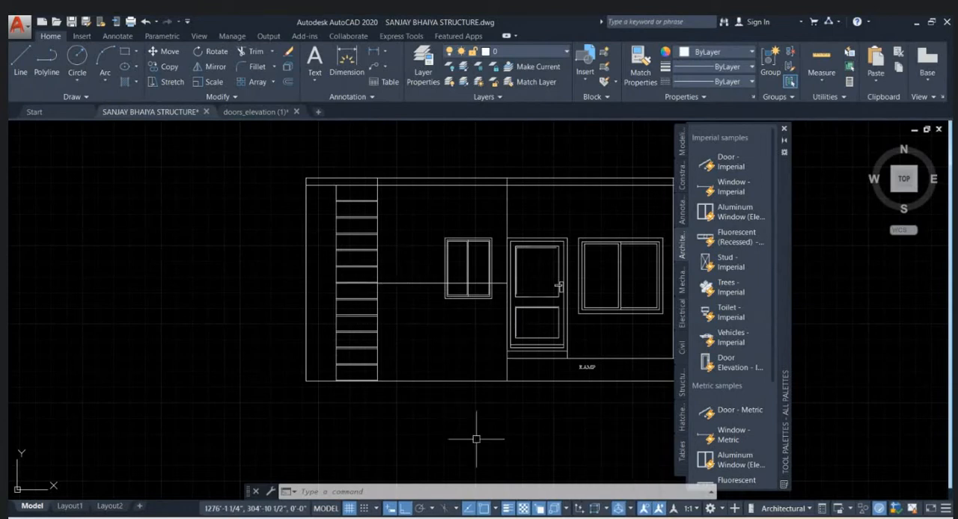
left_click(529, 464)
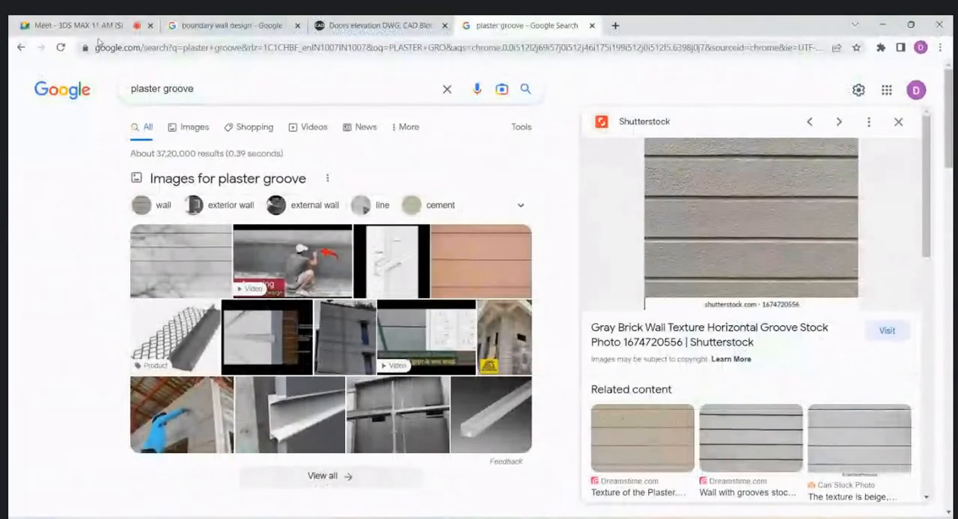
left_click(245, 22)
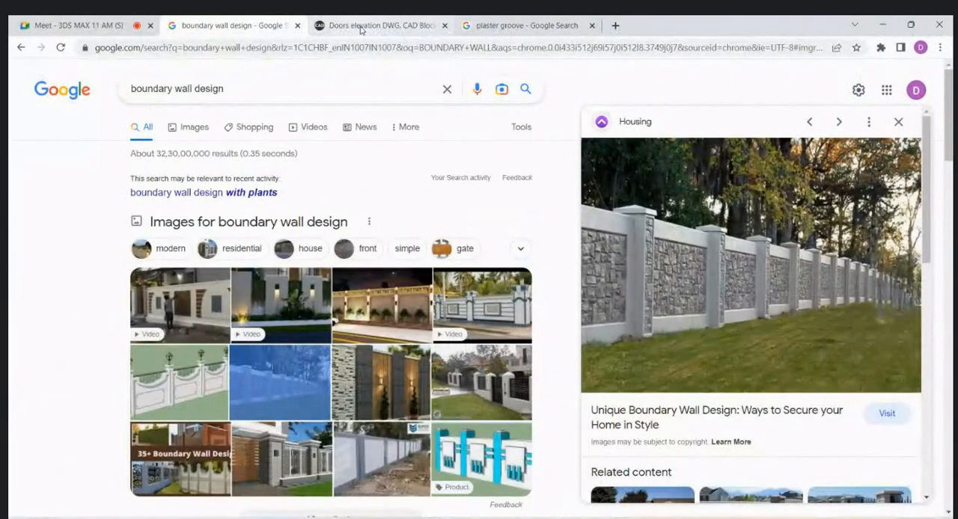
mouse_move(360, 30)
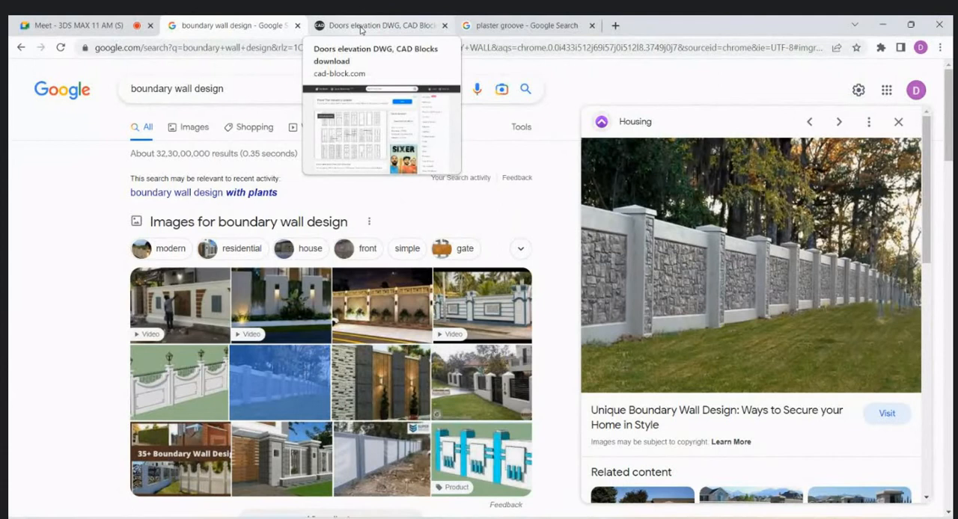
scroll(403, 315, "down", 8)
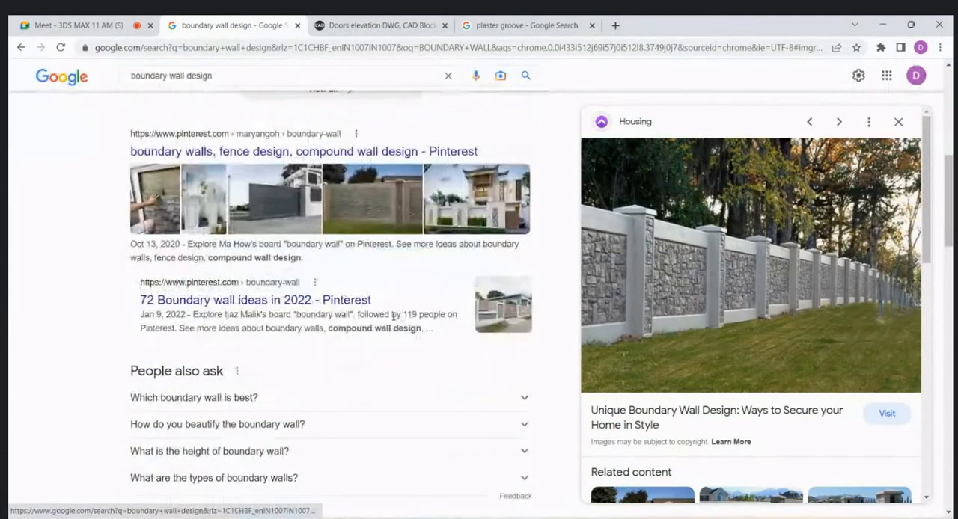
left_click(380, 216)
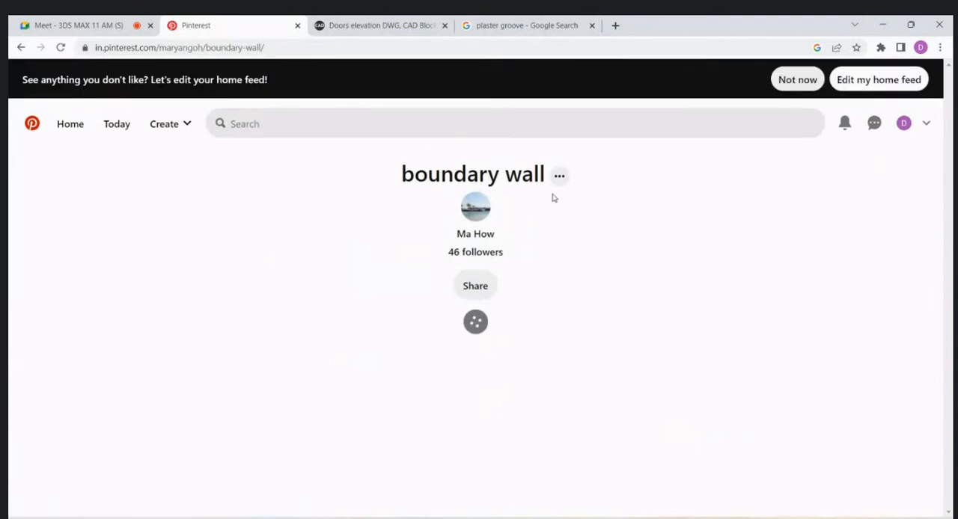
- Look through the board, open the "9 Interesting Fence Design Ideas" pin with the framed stone panel, and return to AutoCAD
scroll(569, 242, "down", 3)
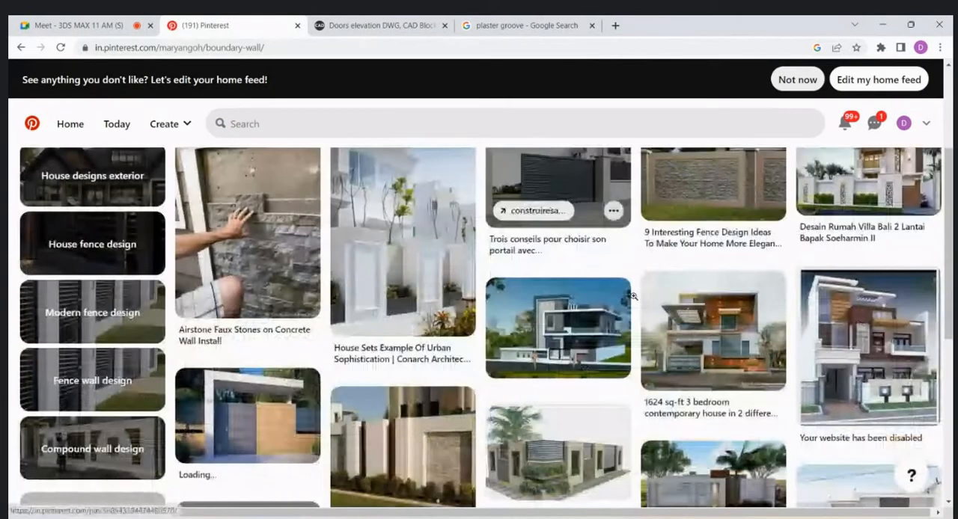
scroll(674, 299, "up", 2)
scroll(695, 311, "up", 1)
left_click(696, 344)
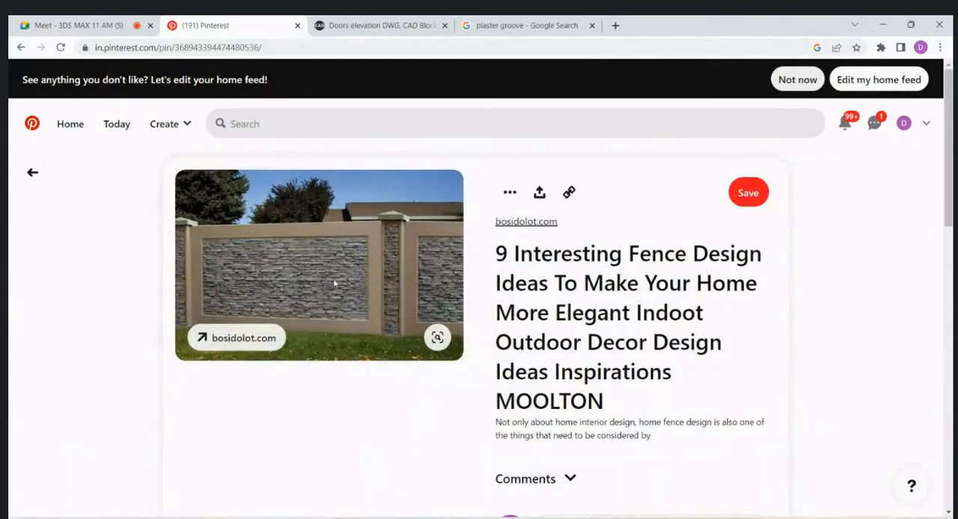
left_click(864, 26)
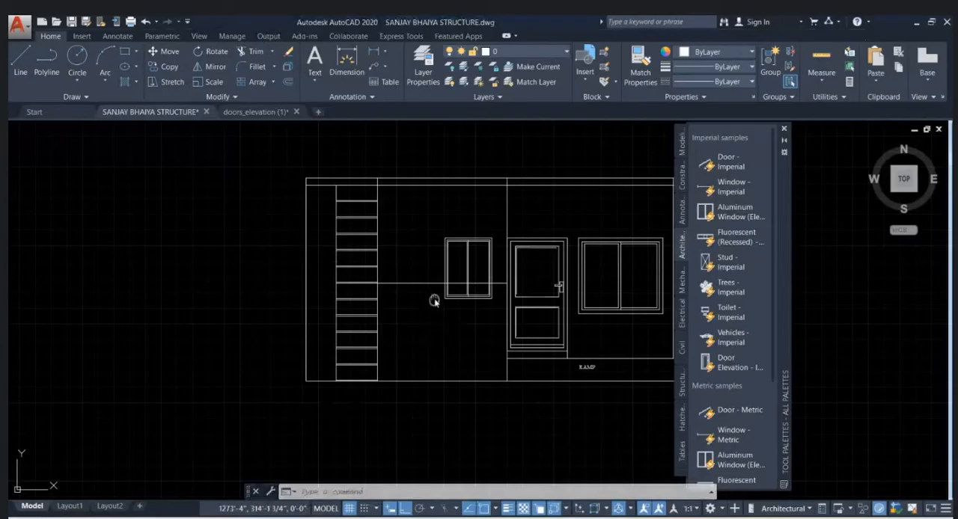
- Close the tool palettes and draw a rectangle from the grooved strip's lower right corner to the horizontal line's end at the door wall
middle_click_drag(434, 301, 345, 261)
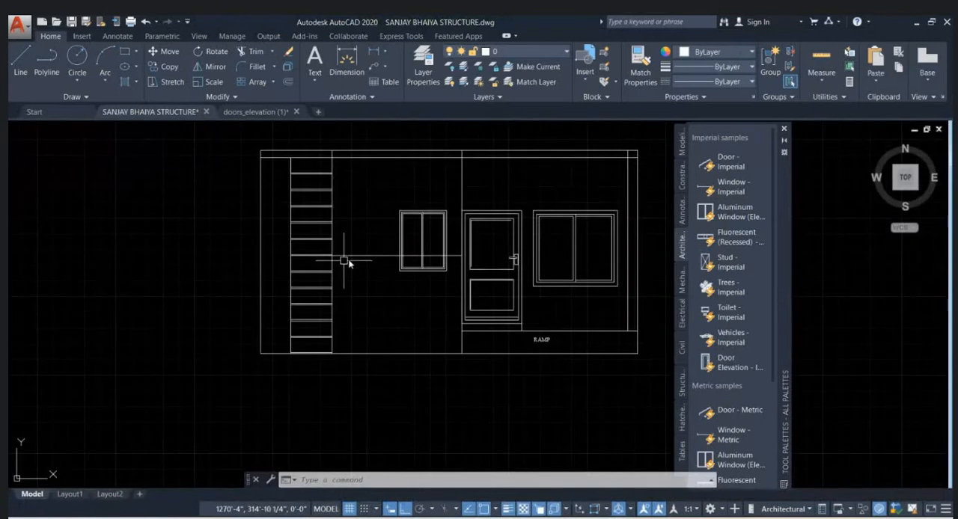
left_click(785, 130)
type("REC")
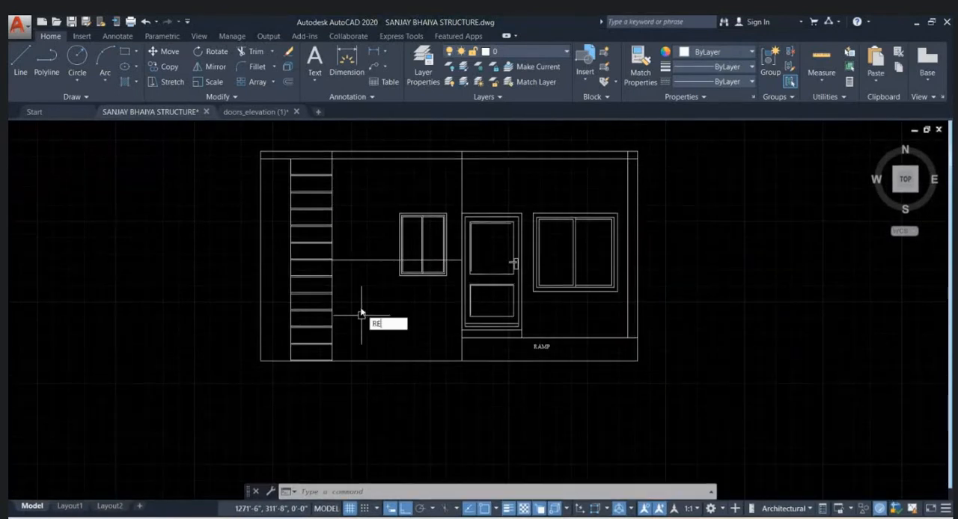
key("Return")
left_click(332, 360)
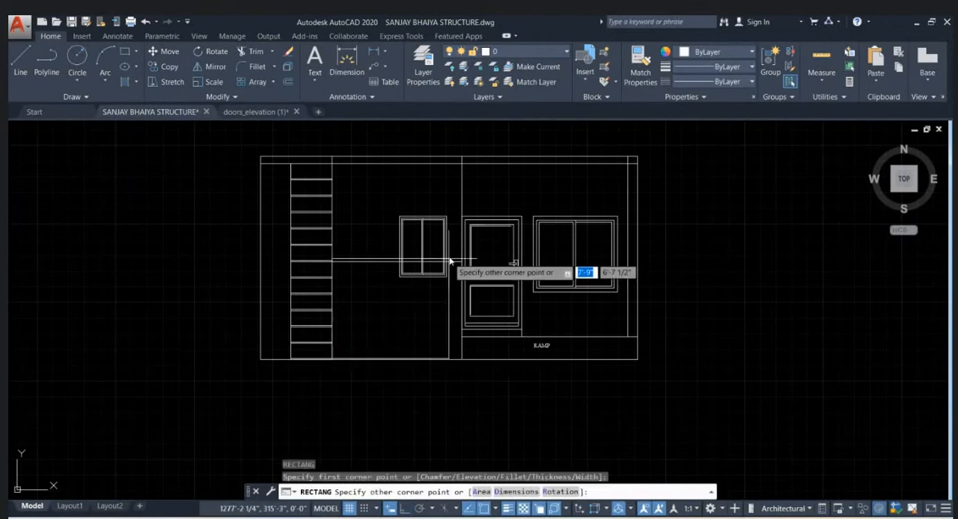
scroll(451, 257, "up", 2)
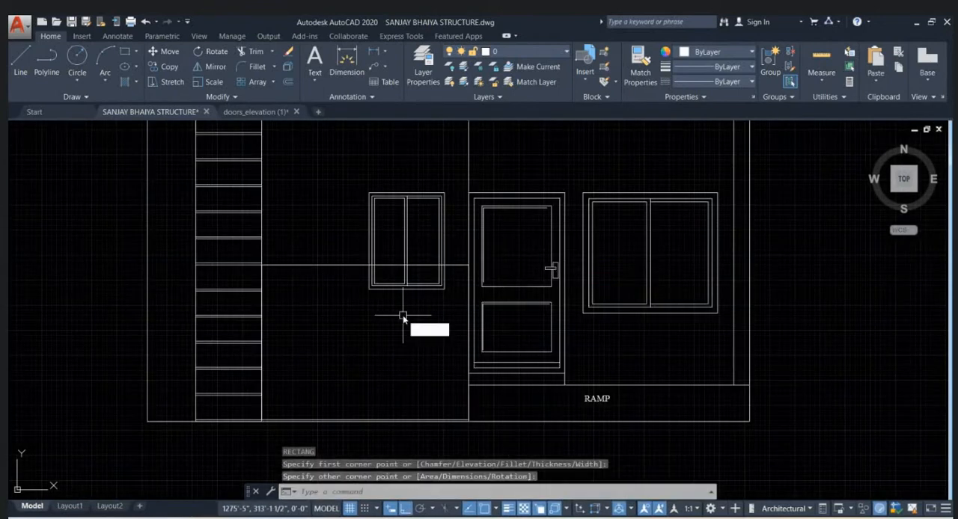
key("Escape")
- Offset the new rectangle 8" inward to form a framed panel below the horizontal line
type("O")
key("Return")
key("Return")
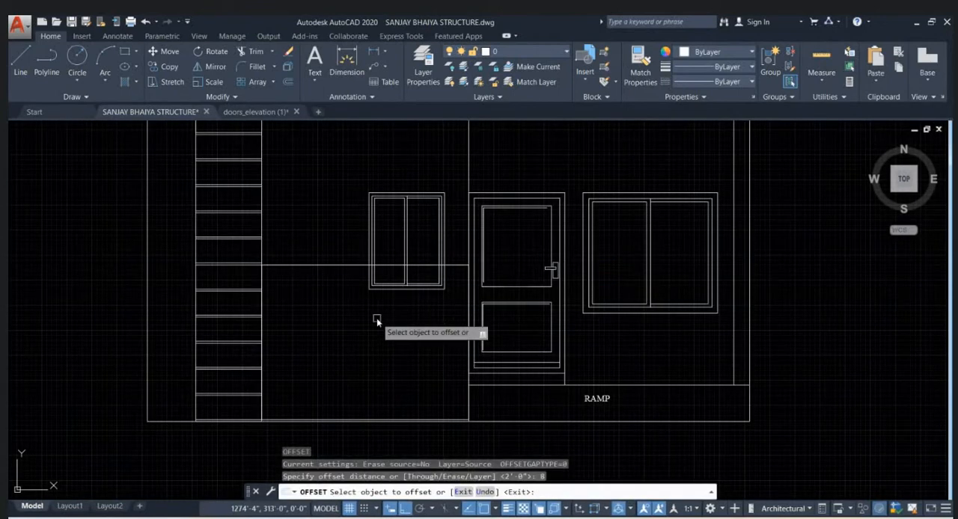
left_click(354, 267)
left_click(343, 298)
left_click(334, 310)
key("Escape")
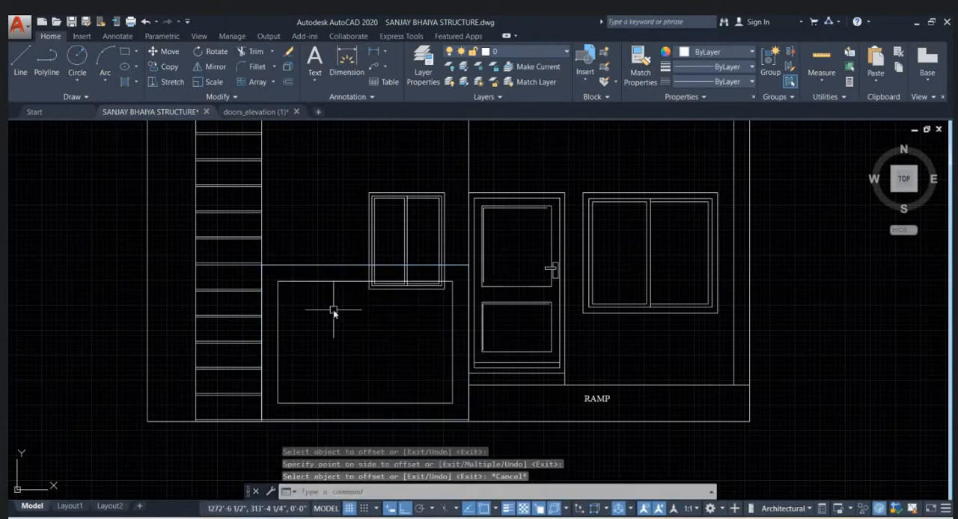
middle_click_drag(333, 317, 338, 267)
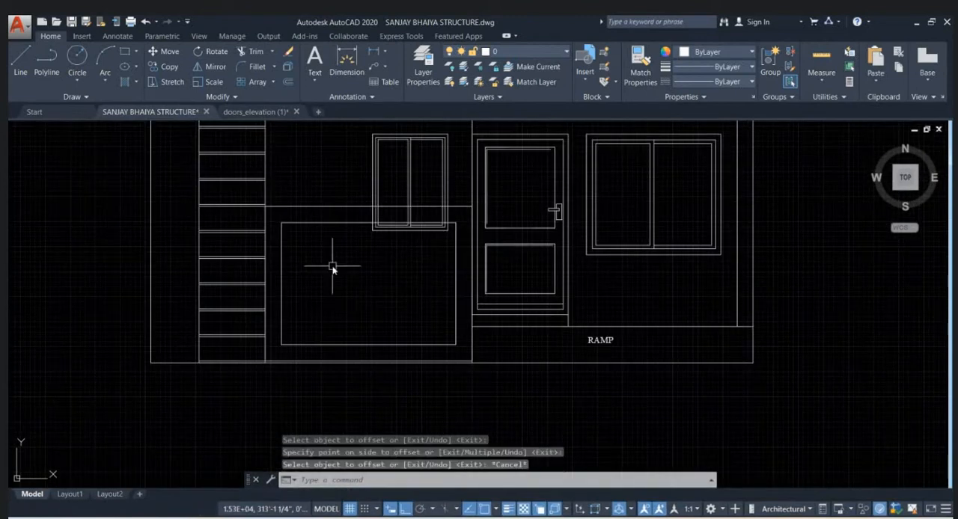
scroll(404, 268, "up", 4)
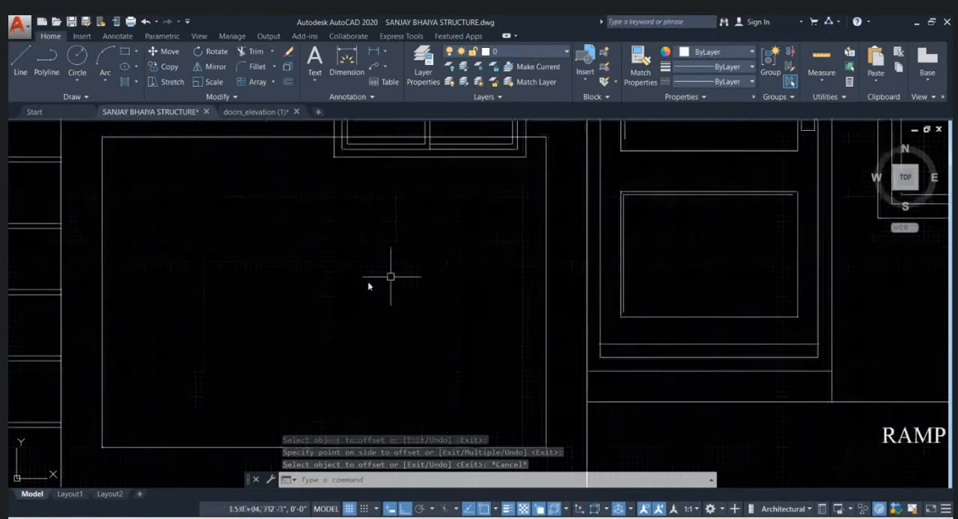
left_click(227, 342)
left_click(389, 266)
scroll(296, 238, "down", 3)
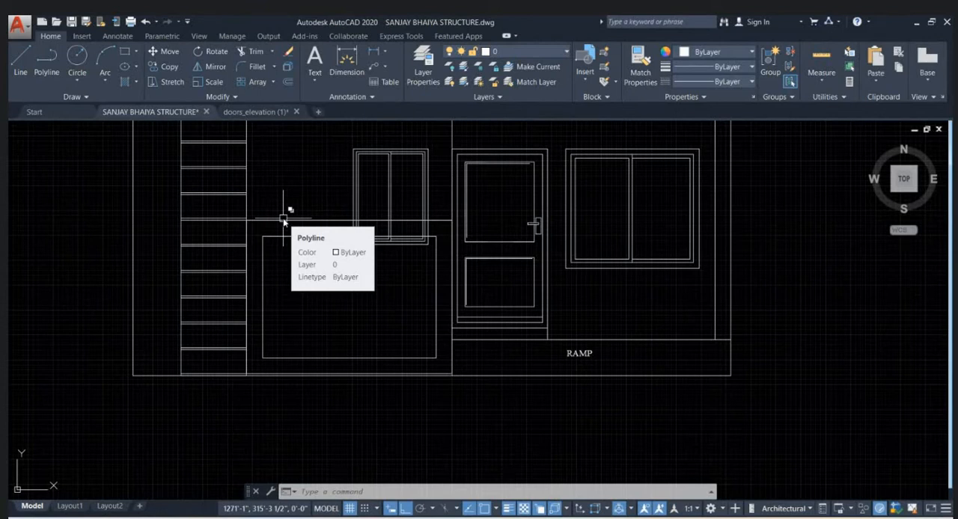
scroll(284, 219, "down", 5)
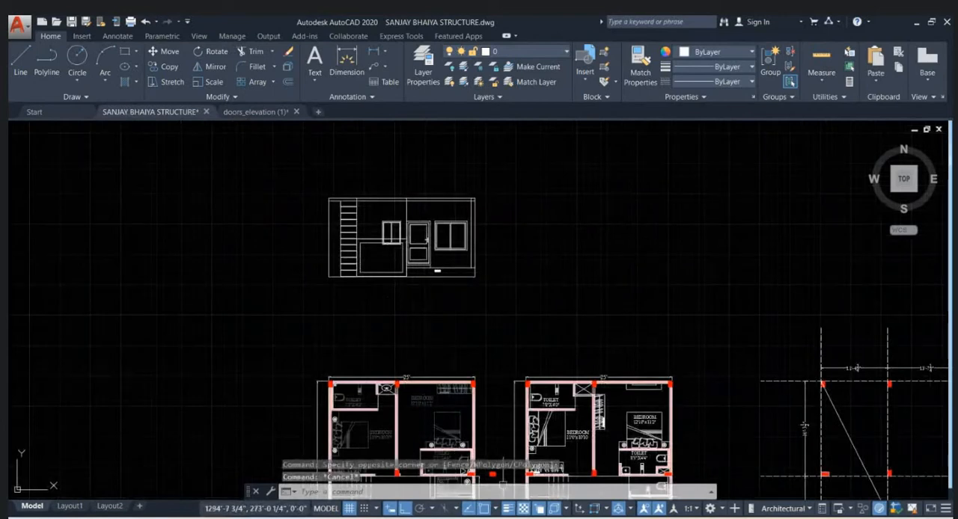
- Switch to Chrome and examine the stone panel and its frame in the Pinterest fence photo
left_click(541, 465)
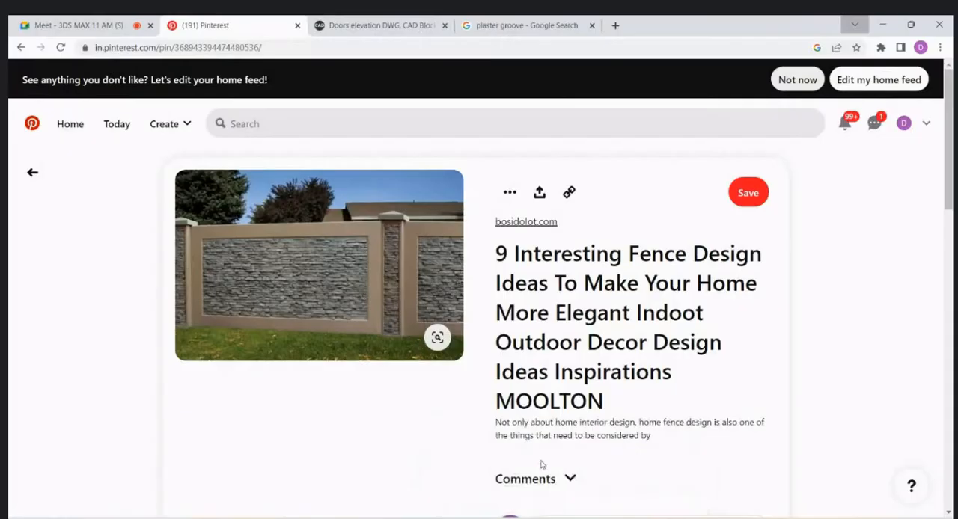
mouse_move(365, 297)
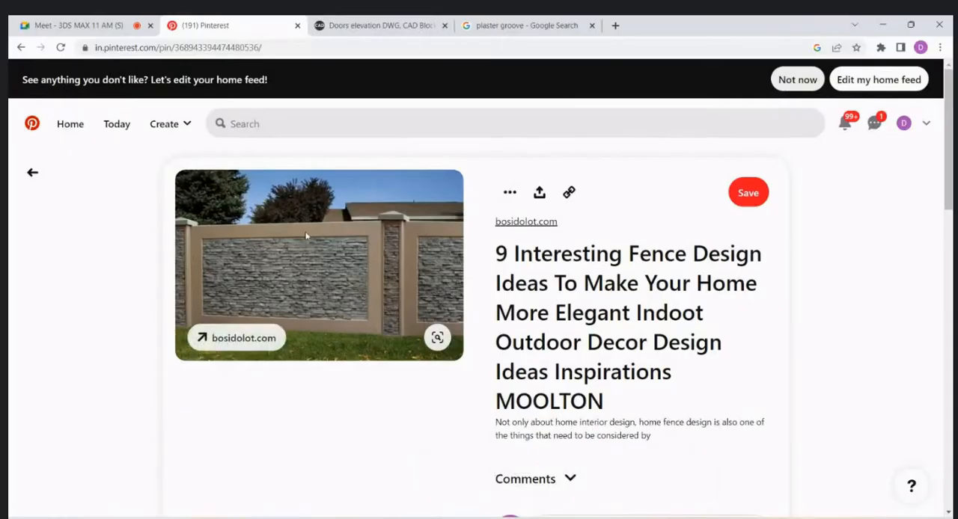
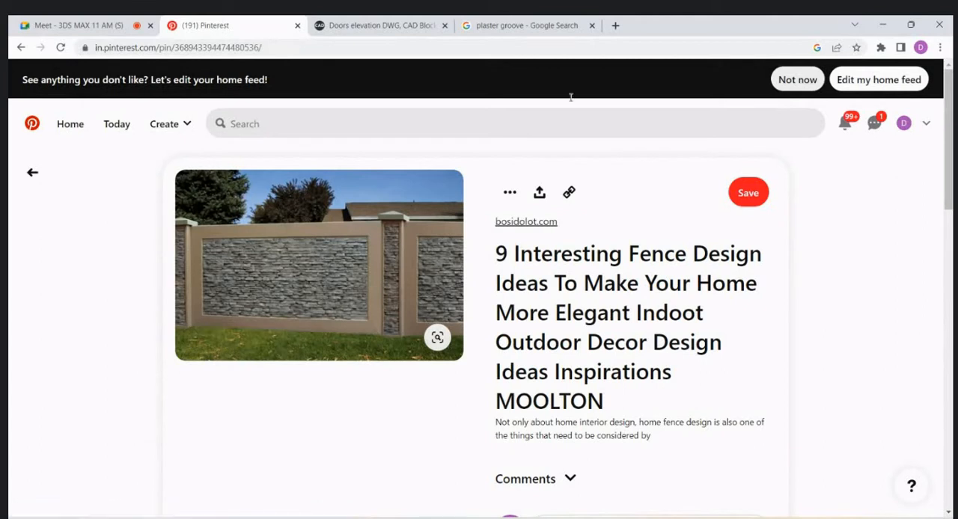
- Return to AutoCAD and write the multiline text +3" LEVEL between the horizontal line and the inner panel rectangle
left_click(886, 28)
scroll(352, 232, "up", 5)
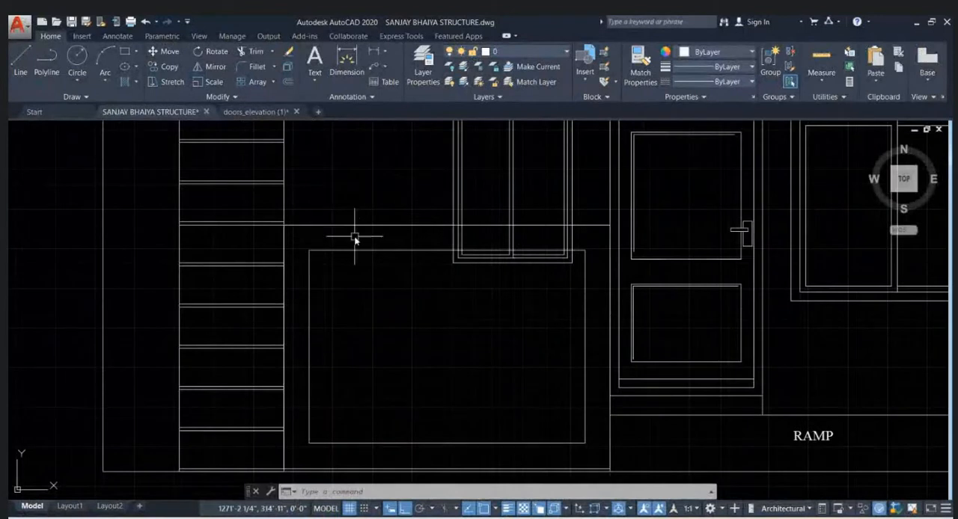
scroll(356, 240, "up", 2)
type("T")
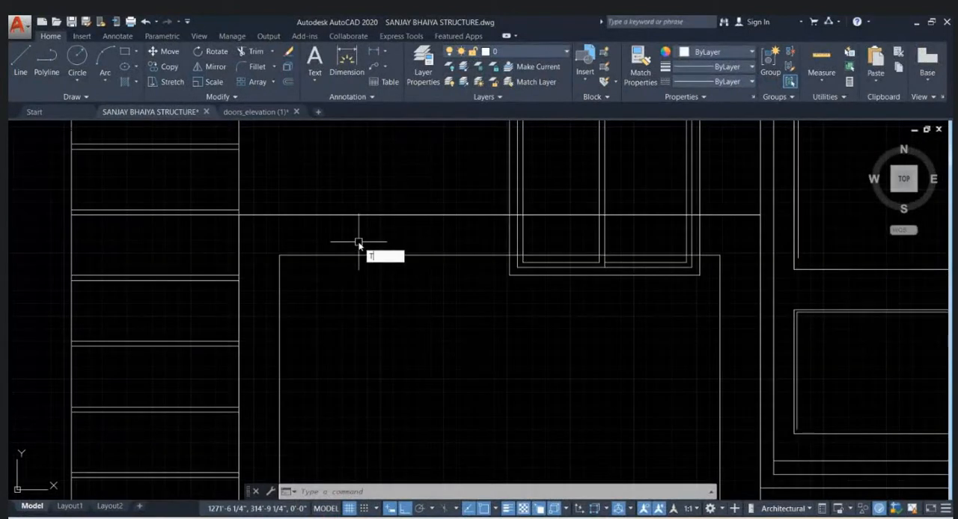
key("Return")
scroll(349, 241, "up", 3)
left_click(296, 207)
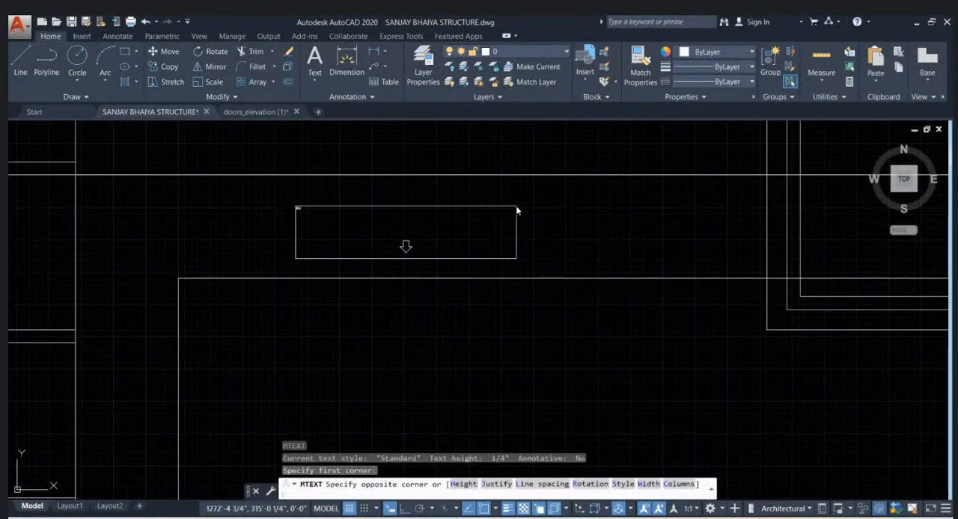
left_click(516, 211)
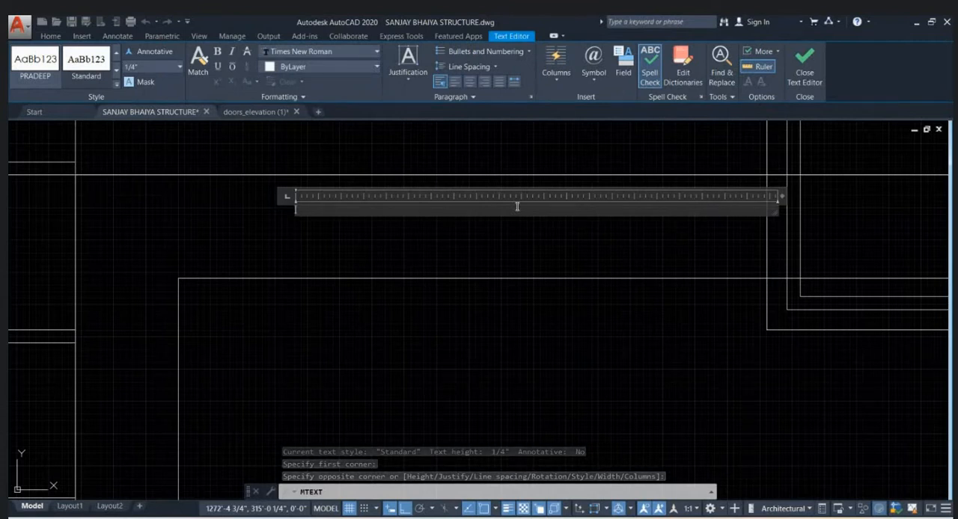
type("3' LEVEL")
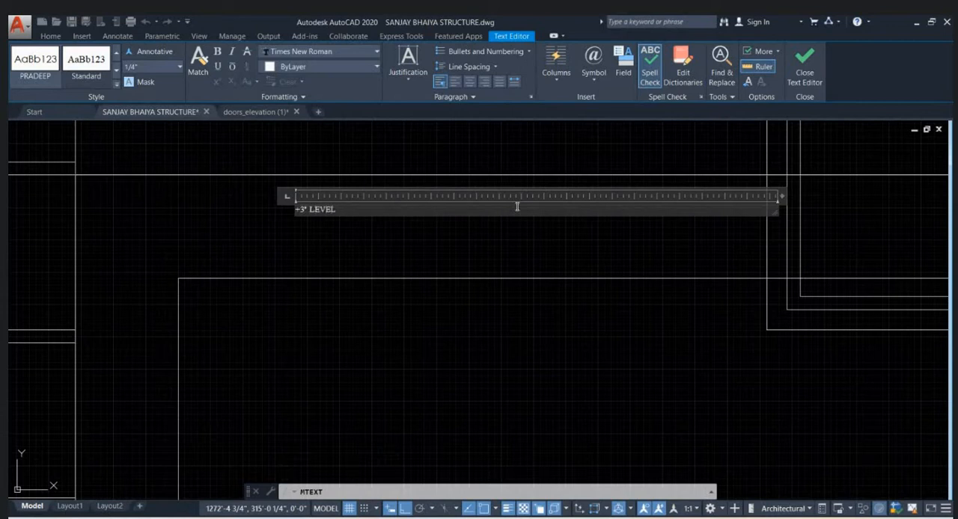
- Set the +3" LEVEL text height to 3" and widen its text box so the label fits on one line
key("ctrl+a")
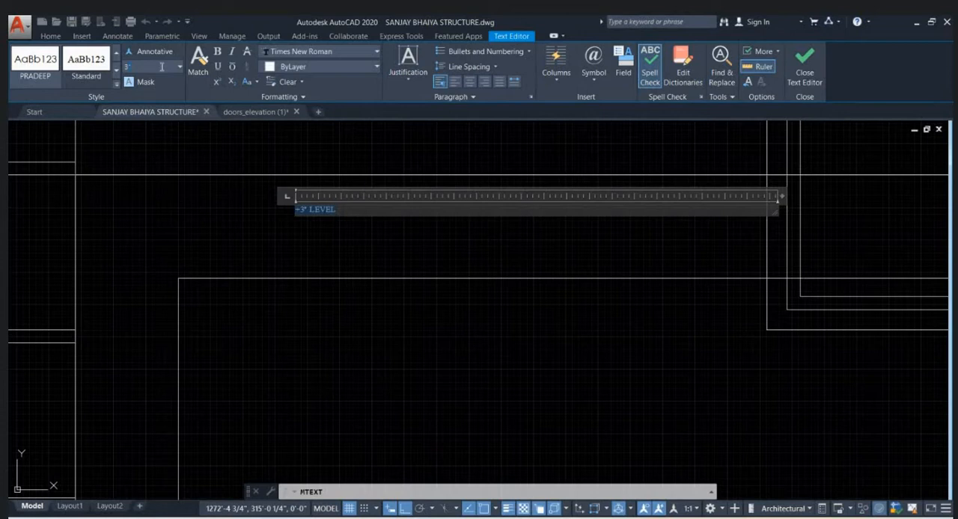
key("Return")
scroll(430, 231, "down", 3)
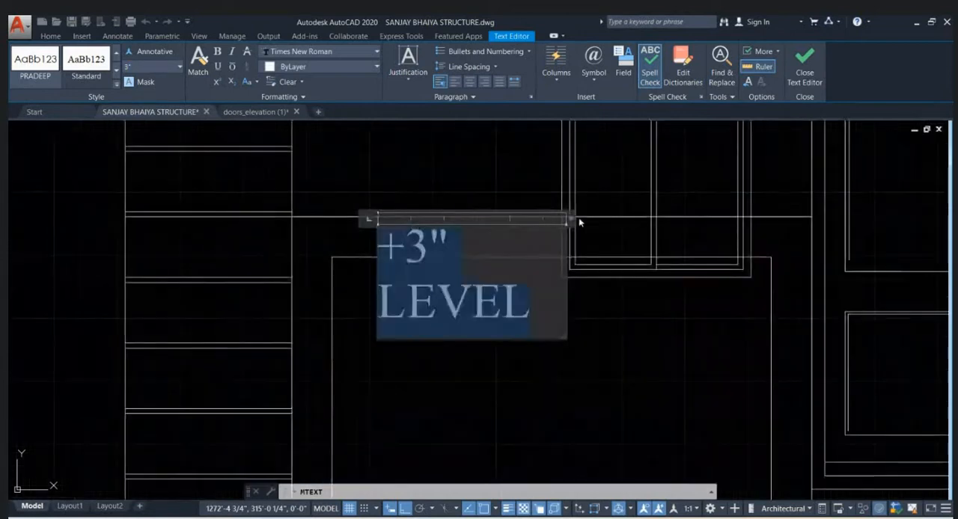
left_click_drag(577, 219, 642, 217)
left_click(562, 322)
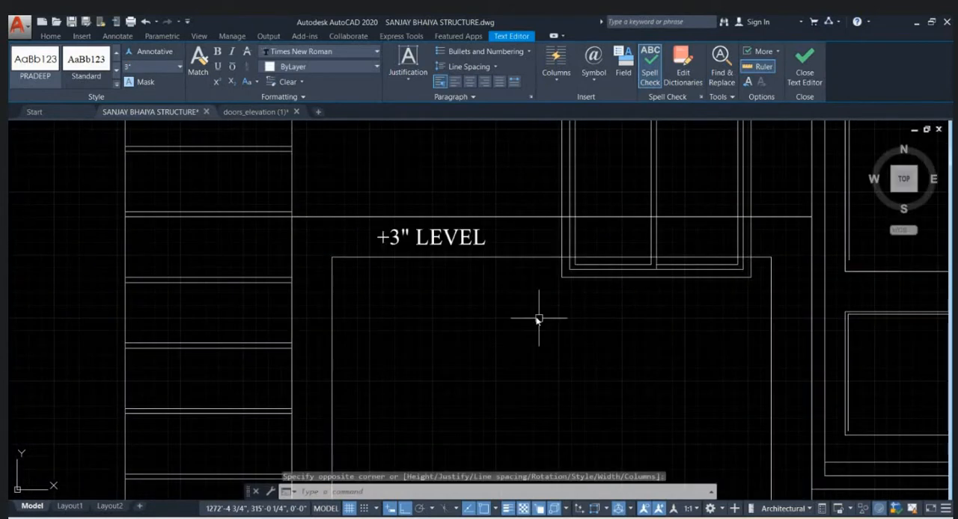
scroll(475, 289, "down", 5)
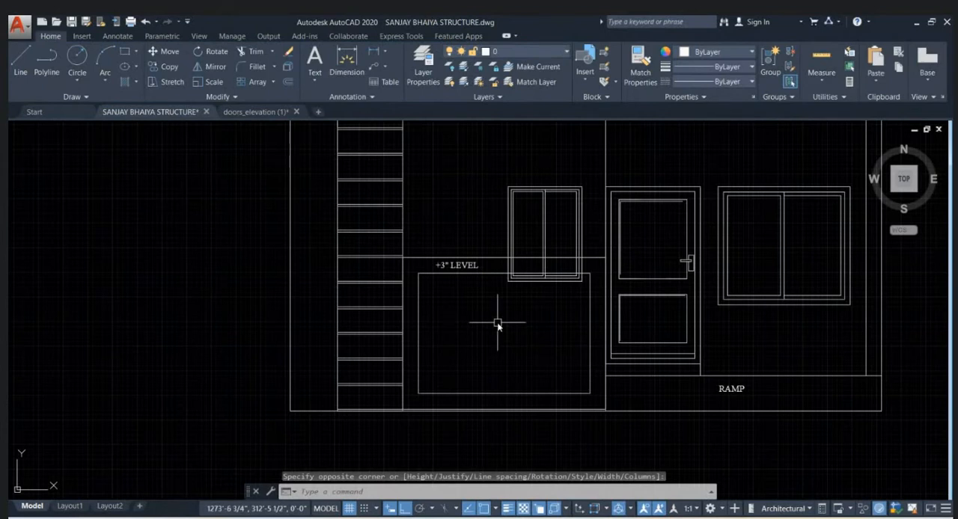
- Trim the small window's lines in the band between the horizontal line and the inner panel's upper edge
scroll(524, 277, "up", 2)
scroll(479, 251, "up", 2)
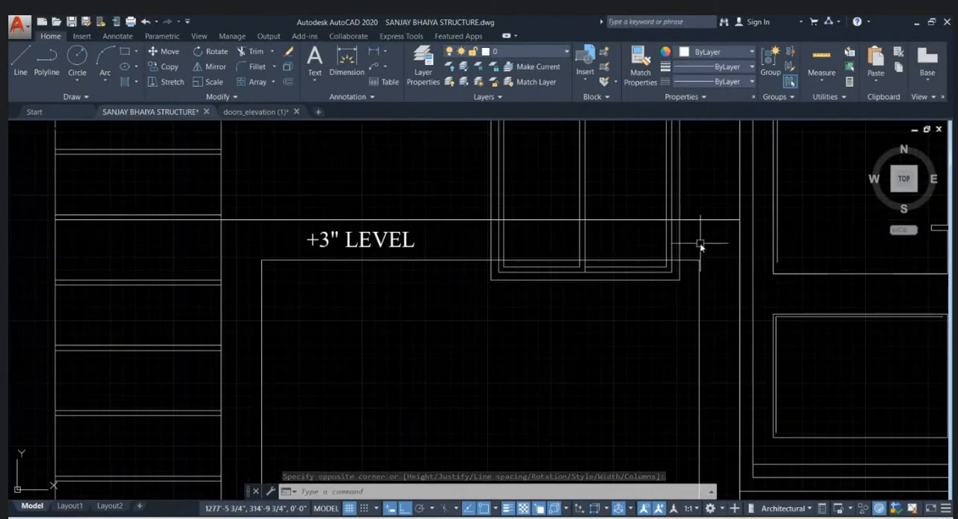
middle_click_drag(668, 244, 598, 267)
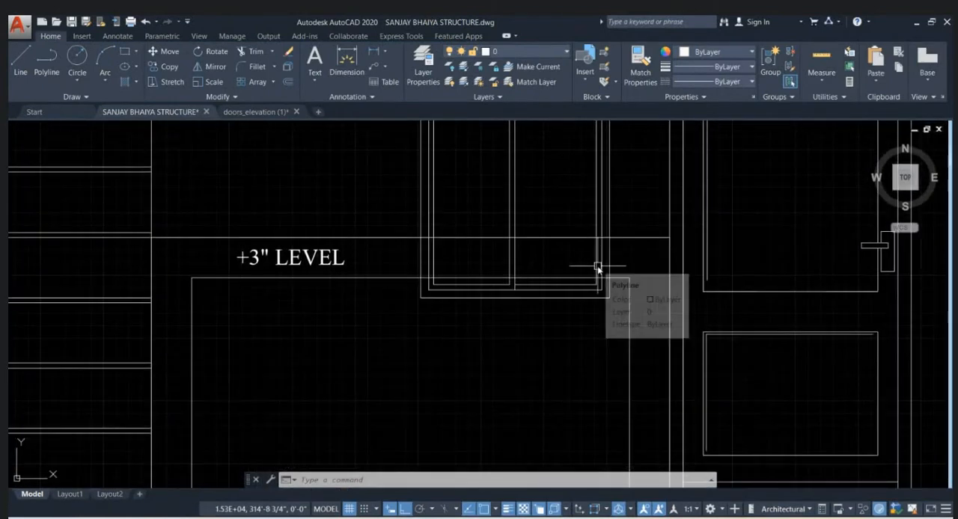
scroll(551, 251, "down", 2)
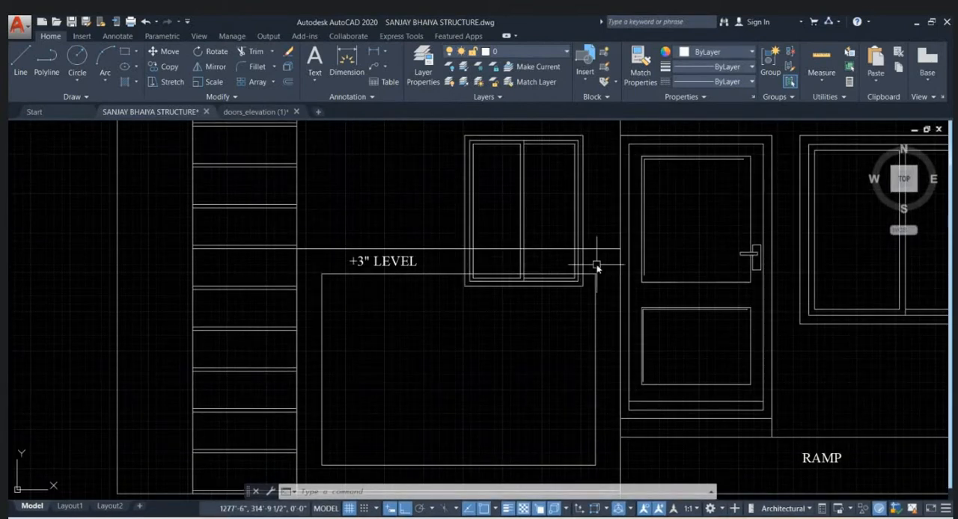
type("TR")
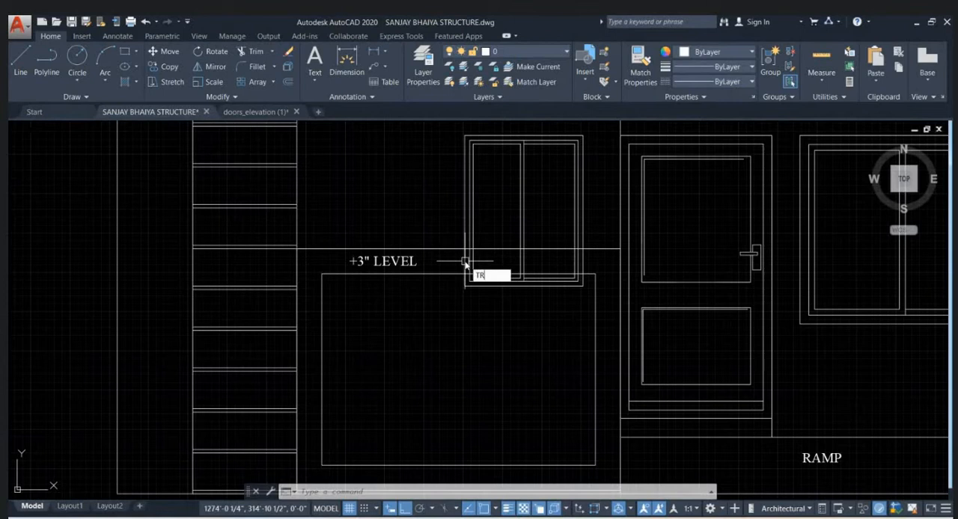
key("Return")
scroll(584, 262, "up", 2)
left_click(603, 257)
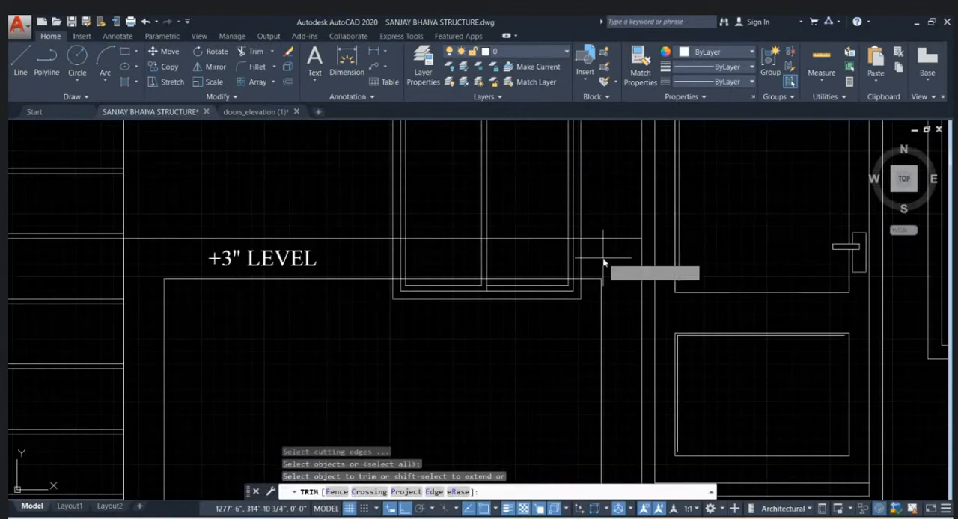
left_click(369, 259)
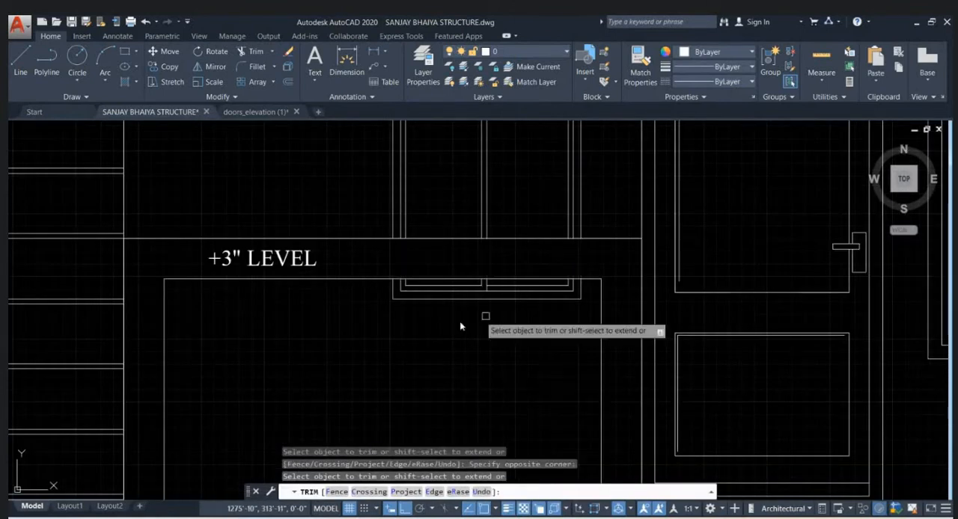
- Remove the leftover lower window frame pieces inside the inner panel rectangle
left_click(591, 320)
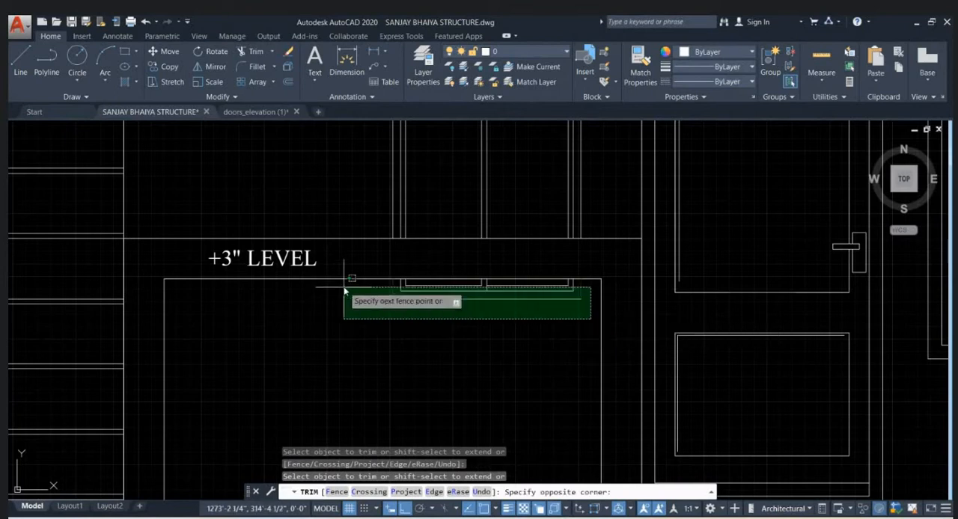
left_click(344, 286)
key("Escape")
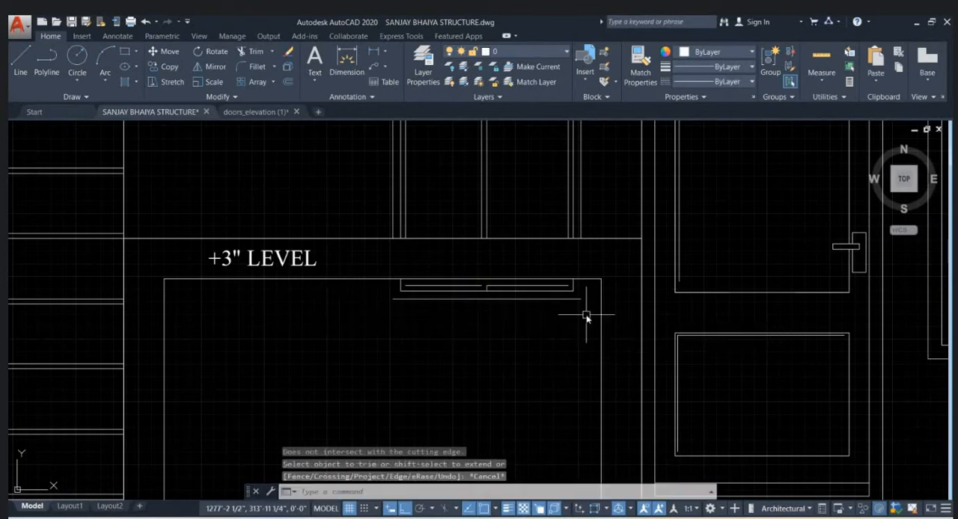
left_click(587, 314)
left_click(369, 276)
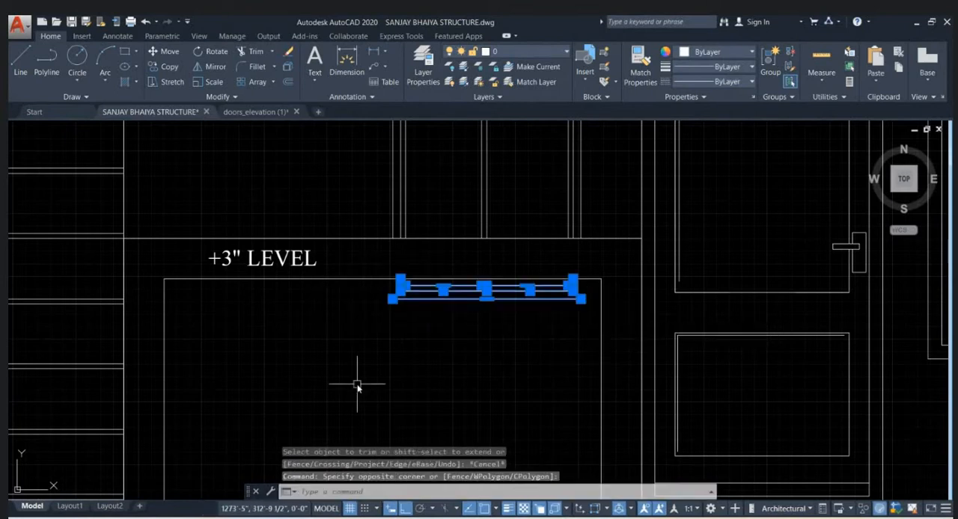
key("Delete")
scroll(395, 314, "down", 4)
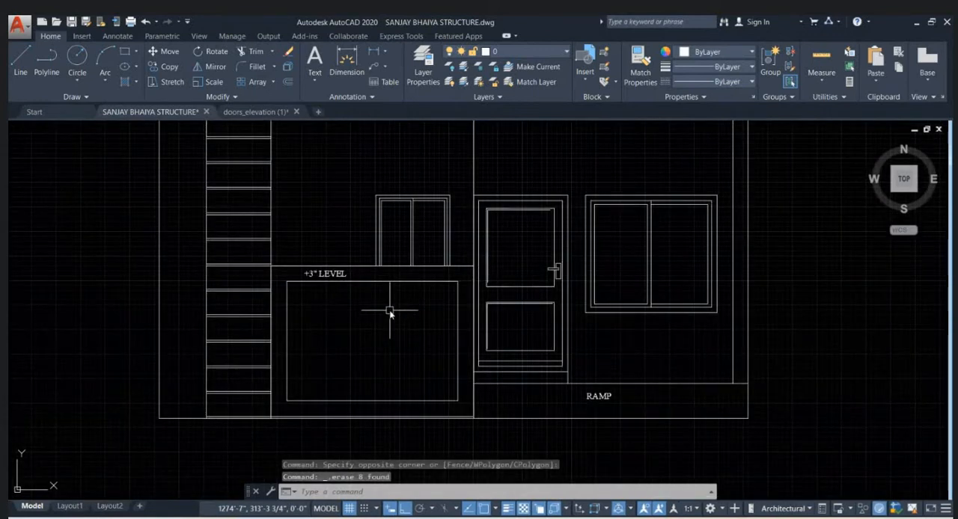
- Write the multiline text STONE TEXTURE inside the inner panel rectangle
scroll(391, 313, "down", 2)
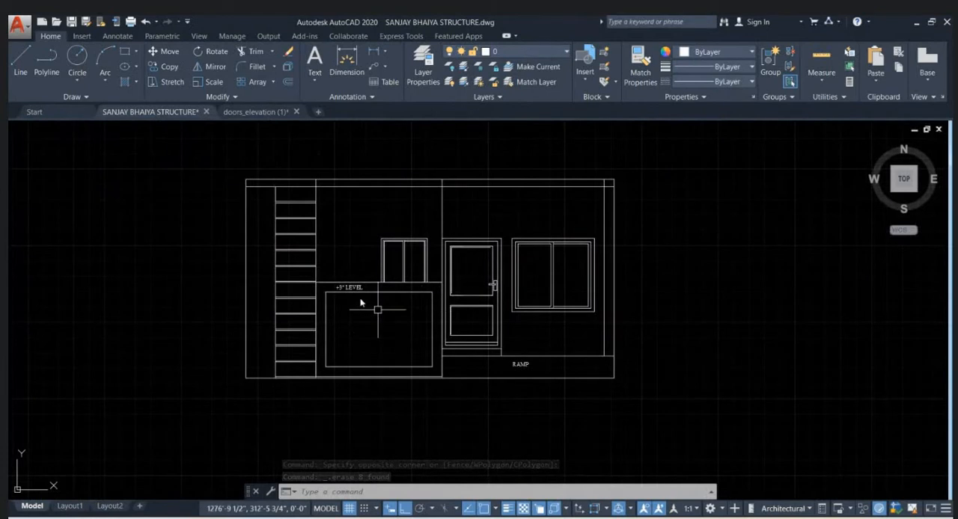
middle_click_drag(522, 396, 544, 374)
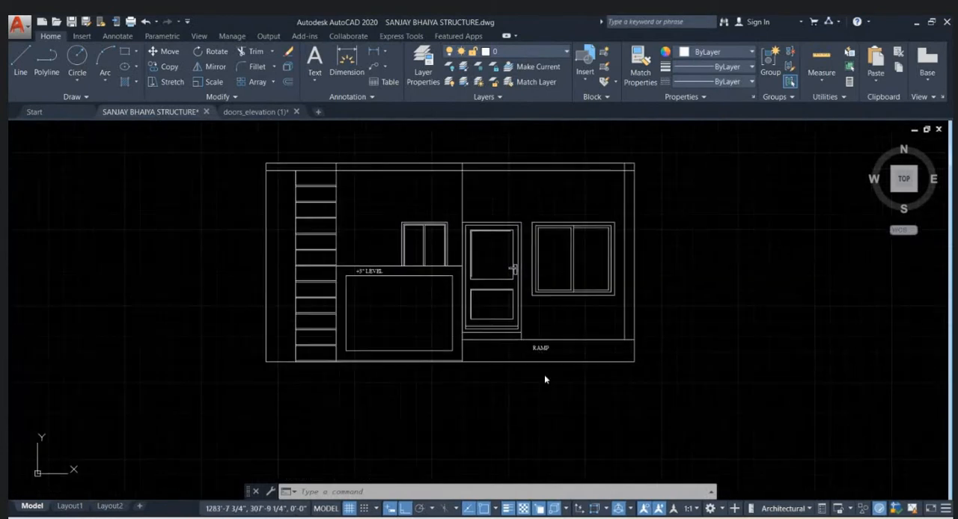
scroll(387, 315, "up", 2)
left_click(381, 317)
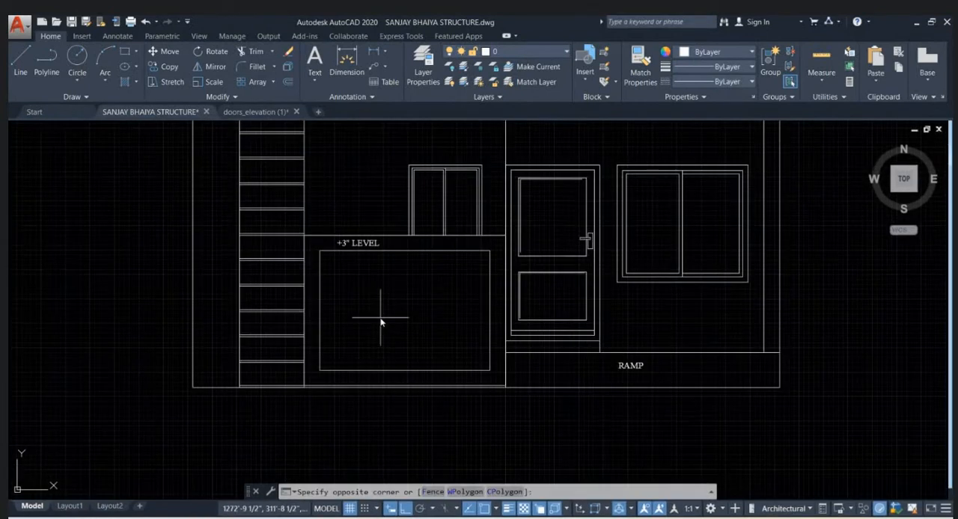
left_click(420, 296)
type("mt")
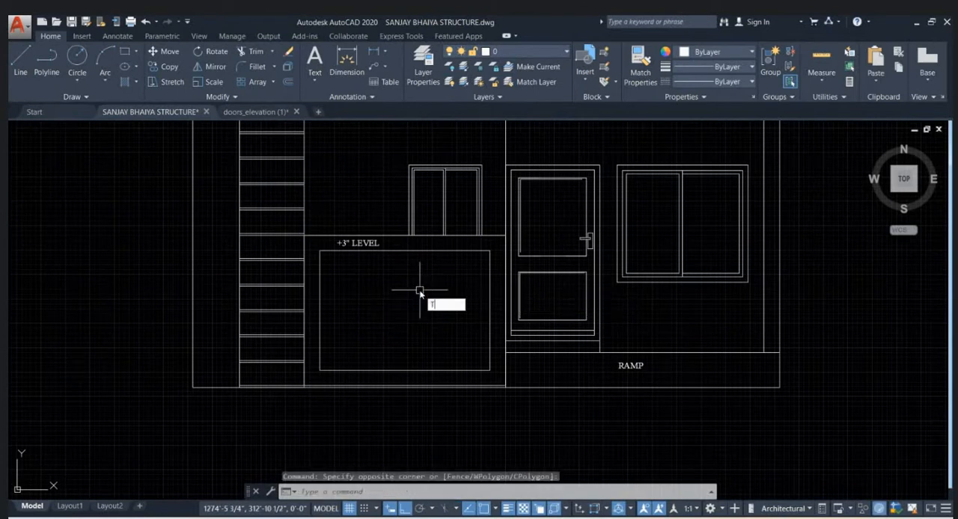
key("Return")
left_click(361, 329)
left_click(440, 286)
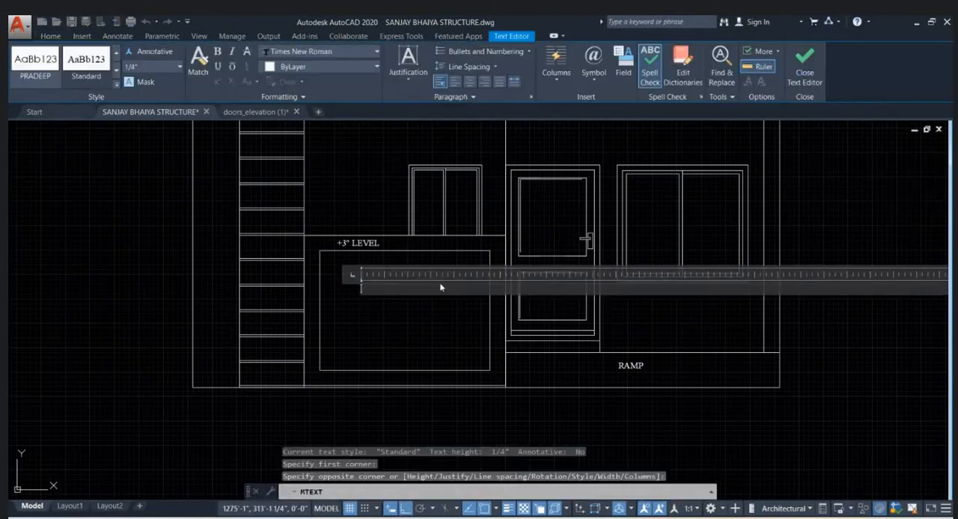
type("STONE T")
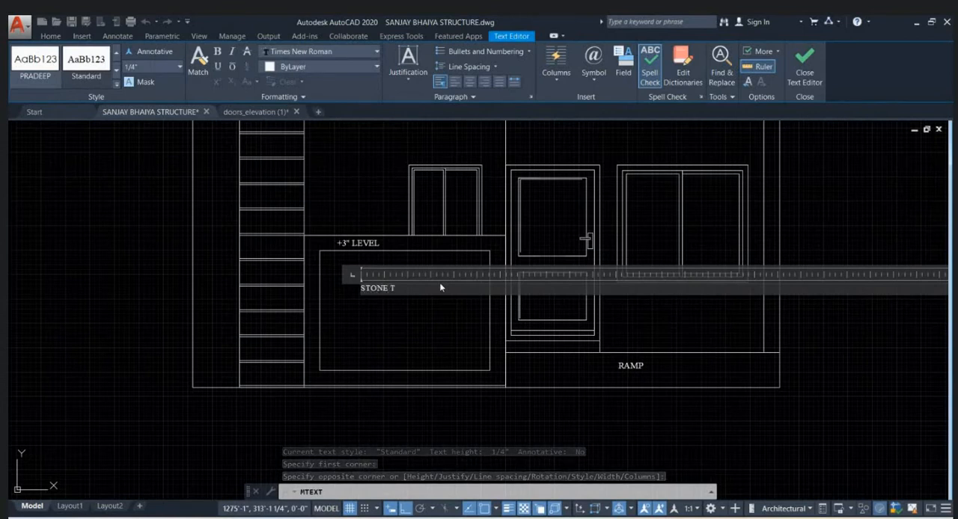
type("EXTURE")
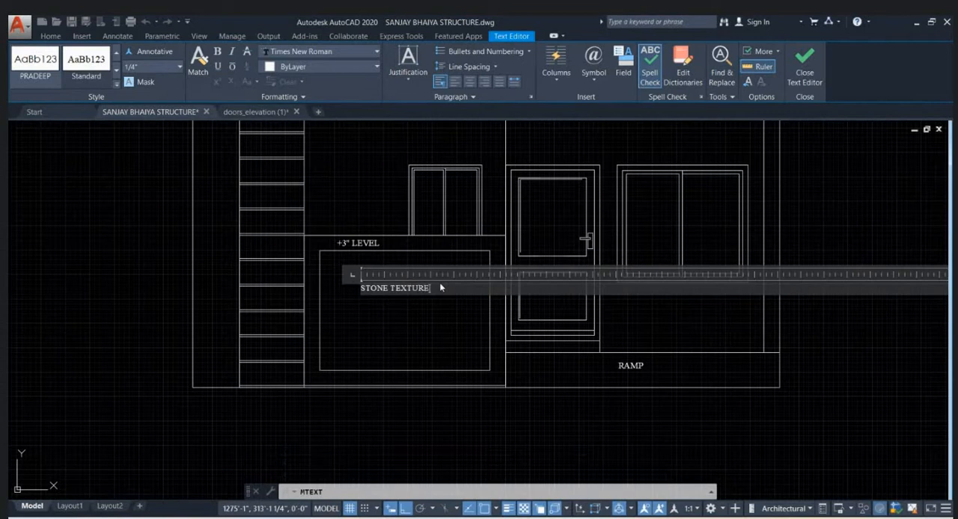
- Adjust the text height of the whole STONE TEXTURE label and finish editing it
left_click_drag(441, 287, 235, 224)
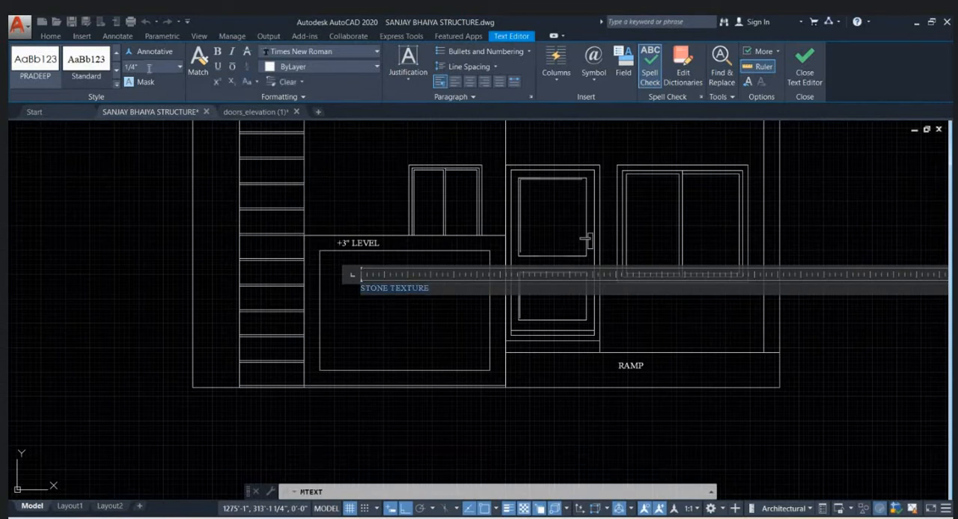
left_click(343, 306)
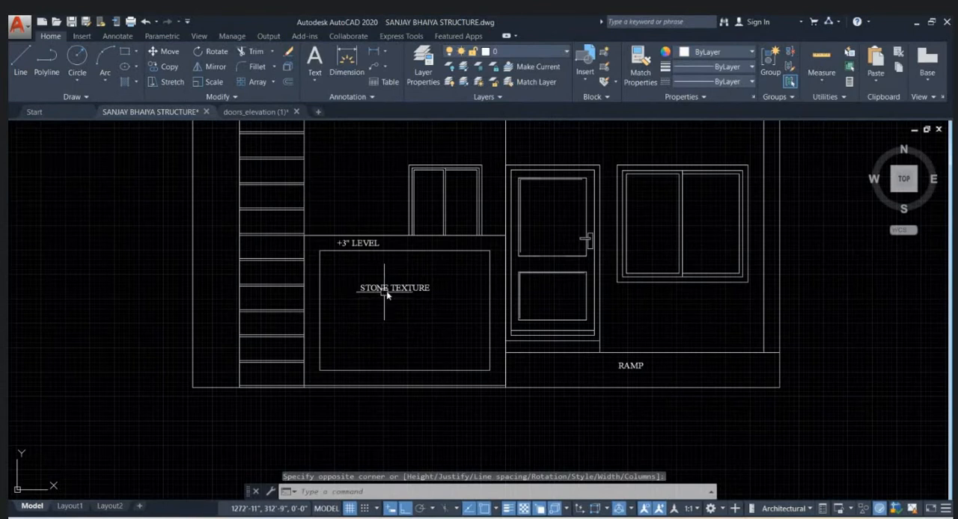
scroll(273, 339, "down", 2)
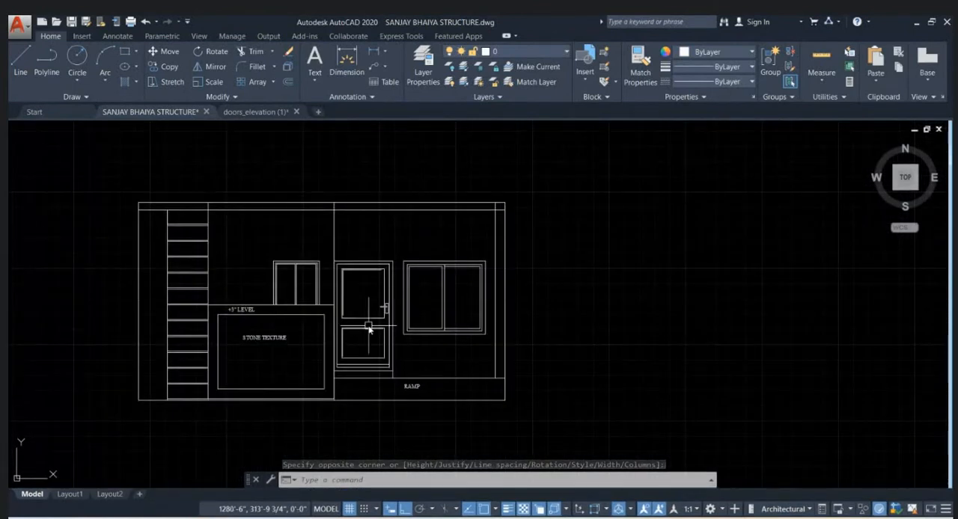
- Place a stepped multileader with its arrowhead on the left edge of a lower groove and its landing outside the left wall
middle_click_drag(368, 327, 440, 298)
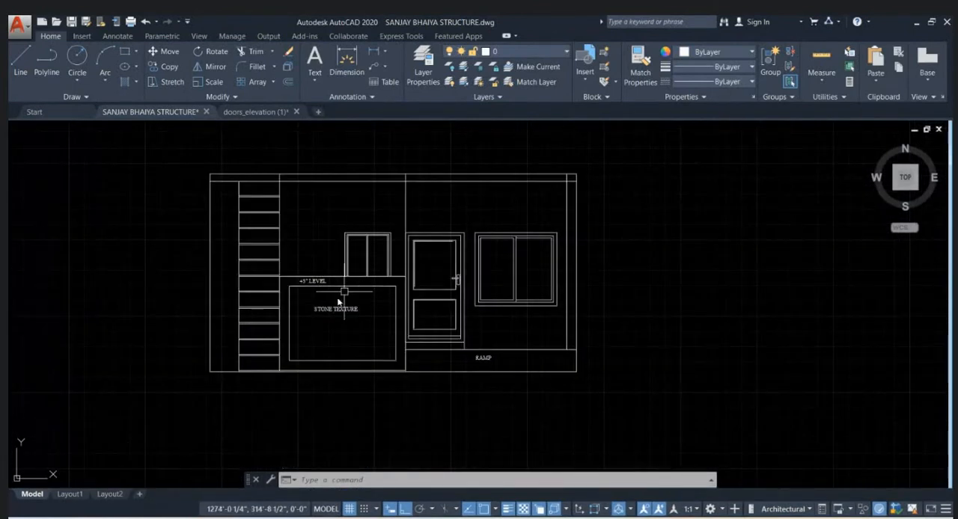
left_click(374, 70)
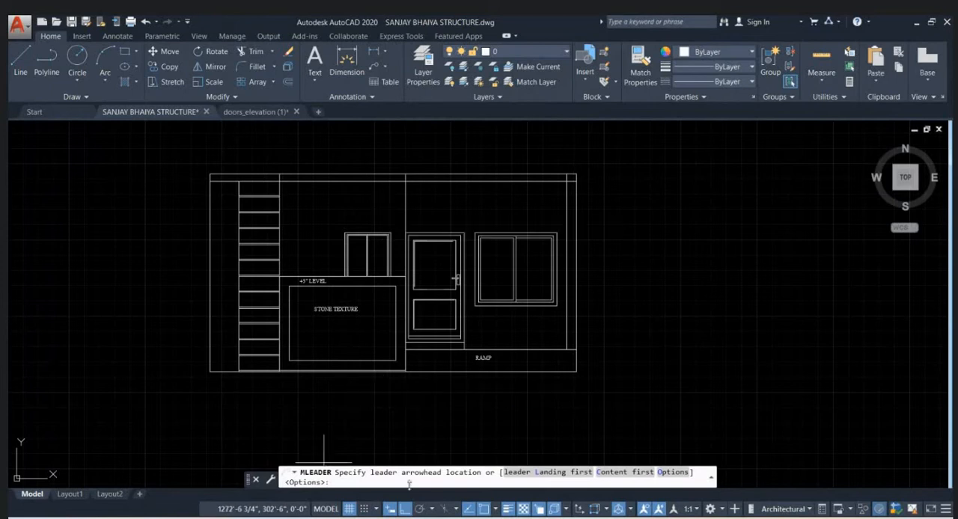
scroll(247, 337, "up", 10)
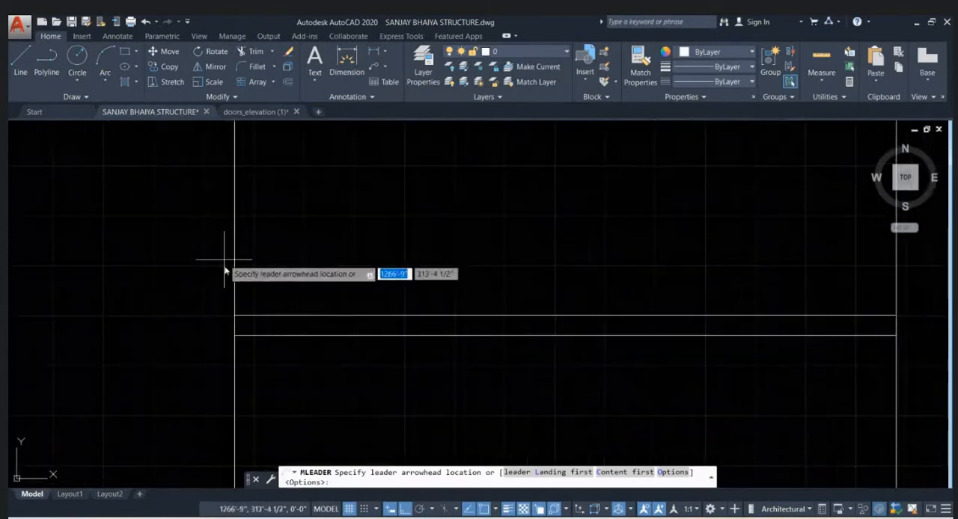
left_click(314, 353)
scroll(419, 321, "down", 4)
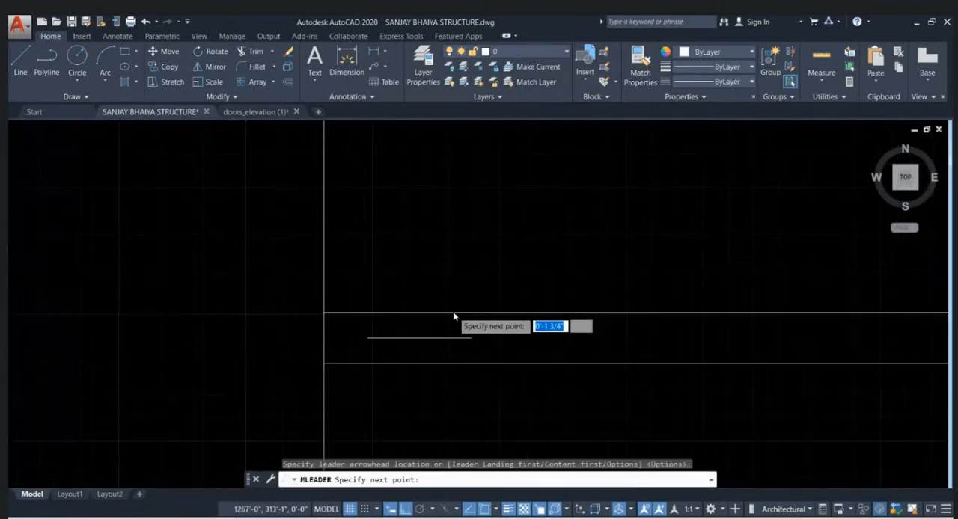
scroll(337, 326, "down", 2)
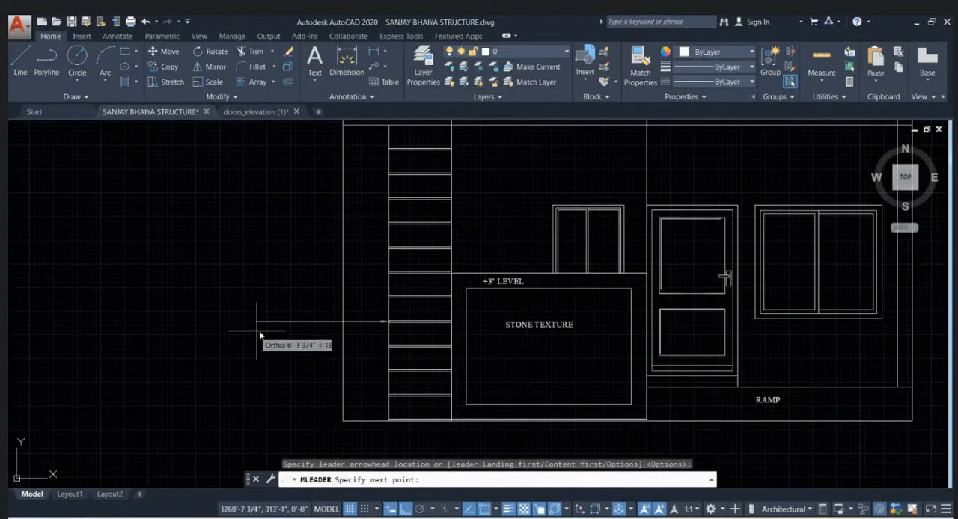
left_click(301, 324)
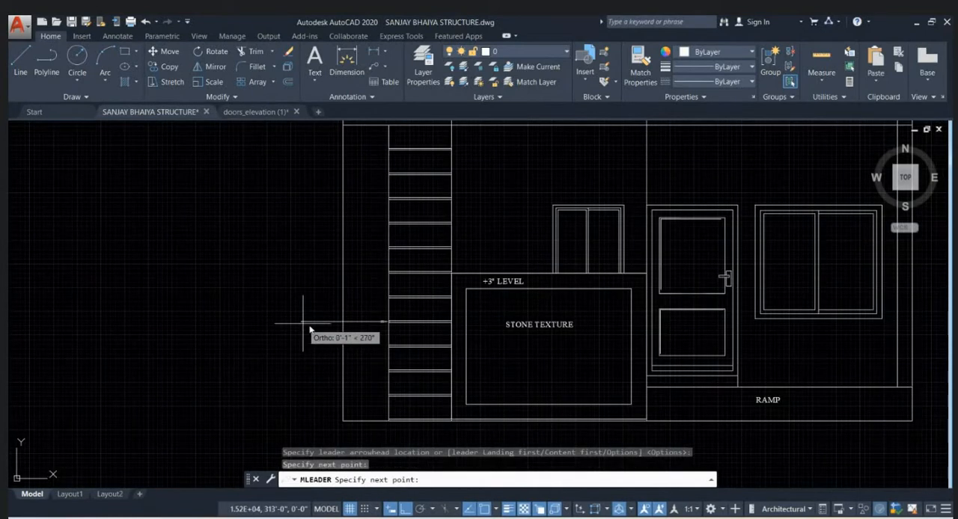
scroll(276, 333, "up", 4)
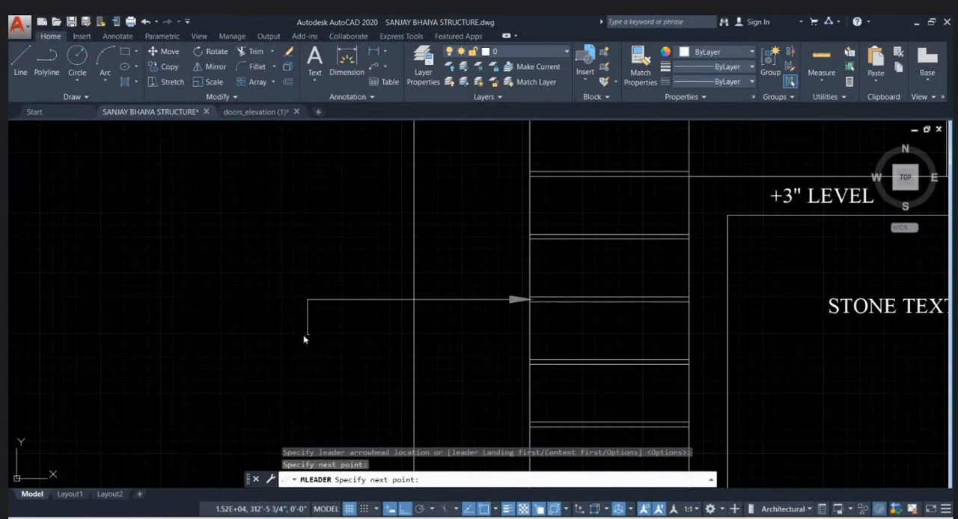
left_click(307, 335)
left_click(246, 335)
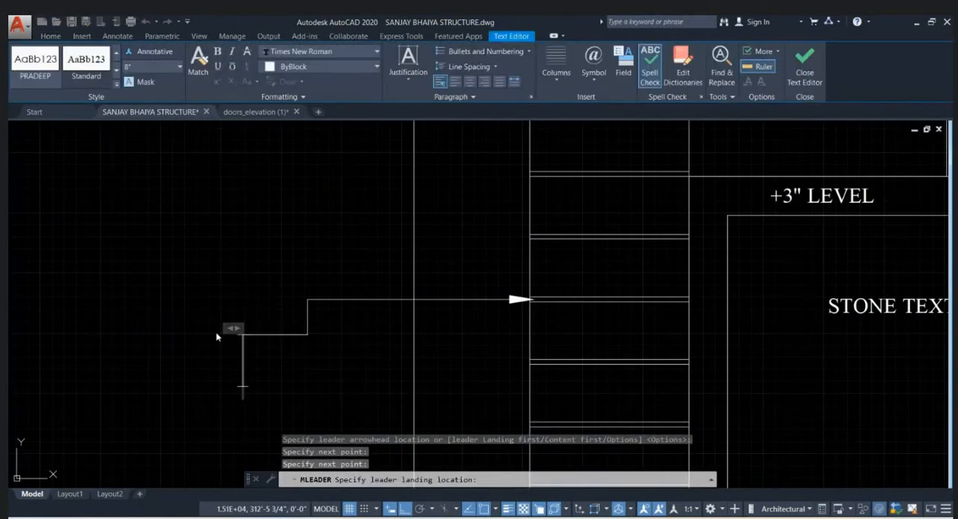
- Write 1" GROOVES AT 1' INTERVAL as the text of the groove leader
type("1\"")
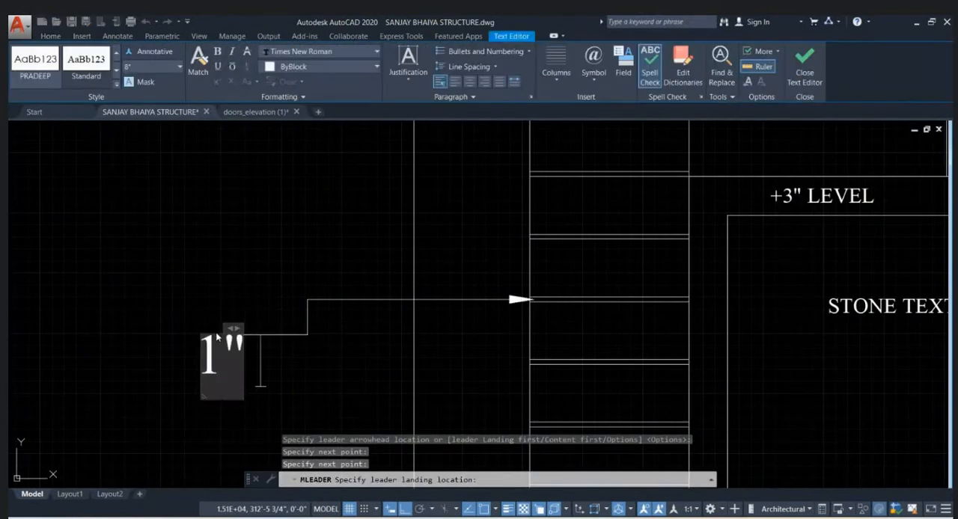
type(" GROO")
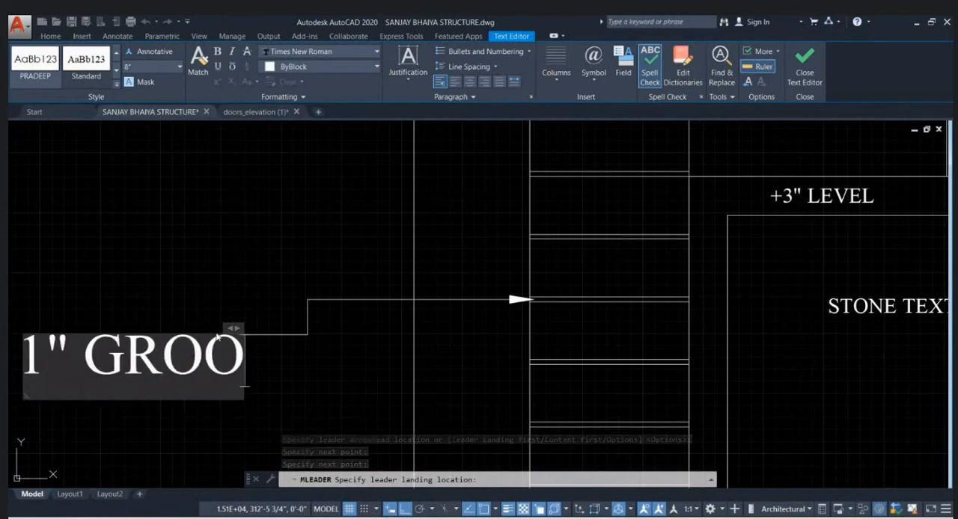
type("VES AT")
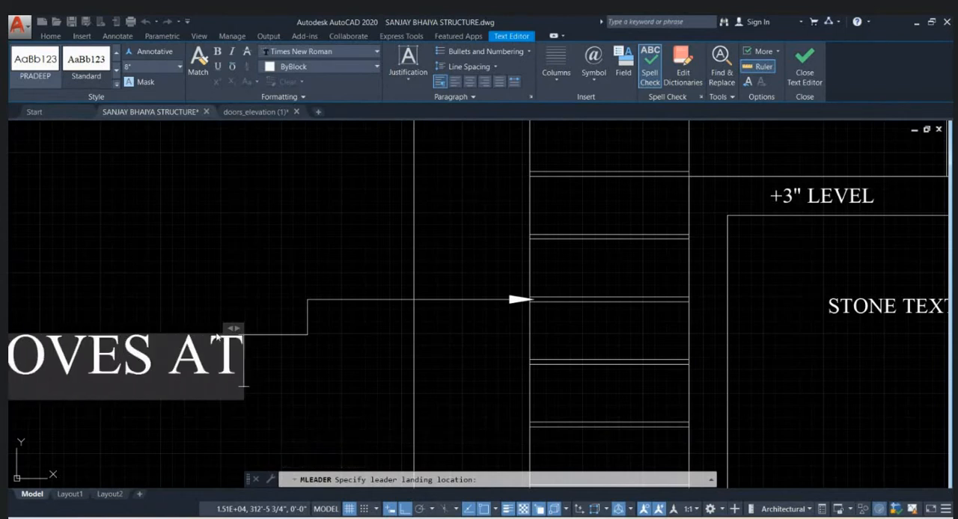
type(" 1")
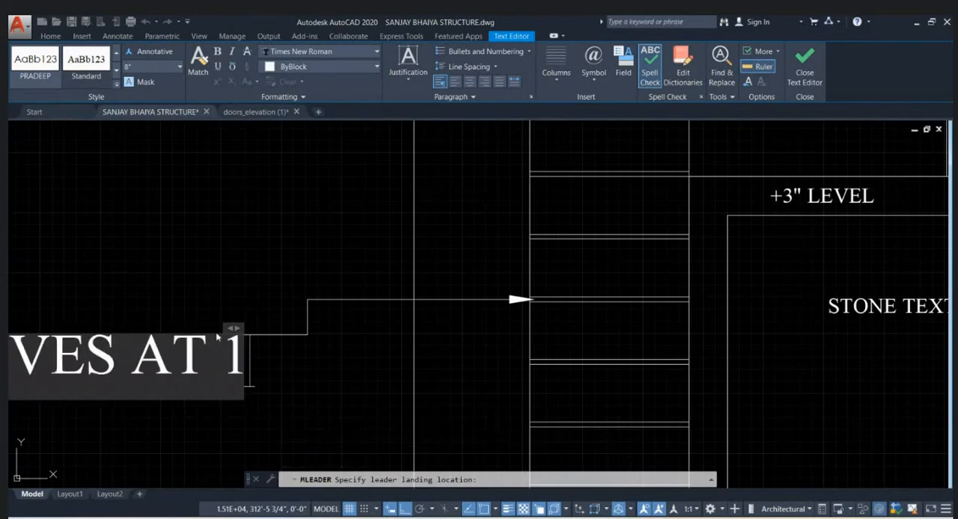
type("' INTER")
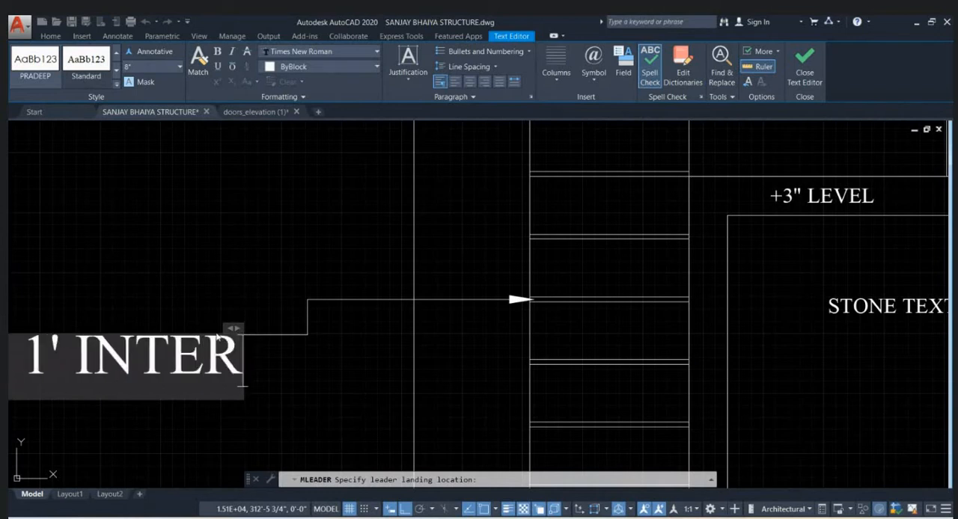
type("VAL")
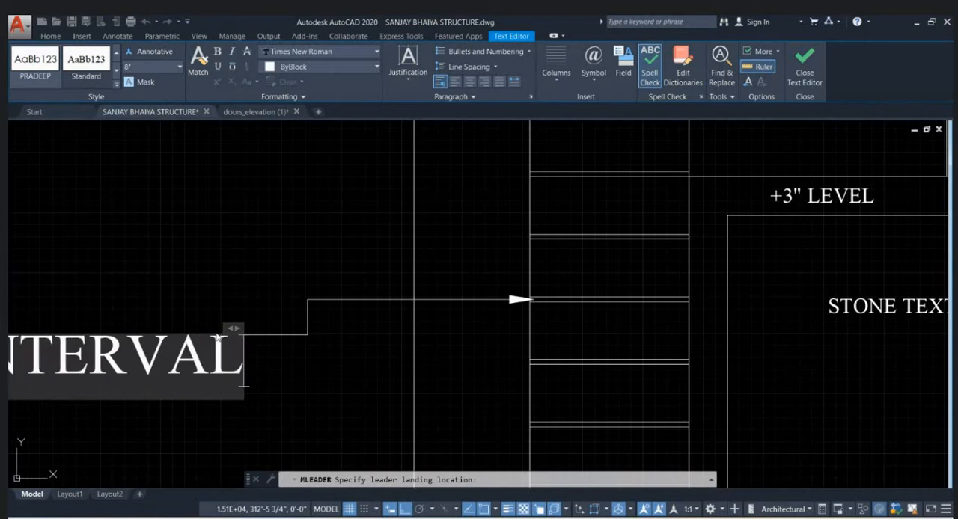
- Set the text height of the whole groove leader label to 4" and finish editing it
scroll(335, 374, "down", 12)
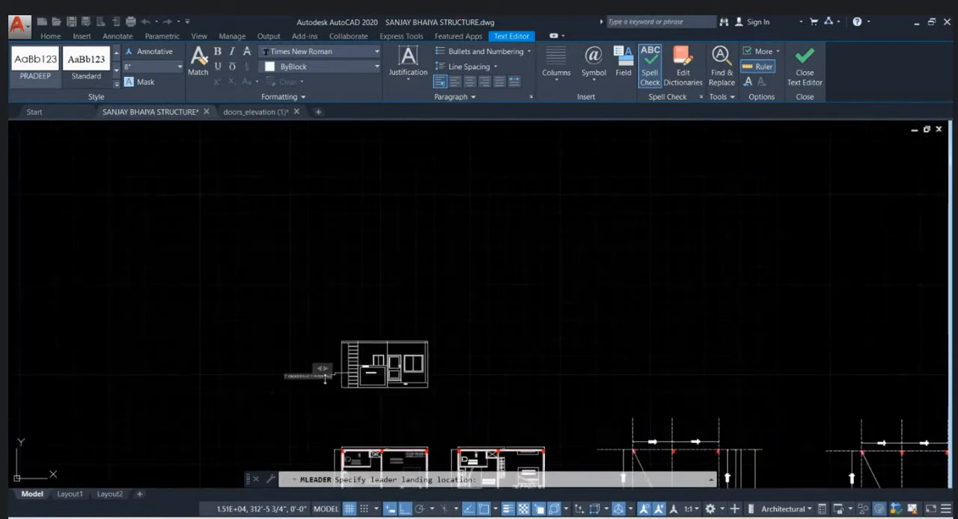
scroll(325, 381, "up", 4)
left_click(332, 396)
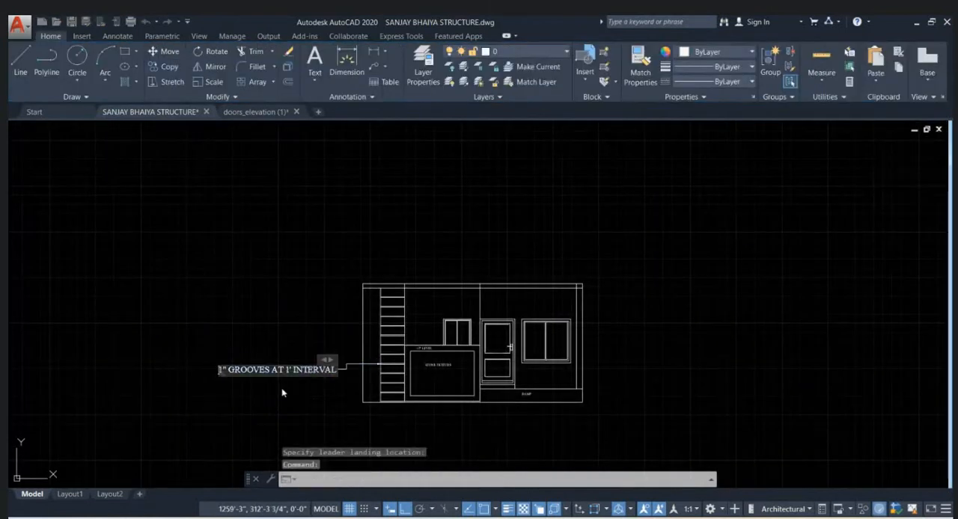
key("ctrl+a")
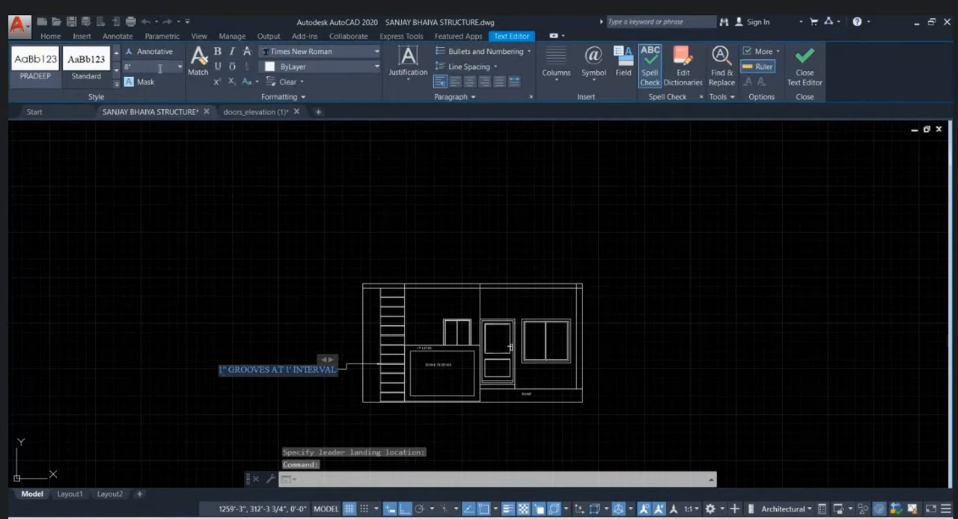
type("4")
key("Return")
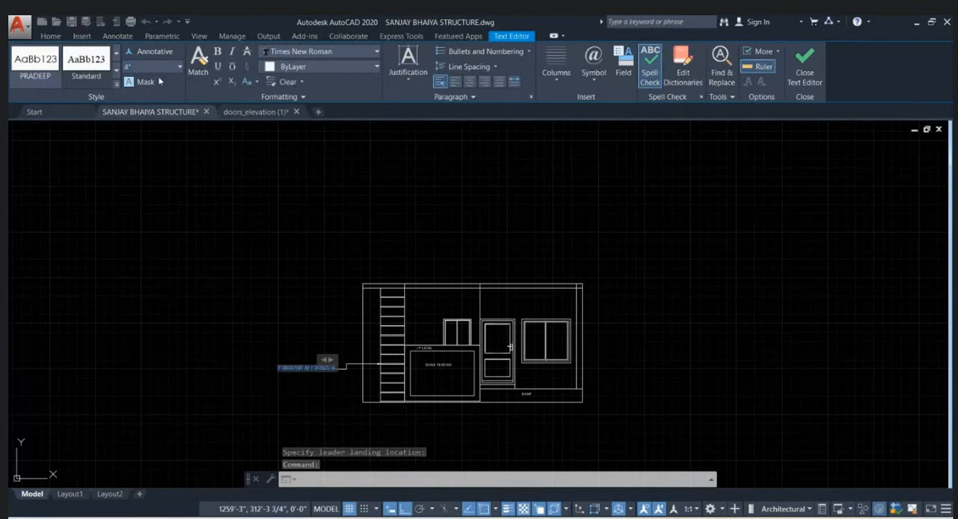
left_click(293, 252)
scroll(414, 385, "up", 2)
scroll(413, 389, "up", 2)
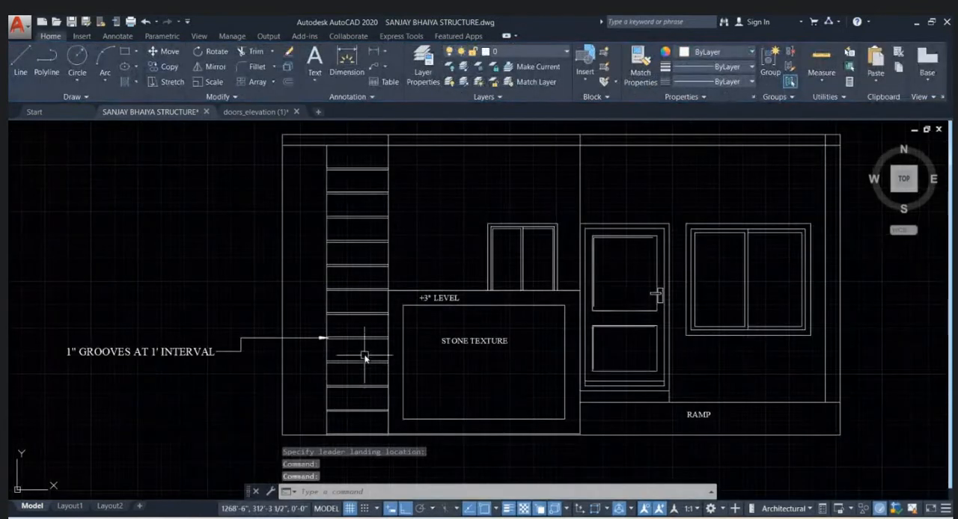
- Place a second stepped multileader pointing at the elevation's lower left corner, with its landing outside the wall
left_click(375, 68)
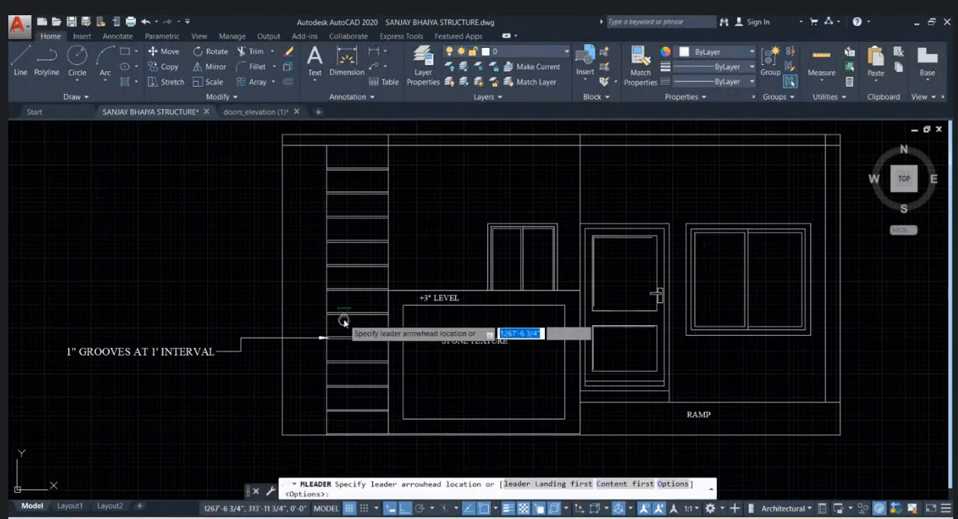
middle_click_drag(342, 322, 423, 232)
left_click(359, 345)
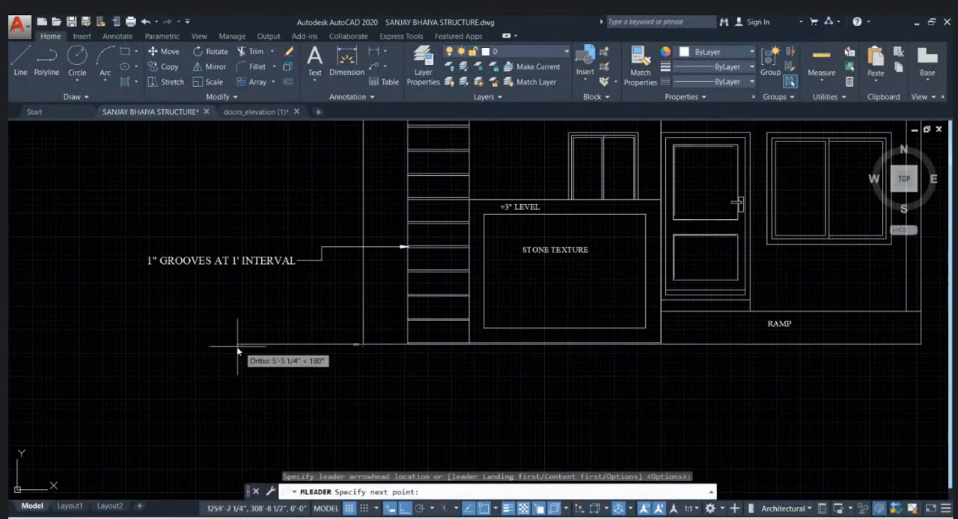
left_click(246, 346)
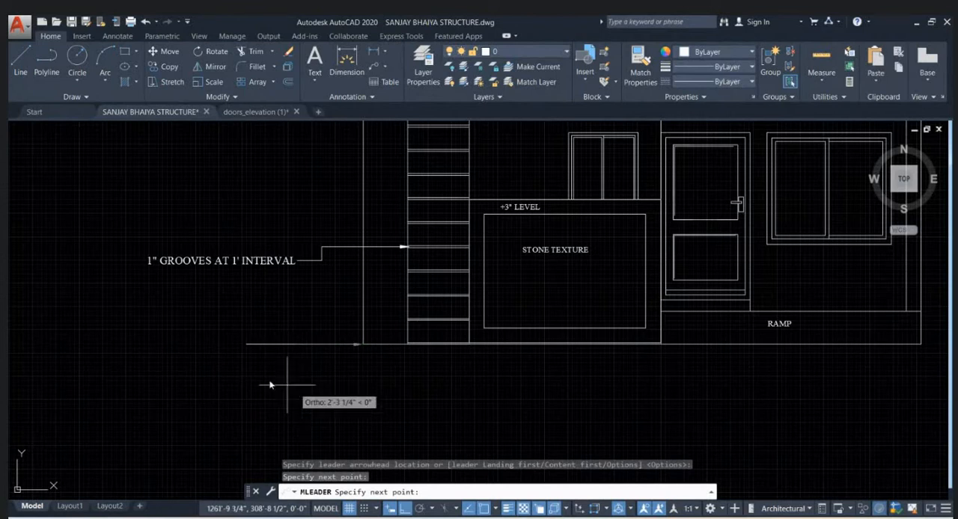
left_click(236, 363)
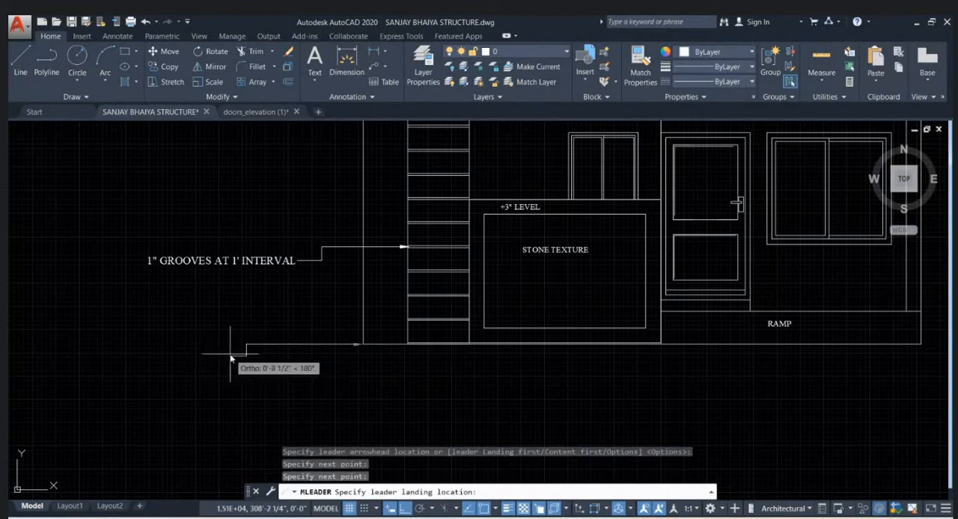
left_click(247, 355)
- Write ROAD LEVEL as the base leader's text, set its height to 4" and finish editing
type("ROA")
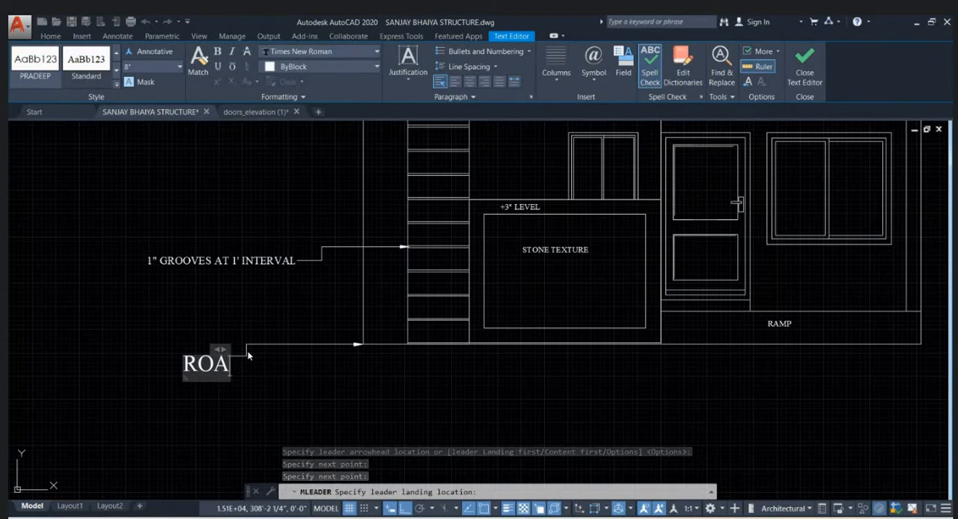
type("D LEVEL")
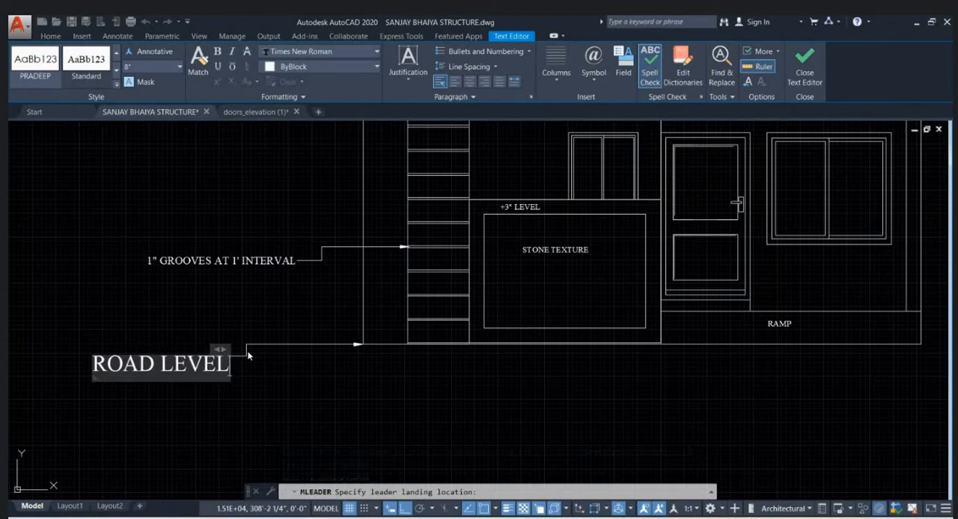
key("ctrl+a")
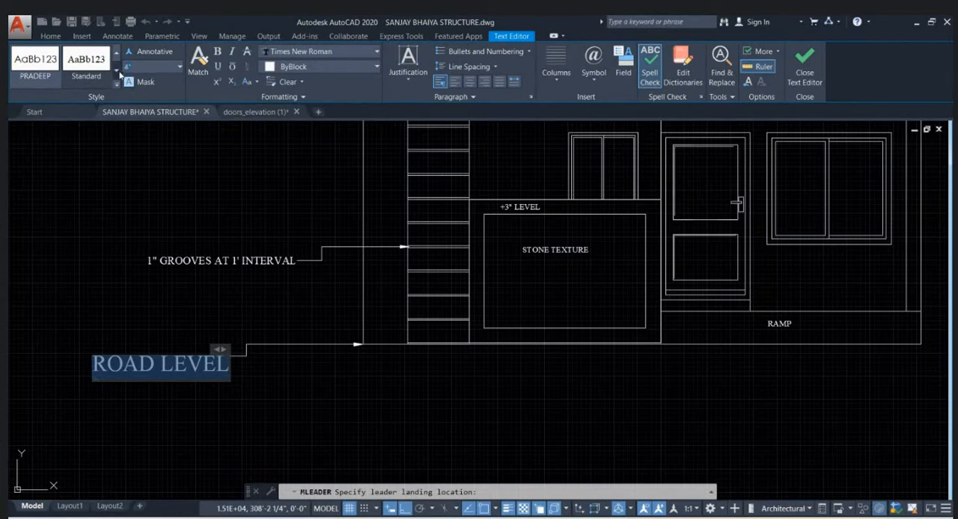
type("4")
key("Return")
left_click(336, 303)
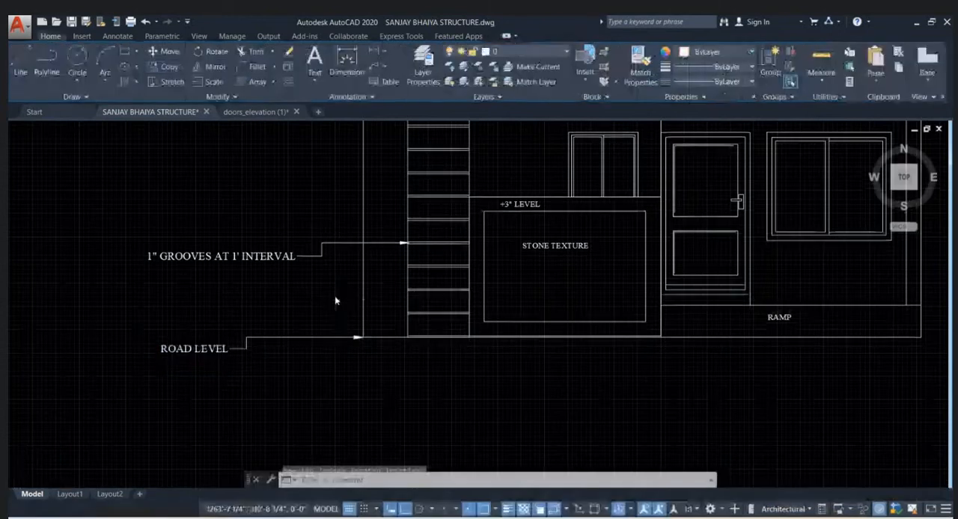
- Trim all vertical line segments crossing the narrow band between the two top horizontal lines of the elevation
scroll(341, 300, "down", 2)
middle_click_drag(456, 340, 368, 357)
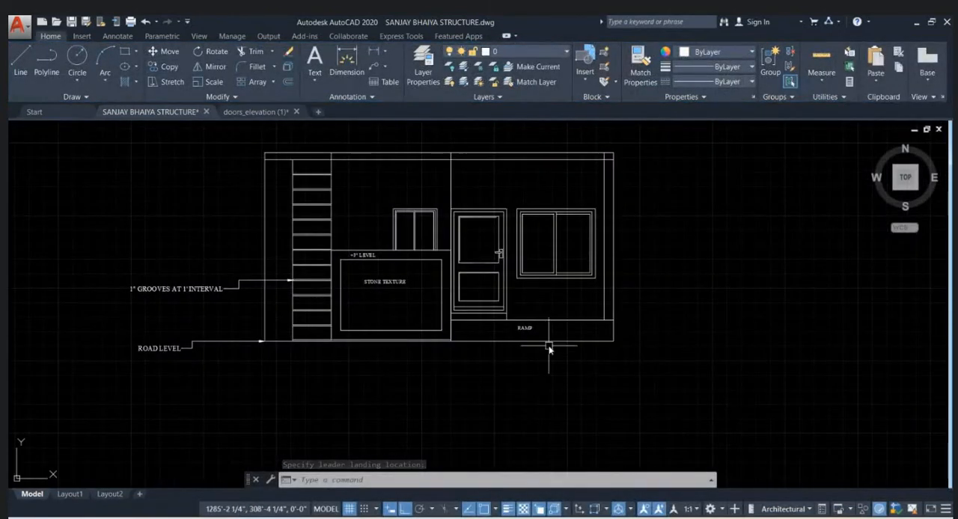
scroll(618, 152, "up", 2)
type("tr")
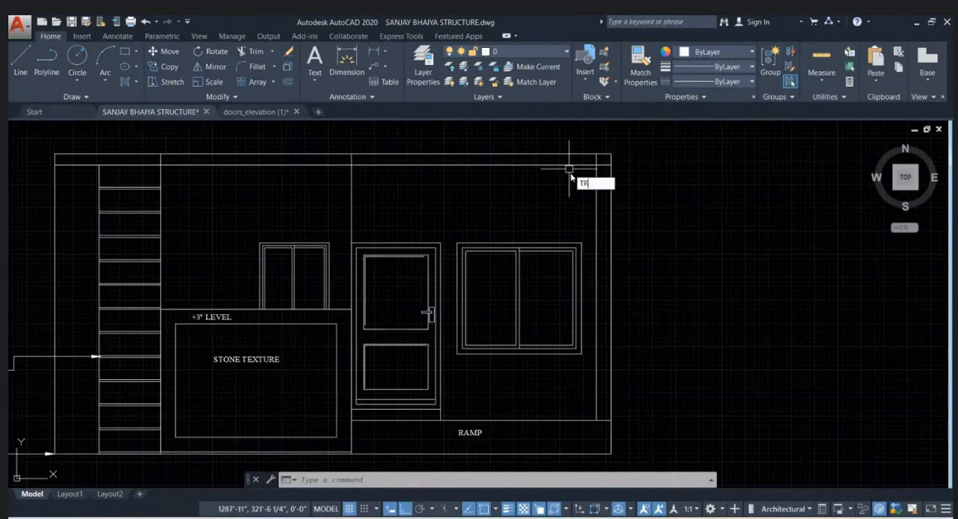
key("Return")
key("Return")
scroll(611, 164, "up", 4)
left_click(599, 166)
left_click(599, 158)
scroll(598, 160, "down", 4)
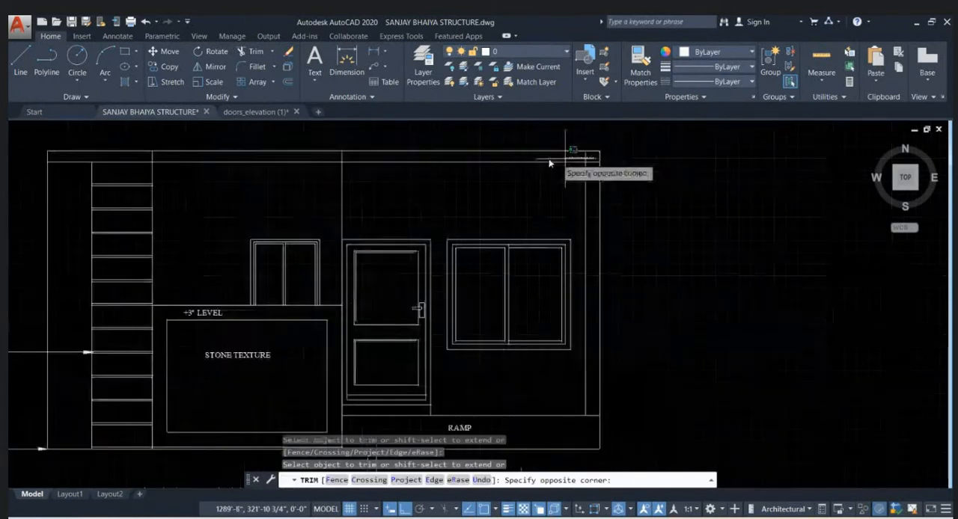
left_click(140, 158)
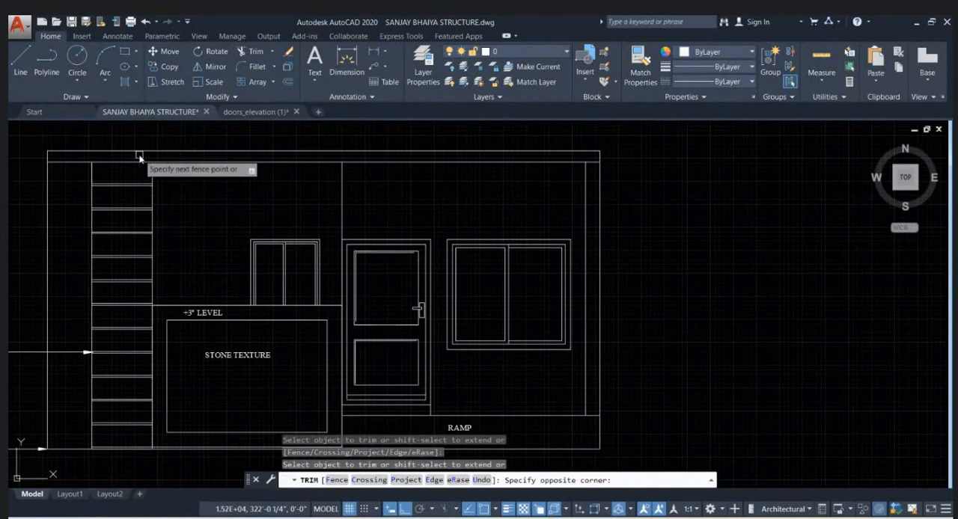
scroll(647, 181, "down", 2)
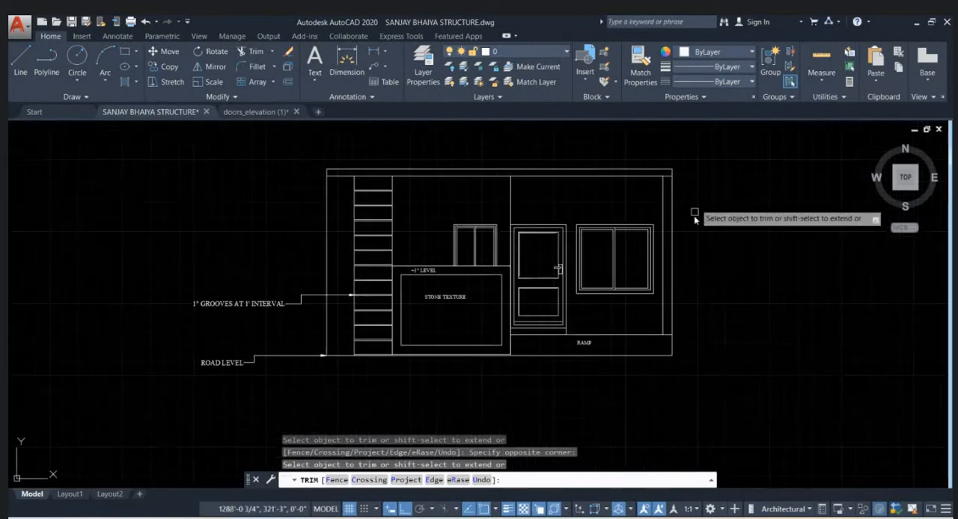
key("Escape")
key("Escape")
key("Escape")
scroll(189, 177, "up", 2)
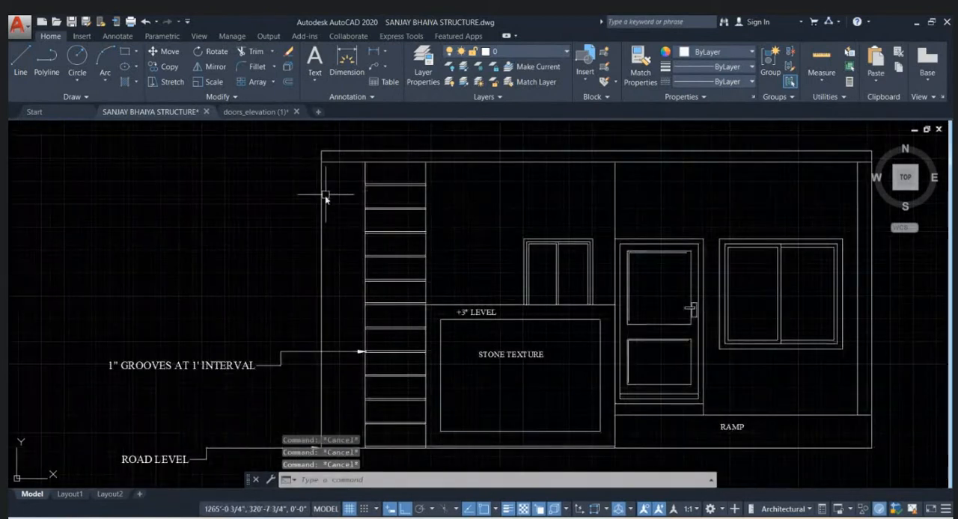
scroll(325, 206, "down", 2)
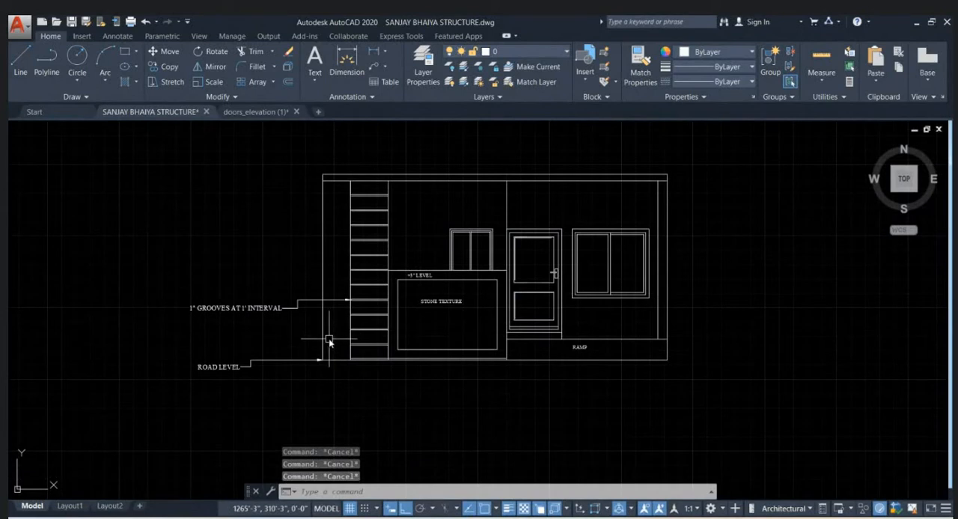
scroll(333, 233, "up", 2)
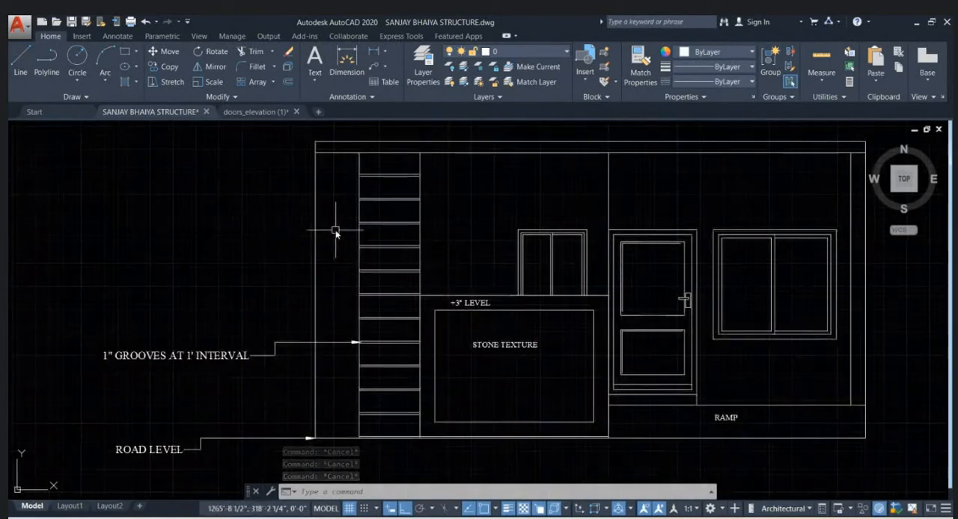
- Start a hatch with its colour set to ByLayer and its background colour set to 205,105,40
type("H")
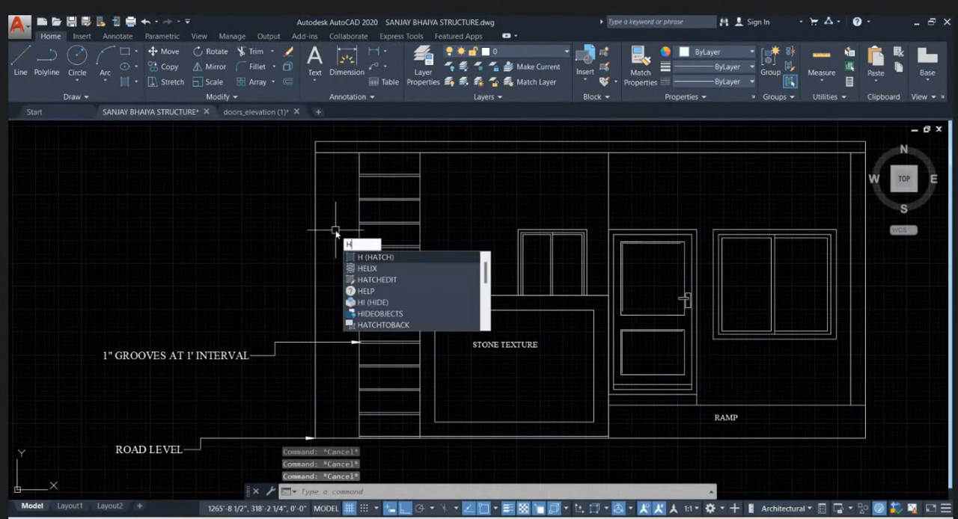
key("Escape")
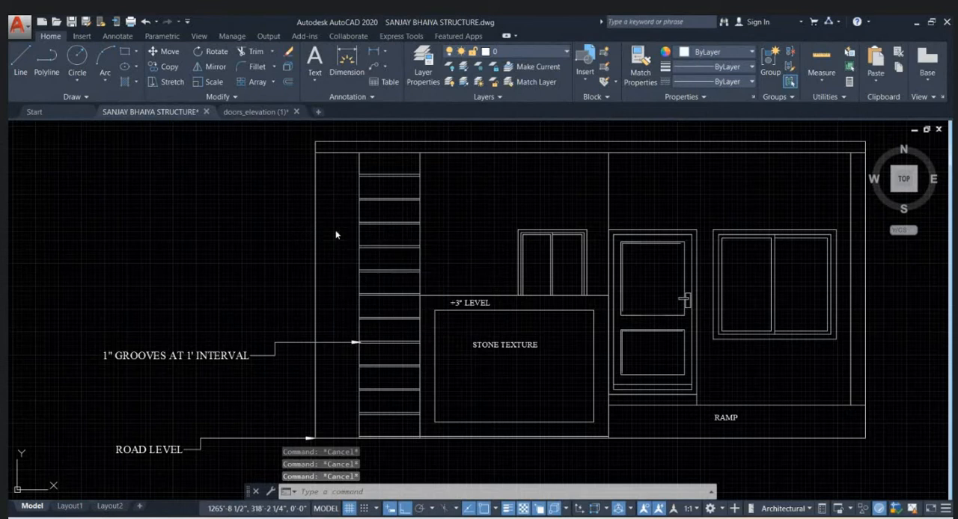
type("h")
key("Return")
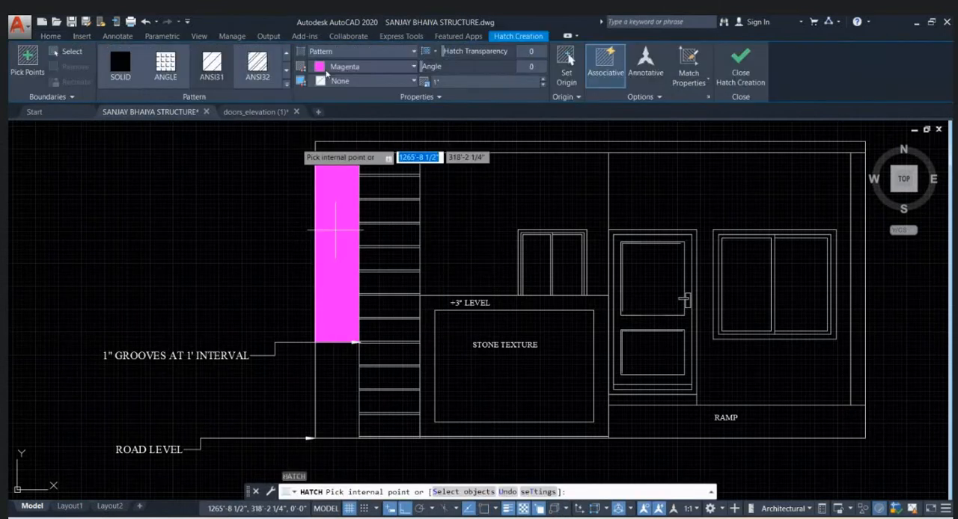
left_click(349, 67)
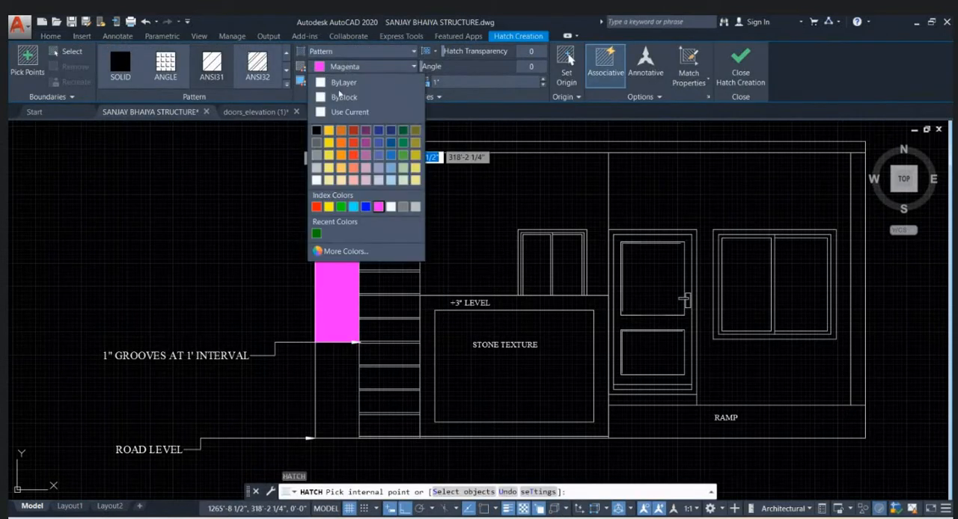
left_click(349, 84)
left_click(351, 81)
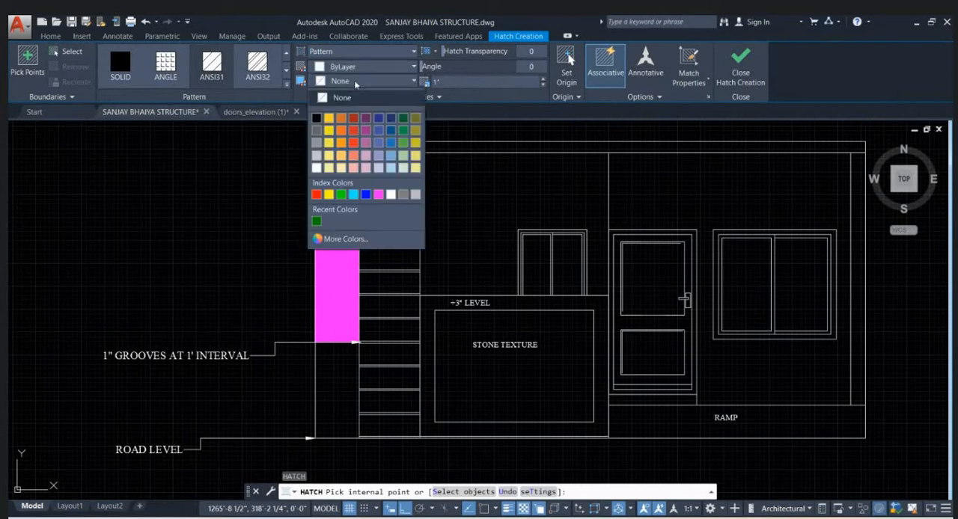
left_click(342, 130)
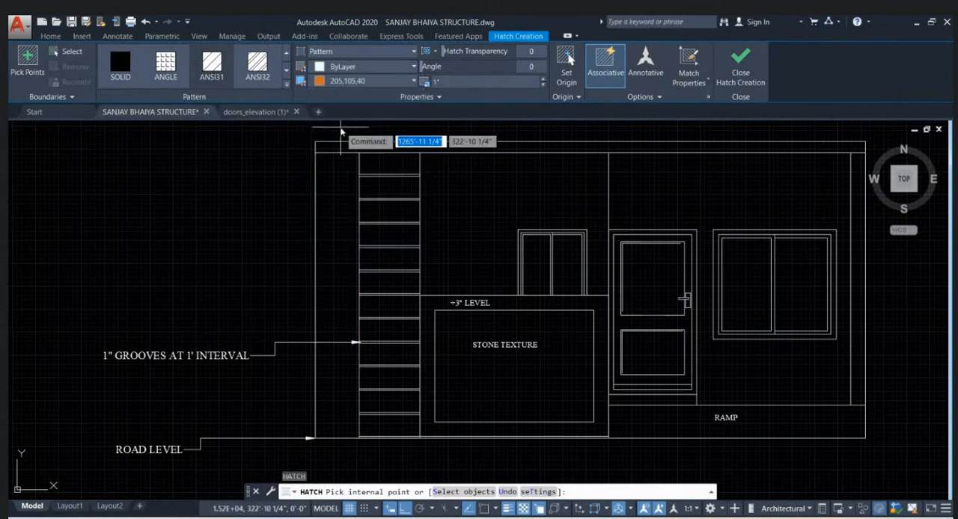
- Fill both parts of the narrow vertical strip beside the grooves with the AR-HBONE hatch pattern
scroll(187, 66, "down", 1)
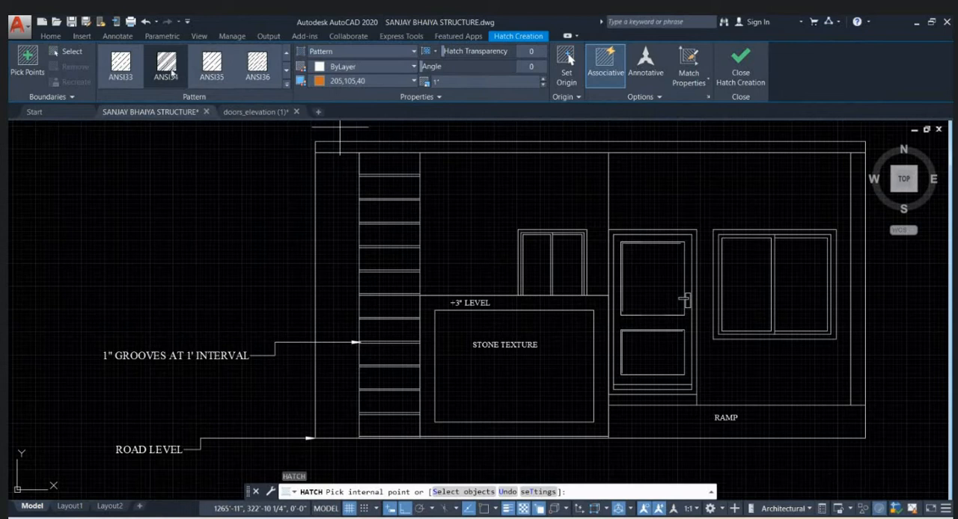
scroll(172, 72, "down", 2)
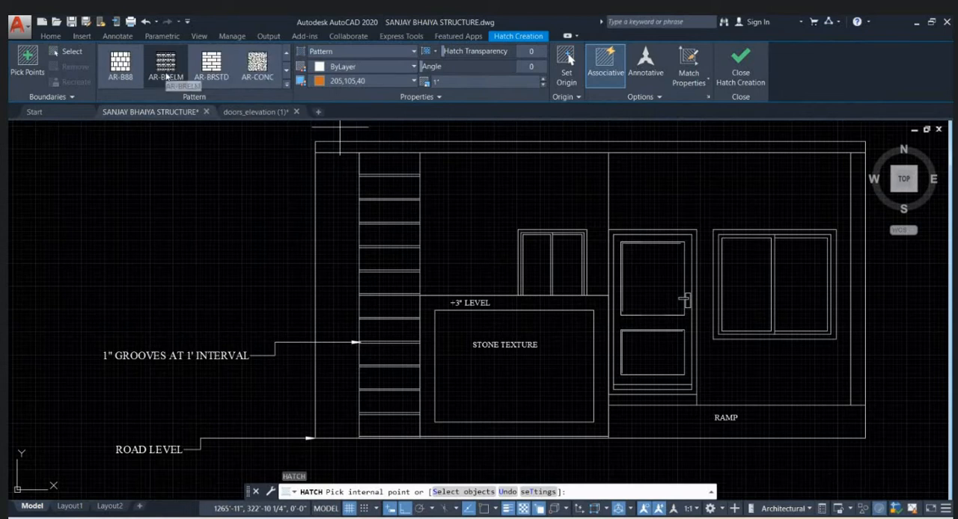
scroll(169, 74, "down", 1)
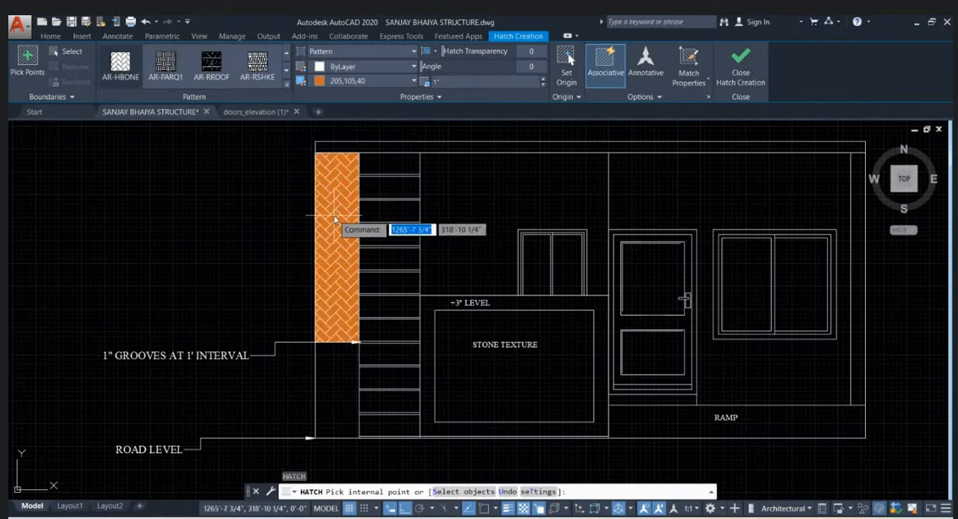
left_click(333, 218)
left_click(424, 257)
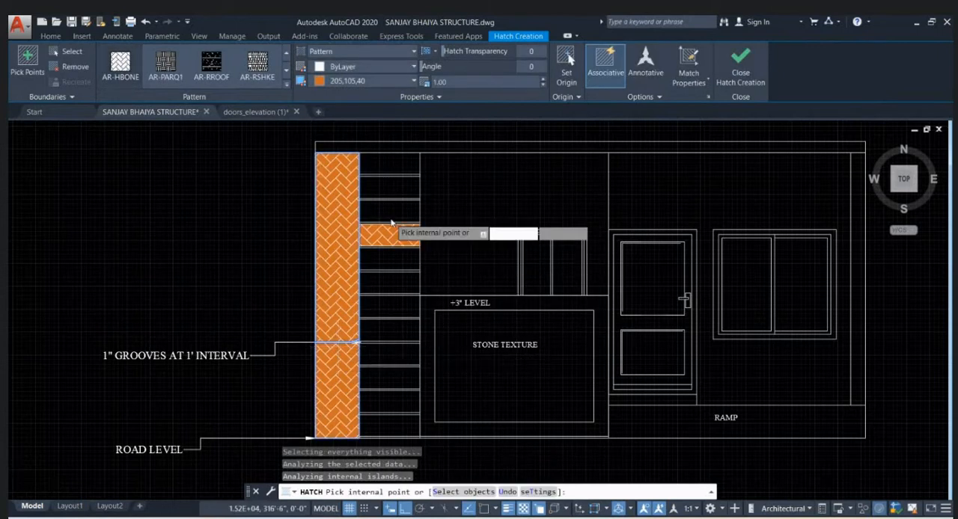
scroll(389, 214, "down", 3)
scroll(388, 213, "up", 3)
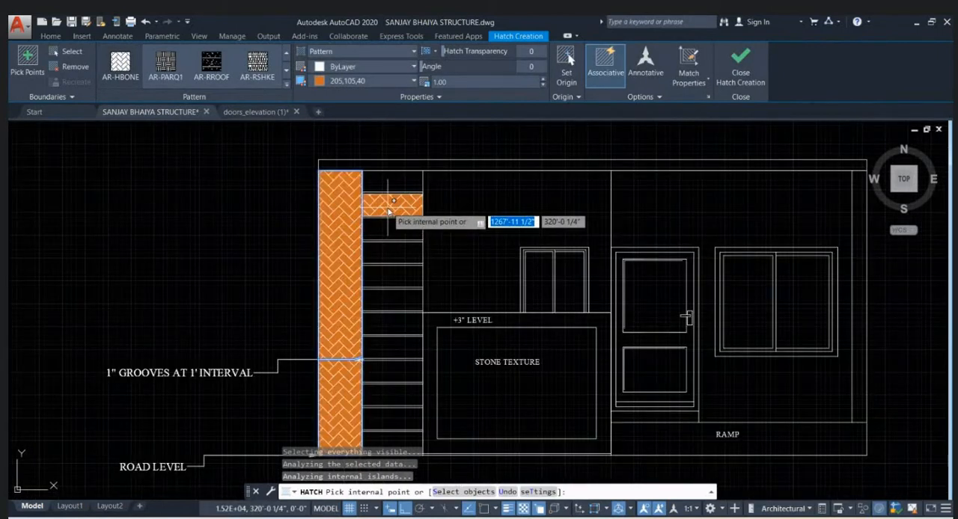
key("Return")
- Place a stepped multileader pointing at the herringbone strip above the grooves leader, with its landing outside the wall
scroll(408, 203, "down", 2)
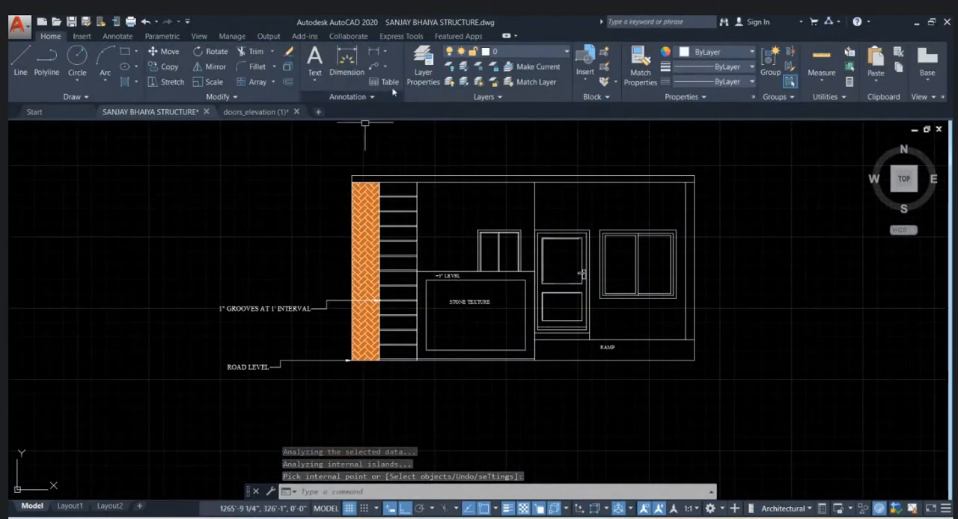
left_click(375, 67)
scroll(353, 255, "up", 4)
left_click(367, 278)
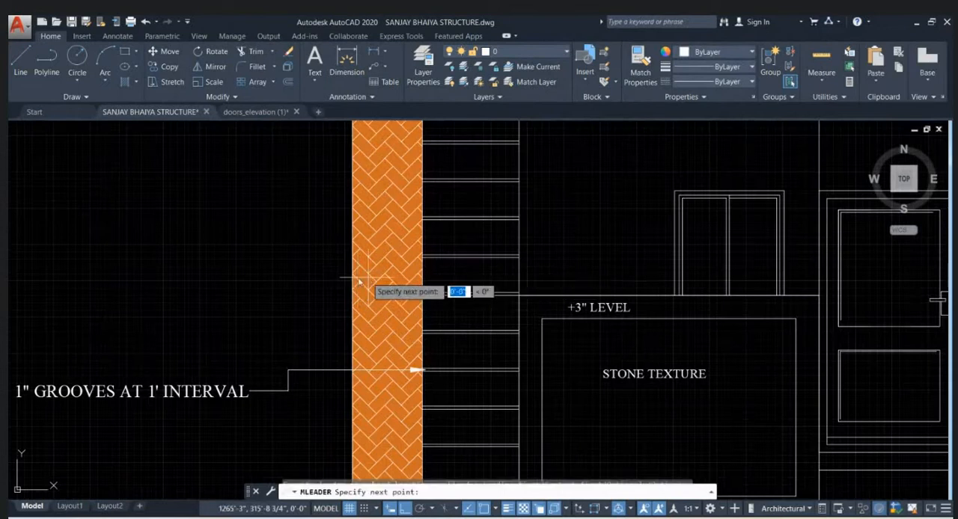
left_click(310, 277)
left_click(310, 297)
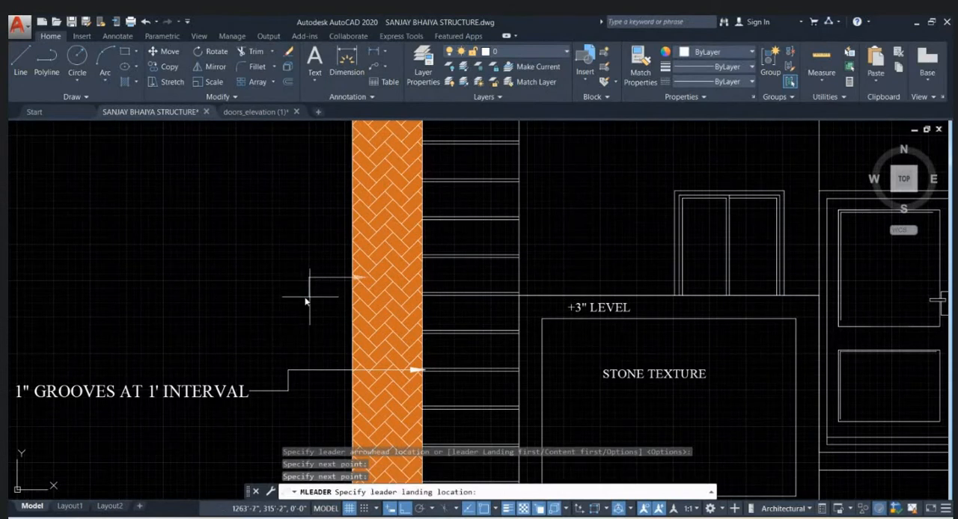
left_click(270, 298)
- Write WOODEN TILE as the new leader's text and finish editing
type("W")
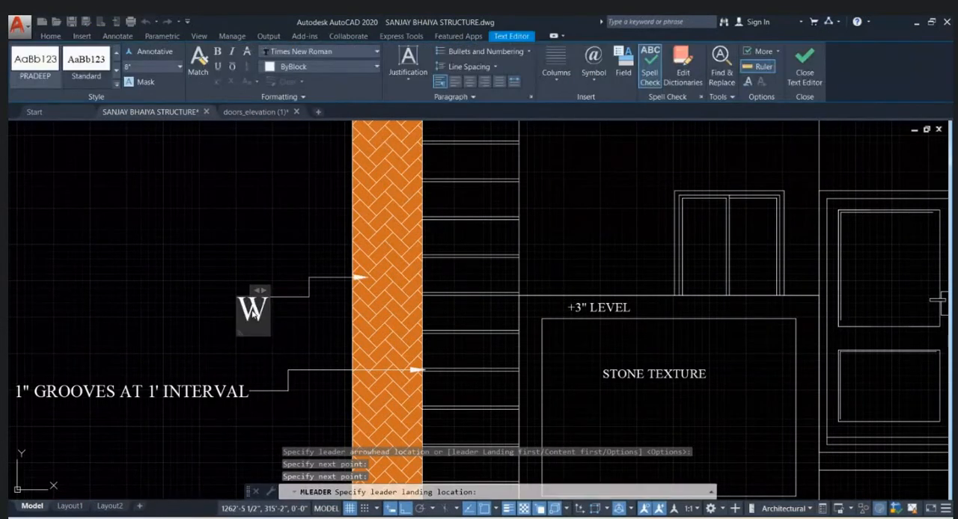
type("OODEN")
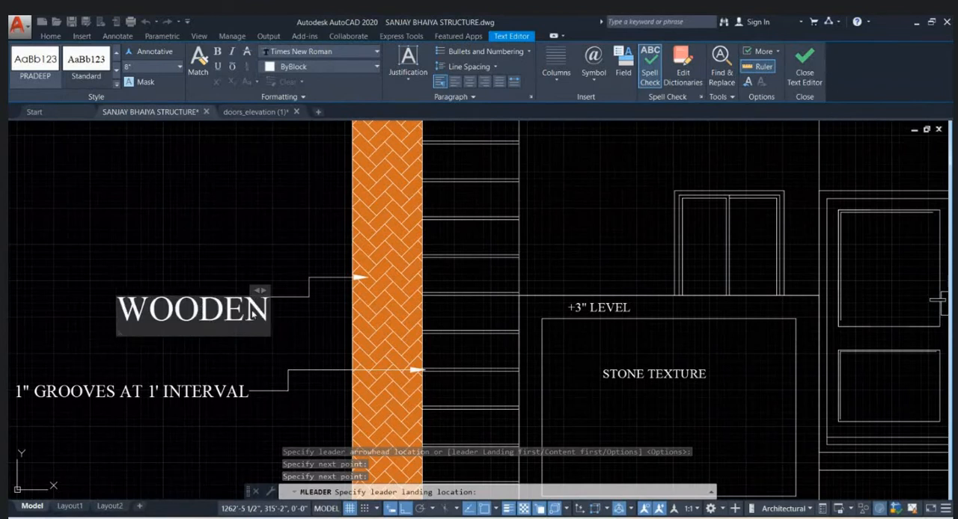
type(" TILE")
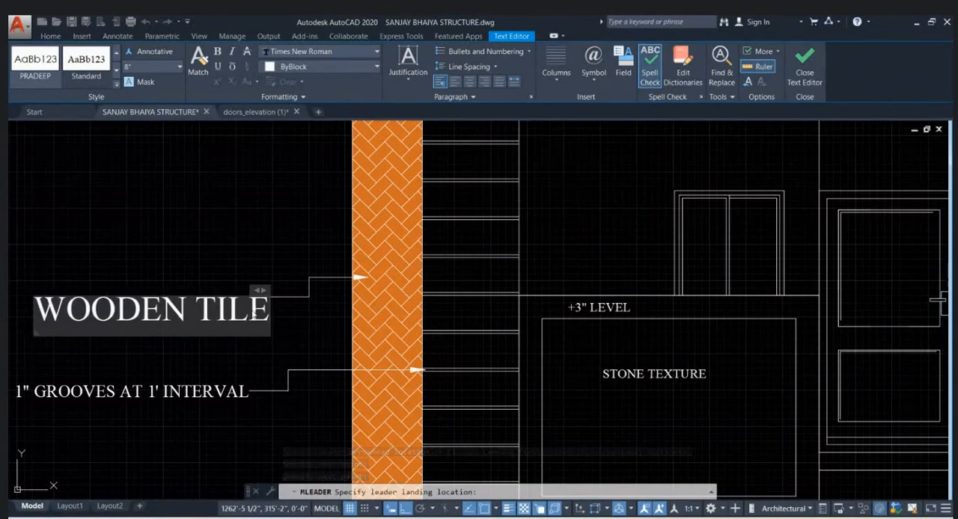
left_click(332, 303)
scroll(333, 247, "down", 4)
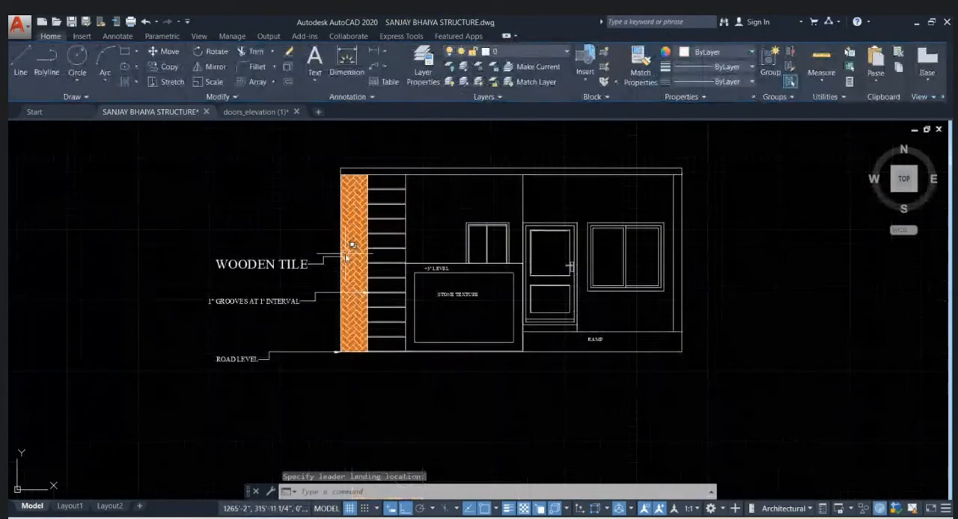
double_click(277, 269)
scroll(277, 273, "up", 2)
left_click(303, 225)
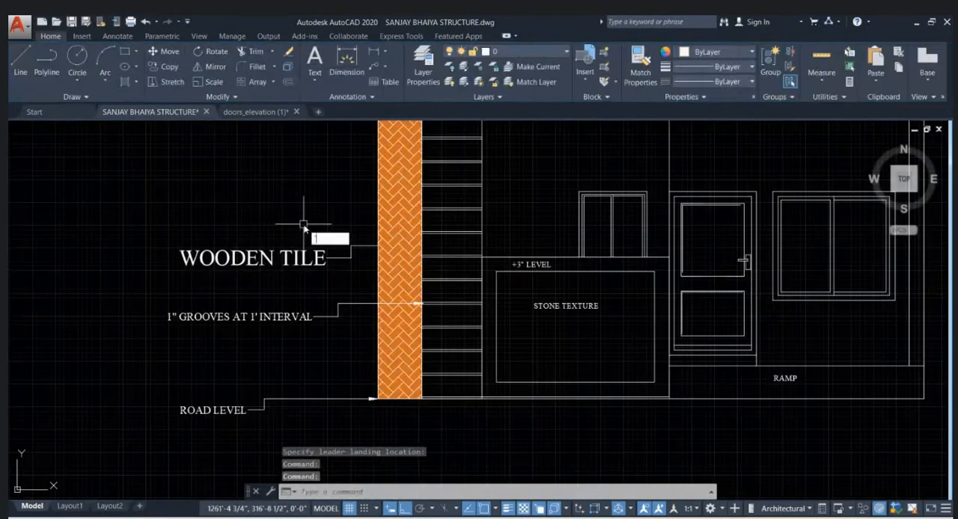
key("Escape")
- Match the WOODEN TILE leader's properties to those of the 1" GROOVES AT 1' INTERVAL leader
type("MA")
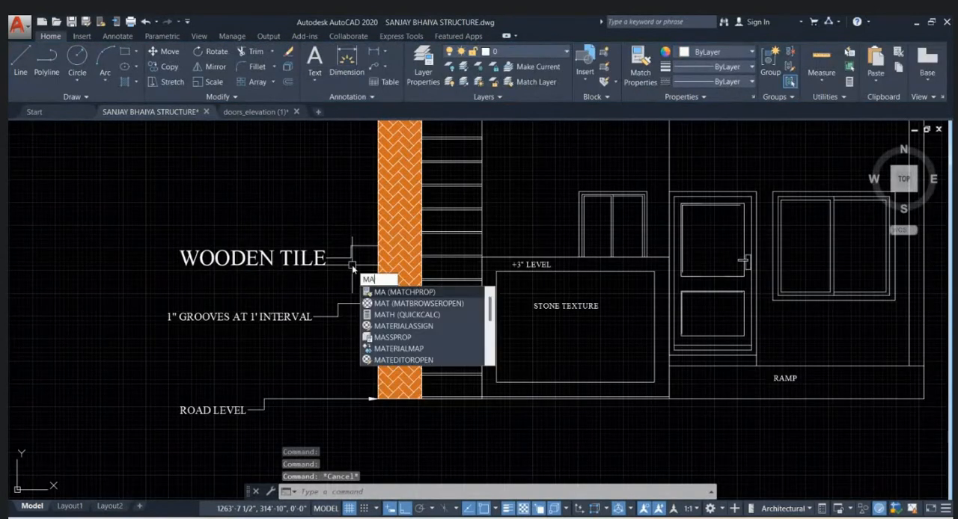
key("Return")
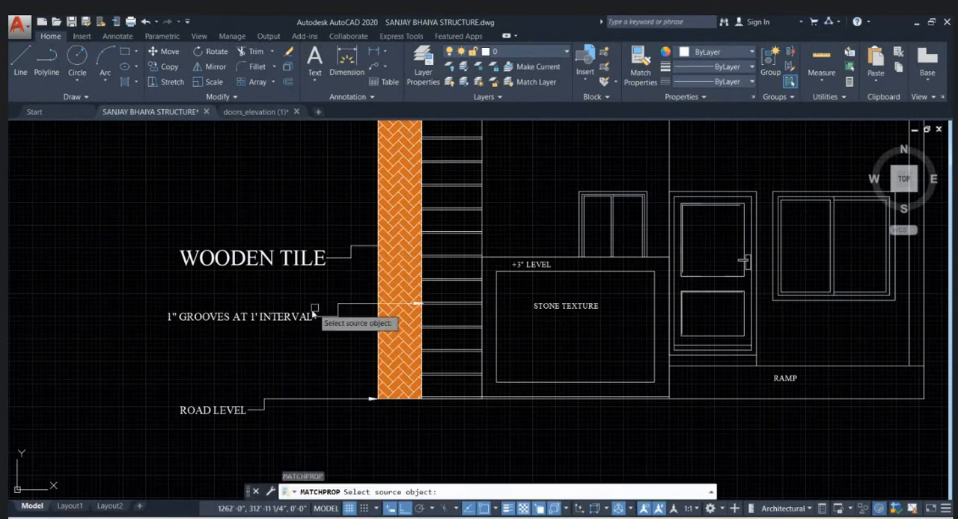
left_click(298, 320)
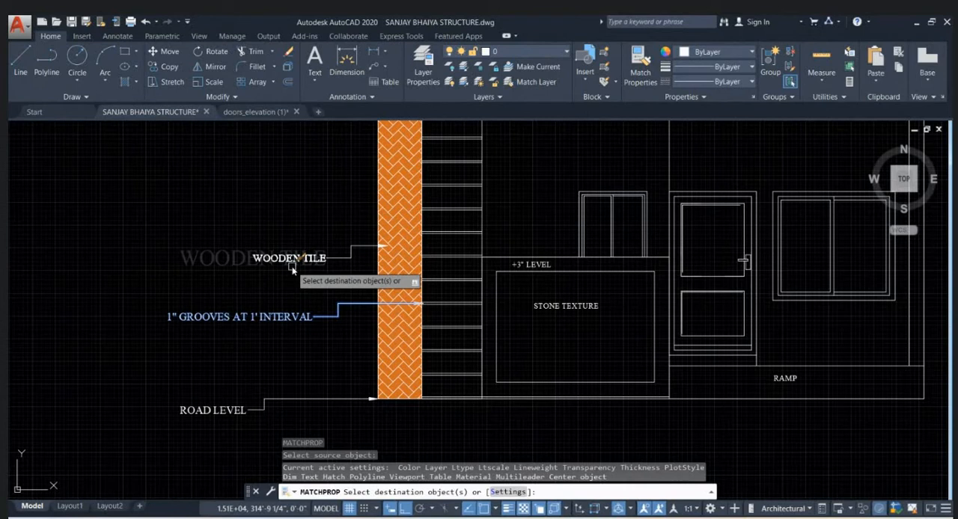
left_click(292, 269)
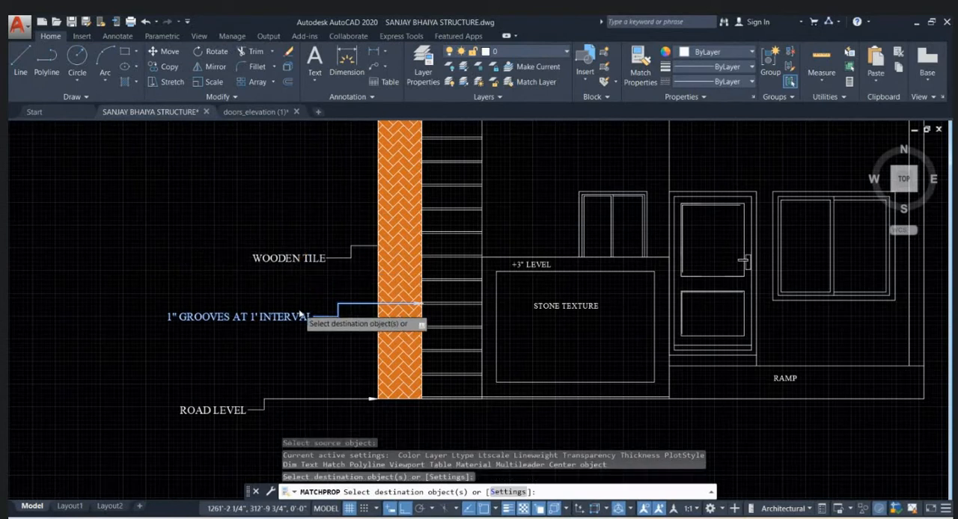
scroll(367, 321, "down", 2)
key("Escape")
key("Escape")
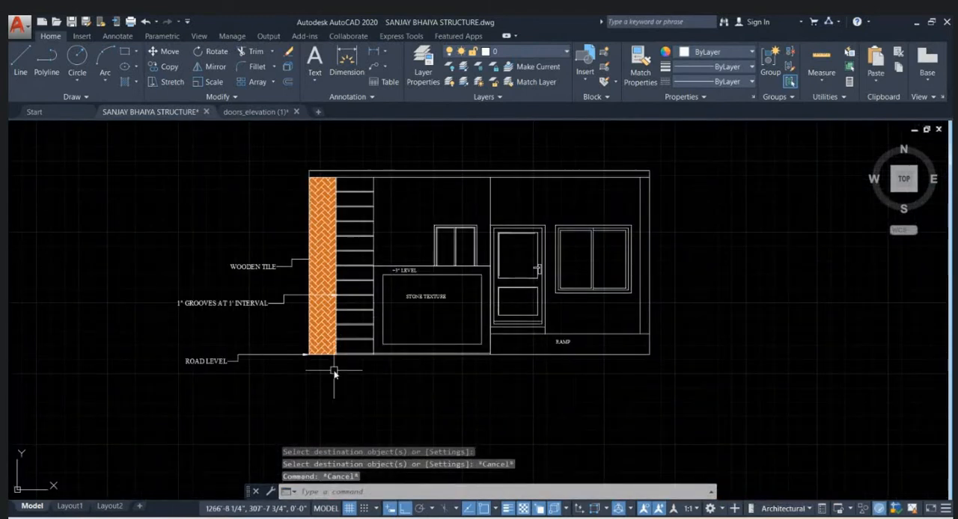
- Create a new dimension style named ELEVATION WORKING based on COLUMN and continue to its settings
scroll(347, 368, "up", 2)
mouse_move(361, 365)
middle_mouse_down()
mouse_move(400, 370)
mouse_move(390, 369)
middle_mouse_up()
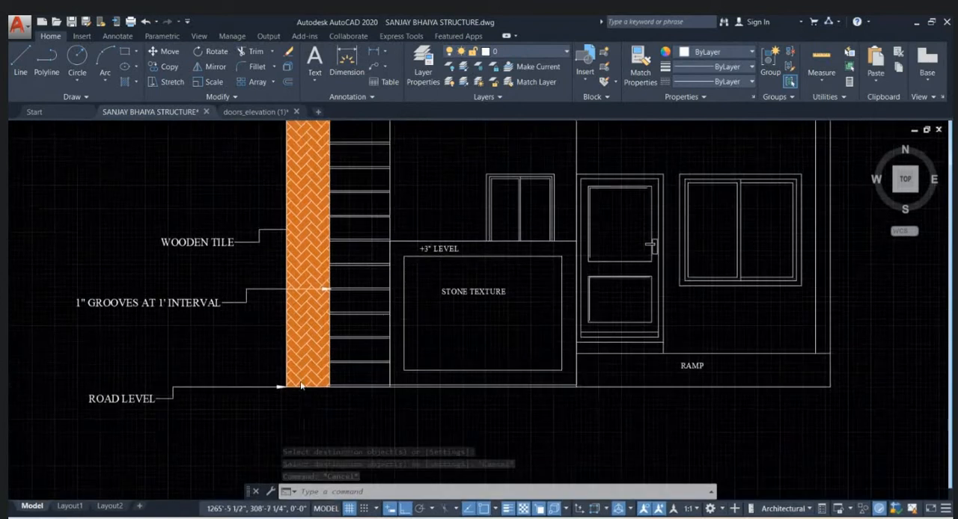
scroll(345, 385, "up", 2)
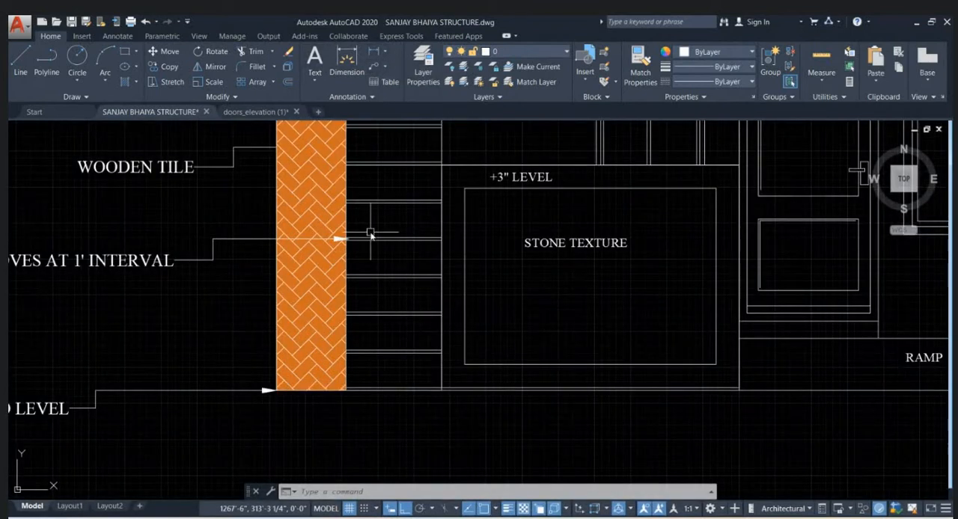
type("D")
key("Return")
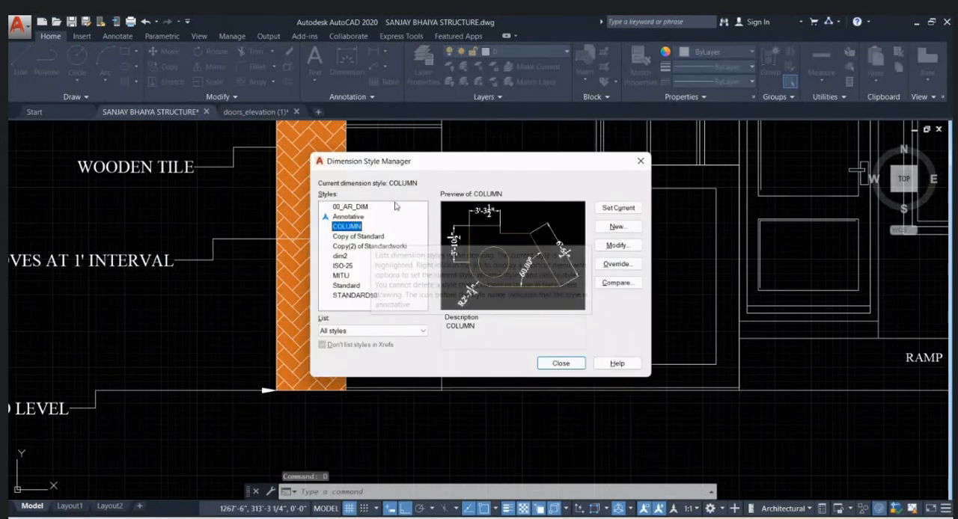
left_click(618, 226)
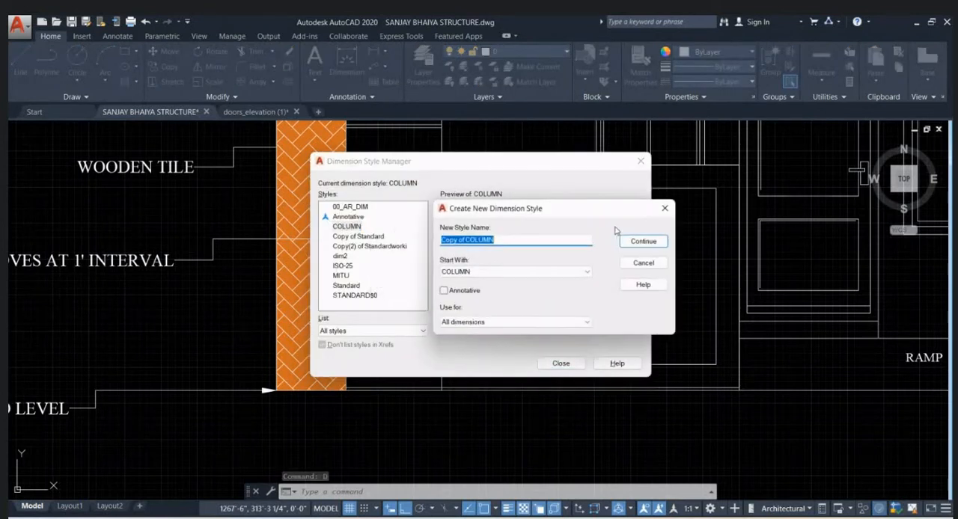
left_click(500, 240)
left_click_drag(500, 241, 419, 250)
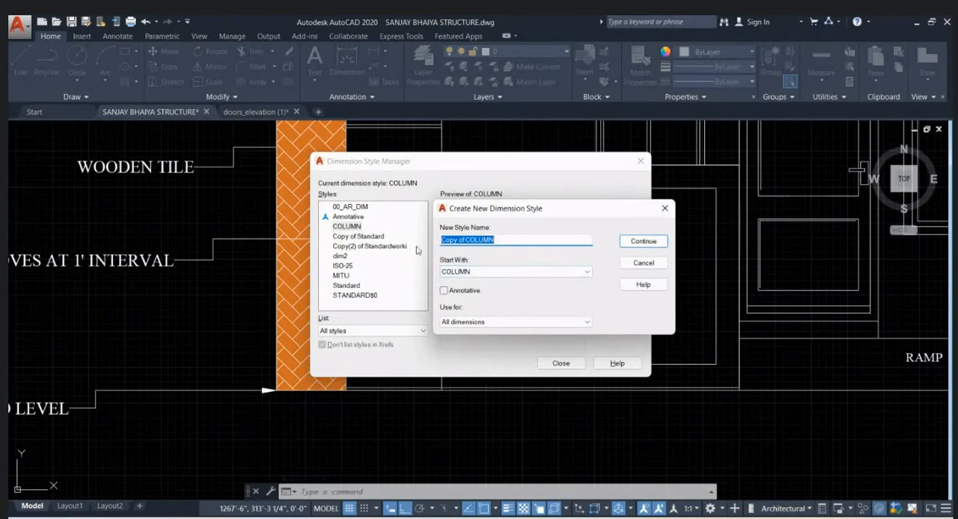
type("ELEVATION WORKING")
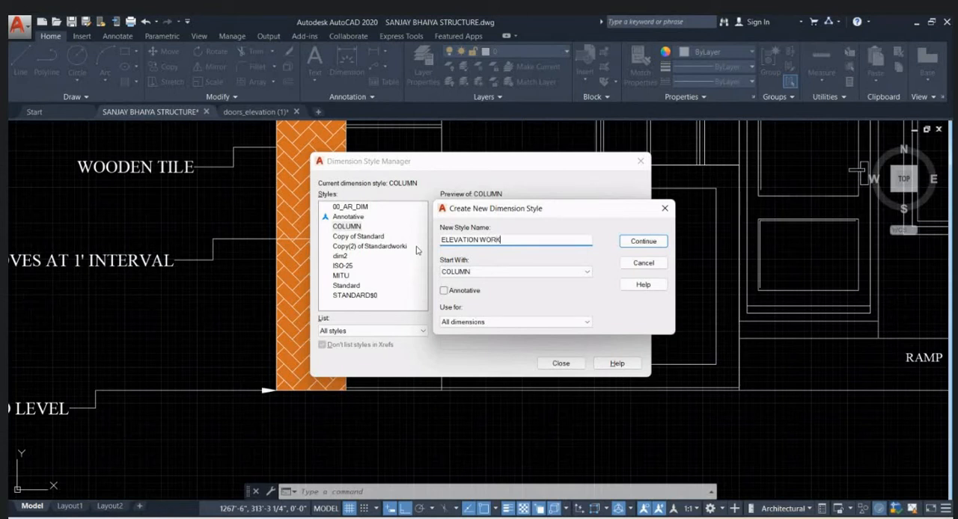
left_click(643, 241)
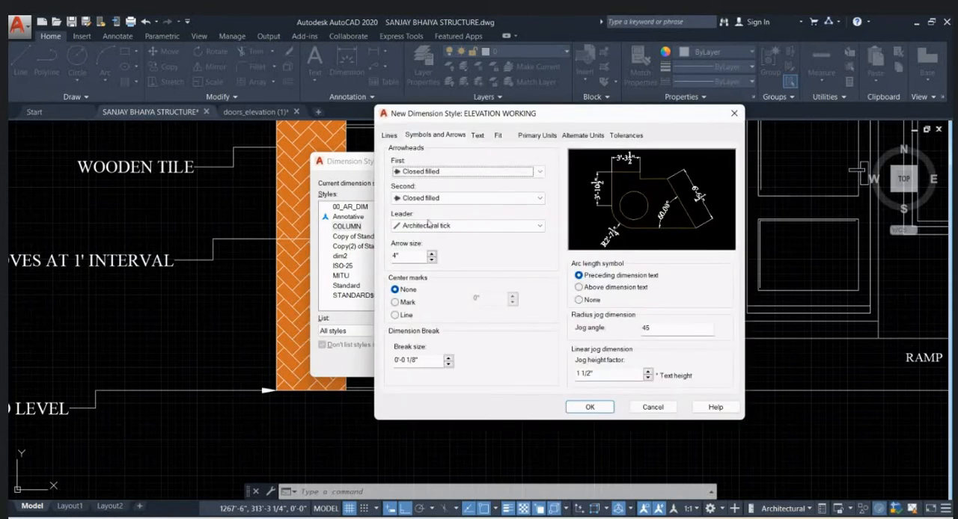
- Set the ELEVATION WORKING style's arrow size to 2" and its text height to 4"
double_click(407, 254)
type("2")
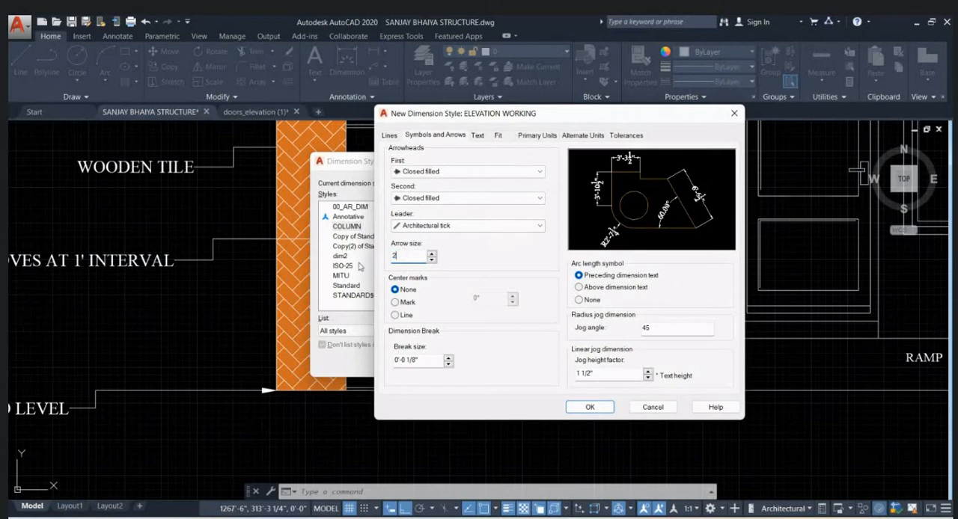
type("\"")
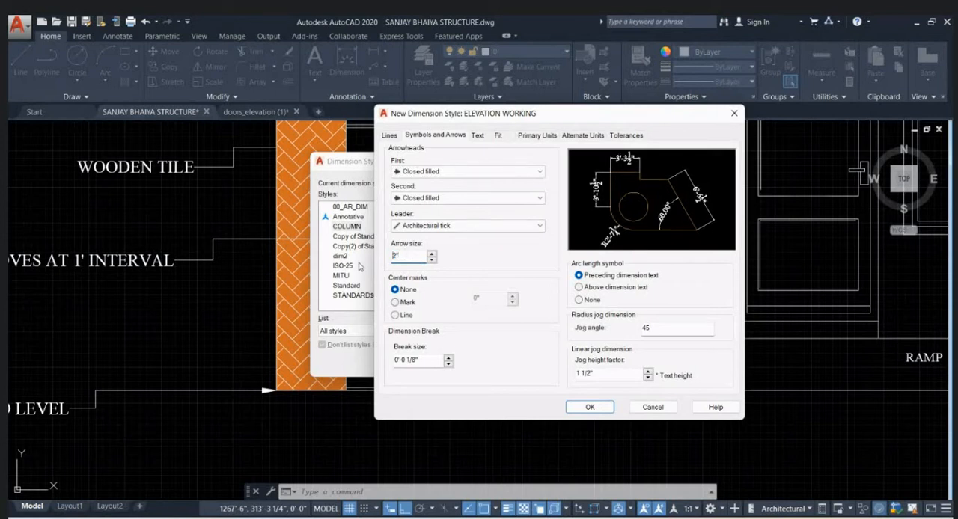
left_click(477, 136)
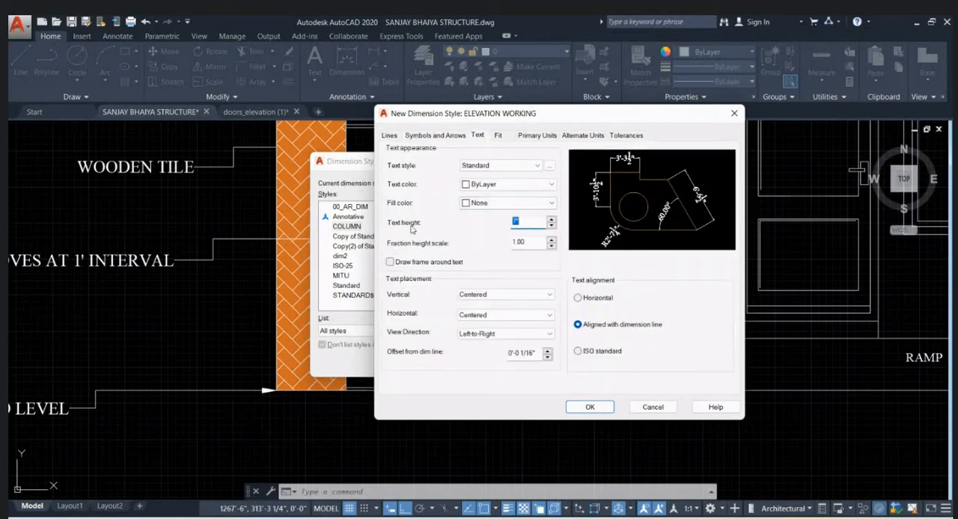
type("\"")
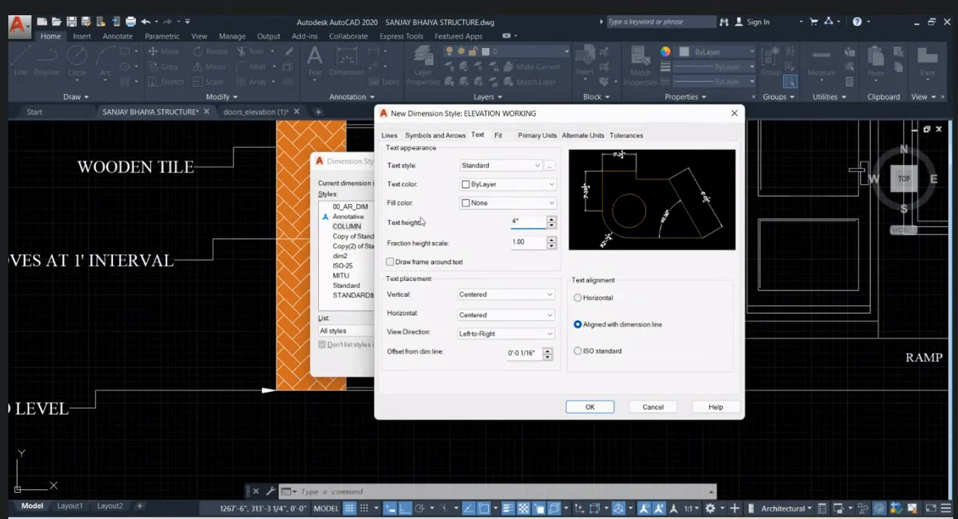
- Choose the Architectural unit format for the ELEVATION WORKING style's primary units, accept the style and close the Dimension Style Manager
left_click(527, 135)
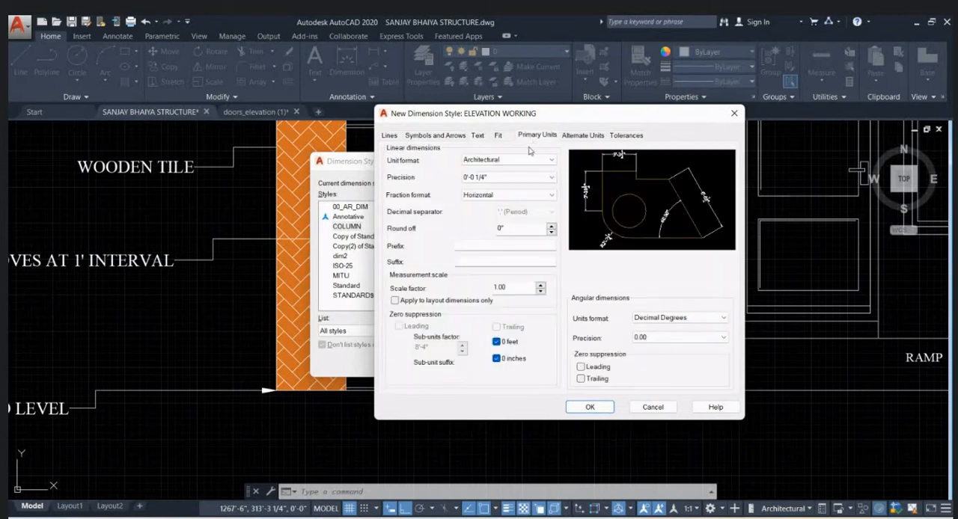
left_click(547, 159)
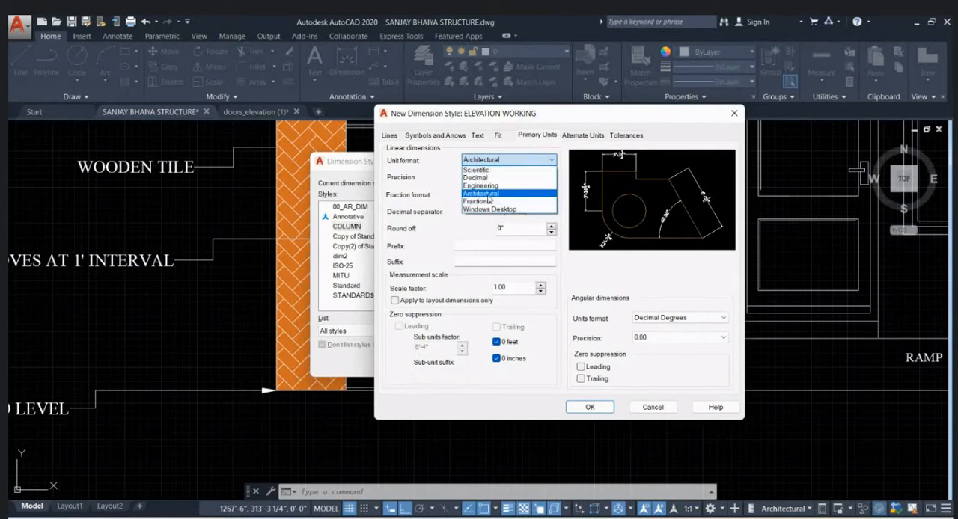
left_click(487, 195)
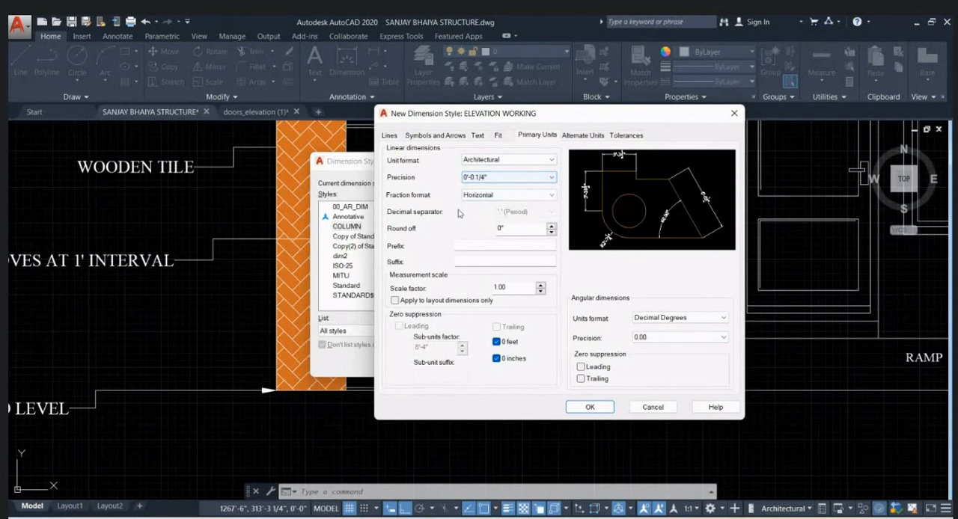
left_click(478, 136)
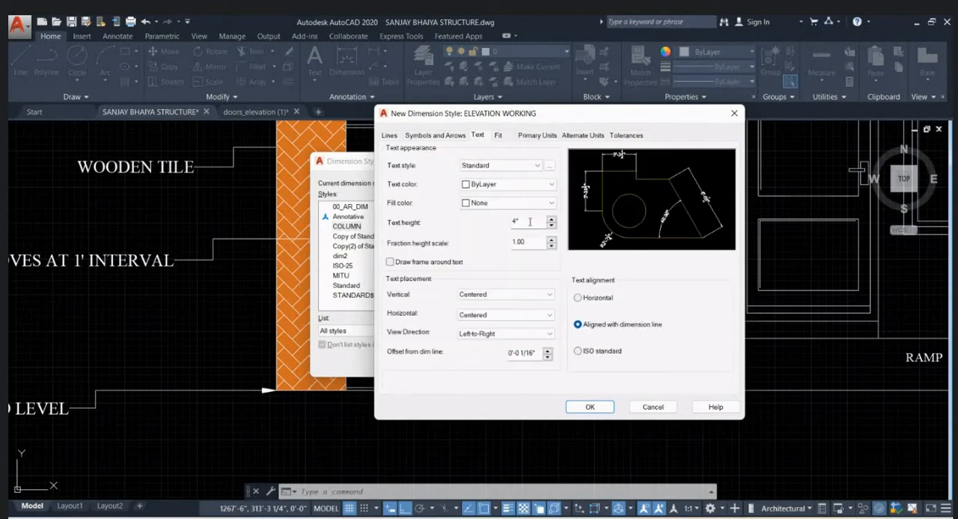
left_click(537, 137)
left_click(522, 162)
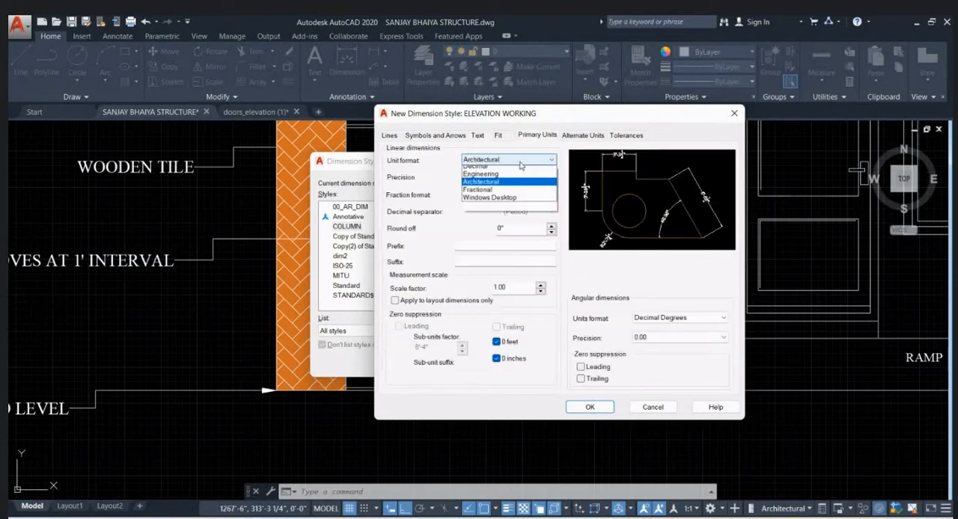
left_click(503, 182)
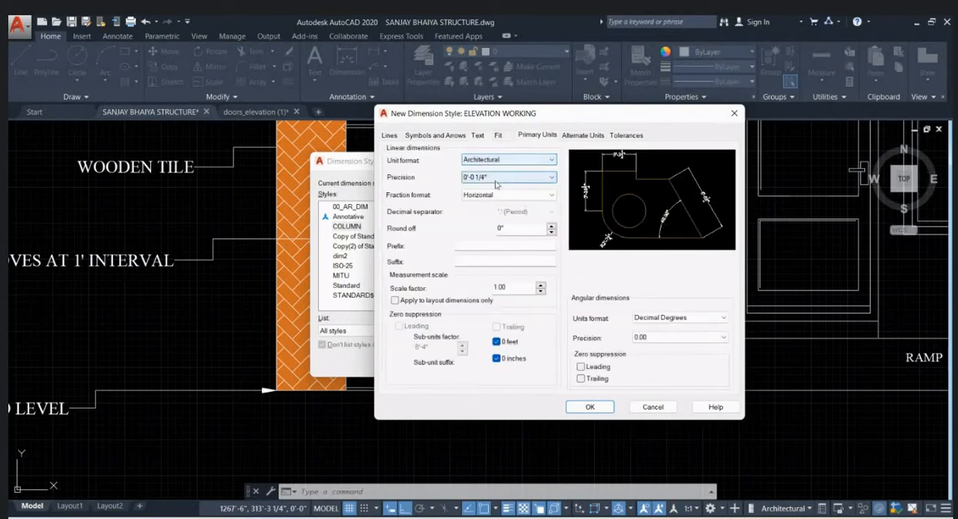
left_click(603, 411)
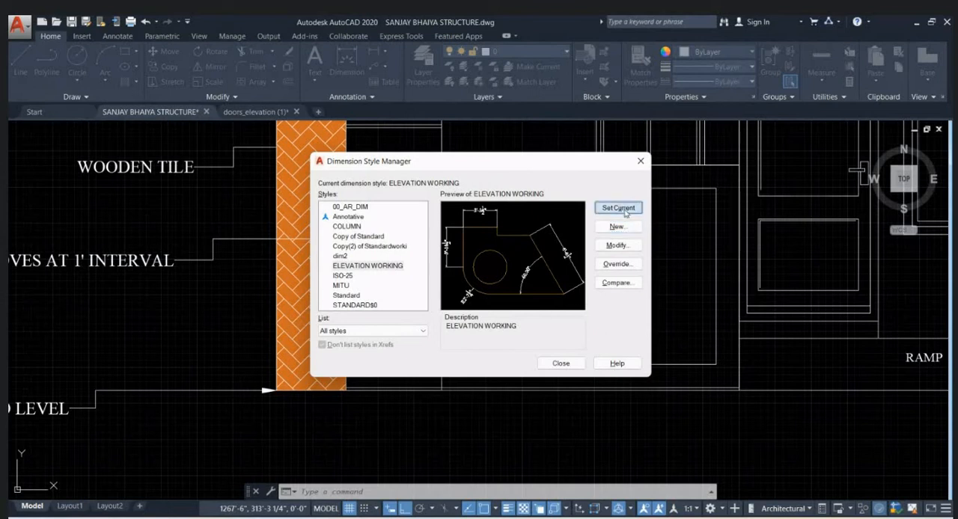
left_click(640, 161)
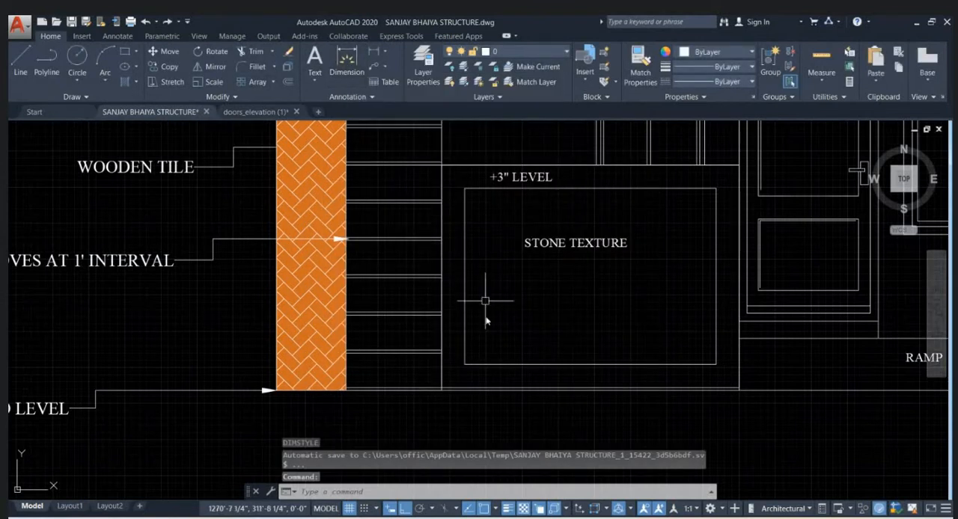
- Add a linear dimension for the wooden tile strip's width just below its base at road level
type("DIMLIN")
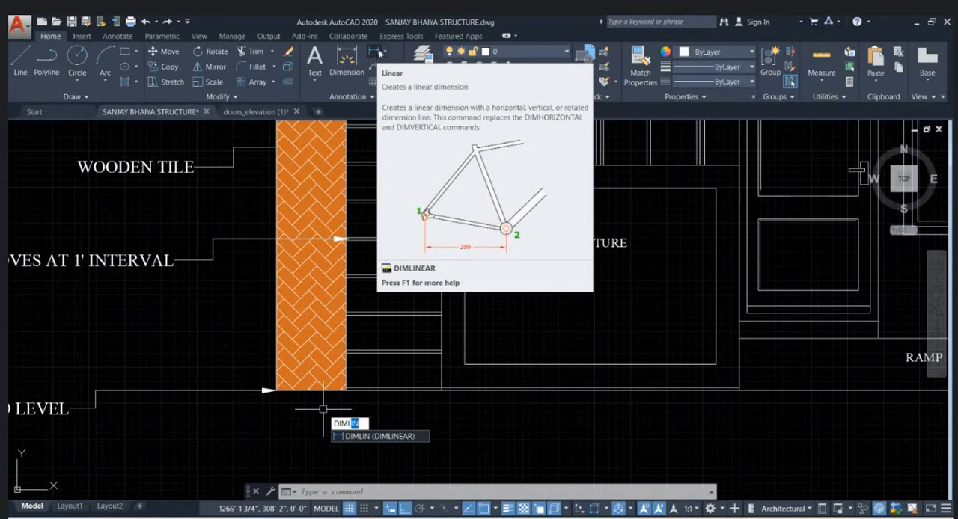
scroll(322, 409, "down", 4)
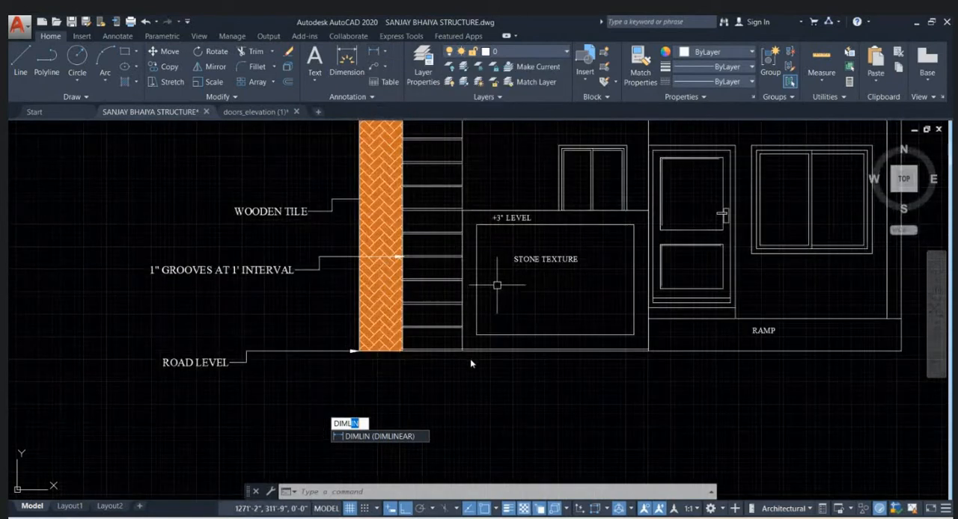
key("Return")
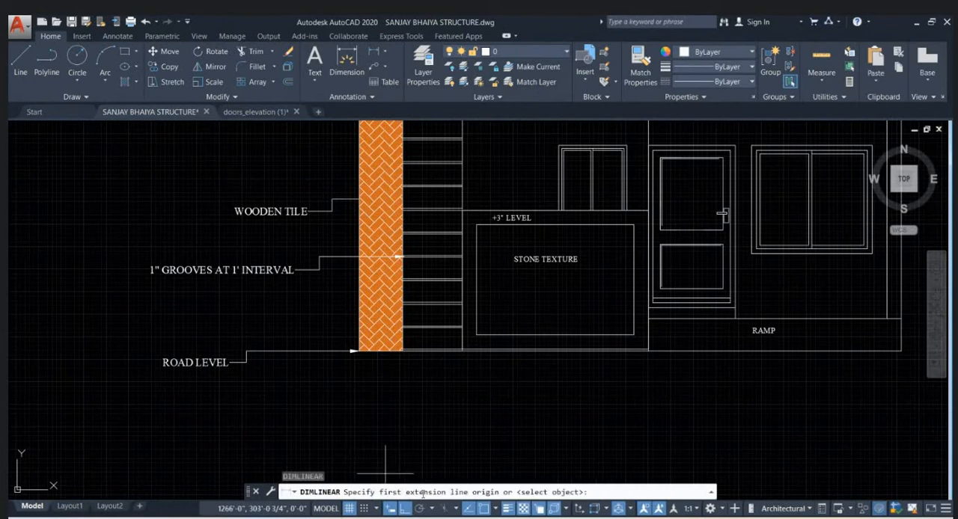
scroll(353, 349, "up", 5)
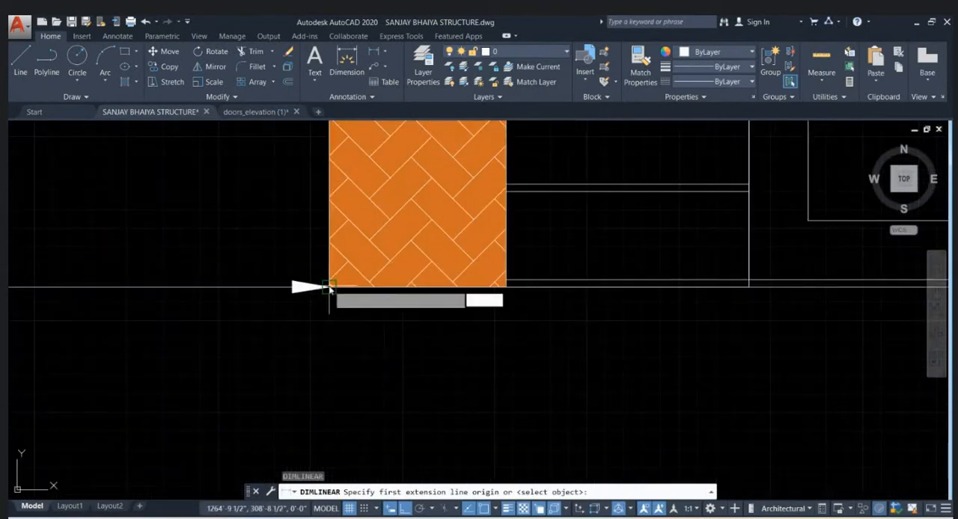
left_click(329, 287)
left_click(506, 287)
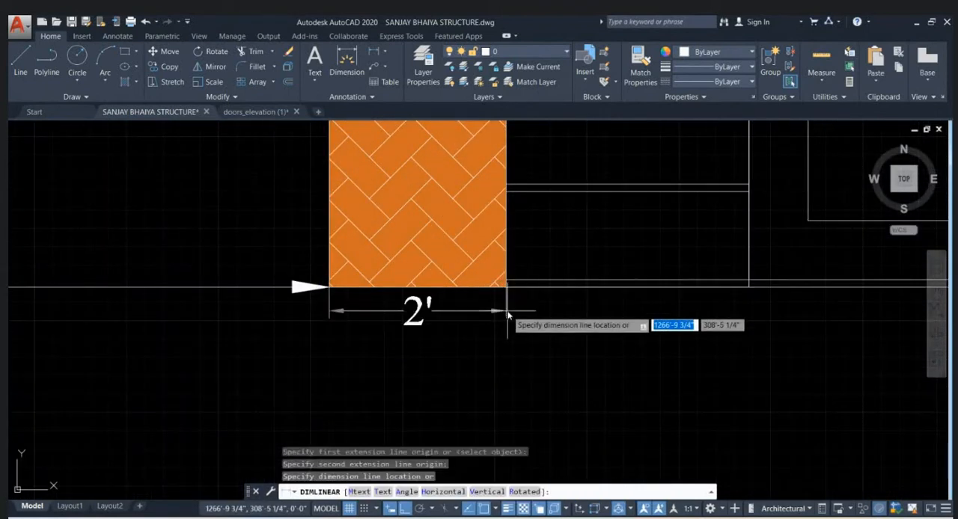
left_click(508, 316)
- Continue the dimension chain from the tile strip across the grooved section's width with Dimcontinue
scroll(474, 349, "down", 4)
scroll(432, 342, "up", 2)
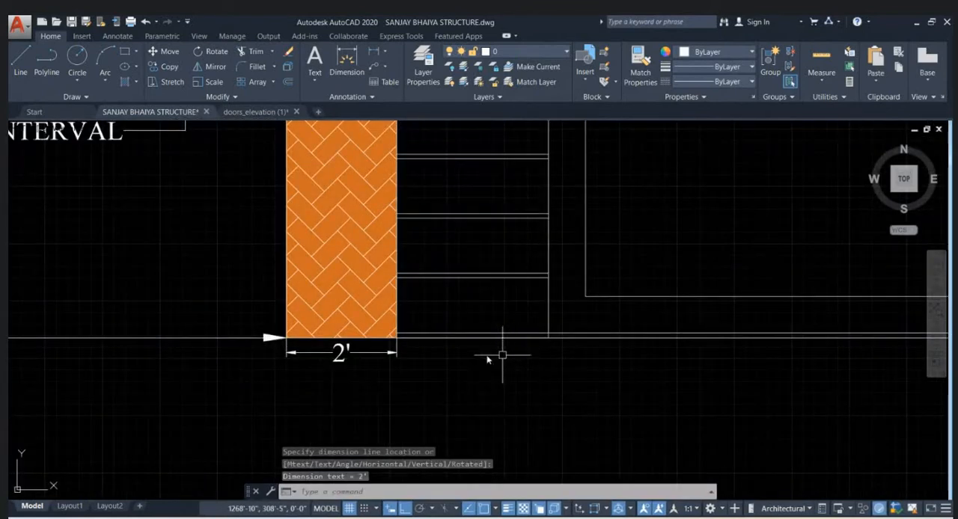
type("D")
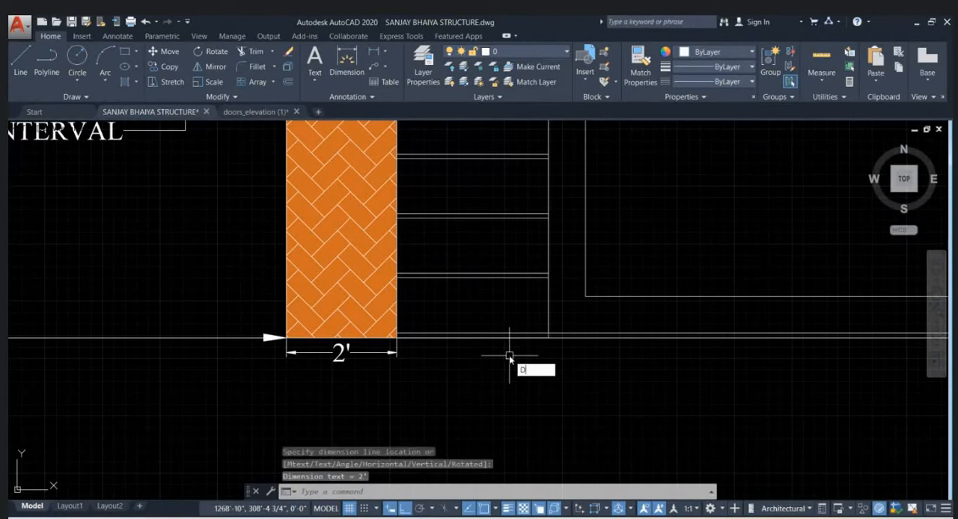
type("IMCONT")
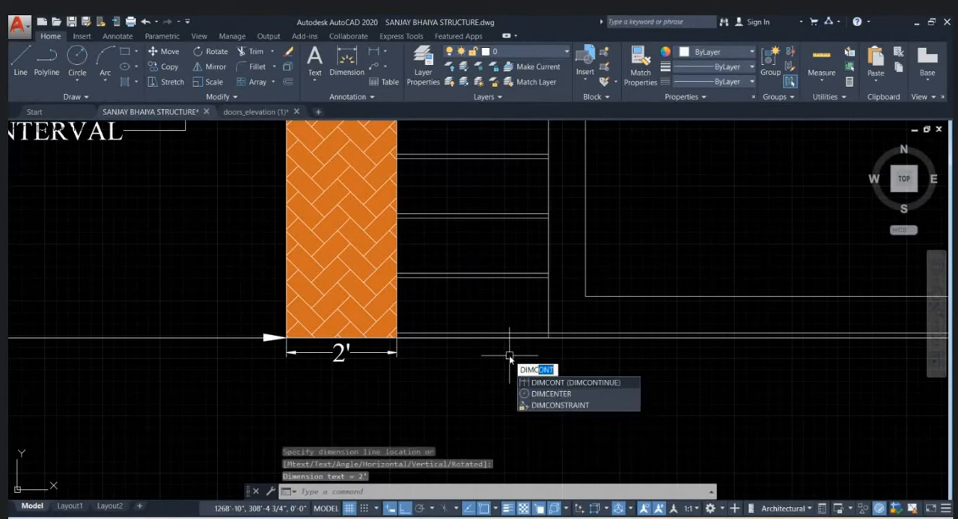
key("Return")
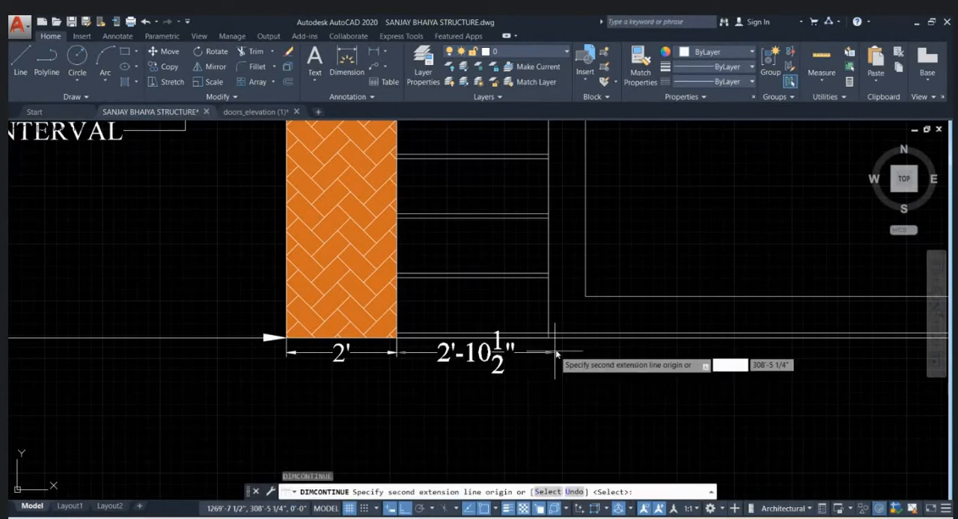
scroll(552, 342, "up", 2)
left_click(547, 332)
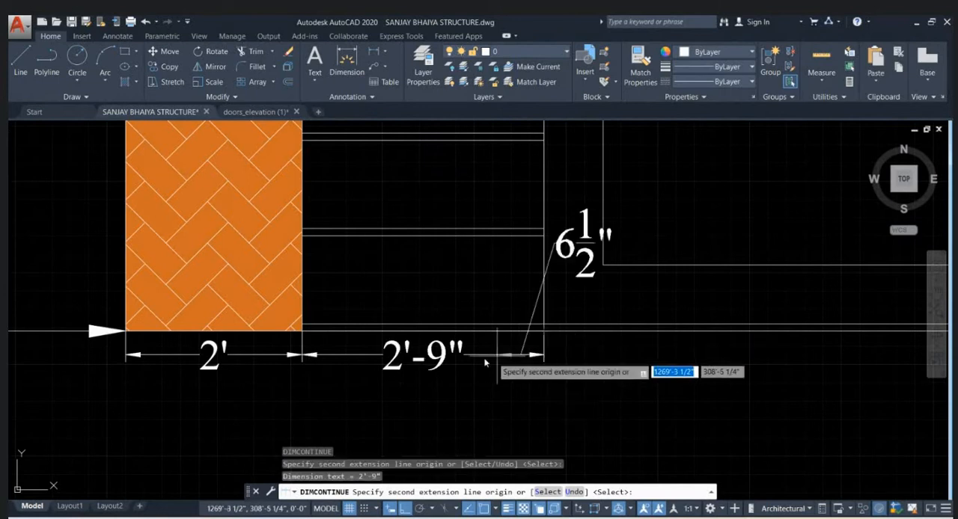
- Extend the continued dimension chain across the stone texture section and the ramp to the elevation's far end, and finish the command
scroll(557, 356, "down", 2)
middle_click_drag(648, 367, 535, 355)
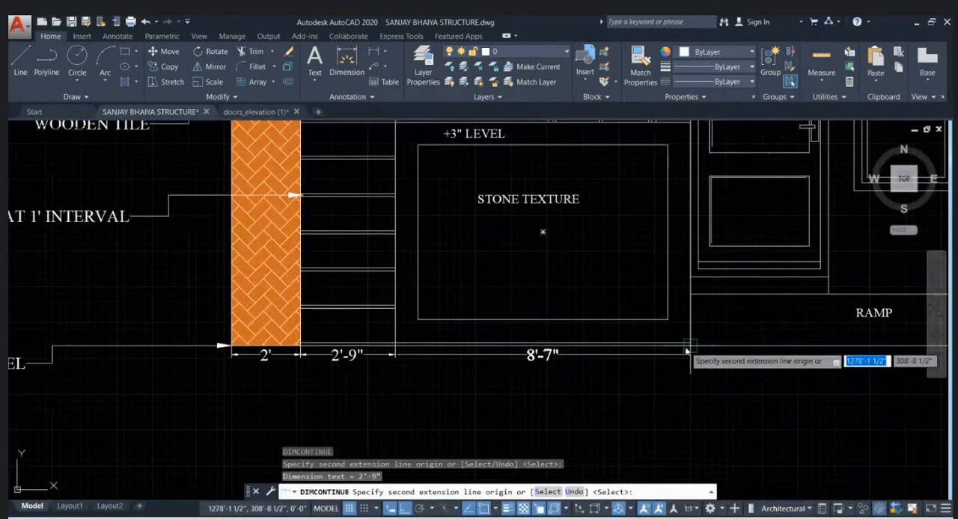
left_click(685, 352)
middle_click_drag(724, 359, 468, 325)
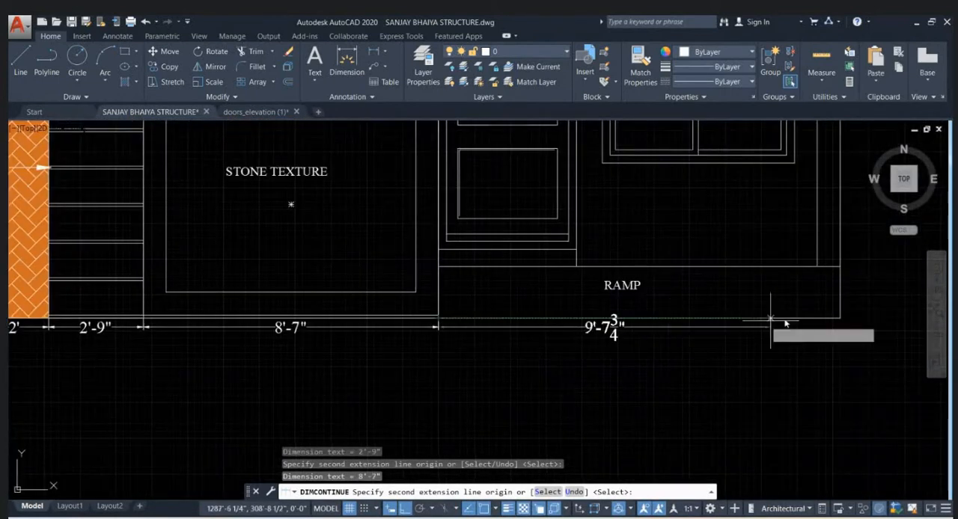
left_click(845, 321)
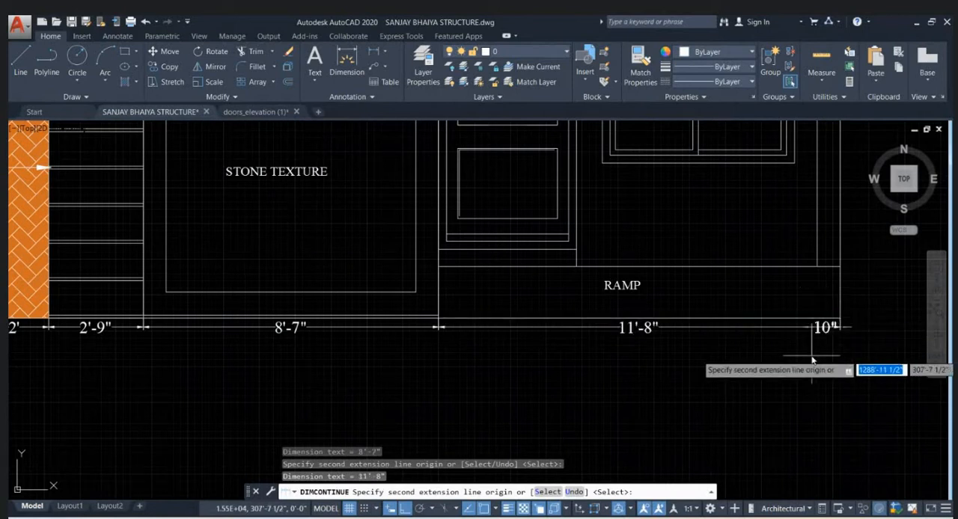
key("Return")
scroll(785, 368, "down", 2)
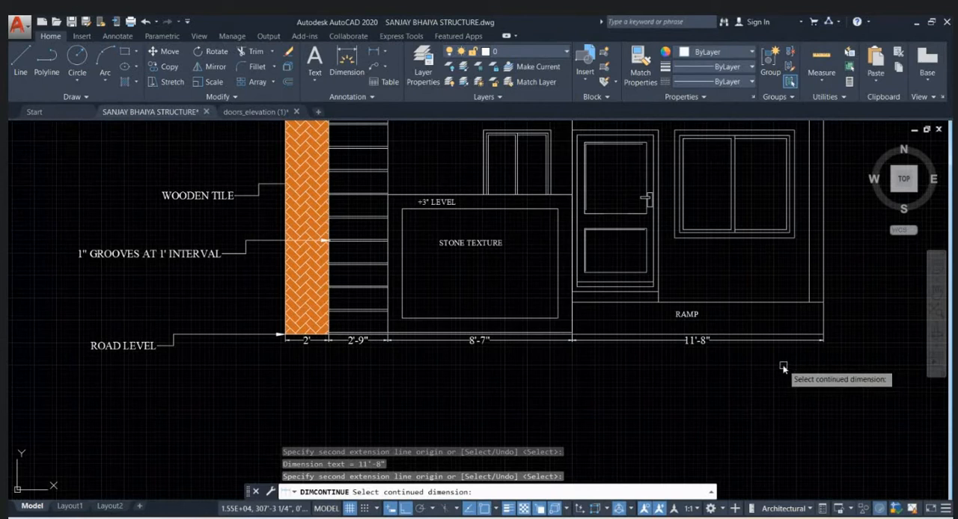
scroll(776, 341, "down", 2)
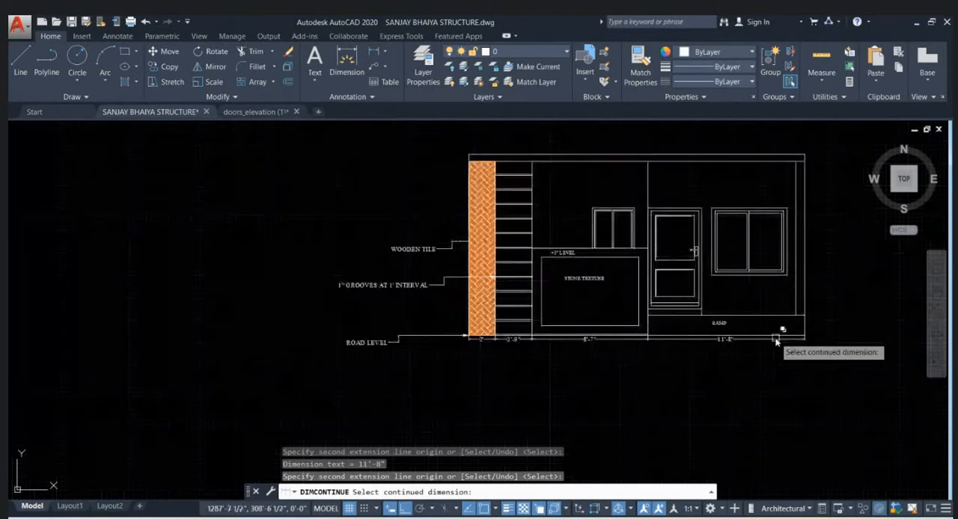
key("Escape")
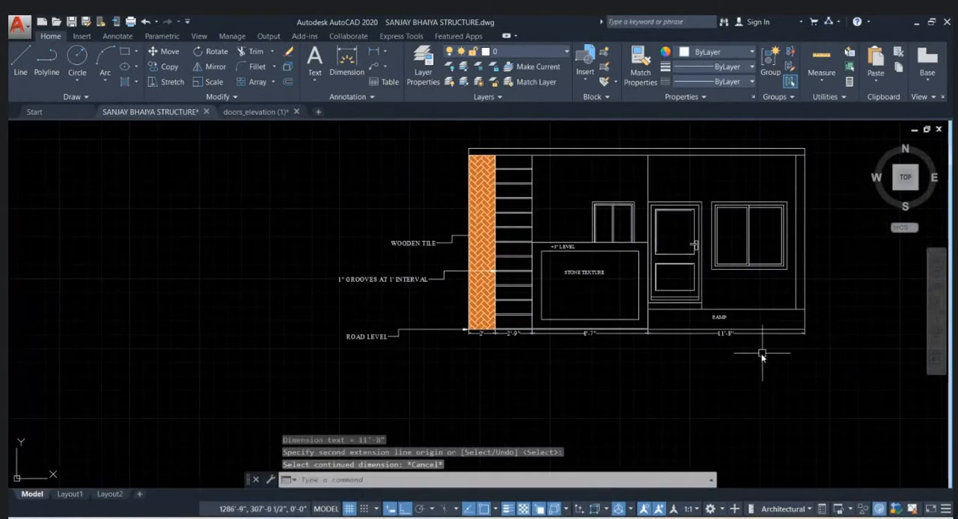
- Add a vertical linear dimension for the spacing between the two lowest grooves, inside the grooved section
mouse_move(762, 357)
middle_mouse_down()
mouse_move(706, 385)
mouse_move(627, 397)
middle_mouse_up()
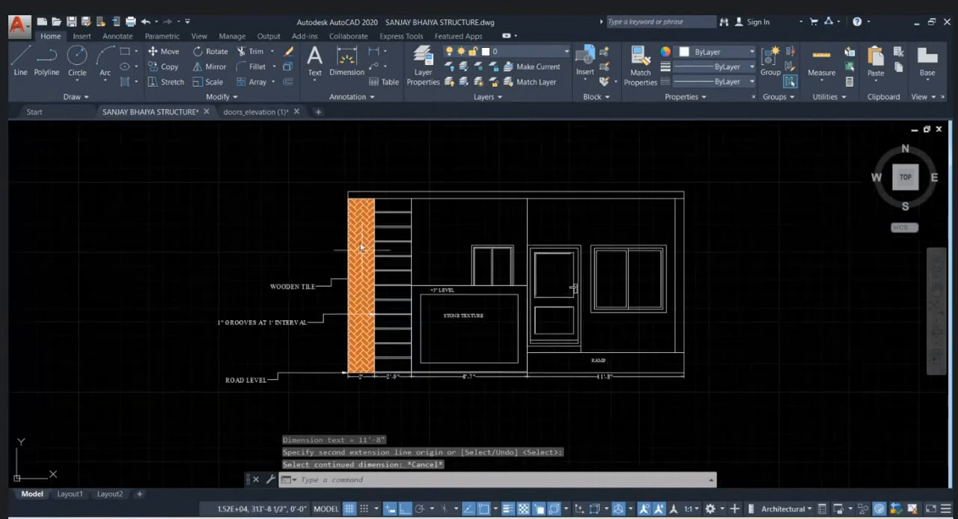
scroll(378, 378, "up", 8)
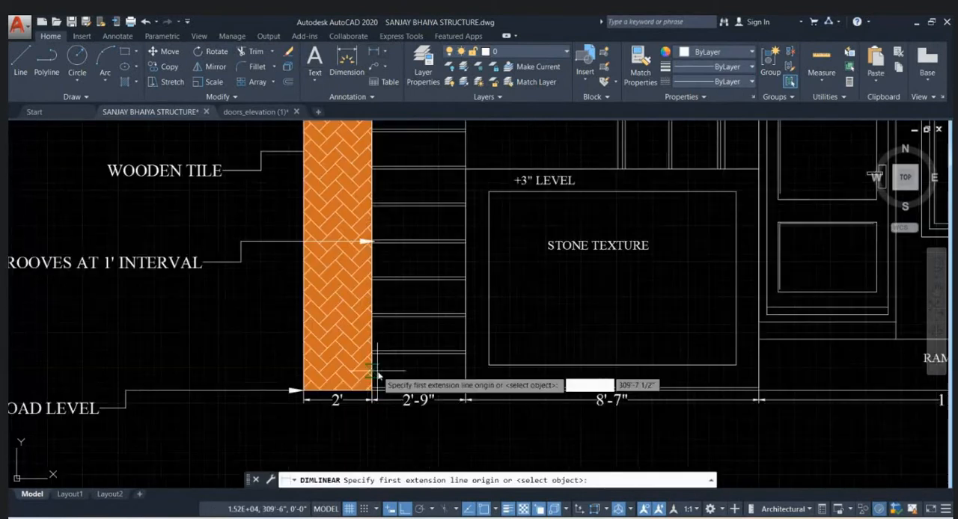
left_click(466, 363)
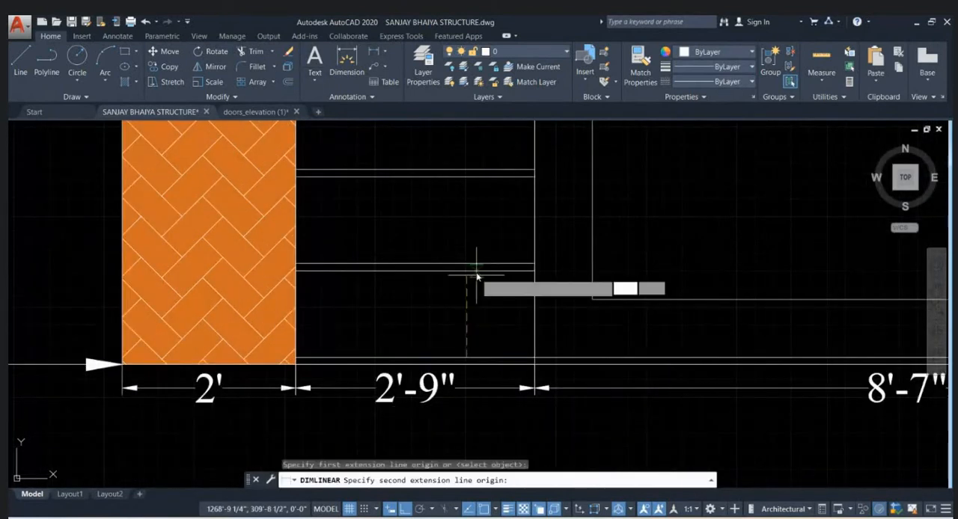
left_click(467, 271)
left_click(466, 295)
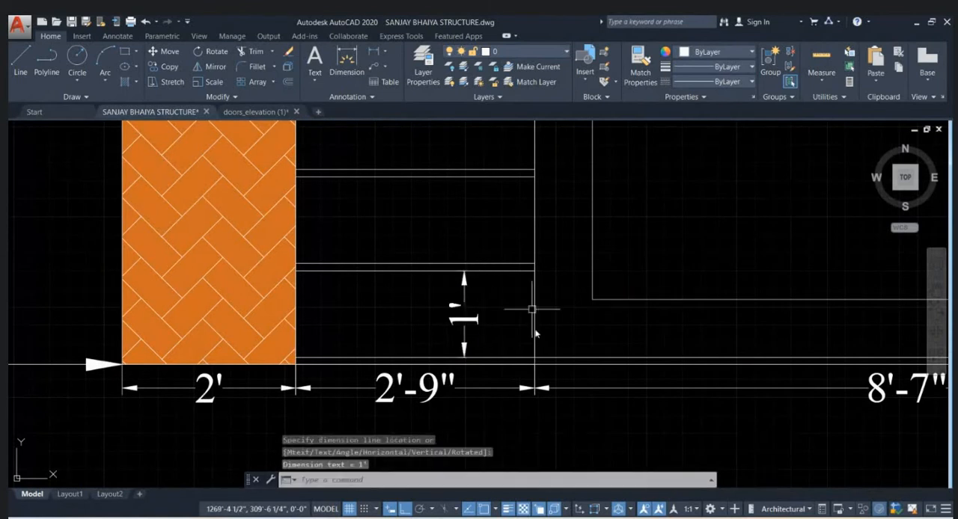
- Add a vertical linear dimension between the base line and the lower edge of the stone texture panel
scroll(473, 379, "down", 2)
scroll(449, 370, "down", 3)
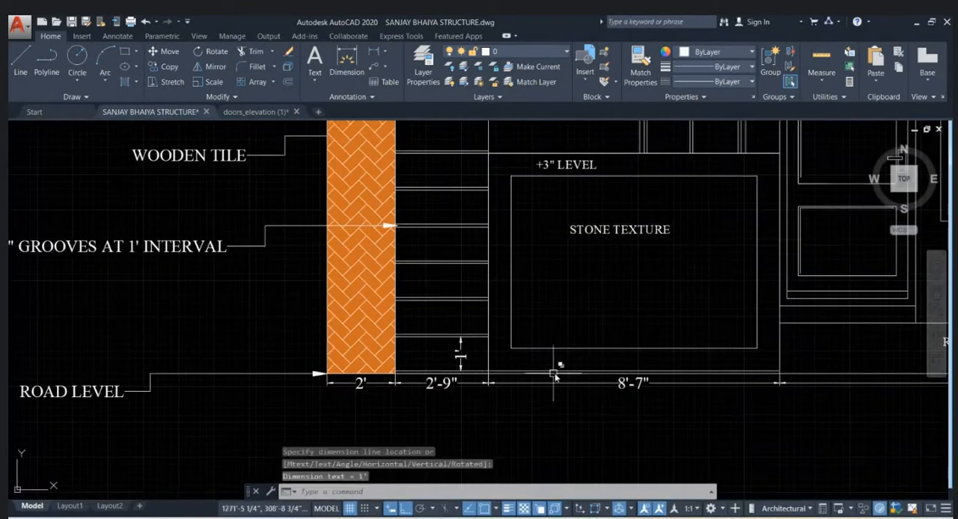
scroll(560, 371, "up", 3)
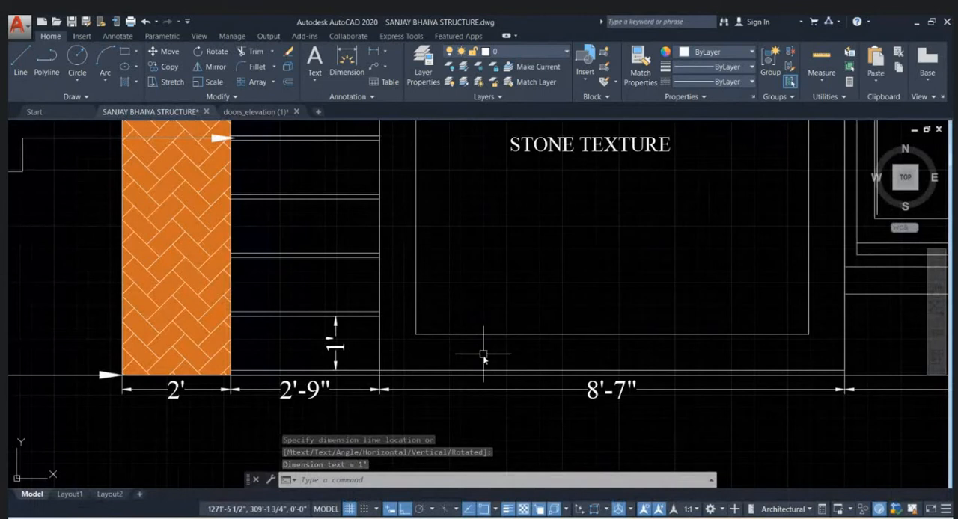
key("Return")
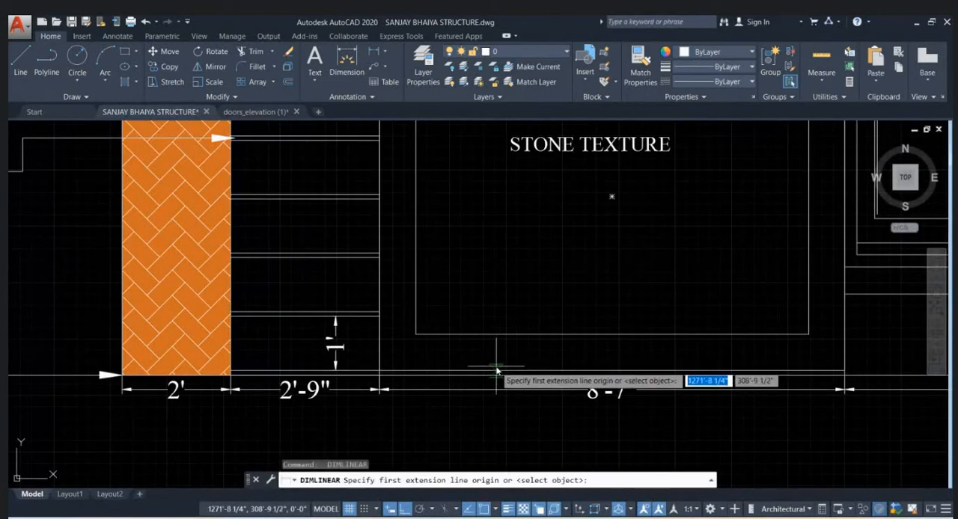
left_click(496, 370)
left_click(497, 337)
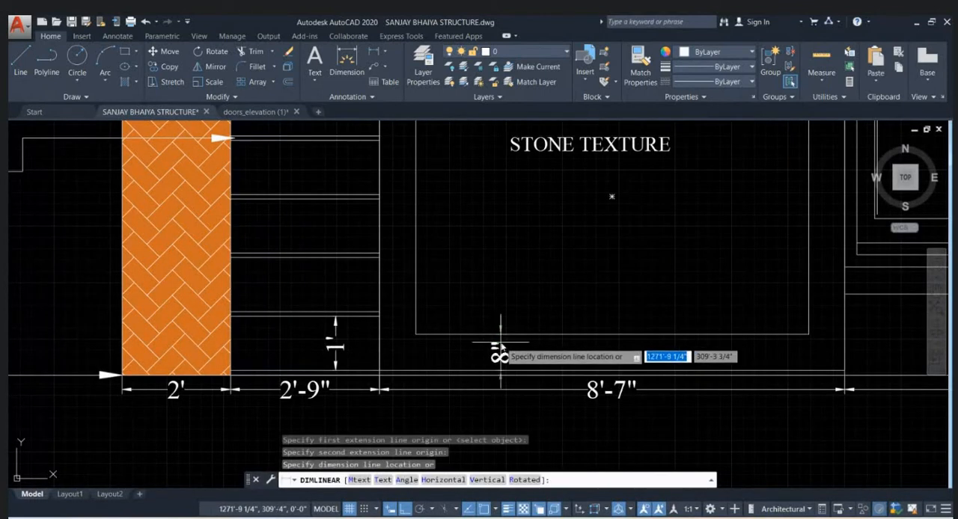
left_click(503, 351)
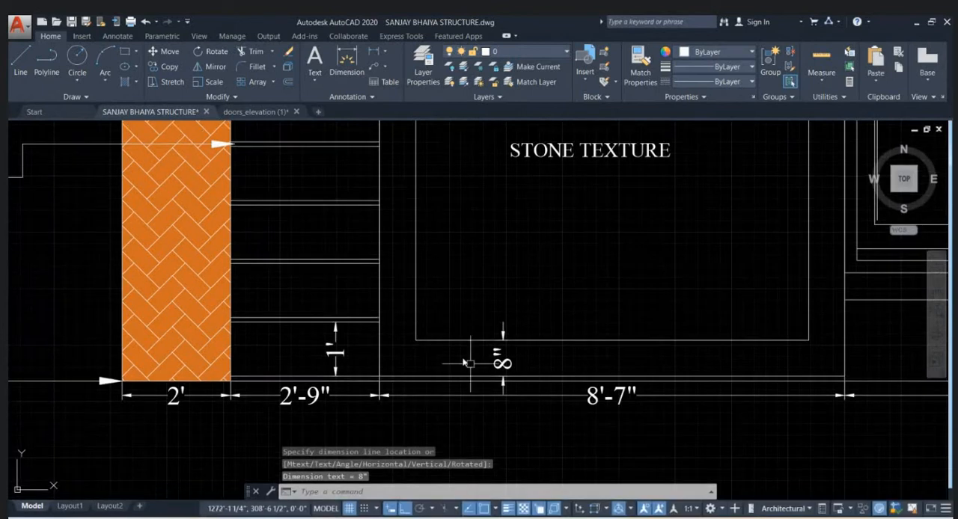
- Add a horizontal linear dimension from the grooved section's edge to the adjacent side of the stone texture panel
key("Return")
left_click(379, 289)
left_click(415, 293)
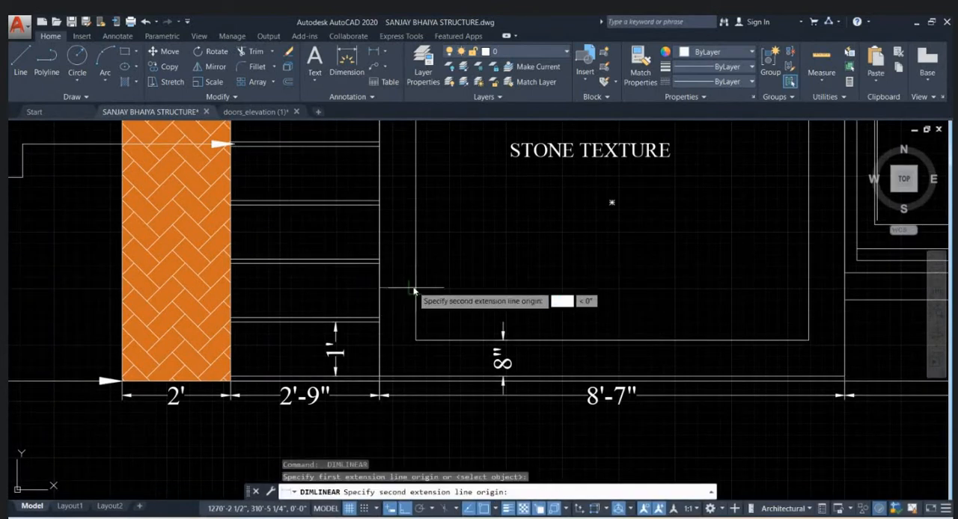
left_click(417, 291)
scroll(427, 349, "down", 3)
scroll(685, 318, "up", 3)
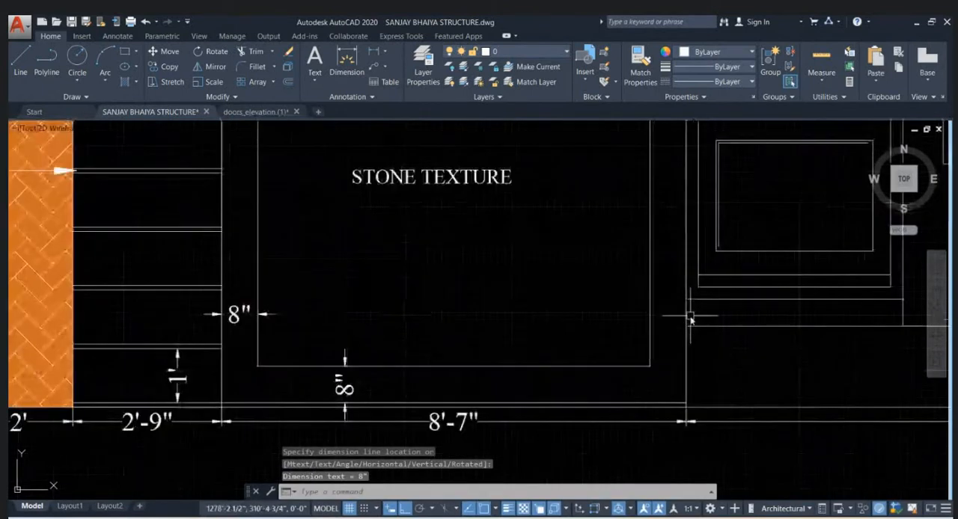
key("Return")
left_click(683, 316)
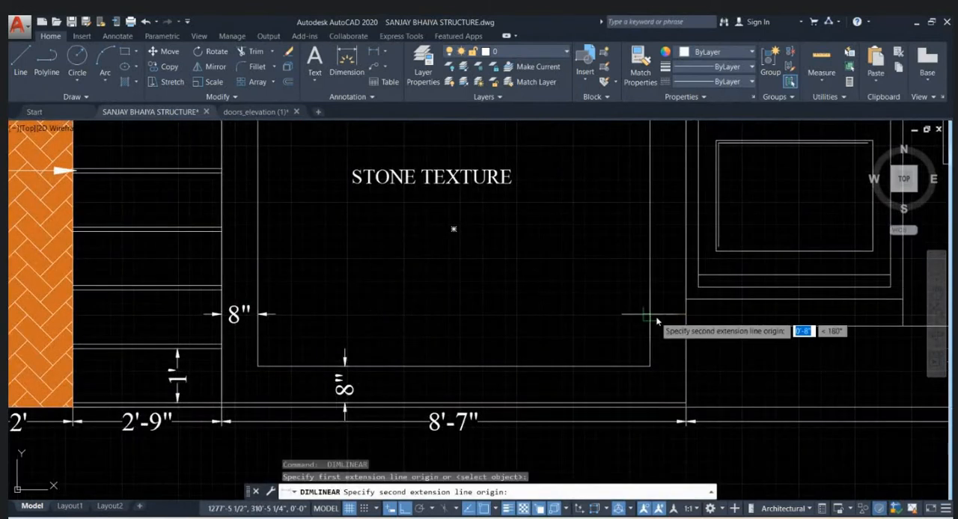
left_click(652, 316)
key("Escape")
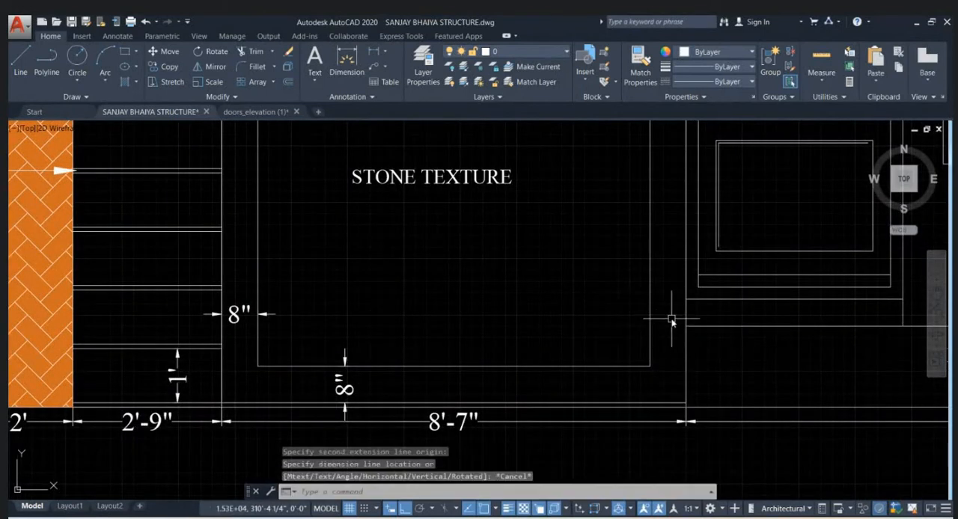
- Add a horizontal linear dimension between the stone texture panel's door-side edge and the adjacent section line
key("Return")
left_click(686, 317)
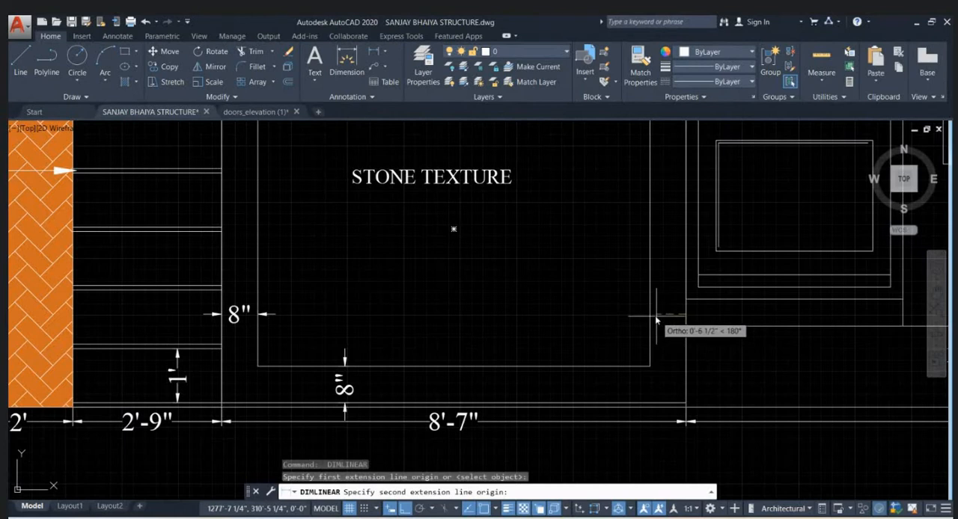
left_click(650, 317)
left_click(645, 316)
scroll(340, 323, "down", 2)
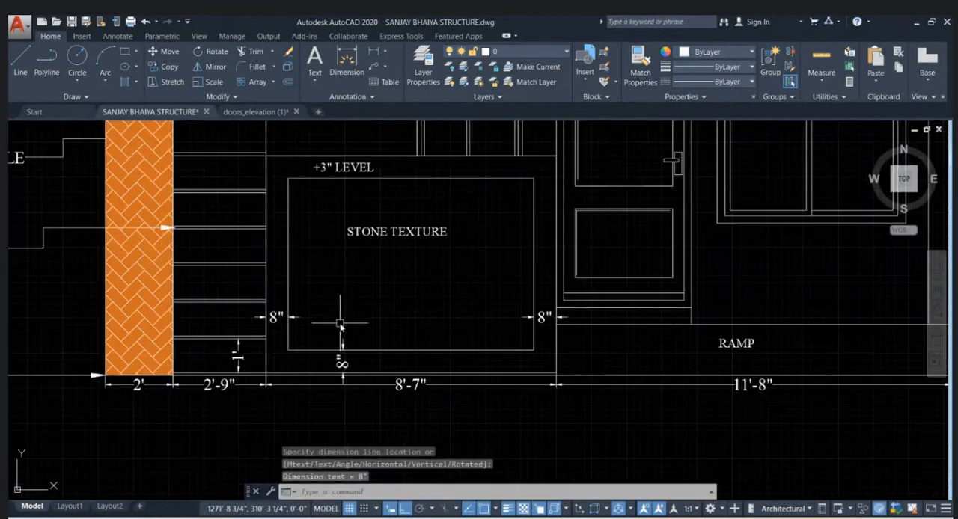
- Add a vertical linear dimension for the ramp's height, just outside the elevation's far end
middle_click_drag(609, 355, 472, 354)
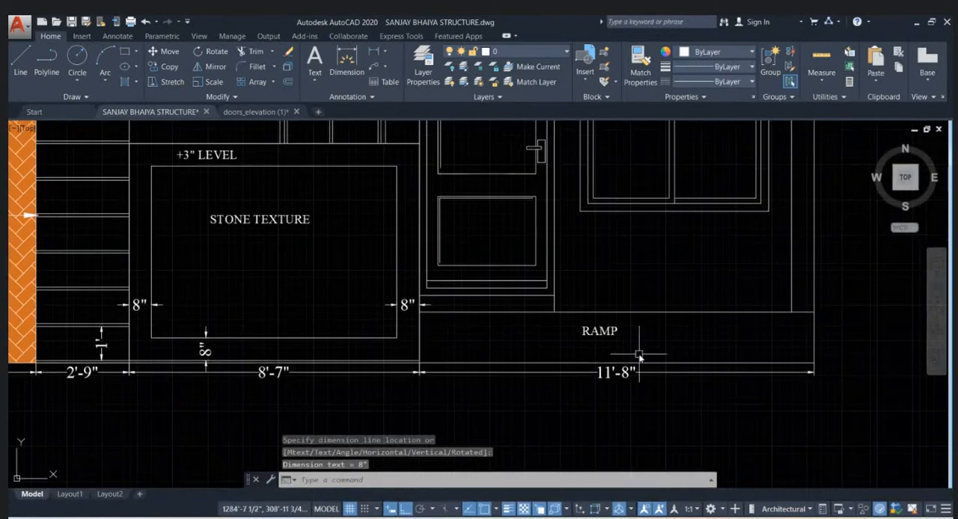
scroll(749, 355, "down", 3)
scroll(785, 355, "up", 3)
key("Return")
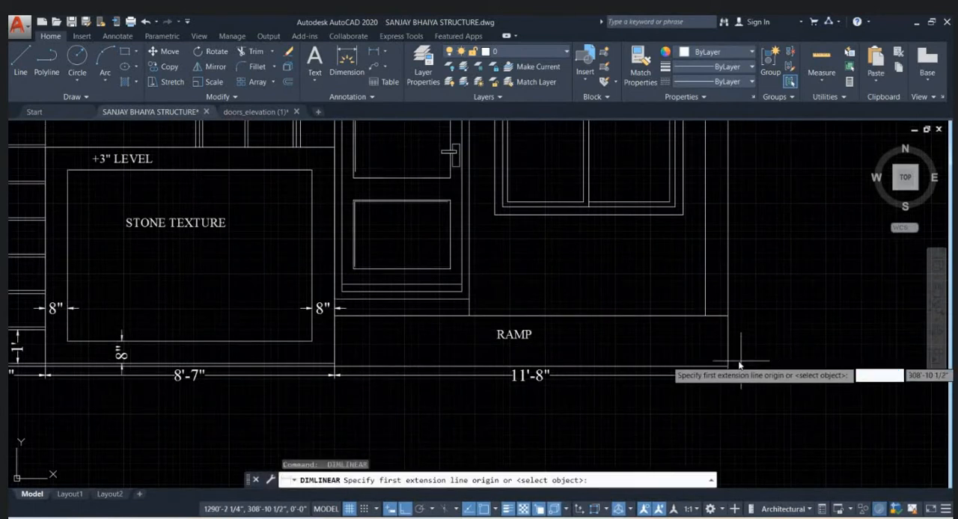
left_click(730, 367)
left_click(729, 316)
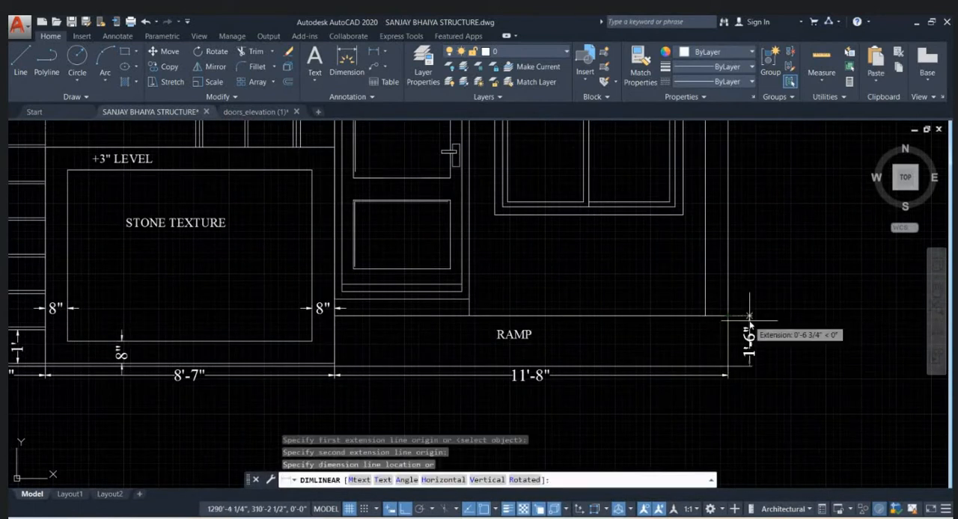
left_click(752, 337)
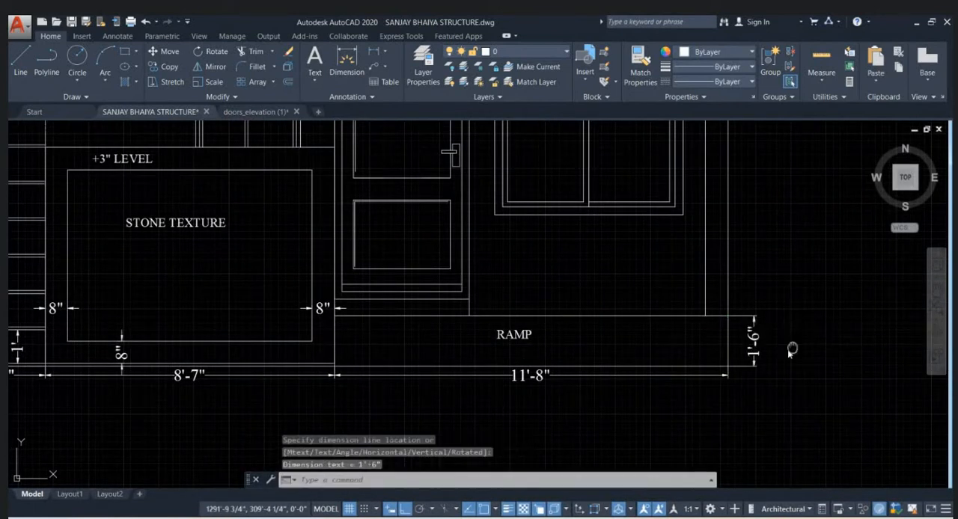
- Draw a horizontal line from the door frame's lower outer corner, above the ramp, to just beyond the elevation's far end
middle_click_drag(791, 350, 743, 363)
type("l")
key("Return")
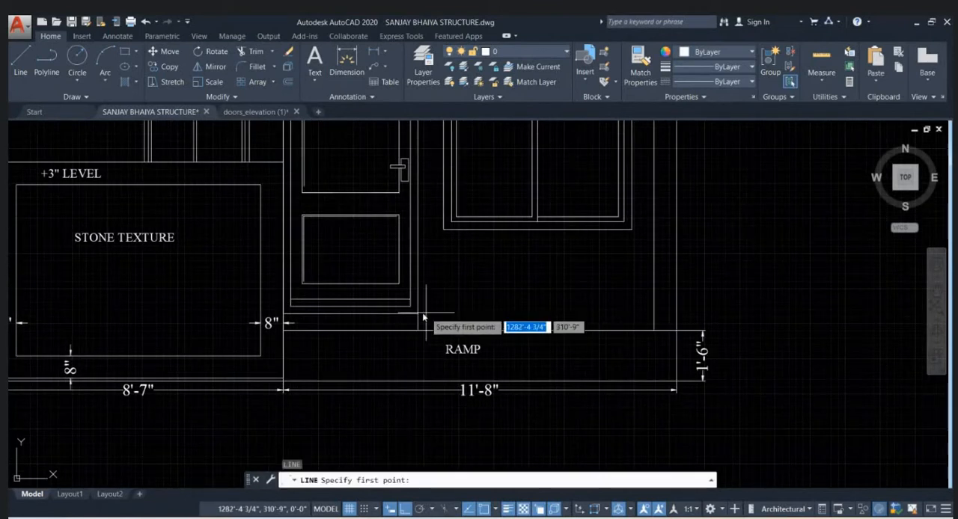
left_click(417, 314)
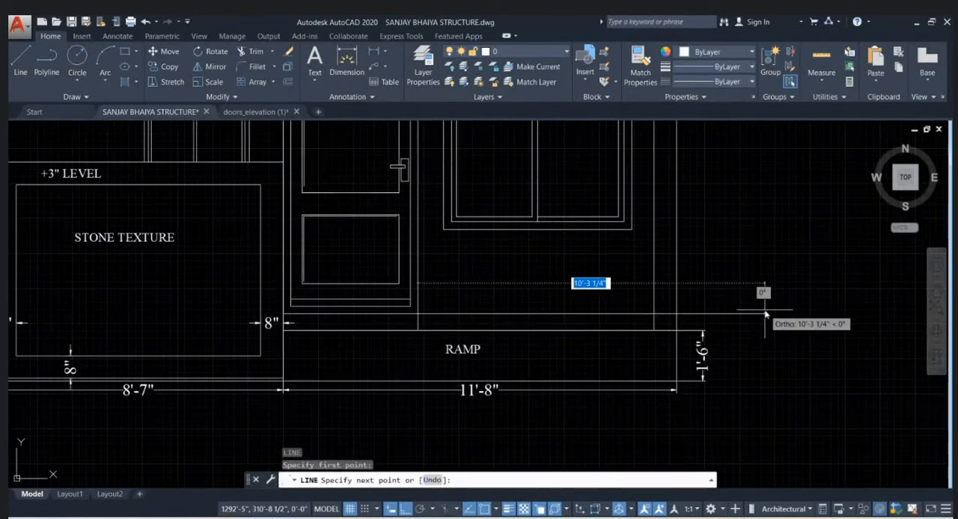
left_click(720, 315)
key("Escape")
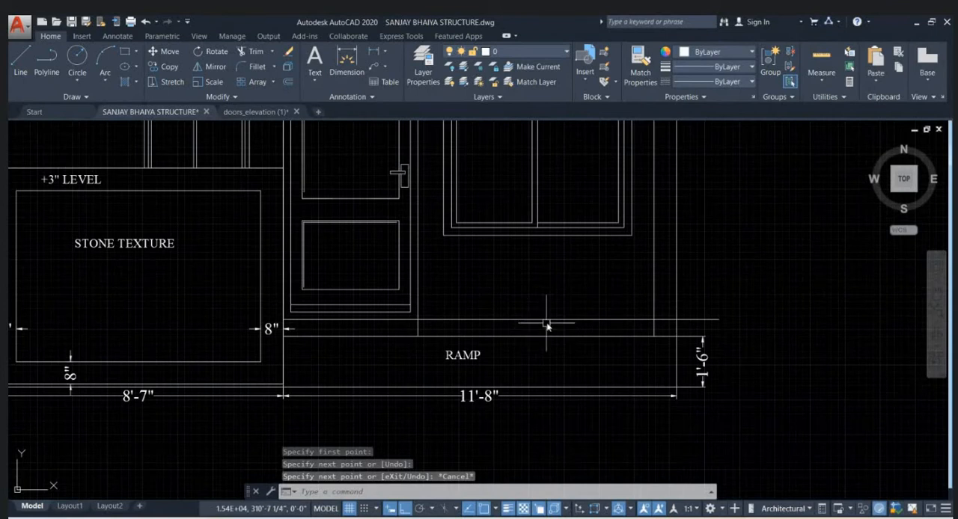
- Set the transparency of the new horizontal line above the ramp to 65 and deselect it
left_click(547, 322)
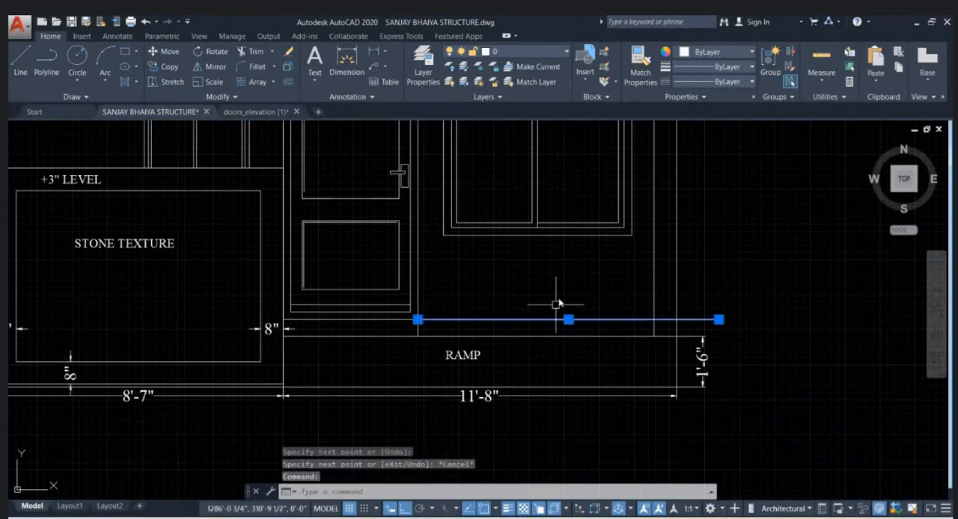
left_click(707, 100)
left_click_drag(746, 128, 771, 130)
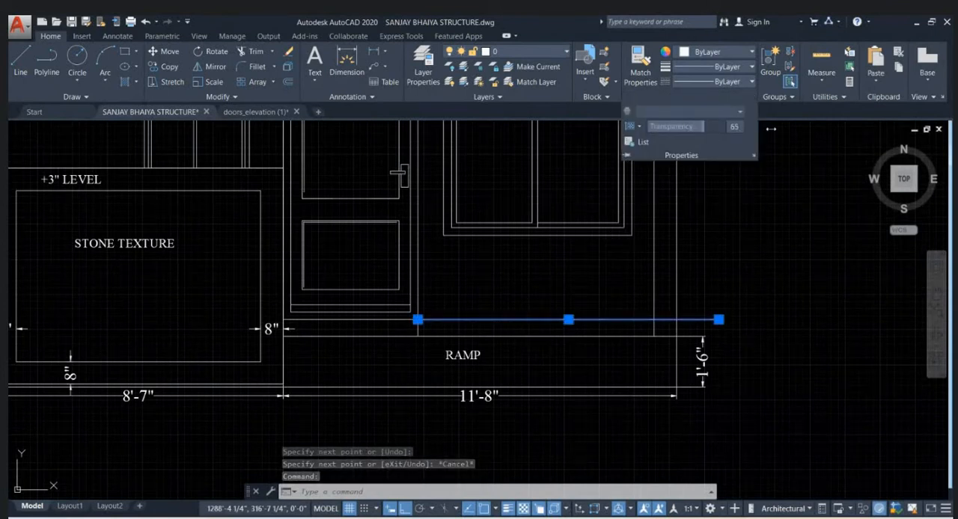
key("Escape")
key("Escape")
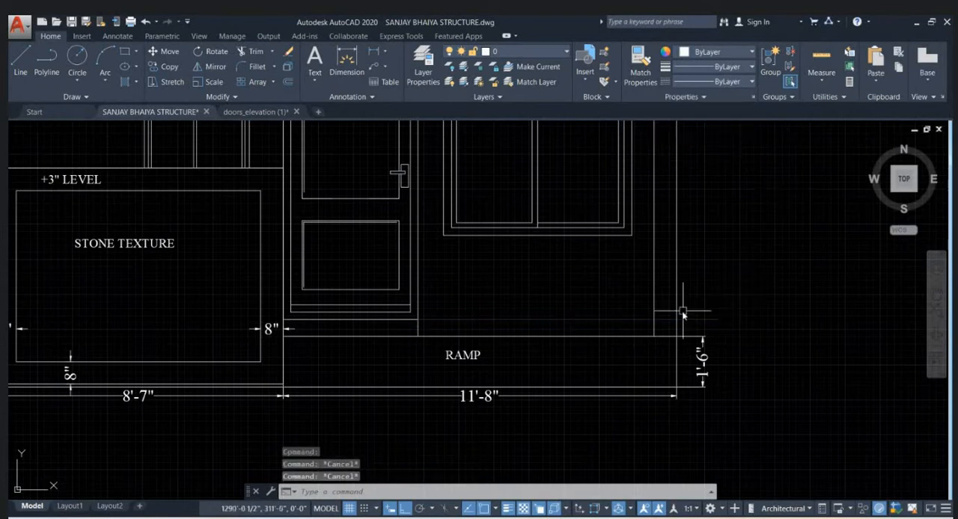
middle_click_drag(724, 321, 671, 320)
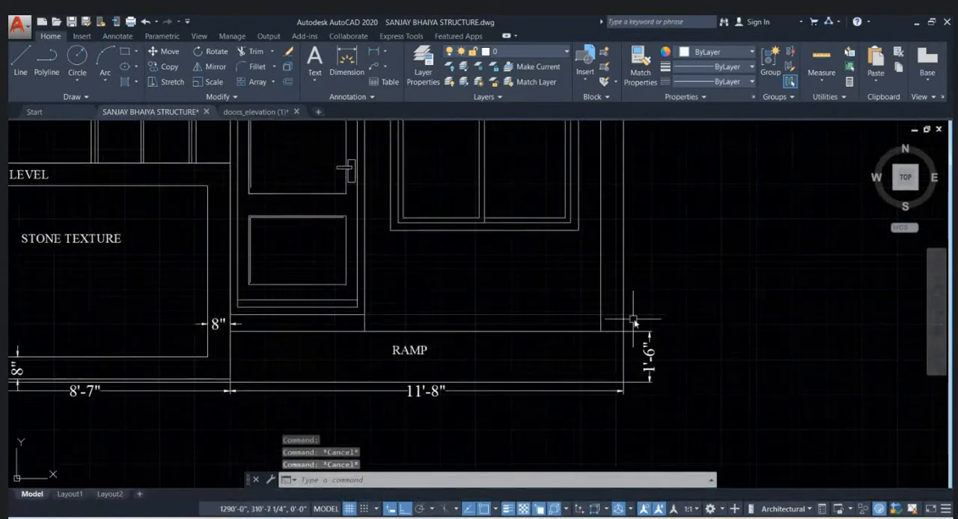
left_click(657, 315)
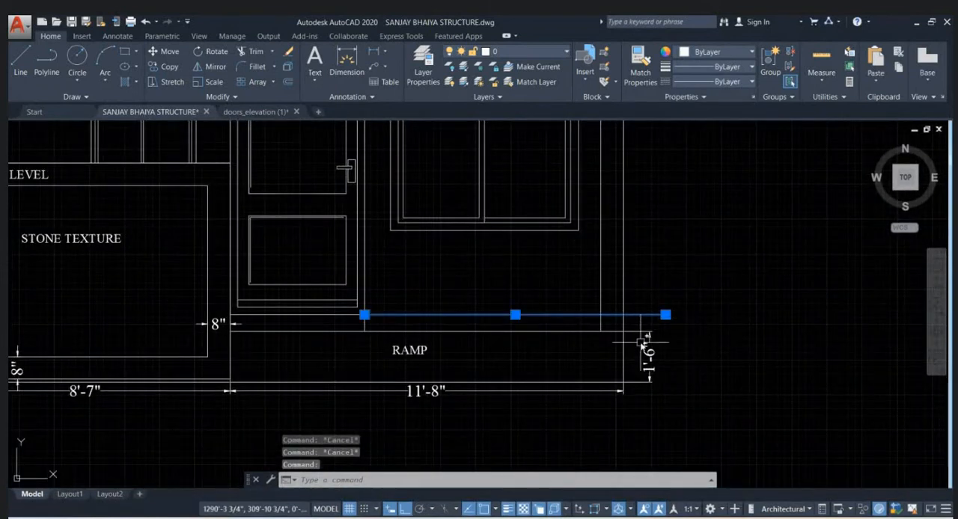
key("Escape")
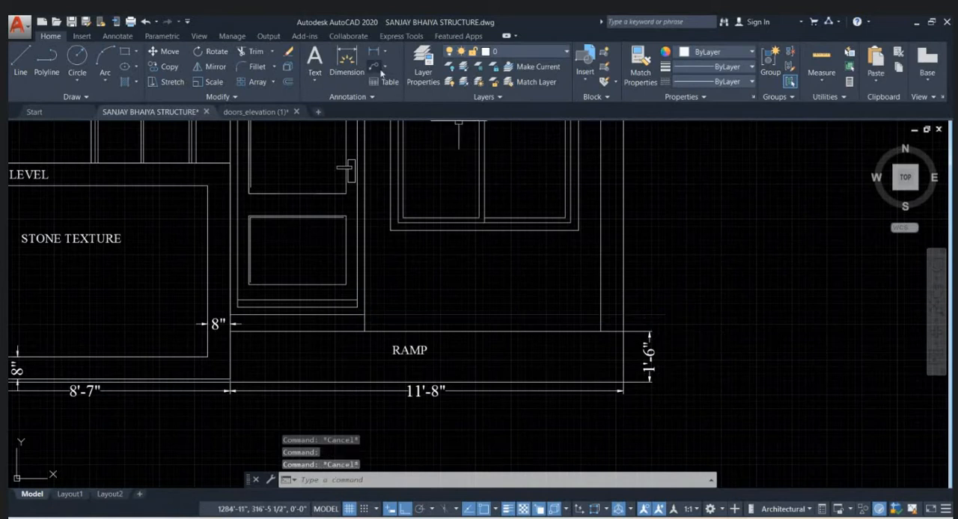
- Set the Standard multileader style's maximum leader points to 2 and close the style manager
scroll(416, 297, "down", 6)
scroll(327, 262, "up", 4)
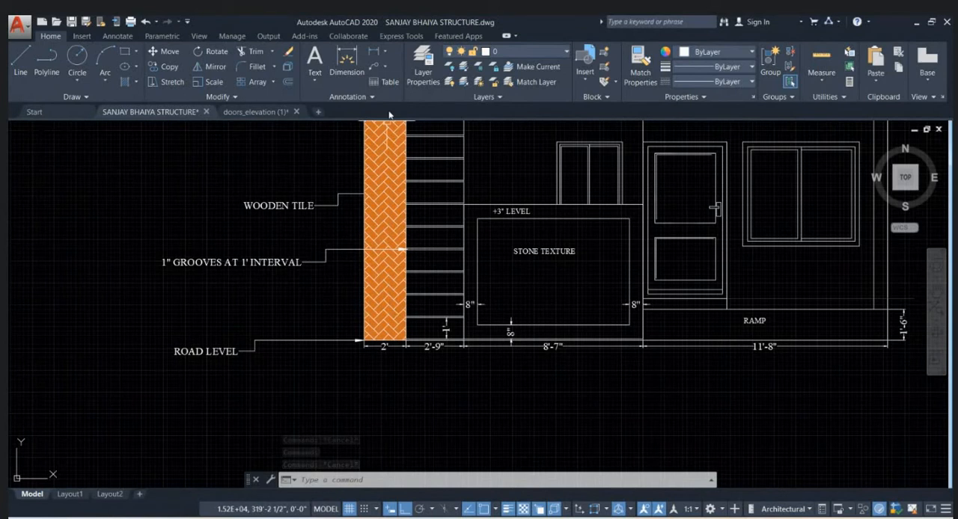
left_click(351, 96)
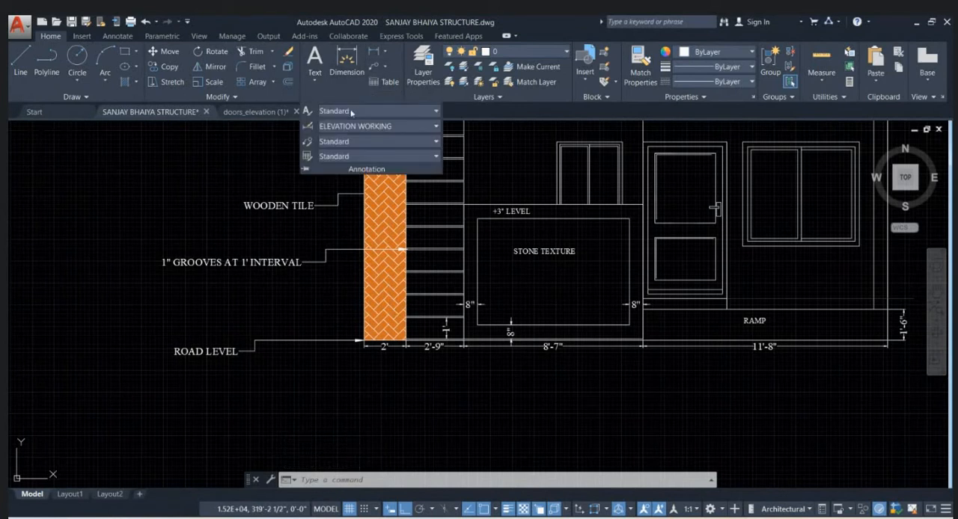
left_click(308, 142)
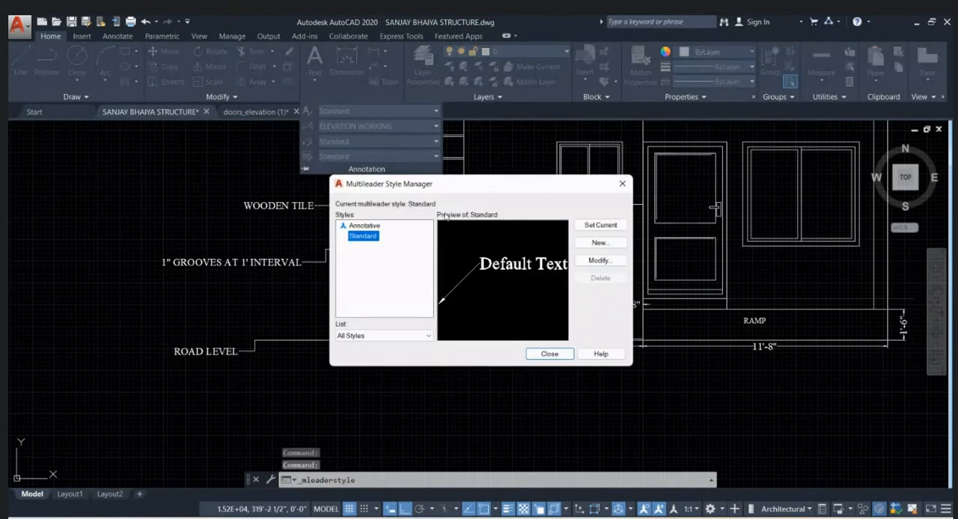
left_click(606, 260)
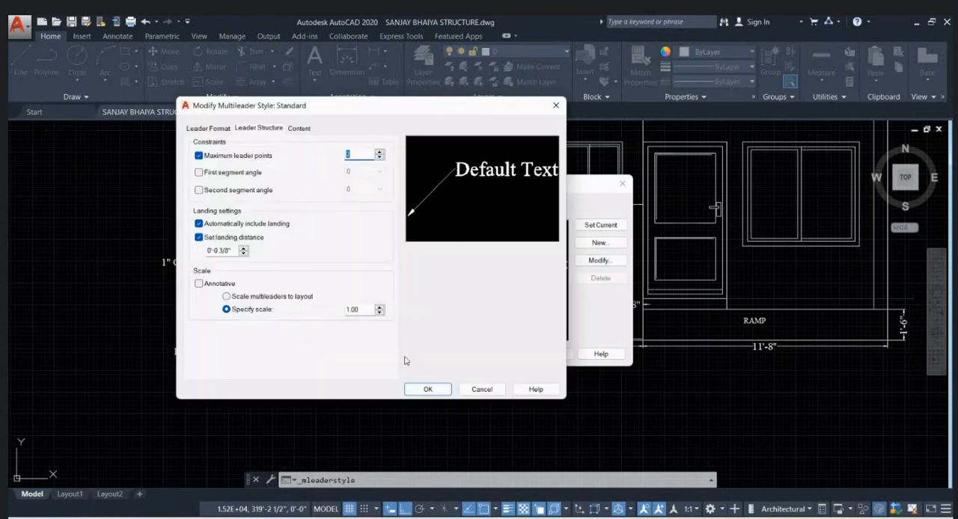
left_click(427, 390)
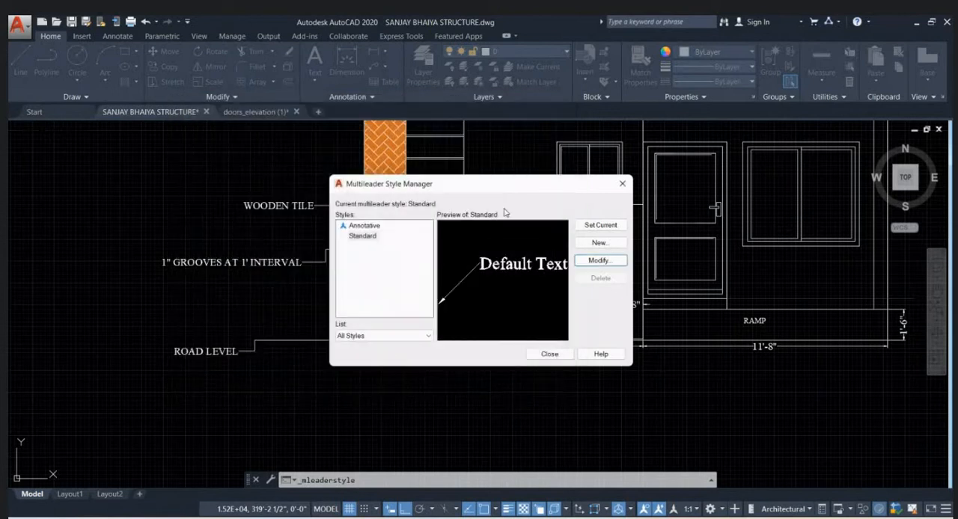
left_click(622, 183)
- Add a multileader pointing at the ramp's upper corner at the elevation's far end, with the two-line text PARKING / FLOOR LVL
left_click(374, 65)
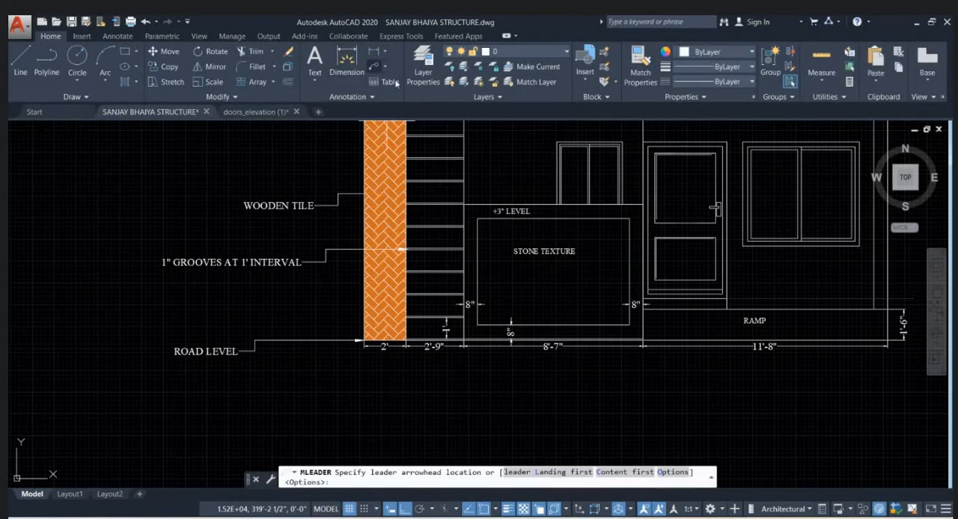
middle_click_drag(651, 352, 526, 332)
scroll(539, 333, "up", 4)
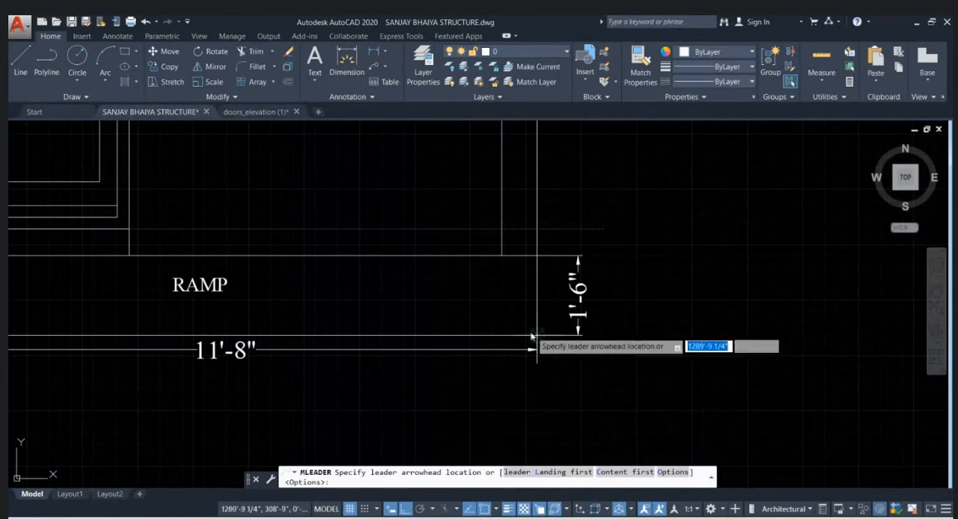
left_click(539, 256)
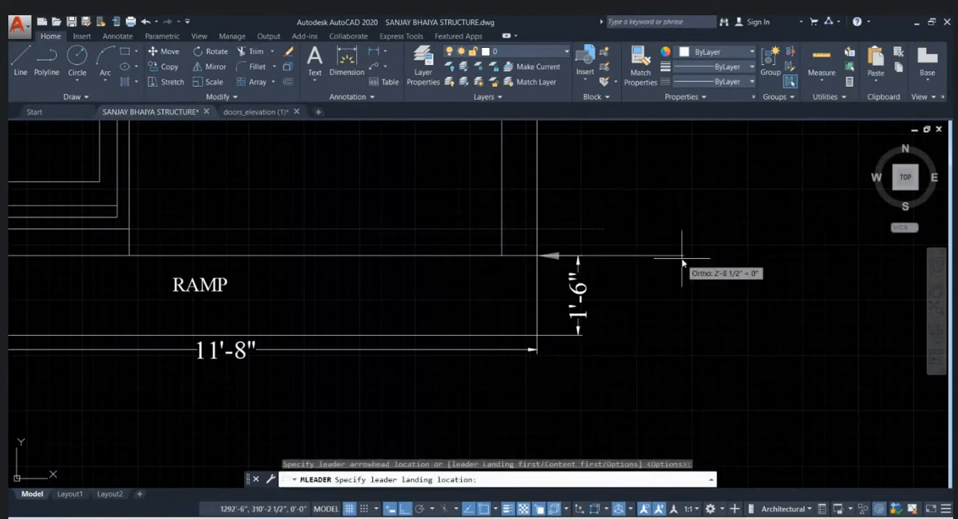
scroll(554, 284, "down", 4)
left_click(570, 281)
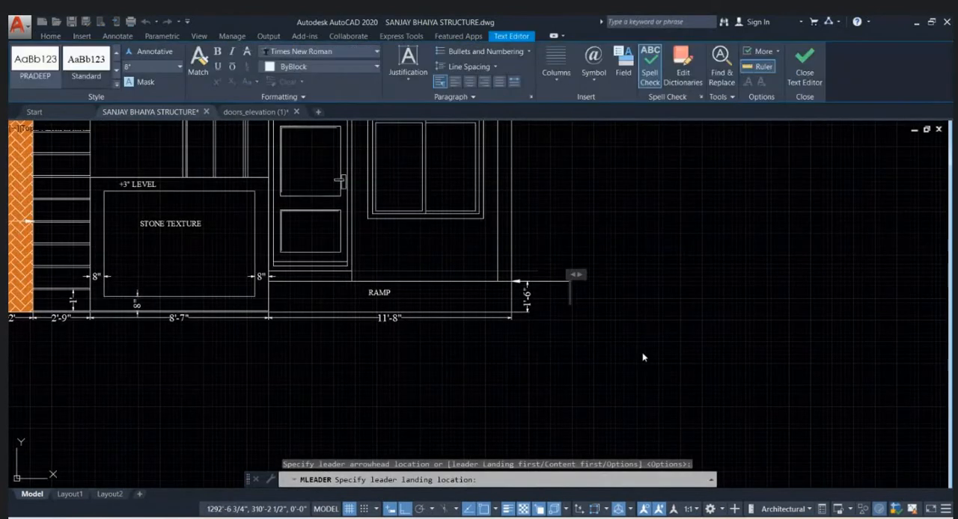
type("PARKI")
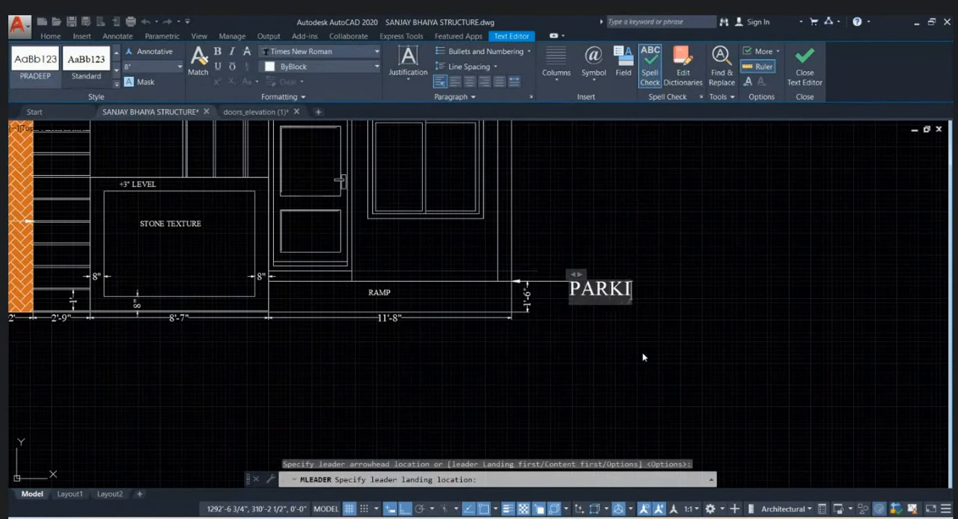
type("NG")
key("Return")
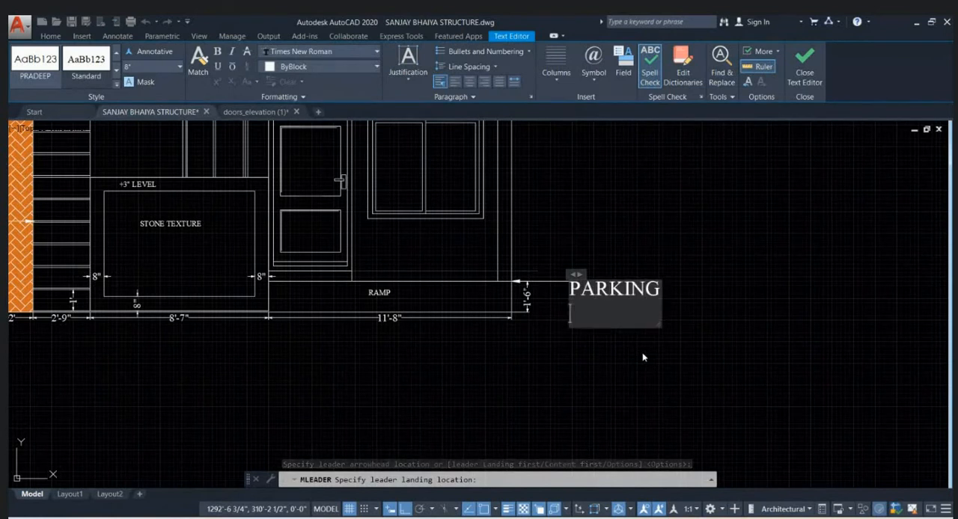
type("FLOOR LVL")
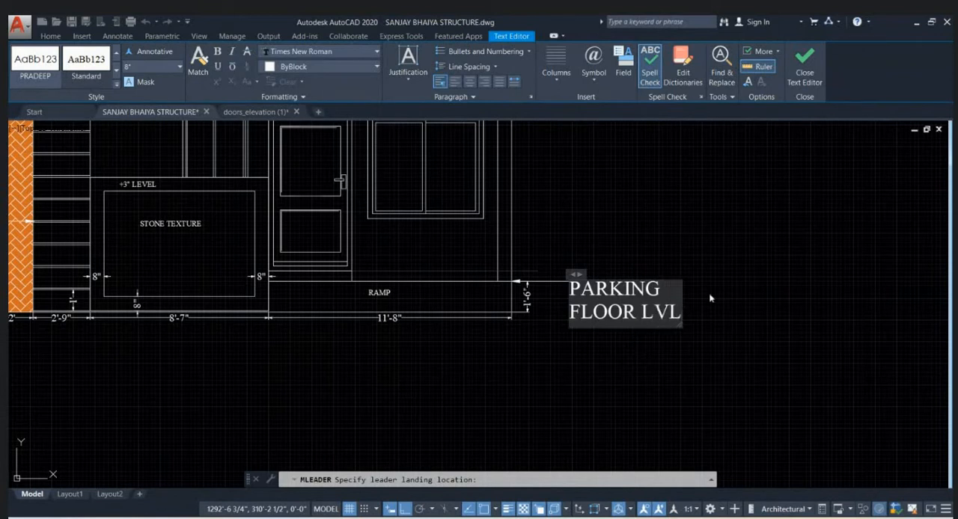
left_click(710, 299)
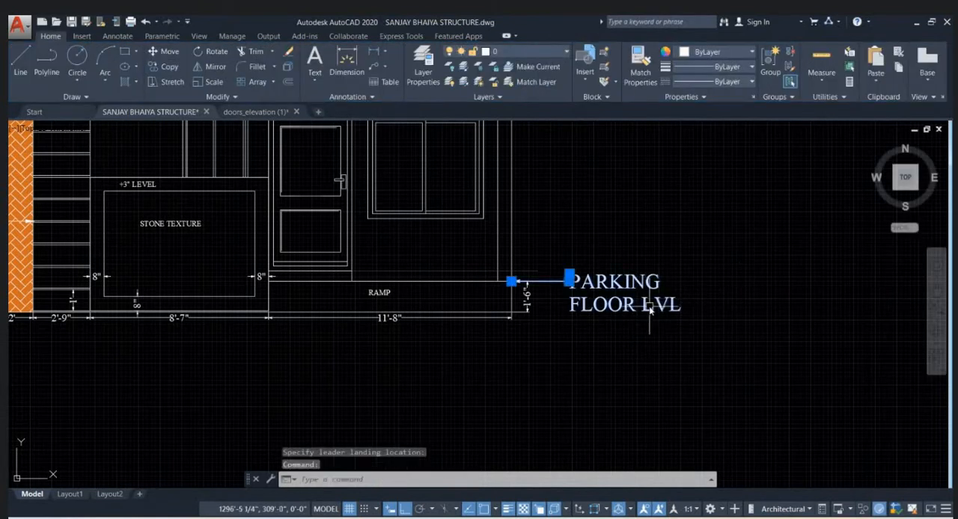
key("Escape")
key("Escape")
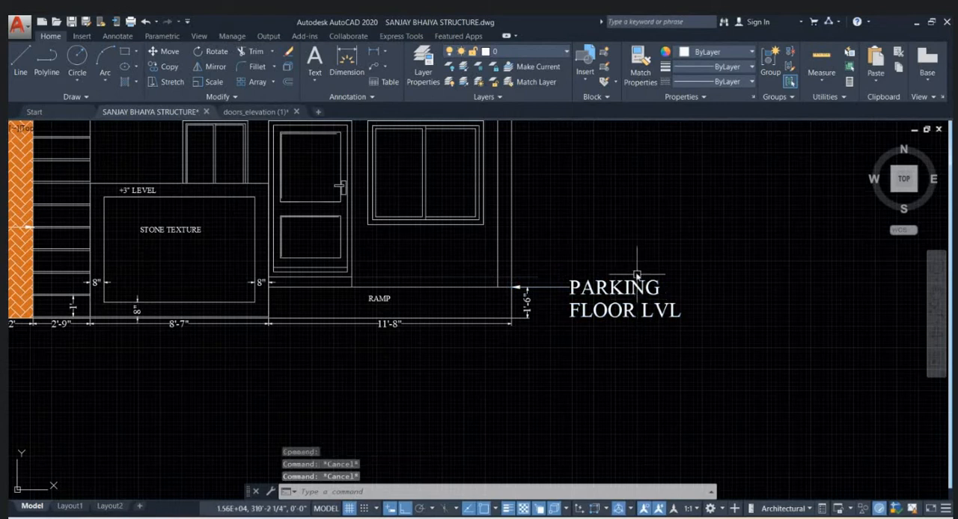
key("Escape")
- Set the Standard multileader style's text height to 4" and arrowhead size to 3", and close the style manager
left_click(364, 98)
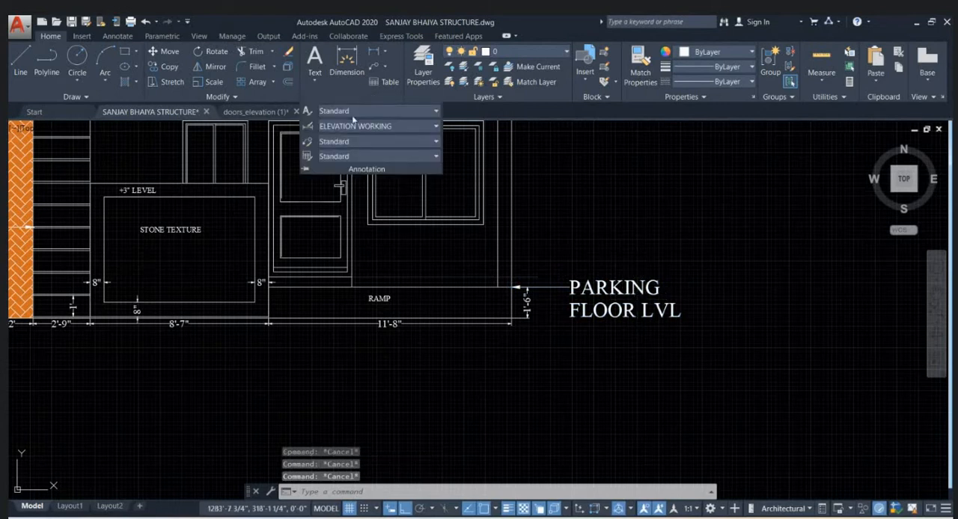
left_click(309, 144)
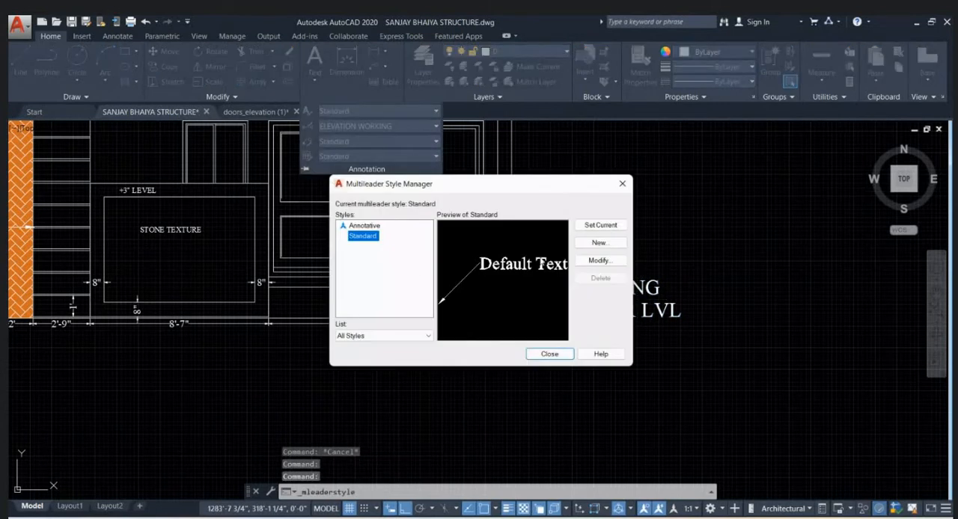
left_click(603, 261)
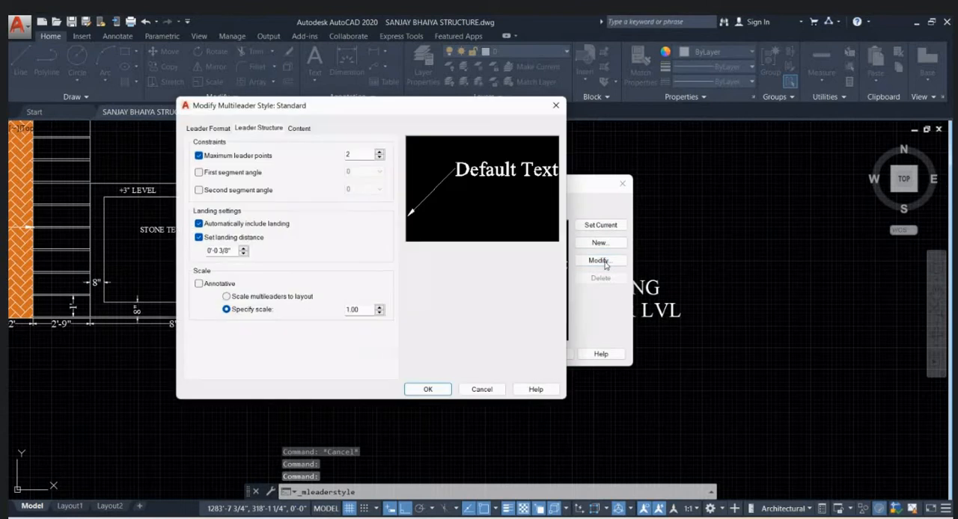
left_click(298, 128)
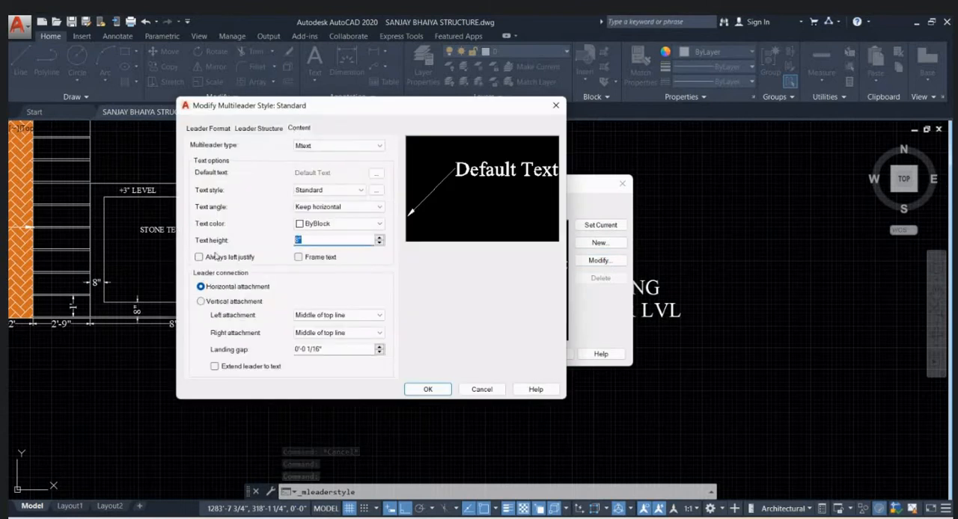
type("4\"")
key("Return")
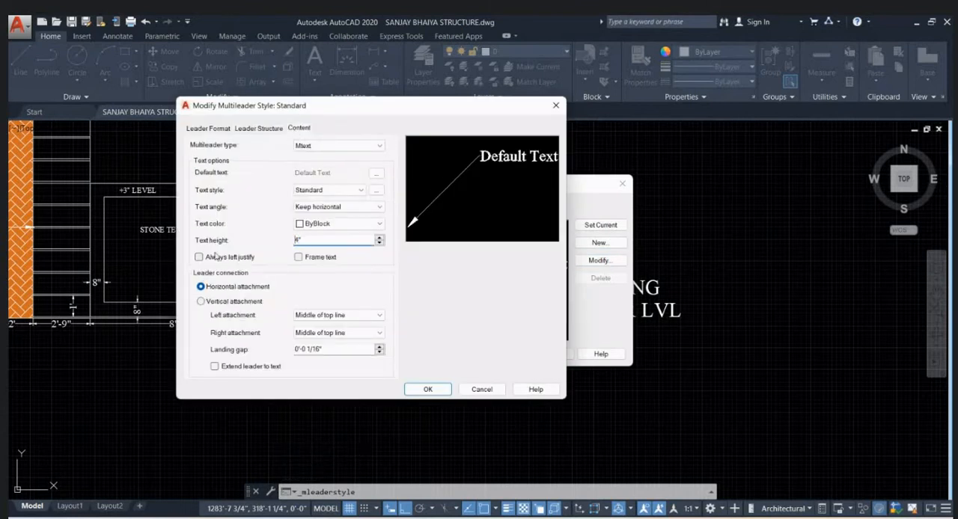
left_click(207, 128)
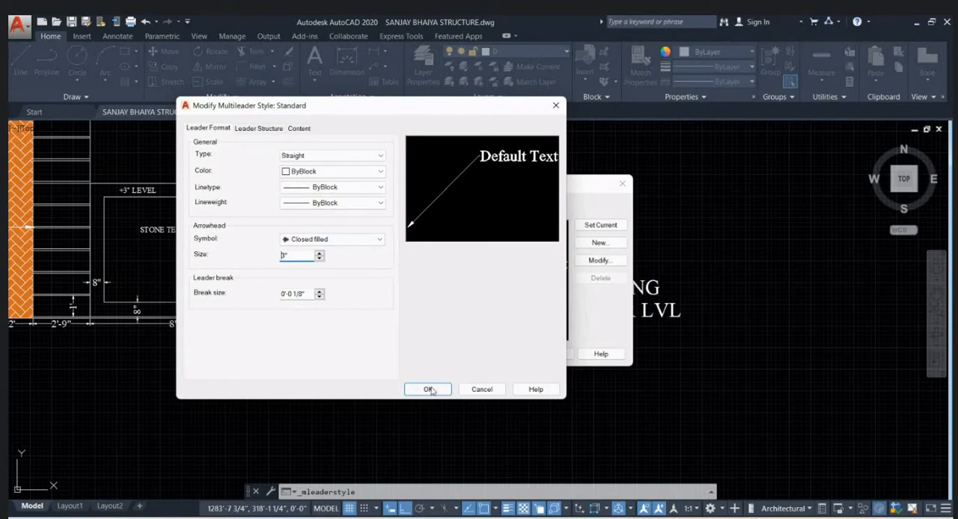
left_click(428, 389)
left_click(622, 184)
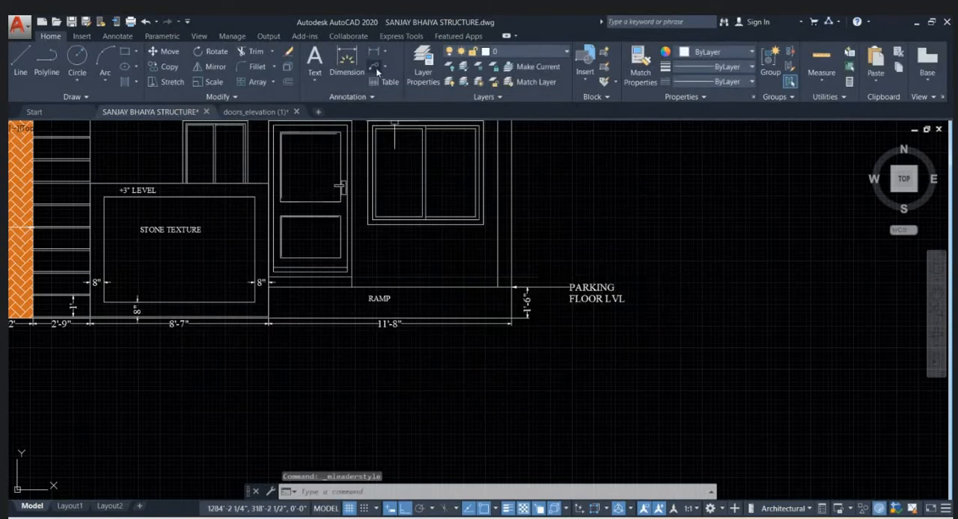
- Copy the PARKING FLOOR LVL multileader up from the ramp's upper corner to the faint horizontal line above it
scroll(565, 293, "up", 2)
key("Escape")
left_click(567, 284)
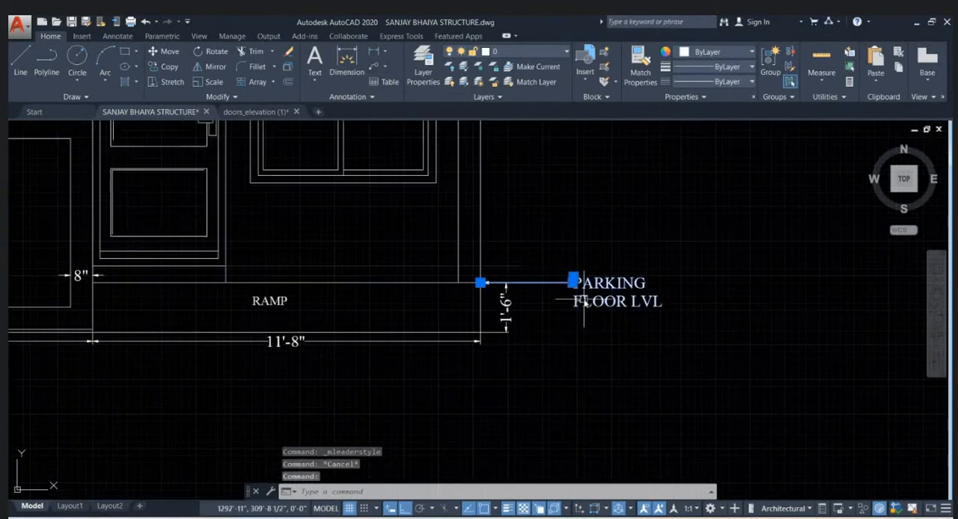
type("o")
key("Return")
scroll(496, 294, "up", 3)
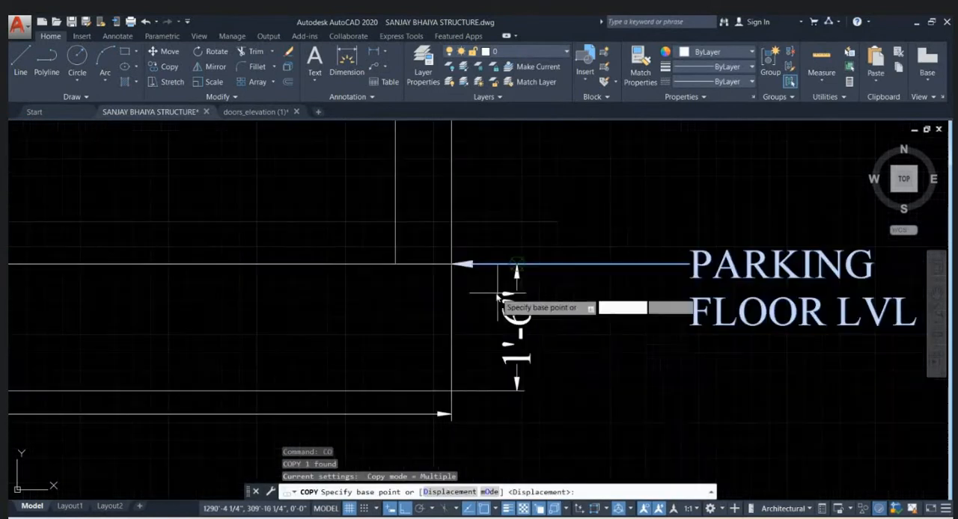
left_click(458, 262)
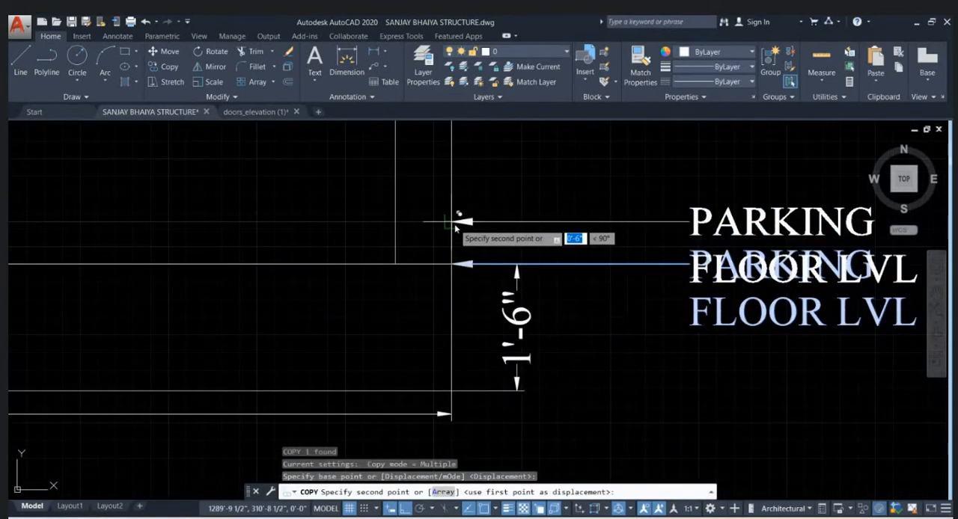
left_click(458, 222)
scroll(439, 322, "down", 4)
scroll(452, 354, "down", 2)
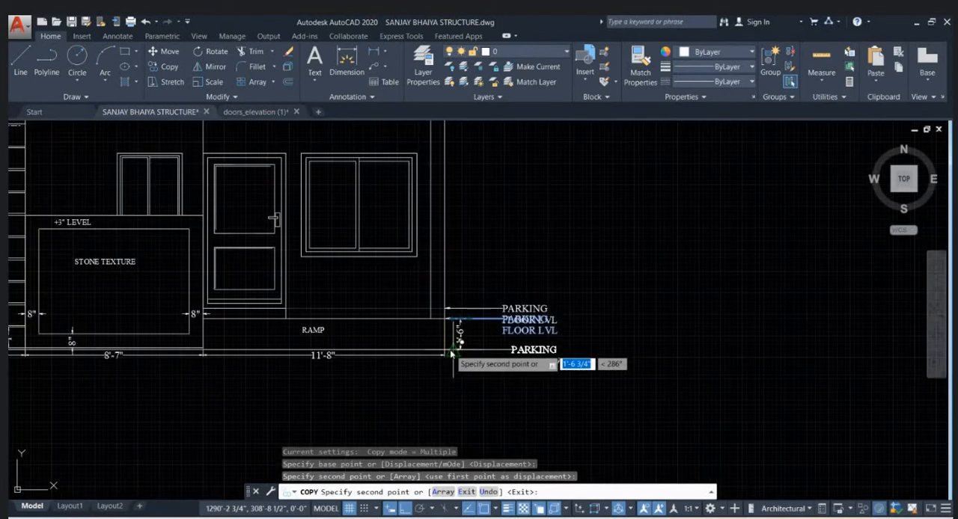
scroll(462, 318, "up", 3)
key("Escape")
key("Escape")
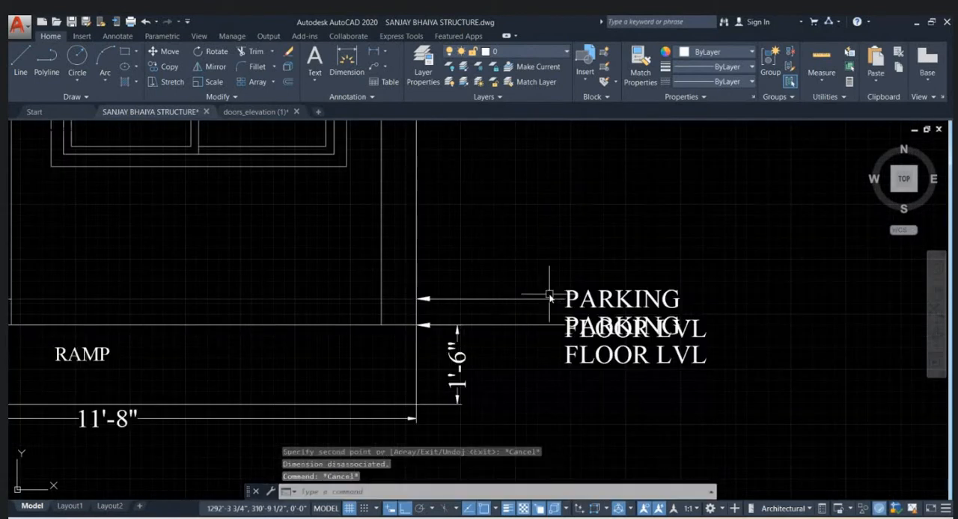
- Move the copied multileader's text straight up, clear of the PARKING FLOOR LVL label, keeping its arrowhead in place
left_click(535, 299)
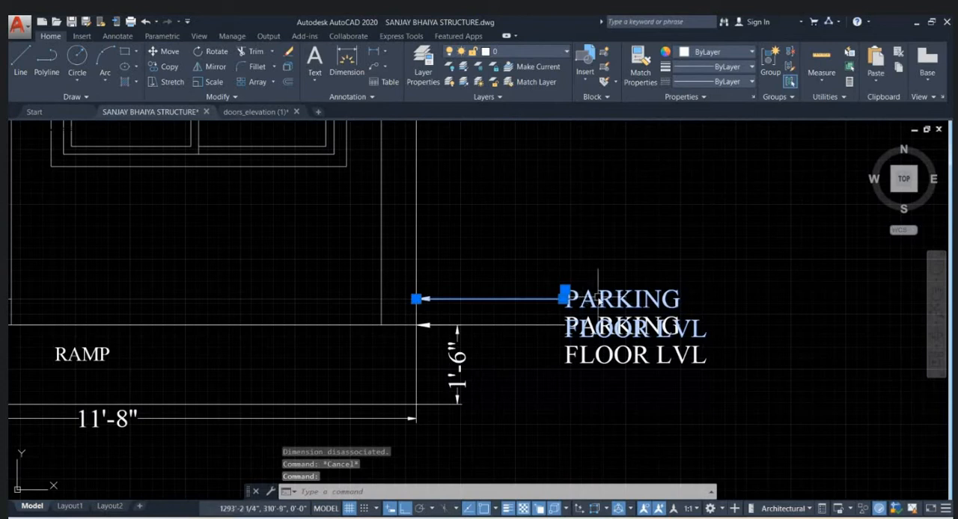
left_click(565, 290)
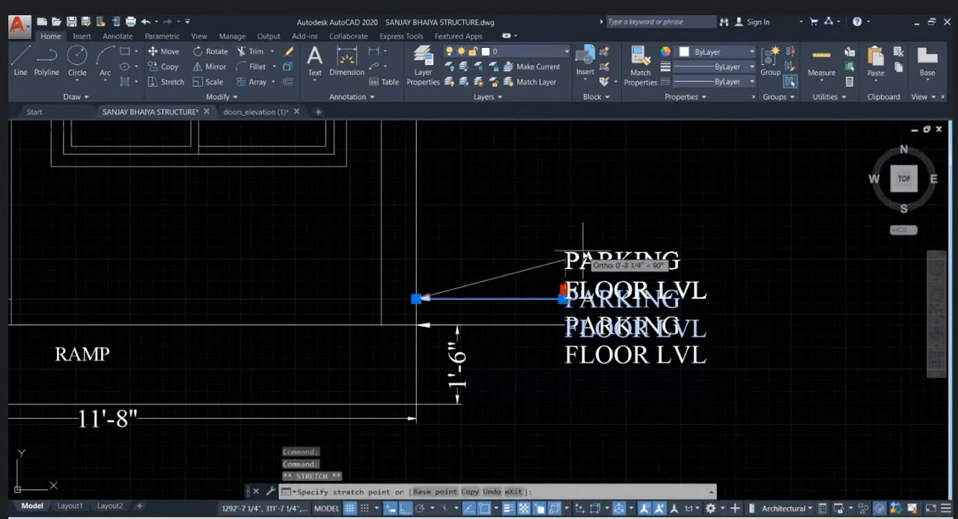
left_click(563, 253)
- Replace the copied multileader's text with FLOOR FINISH LVL
double_click(603, 262)
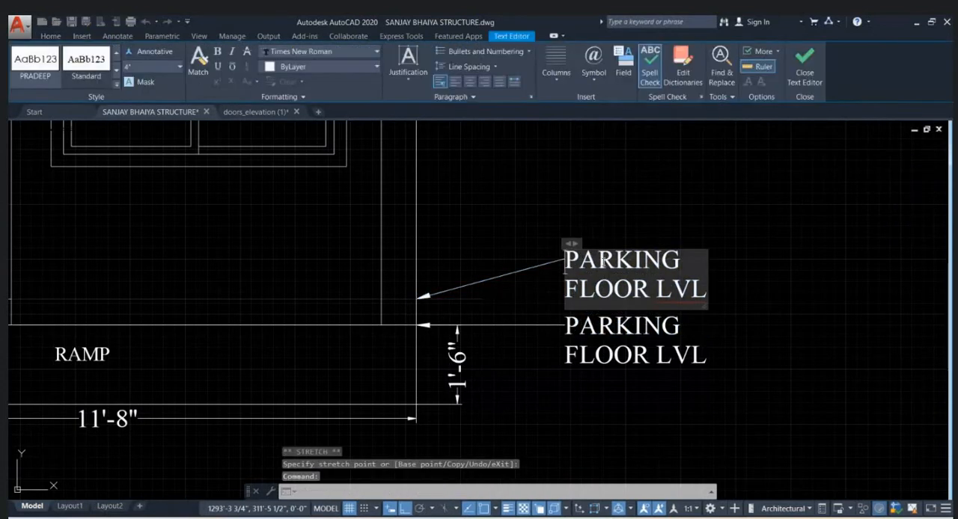
key("ctrl+a")
type("FLOO")
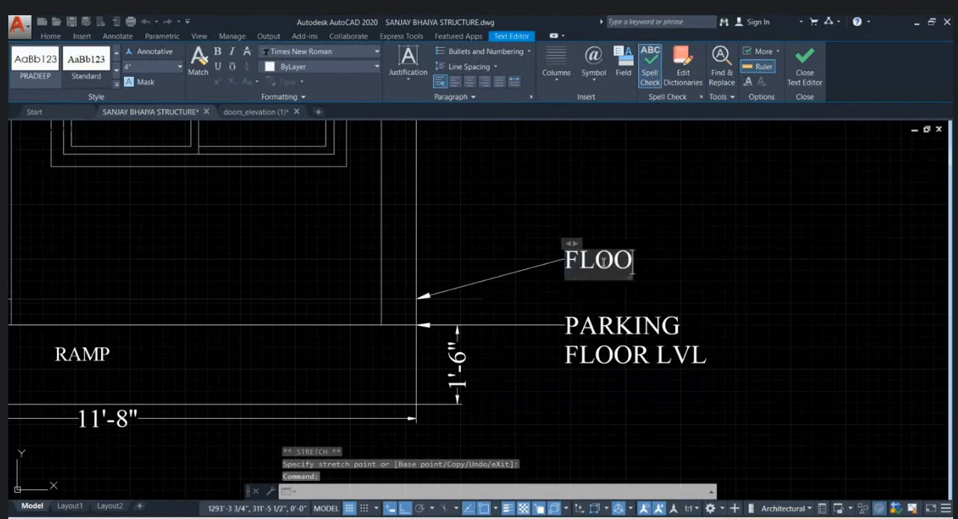
type("R FINI")
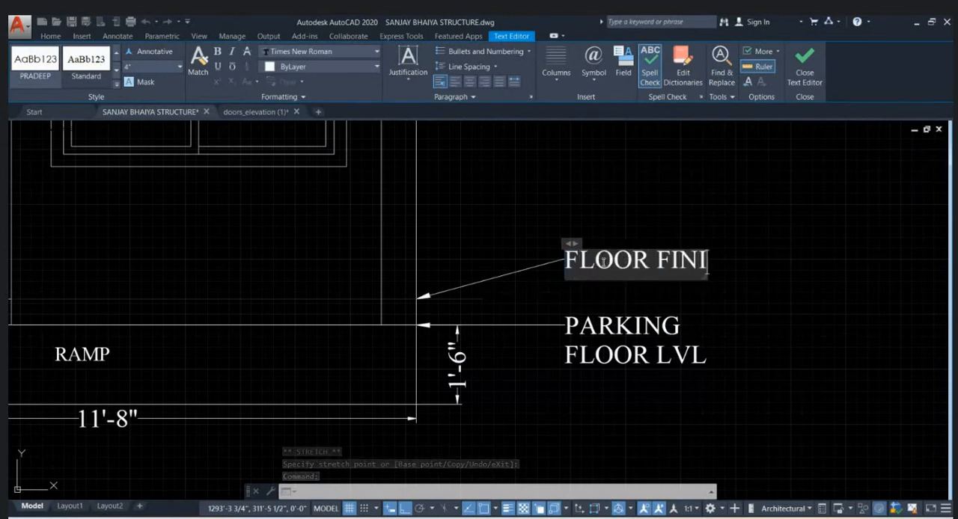
type("SH LVL")
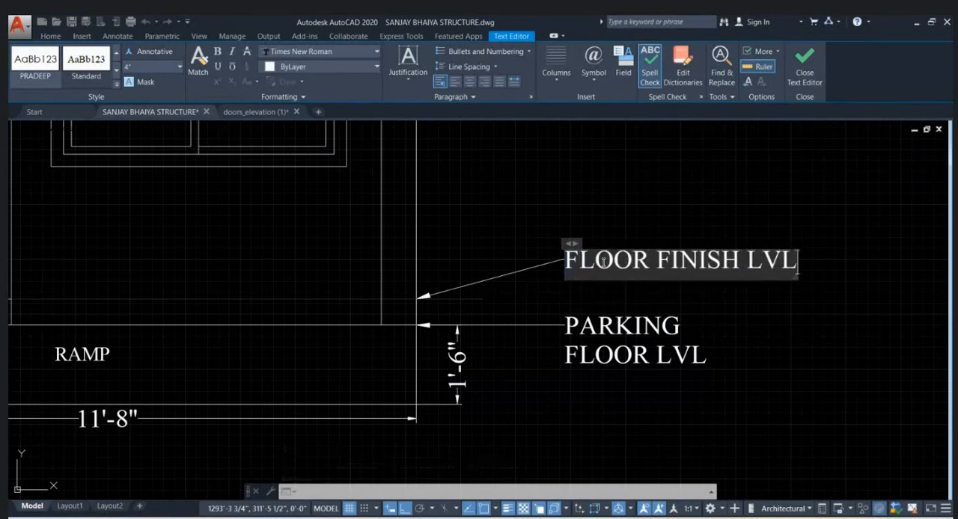
left_click(676, 178)
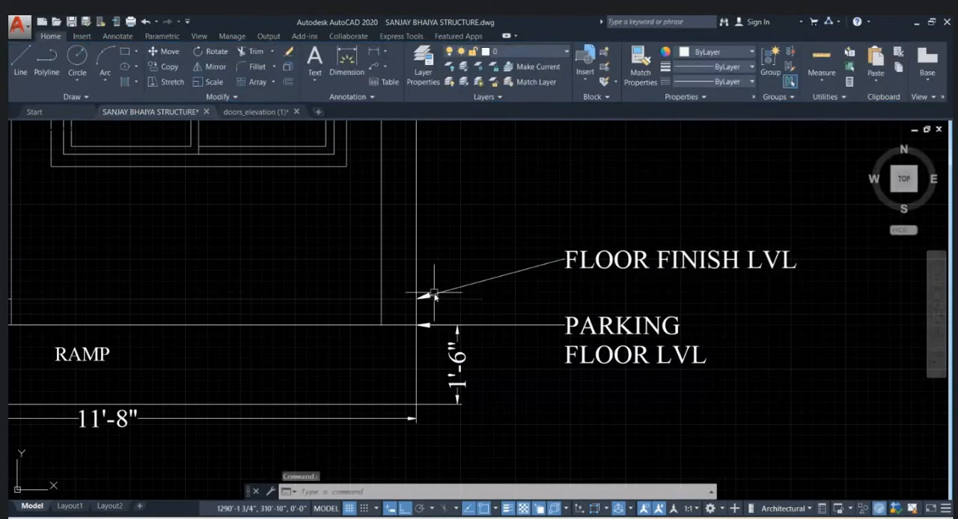
- Add a vertical linear dimension at the elevation's far end from the floor finish line to the roof slab's underside
scroll(469, 300, "down", 4)
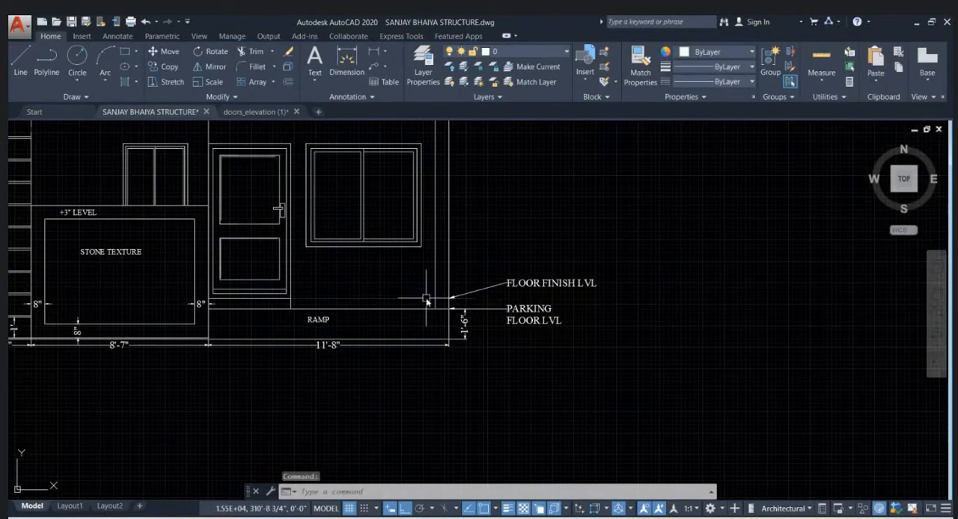
middle_click_drag(426, 300, 430, 377)
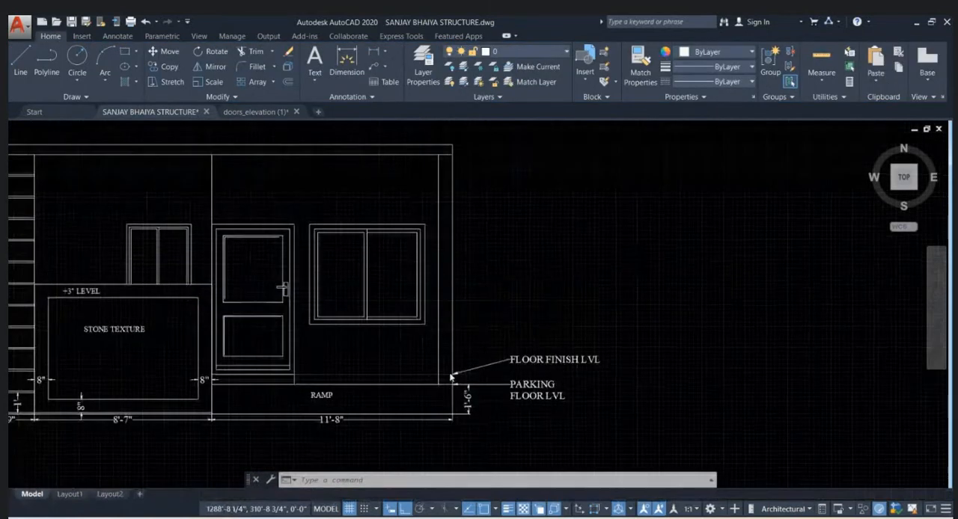
left_click(372, 59)
left_click(453, 386)
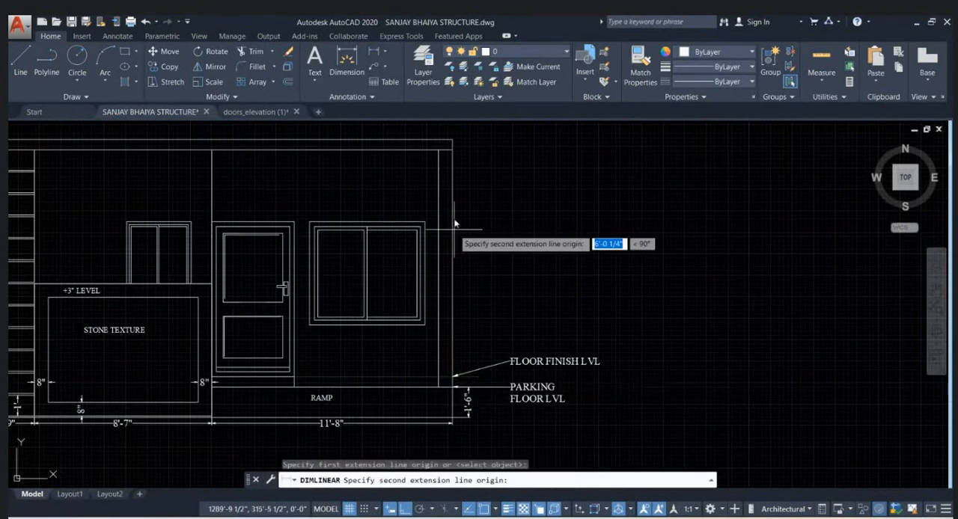
left_click(453, 151)
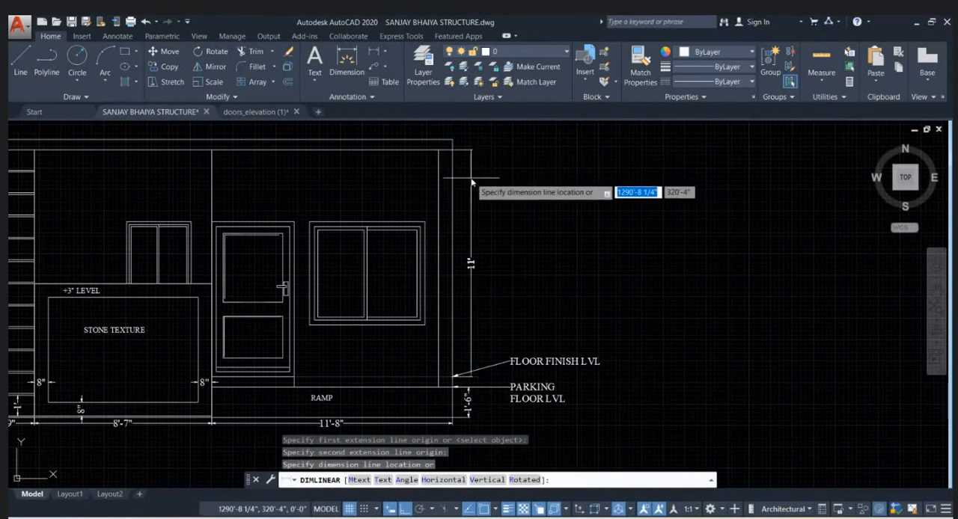
left_click(470, 182)
scroll(563, 194, "down", 2)
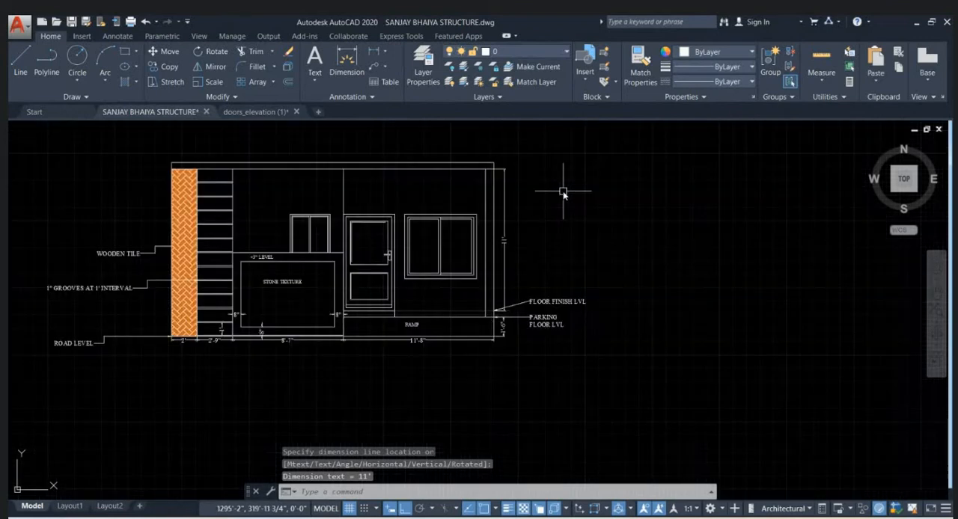
- Add a vertical linear dimension for the roof slab's thickness, in line with the wall height dimension
scroll(555, 229, "up", 4)
key("Return")
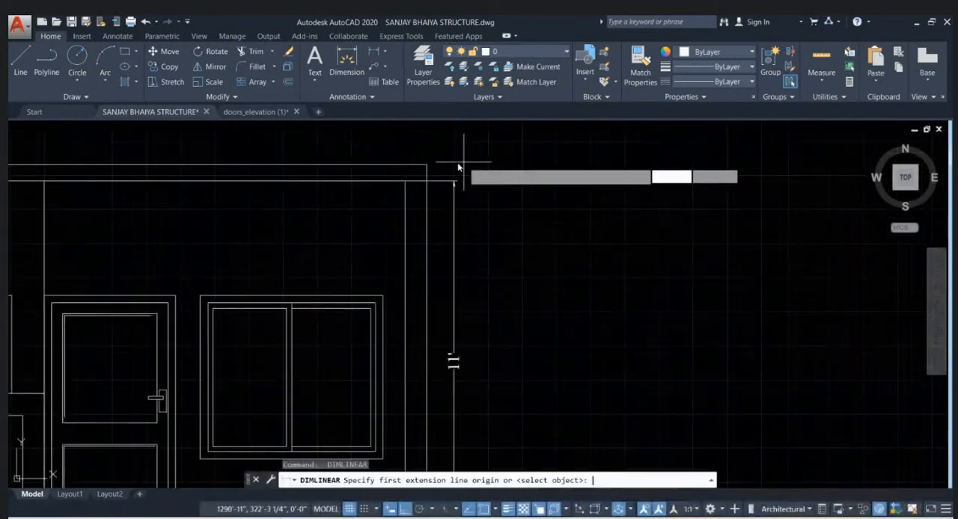
left_click(430, 182)
left_click(428, 165)
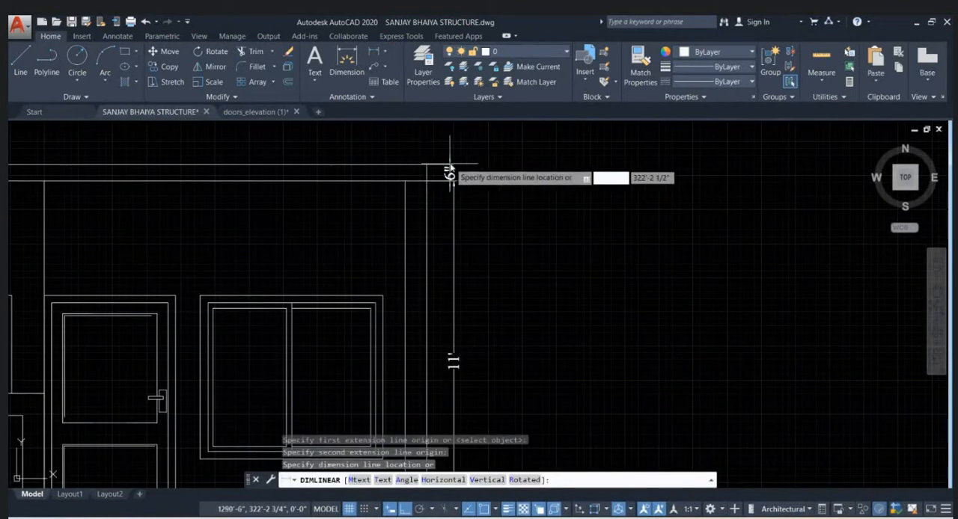
key("Escape")
key("Escape")
key("Escape")
scroll(590, 212, "down", 5)
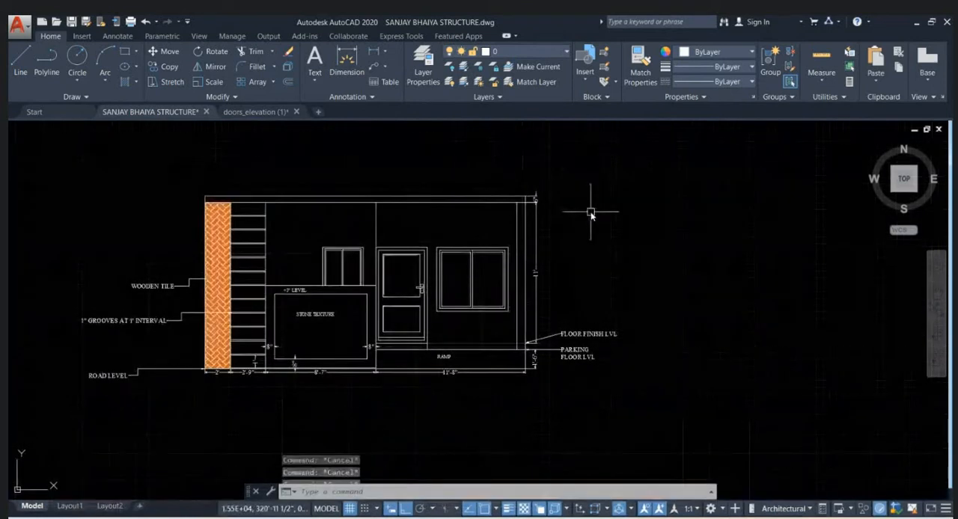
- Add a vertical linear dimension from the large window frame's lower outer corner down to the ramp's upper line
scroll(543, 301, "up", 6)
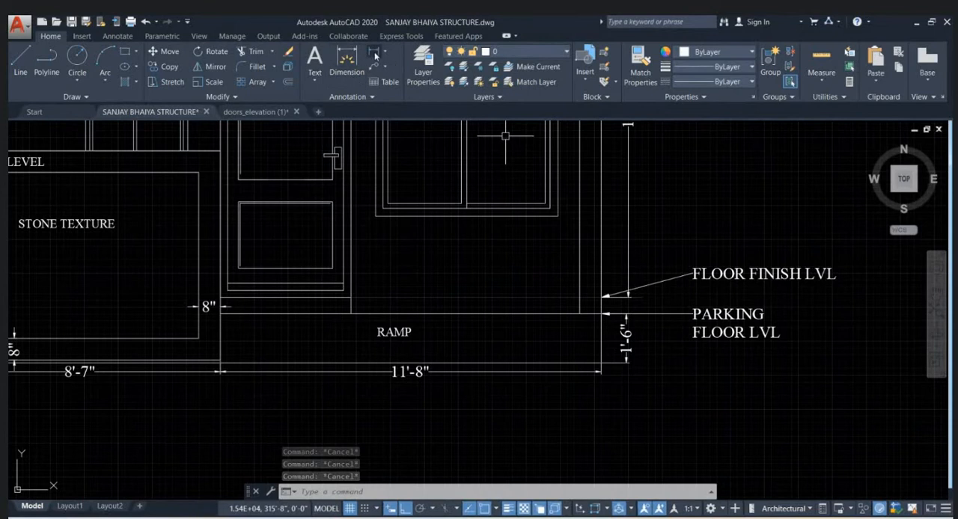
key("Return")
left_click(556, 216)
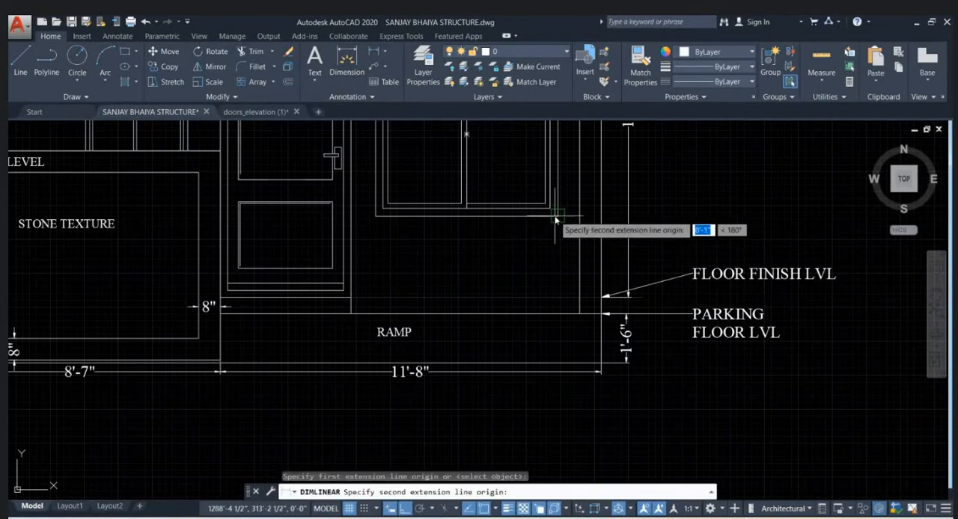
left_click(547, 313)
left_click(547, 306)
scroll(672, 280, "down", 4)
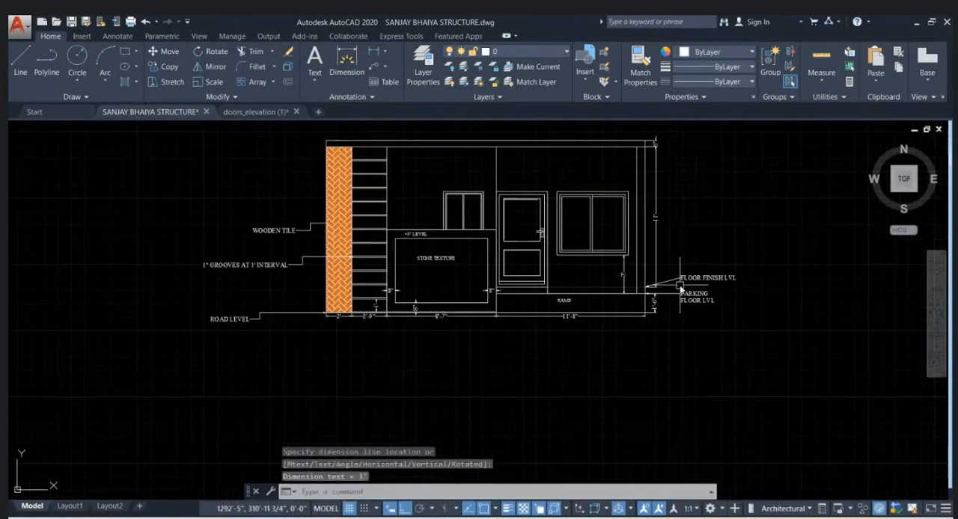
key("Escape")
key("Escape")
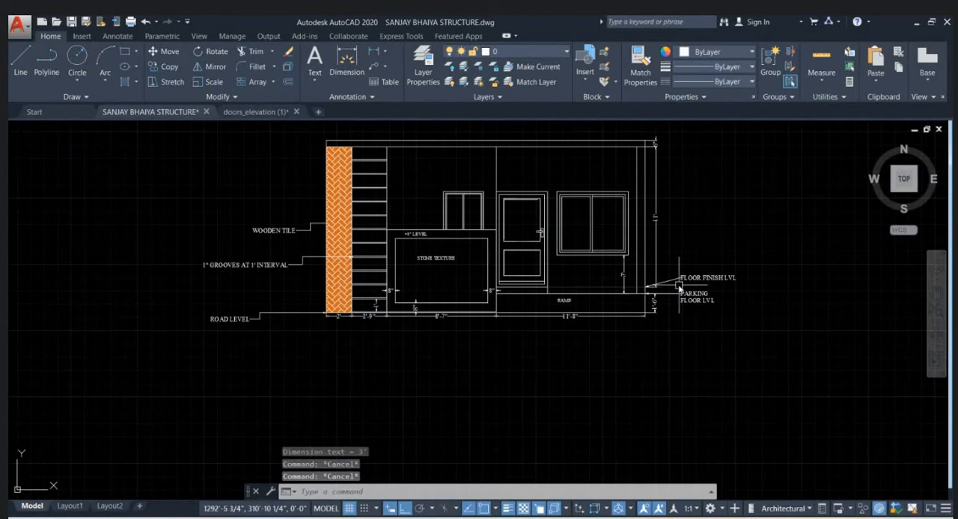
key("Escape")
scroll(672, 288, "down", 2)
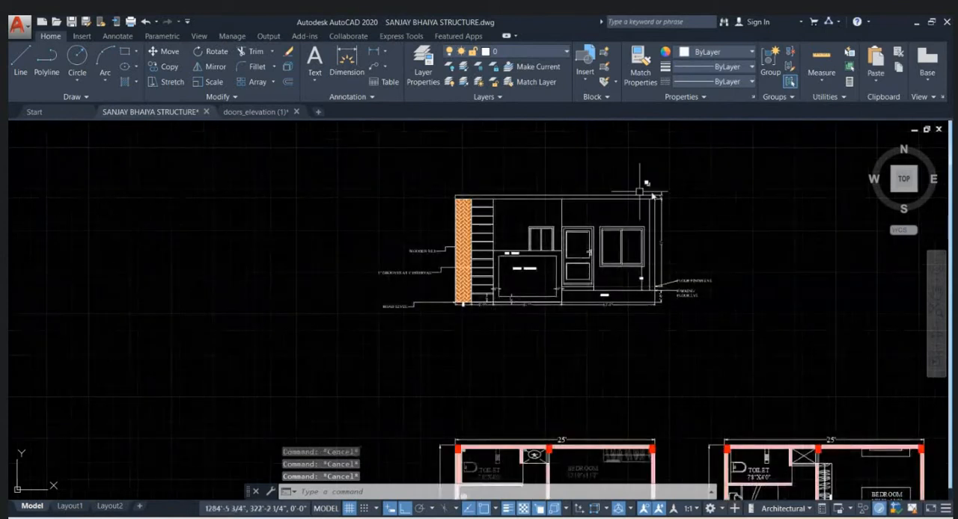
middle_click_drag(682, 237, 621, 244)
scroll(470, 297, "up", 3)
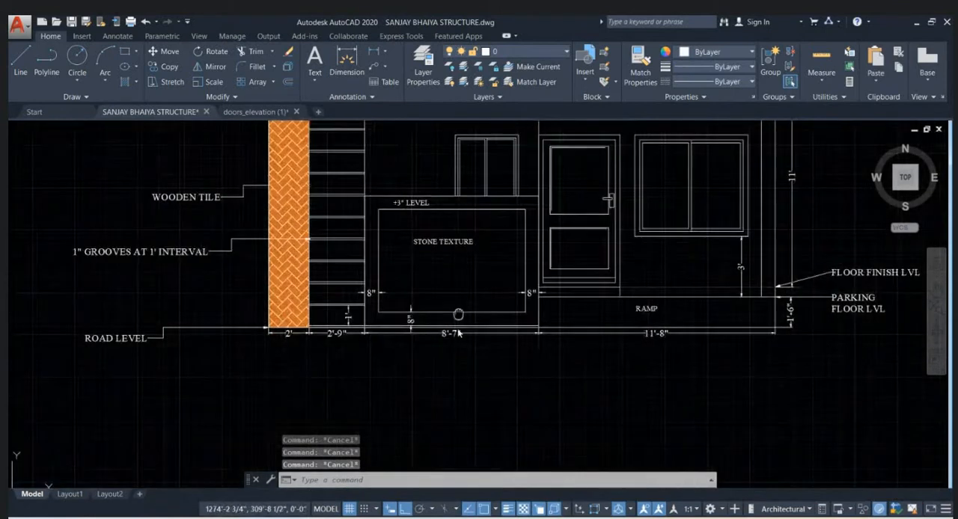
scroll(479, 351, "down", 3)
scroll(490, 378, "up", 4)
scroll(488, 376, "down", 2)
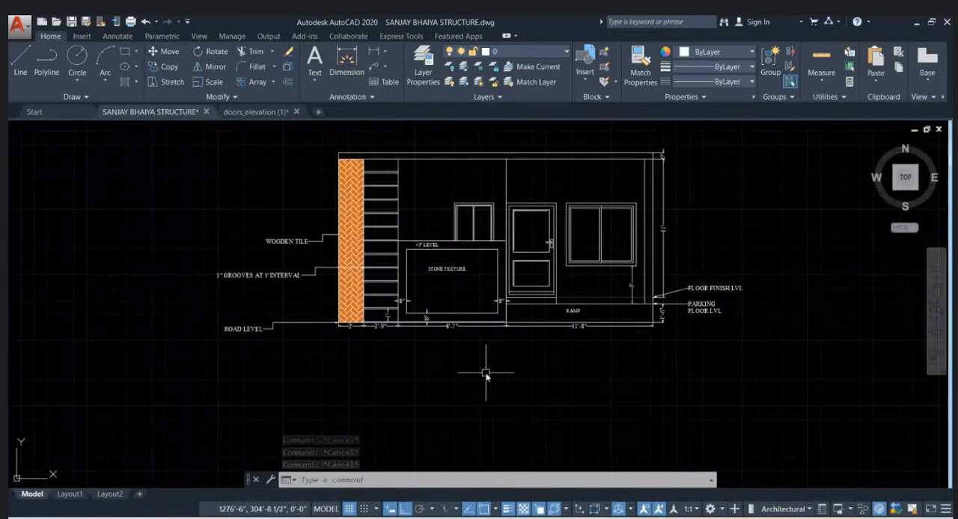
- Fill the two wall areas around the windows and door with a solid hatch in colour 199,200,202
key("Return")
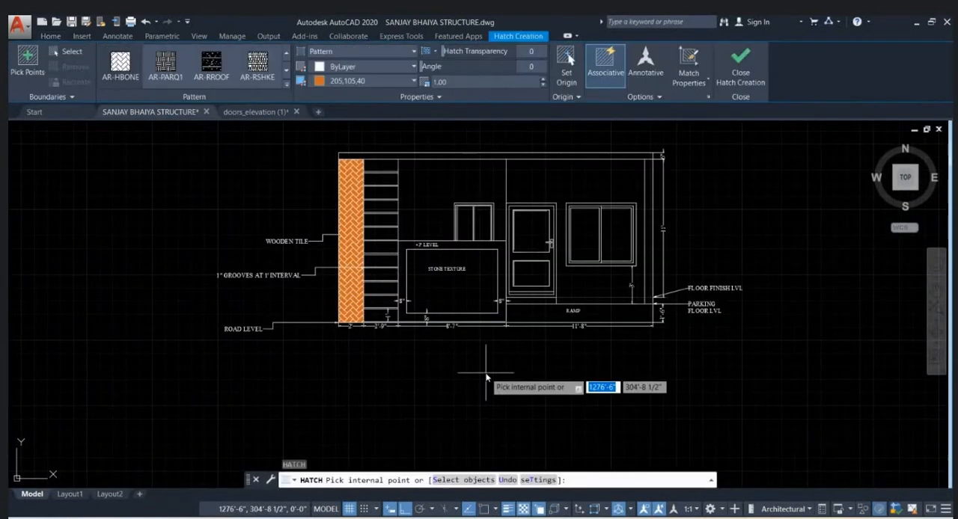
left_click(363, 68)
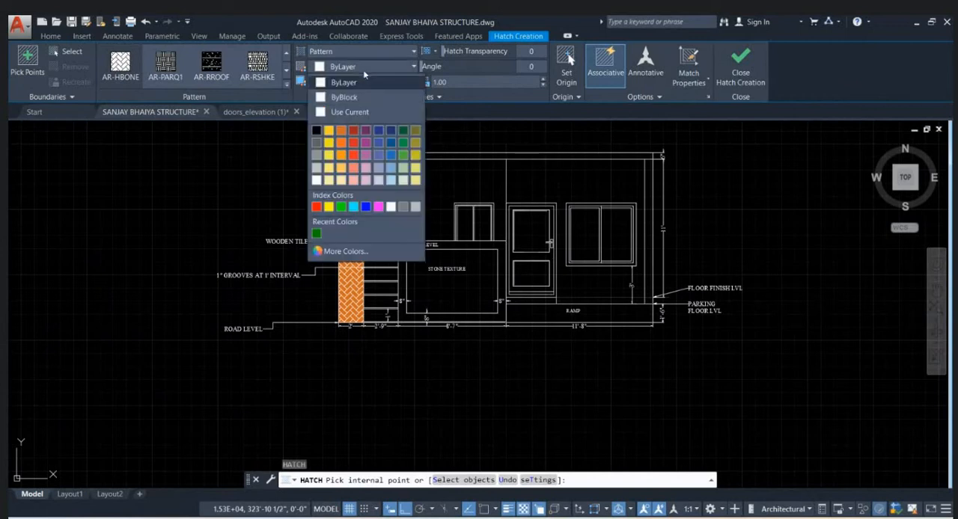
left_click(317, 155)
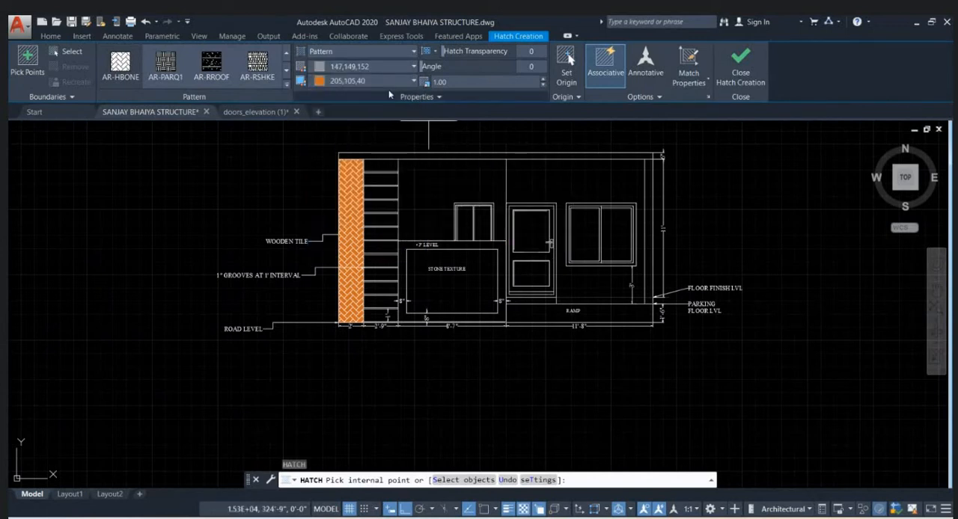
left_click(352, 50)
left_click(341, 61)
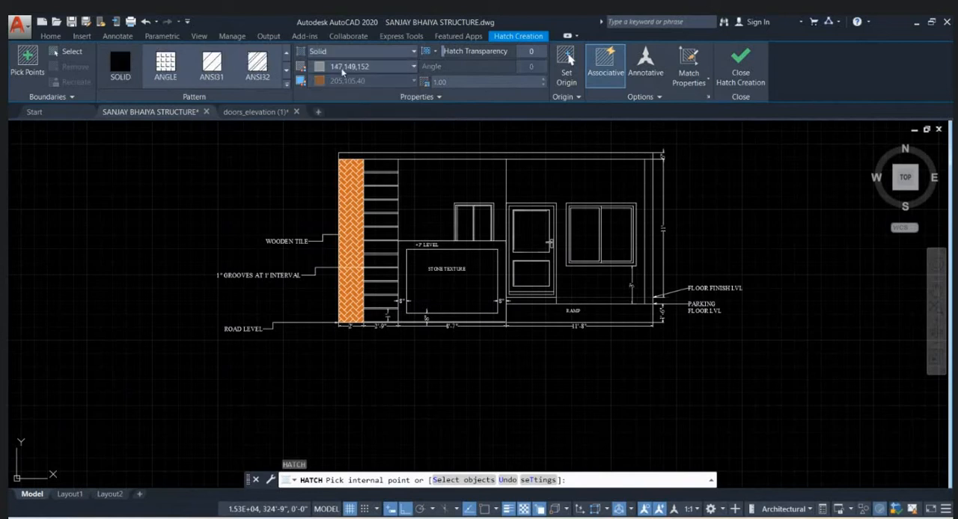
left_click(348, 67)
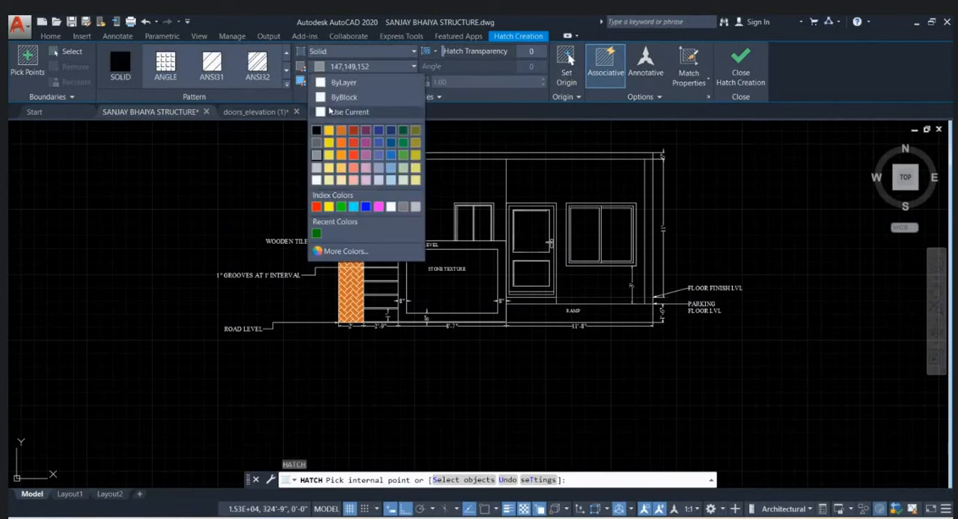
left_click(317, 169)
left_click(466, 196)
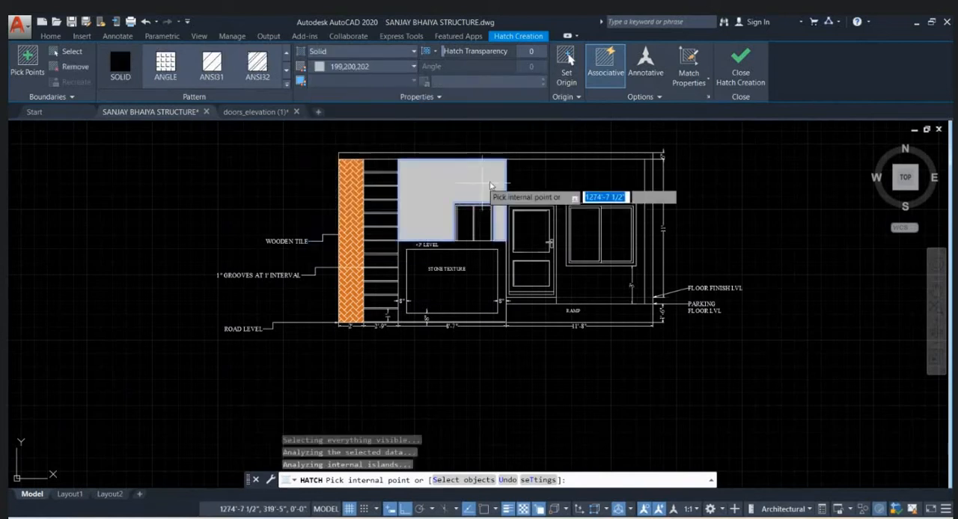
left_click(554, 181)
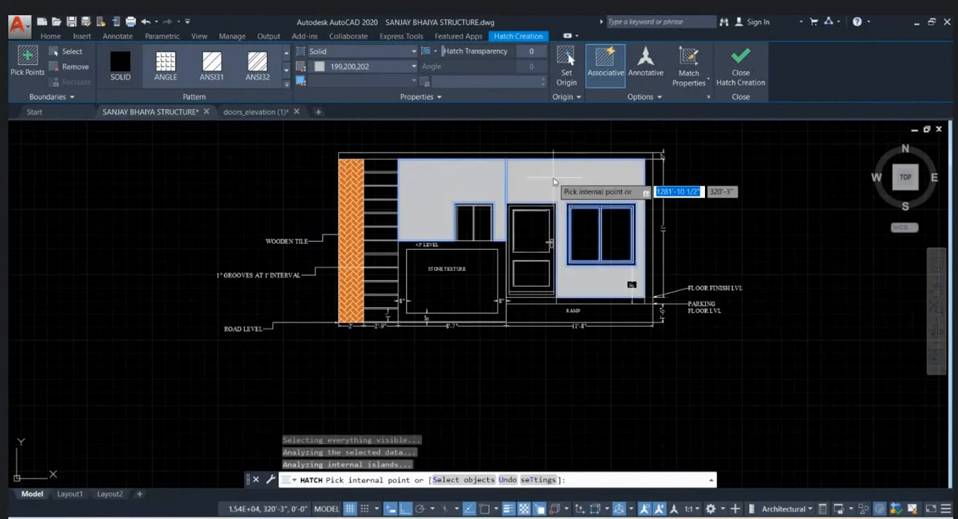
key("Return")
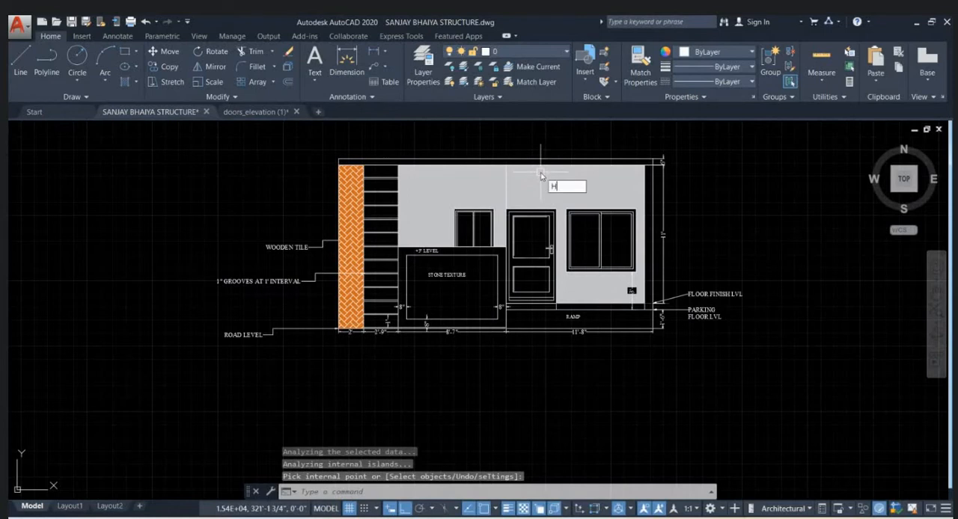
- Fill the border around the stone texture panel with a solid hatch in colour 99,100,102
key("Return")
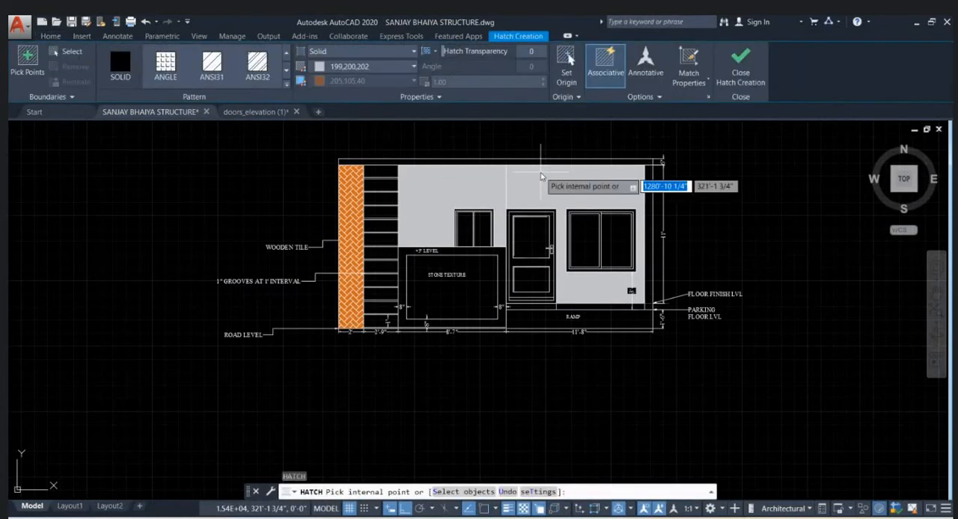
left_click(358, 49)
left_click(352, 67)
left_click(340, 66)
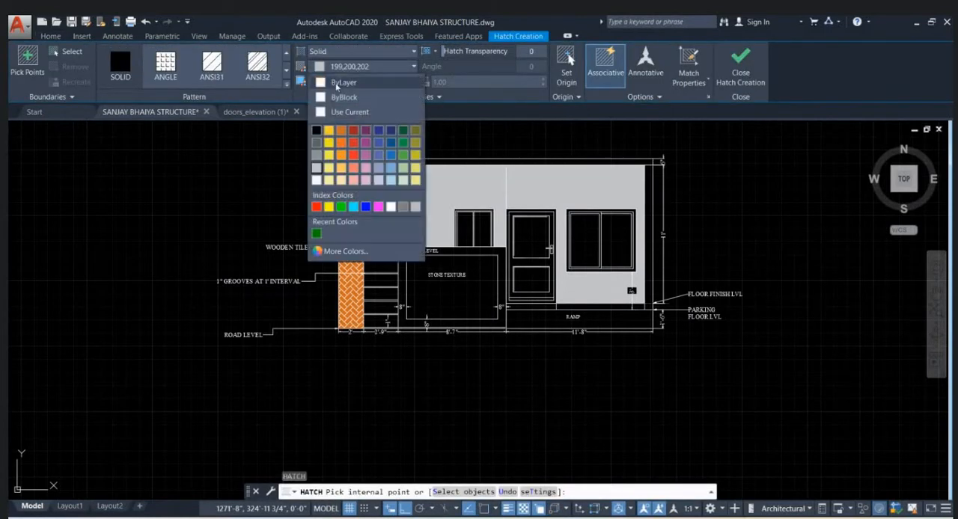
left_click(316, 142)
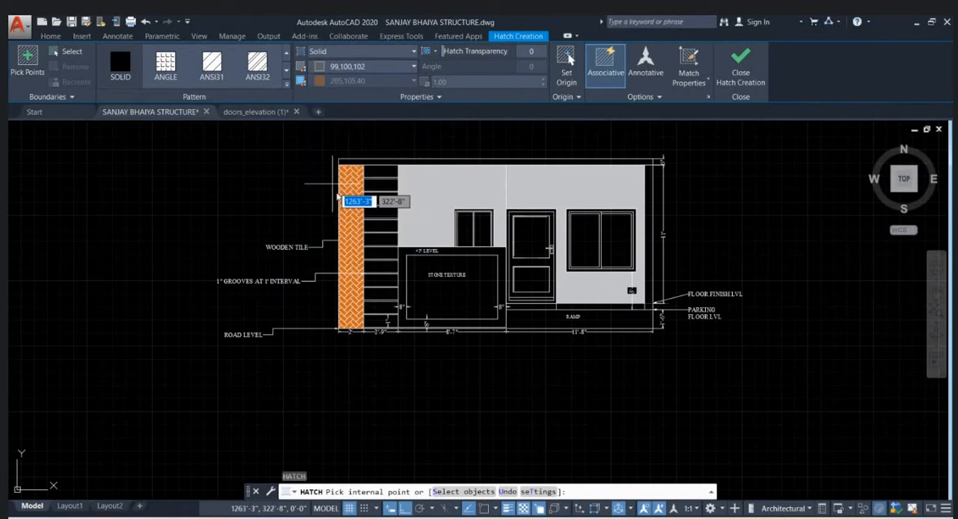
left_click(465, 258)
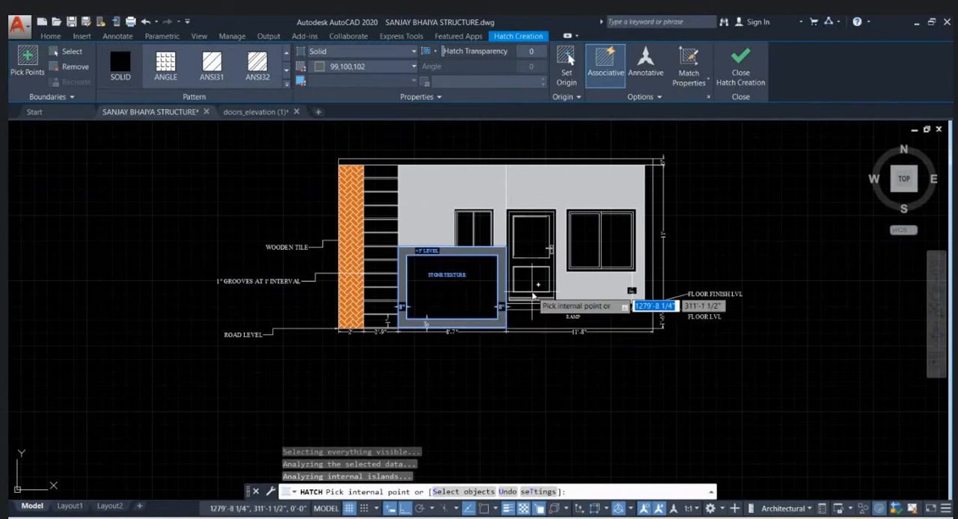
key("Return")
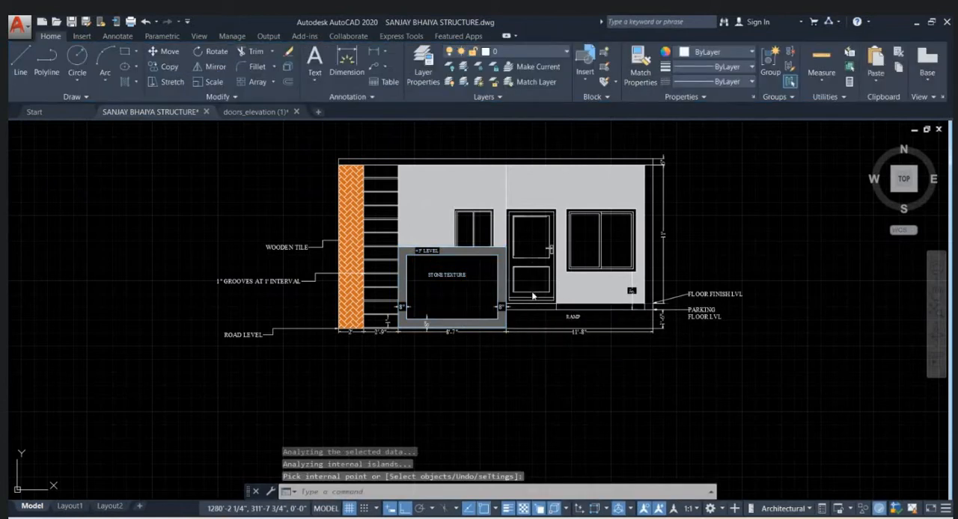
- Start a new hatch for the stone texture panel with its type set to Pattern
key("Return")
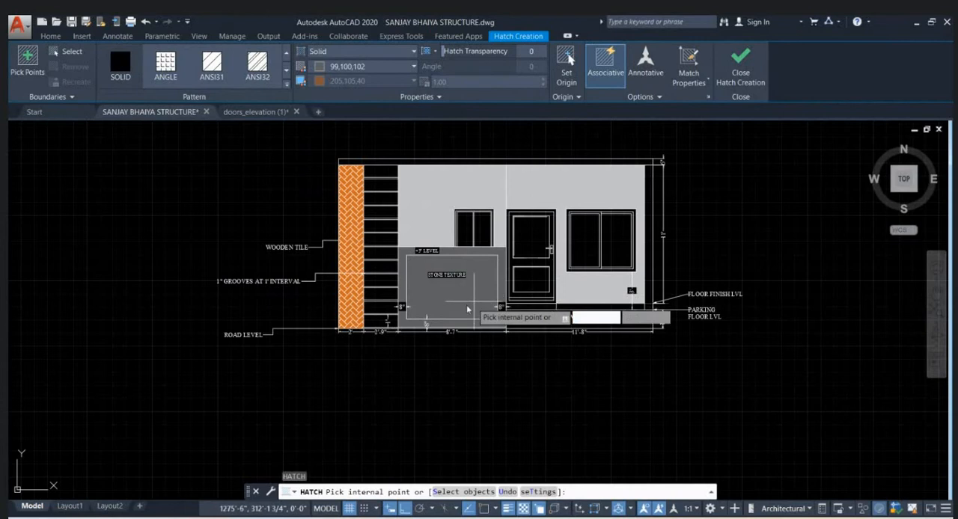
left_click(332, 51)
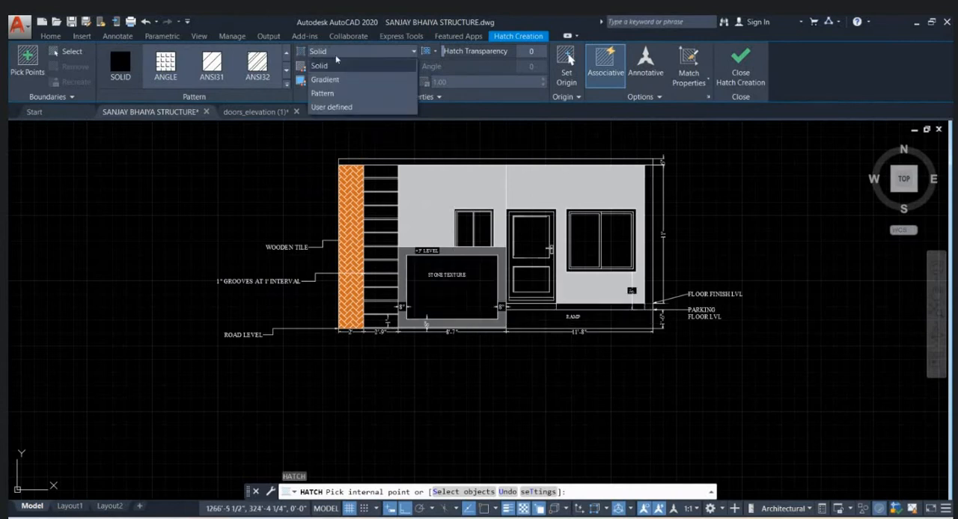
left_click(329, 93)
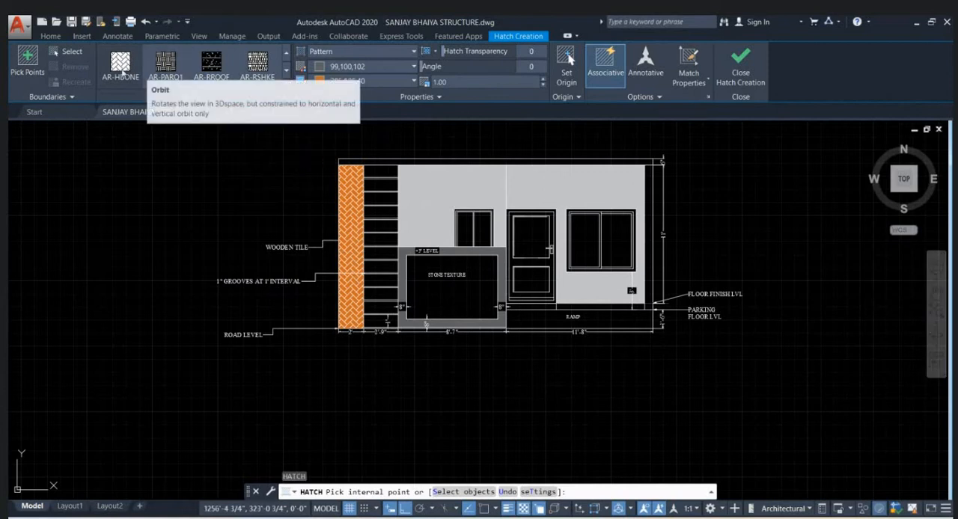
- Look through the available hatch patterns for one that suits the stone texture panel
scroll(187, 71, "down", 2)
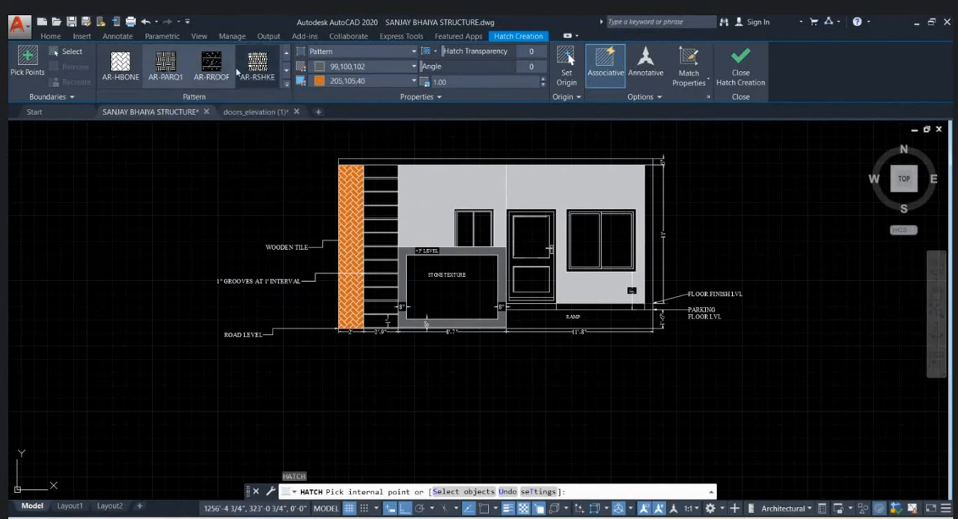
scroll(237, 71, "down", 1)
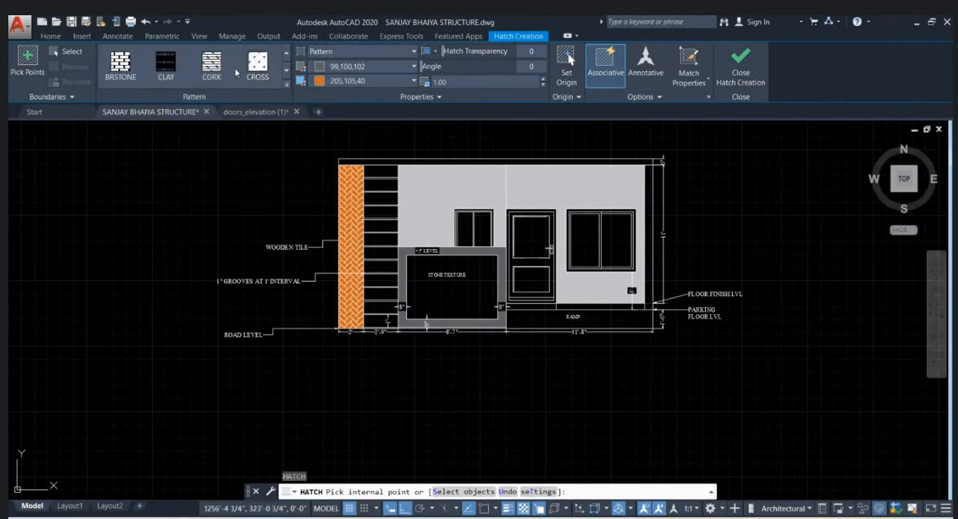
scroll(237, 73, "down", 1)
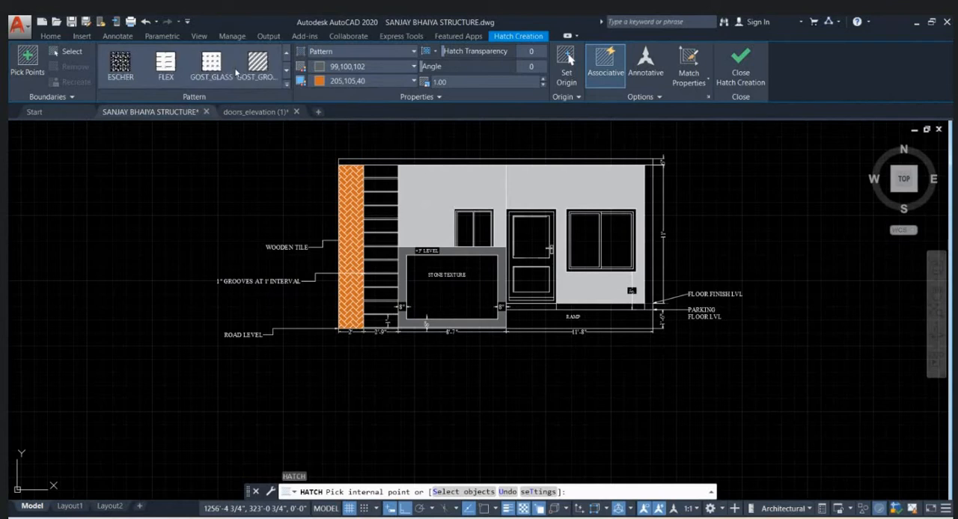
scroll(237, 73, "down", 2)
scroll(237, 72, "down", 1)
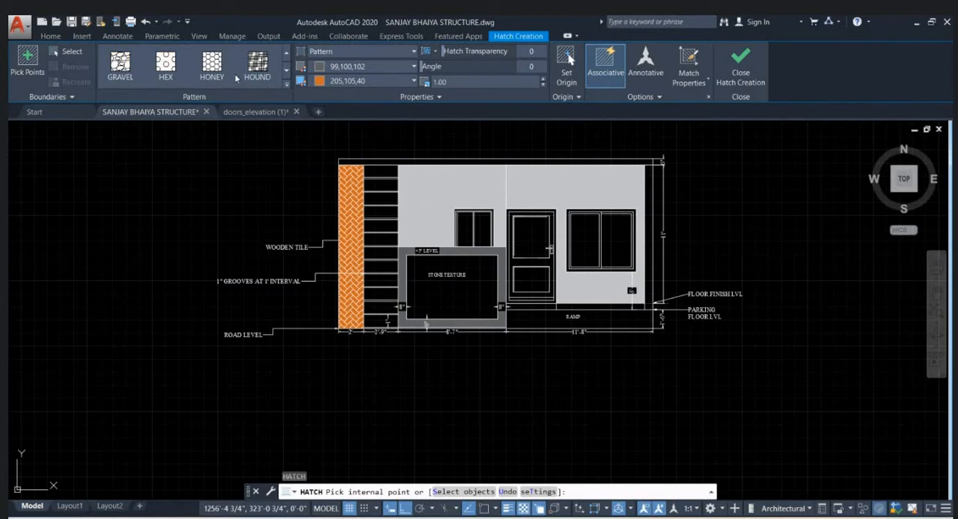
scroll(237, 78, "down", 1)
scroll(237, 78, "down", 1)
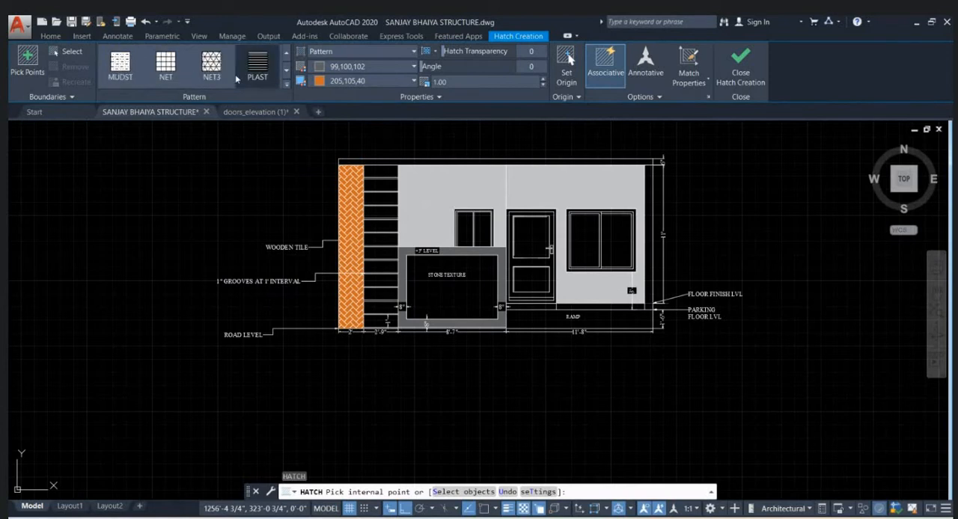
scroll(237, 78, "down", 1)
scroll(235, 78, "down", 1)
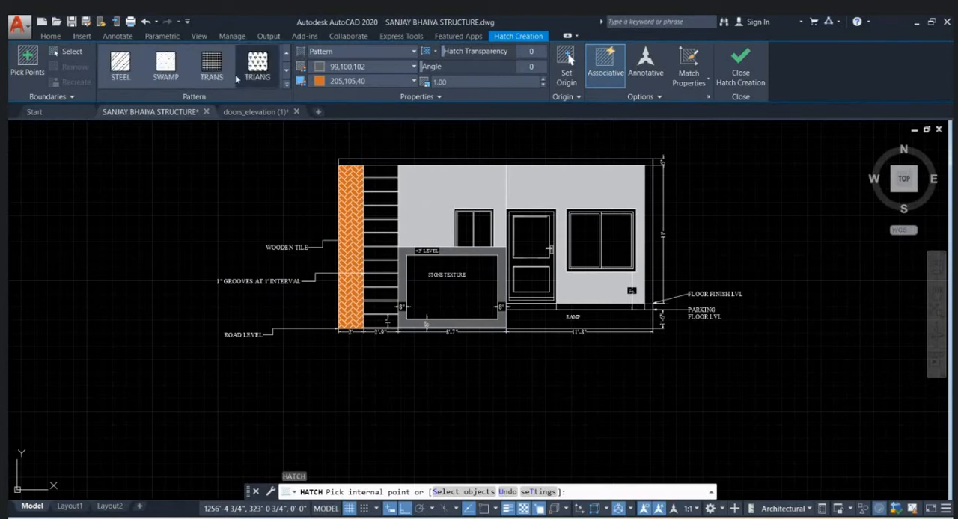
scroll(236, 78, "down", 3)
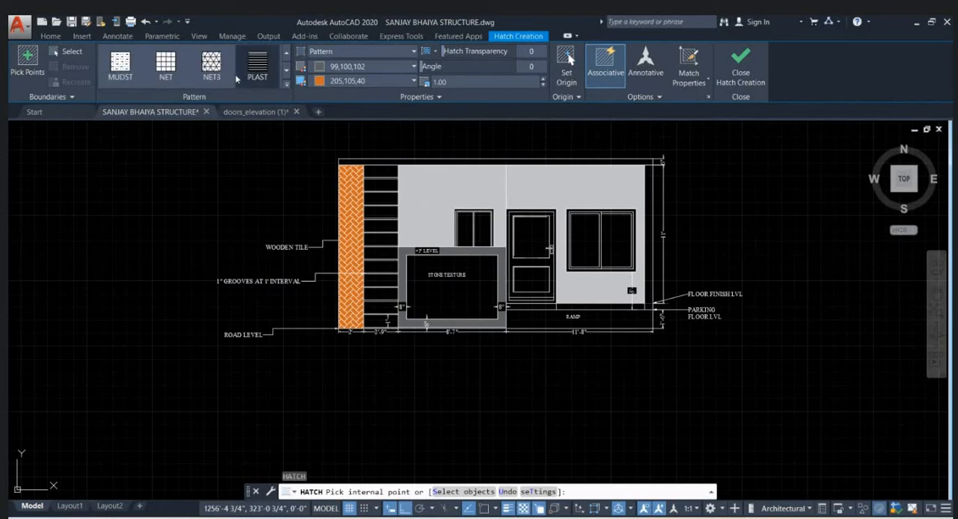
scroll(236, 78, "down", 4)
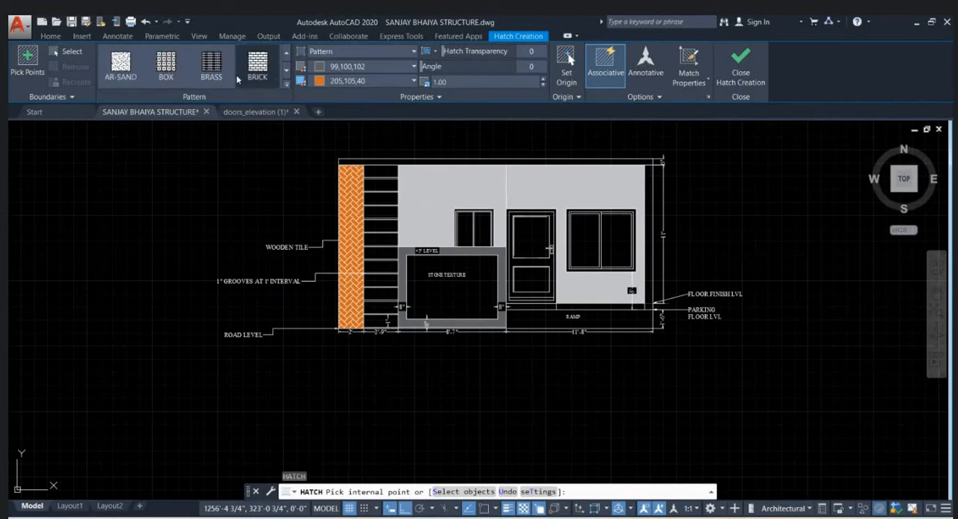
scroll(237, 78, "up", 1)
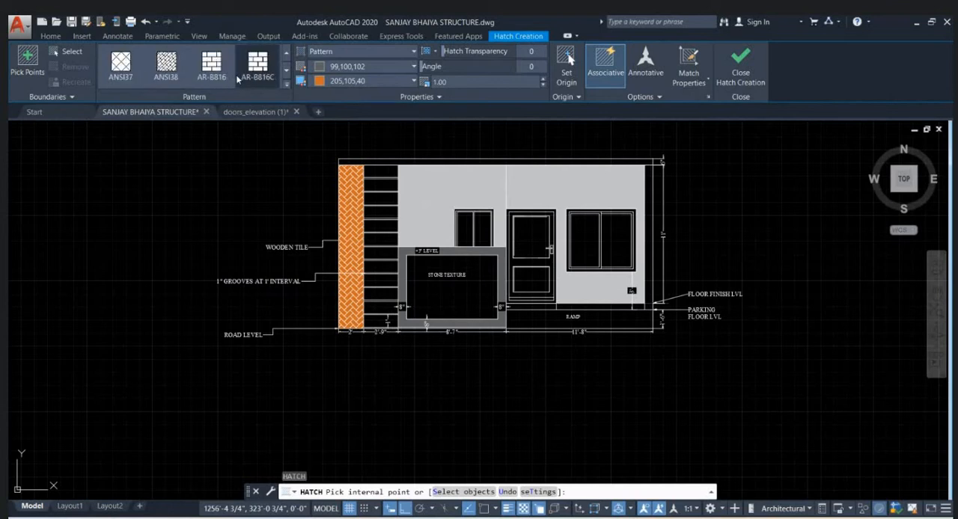
scroll(238, 80, "up", 2)
scroll(228, 80, "down", 5)
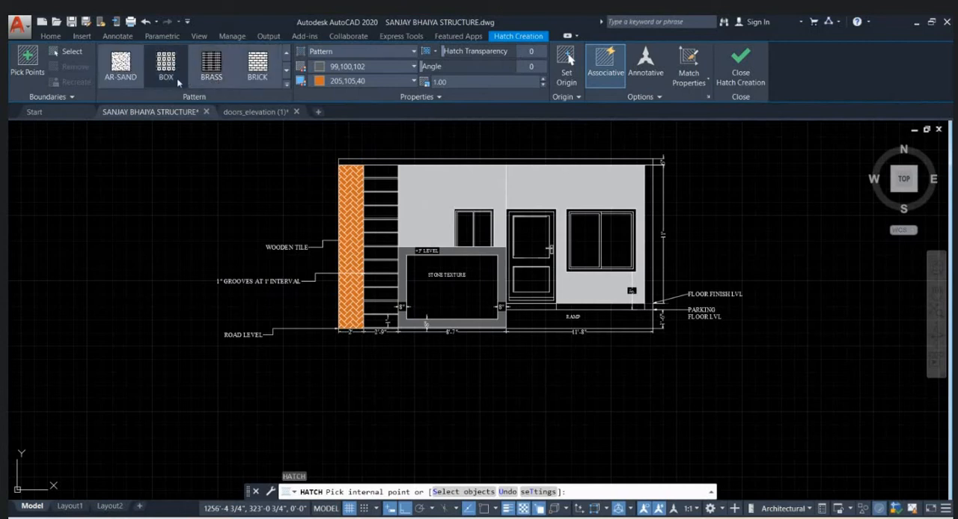
scroll(140, 83, "up", 1)
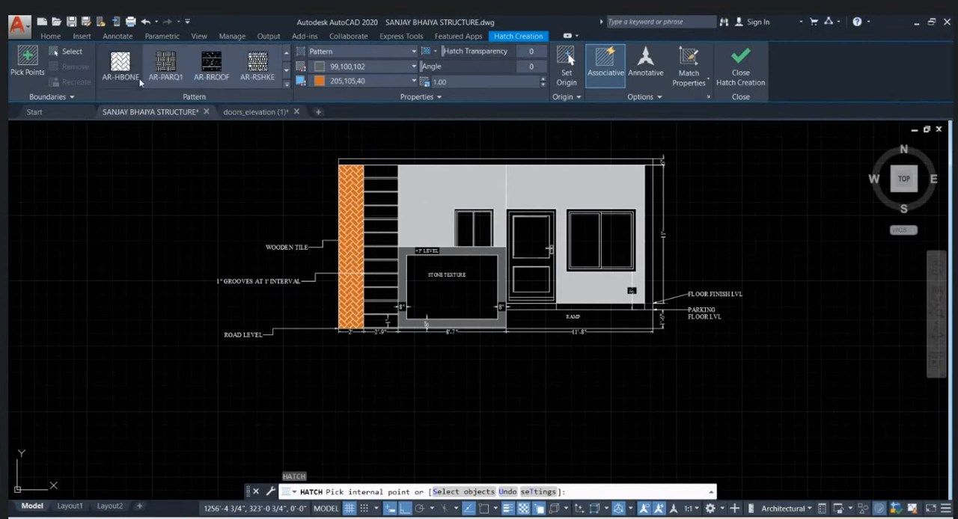
- Hatch the inside of the stone texture panel with the AR-HBONE pattern in colour 99,100,102 on background 205,105,40
left_click(477, 283)
scroll(482, 303, "up", 2)
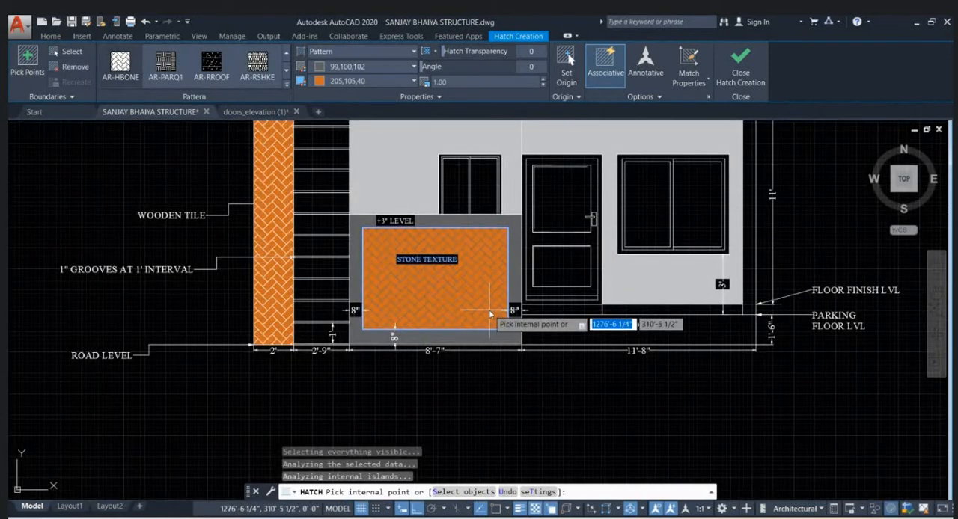
scroll(488, 308, "down", 2)
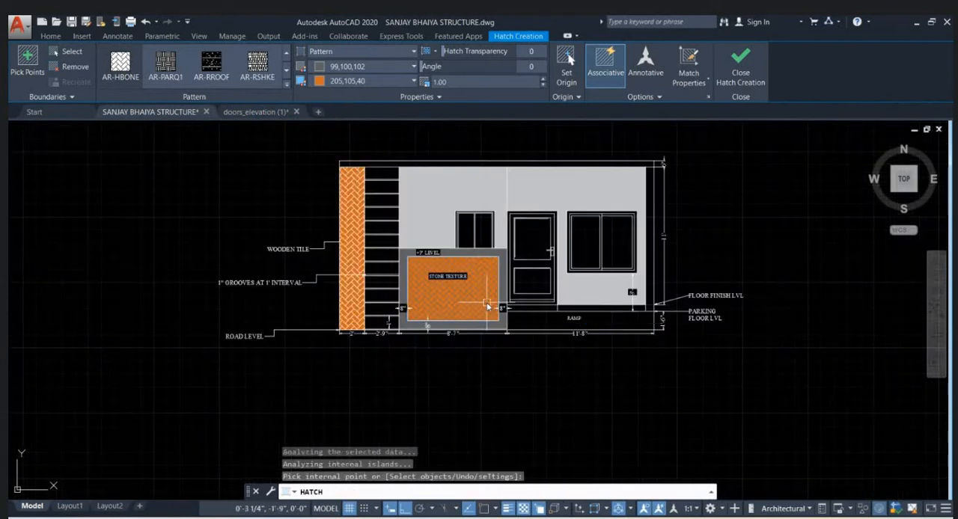
key("Return")
key("Return")
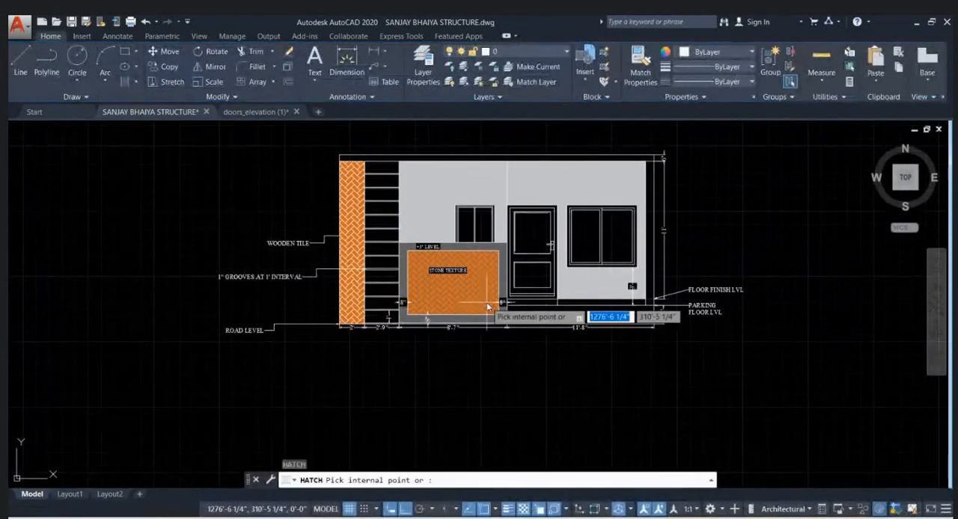
- Fill the upper strips of the grooved wall section with a solid hatch in colour 147,149,152
left_click(342, 68)
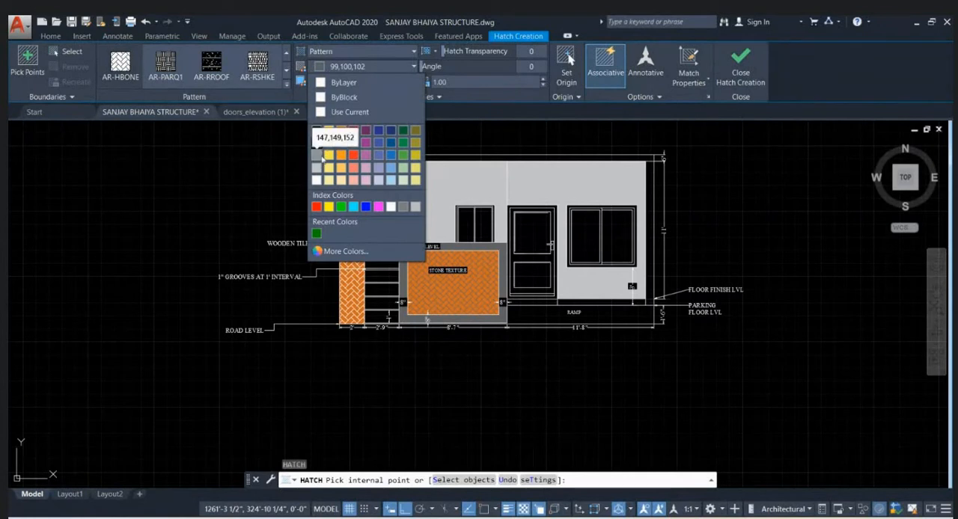
left_click(319, 160)
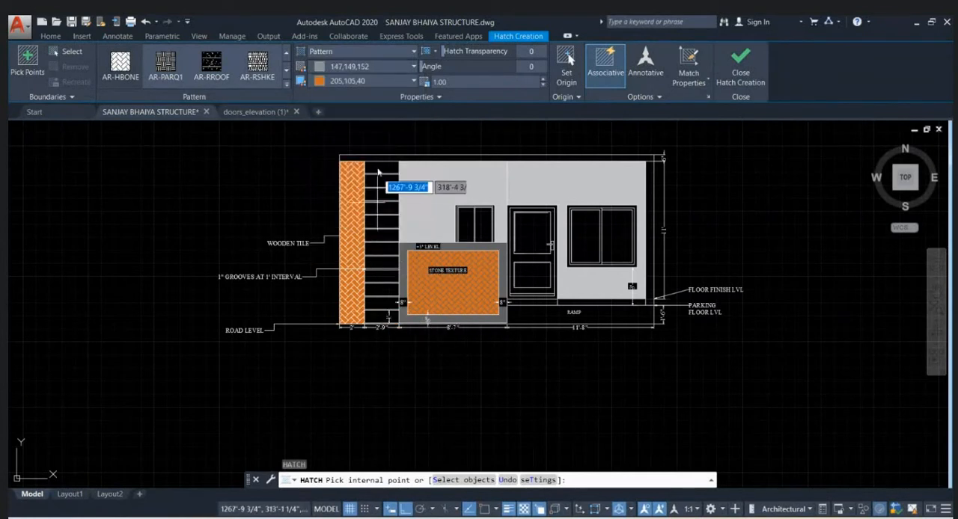
left_click(348, 50)
left_click(329, 65)
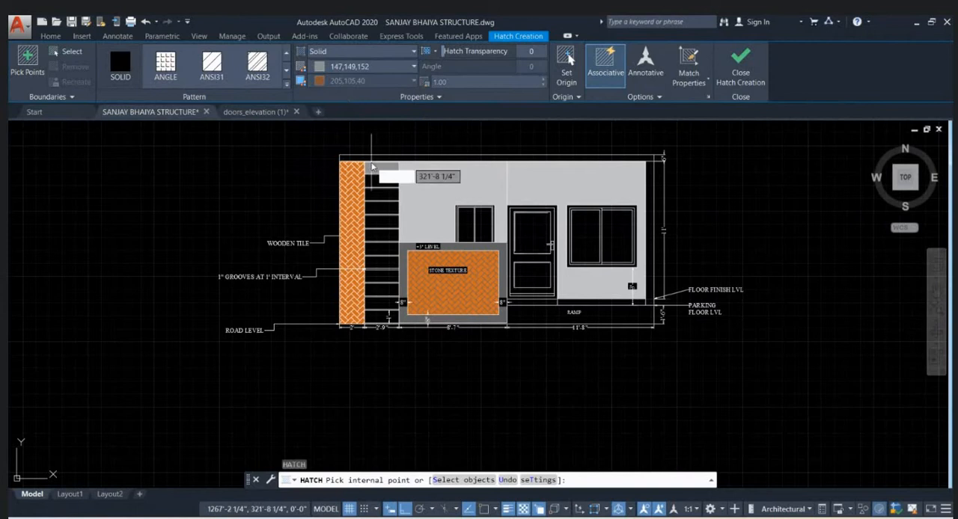
left_click(378, 168)
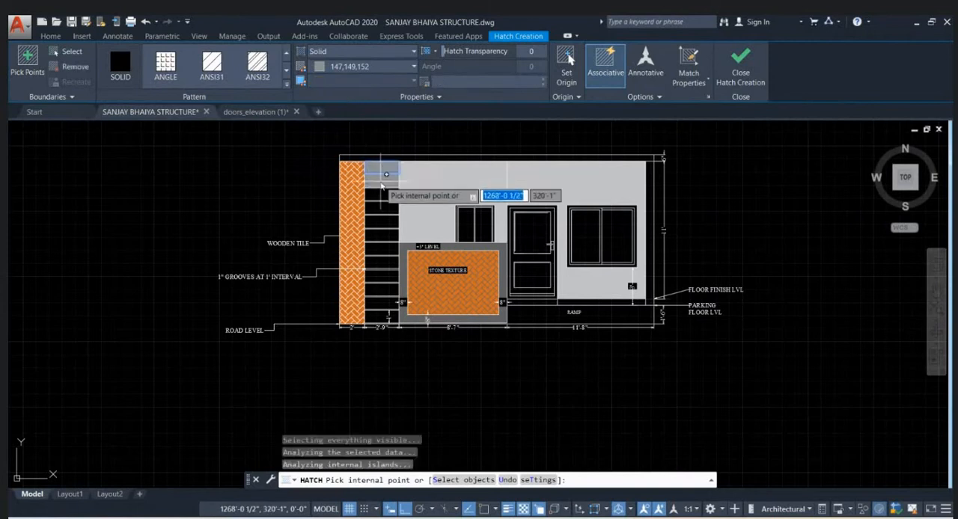
left_click(383, 196)
left_click(386, 210)
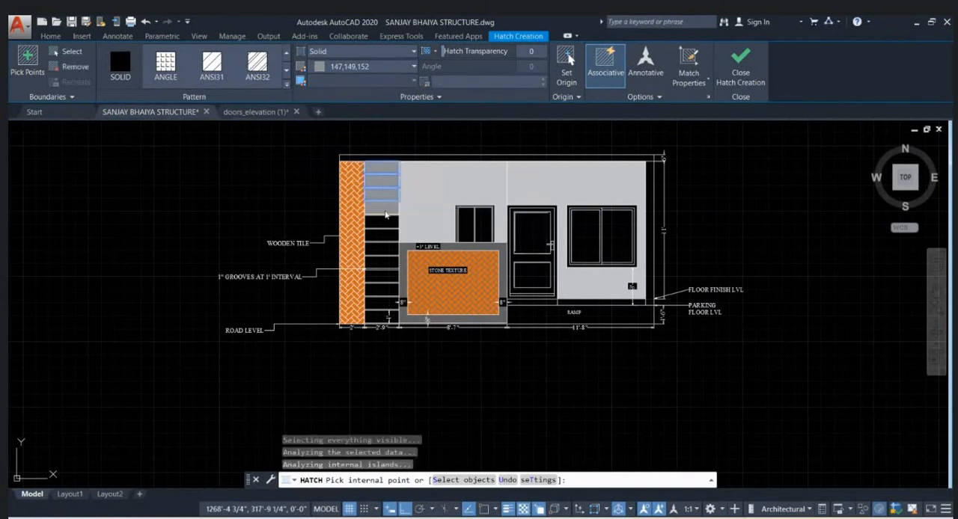
scroll(389, 228, "up", 8)
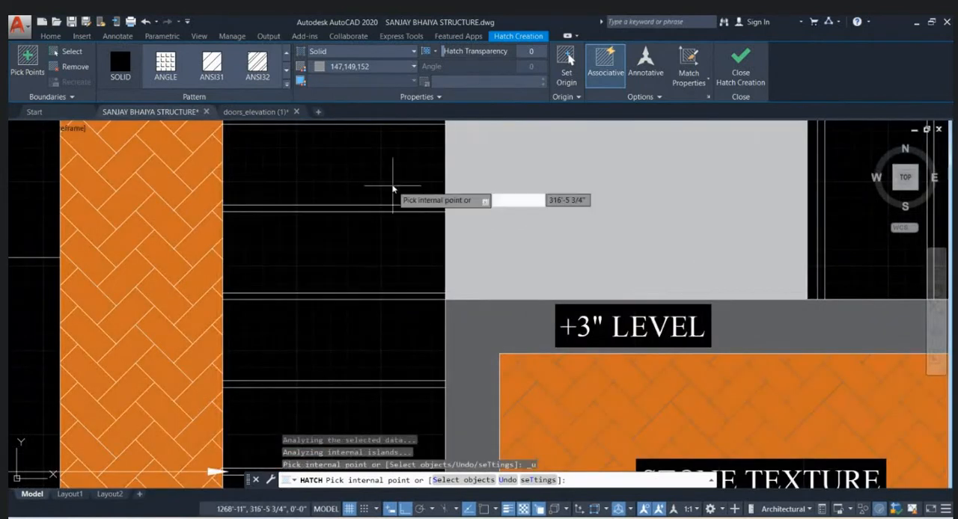
scroll(389, 247, "down", 5)
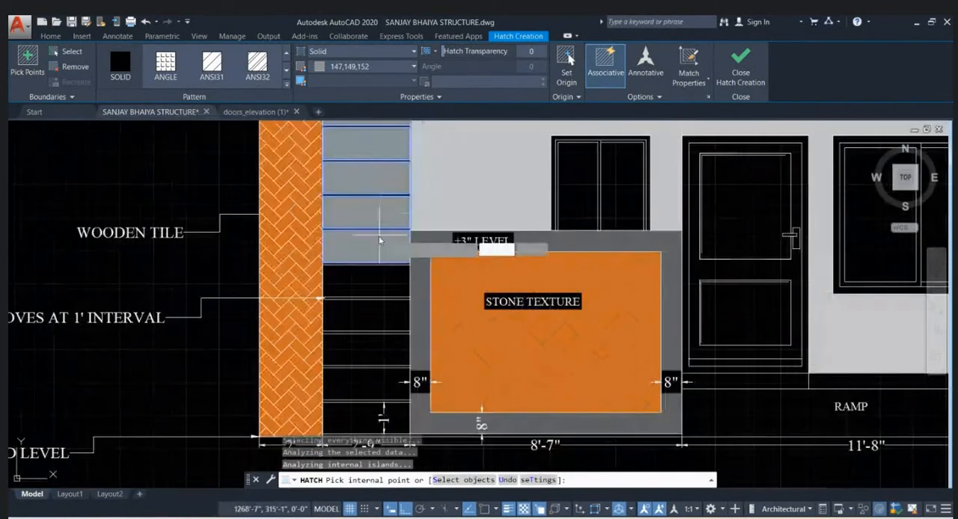
- Extend the same solid hatch to the remaining lower strips of the grooved section, down to road level
left_click(373, 279)
left_click(368, 316)
left_click(370, 351)
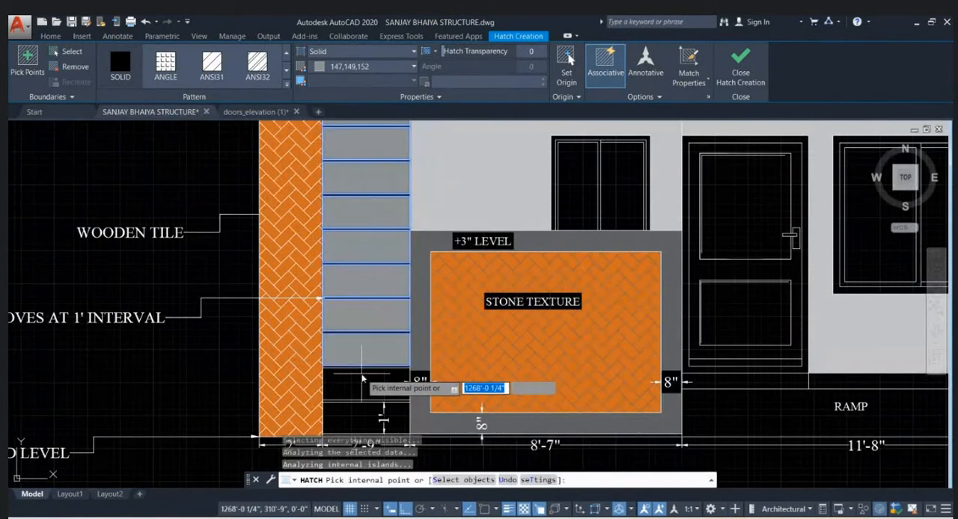
left_click(360, 382)
middle_click_drag(364, 381, 379, 248)
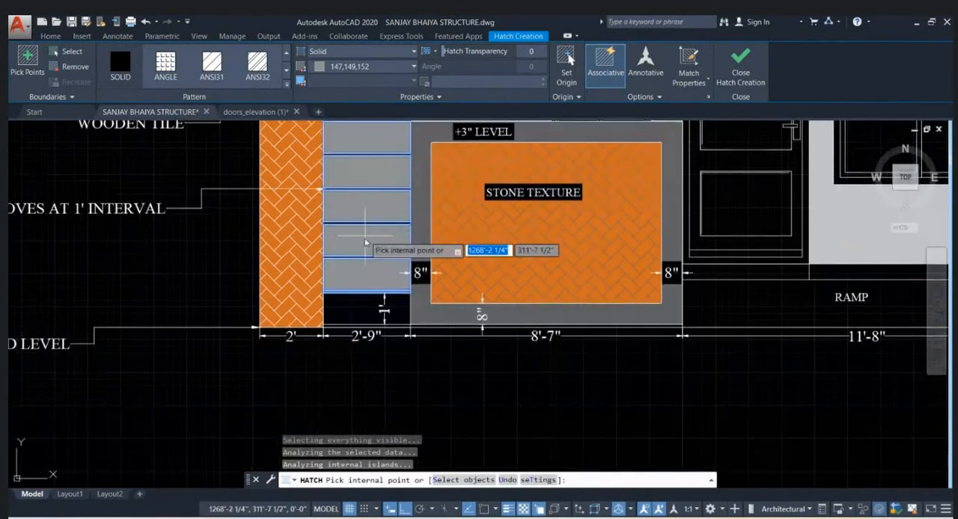
left_click(357, 307)
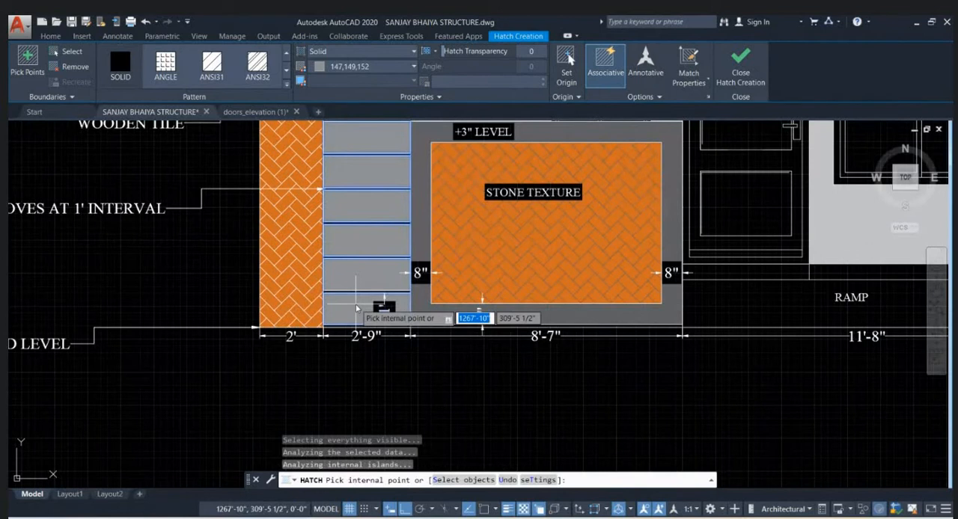
scroll(357, 308, "down", 4)
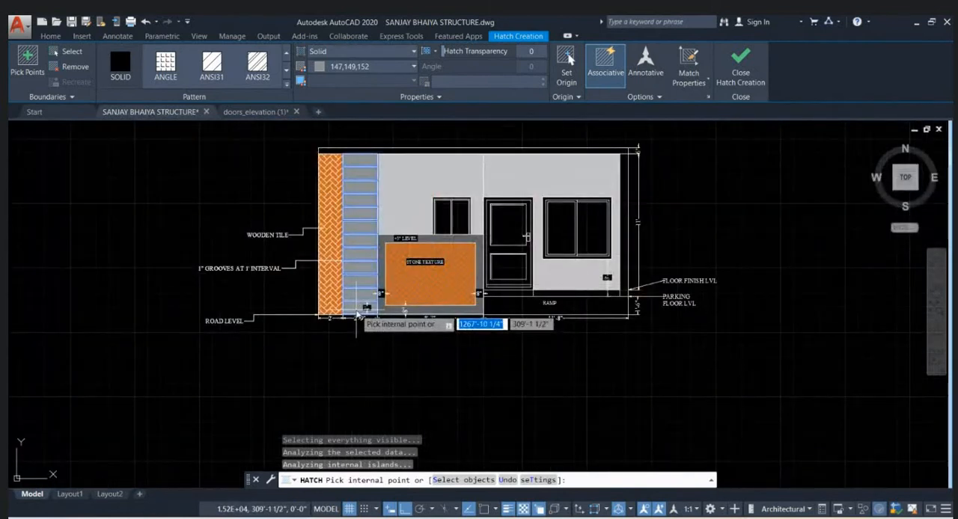
key("Return")
- Try hatching the ramp with the AR-HBONE pattern in colour 147,149,152 on background 199,200,202
middle_click_drag(585, 307, 576, 327)
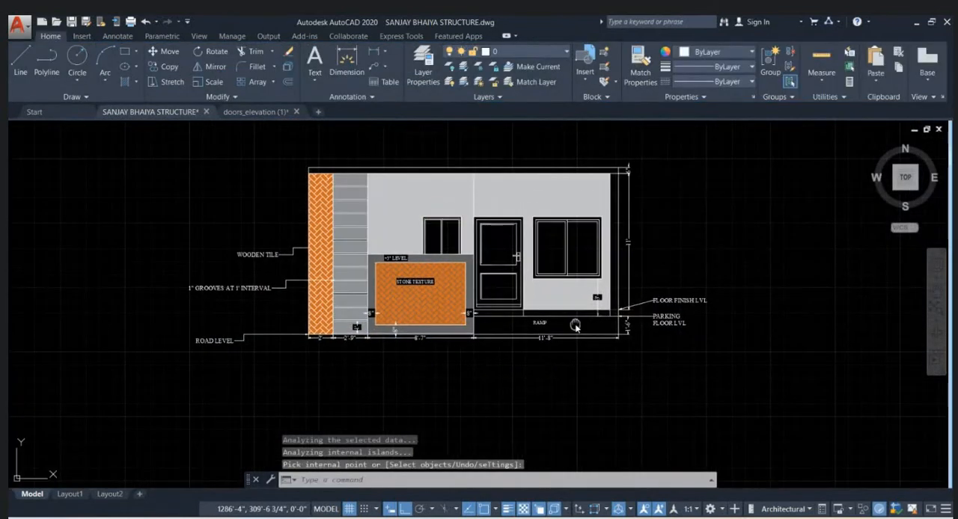
scroll(608, 327, "up", 2)
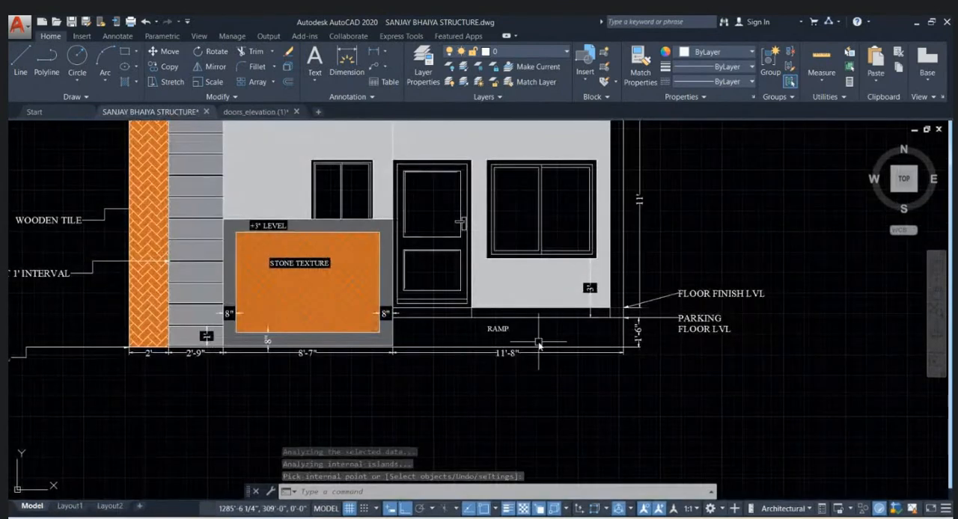
type("H")
key("Return")
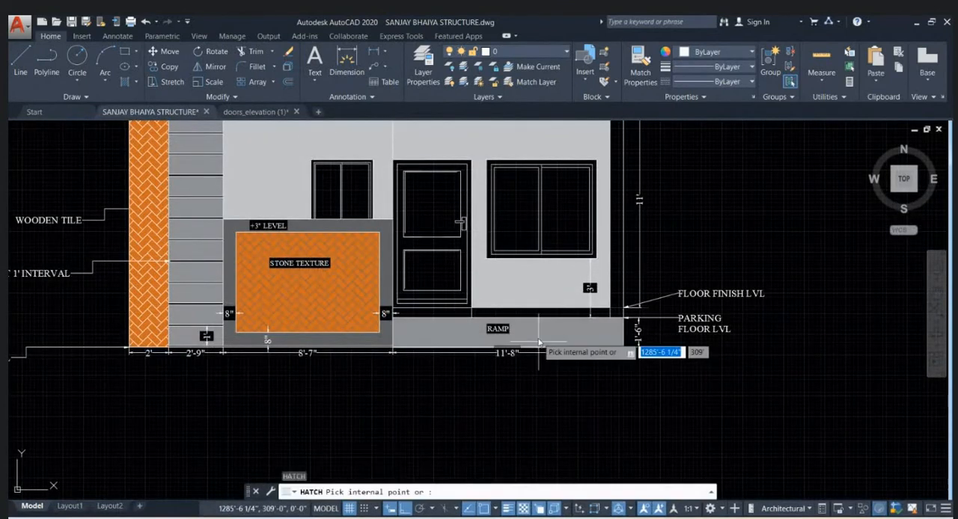
left_click(539, 342)
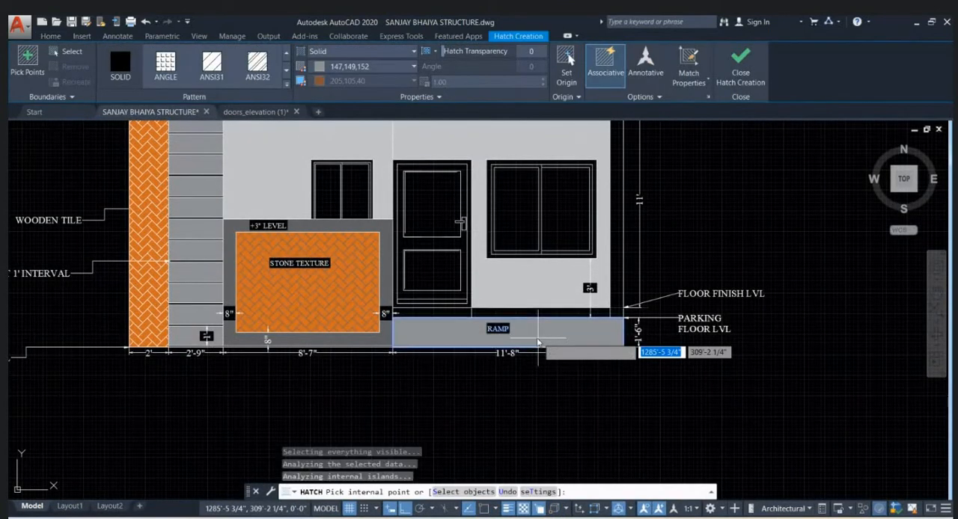
left_click(326, 50)
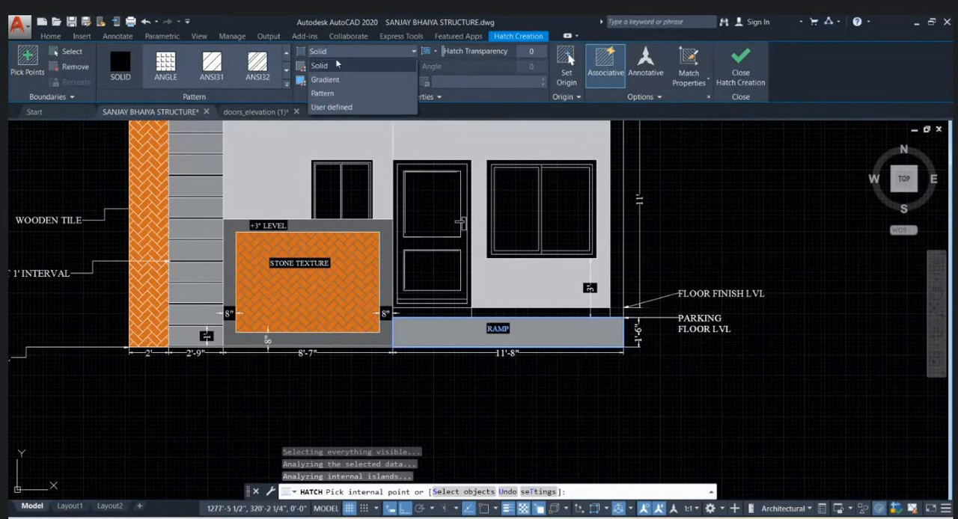
left_click(338, 89)
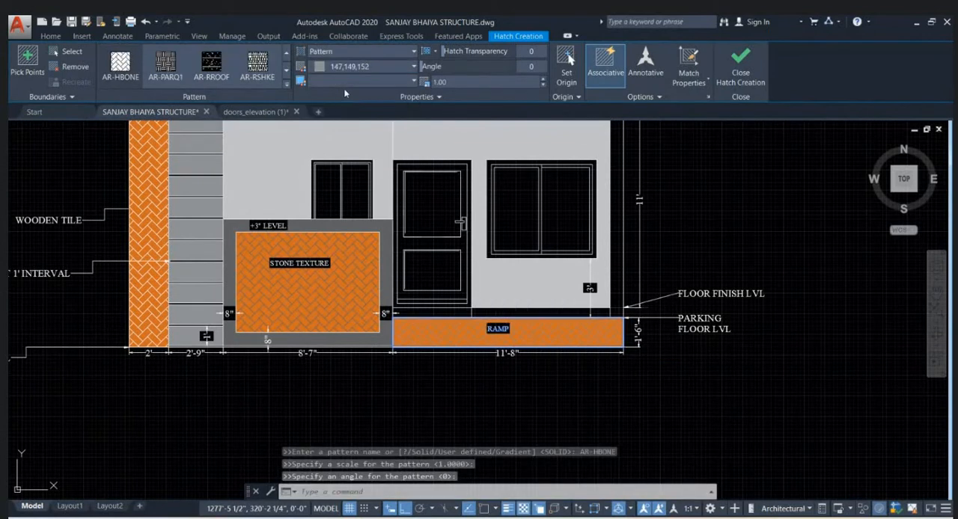
left_click(355, 68)
right_click(571, 327)
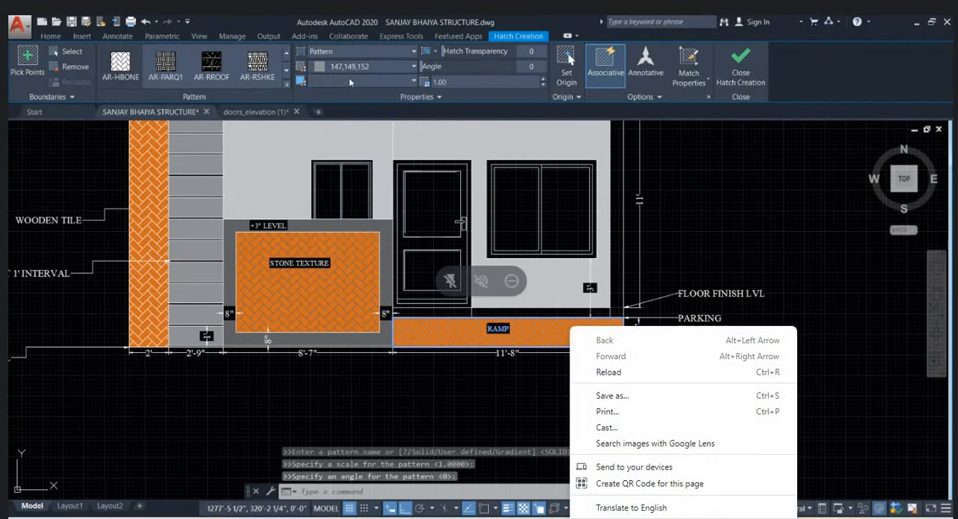
left_click(349, 79)
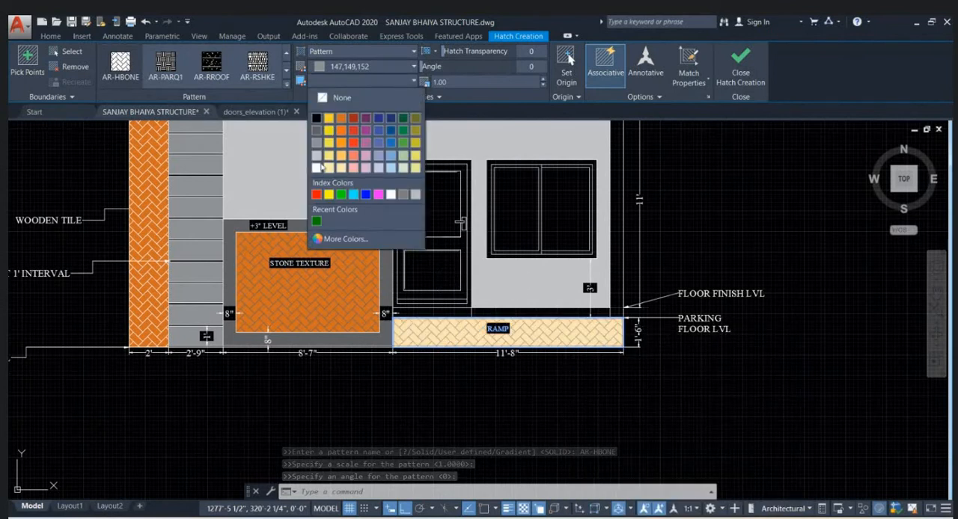
left_click(320, 157)
- Try the AR-PARQ1, BOX and CLAY patterns on the ramp hatch, and undo the ramp hatch
left_click(165, 64)
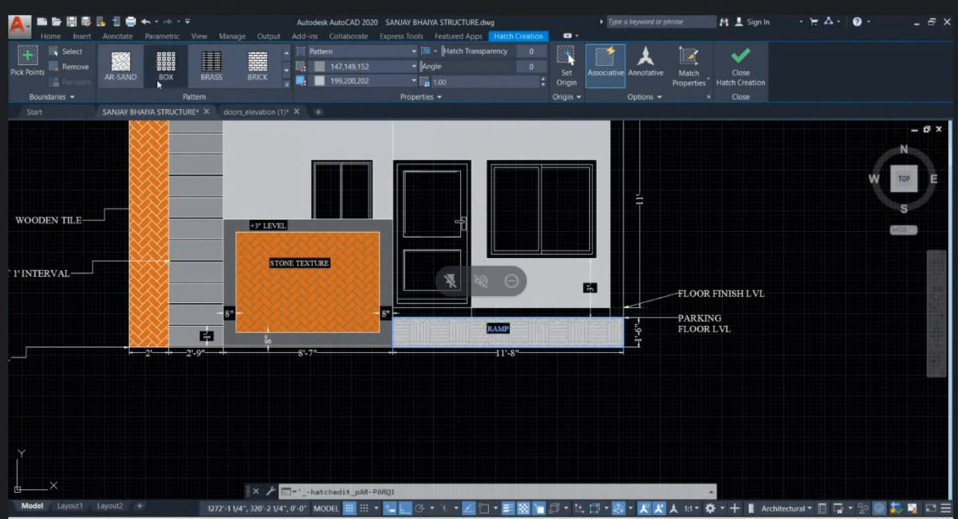
left_click(157, 84)
left_click(157, 85)
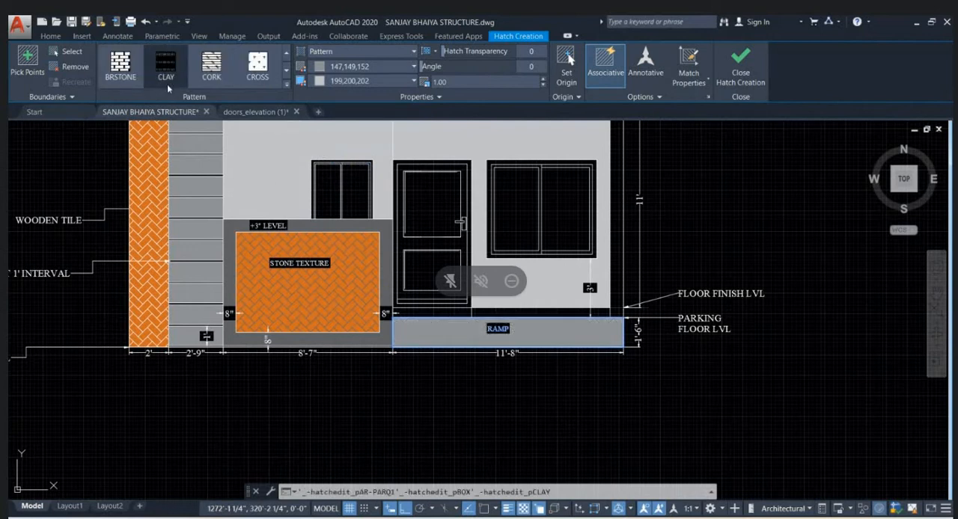
scroll(632, 350, "up", 2)
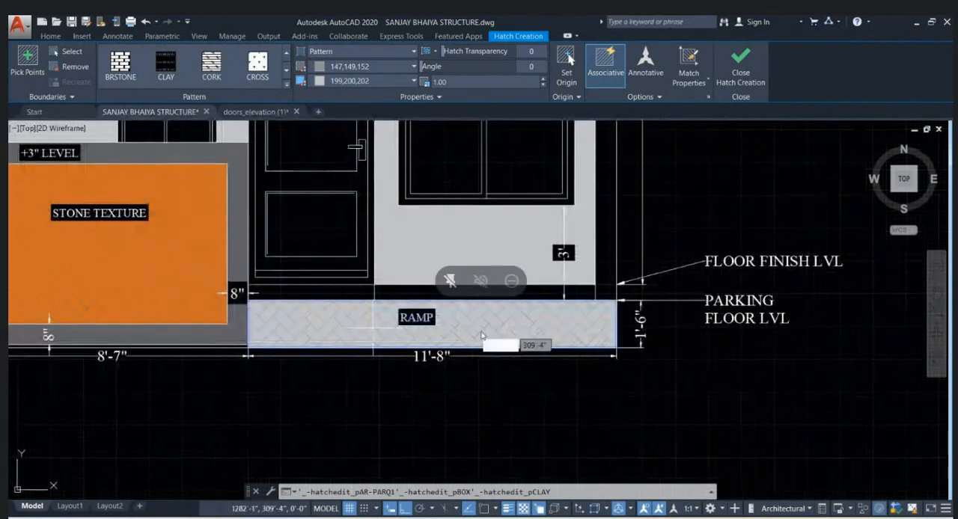
scroll(545, 353, "down", 2)
key("Escape")
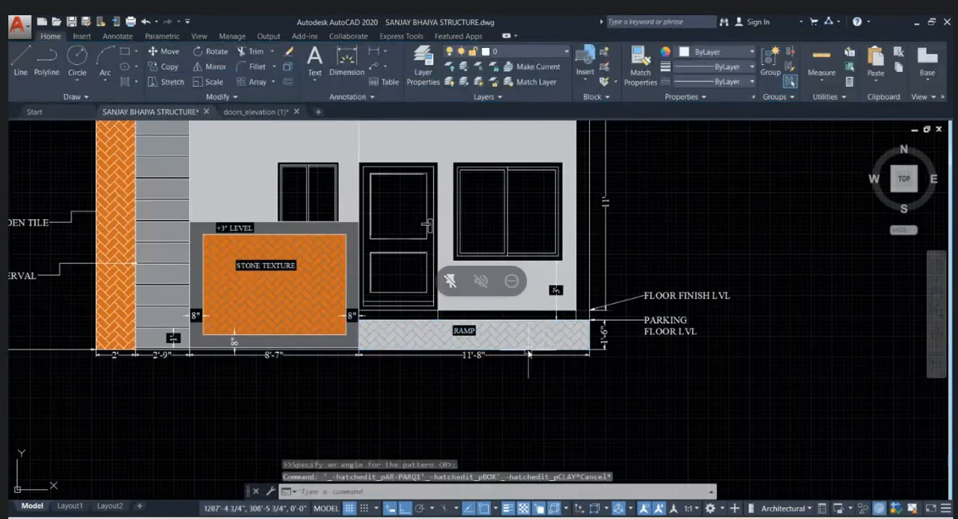
key("ctrl+z")
- Move the RAMP label slightly to the right within the ramp area
scroll(529, 354, "up", 3)
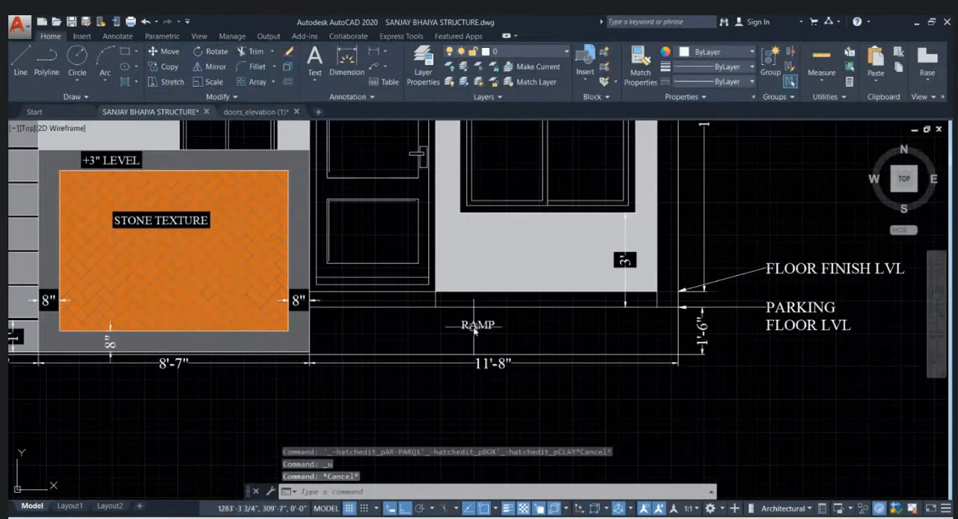
left_click(473, 330)
type("m")
key("space")
left_click(524, 335)
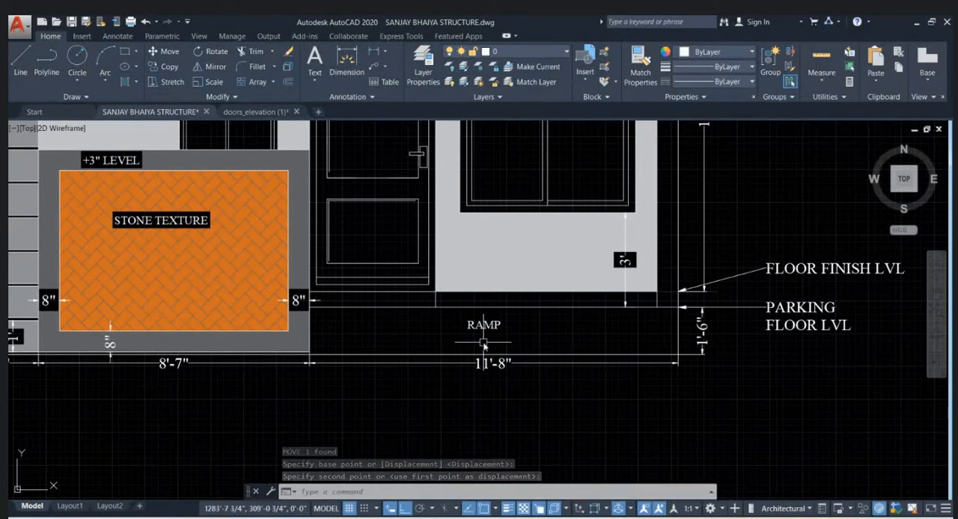
- Select the horizontal line along the ramp's top edge
left_click(470, 310)
left_click(469, 307)
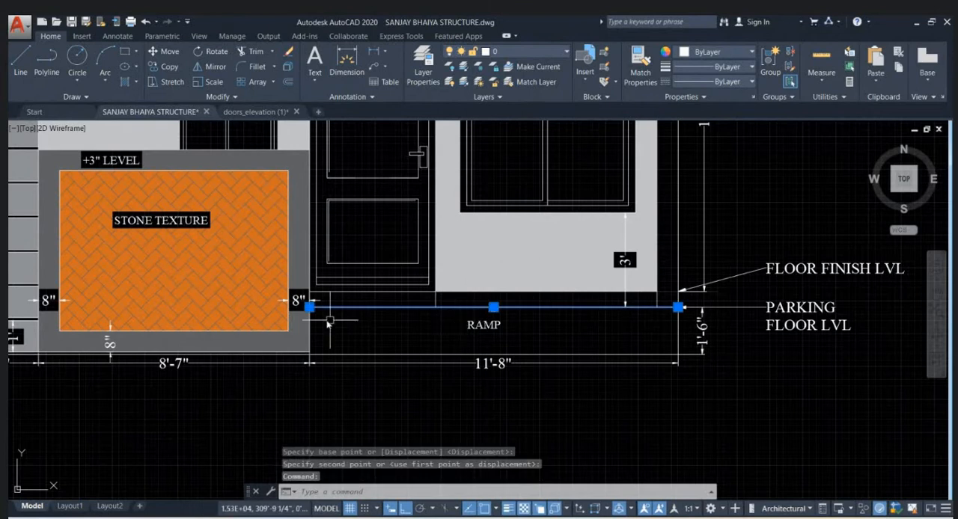
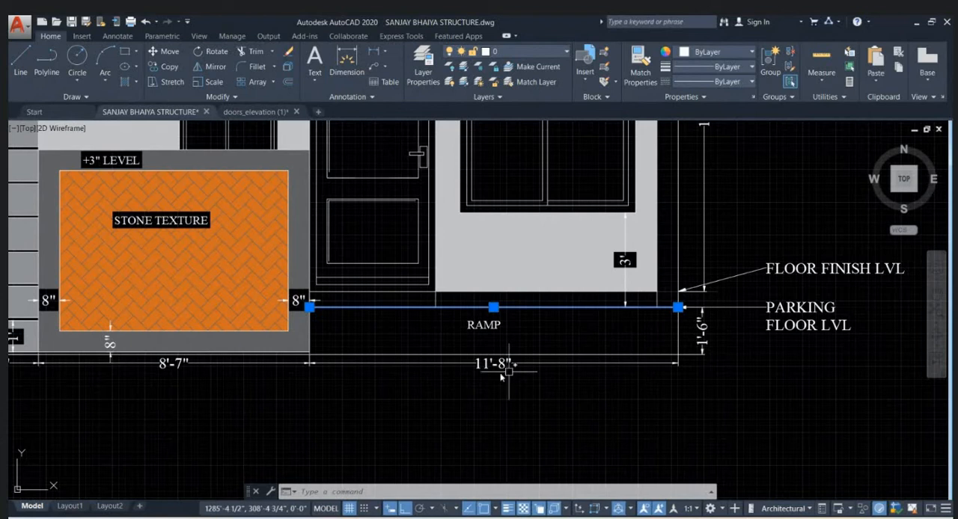
- Offset the vertical lines at both ends of the ramp inward by 4'
key("Escape")
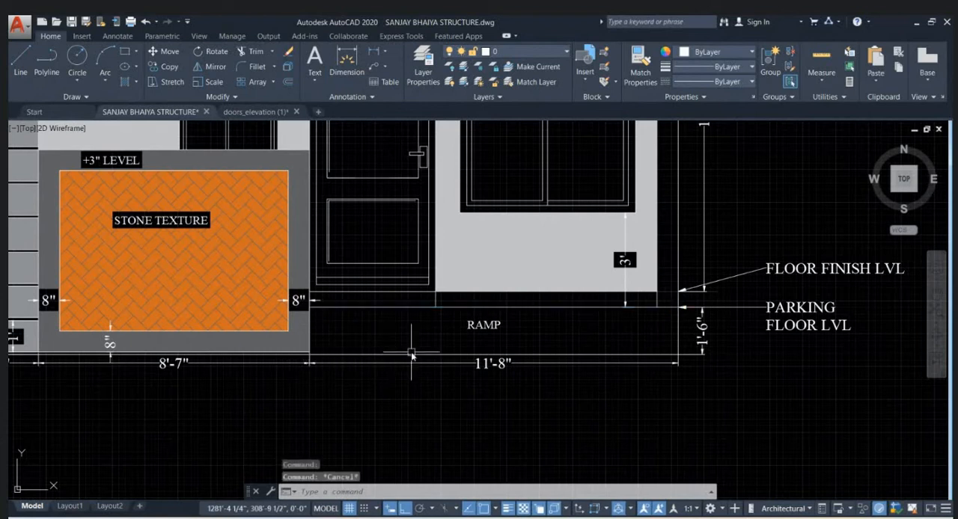
left_click(313, 339)
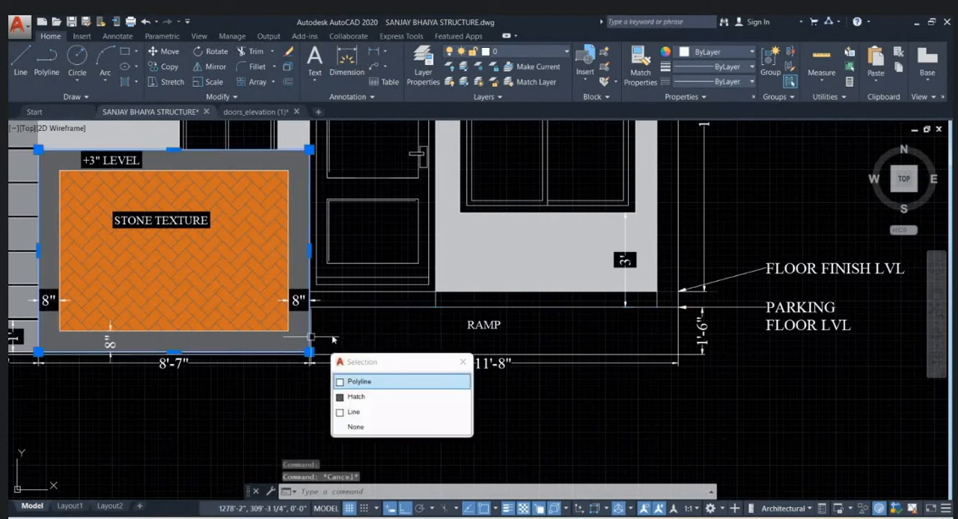
left_click(390, 412)
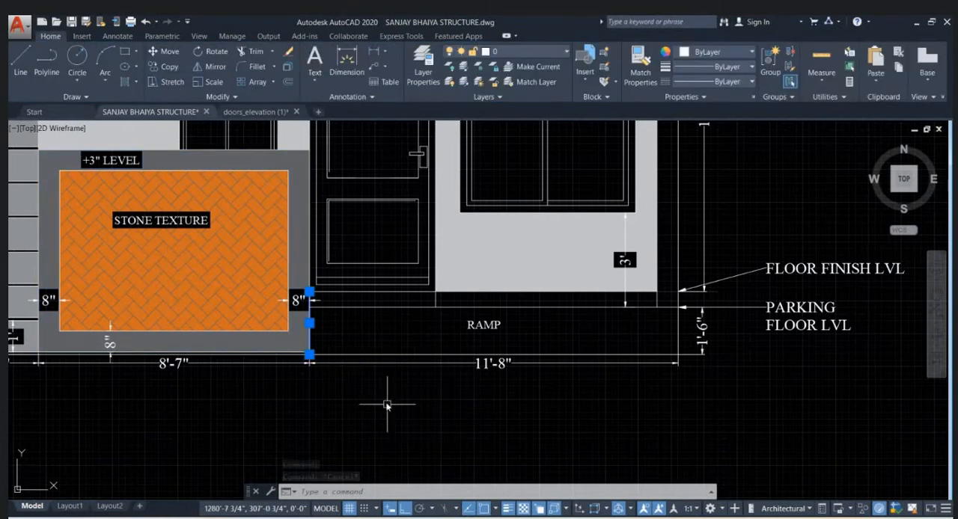
key("Return")
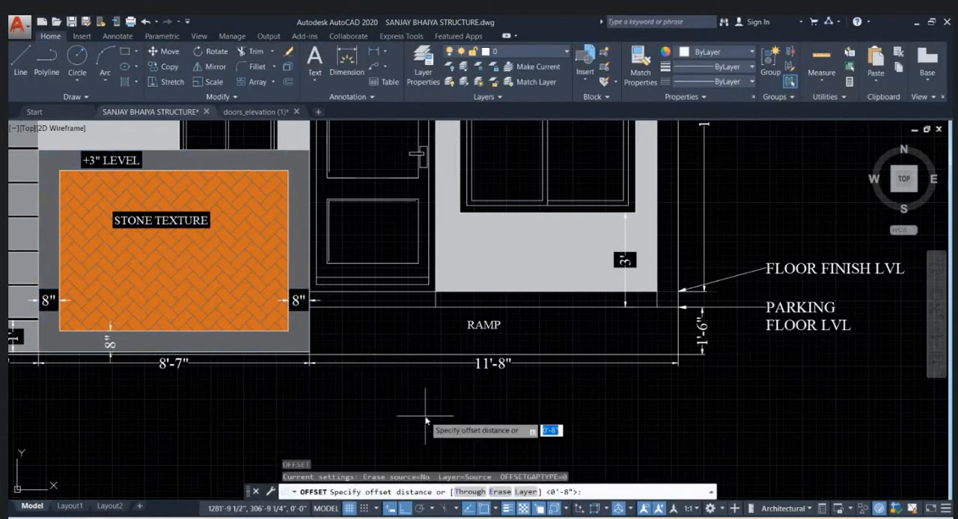
key("Return")
left_click(465, 387)
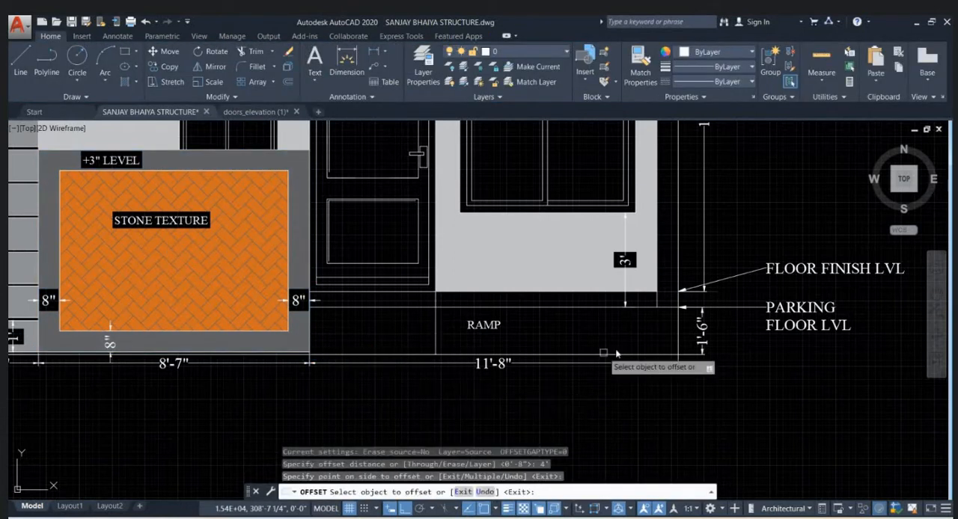
left_click(678, 333)
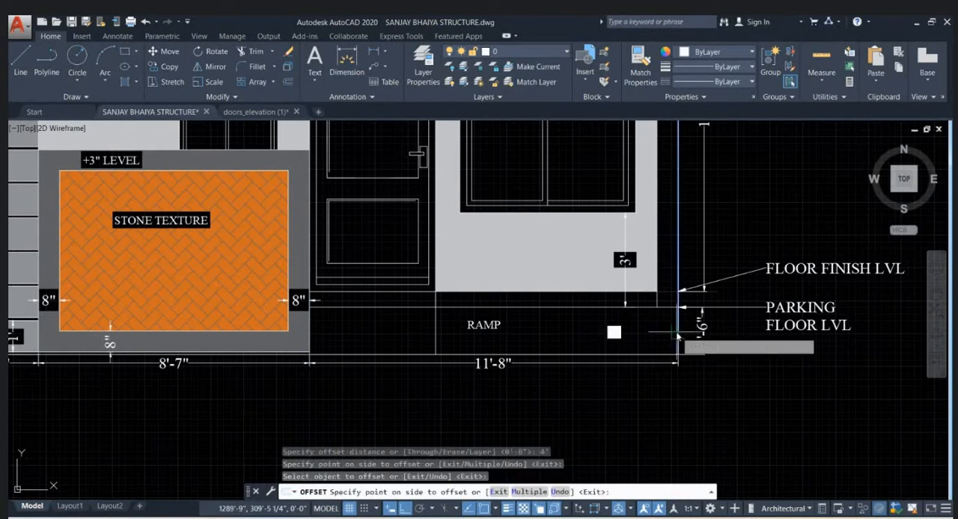
left_click(613, 348)
key("Escape")
key("Escape")
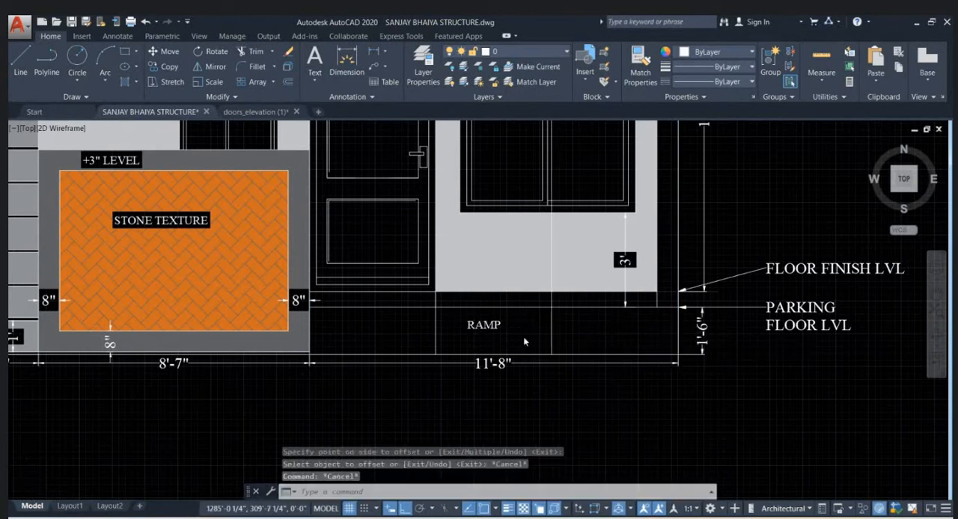
- Trim the two offset vertical lines at the ramp's top edge to separate their upper portions
scroll(524, 342, "down", 2)
type("r")
key("Return")
key("Return")
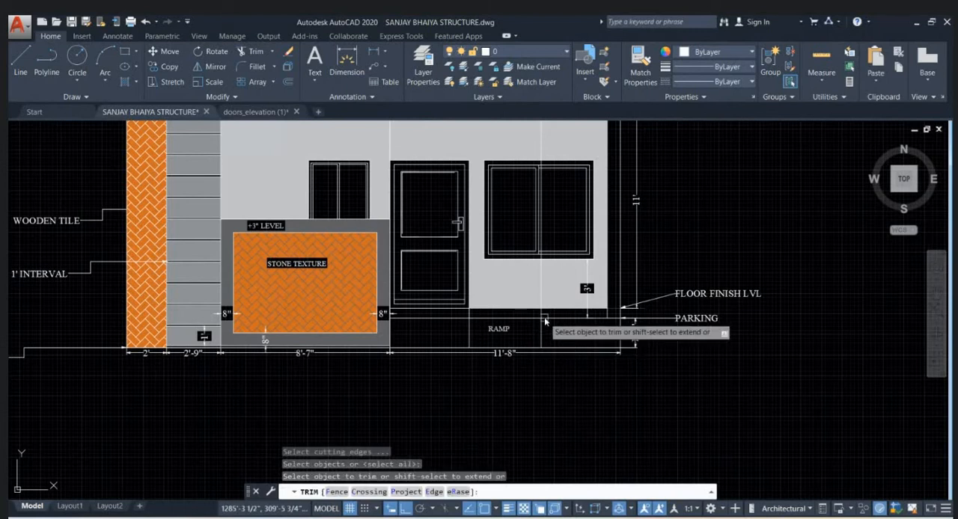
scroll(528, 337, "up", 2)
left_click(425, 310)
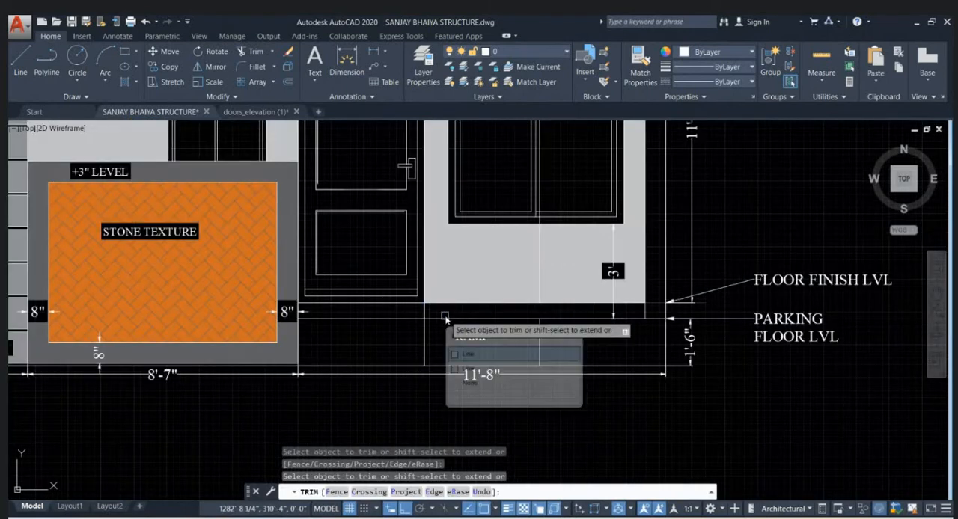
left_click(426, 315)
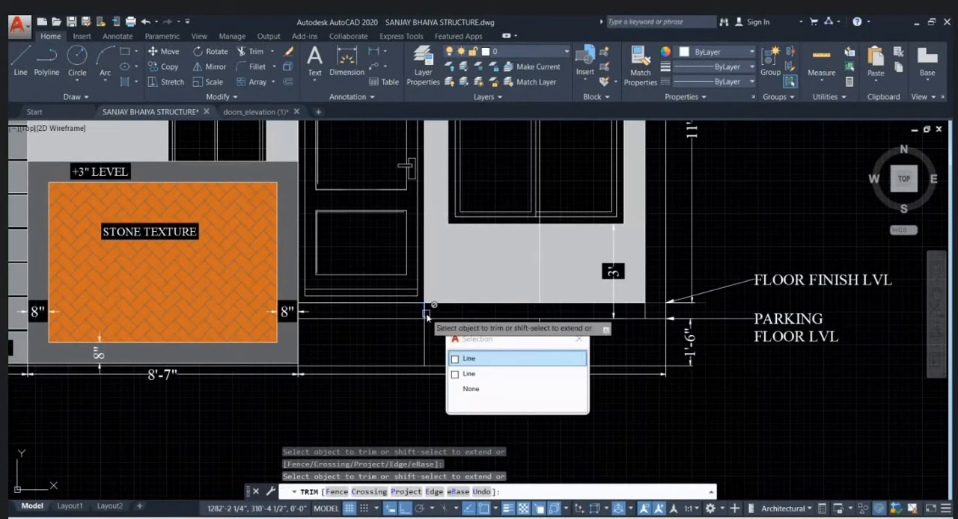
left_click(494, 360)
key("Escape")
key("Escape")
- Delete the leftover vertical line running through the large window and the wall below it
scroll(485, 341, "down", 2)
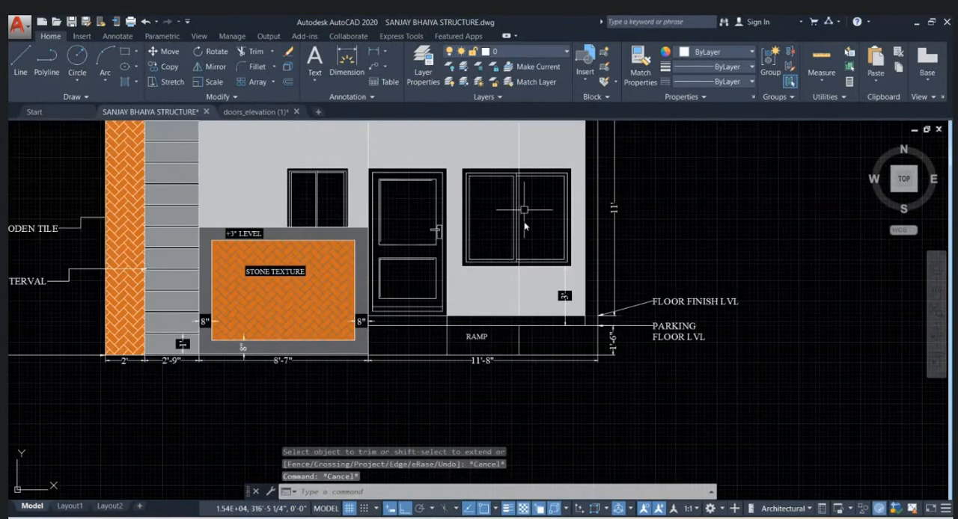
left_click(520, 290)
left_click(562, 332)
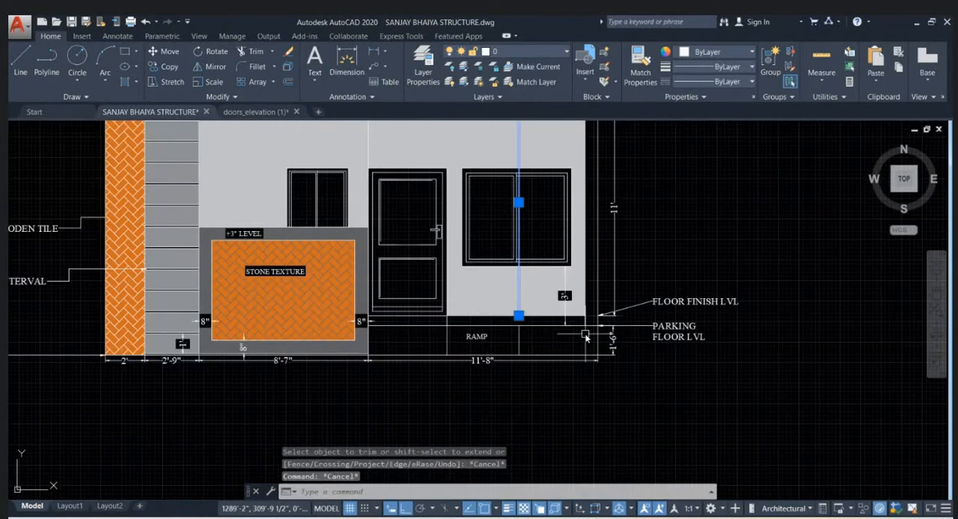
key("Delete")
- Draw two horizontal step lines between the ramp's inner vertical lines, rising 6" each from the ground line
scroll(506, 375, "up", 2)
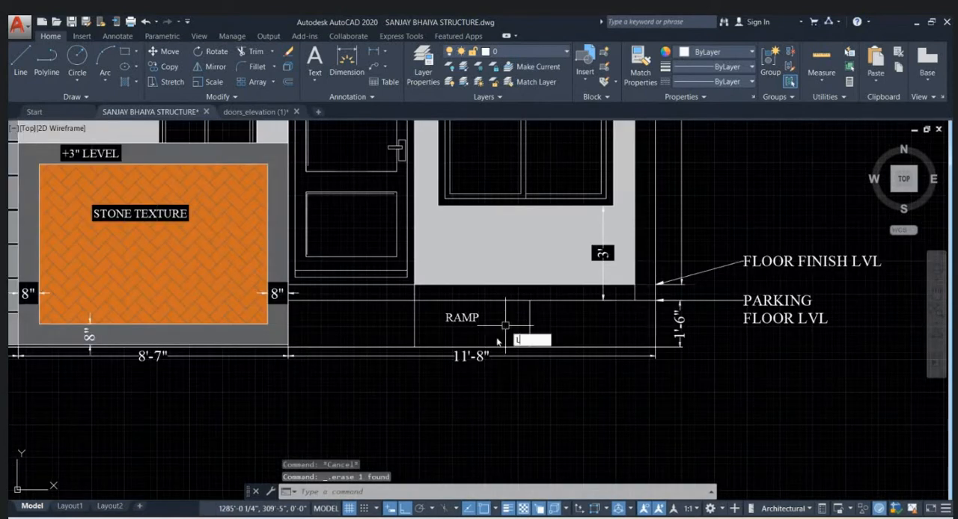
key("Return")
scroll(430, 343, "up", 2)
left_click(417, 353)
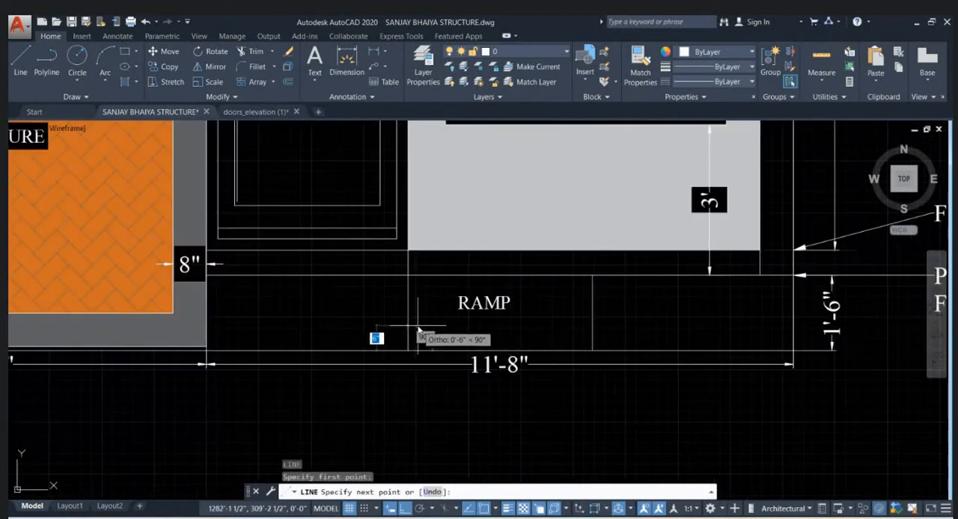
type("6")
key("Return")
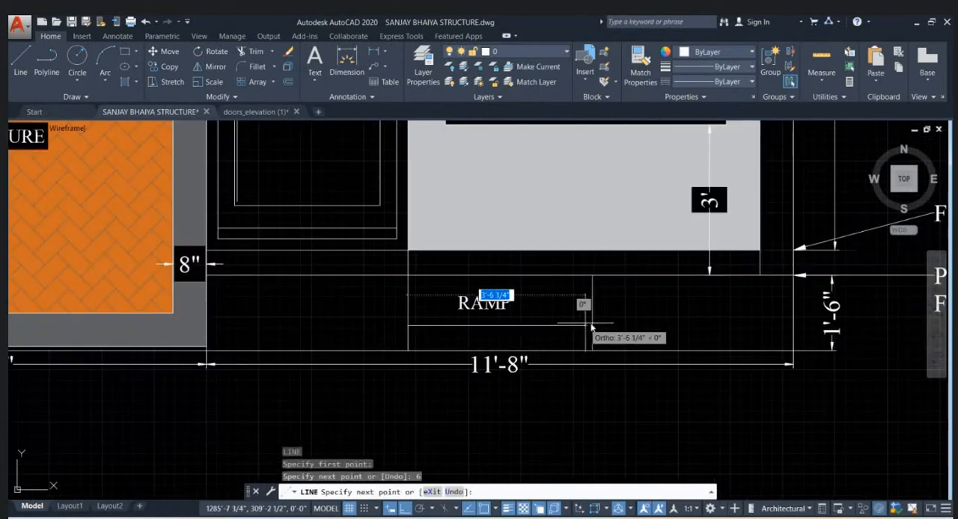
left_click(591, 326)
type("6")
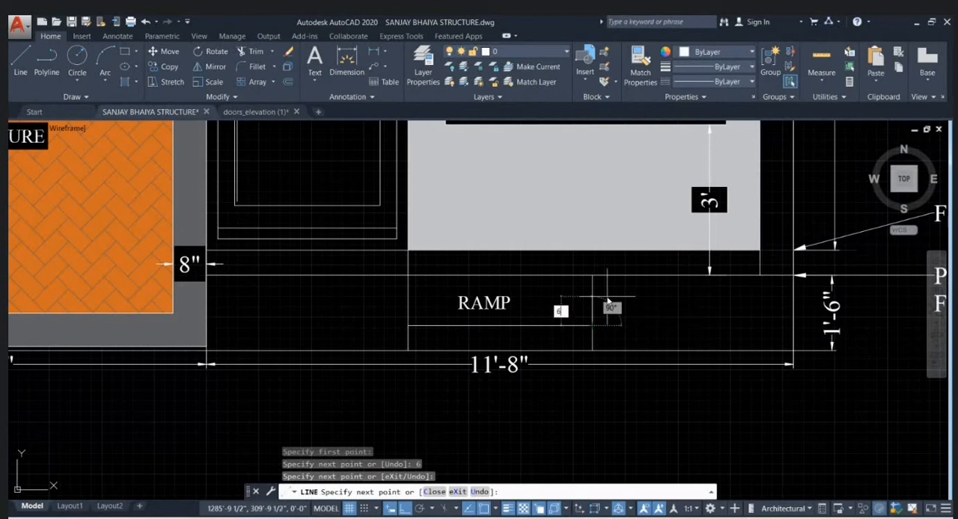
key("Return")
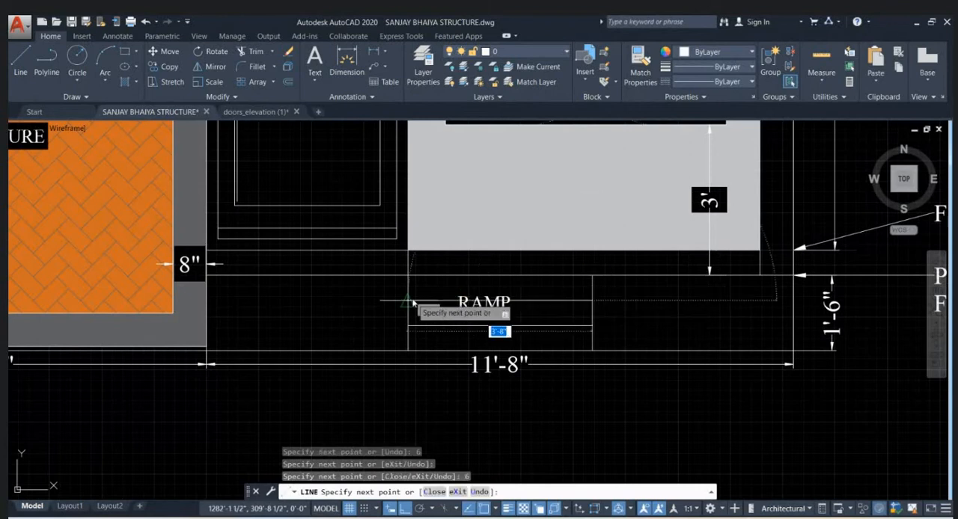
key("Escape")
key("Escape")
- Move the RAMP label horizontally into the section right of the steps
scroll(511, 304, "up", 2)
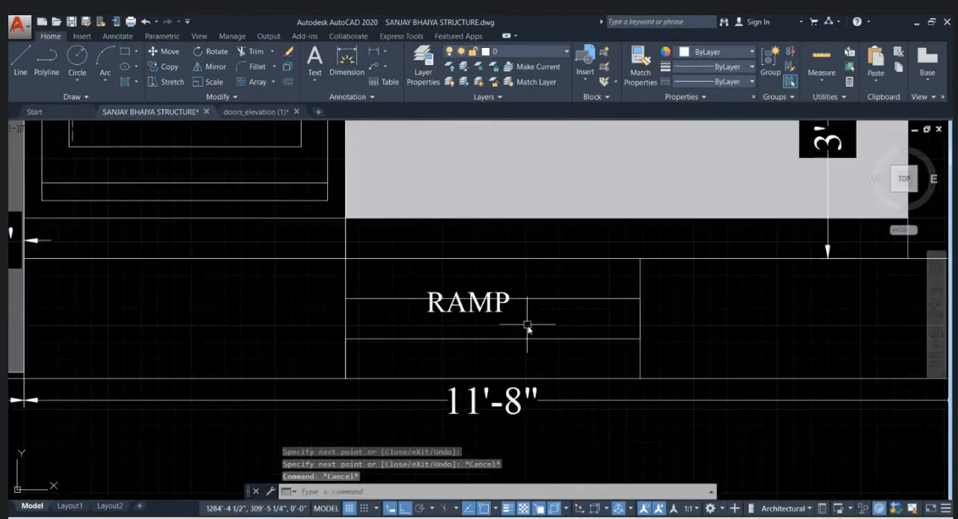
left_click(491, 313)
type("m")
key("Return")
left_click(531, 325)
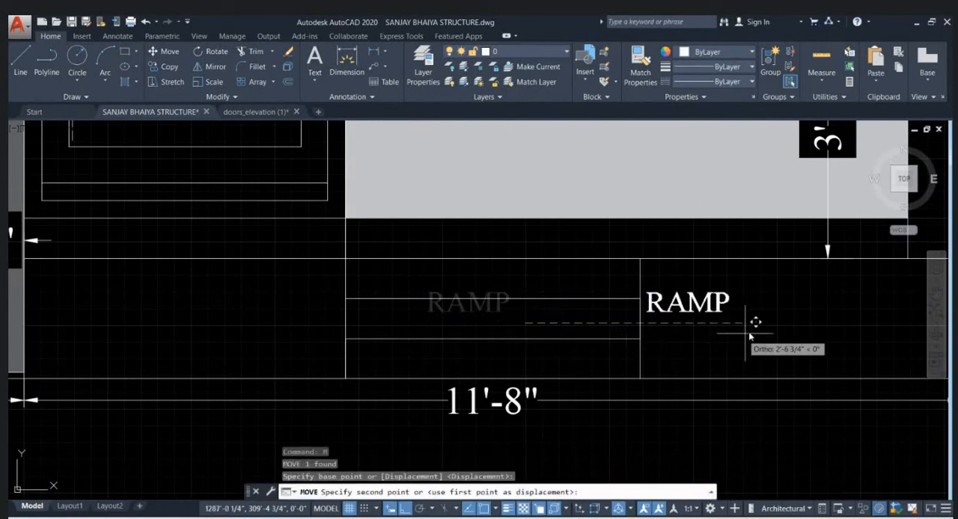
left_click(807, 326)
key("Escape")
- Copy the RAMP label into the left ramp section and, with Ortho off, onto the middle of the steps
scroll(594, 333, "down", 2)
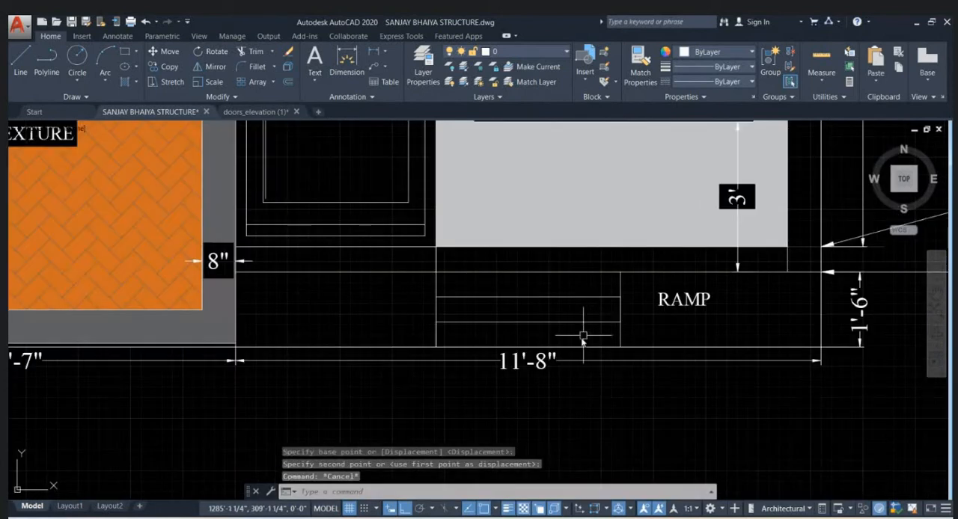
scroll(583, 337, "down", 2)
scroll(562, 374, "down", 1)
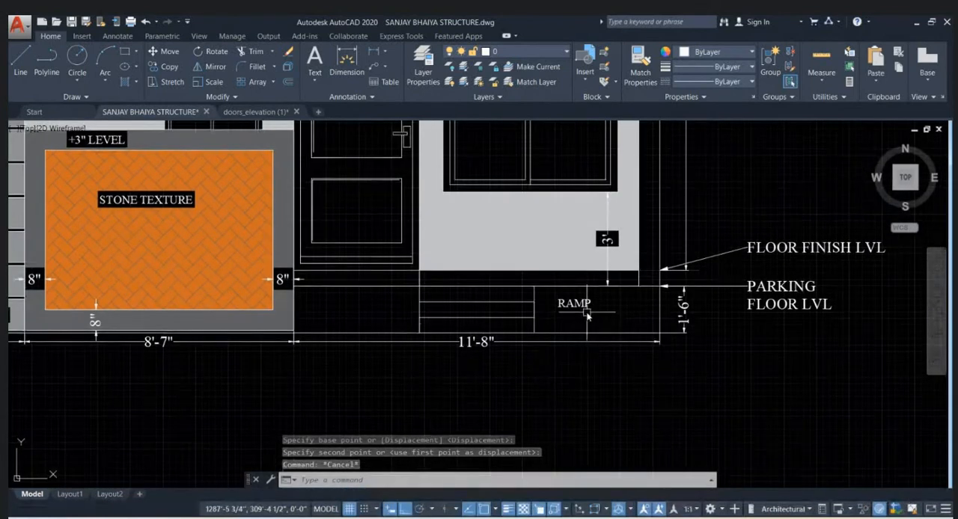
left_click(587, 316)
type("co")
key("Return")
left_click(590, 327)
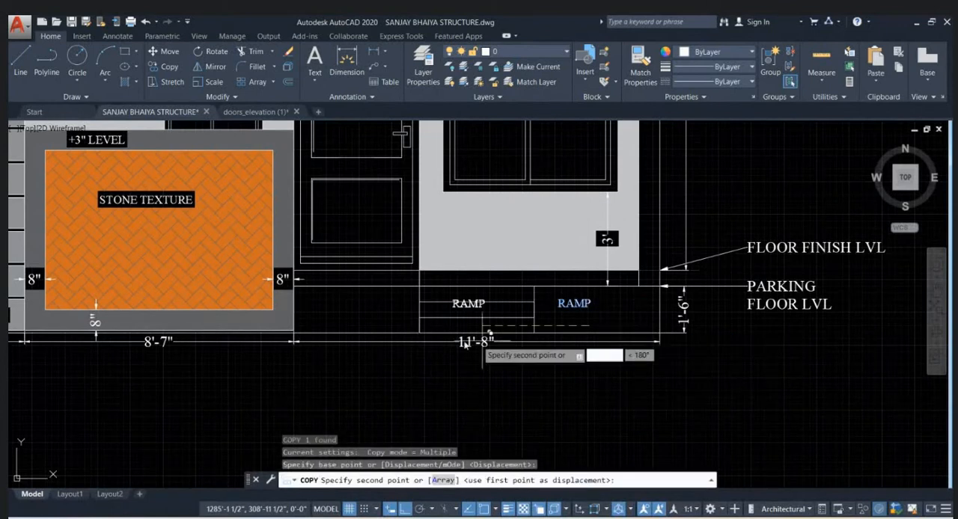
left_click(367, 327)
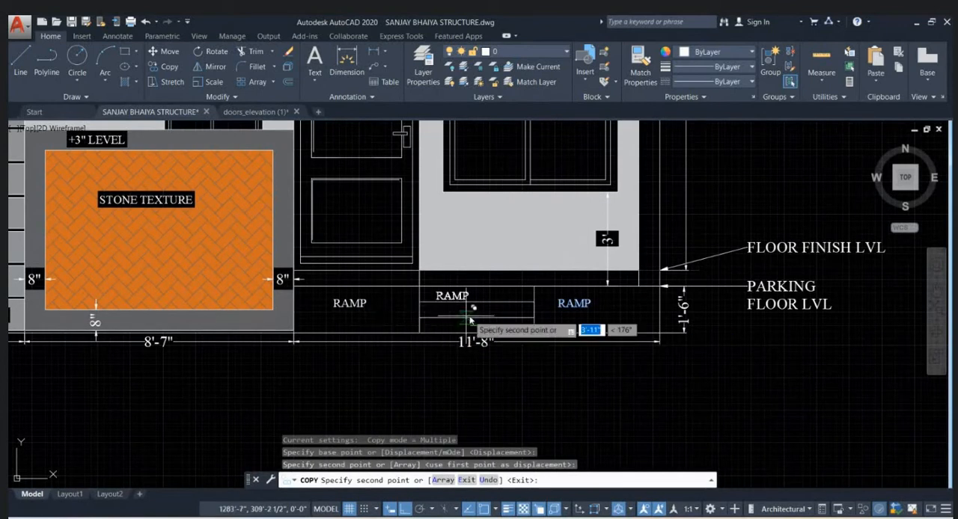
scroll(487, 322, "up", 2)
key("F8")
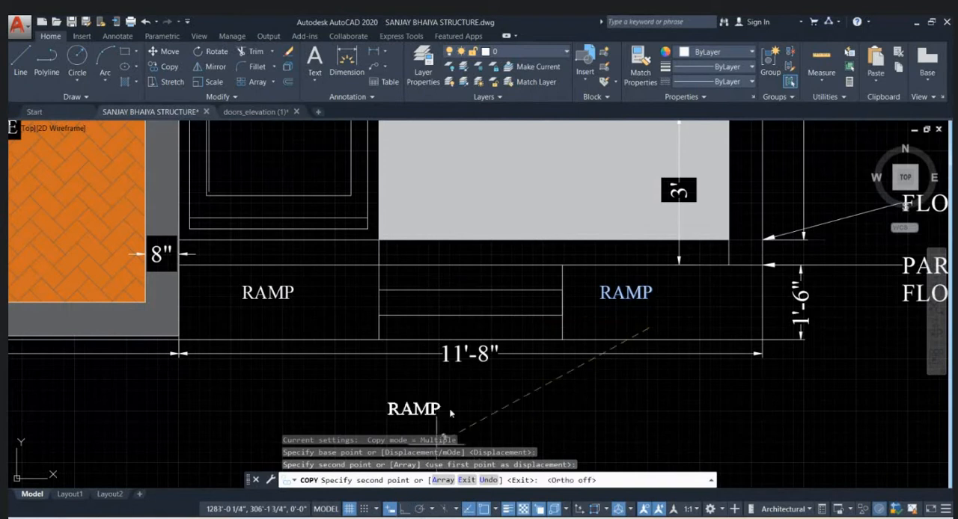
left_click(468, 303)
key("Escape")
- Change the copied label on the steps to DOOR STEPS
left_click(468, 303)
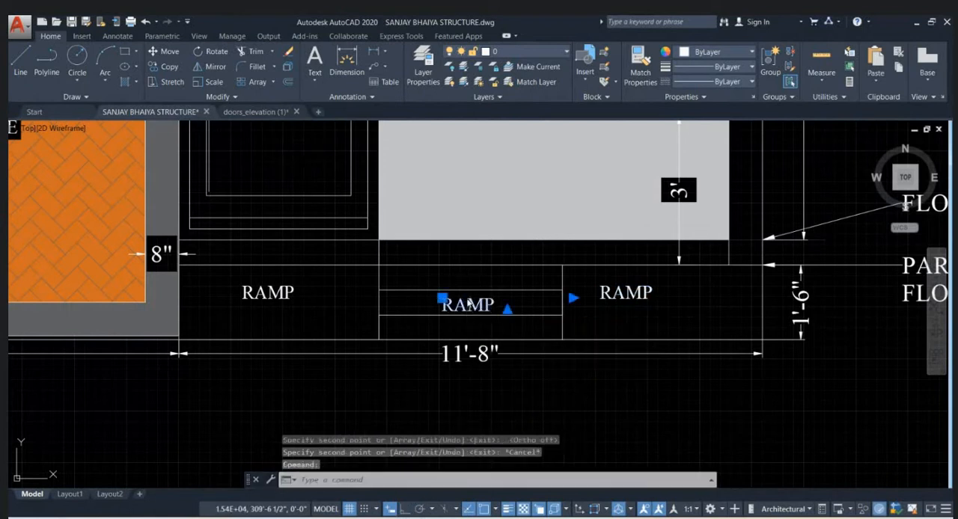
double_click(469, 303)
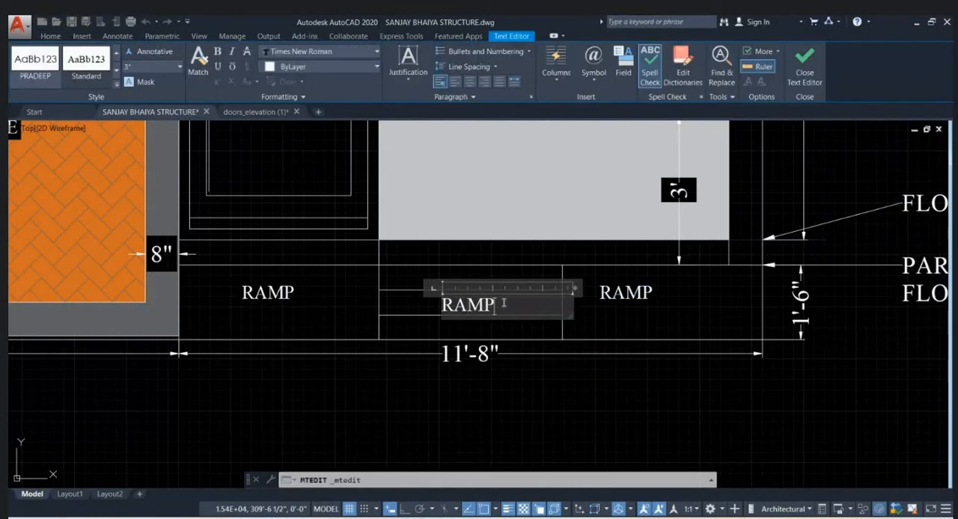
left_click(397, 313)
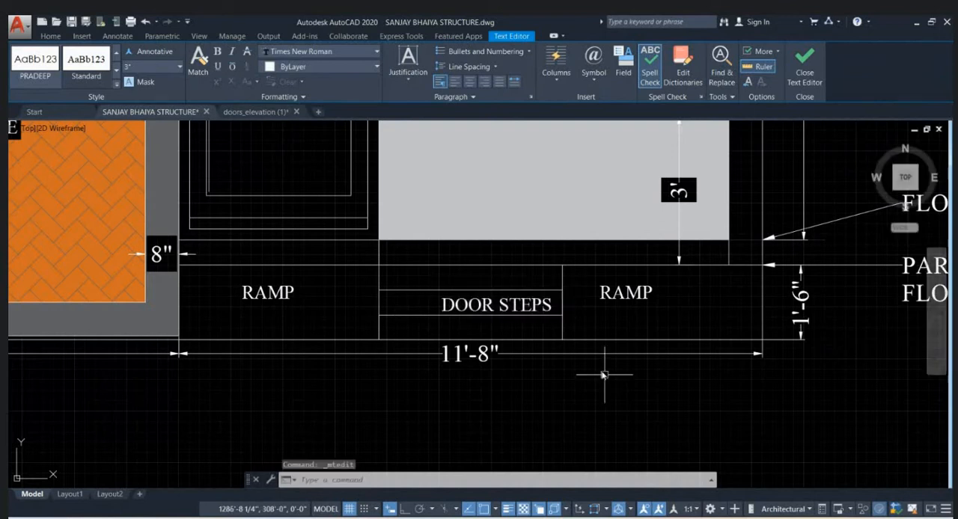
- Move the DOOR STEPS label slightly left and up so it sits centred within the steps
left_click(534, 307)
type("m")
key("Return")
left_click(607, 384)
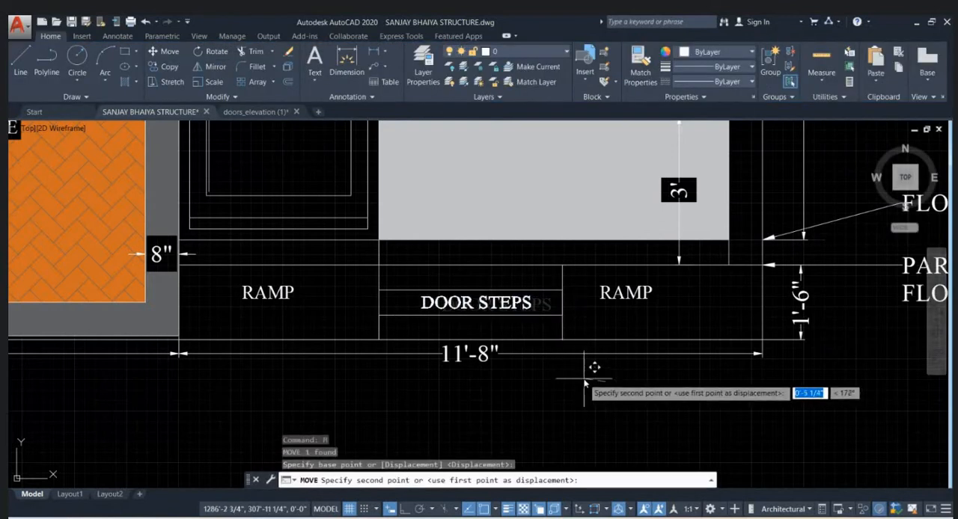
left_click(584, 379)
scroll(533, 339, "down", 4)
scroll(538, 324, "up", 3)
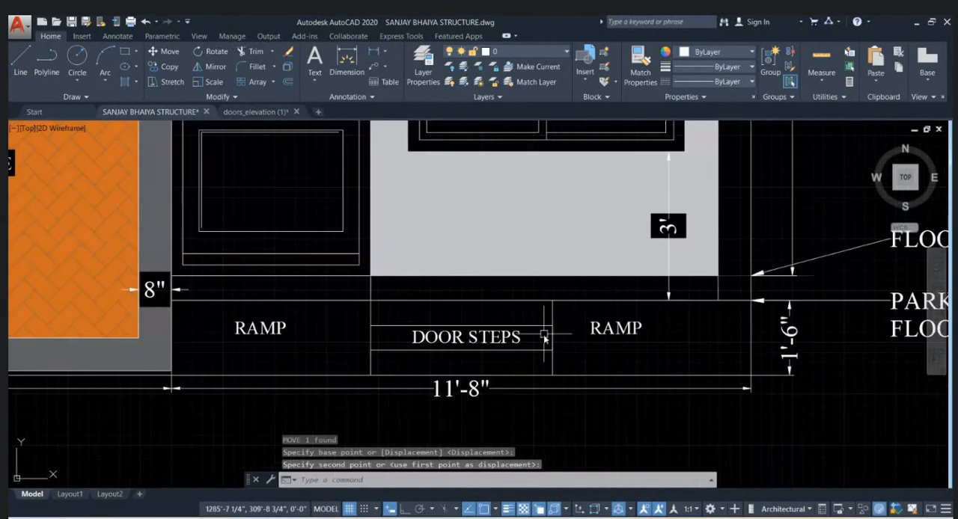
key("Escape")
key("Escape")
- Delete the overall 11'-8" dimension below the ramps and door steps
scroll(551, 325, "down", 1)
left_click(488, 368)
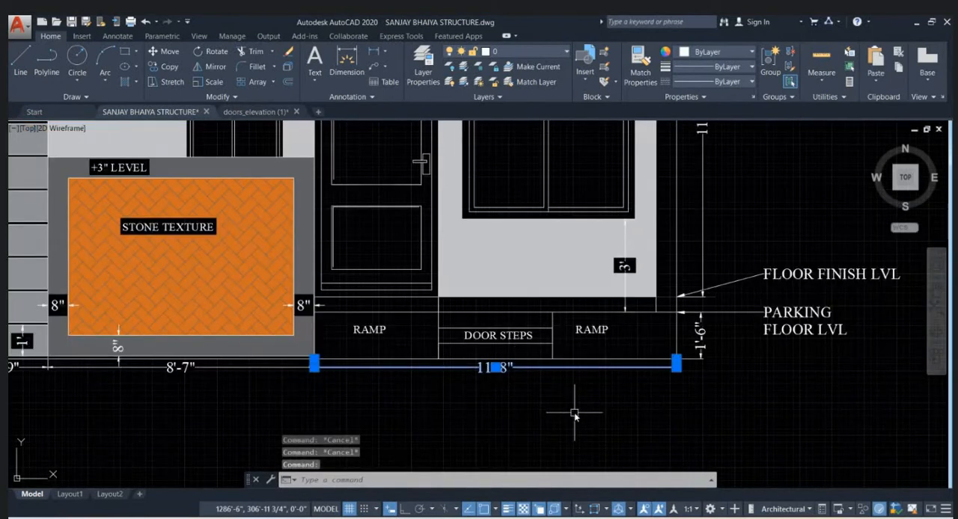
key("Delete")
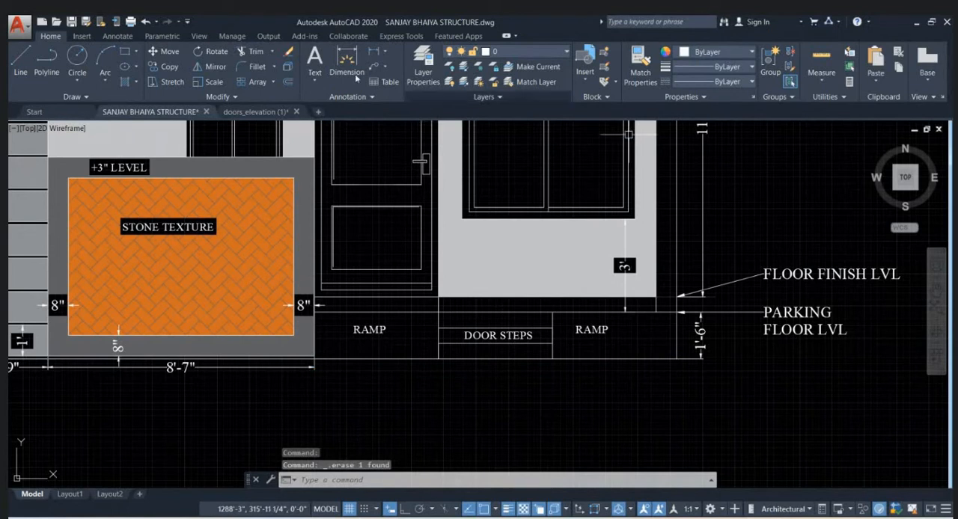
- Add a linear dimension for the left ramp section's width below the ground line
left_click(373, 51)
scroll(356, 378, "up", 2)
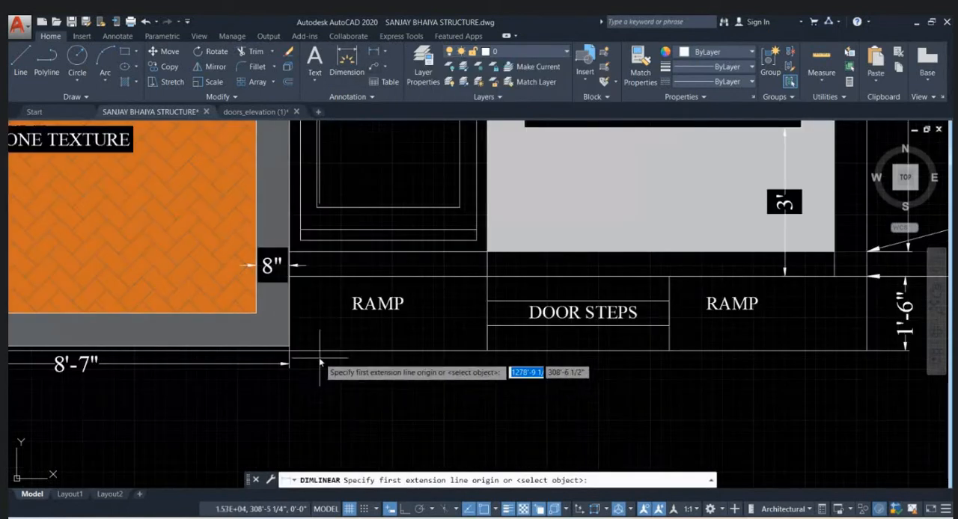
left_click(314, 358)
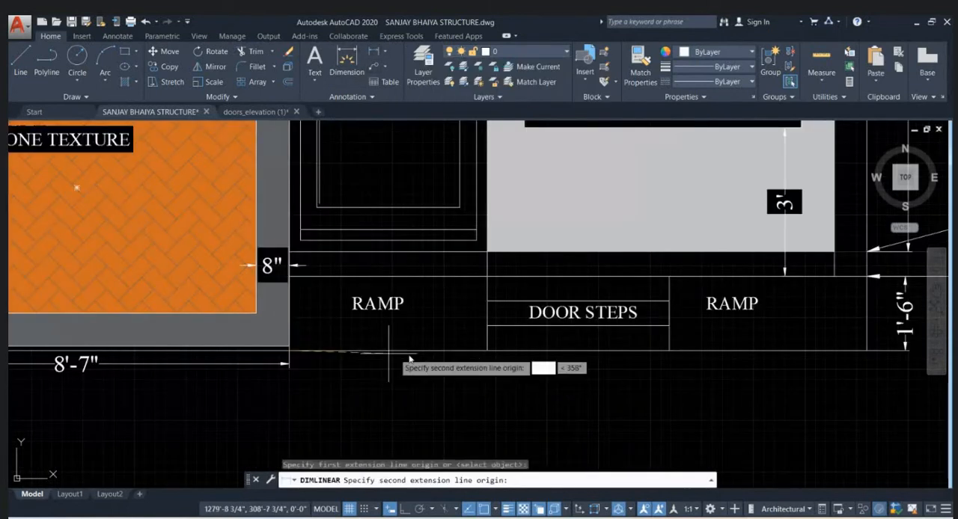
left_click(488, 350)
left_click(497, 365)
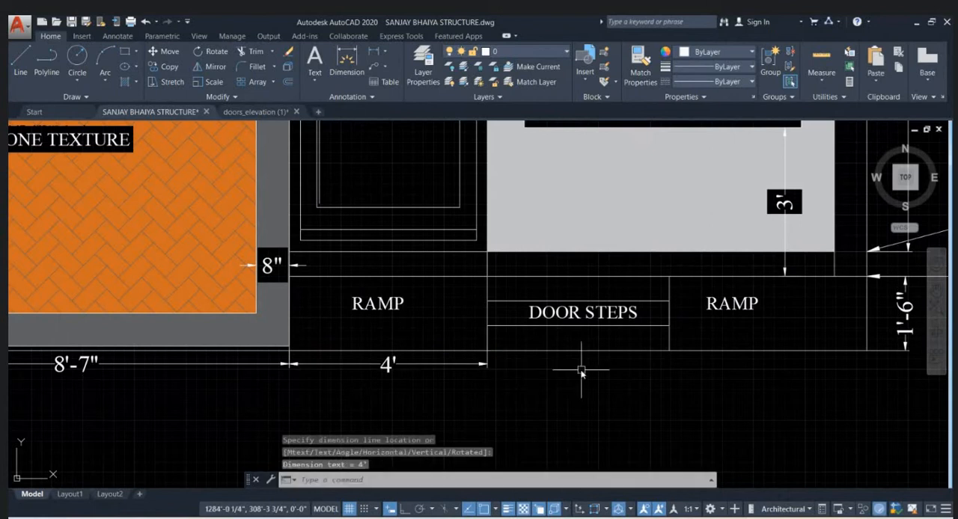
type("DIMV")
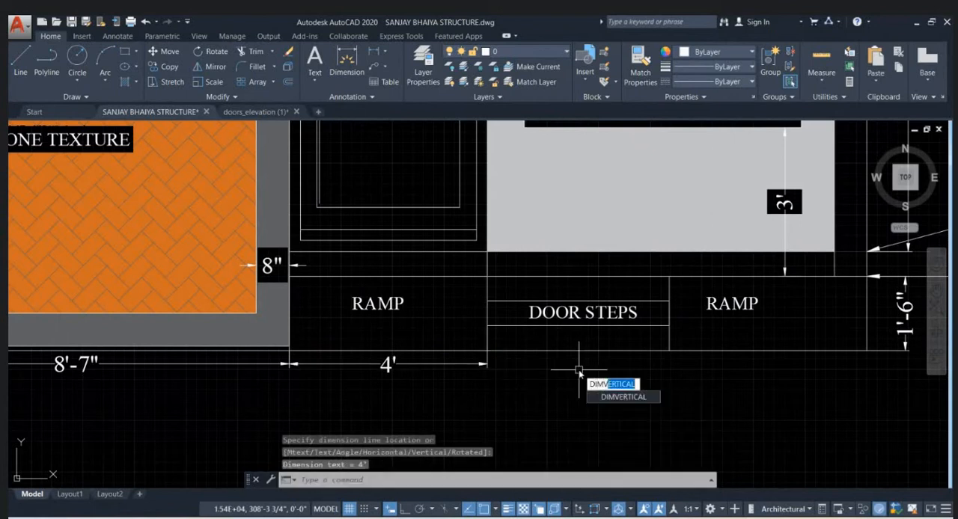
type("C")
key("Return")
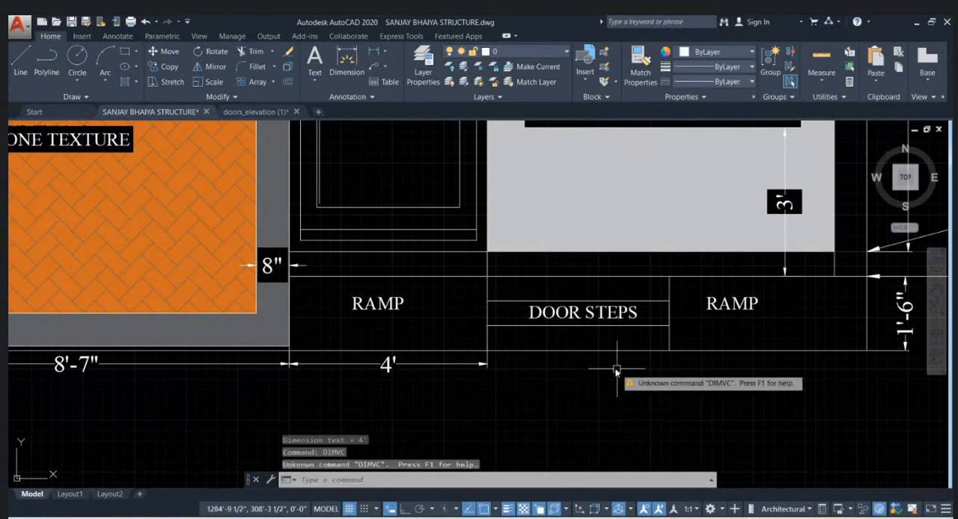
key("Escape")
- Continue the dimension chain from the left ramp's width across the door steps and the right ramp
type("DIM")
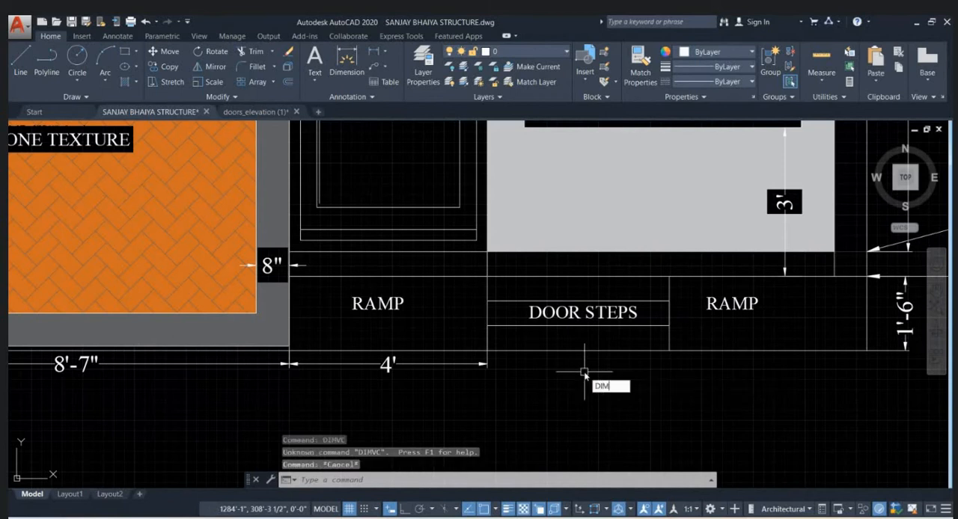
type("CO")
key("Return")
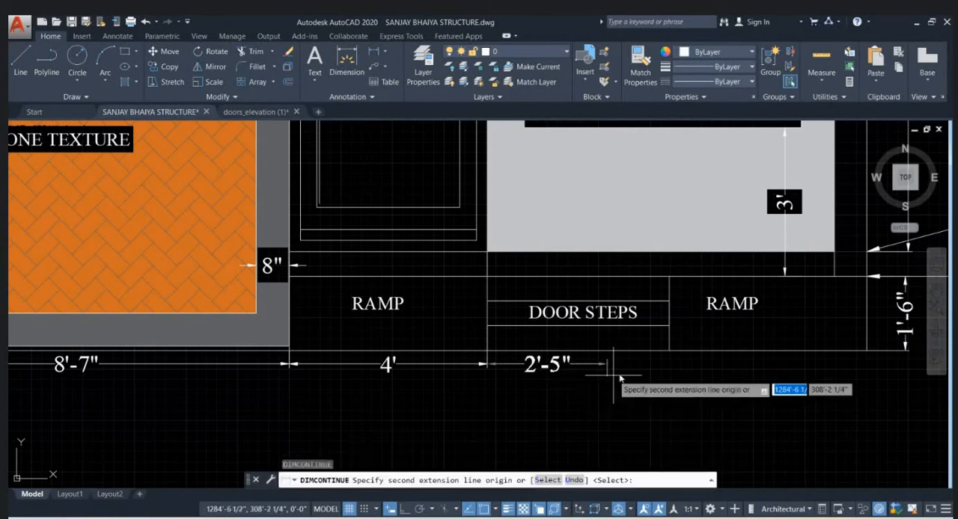
middle_click_drag(714, 379, 517, 373)
left_click(672, 349)
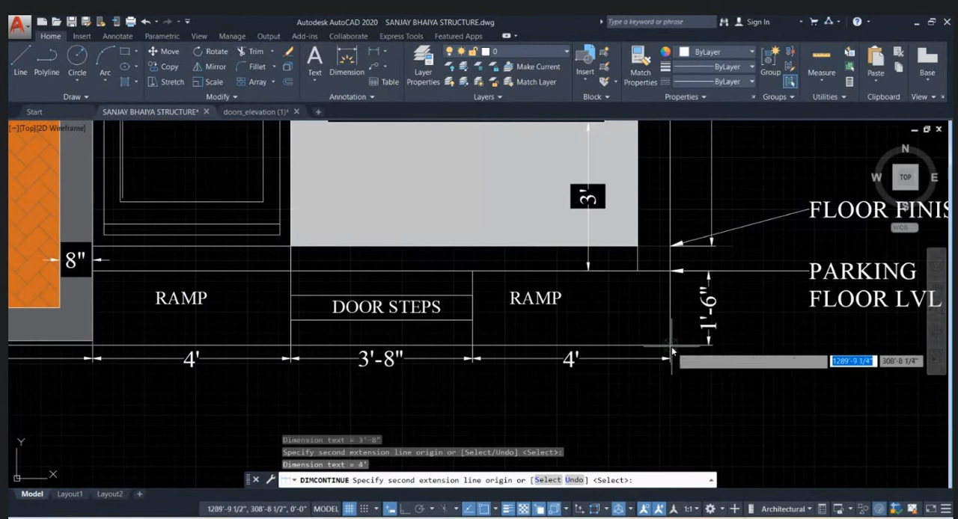
key("Return")
scroll(765, 395, "down", 4)
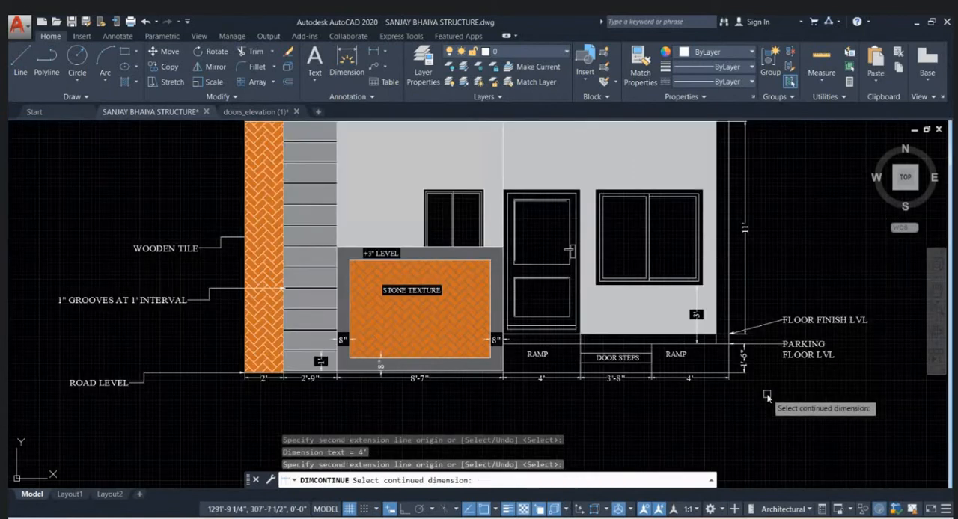
key("Escape")
- Hatch both ramp sections with the ANSI37 pattern
scroll(765, 393, "down", 2)
scroll(745, 393, "up", 2)
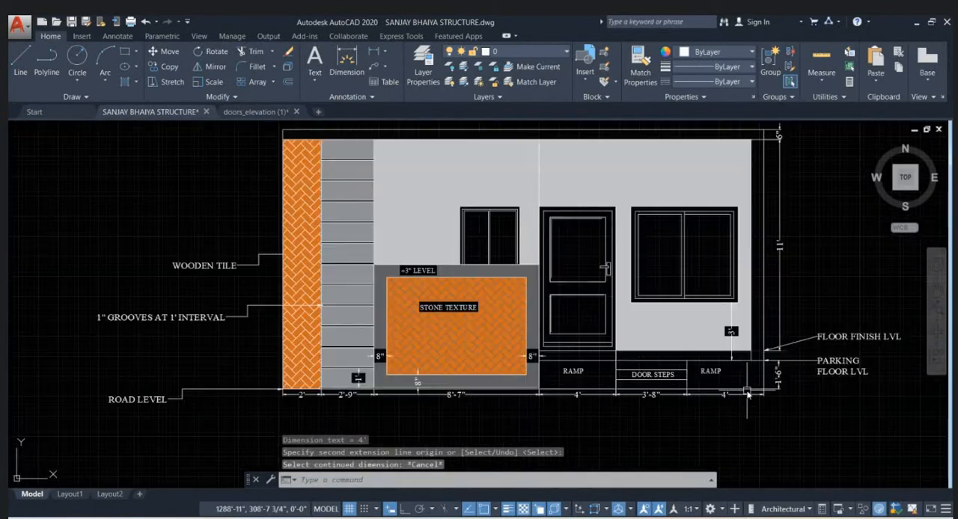
middle_click_drag(747, 394, 718, 366)
type("h")
key("Return")
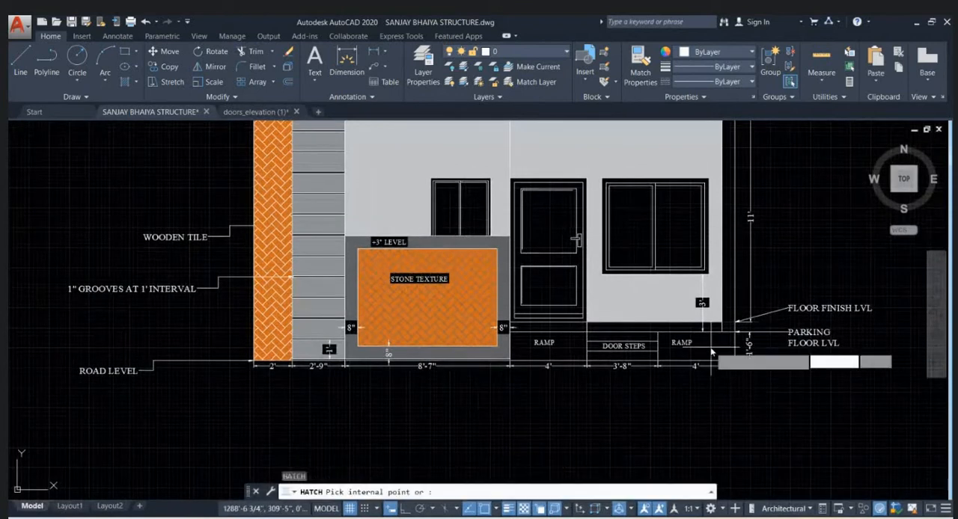
left_click(212, 75)
scroll(141, 76, "down", 1)
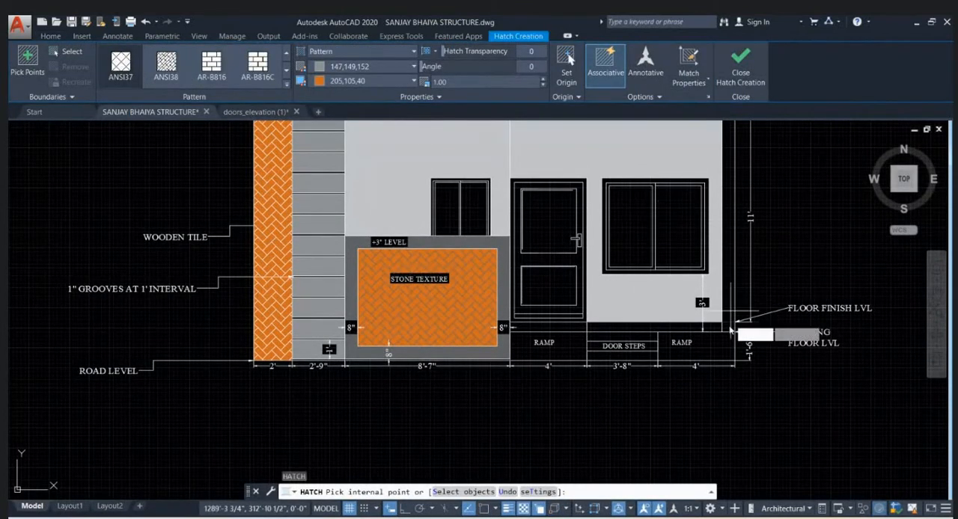
left_click(708, 350)
left_click(572, 352)
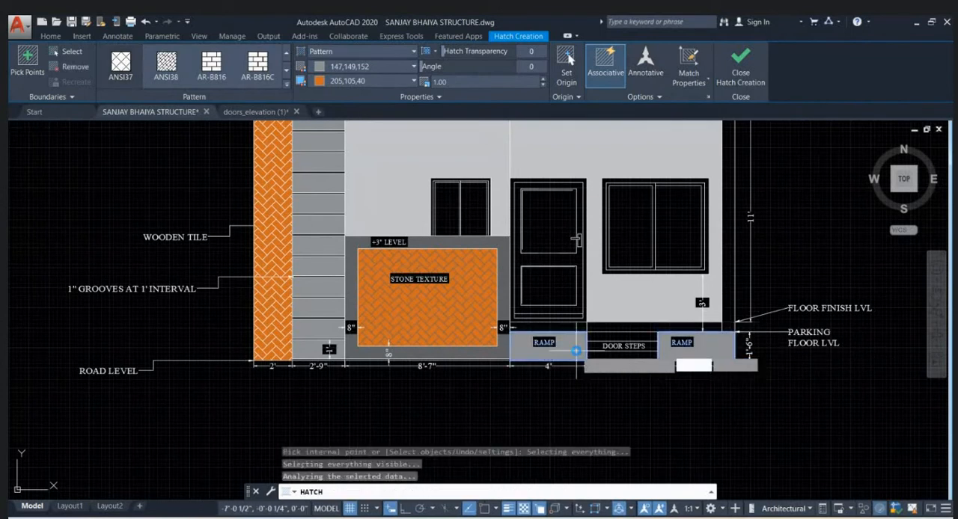
- Set the ramp hatch's scale to 20 and its background colour to light grey 199,200,202
scroll(643, 350, "up", 2)
scroll(769, 367, "up", 8)
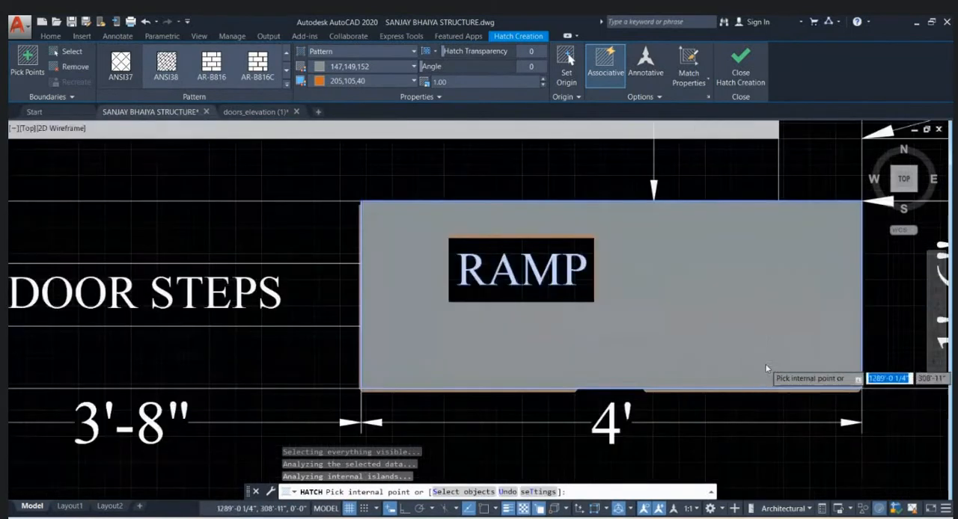
scroll(769, 369, "down", 6)
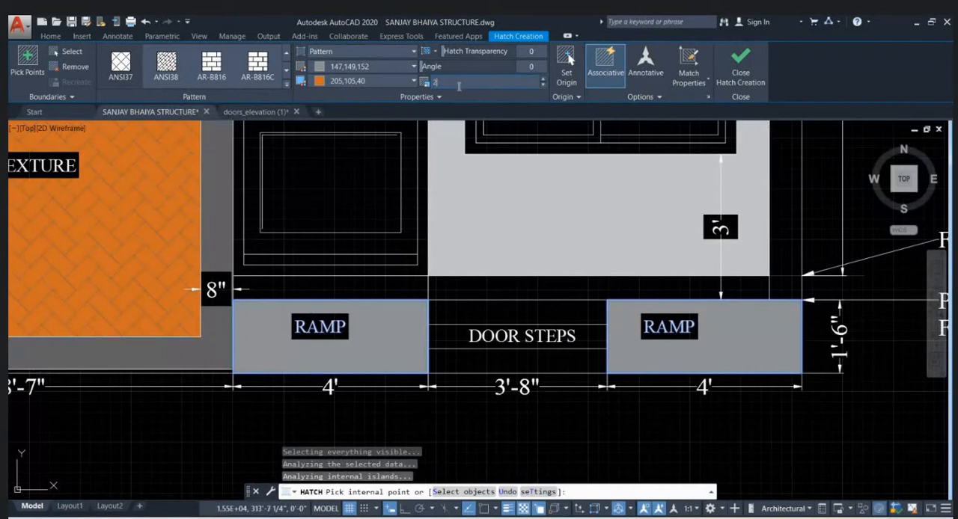
key("Return")
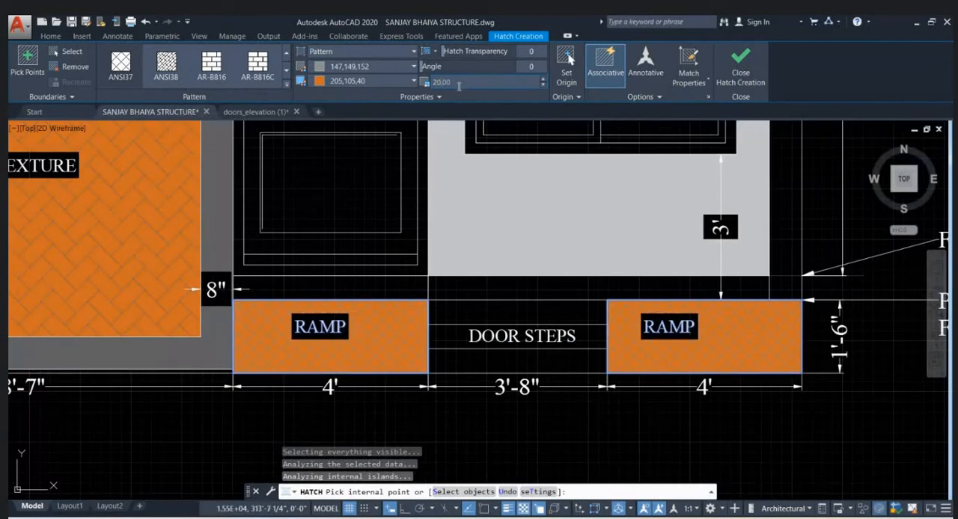
left_click(363, 80)
left_click(328, 156)
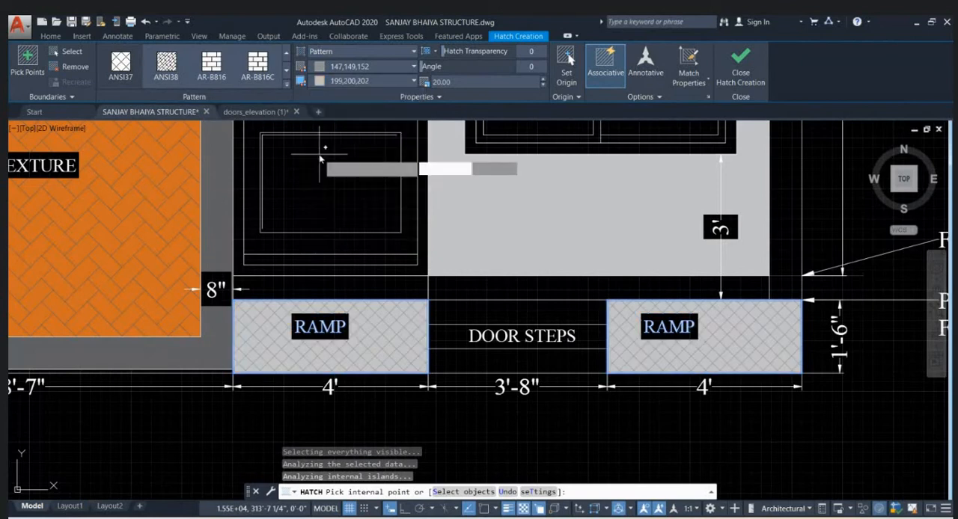
scroll(680, 423, "down", 1)
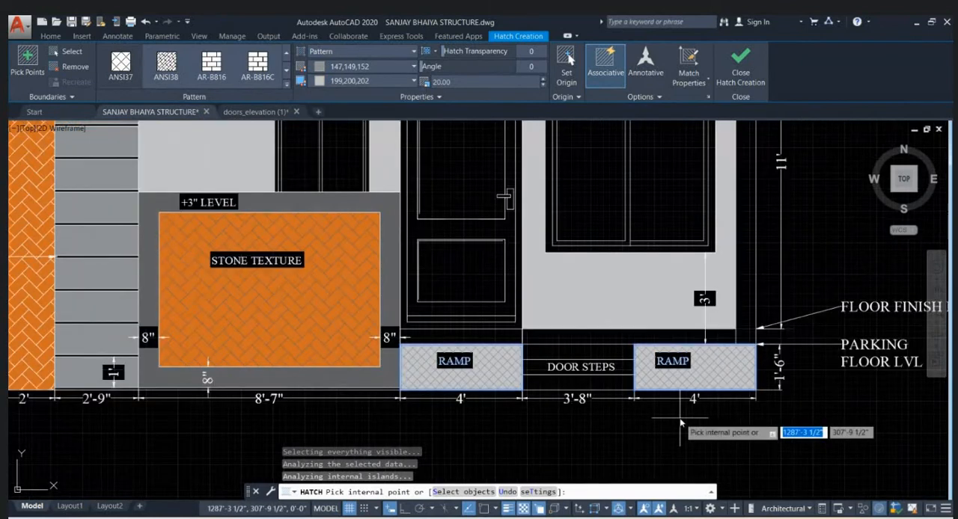
key("Return")
- Fill the three door steps with a solid hatch in dark grey 99,100,102
scroll(681, 424, "down", 3)
scroll(641, 402, "up", 5)
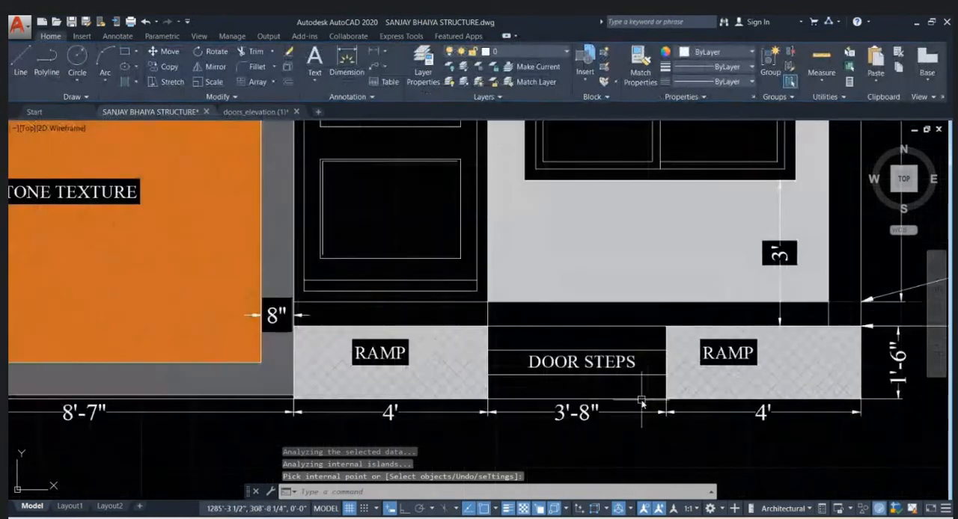
type("h")
key("Return")
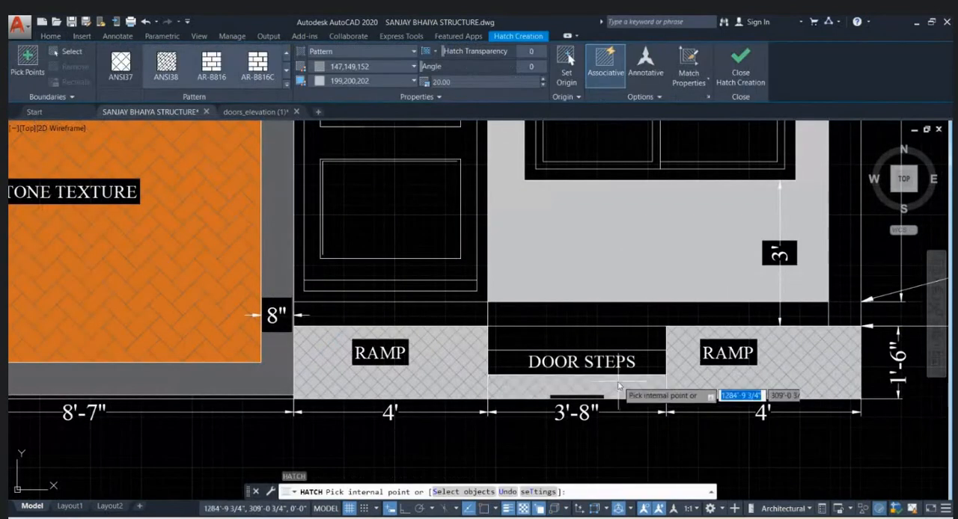
left_click(361, 66)
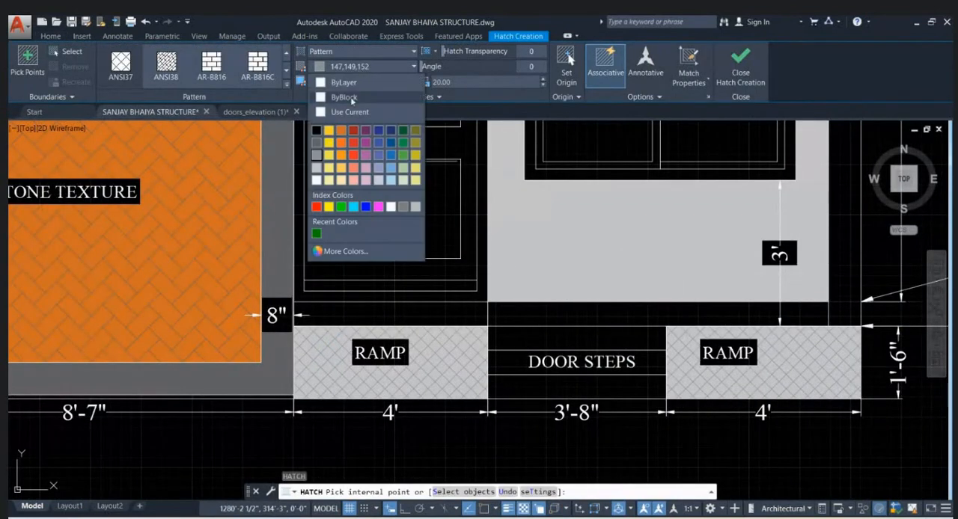
left_click(350, 67)
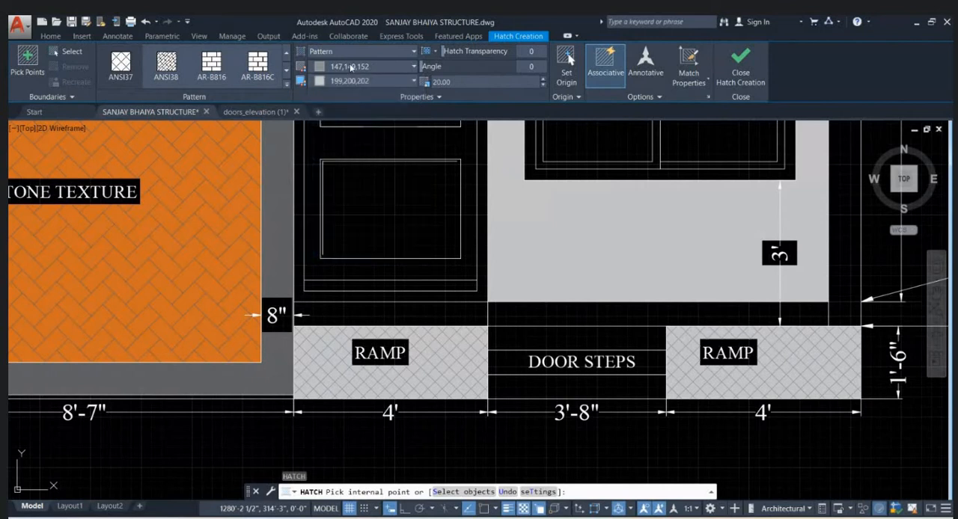
left_click(341, 67)
left_click(317, 152)
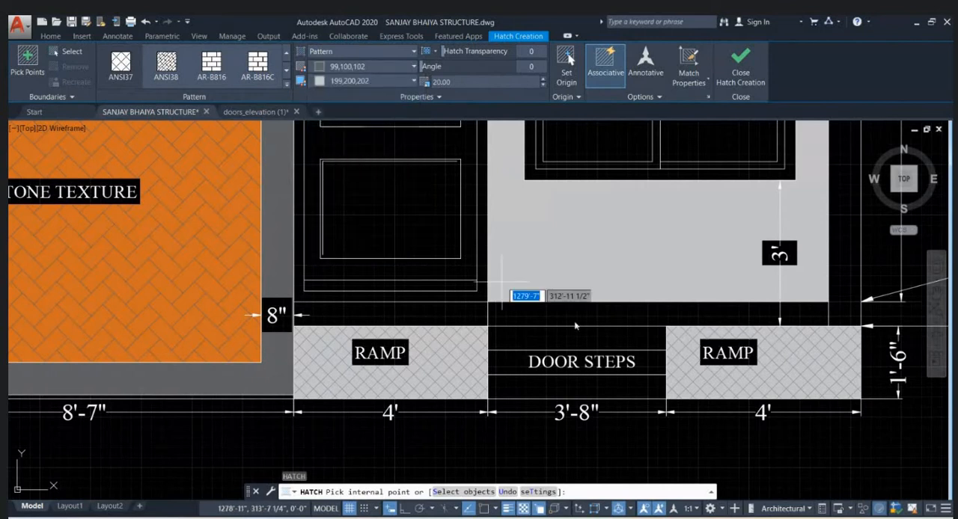
left_click(357, 52)
left_click(329, 65)
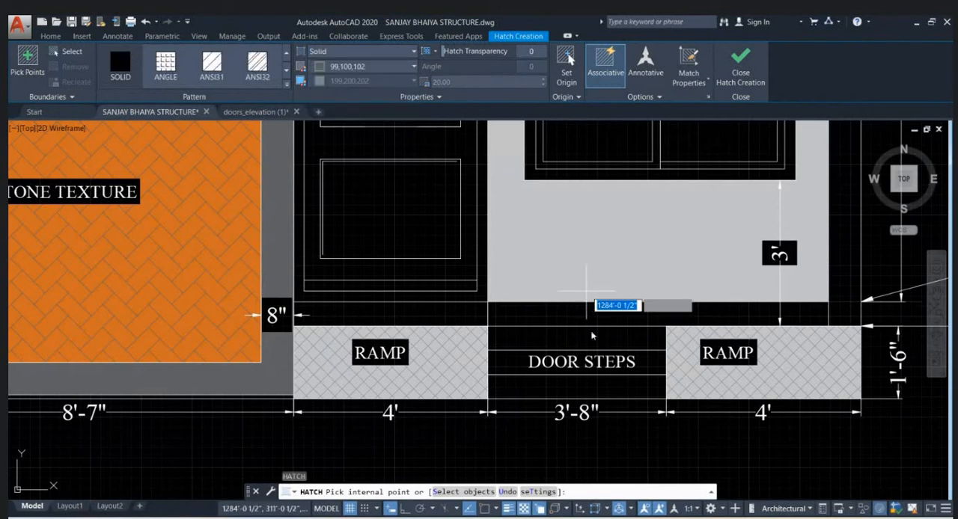
left_click(648, 381)
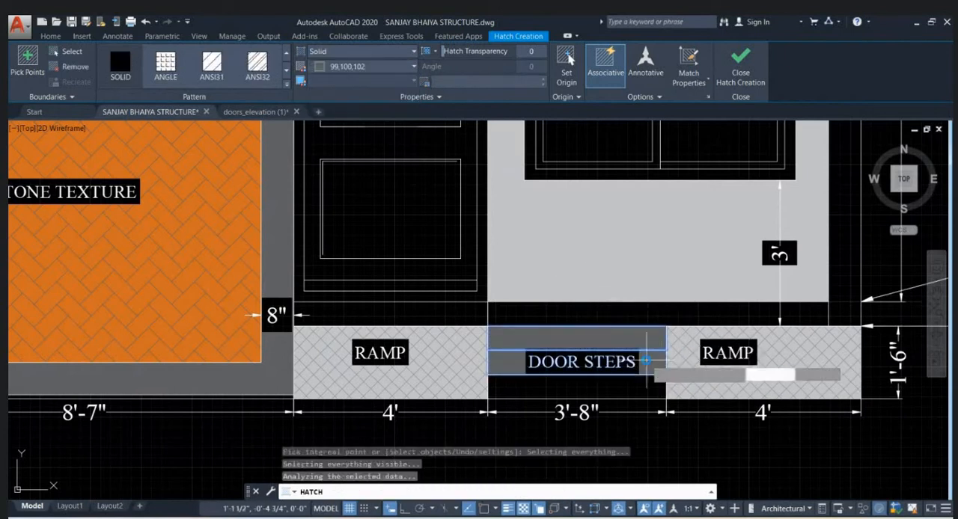
left_click(635, 390)
scroll(634, 389, "down", 2)
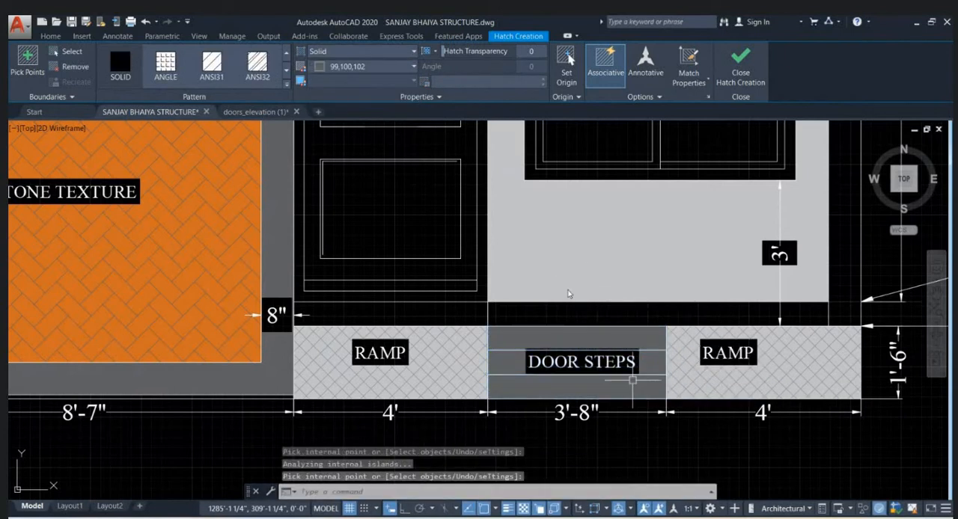
key("Return")
- Add a vertical linear dimension for the height of the lowest door step, near the steps' right edge
middle_click_drag(764, 366, 618, 364)
scroll(618, 363, "down", 2)
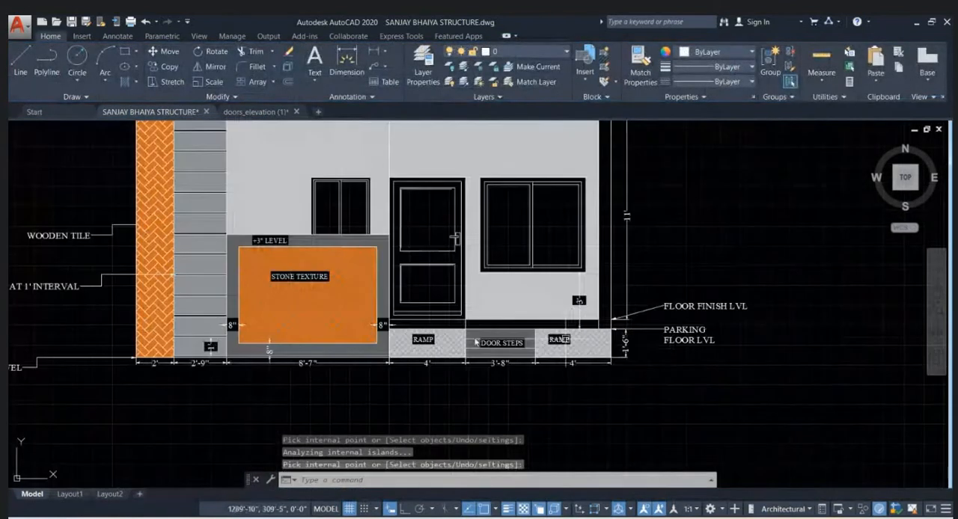
middle_click_drag(192, 349, 311, 342)
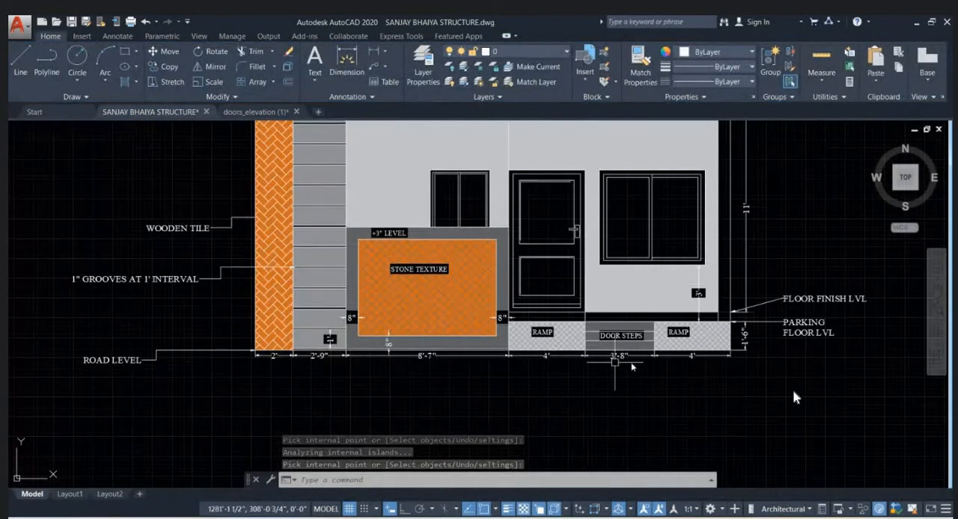
scroll(634, 358, "up", 2)
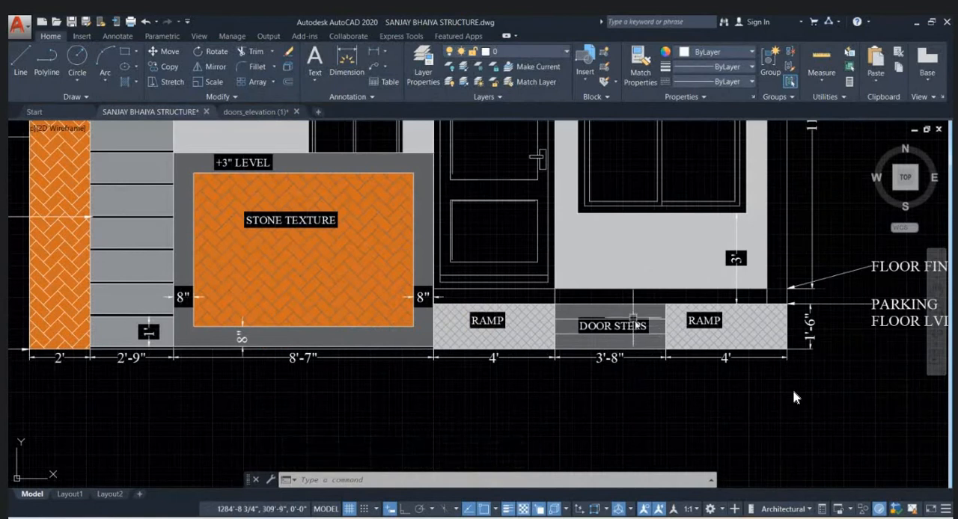
scroll(633, 321, "up", 2)
left_click(375, 56)
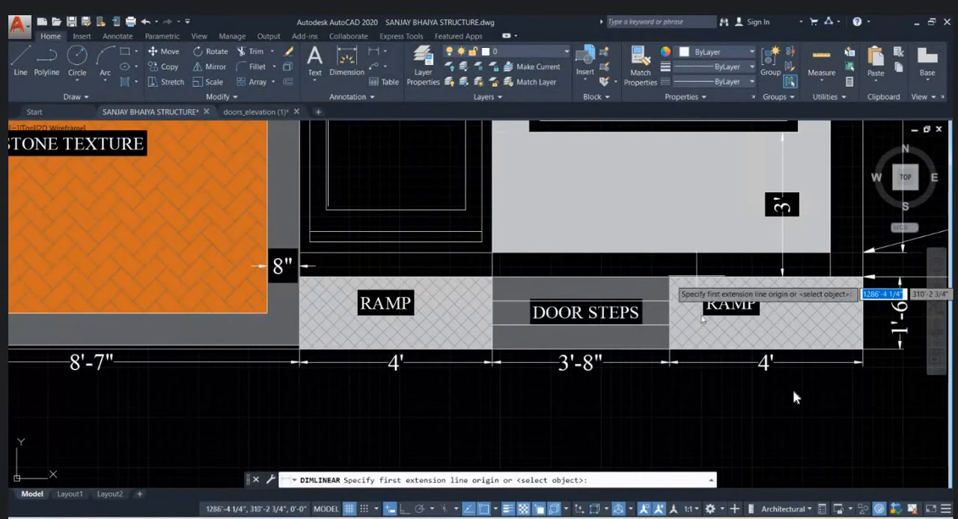
scroll(682, 340, "up", 4)
left_click(627, 347)
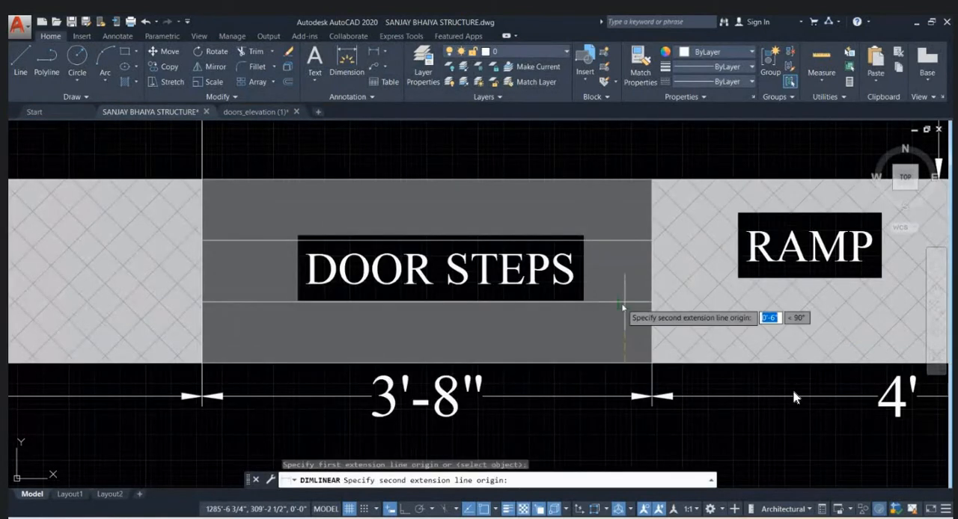
left_click(627, 302)
left_click(612, 311)
scroll(627, 312, "down", 6)
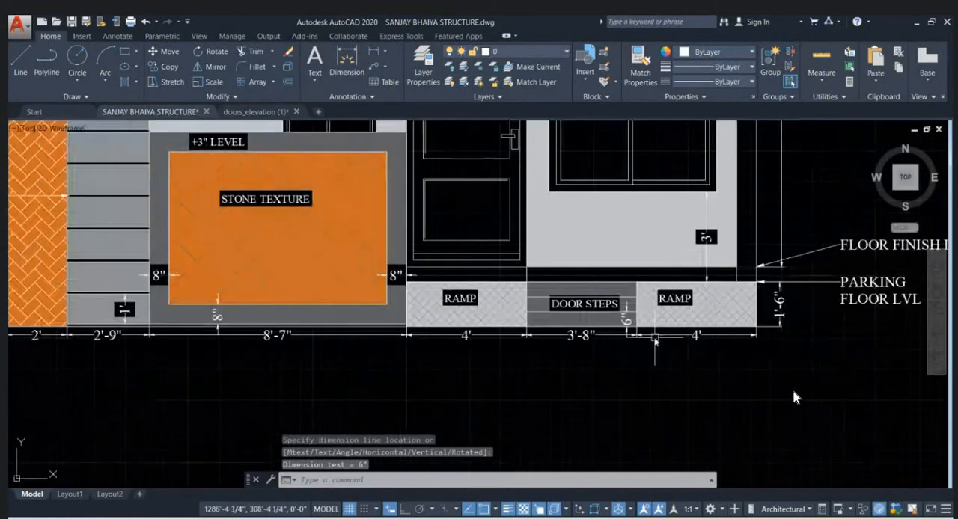
mouse_move(641, 335)
middle_mouse_down()
mouse_move(618, 328)
mouse_move(690, 329)
middle_mouse_up()
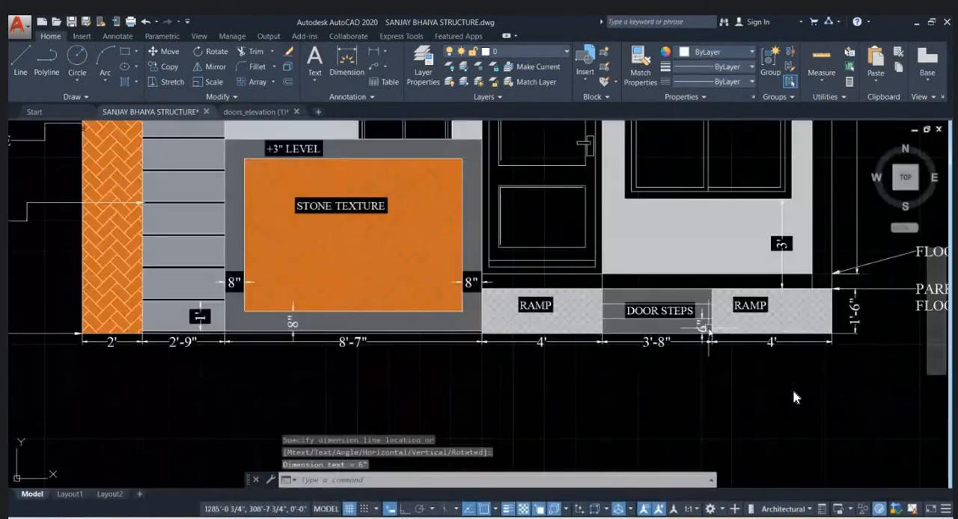
scroll(245, 293, "up", 4)
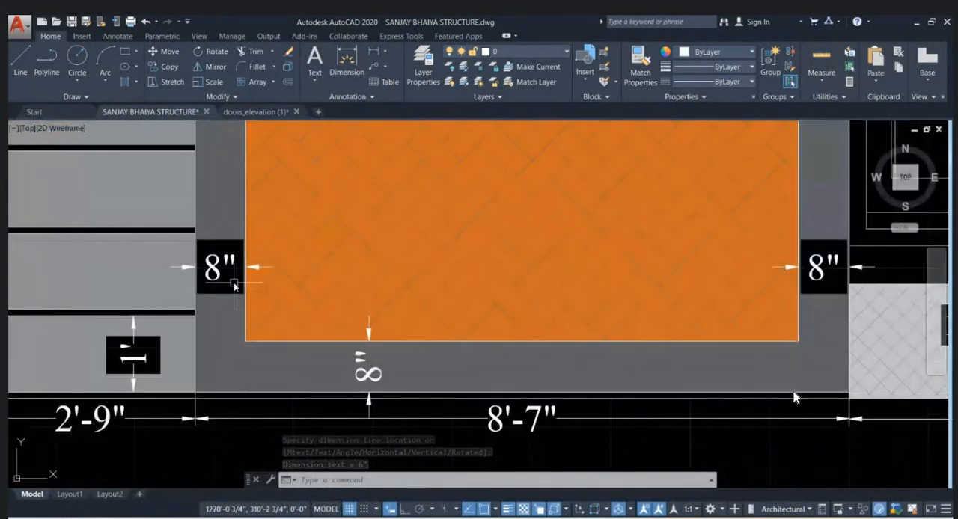
scroll(437, 280, "down", 6)
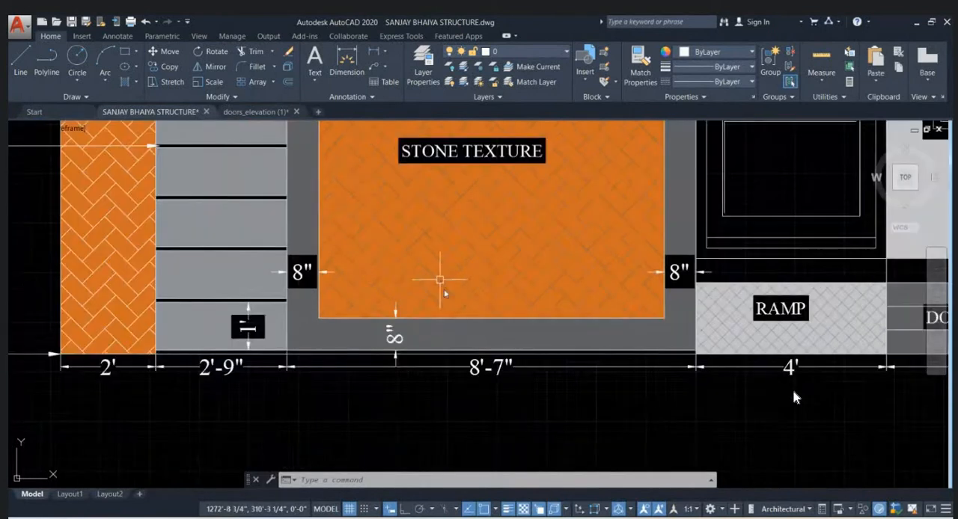
scroll(419, 277, "up", 6)
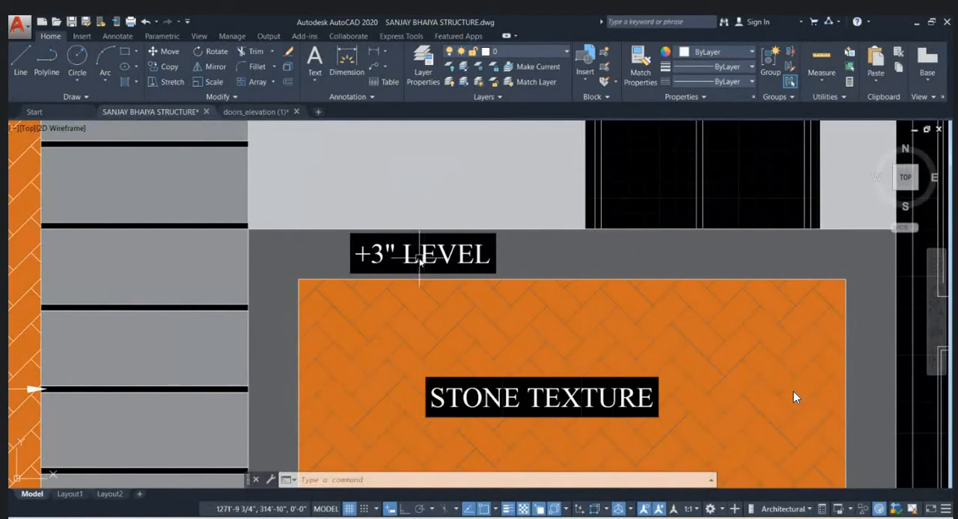
- Fill the glass panes of both windows with a solid hatch in light blue 122,175,223
scroll(420, 259, "down", 6)
middle_click_drag(663, 278, 596, 271)
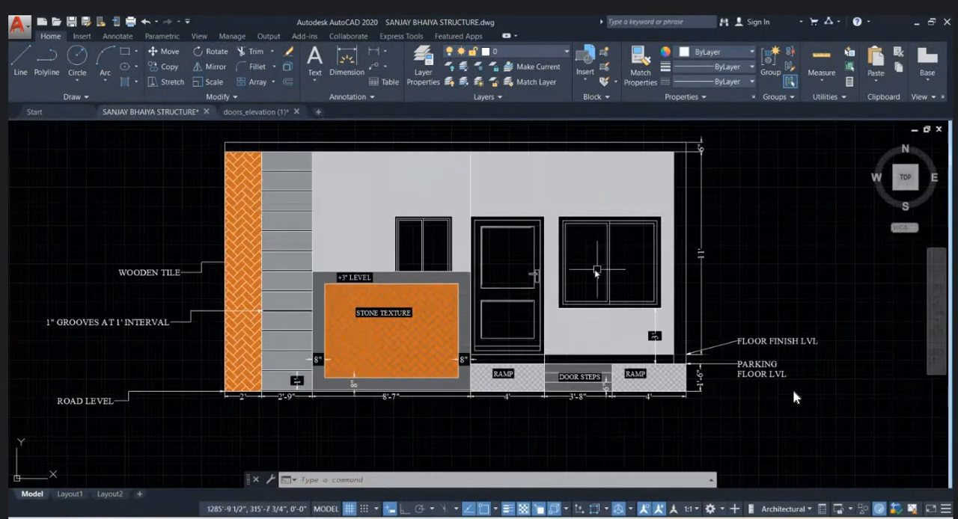
type("H")
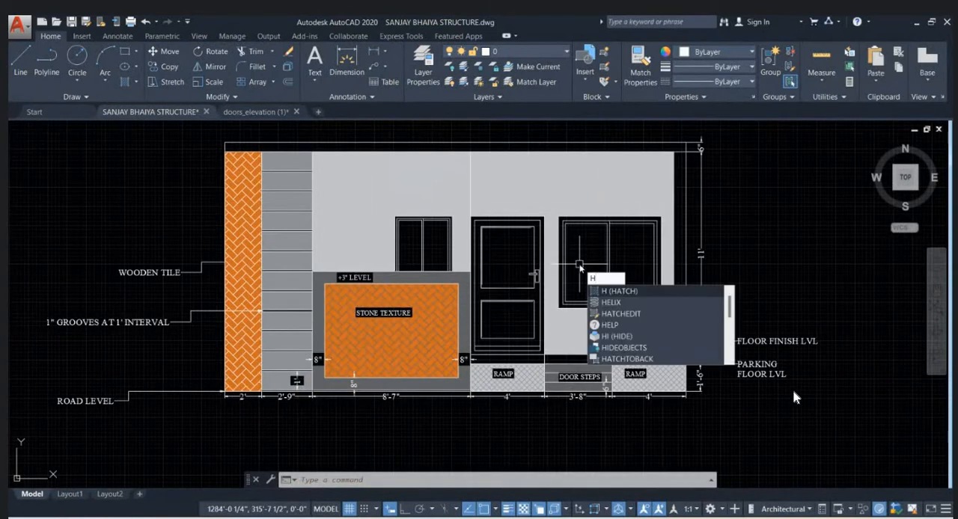
key("Return")
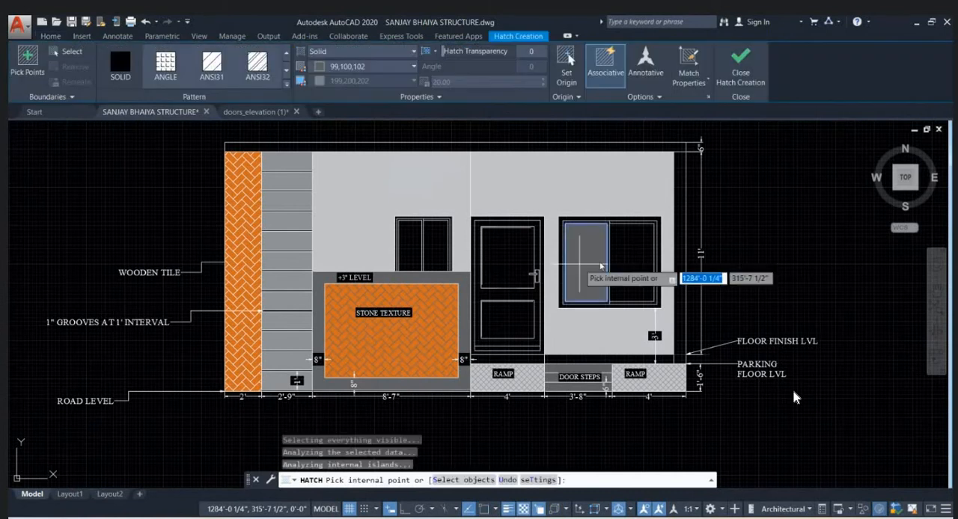
left_click(602, 266)
left_click(641, 267)
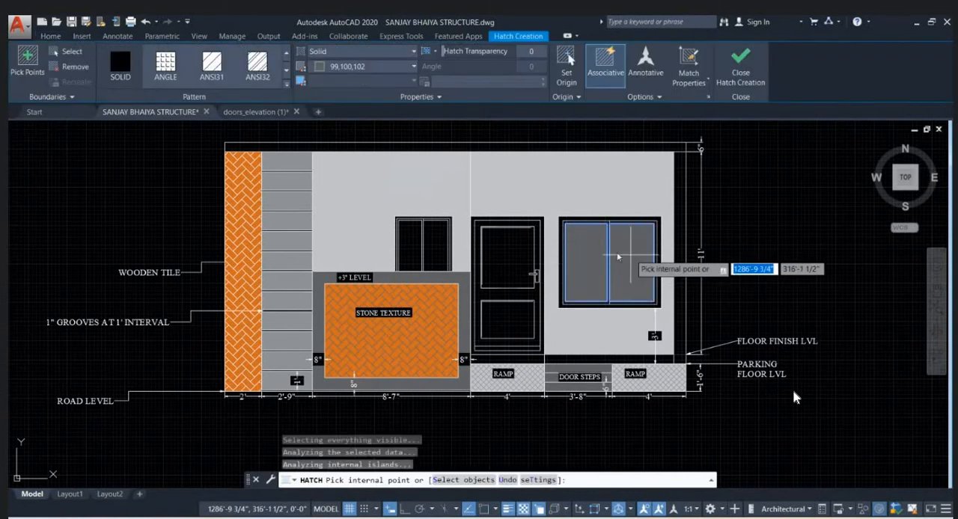
left_click(359, 66)
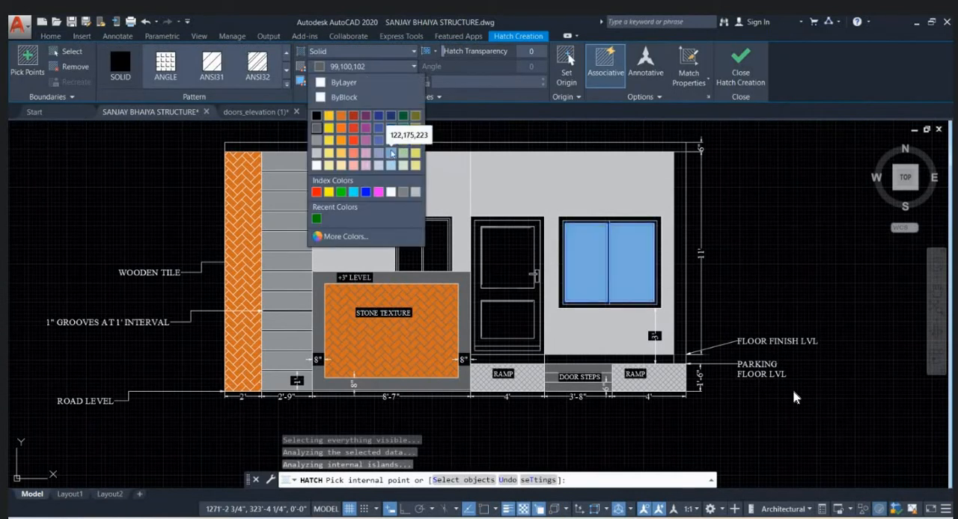
left_click(392, 153)
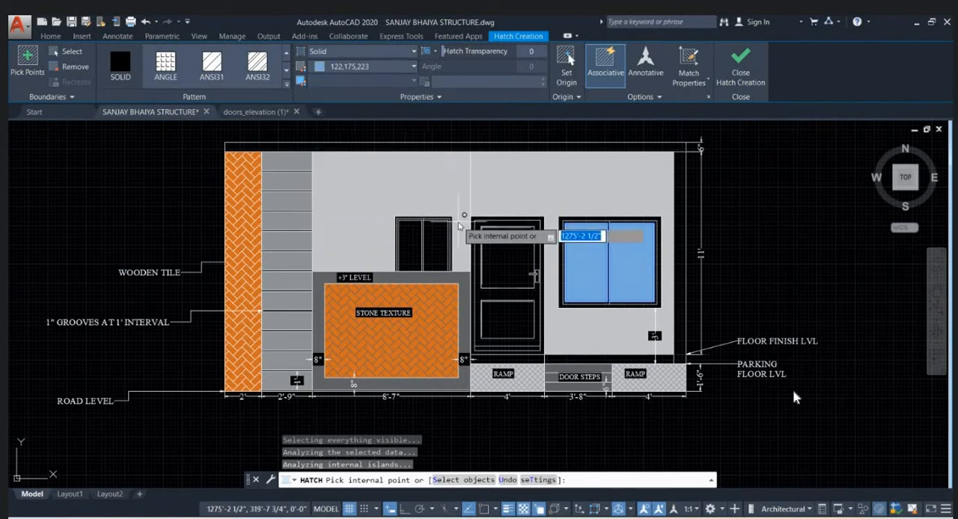
left_click(416, 236)
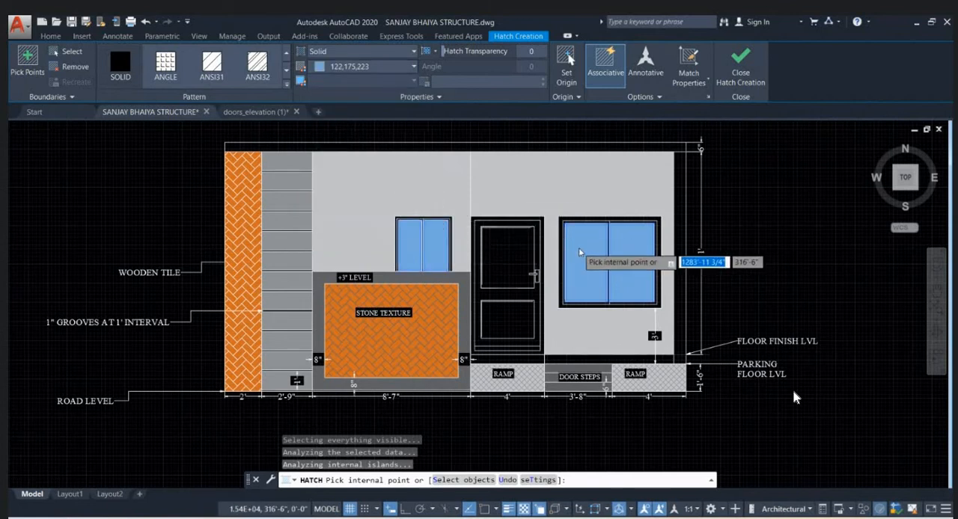
- Set the window pane hatch's transparency to 33 and finish the hatch
scroll(581, 252, "up", 2)
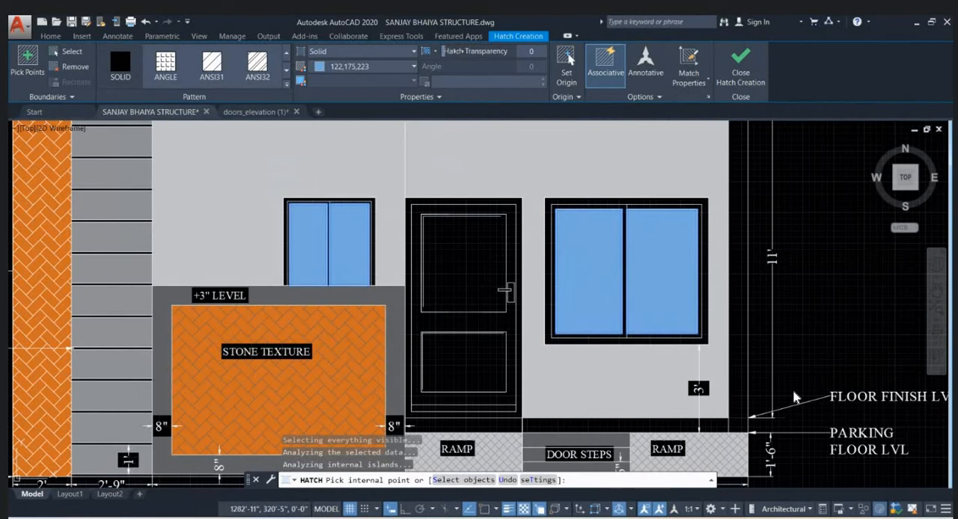
left_click_drag(443, 51, 464, 52)
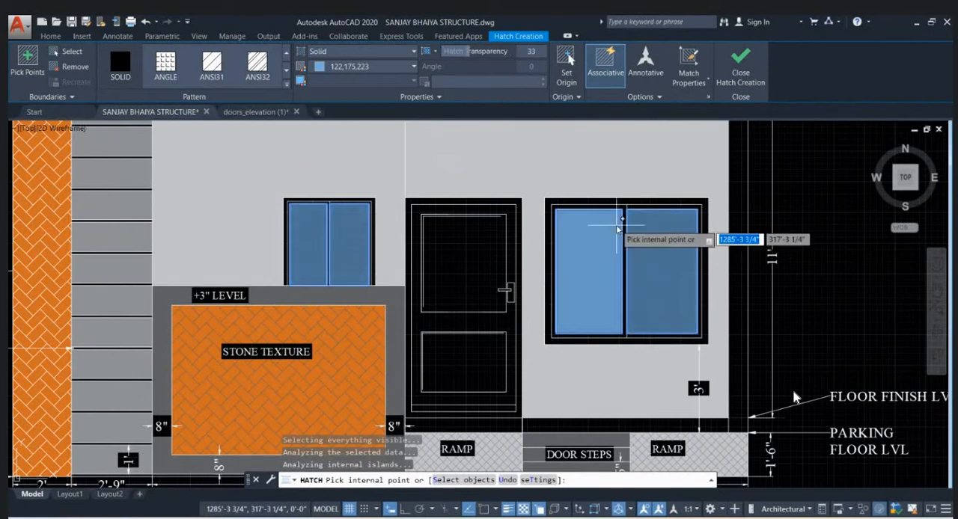
key("Return")
scroll(645, 266, "down", 4)
scroll(753, 299, "up", 2)
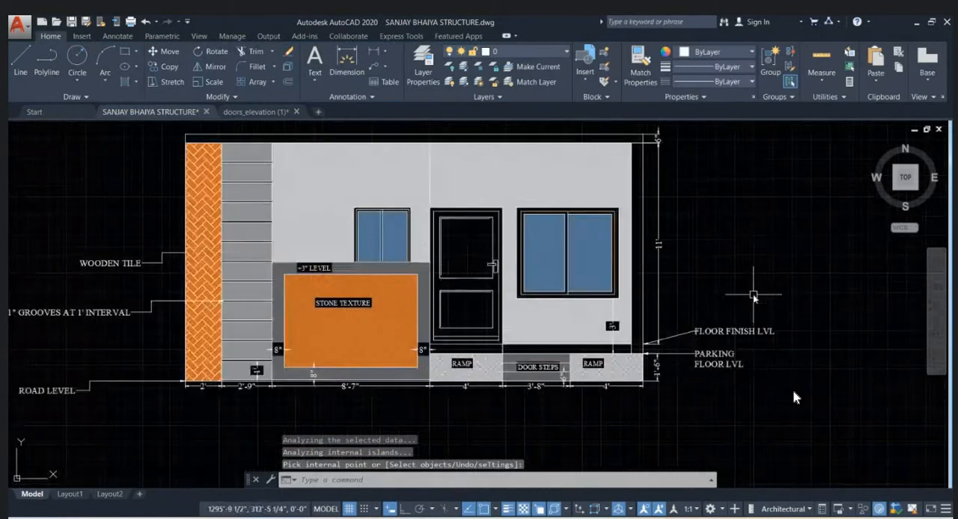
scroll(614, 307, "down", 2)
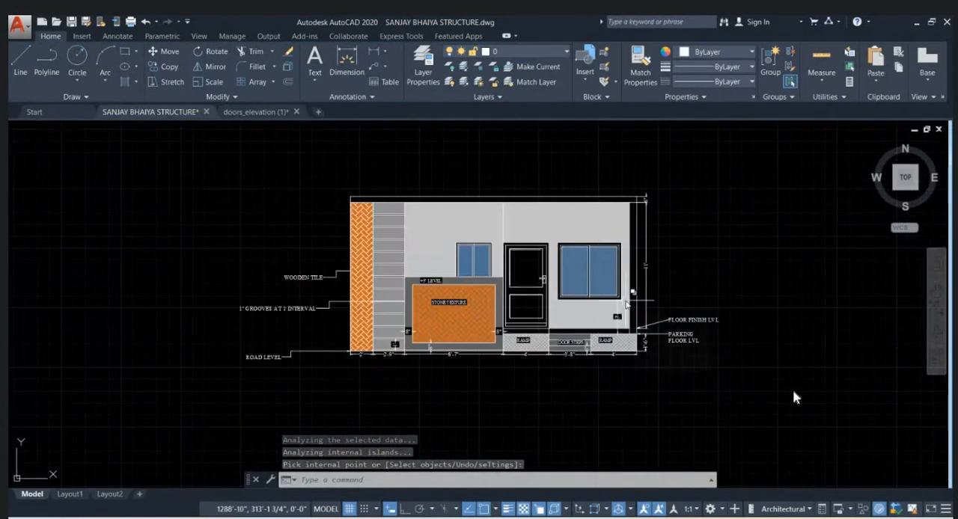
- Start a gradient hatch for the door with orange 205,105,40 as first colour and white as second colour
scroll(569, 298, "up", 2)
scroll(539, 298, "up", 2)
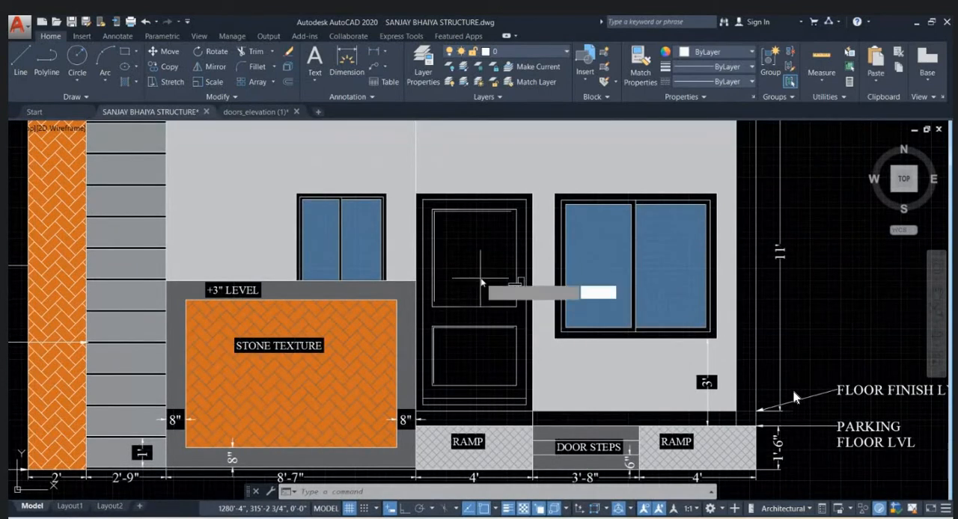
key("Return")
left_click(333, 51)
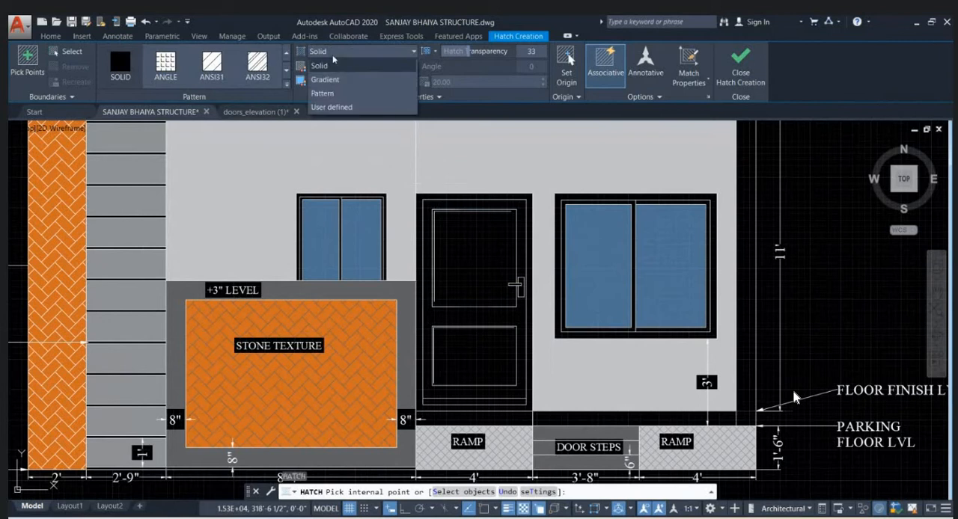
left_click(325, 80)
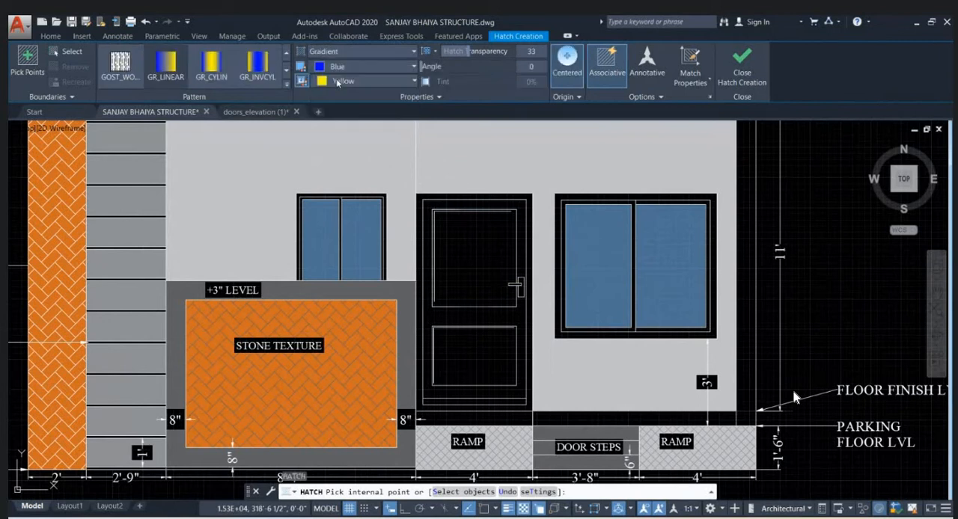
left_click(353, 67)
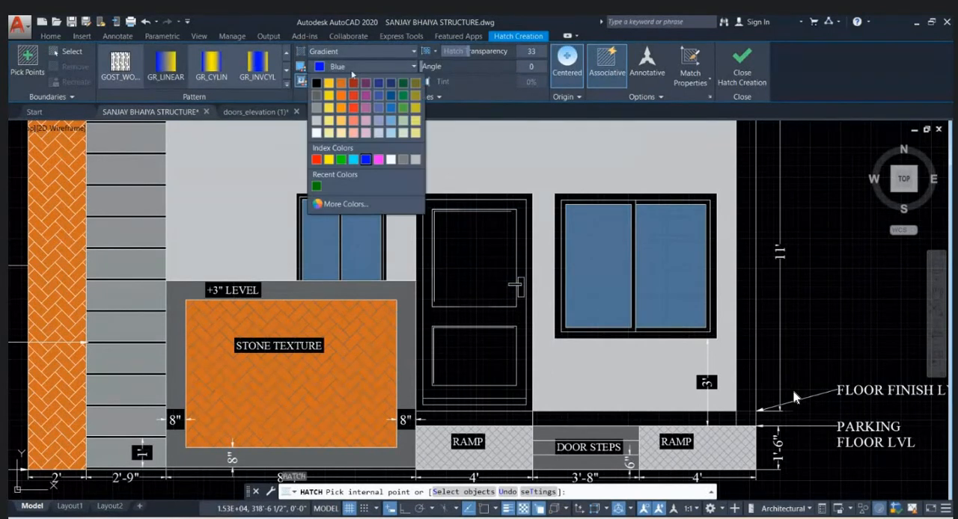
left_click(342, 87)
left_click(342, 84)
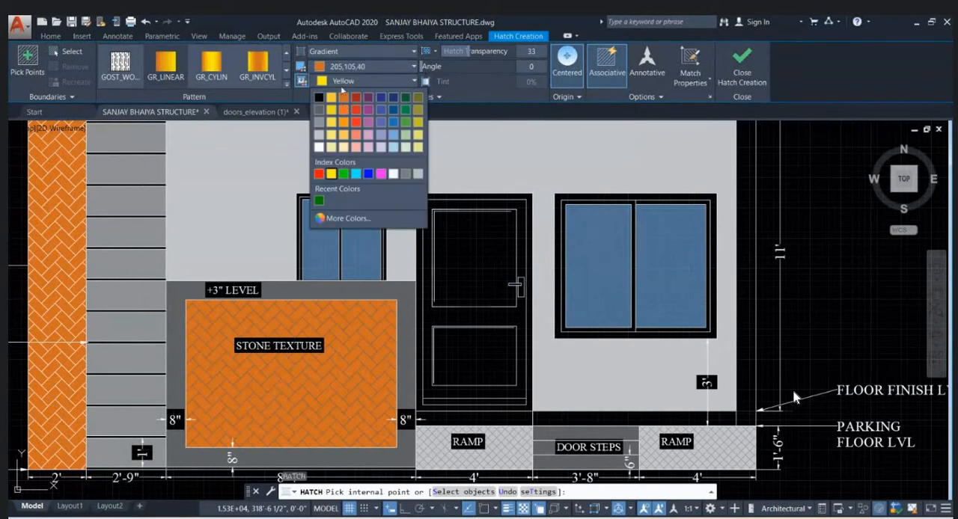
left_click(392, 173)
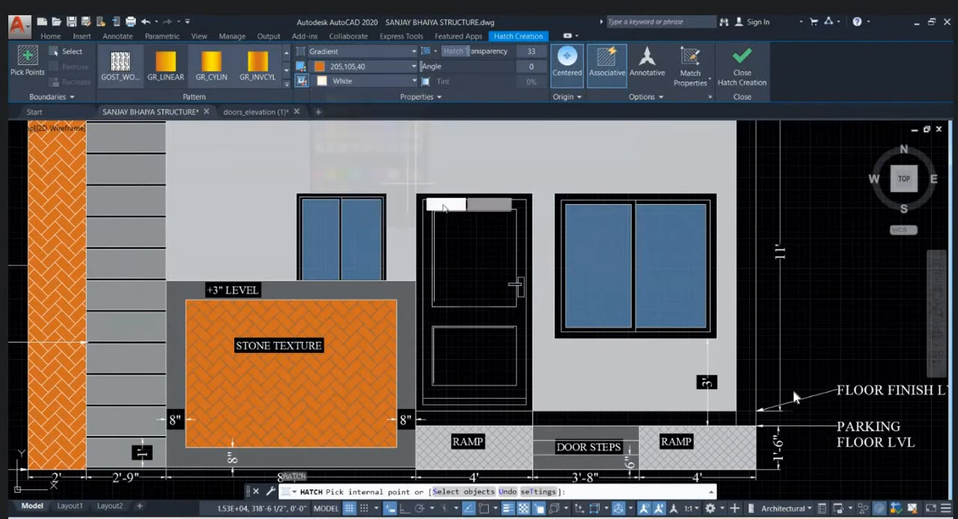
- Apply the gradient hatch to the door's panels and outer frame, continuing despite the open boundary, and finish the hatch
left_click(490, 255)
left_click(481, 348)
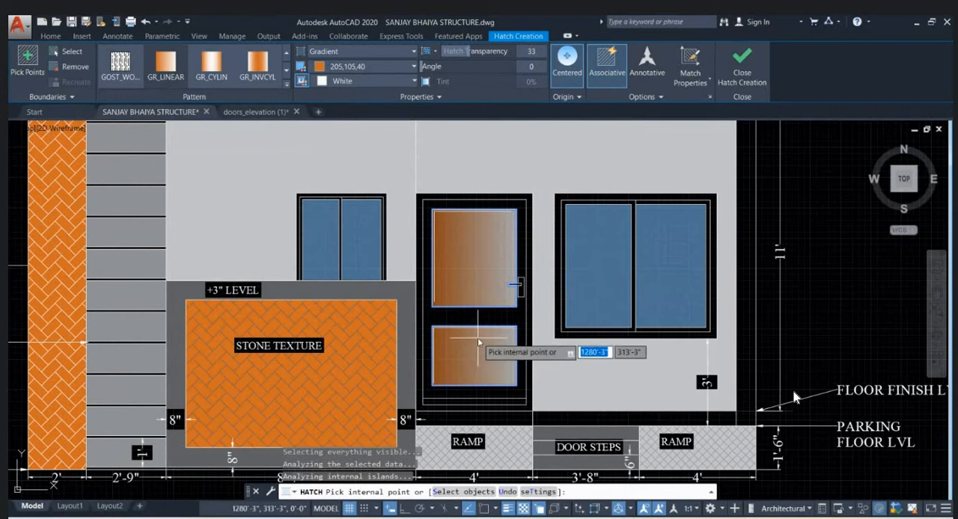
scroll(483, 330, "down", 2)
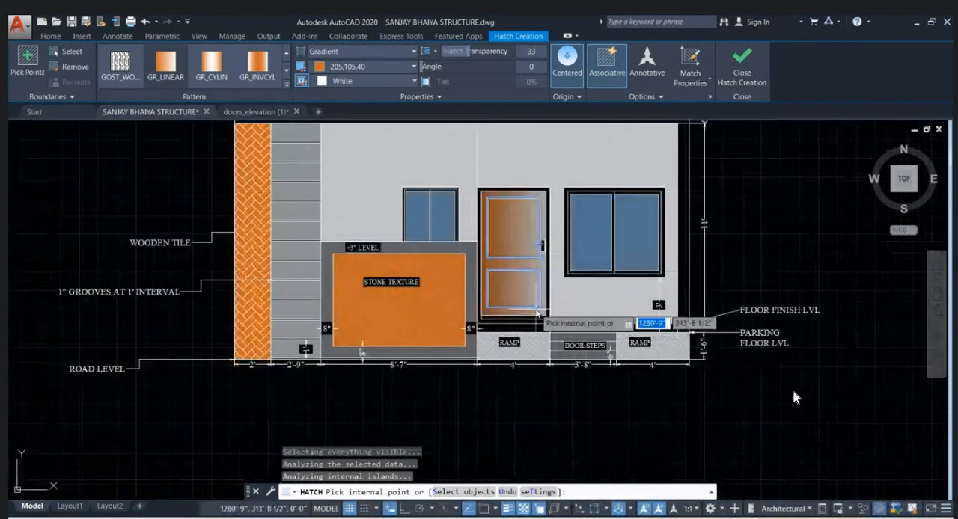
scroll(529, 327, "up", 3)
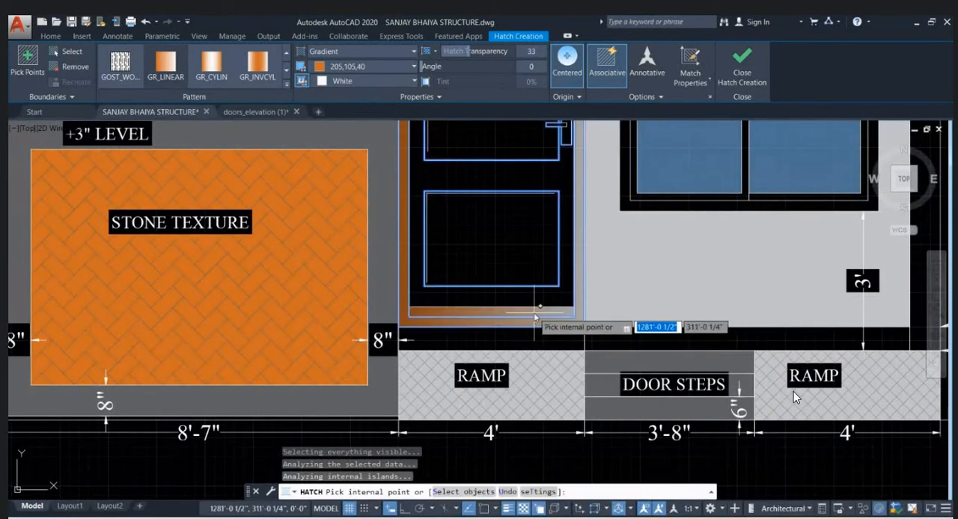
scroll(532, 307, "down", 2)
left_click(531, 307)
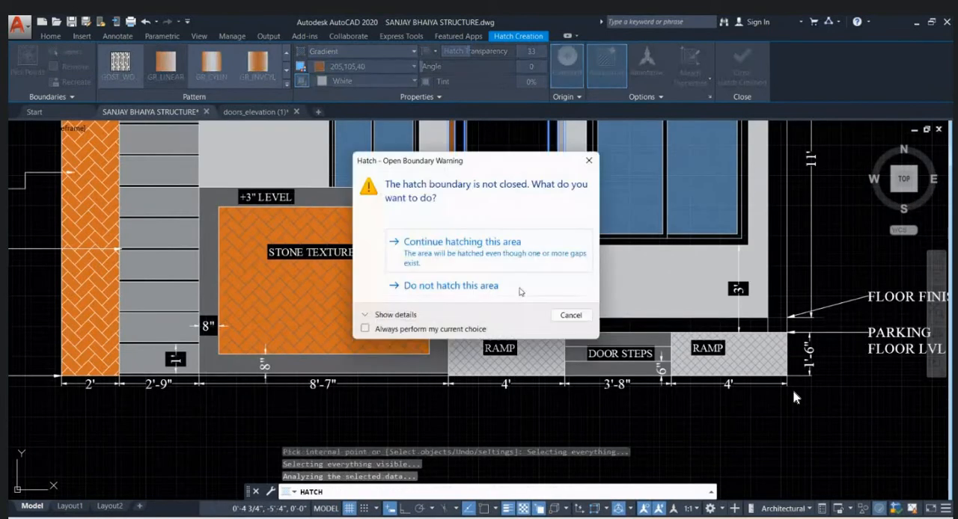
left_click(558, 247)
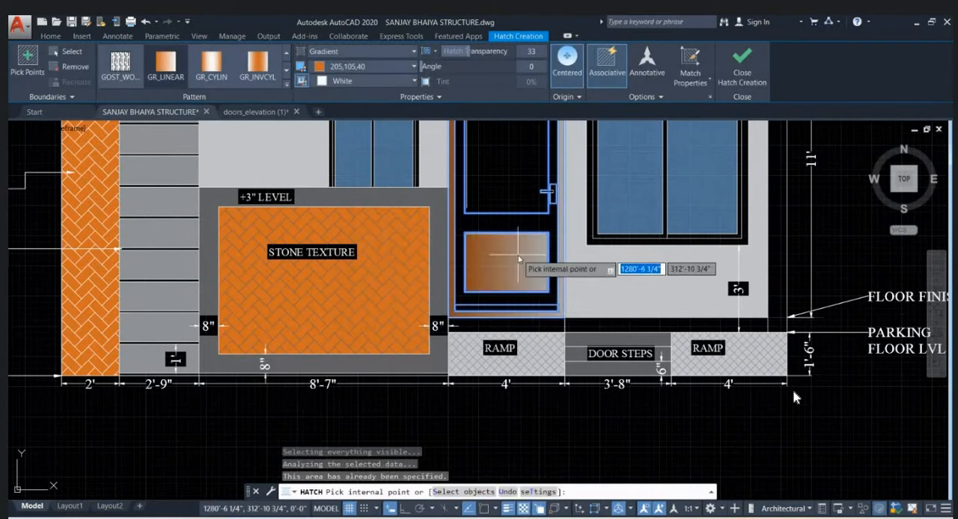
key("Return")
- Hatch the door leaf around its two panels and change the hatch type from solid to gradient
scroll(518, 256, "down", 2)
type("h")
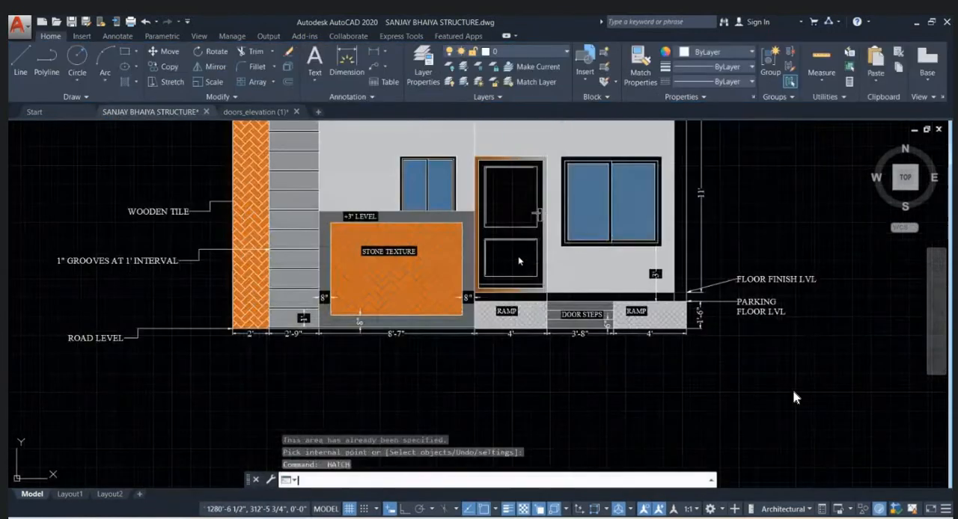
key("Return")
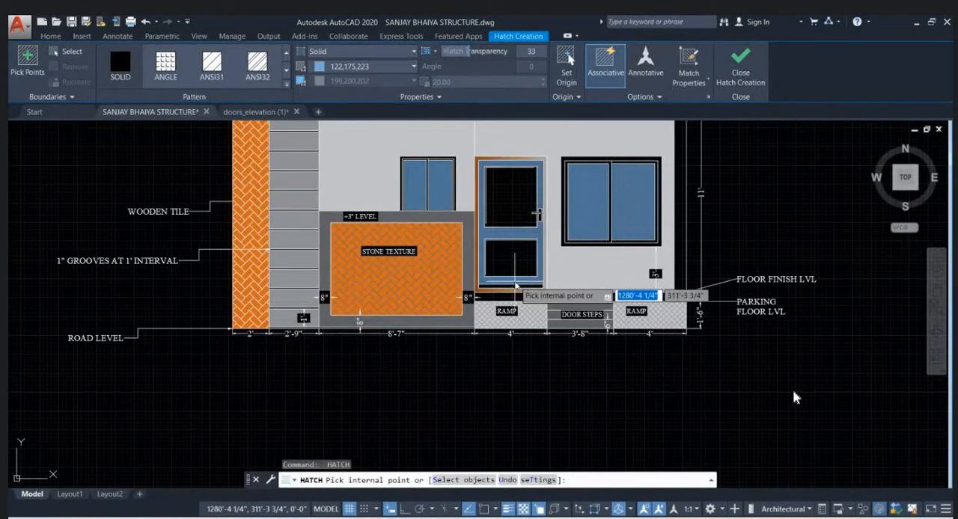
left_click(515, 286)
left_click(349, 66)
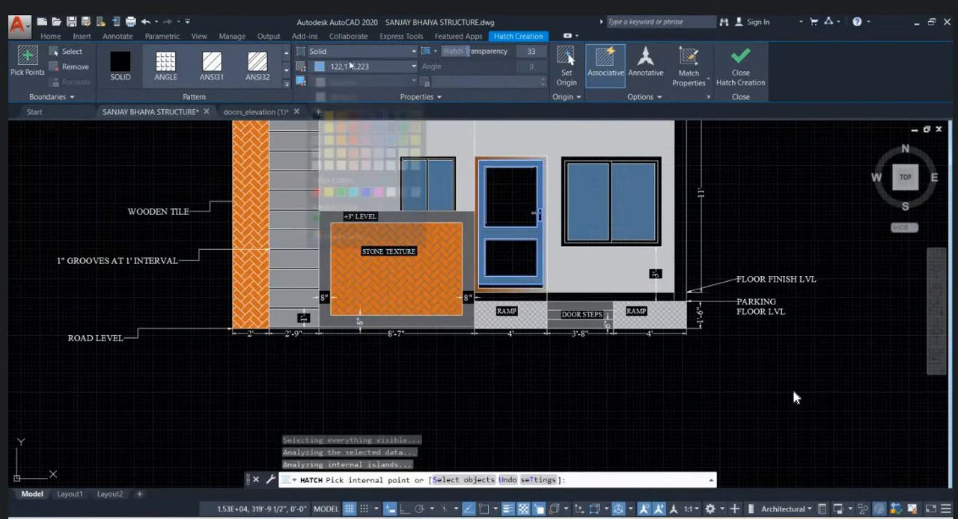
left_click(347, 54)
left_click(347, 54)
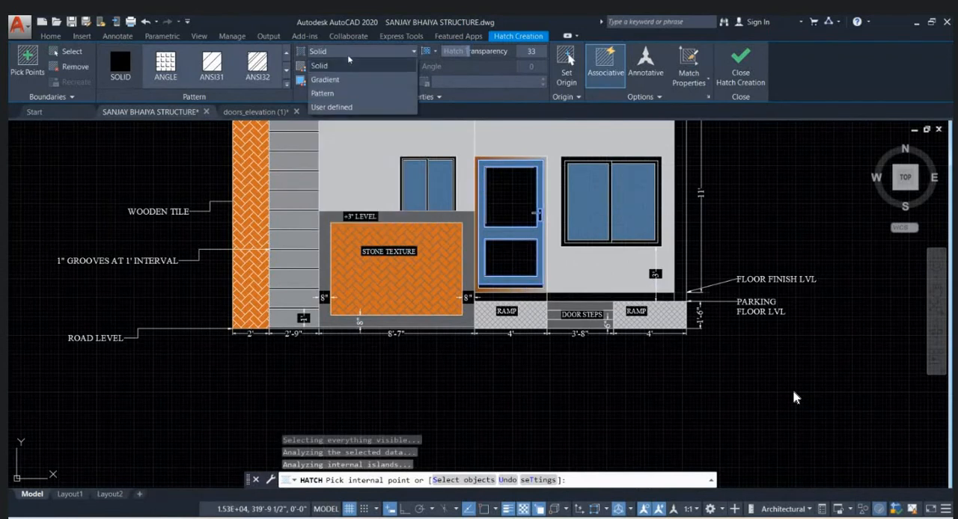
left_click(346, 66)
left_click(346, 66)
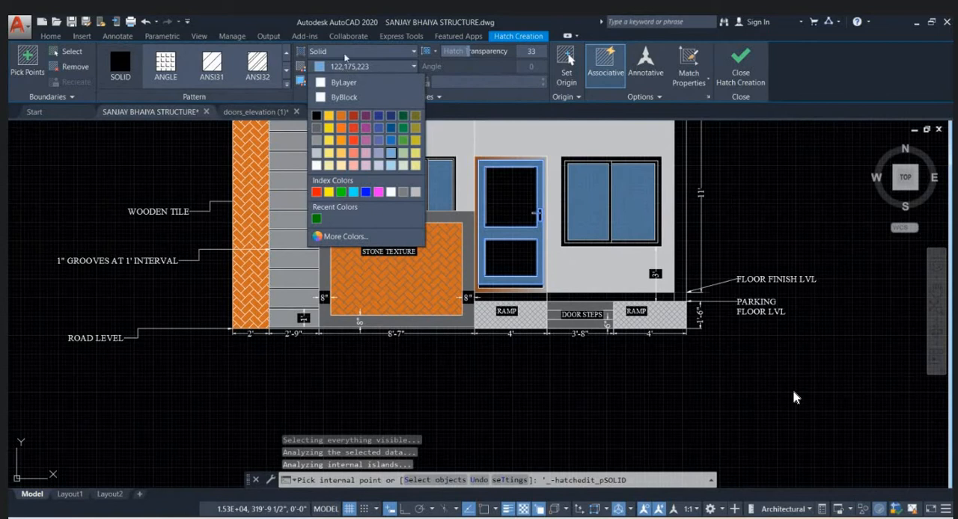
left_click(343, 52)
left_click(344, 52)
left_click(343, 75)
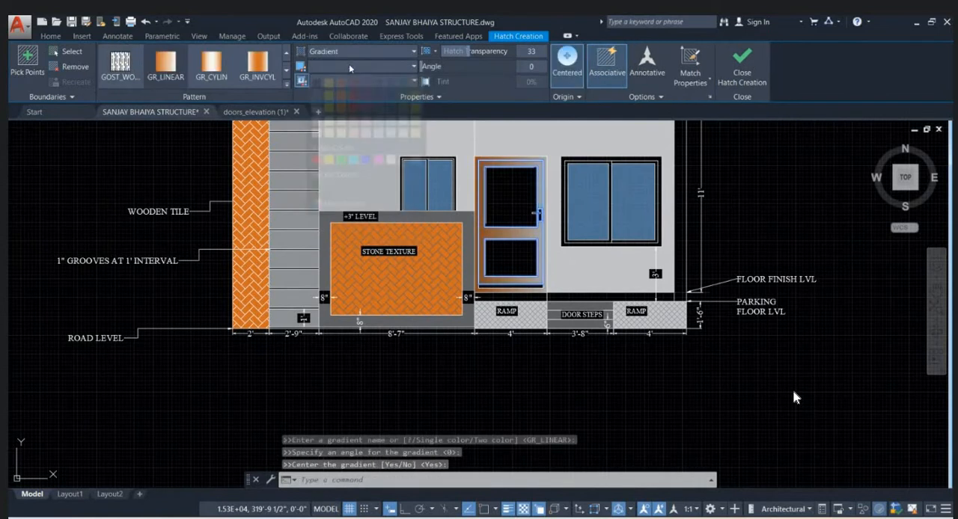
- Set the gradient colours to orange 205,105,40 and white 255,255,255, fill the door's lower panel too, and finish the hatch
left_click(350, 66)
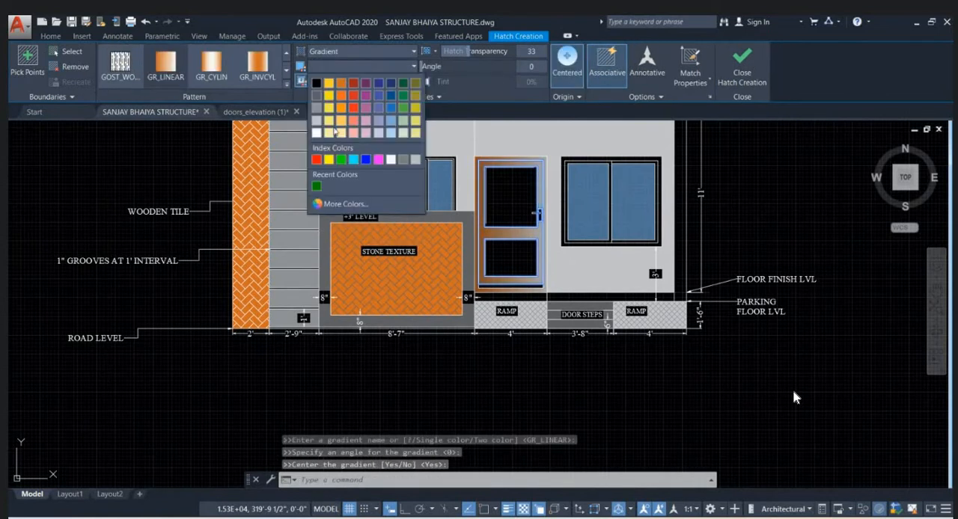
left_click(345, 87)
left_click(348, 70)
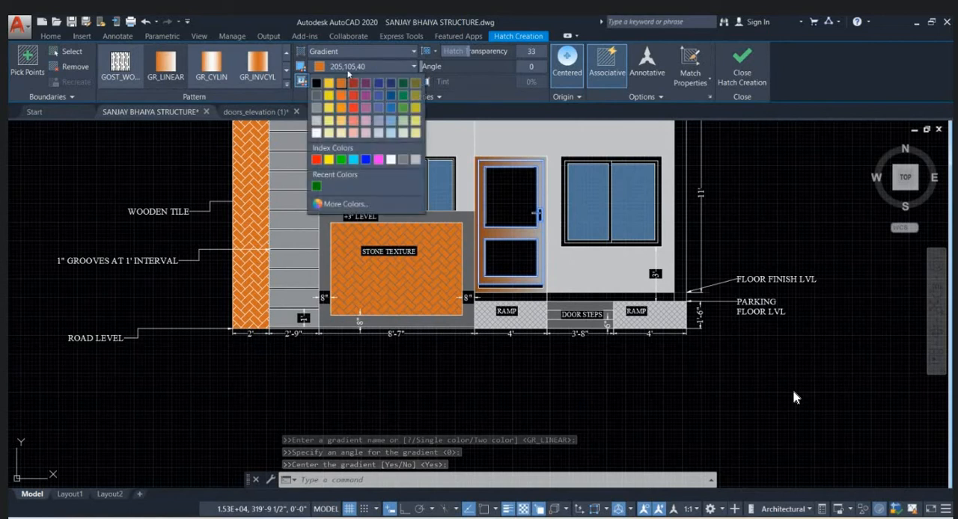
left_click(347, 67)
left_click(352, 81)
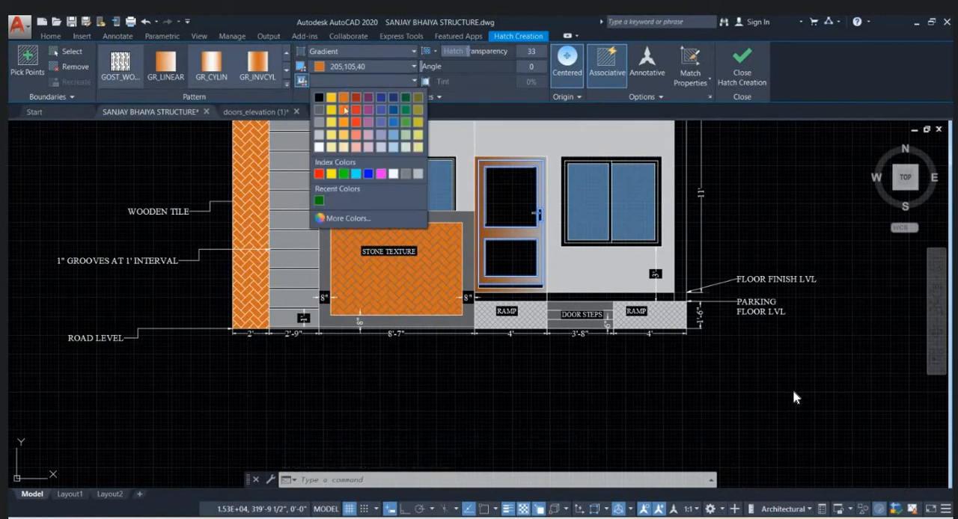
left_click(321, 148)
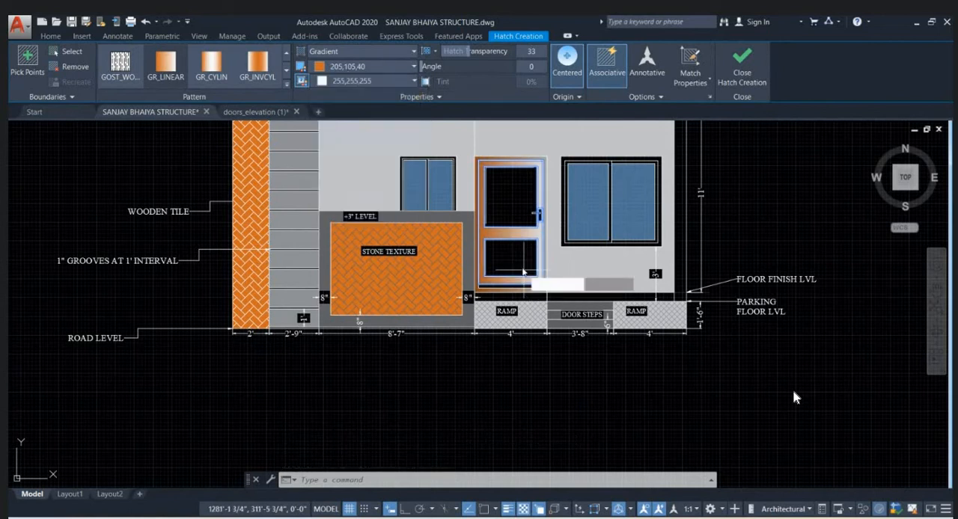
left_click(516, 259)
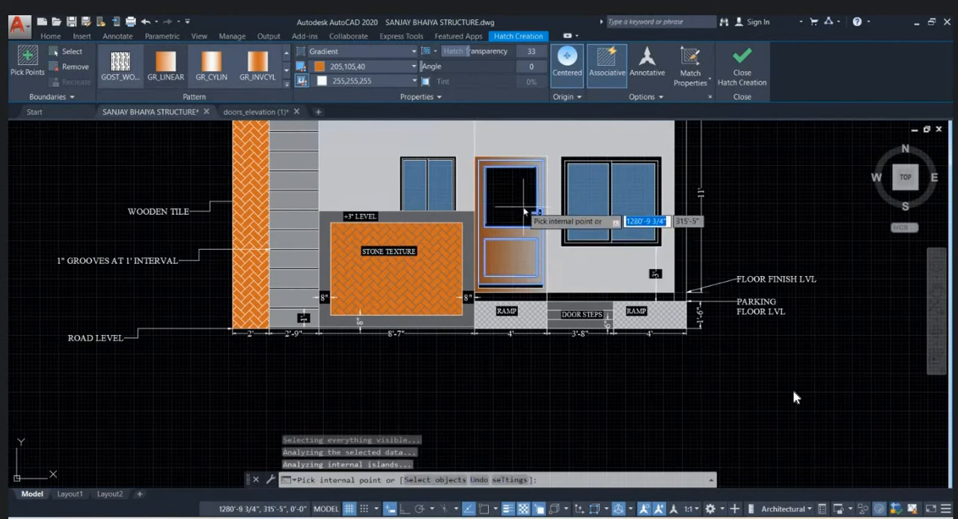
key("Return")
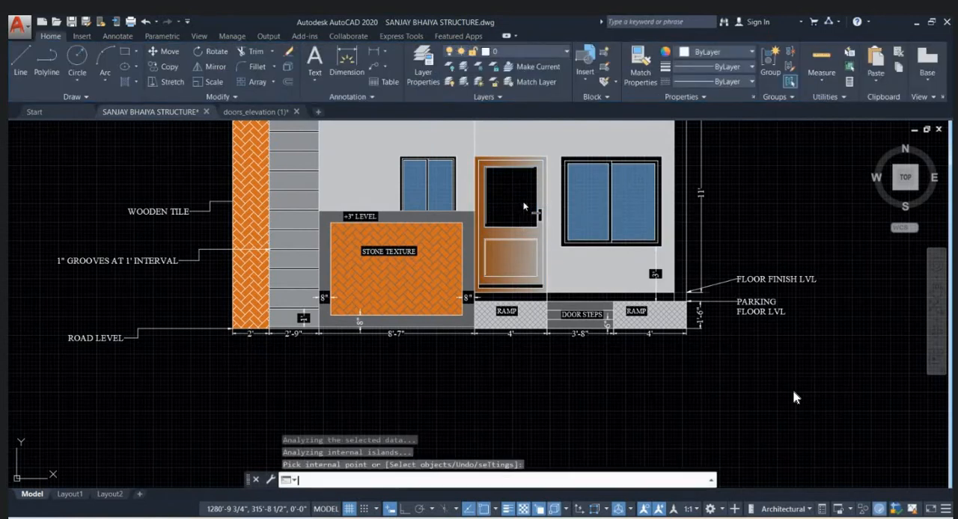
- Hatch the door's upper panel, change the hatch type from solid to gradient, and end the hatch
key("Return")
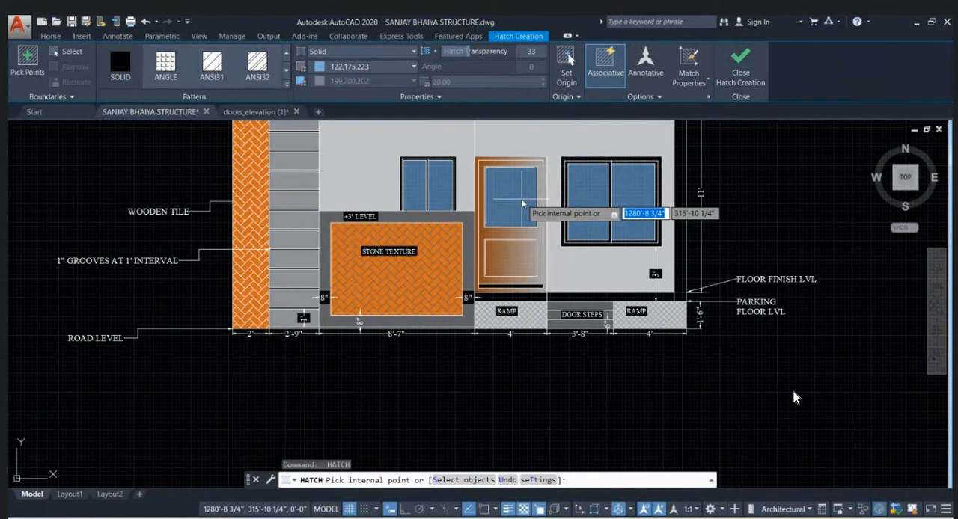
left_click(522, 202)
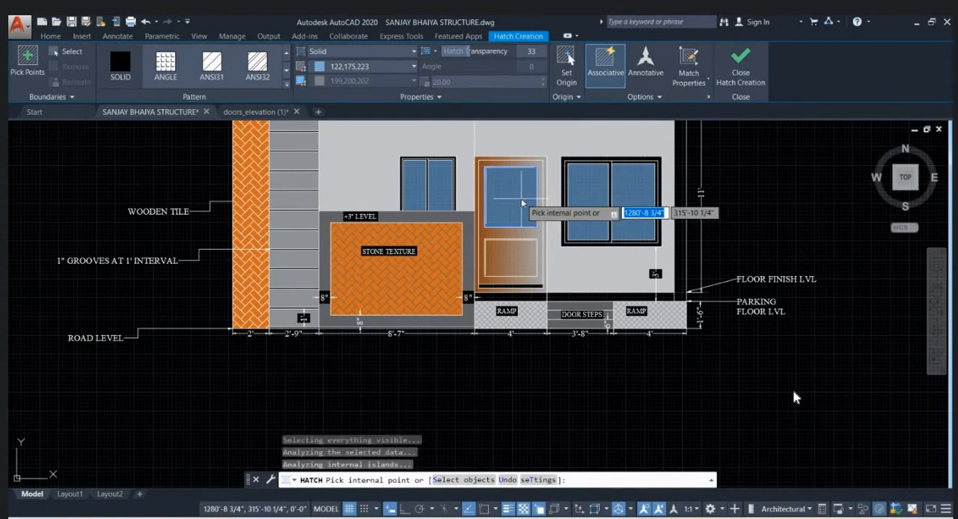
left_click(352, 47)
left_click(353, 78)
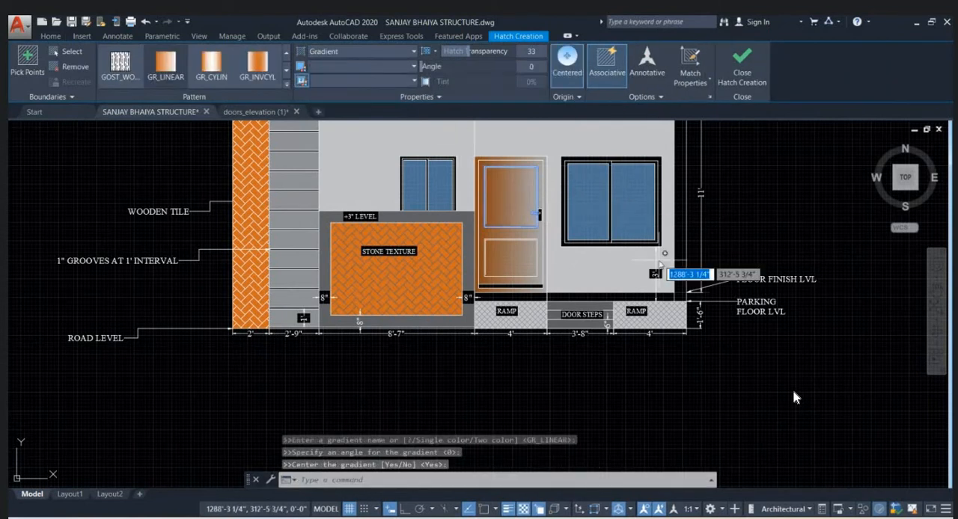
key("Escape")
scroll(665, 299, "down", 2)
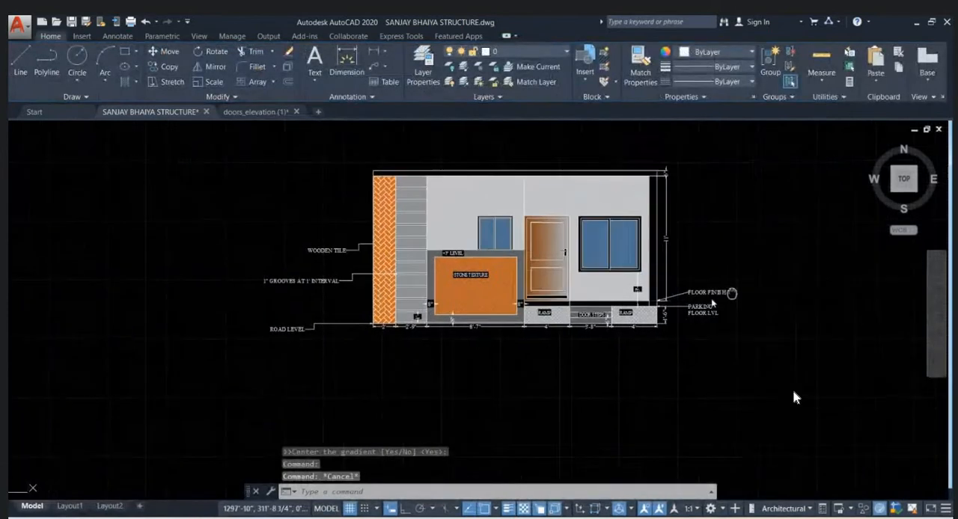
- Fill the plinth strip between the floor finish and parking levels with a solid hatch, colour 199,200,202, transparency 0
scroll(667, 262, "up", 2)
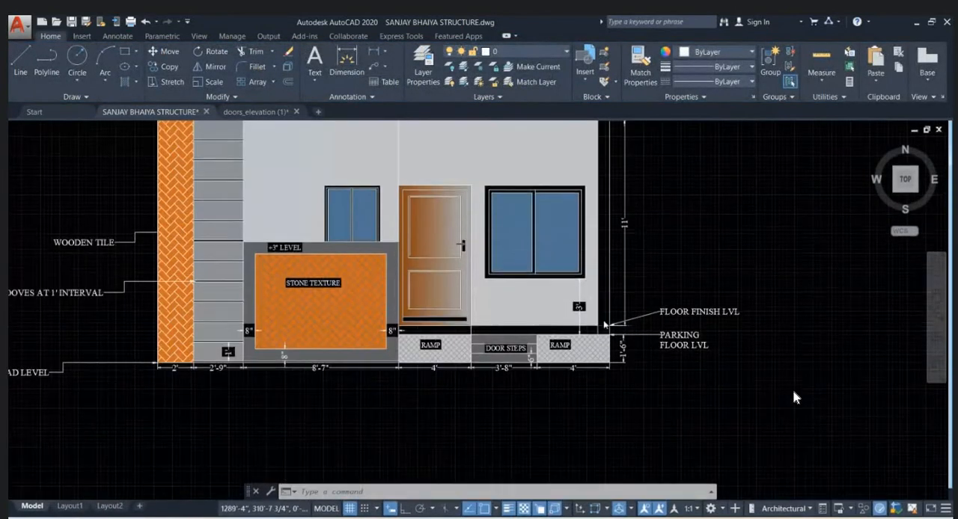
middle_click_drag(605, 325, 596, 346)
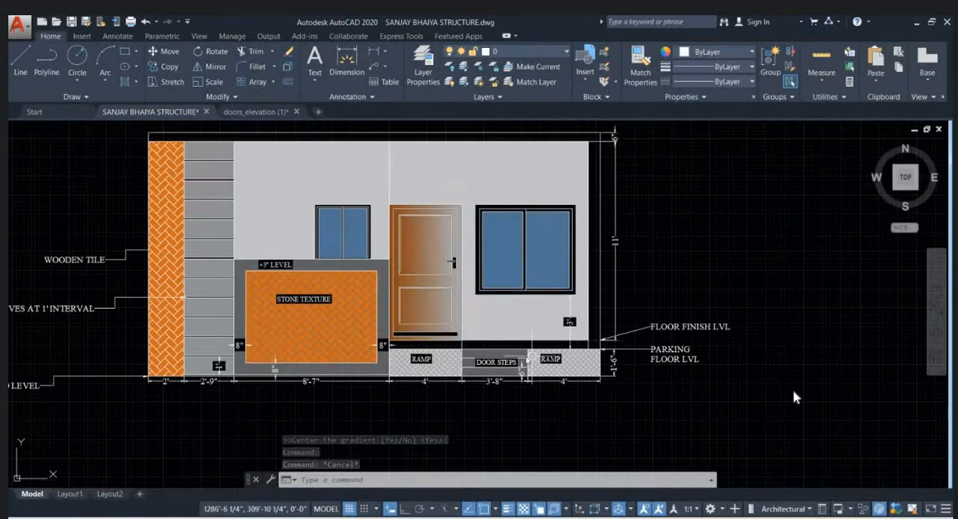
scroll(530, 361, "up", 3)
scroll(532, 333, "down", 2)
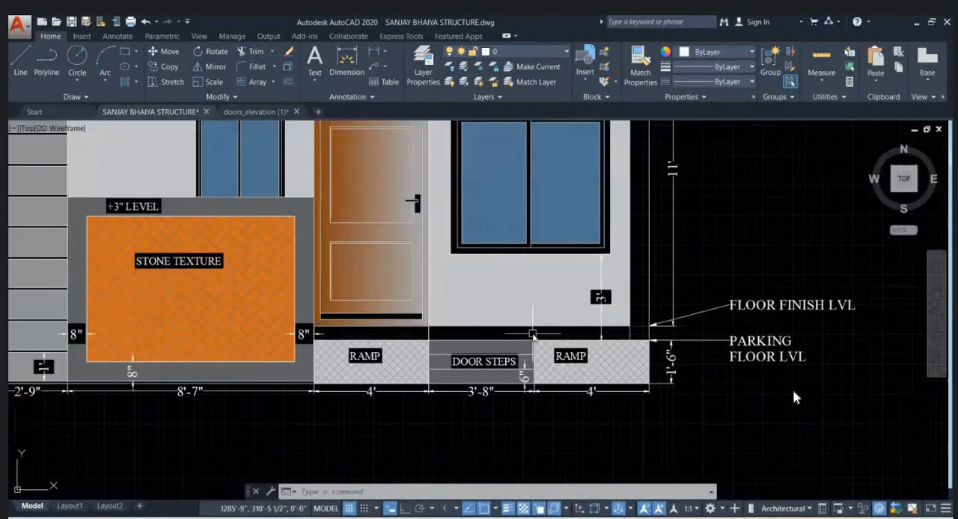
type("h")
key("Return")
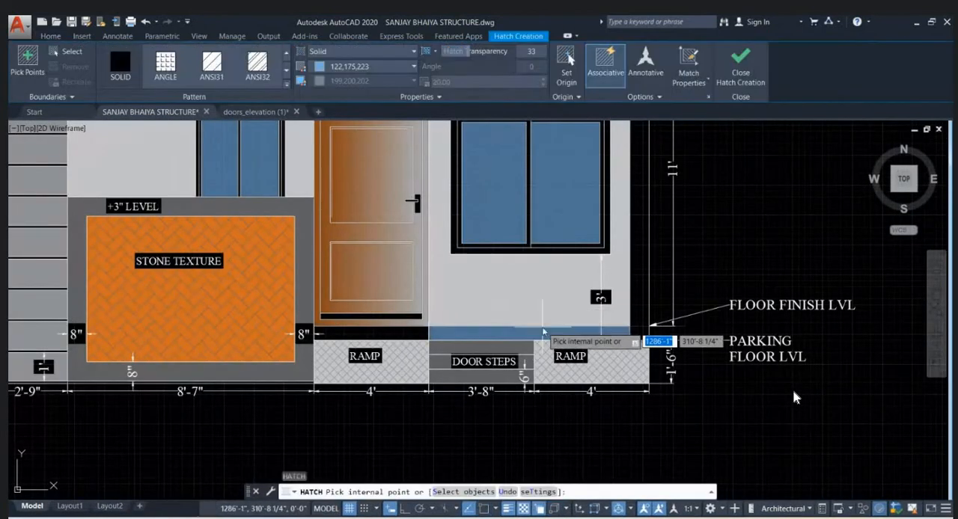
left_click(341, 53)
left_click(333, 67)
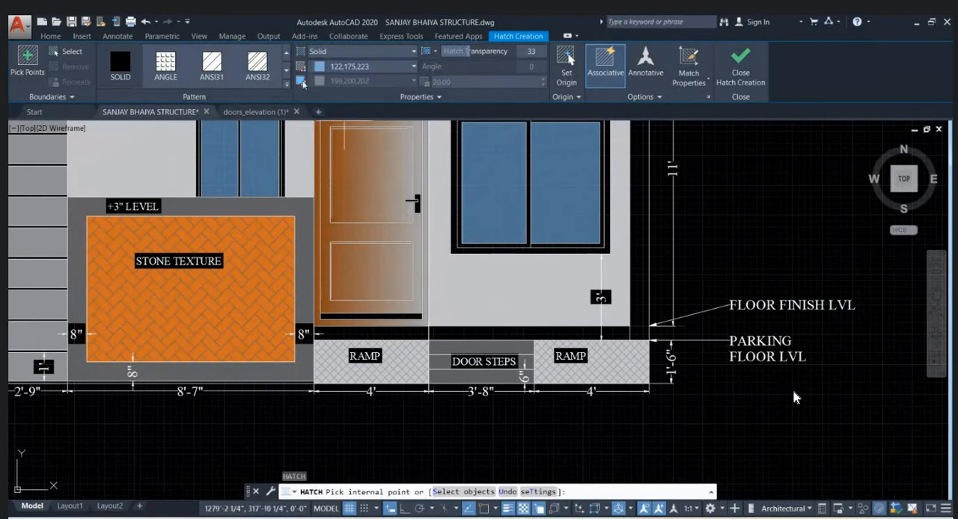
left_click(351, 68)
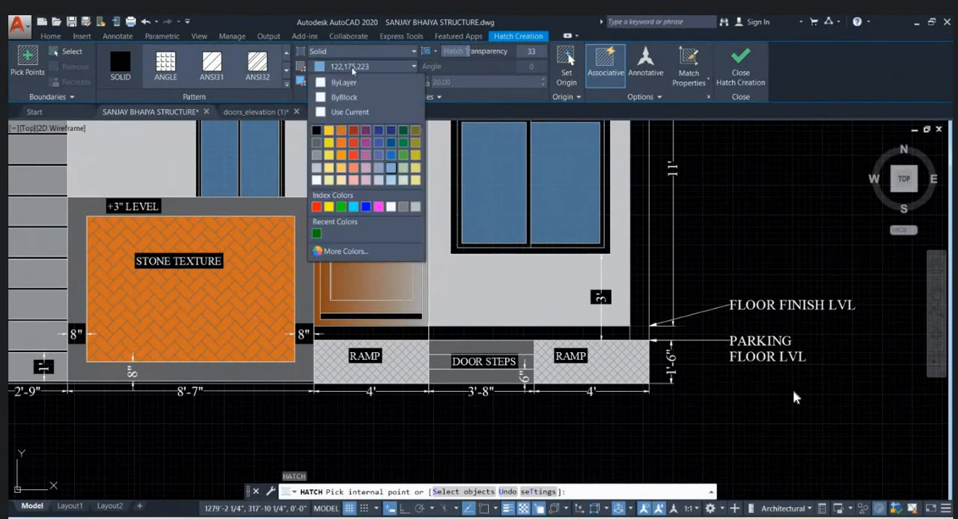
left_click(326, 168)
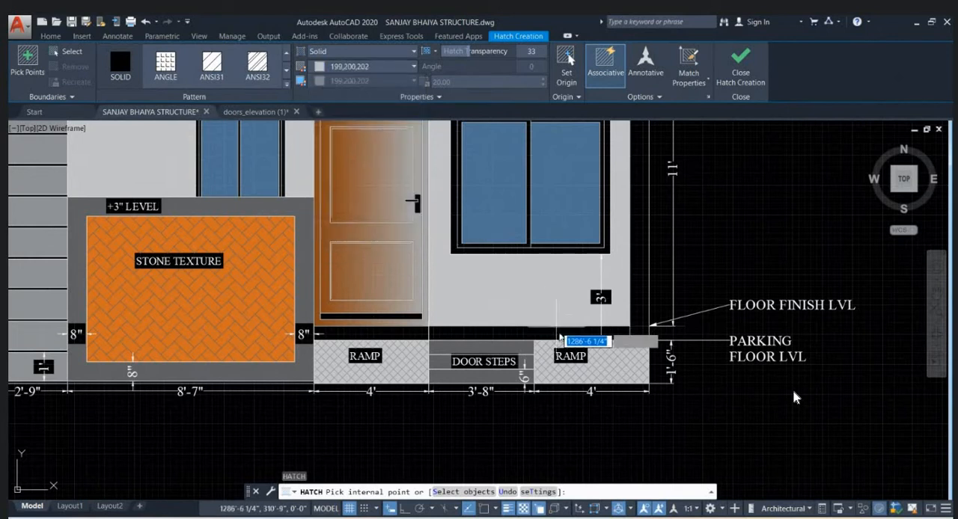
left_click(410, 334)
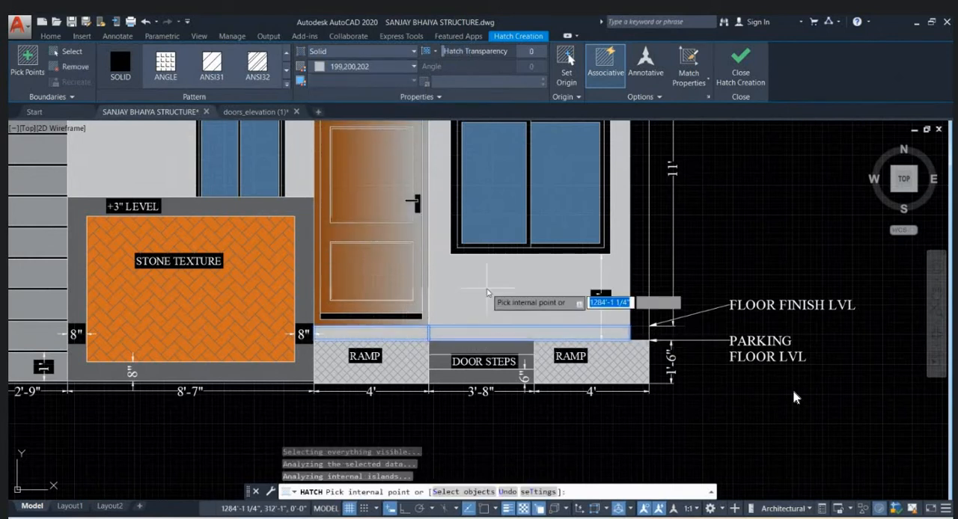
key("Escape")
- Examine the whole coloured elevation together with the floor plans and column layouts below it
scroll(584, 333, "down", 5)
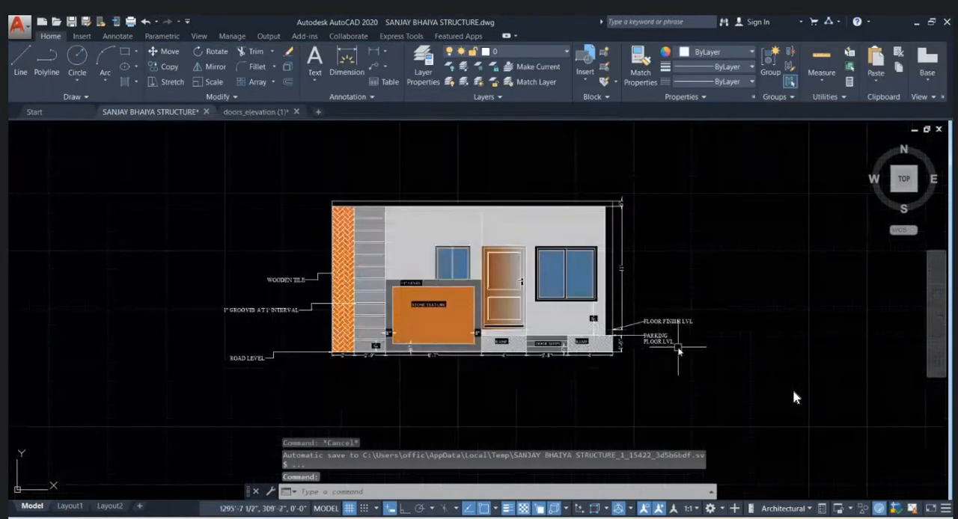
scroll(675, 337, "down", 1)
scroll(669, 292, "up", 1)
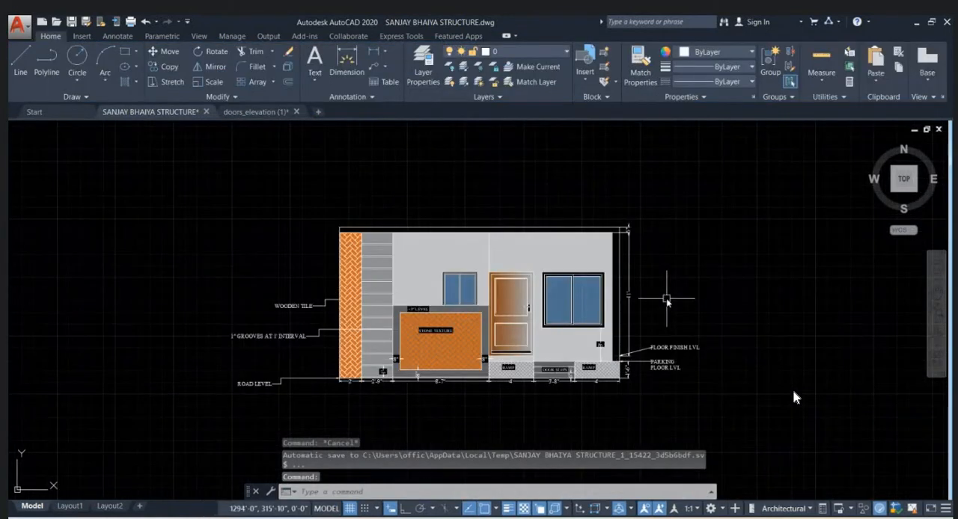
scroll(516, 247, "down", 1)
scroll(633, 310, "down", 4)
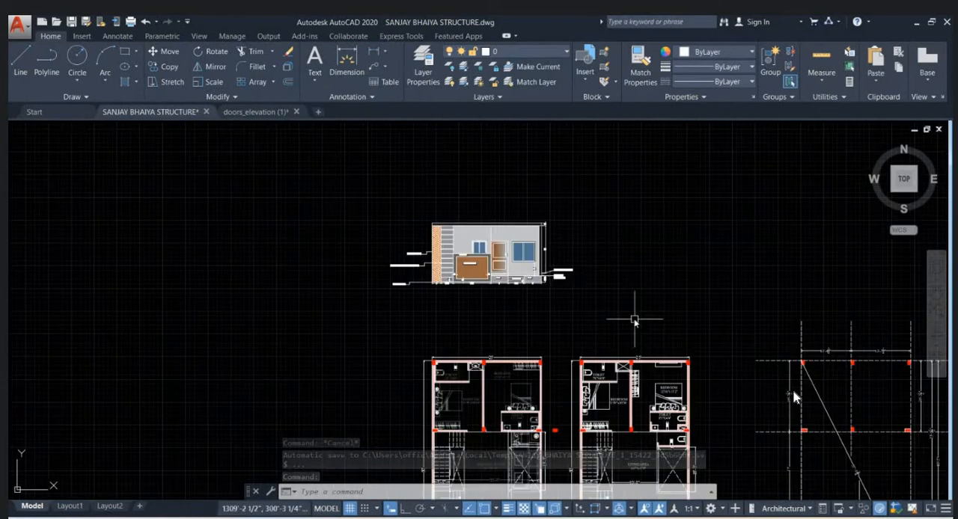
left_click(503, 273)
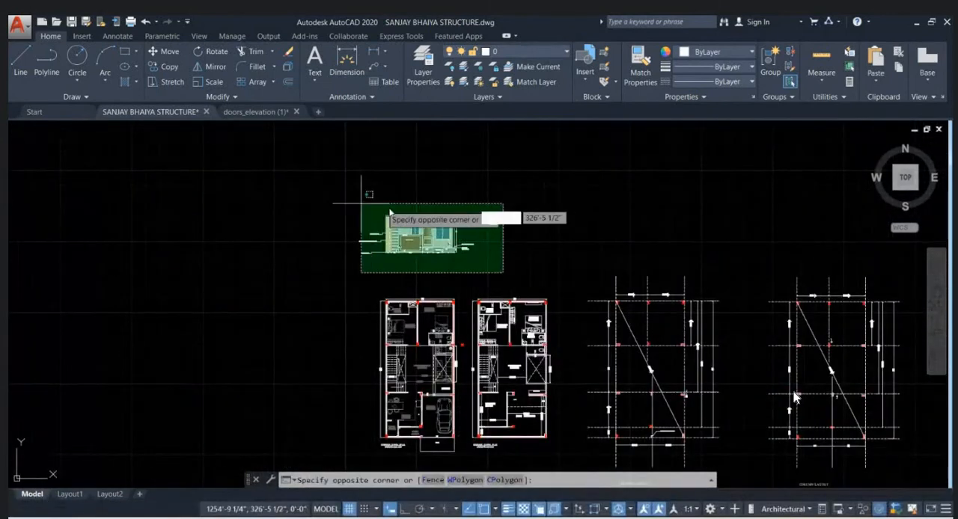
left_click(537, 290)
- Draw vertical construction lines (XLINE) through both outer front corners of the plan with the open terrace
scroll(482, 251, "up", 2)
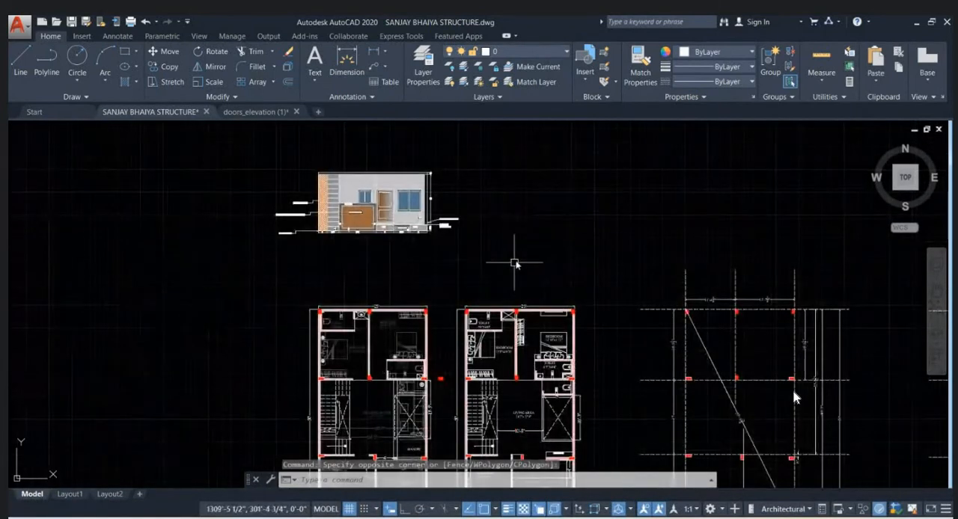
type("XL")
key("Return")
type("v")
key("Return")
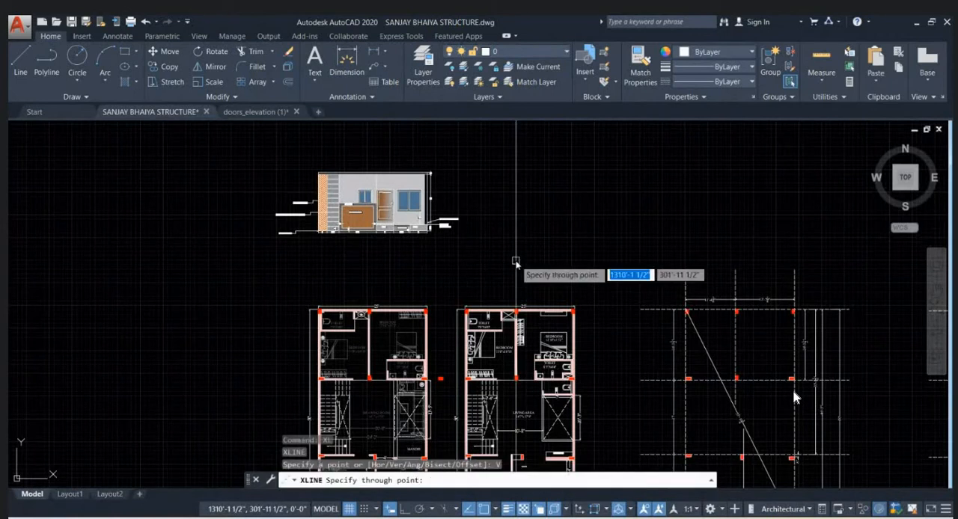
scroll(516, 262, "down", 4)
scroll(482, 412, "up", 8)
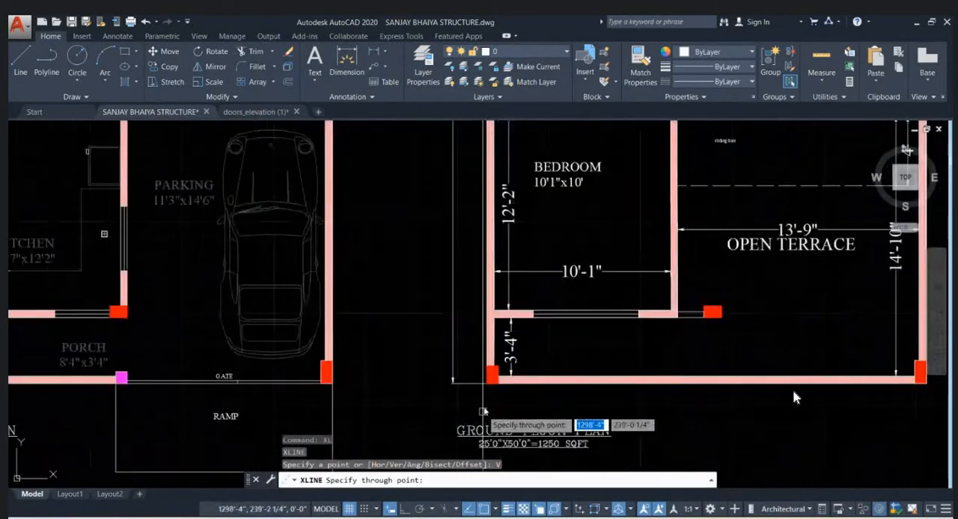
left_click(487, 385)
middle_click_drag(647, 391, 452, 383)
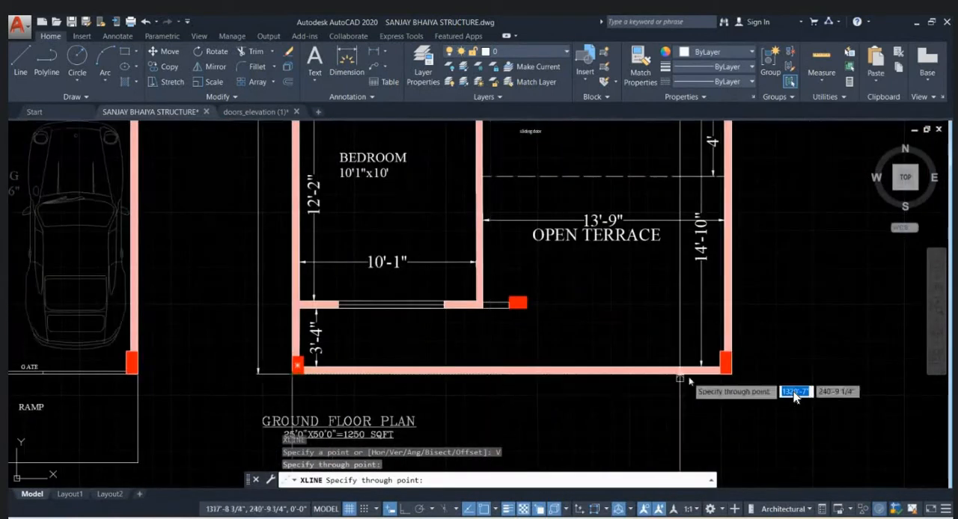
left_click(544, 333)
- Add vertical construction lines through the outer corner of the column beside the bedroom and both edges of the bedroom's front window
scroll(542, 326, "up", 2)
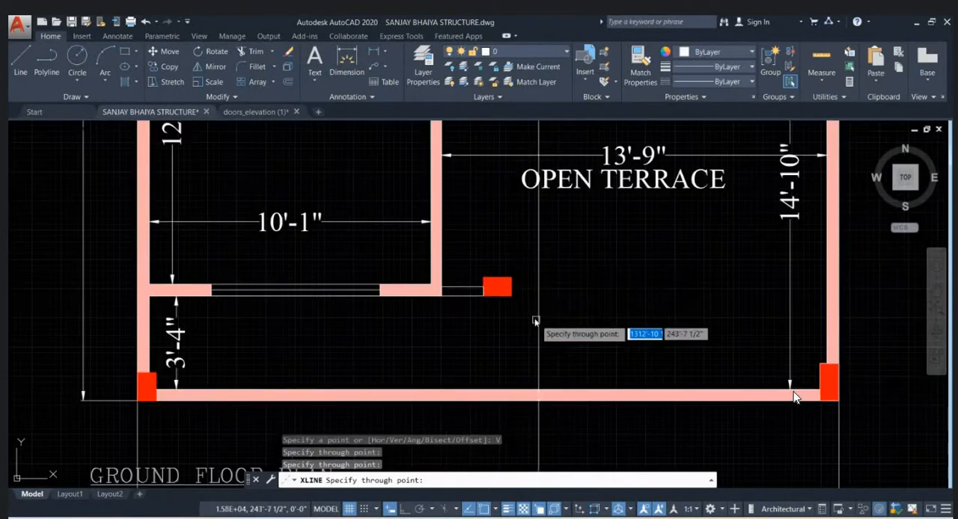
left_click(509, 296)
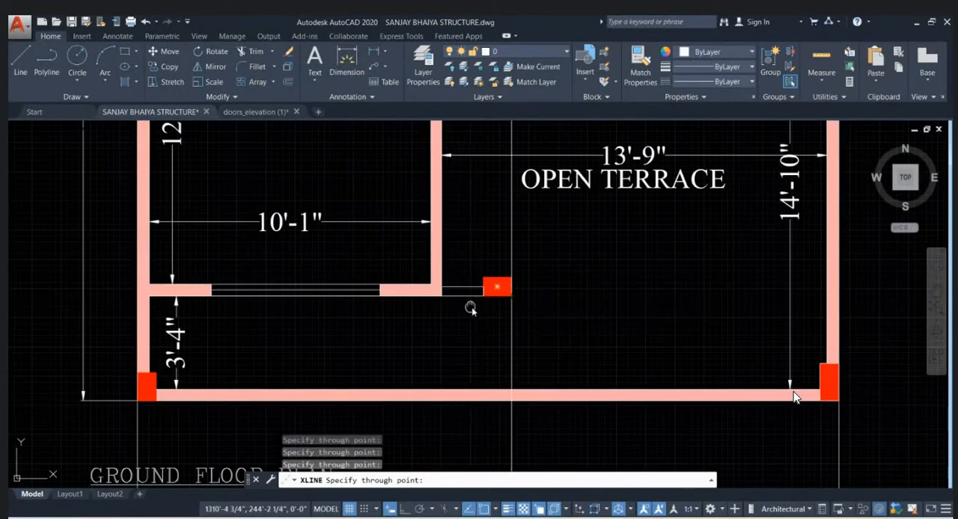
middle_click_drag(470, 310, 582, 312)
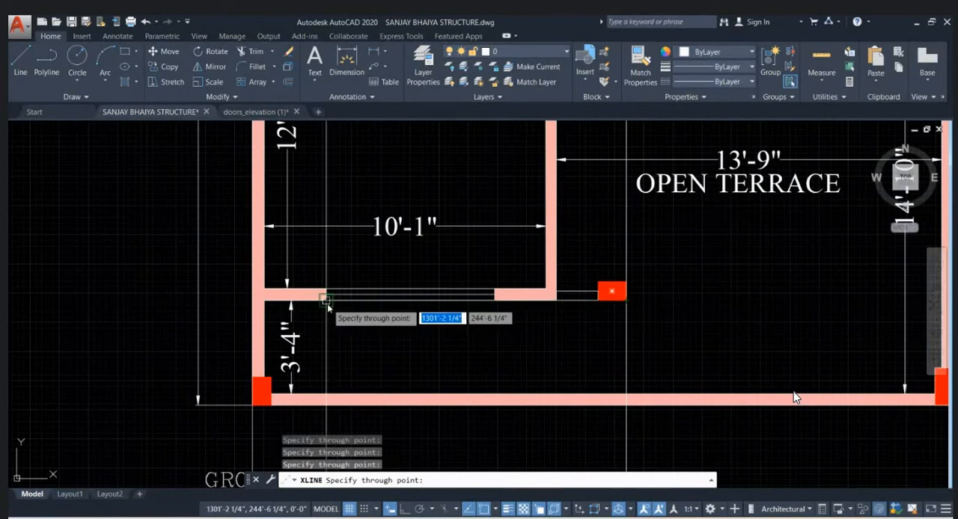
left_click(326, 301)
left_click(495, 301)
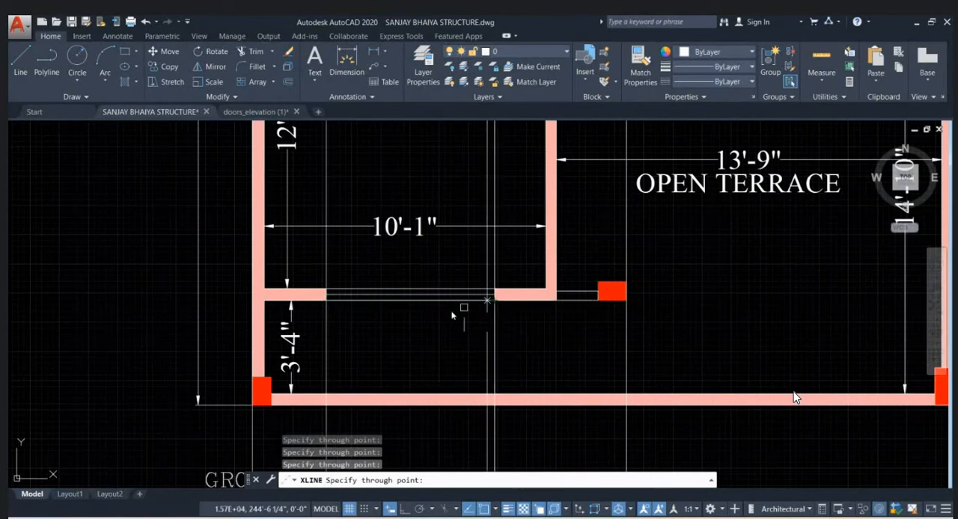
- Add vertical construction lines through the free end of the Lord Mural wall and the terrace corner column's inner face, then end the command
scroll(453, 311, "down", 2)
middle_click_drag(616, 290, 556, 412)
middle_click_drag(590, 251, 566, 292)
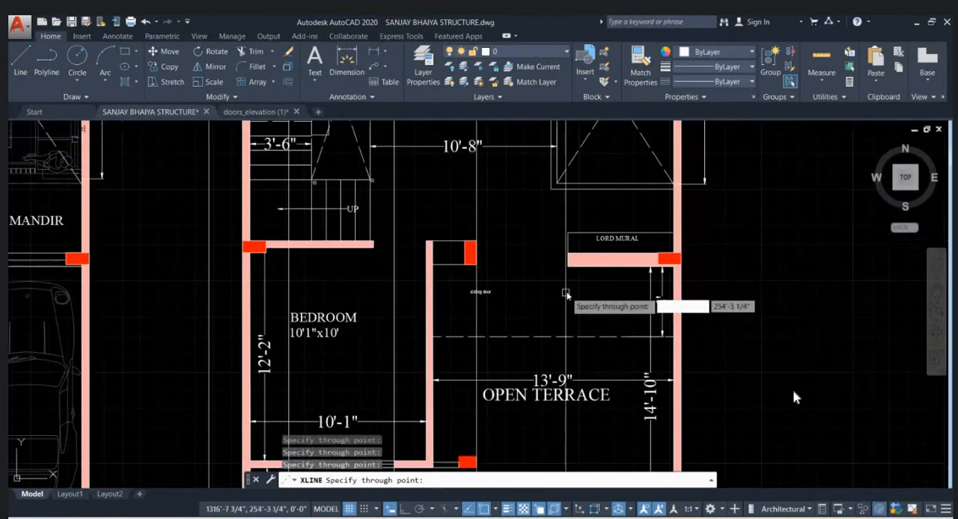
scroll(634, 236, "down", 2)
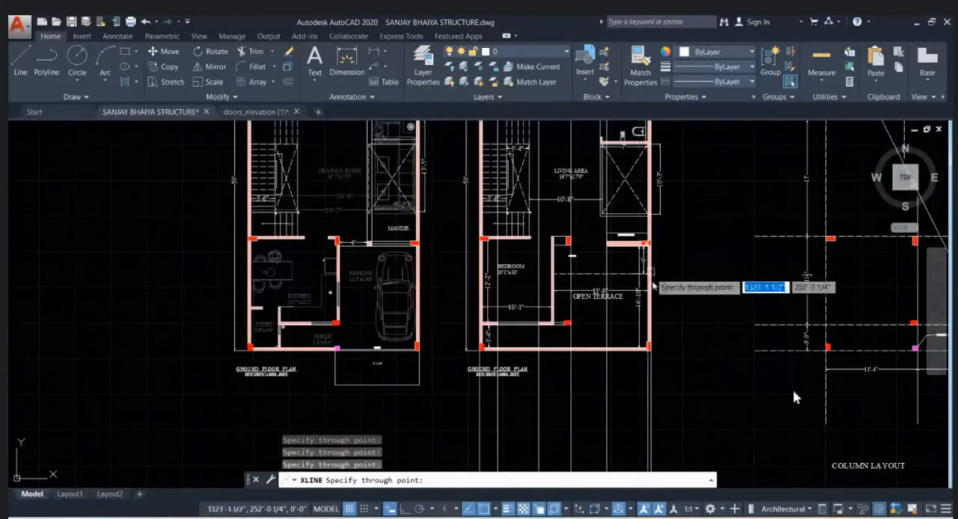
scroll(634, 378, "up", 4)
scroll(625, 387, "up", 1)
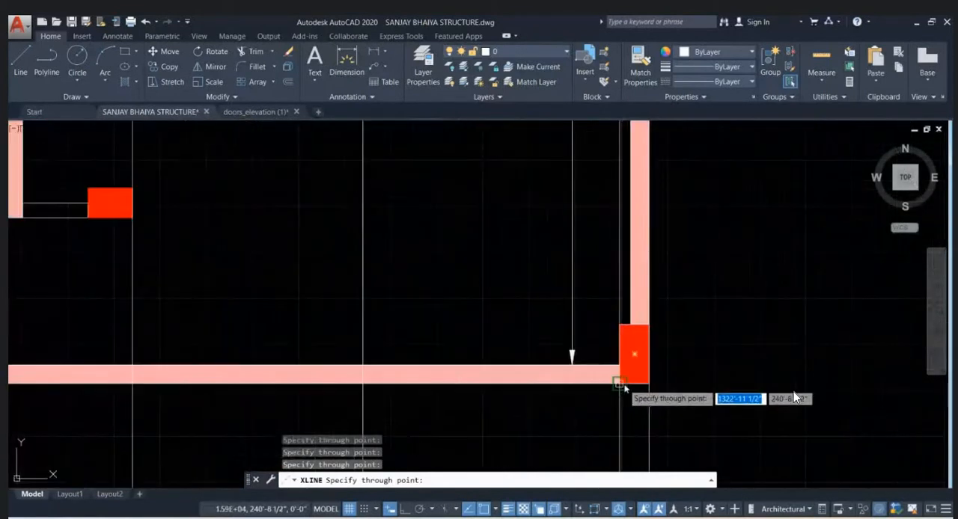
key("Escape")
scroll(644, 367, "down", 1)
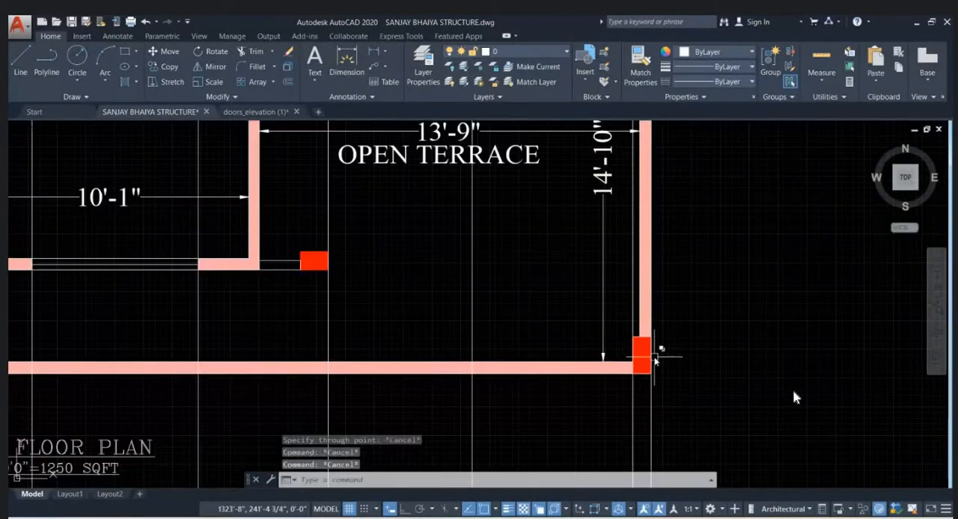
scroll(654, 361, "down", 5)
scroll(591, 350, "up", 4)
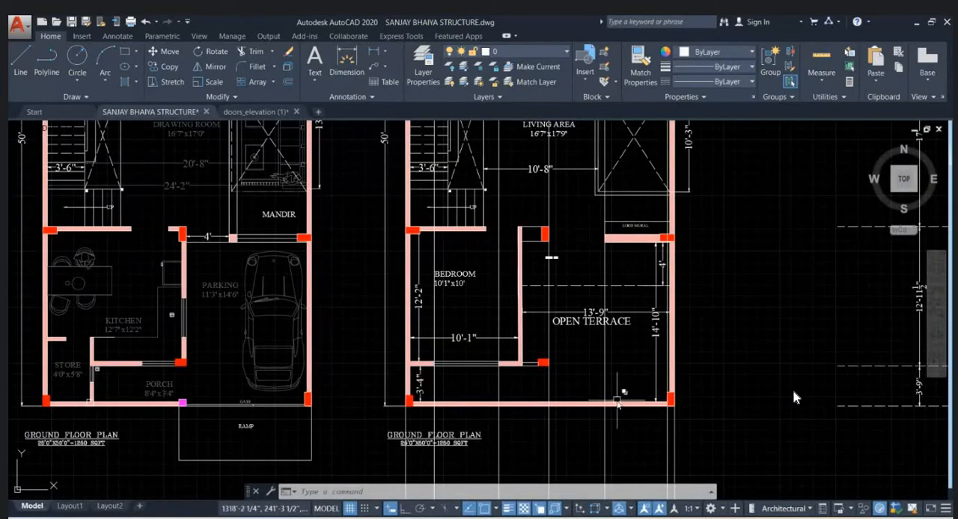
- Draw a horizontal base line across all the vertical construction lines beside the coloured elevation, with Ortho on
scroll(610, 408, "down", 4)
scroll(605, 408, "up", 5)
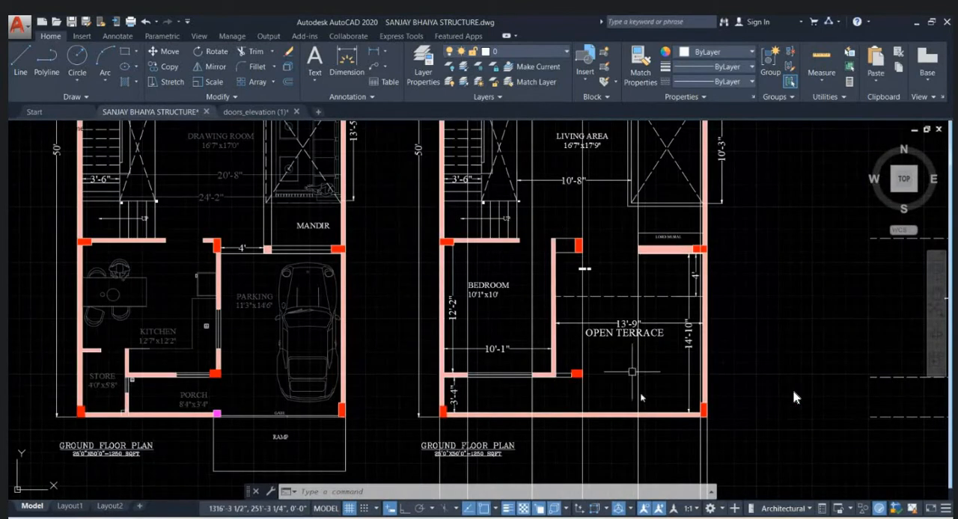
scroll(453, 415, "down", 5)
scroll(454, 419, "up", 8)
type("l")
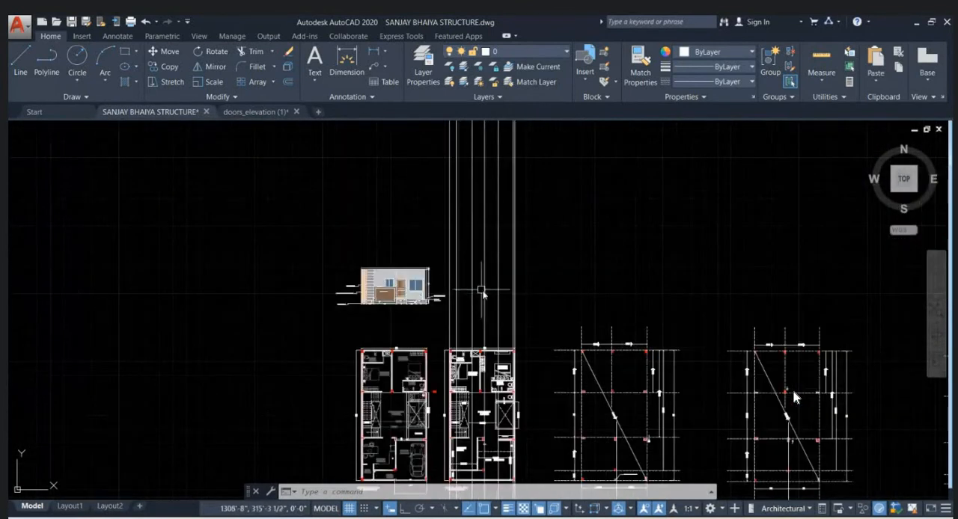
key("Return")
left_click(364, 274)
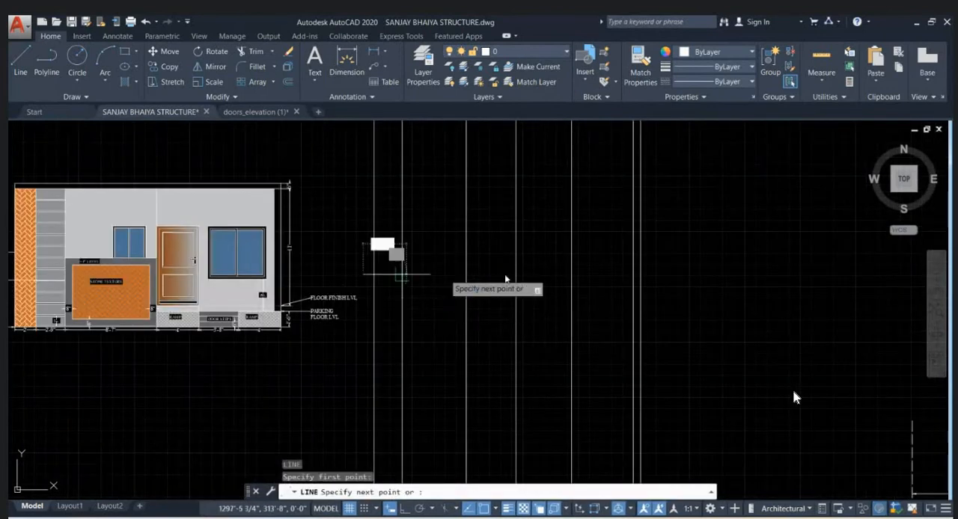
left_click(674, 266)
key("ctrl+z")
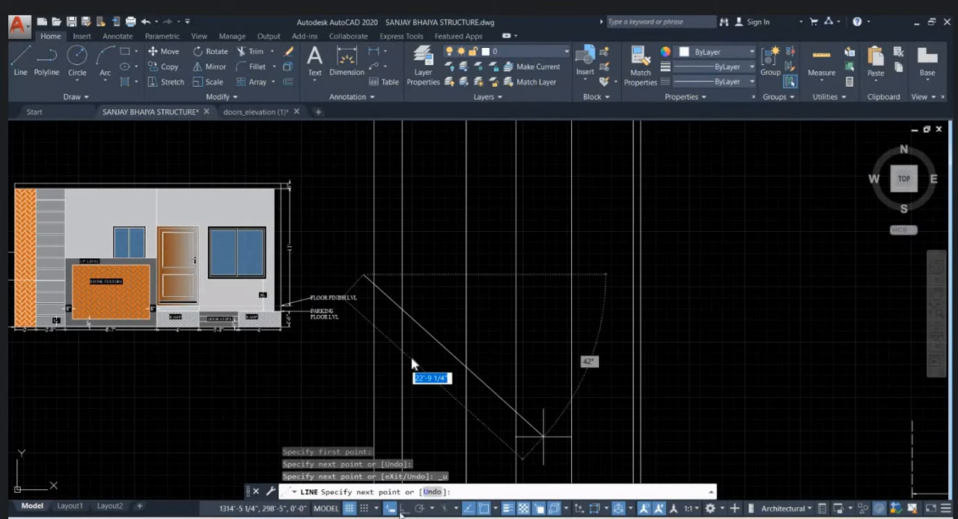
key("F8")
left_click(694, 307)
key("Escape")
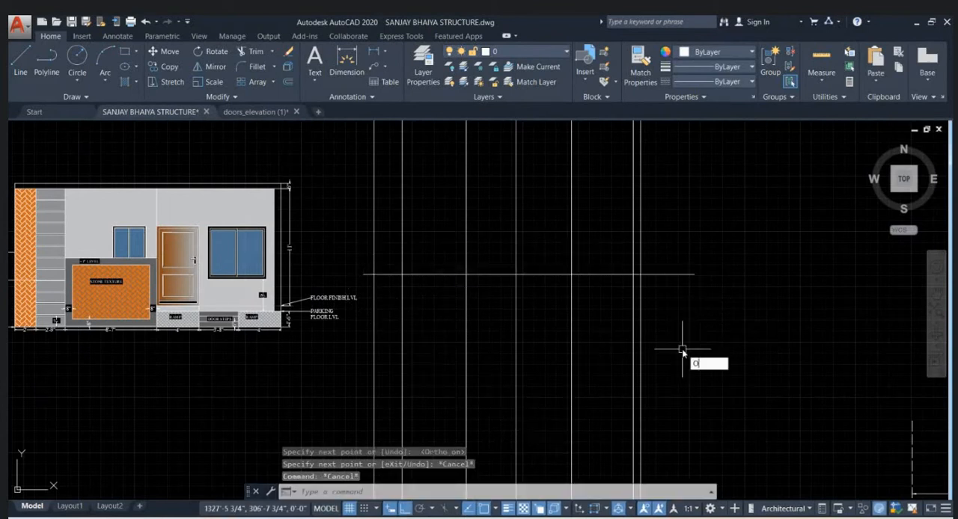
- Offset the horizontal base line upward by 10'6"
key("Return")
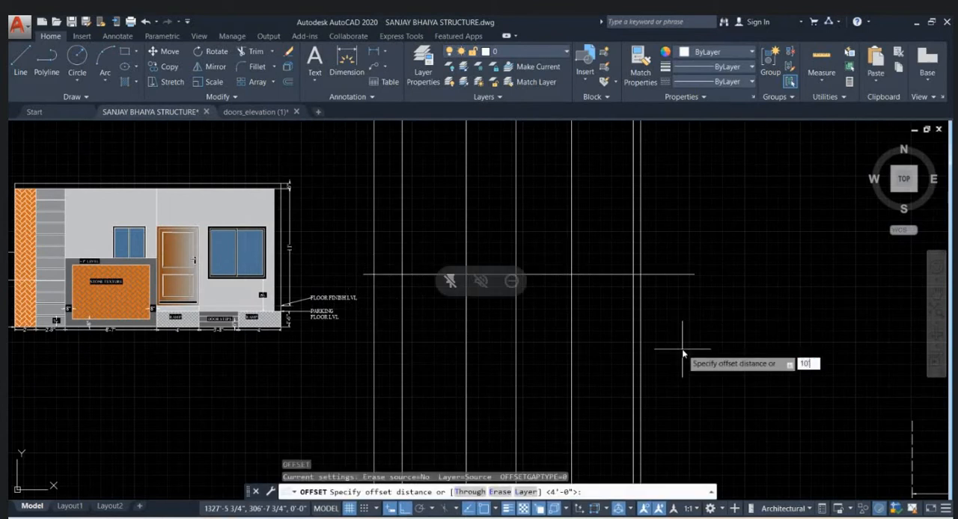
type("10'6")
key("Return")
left_click(670, 274)
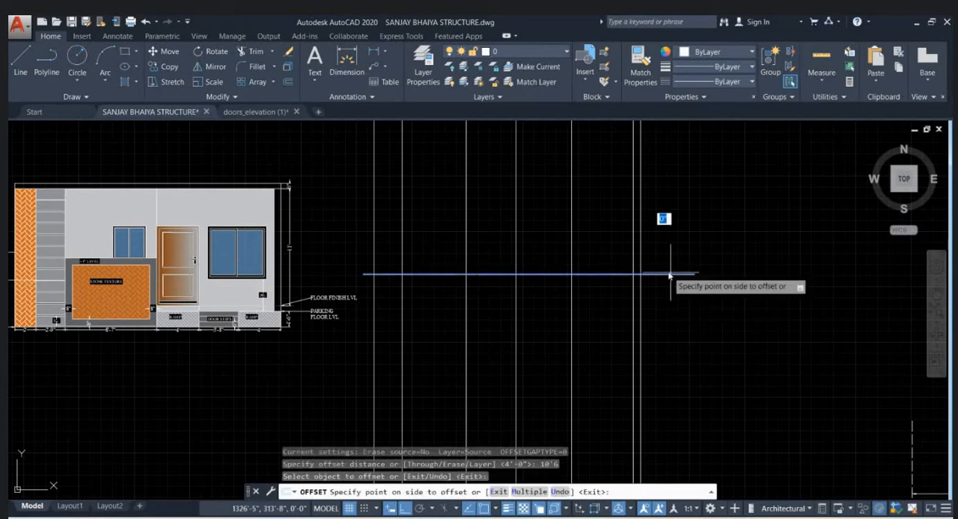
middle_click_drag(676, 212, 658, 262)
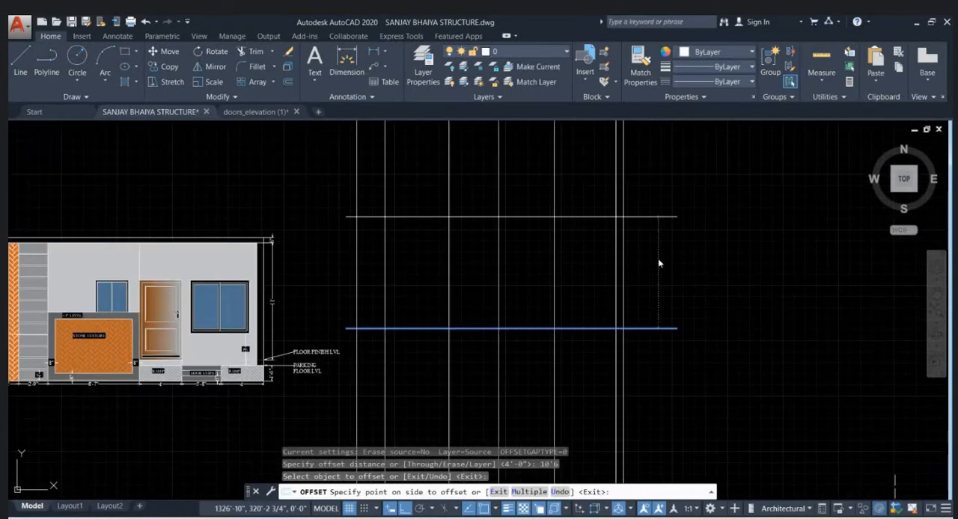
left_click(657, 247)
- Offset the upper horizontal line a further 6" upward and end the command
left_click(655, 217)
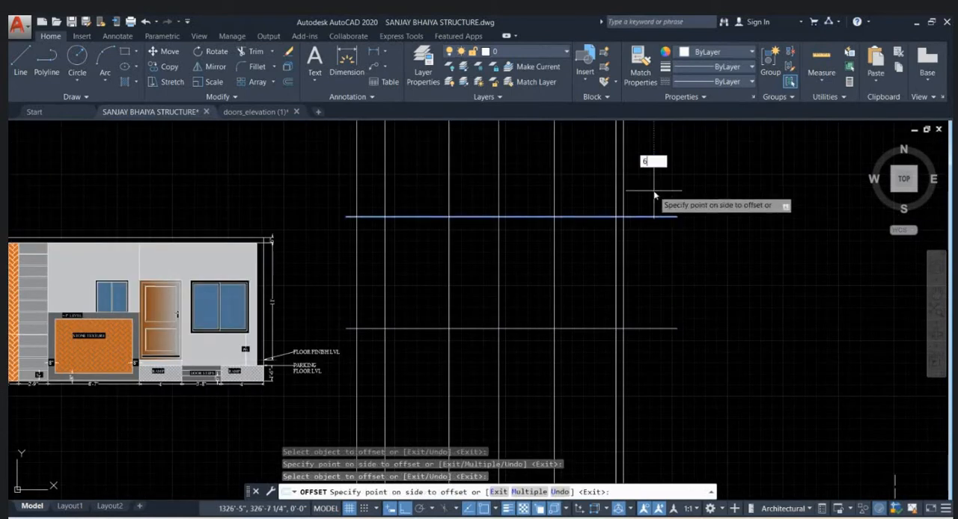
left_click(654, 198)
key("Escape")
key("Escape")
- Trim the vertical lines above the top horizontal line and the horizontal overhangs beyond both outermost vertical lines
middle_click_drag(651, 305, 634, 328)
type("tr")
key("Return")
left_click(630, 208)
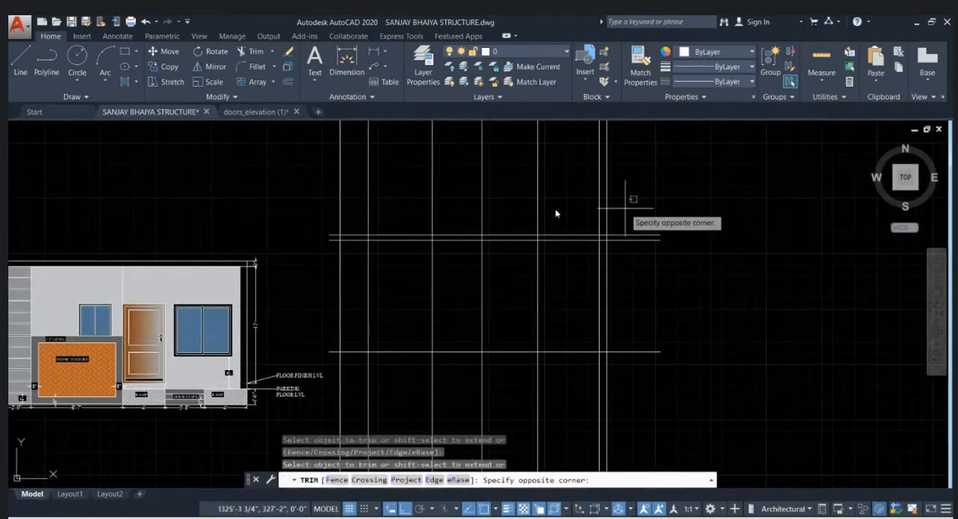
left_click(245, 164)
left_click(623, 163)
left_click(637, 402)
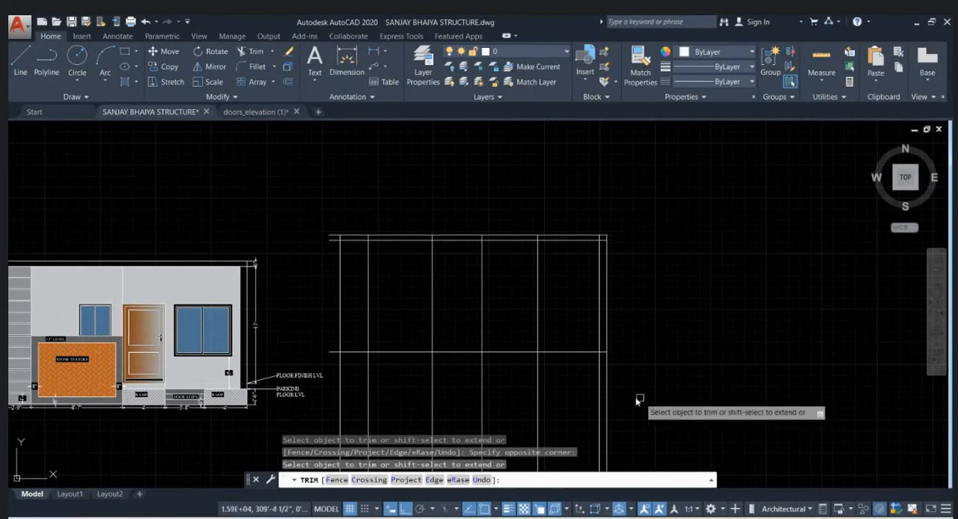
left_click(336, 377)
left_click(319, 216)
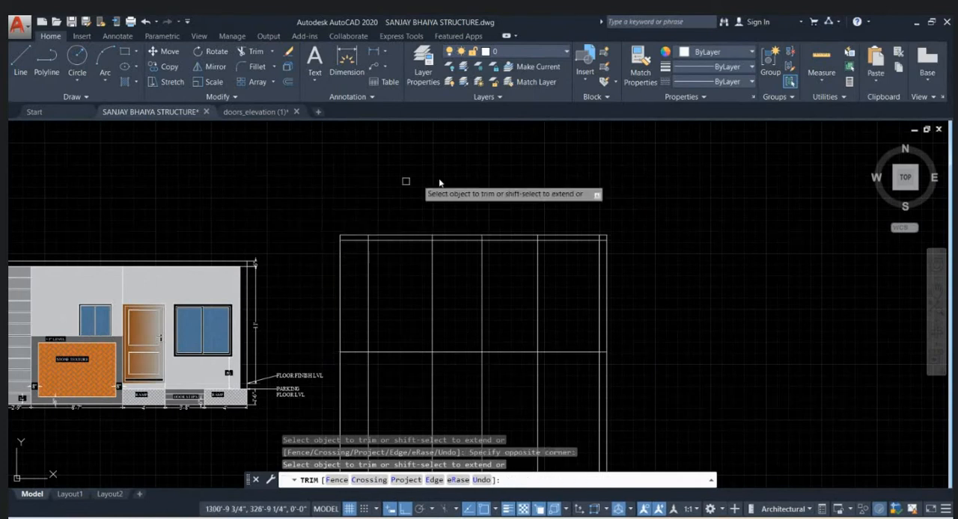
scroll(526, 185, "down", 2)
key("Escape")
- Insert the imperial Aluminum Window (Elevation) block from the tool palettes between the two bedroom-window construction lines, above the base line
scroll(447, 252, "up", 2)
left_click(420, 262)
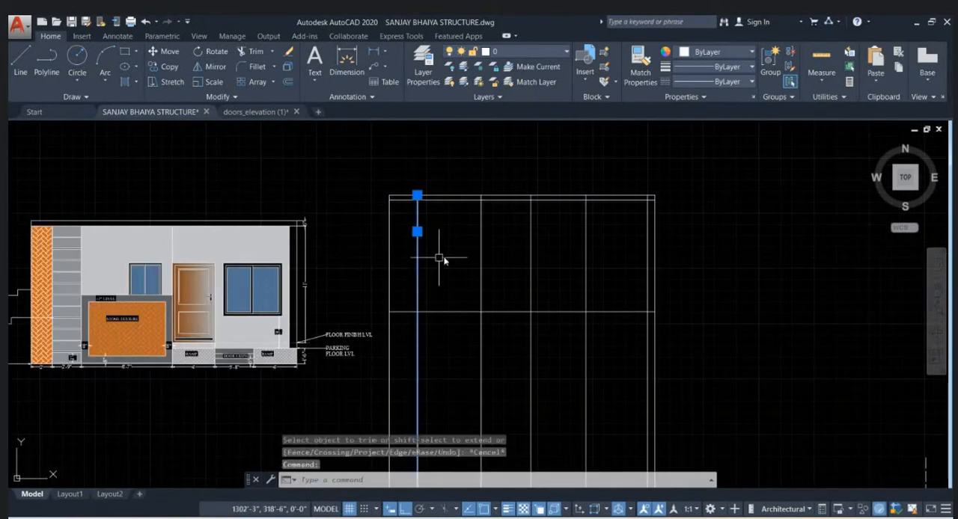
left_click(481, 256)
key("Escape")
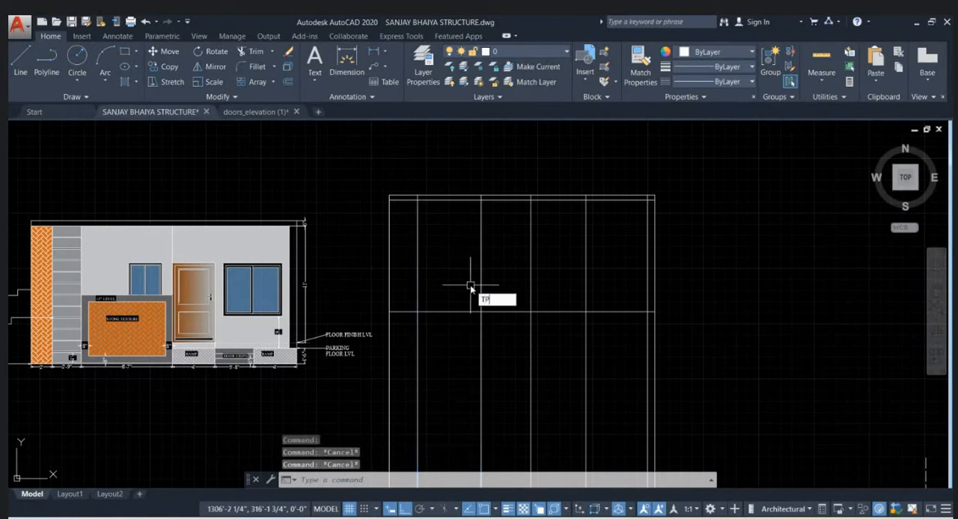
key("Return")
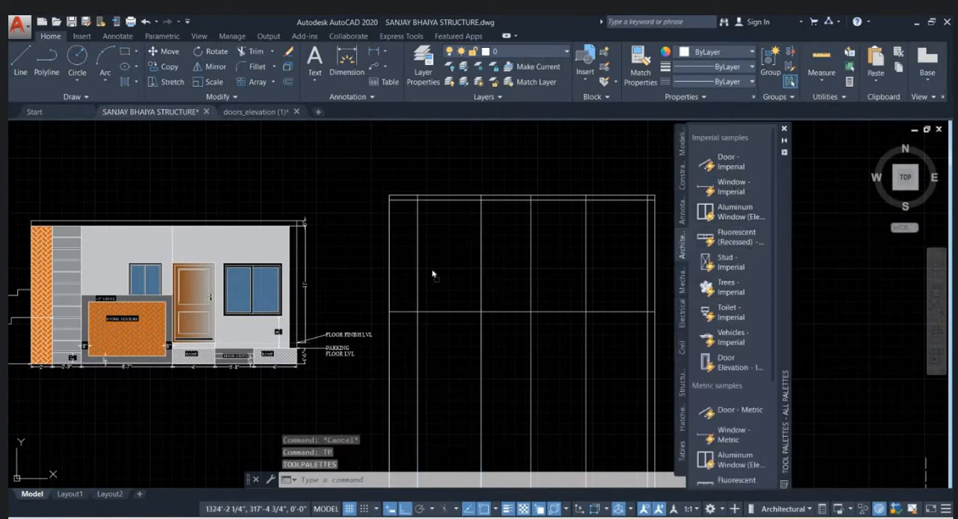
left_click_drag(432, 274, 432, 290)
left_click(784, 130)
scroll(476, 273, "up", 2)
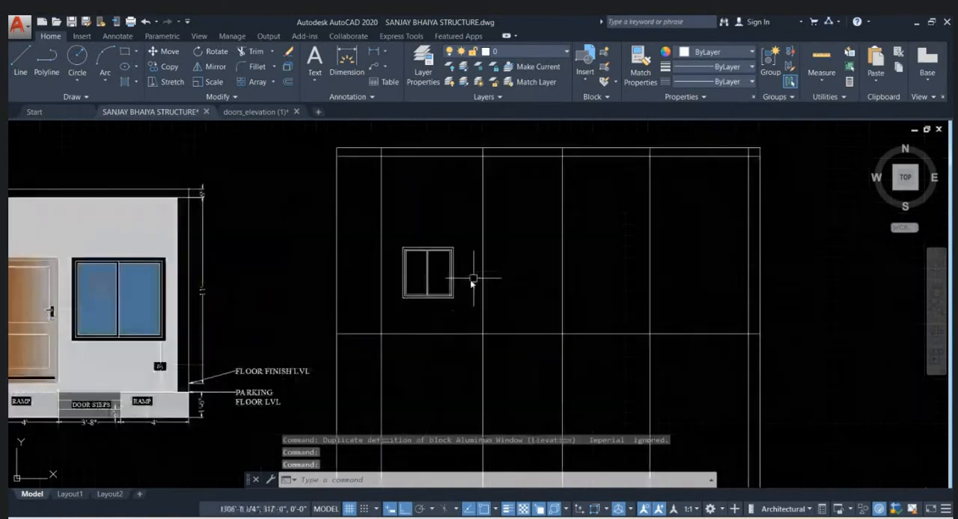
- Stretch the inserted window block horizontally to a width of 5'
left_click(452, 285)
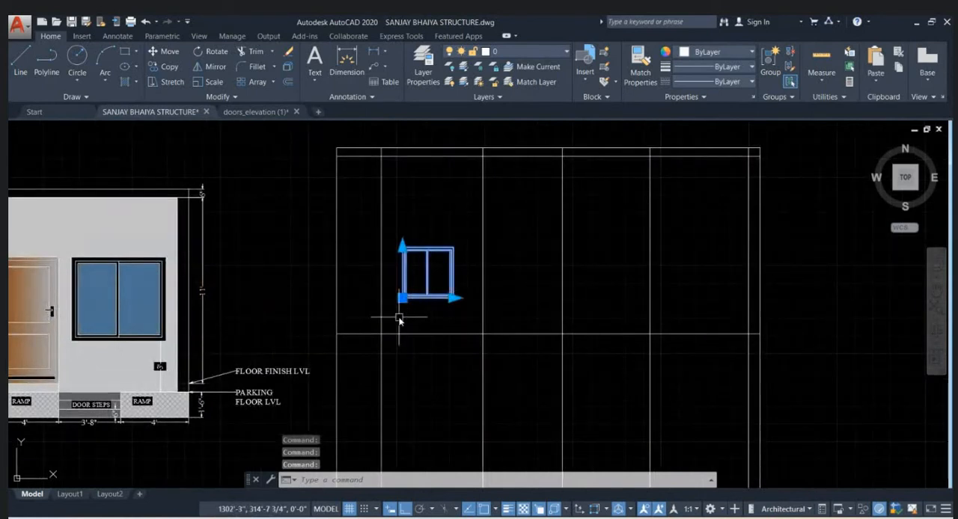
scroll(408, 324, "up", 2)
left_click(480, 293)
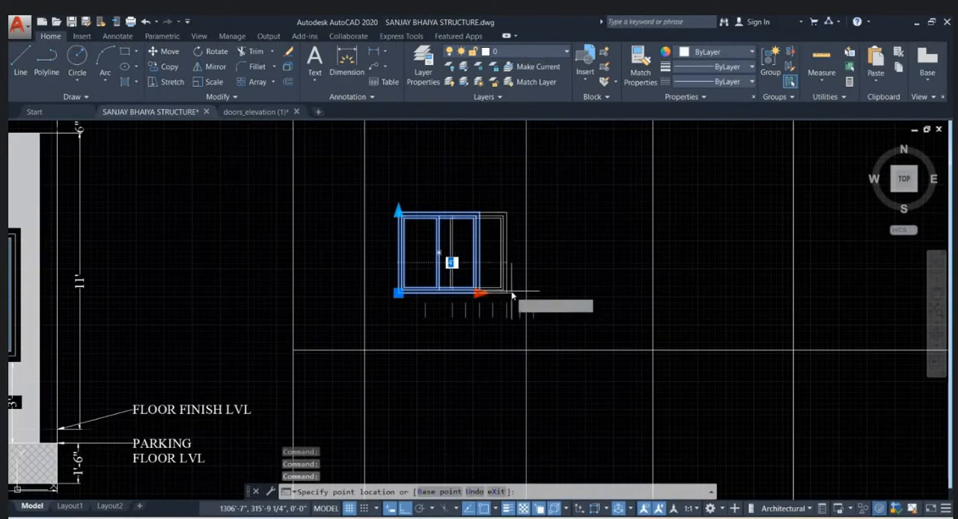
type("5")
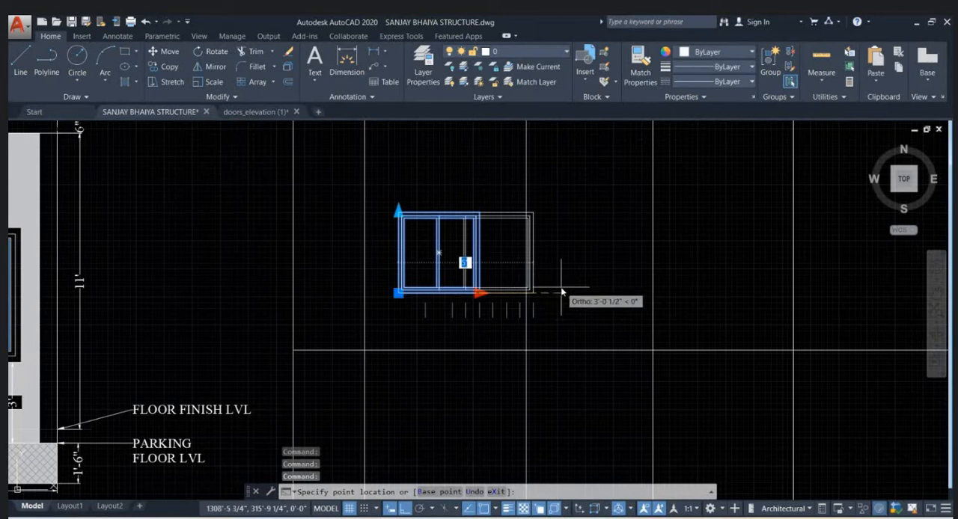
key("Return")
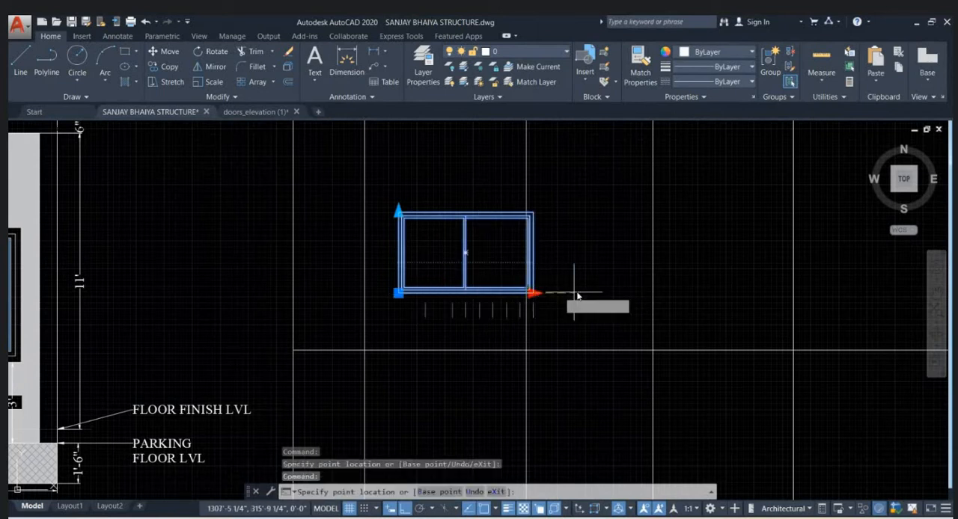
scroll(445, 296, "up", 2)
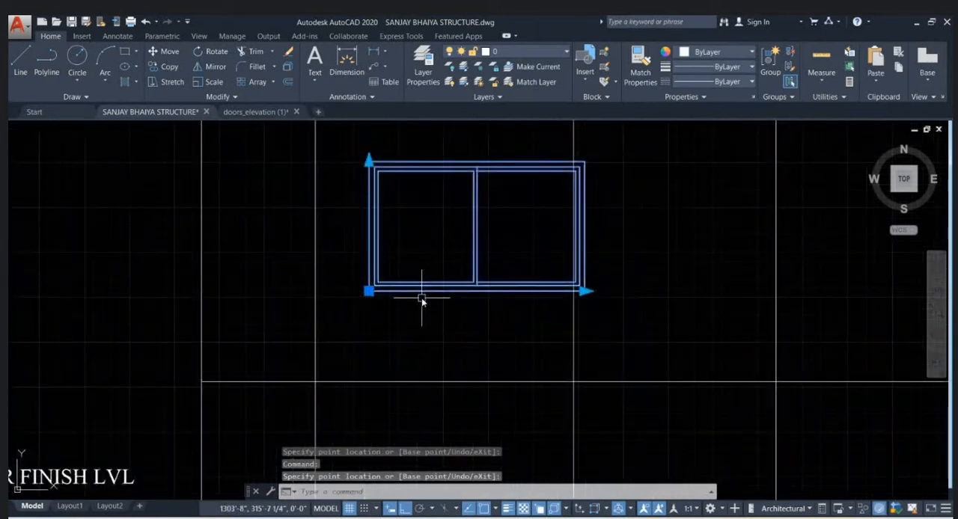
- Move the window so its lower-left corner sits where the left window-edge construction line meets the base line
type("m")
key("Return")
left_click(368, 291)
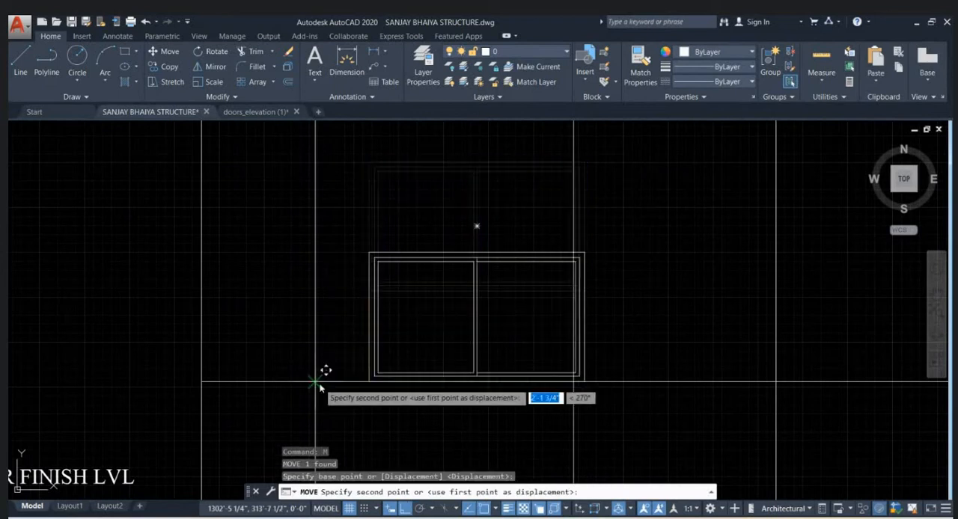
left_click(321, 379)
scroll(547, 338, "down", 4)
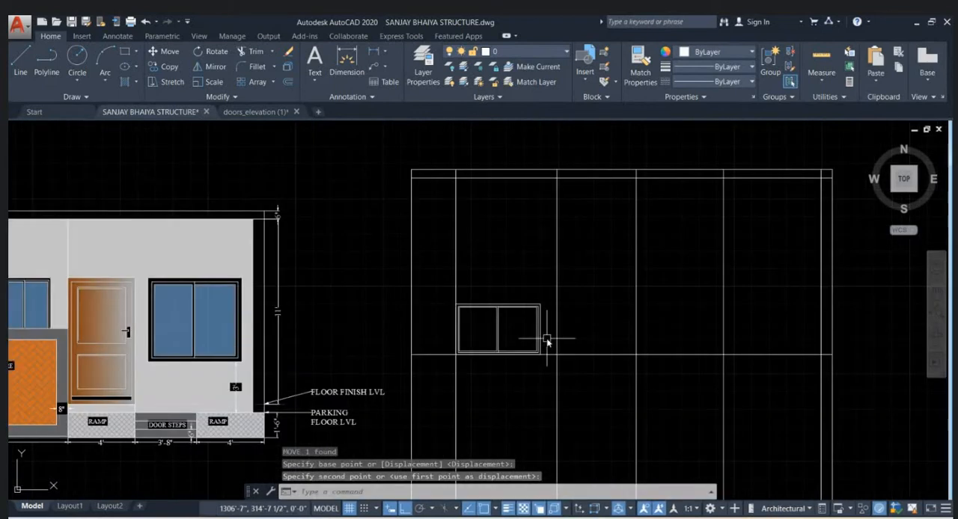
scroll(541, 351, "up", 2)
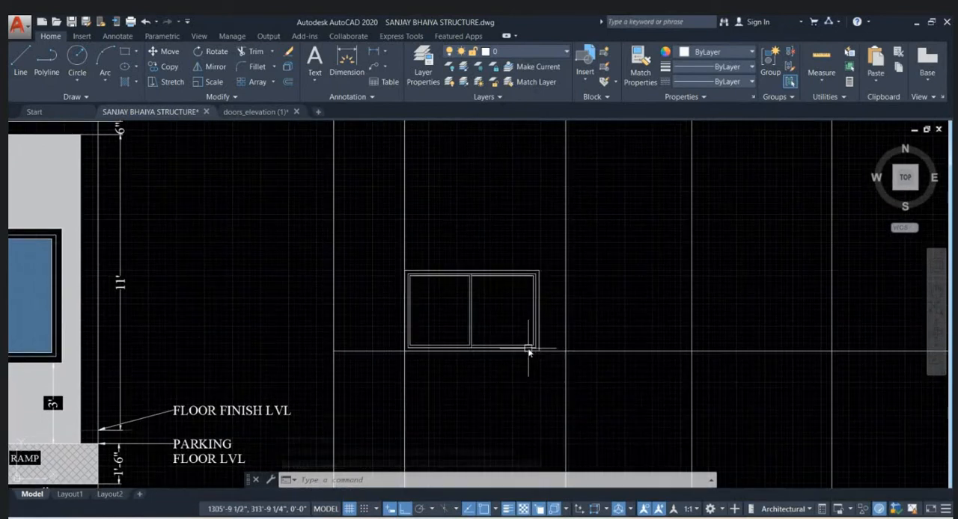
- Undo the last move of the window
type("z")
key("Escape")
key("ctrl+z")
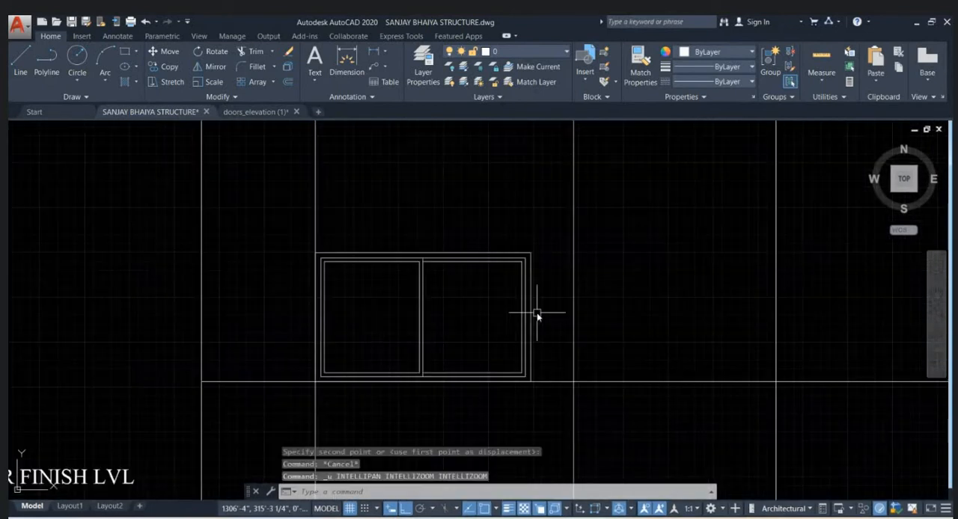
key("ctrl+z")
left_click(532, 297)
left_click(490, 266)
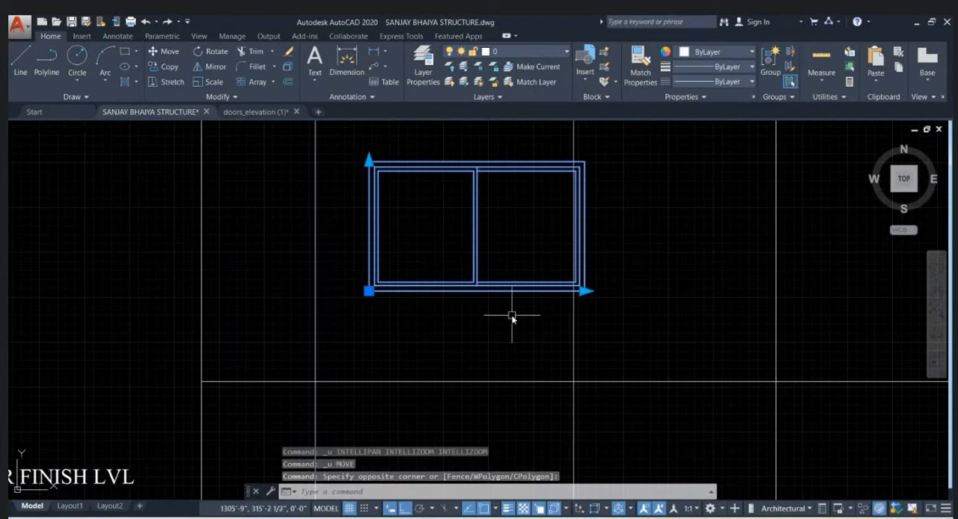
type("al")
key("Return")
left_click(369, 293)
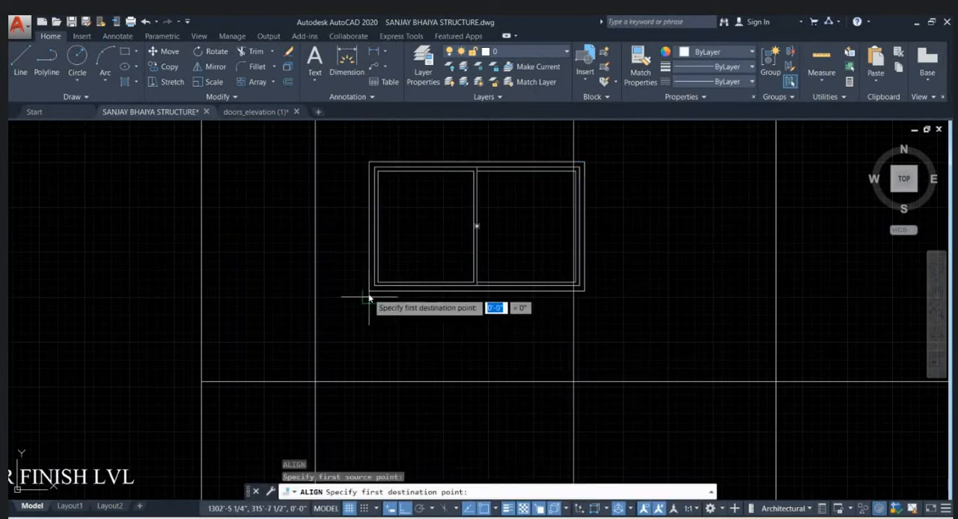
key("F1")
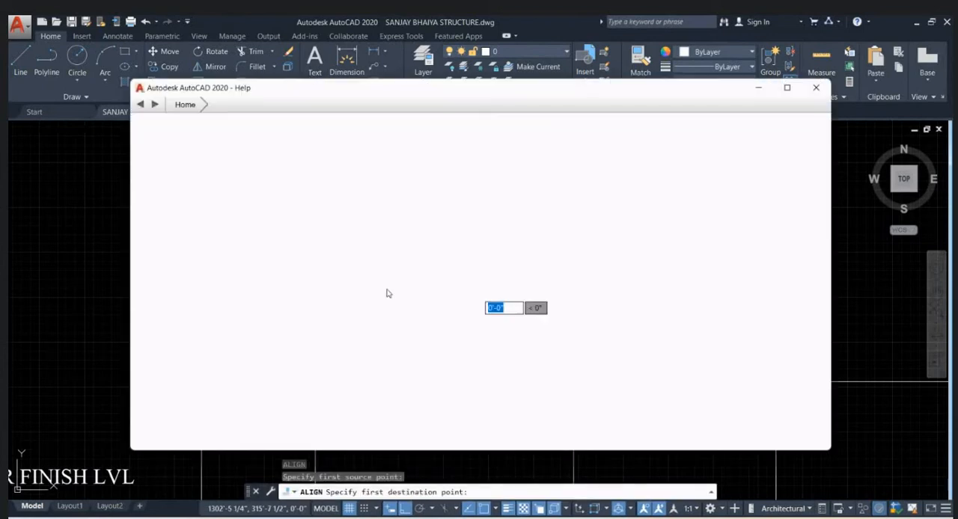
left_click(816, 88)
key("Escape")
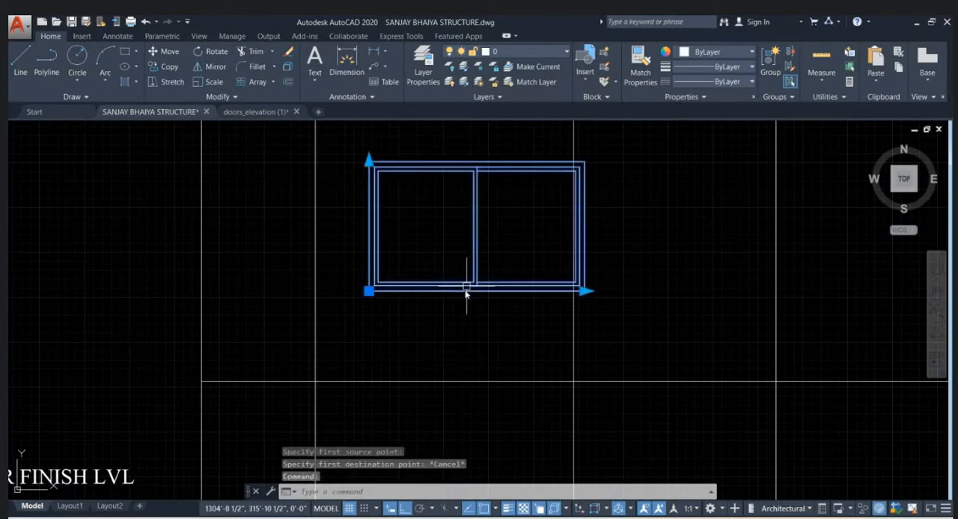
- Align the window's bottom corners to the base-line intersections of both window-edge construction lines, scaling it to the alignment points
key("Return")
left_click(368, 291)
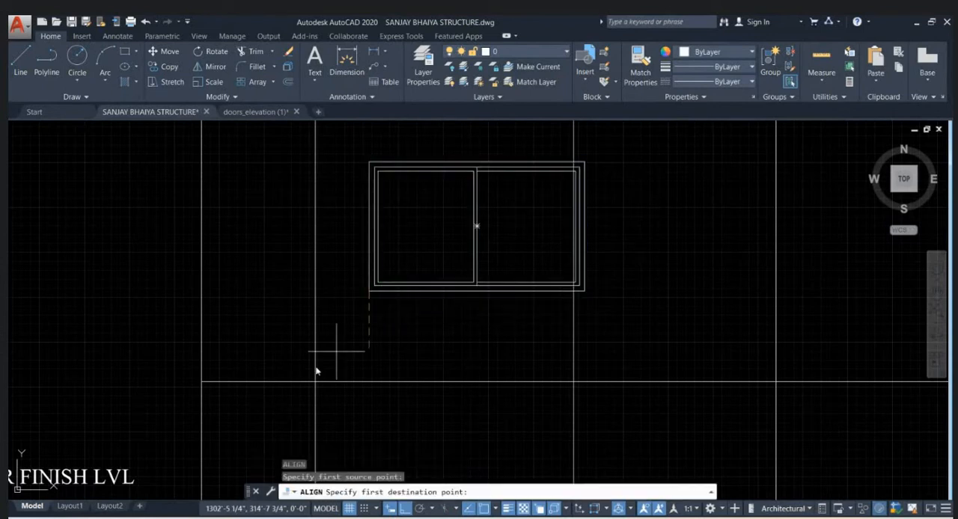
left_click(311, 383)
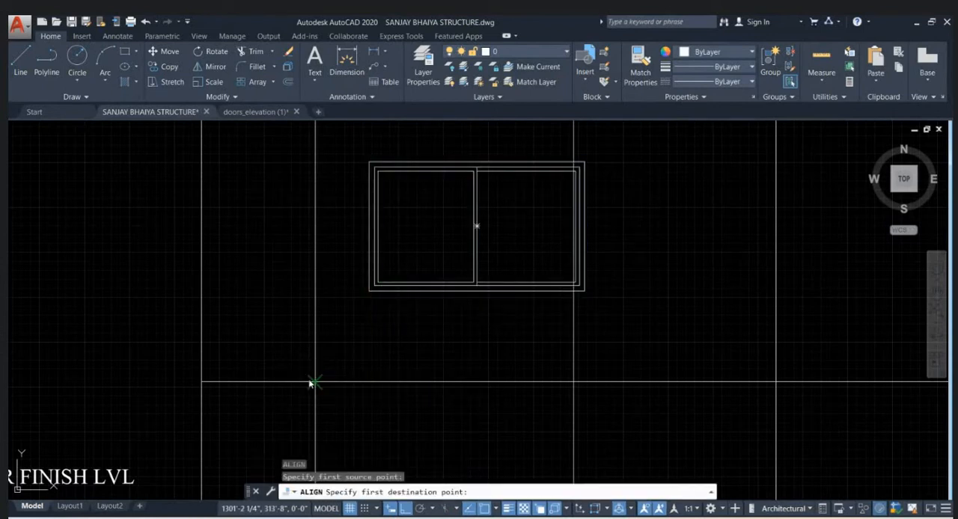
left_click(585, 289)
left_click(573, 381)
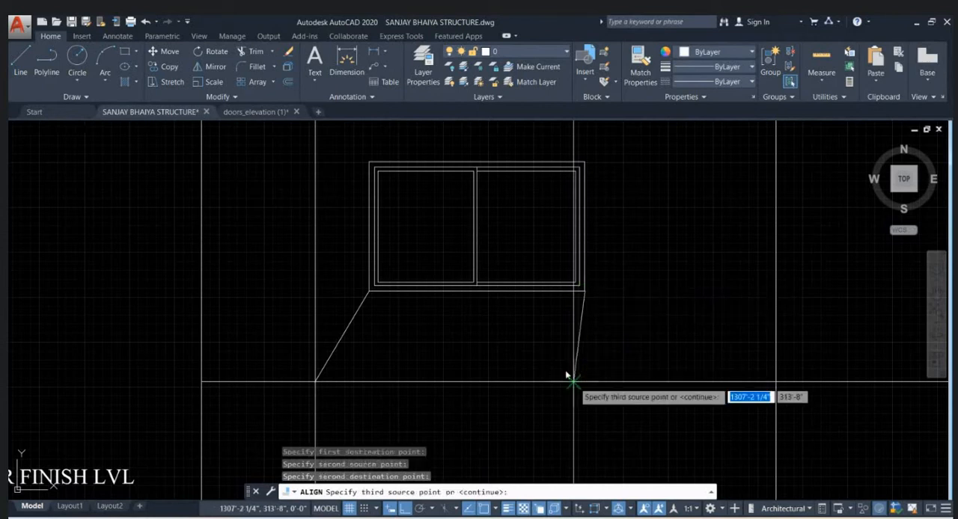
key("Return")
left_click(580, 387)
scroll(479, 327, "down", 2)
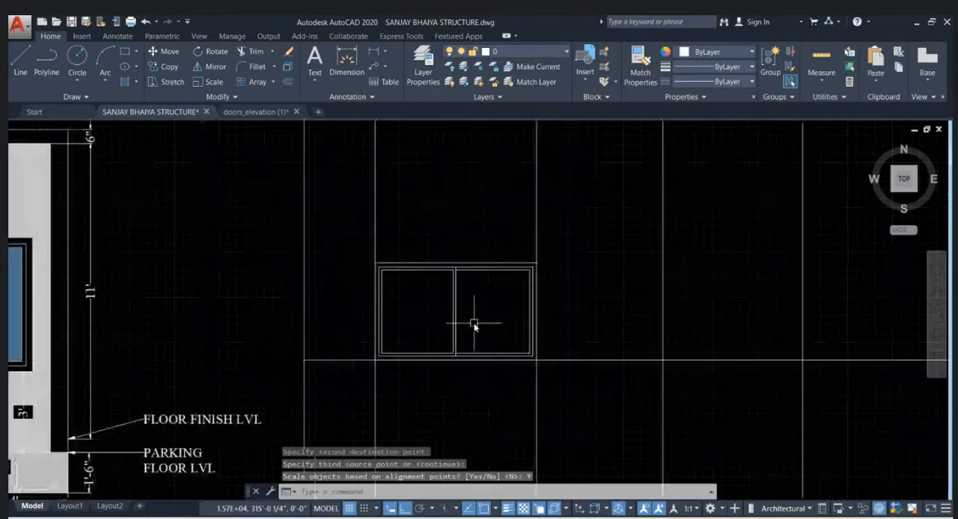
- Measure the height of the window on the new elevation
type("DIST")
key("Return")
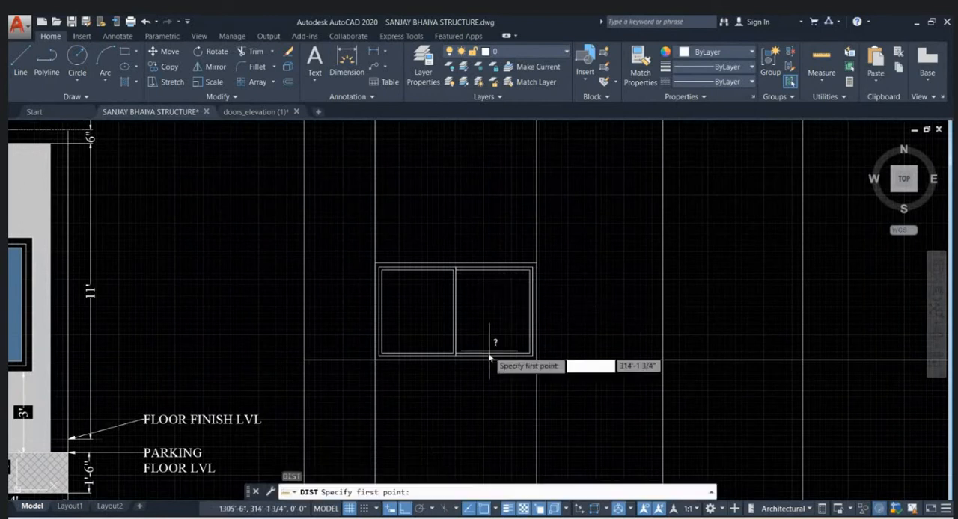
left_click(487, 357)
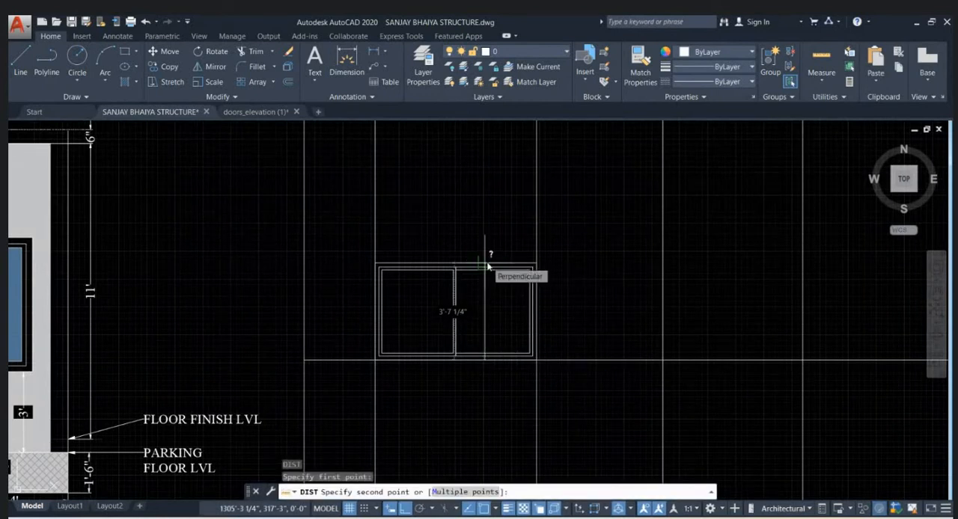
key("Escape")
- Explode the window block into separate objects
left_click(483, 268)
type("x")
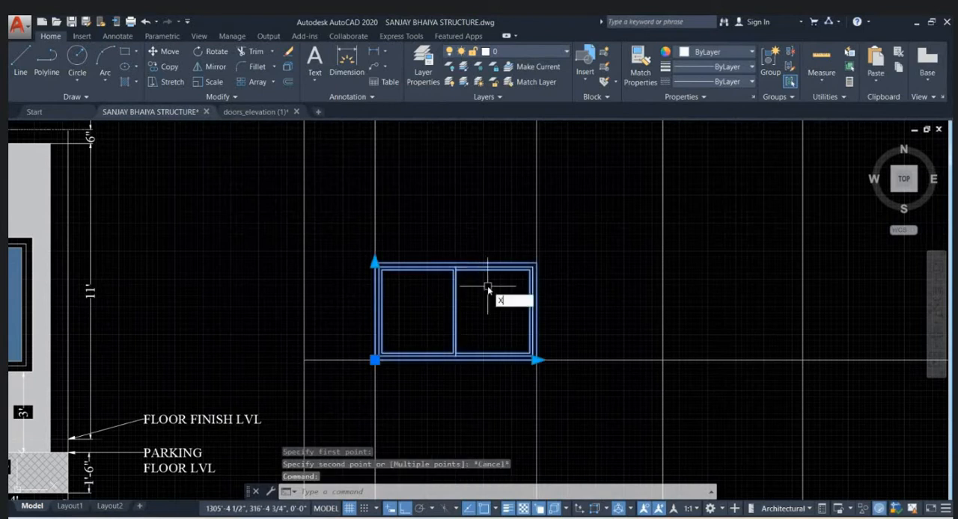
key("Return")
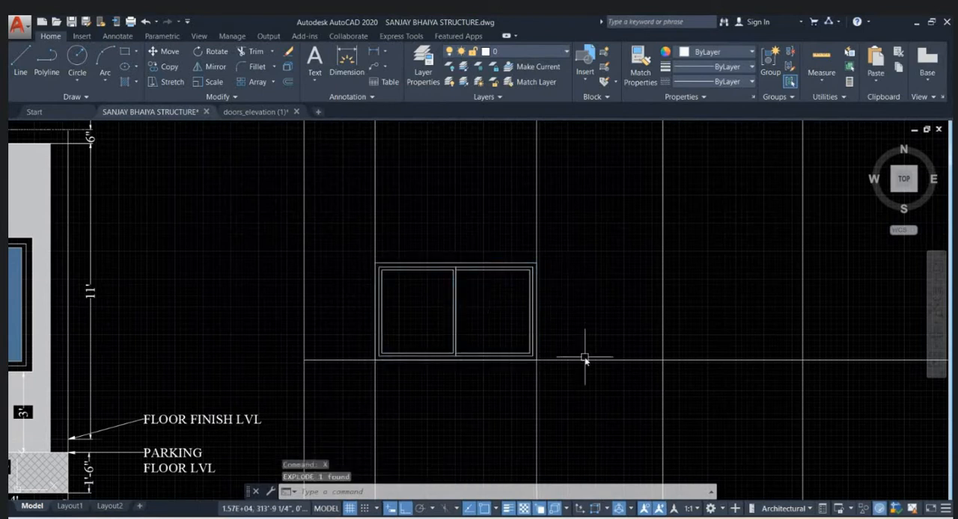
- Move all of the exploded window's objects straight up 2' from the base line
scroll(567, 352, "down", 4)
left_click(489, 328)
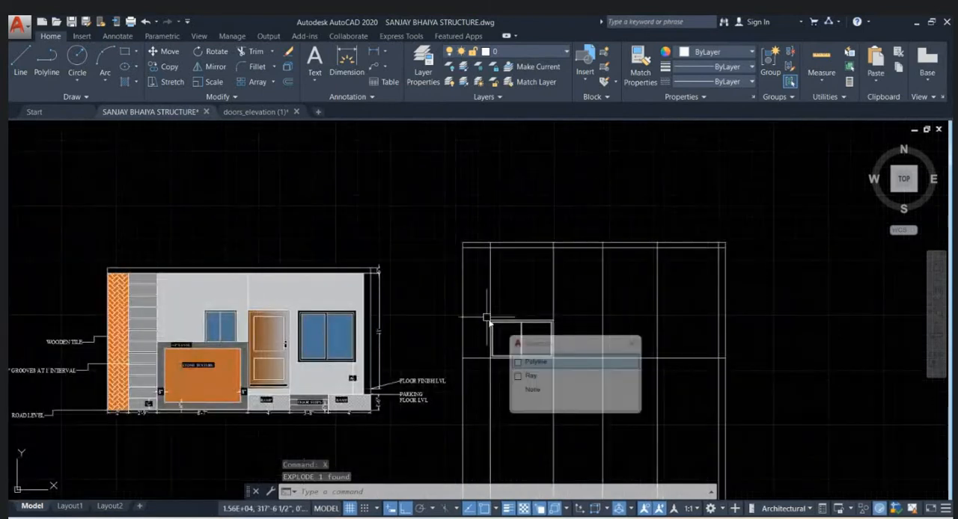
key("Escape")
left_click(483, 320)
left_click(561, 379)
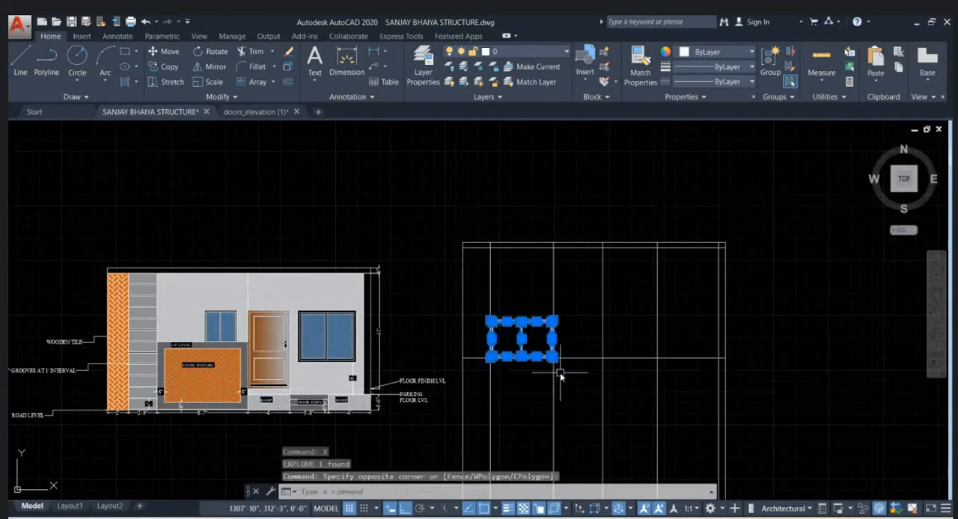
scroll(554, 374, "up", 3)
type("m")
key("Return")
left_click(581, 334)
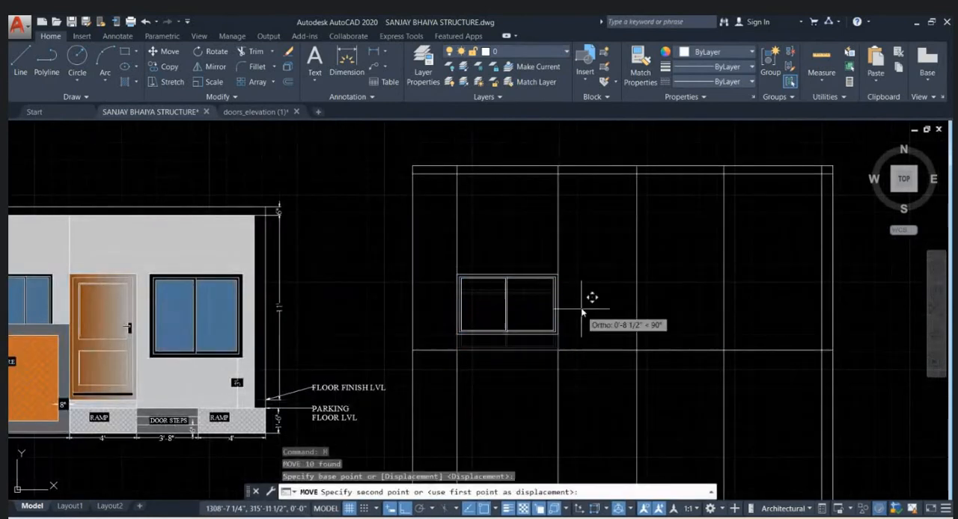
type("2'")
key("Return")
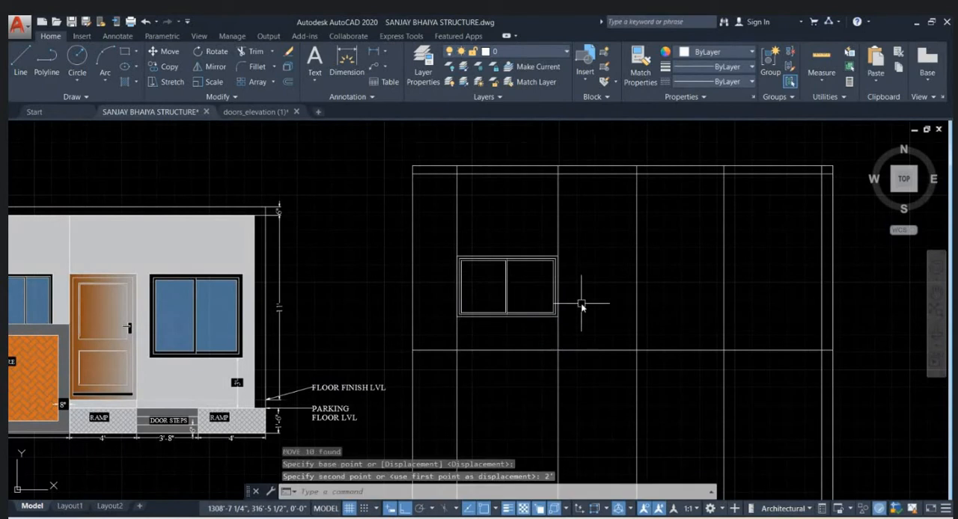
- Offset the base line 7' upward to create the lintel-level construction line
scroll(512, 269, "up", 2)
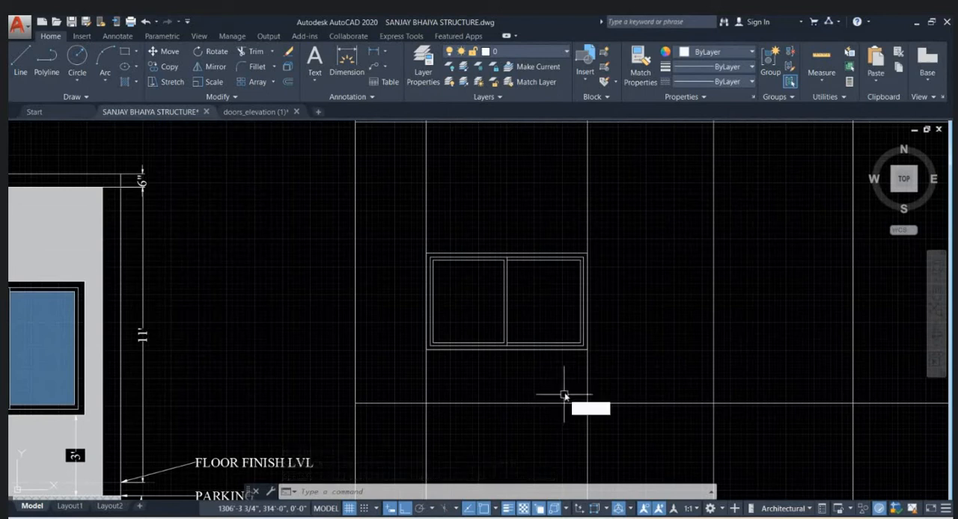
type("o")
key("Return")
type("5'")
key("Return")
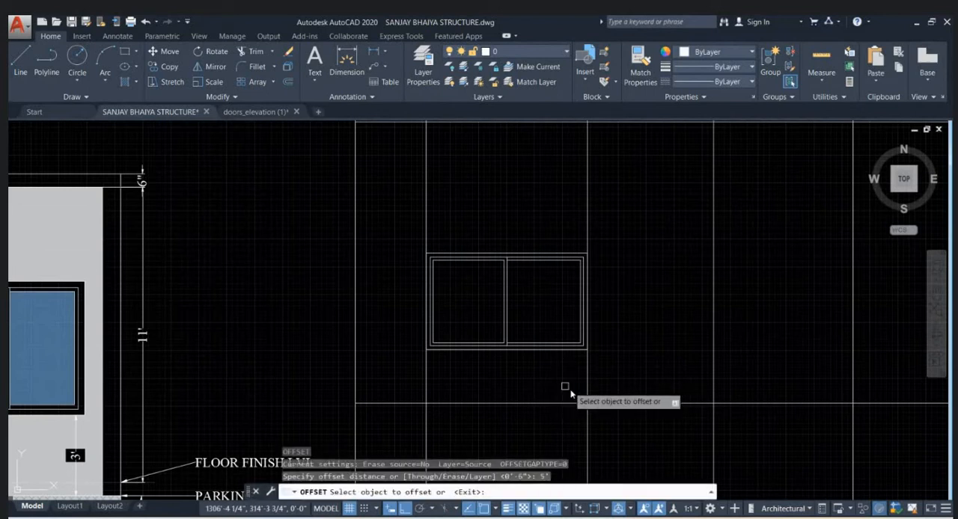
left_click(575, 405)
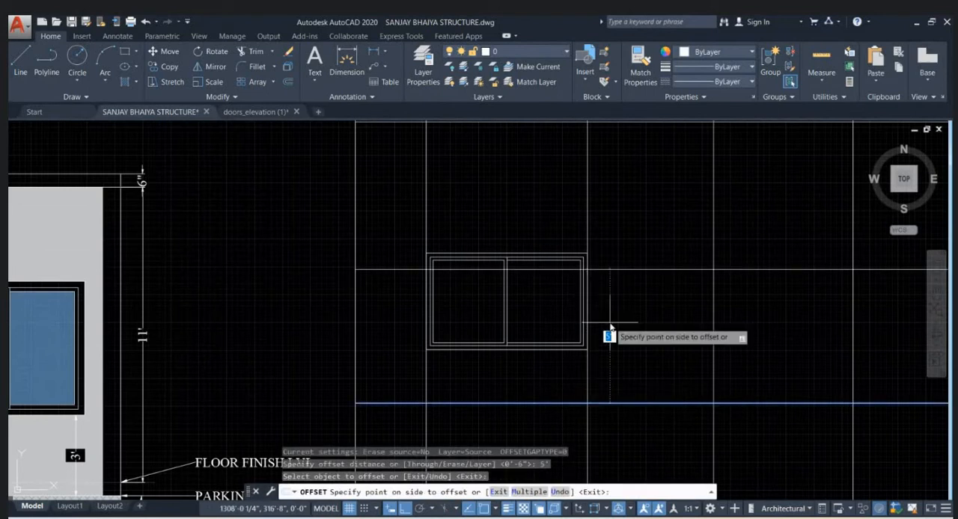
type("7'")
key("Return")
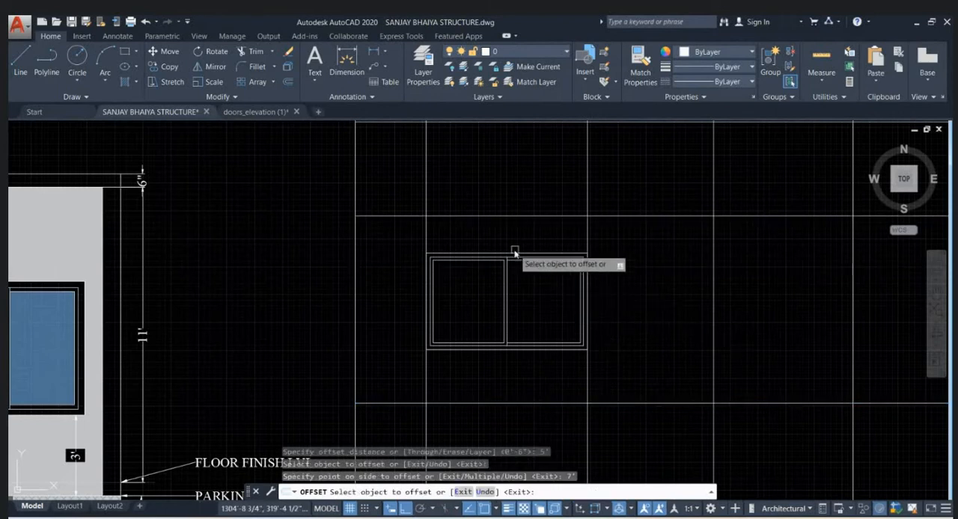
key("Escape")
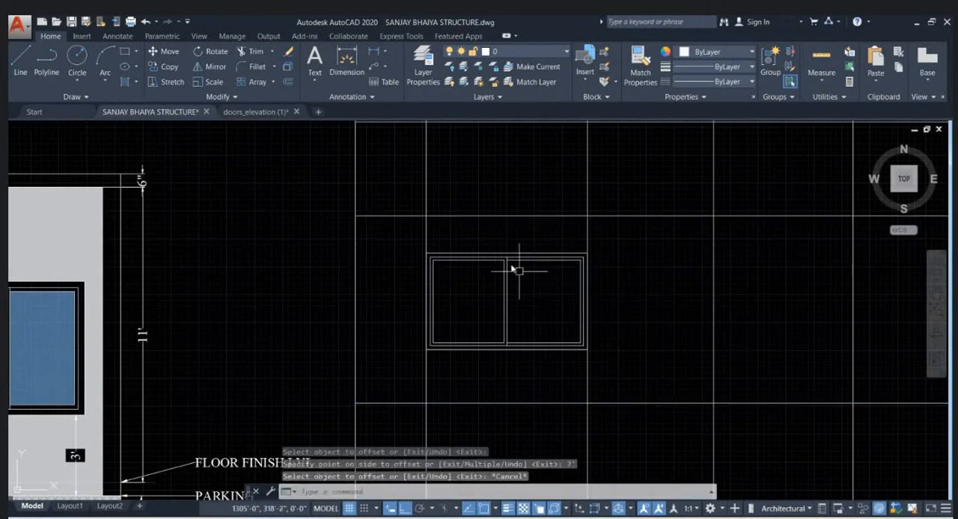
- Stretch the window's top edge vertically up to the 7' level line
type("S")
key("Return")
left_click(632, 257)
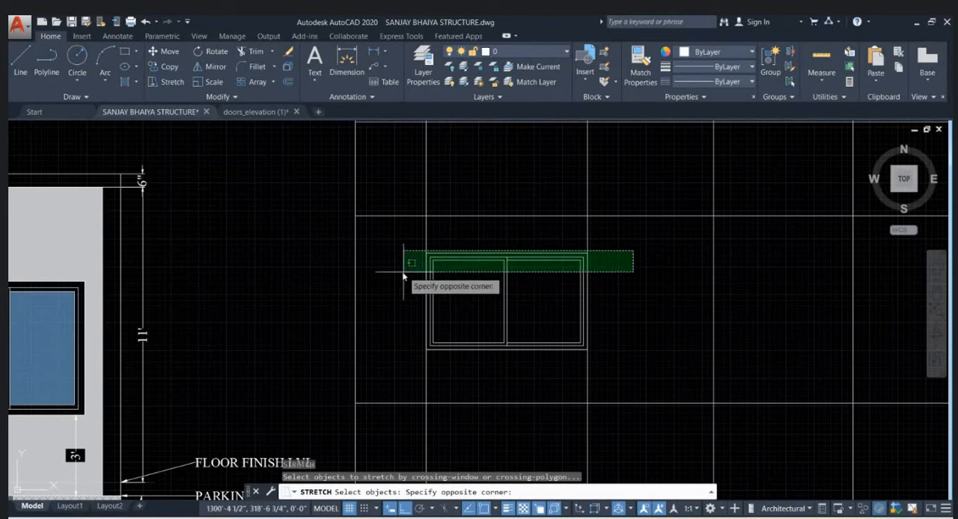
left_click(408, 266)
key("Return")
left_click(507, 254)
left_click(506, 217)
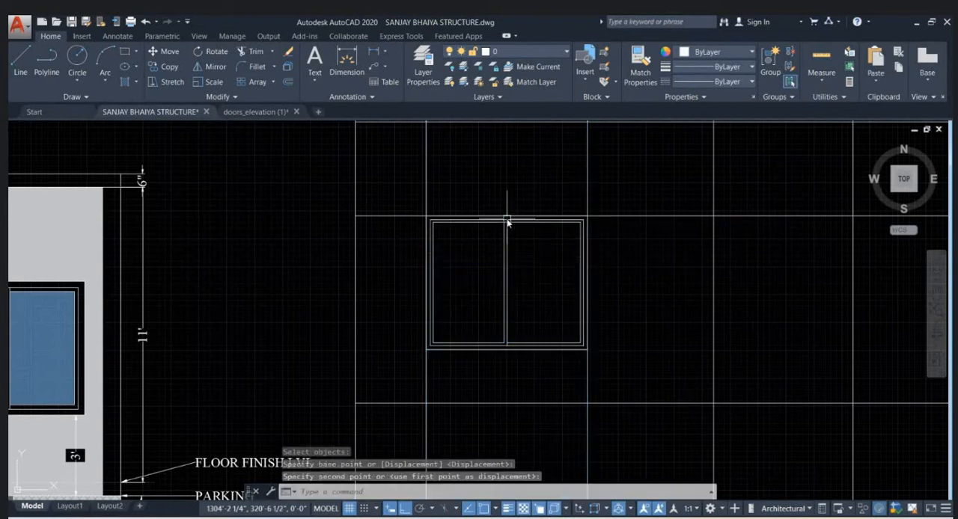
scroll(453, 225, "down", 2)
key("Escape")
key("Escape")
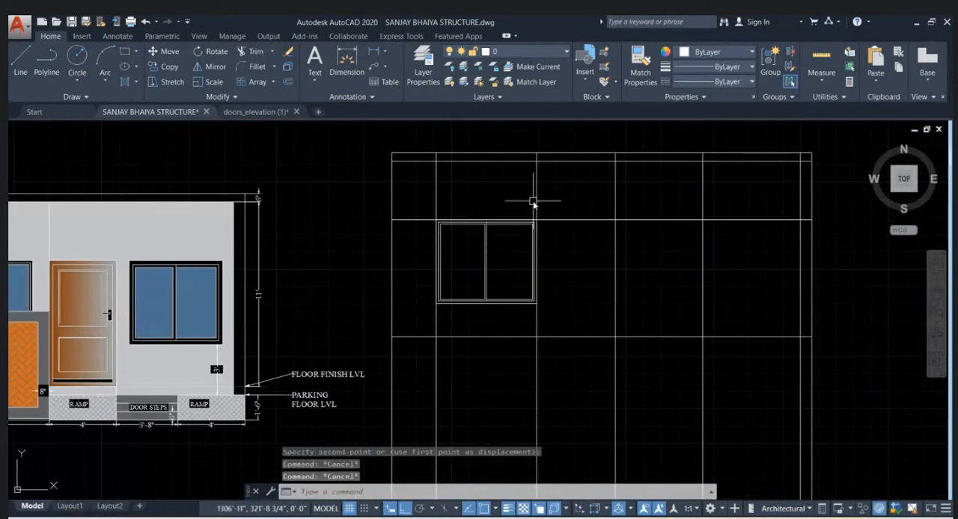
- Erase the two vertical construction lines that run along the window's edges
left_click(536, 200)
left_click(458, 200)
left_click(387, 183)
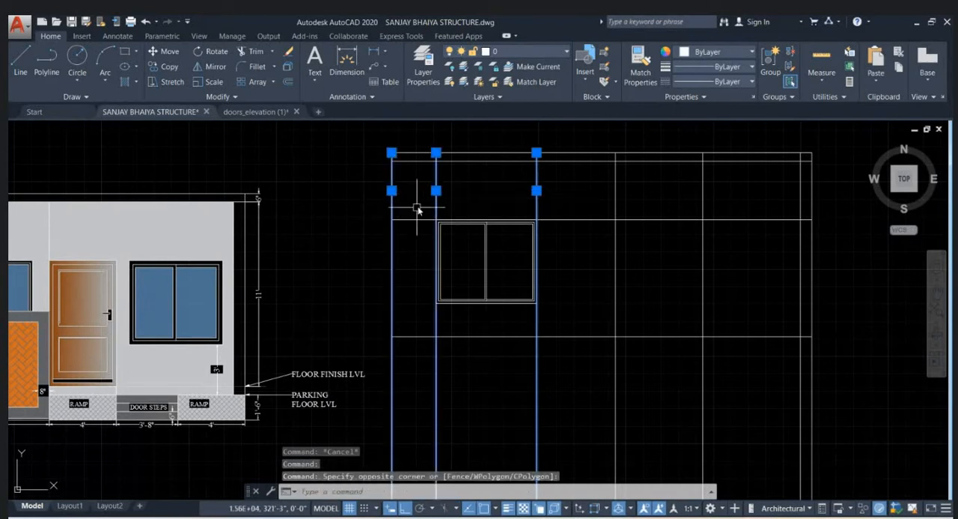
key("Escape")
left_click(424, 226)
left_click(414, 207)
left_click(551, 201)
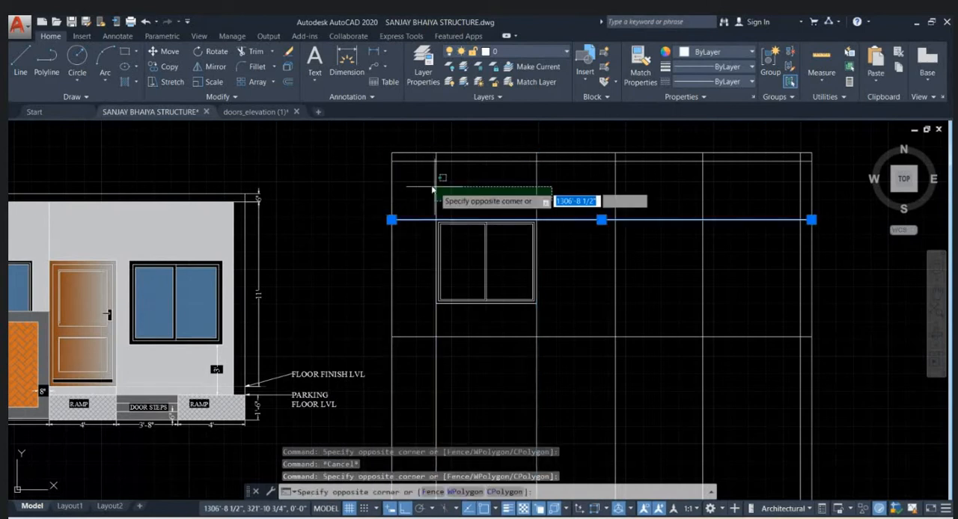
left_click(433, 189)
left_click(425, 220, "shift")
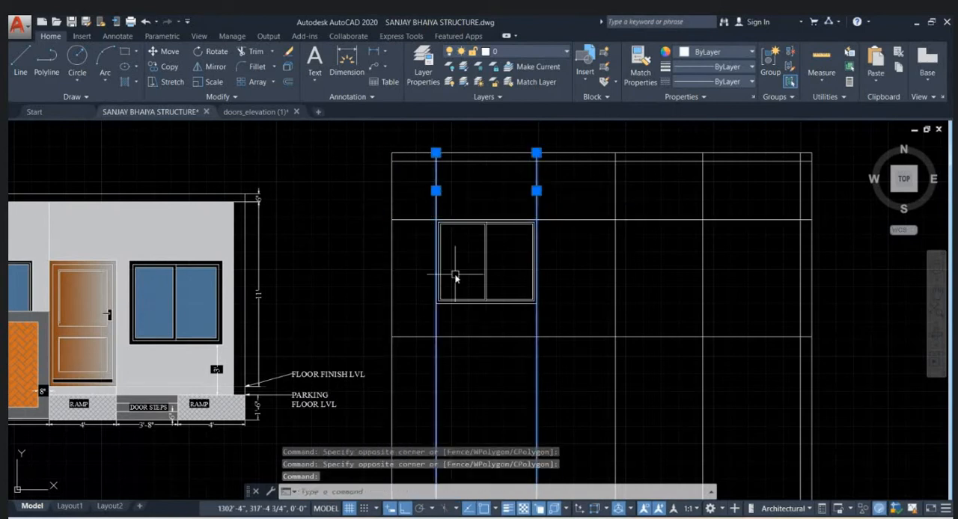
key("Delete")
middle_click_drag(644, 259, 574, 248)
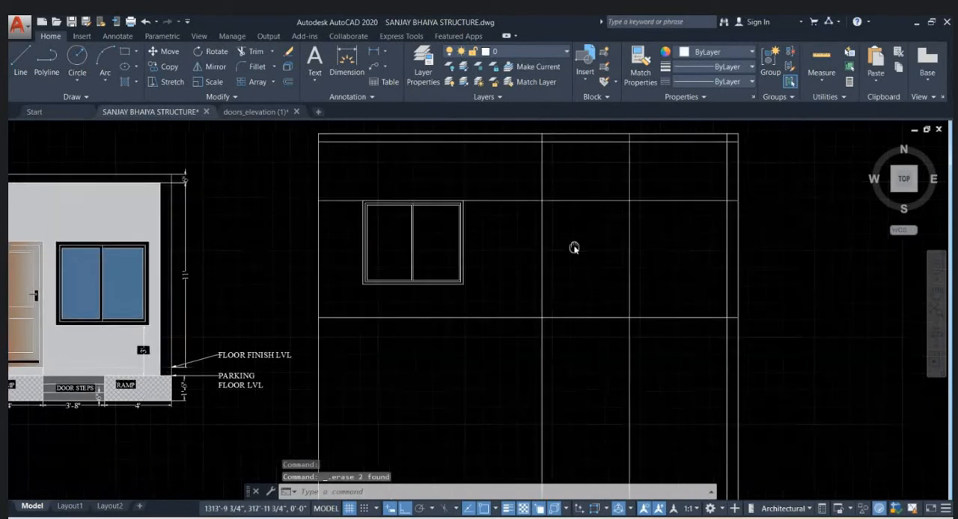
type("RE")
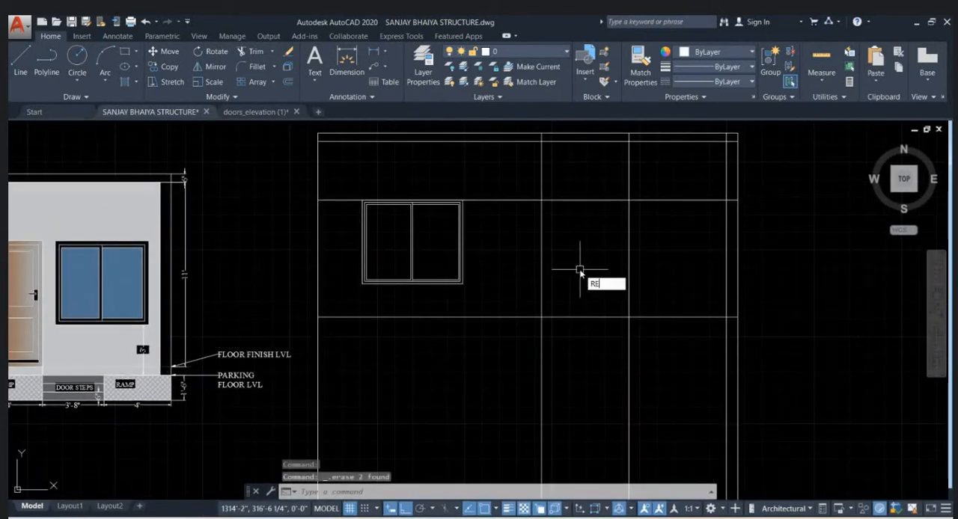
type("C")
key("Return")
left_click(542, 201)
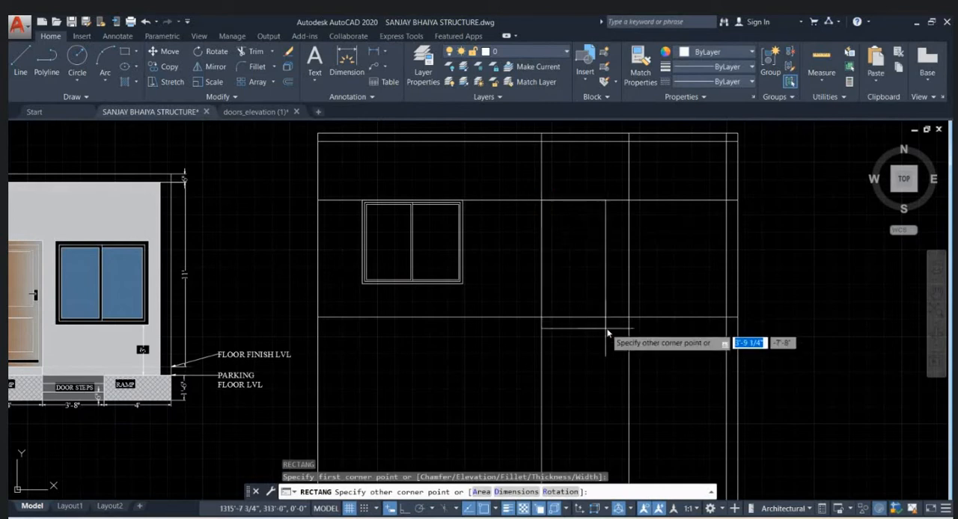
key("Escape")
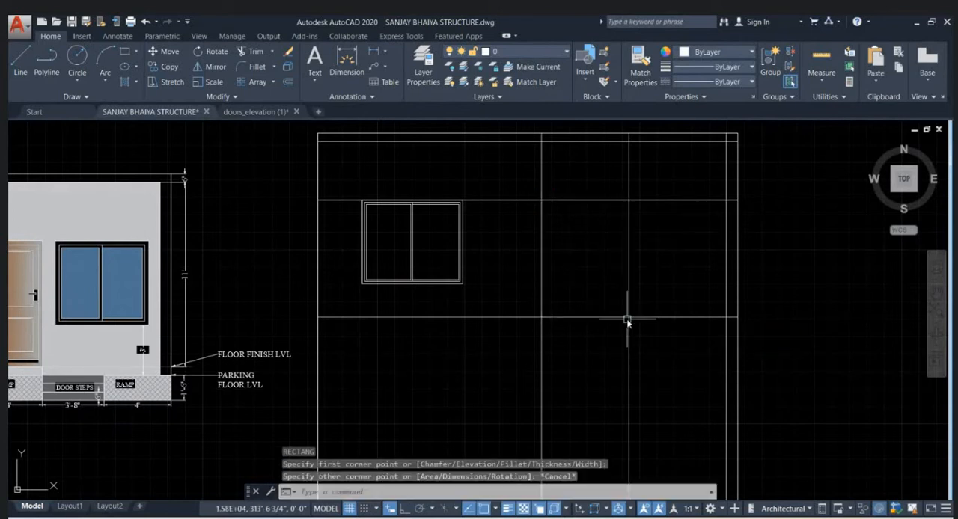
- Copy the window horizontally about 12'-4" to the right, near the two remaining inner vertical construction lines
left_click(433, 281)
key("Escape")
left_click(356, 193)
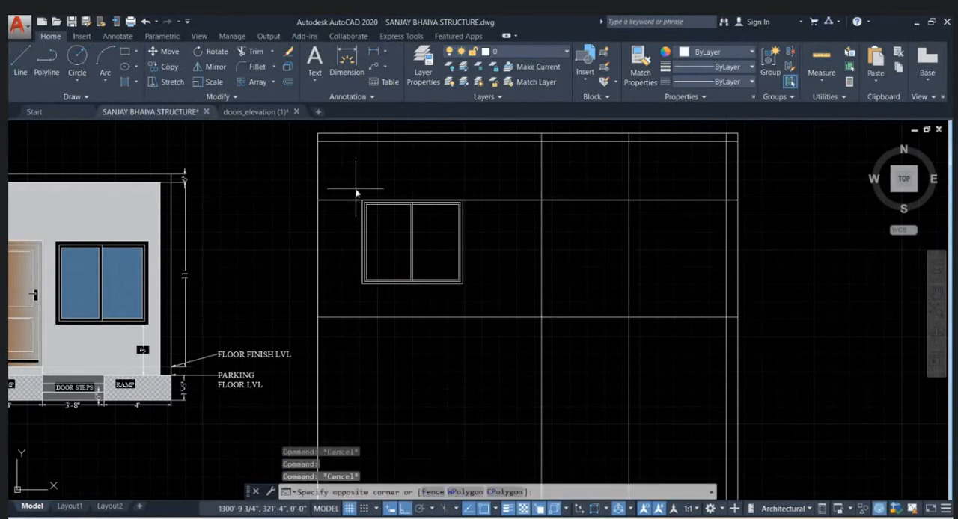
left_click(499, 313)
type("co")
key("Return")
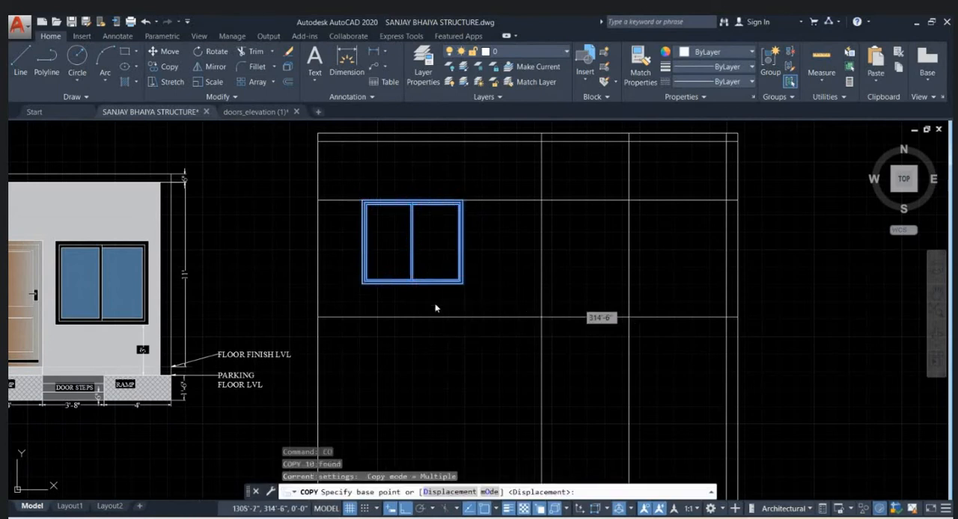
left_click(435, 304)
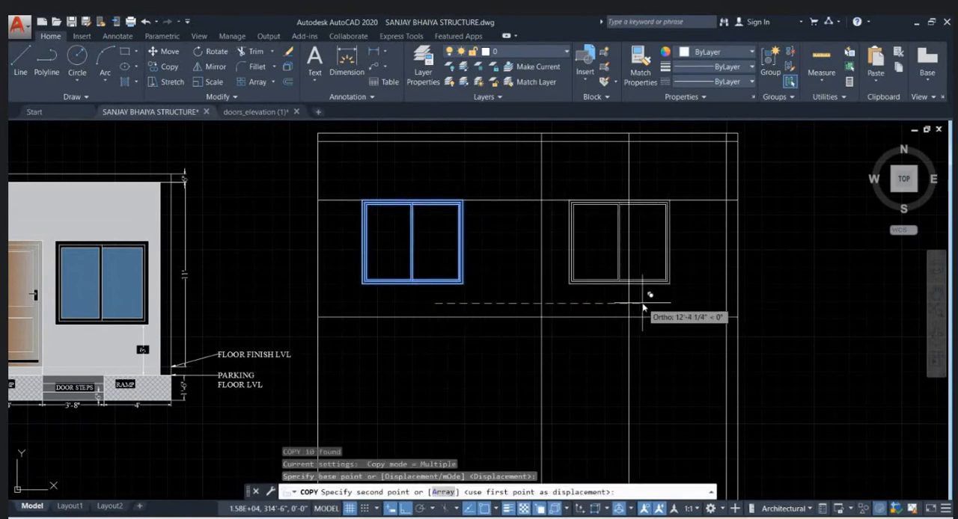
left_click(644, 304)
key("Escape")
- Align the copy's bottom corners to the base-line intersections of the two inner vertical construction lines, scaling it to the alignment points
left_click(561, 188)
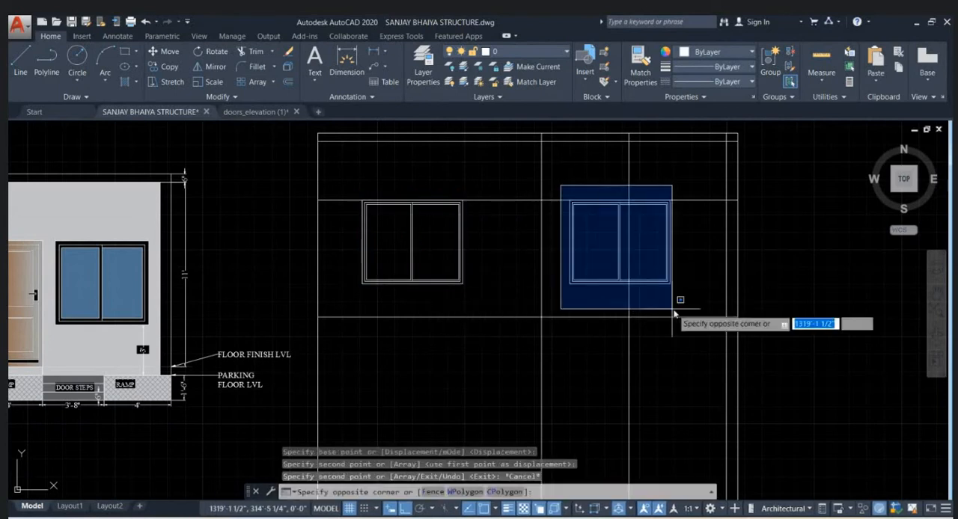
left_click(682, 303)
type("AL")
key("Return")
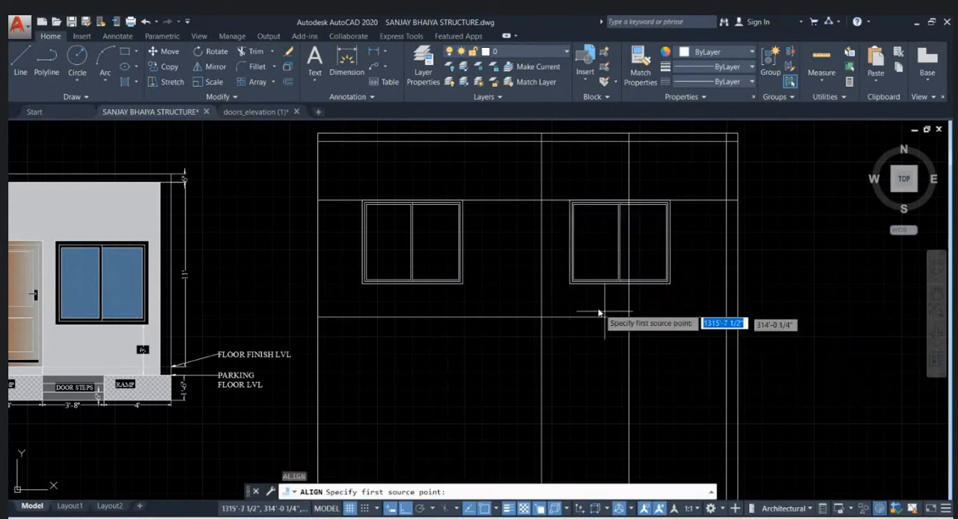
scroll(584, 306, "up", 2)
left_click(558, 269)
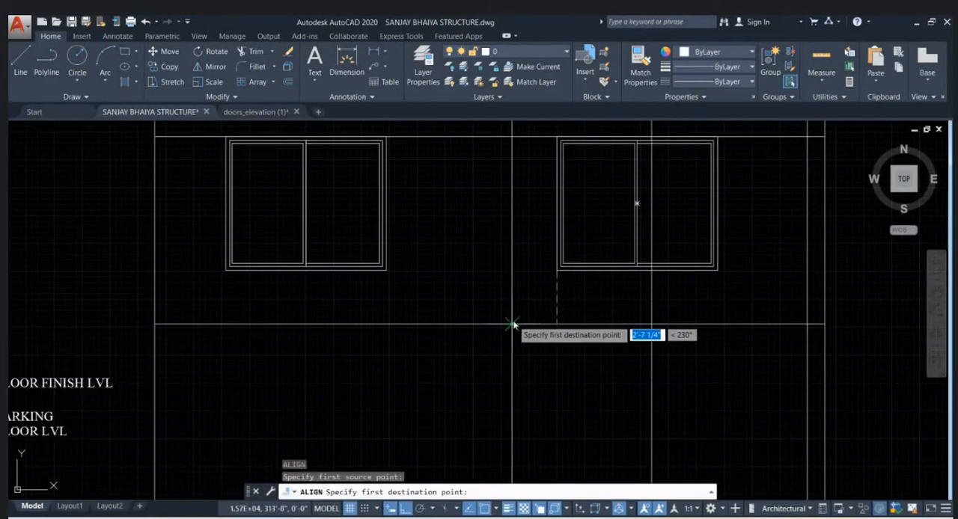
left_click(512, 324)
left_click(719, 277)
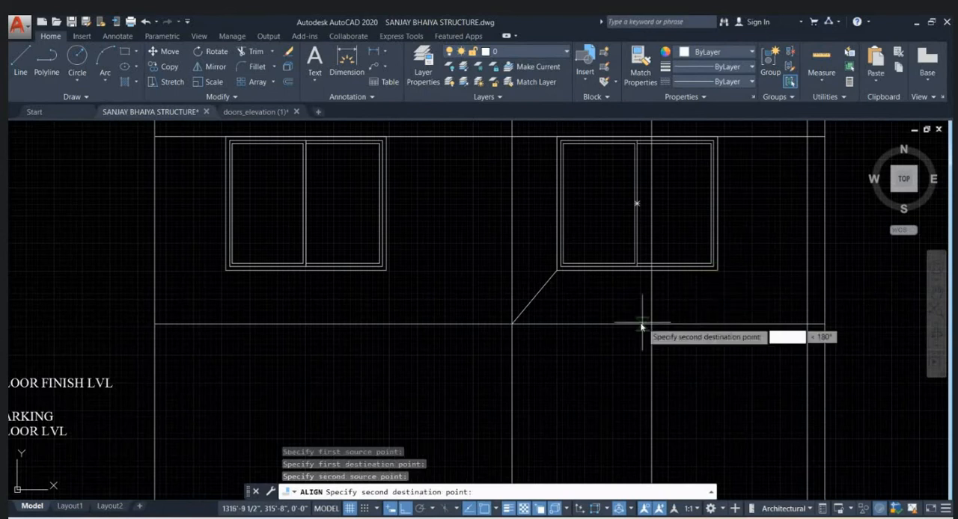
left_click(651, 324)
key("Return")
left_click(673, 352)
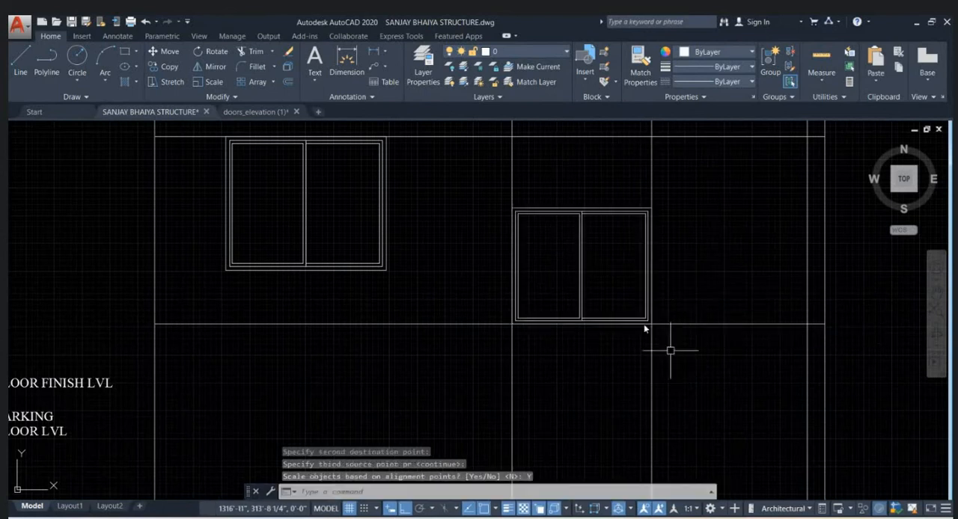
- Stretch the aligned copy's top edge vertically up to the 7' level line, making a full-height opening
type("s")
key("Return")
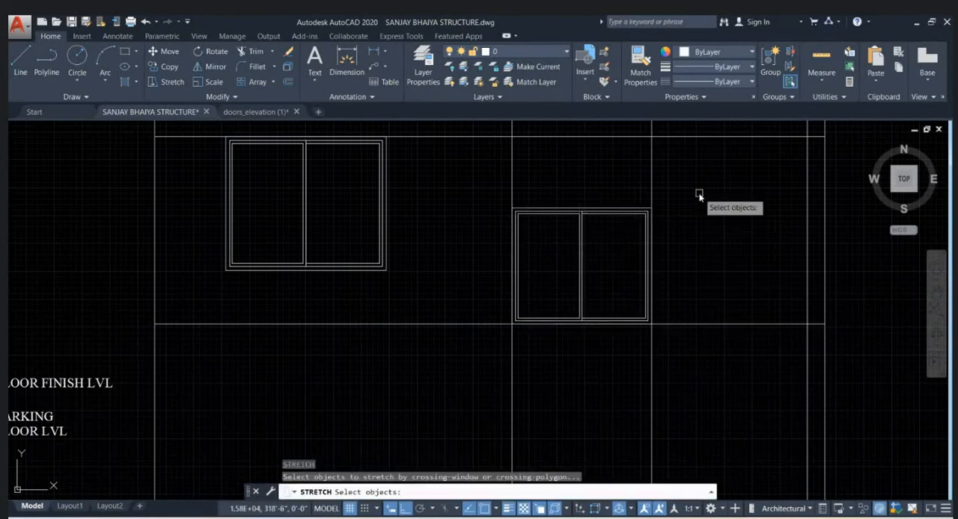
left_click(699, 196)
left_click(474, 220)
middle_click_drag(627, 213, 606, 276)
key("Return")
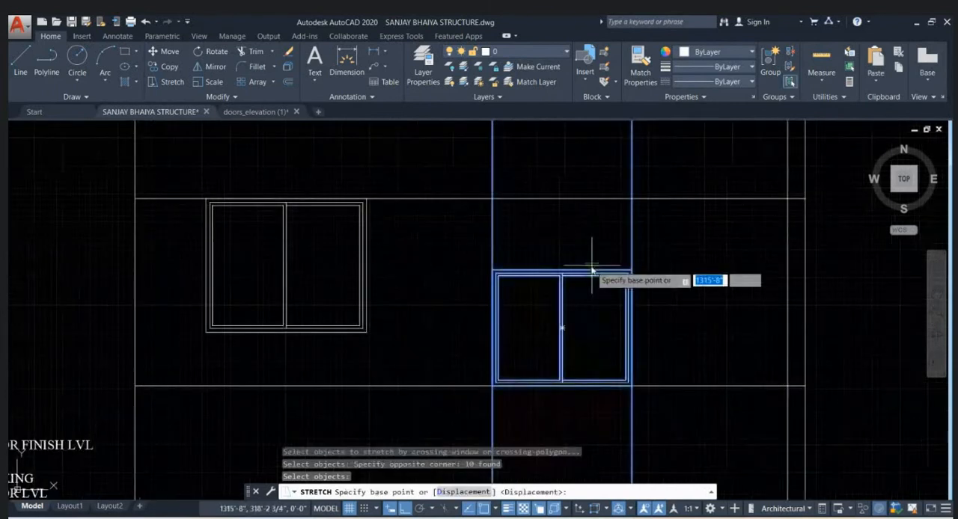
left_click(592, 270)
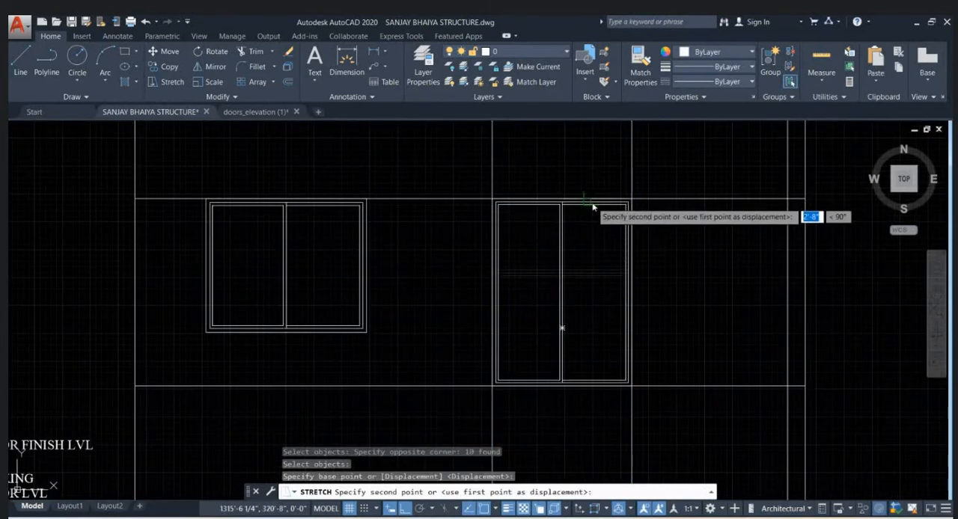
key("Escape")
scroll(680, 210, "down", 3)
key("Escape")
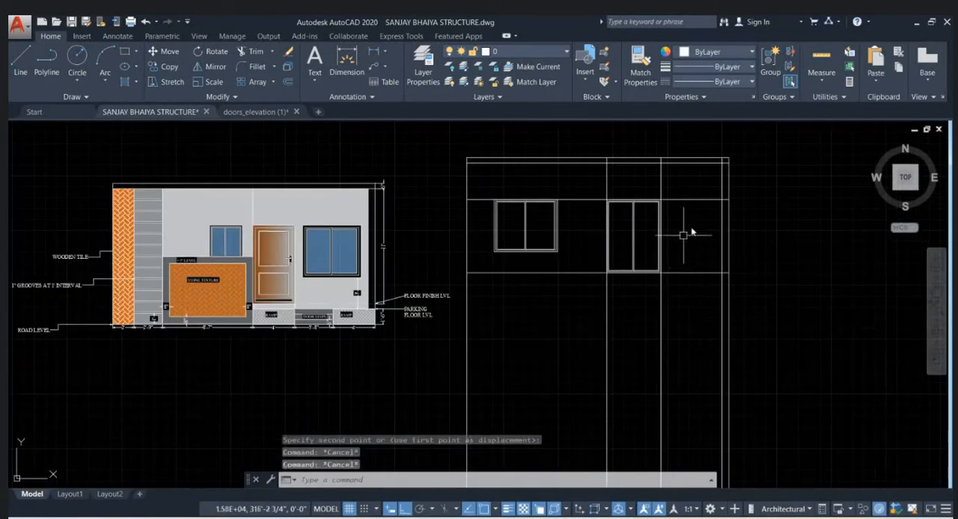
- Erase the 7' level line and the vertical construction line along the full-height opening's right edge
scroll(651, 234, "up", 2)
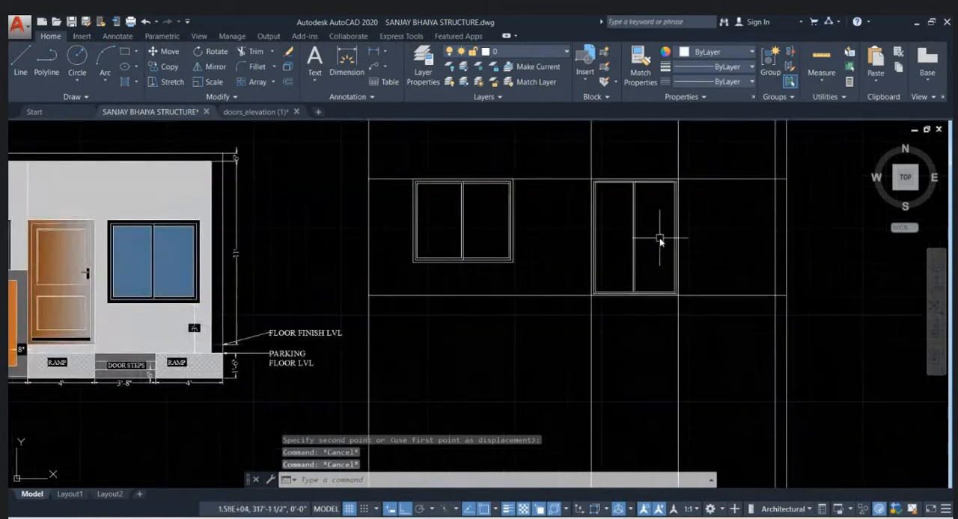
scroll(659, 239, "down", 3)
key("Escape")
scroll(690, 214, "up", 3)
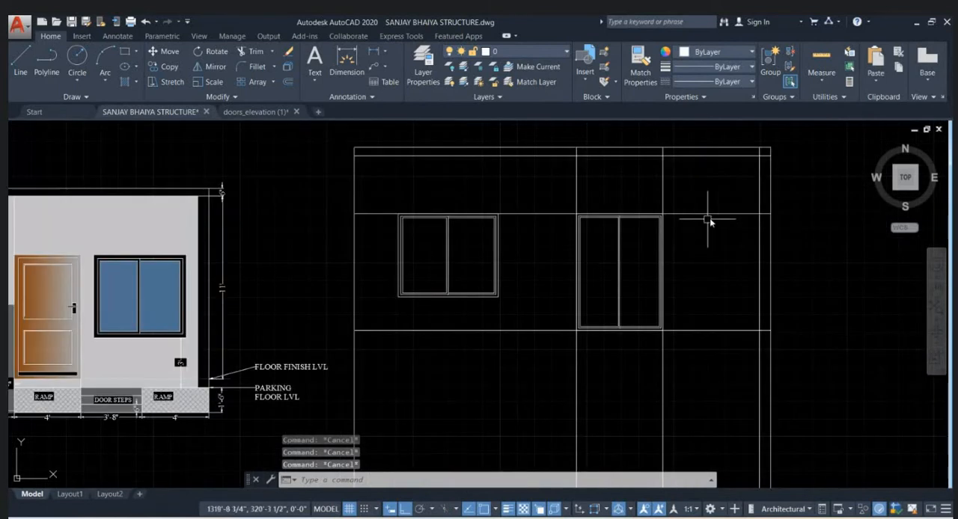
left_click(708, 217)
left_click(681, 192)
left_click(637, 227)
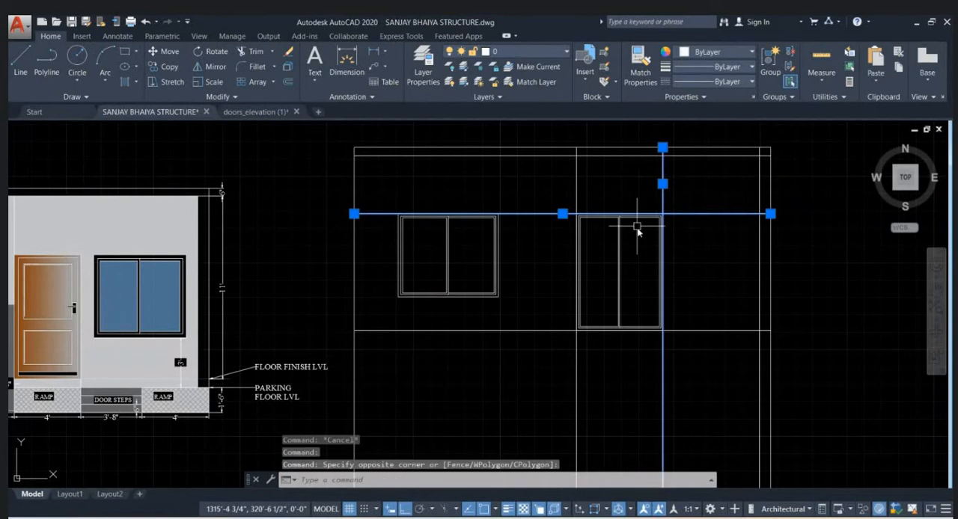
key("Delete")
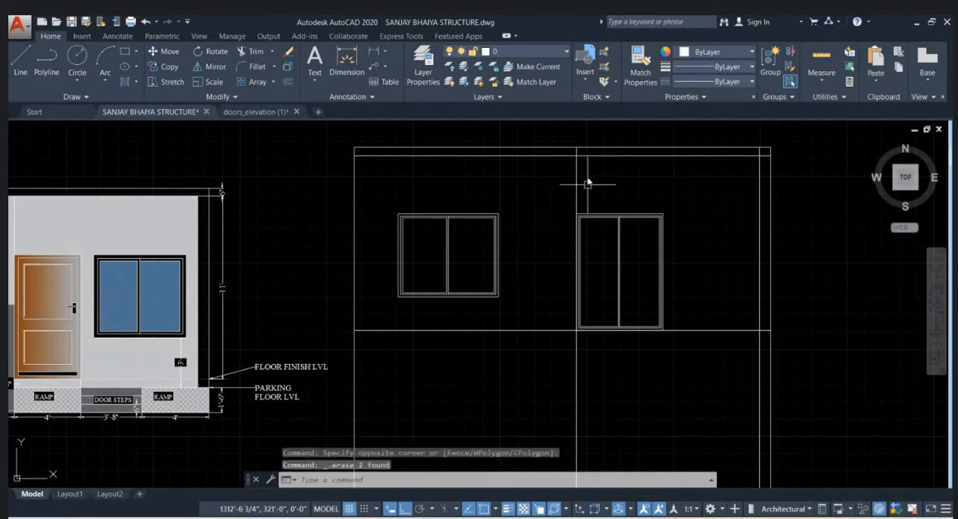
- Trim the vertical construction lines between the upper-floor elevation's base line and the plan below
scroll(552, 181, "down", 3)
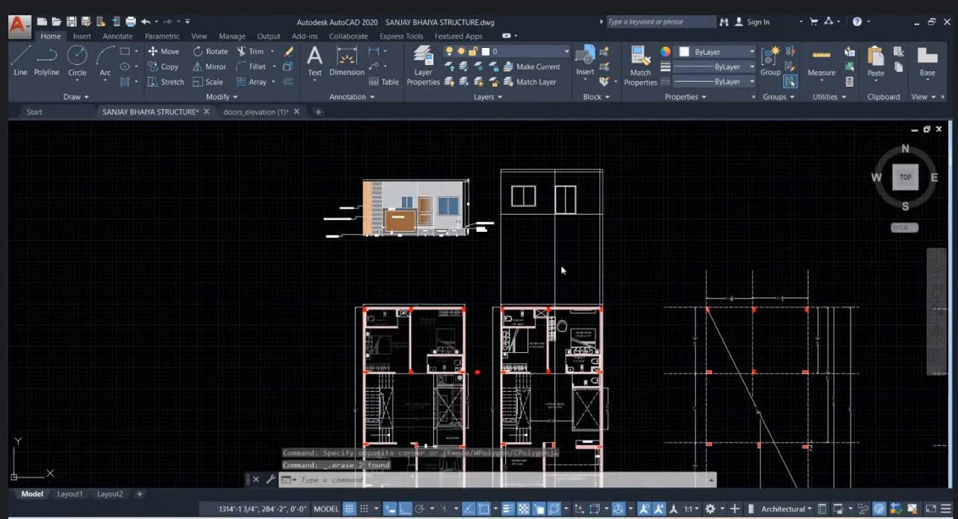
scroll(562, 272, "up", 5)
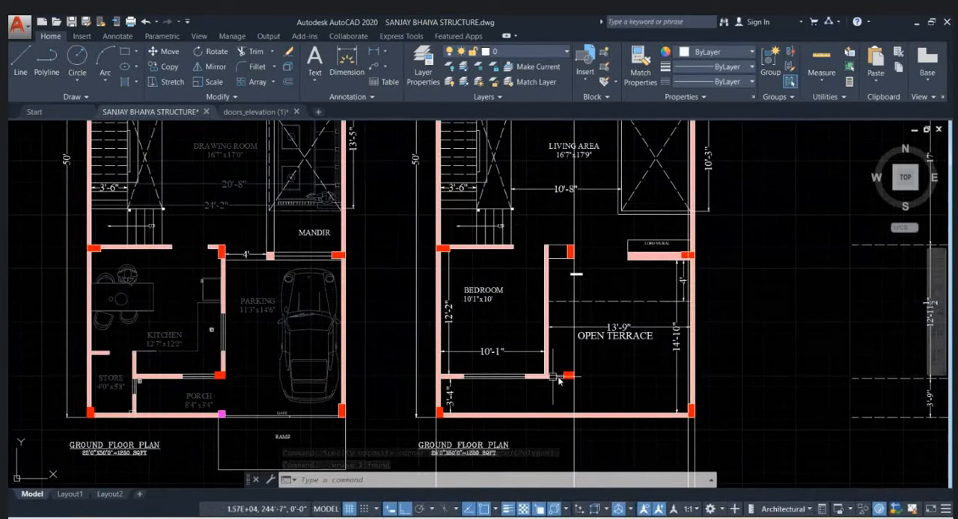
scroll(573, 379, "down", 4)
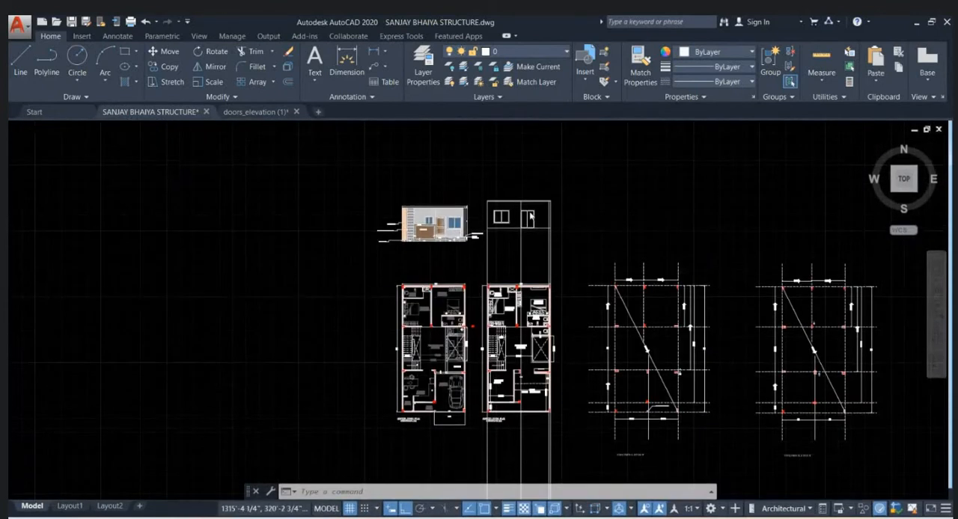
scroll(507, 228, "up", 4)
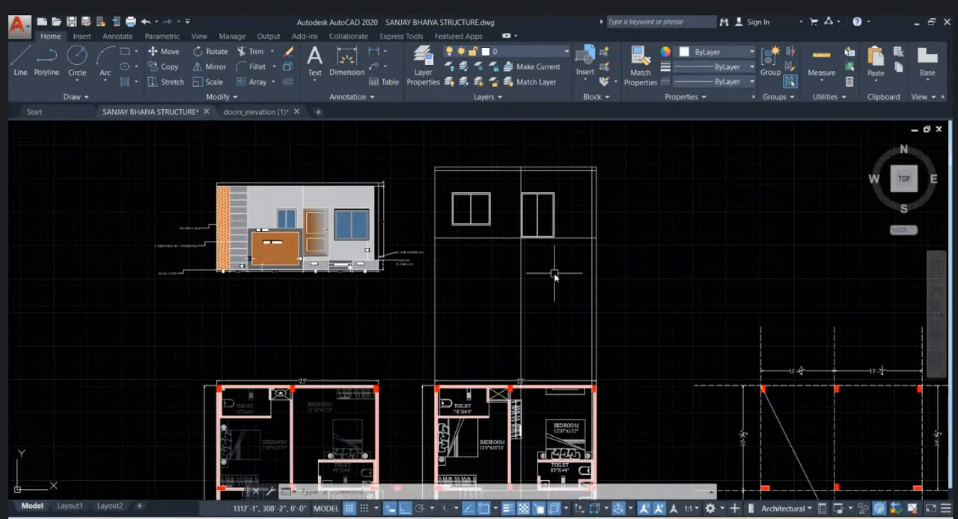
type("tr")
key("Return")
left_click(591, 274)
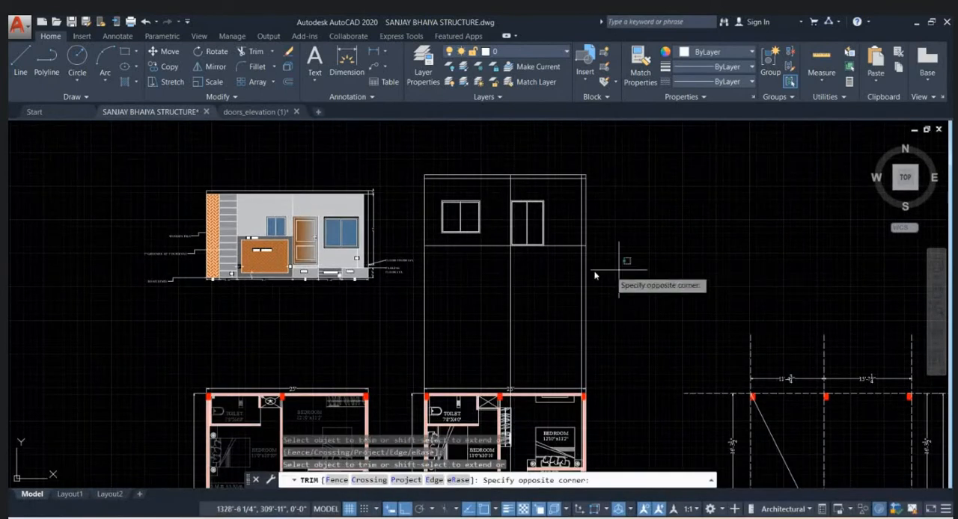
left_click(365, 258)
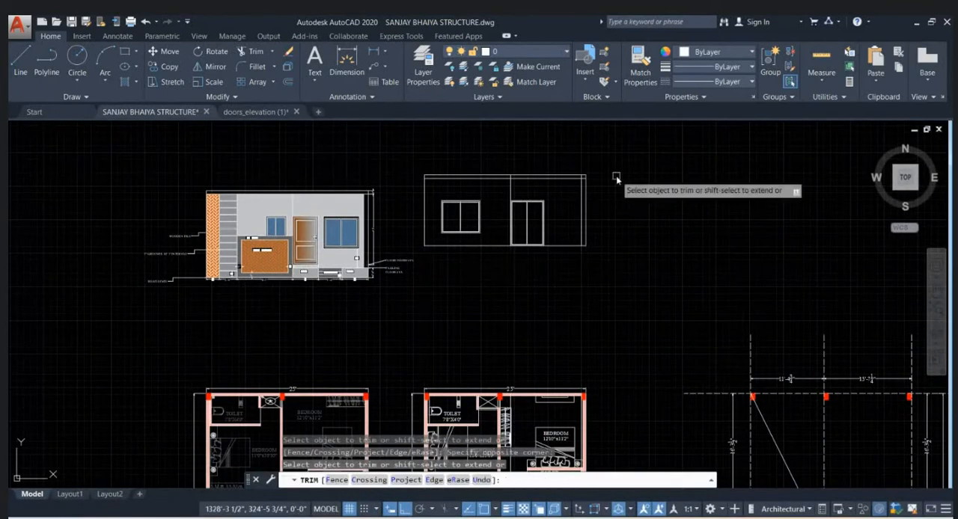
key("Escape")
key("Escape")
key("Escape")
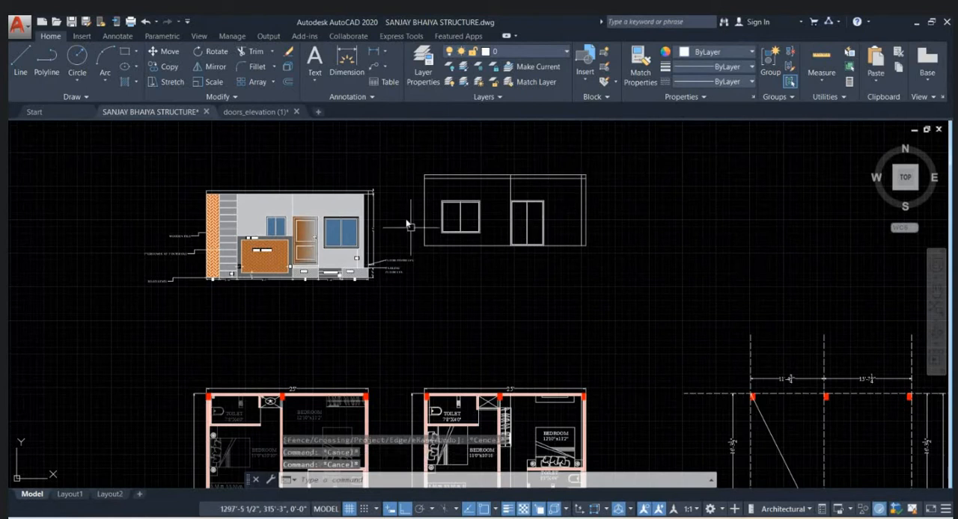
- Move the whole upper-floor elevation by its bottom-left corner onto the top-left corner of the coloured ground-floor elevation's slab
left_click(602, 258)
left_click(421, 152)
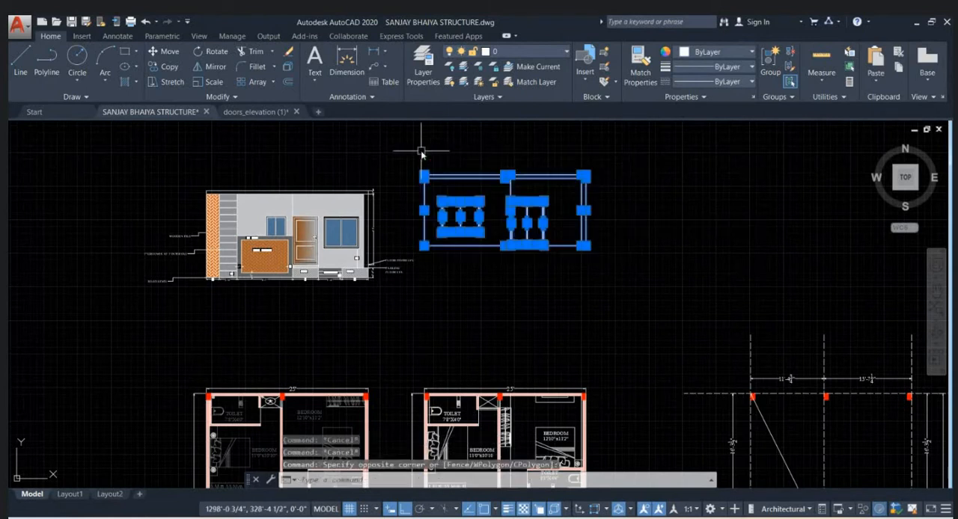
type("m")
key("Return")
left_click(424, 245)
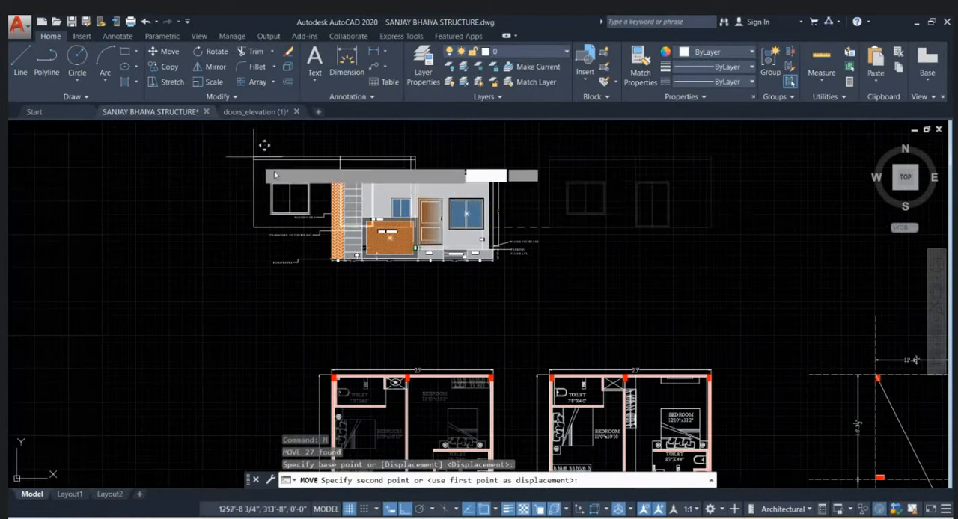
scroll(326, 172, "up", 4)
scroll(325, 172, "up", 2)
key("Escape")
scroll(310, 172, "down", 6)
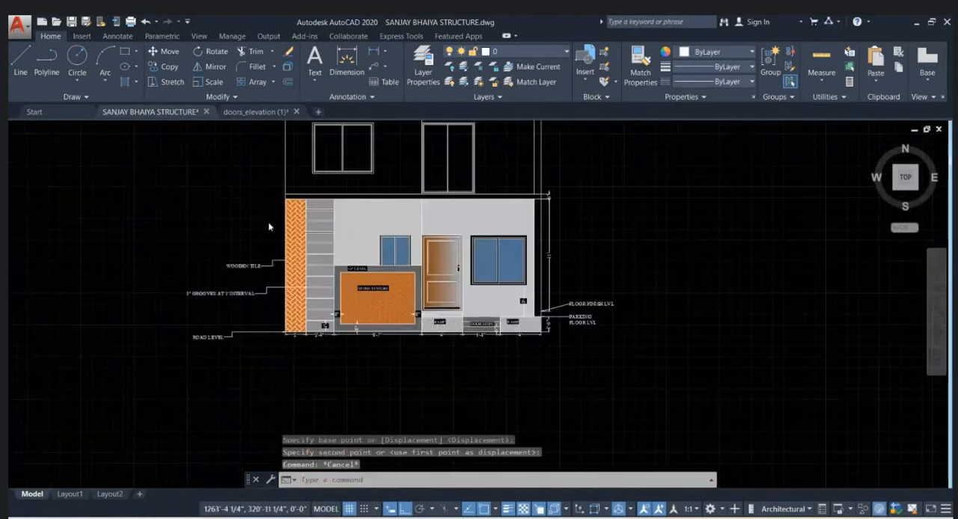
- Examine how the stacked elevations meet at the slab and compare the upper floor with the open-terrace plan
scroll(486, 251, "up", 6)
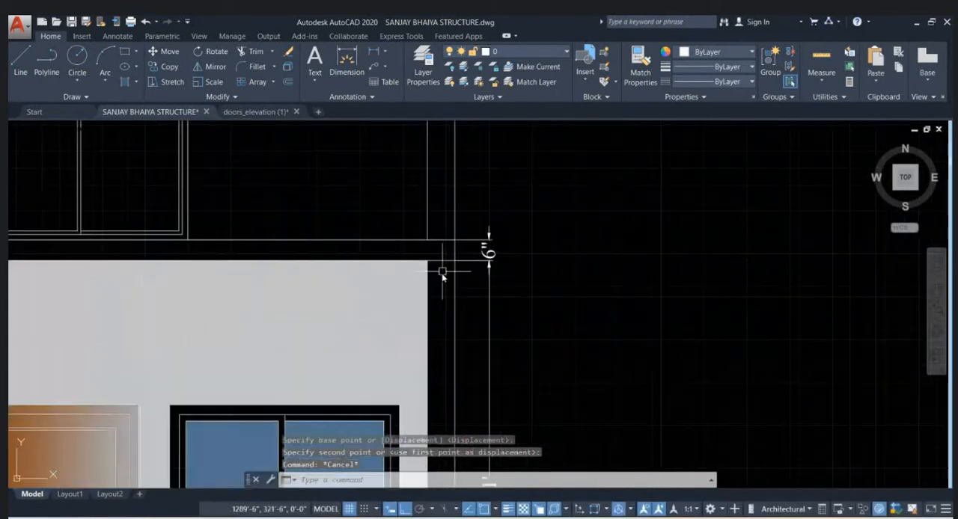
scroll(442, 281, "down", 5)
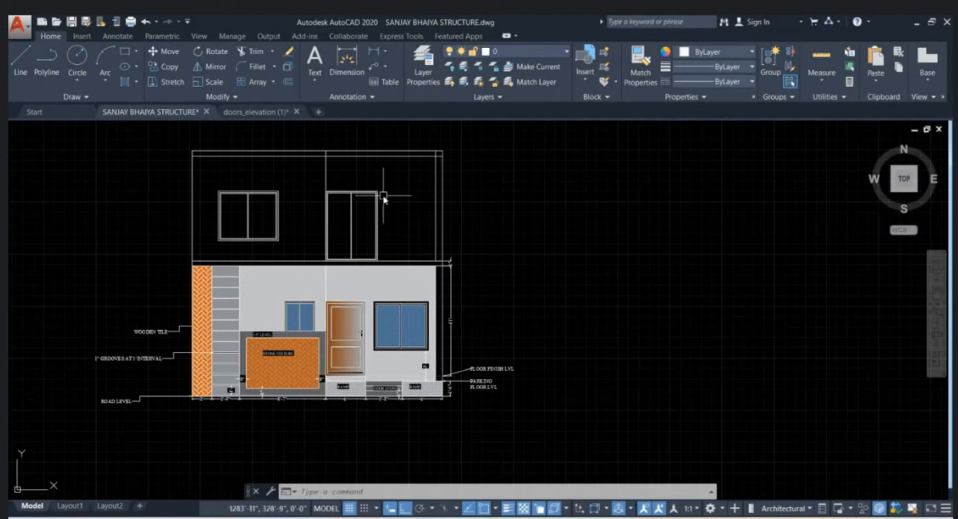
middle_click_drag(383, 199, 442, 217)
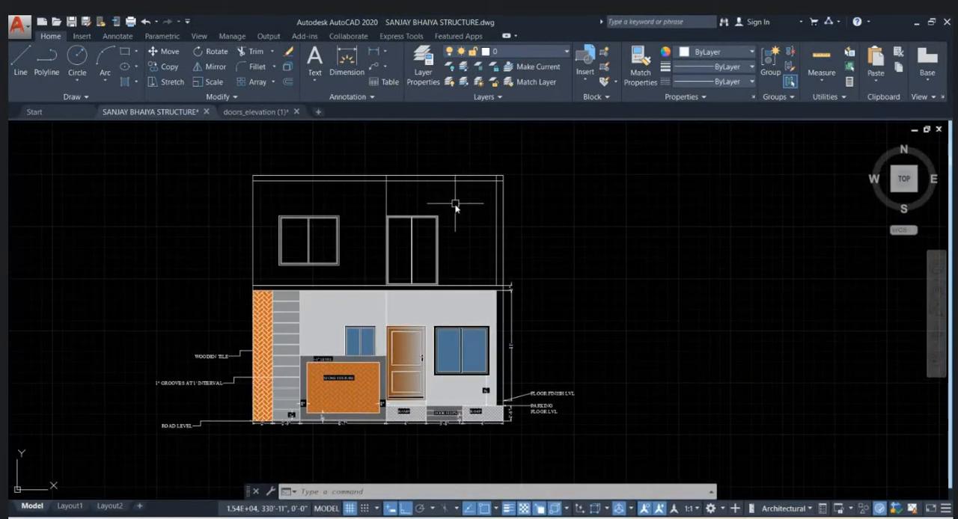
scroll(457, 175, "down", 6)
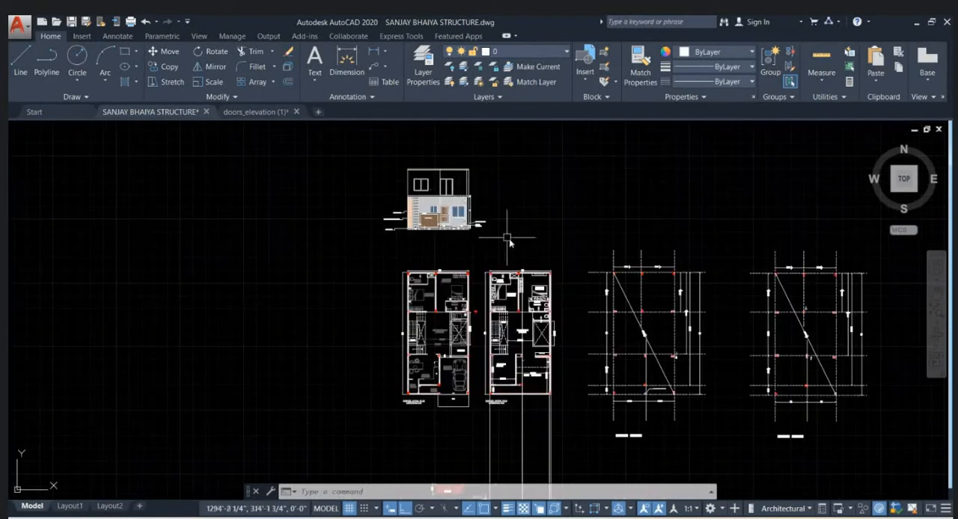
scroll(577, 352, "up", 4)
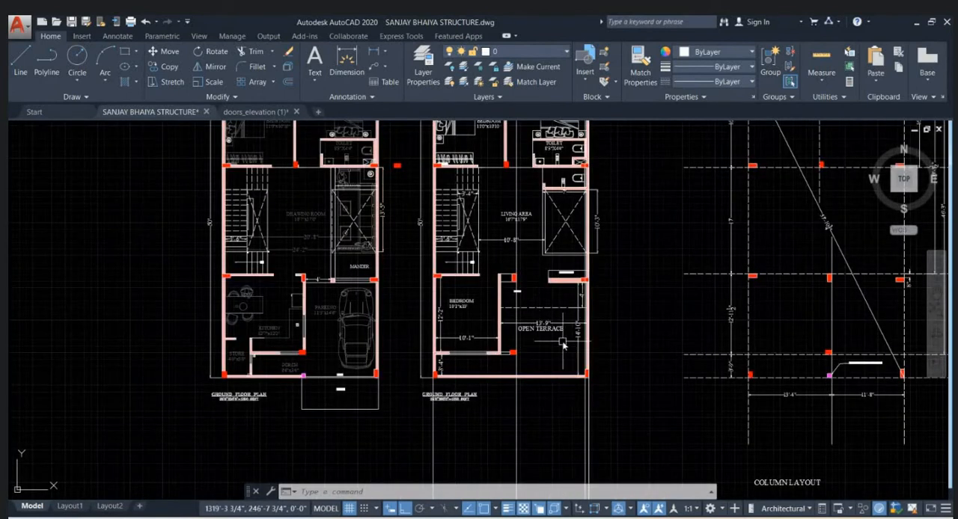
scroll(563, 344, "down", 5)
scroll(479, 136, "up", 8)
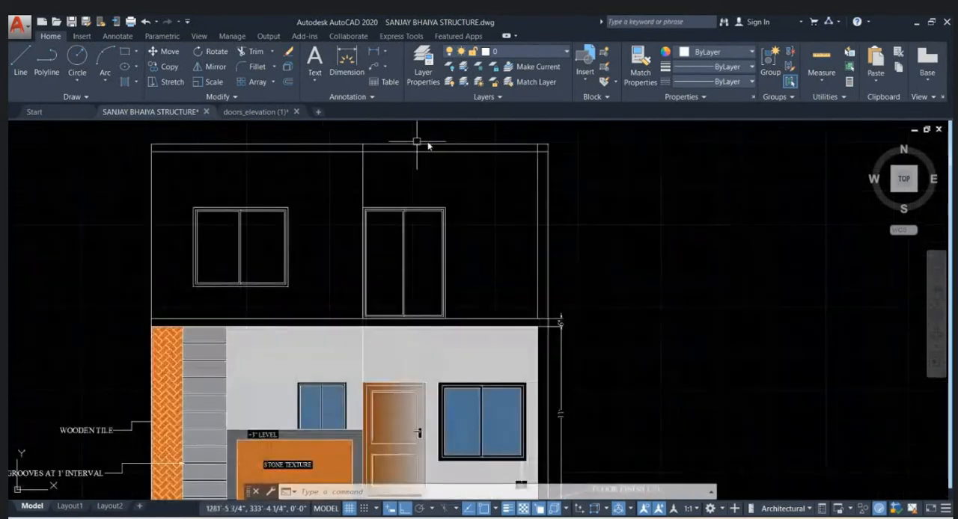
middle_click_drag(438, 199, 495, 202)
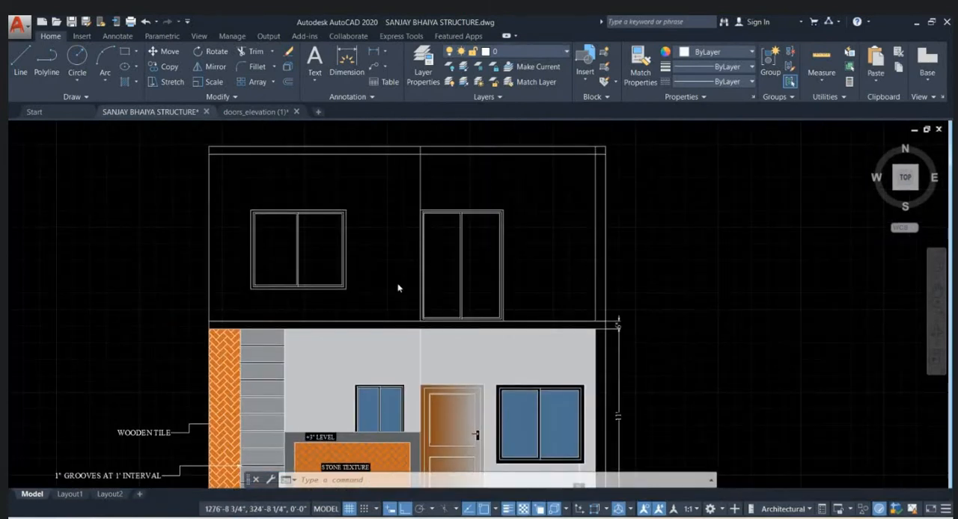
scroll(398, 288, "down", 2)
scroll(367, 305, "up", 2)
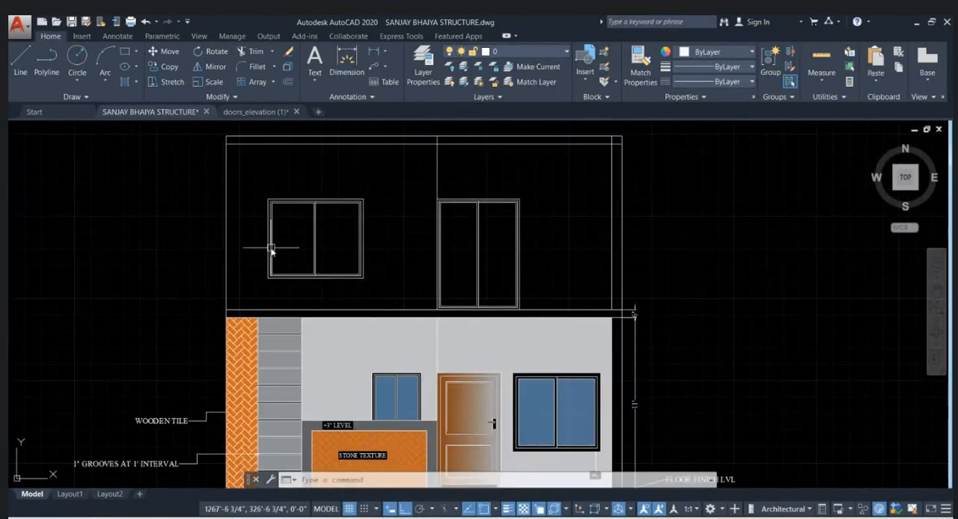
scroll(274, 262, "down", 2)
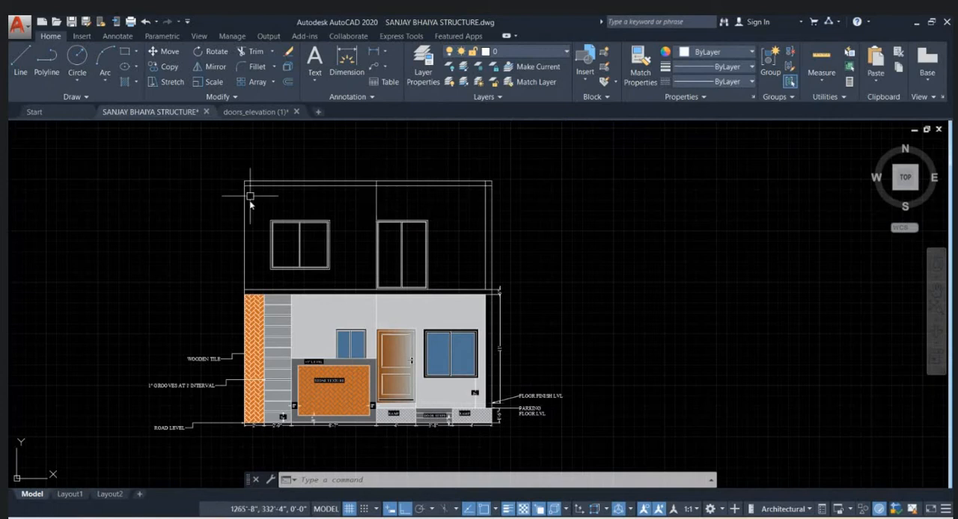
left_click(236, 173)
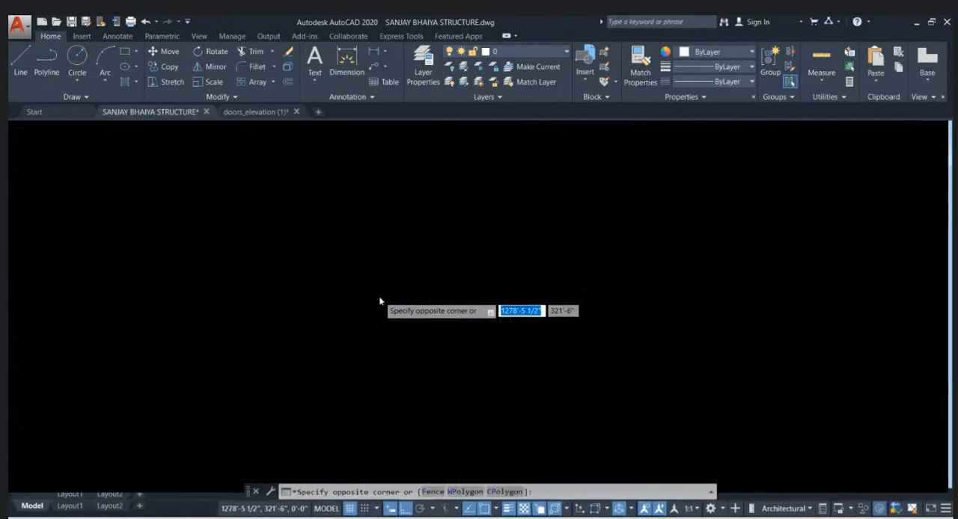
left_click(258, 112)
scroll(313, 123, "down", 2)
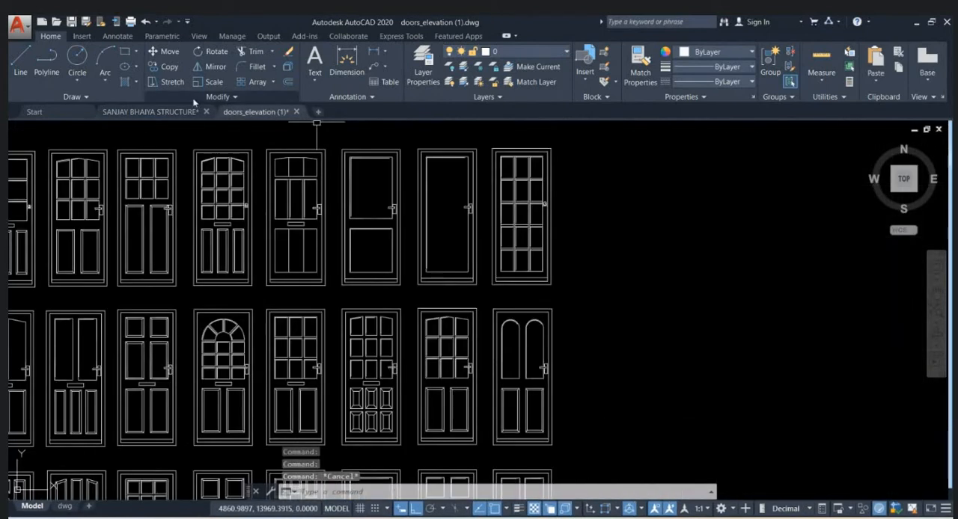
left_click(164, 111)
key("Escape")
scroll(418, 226, "down", 6)
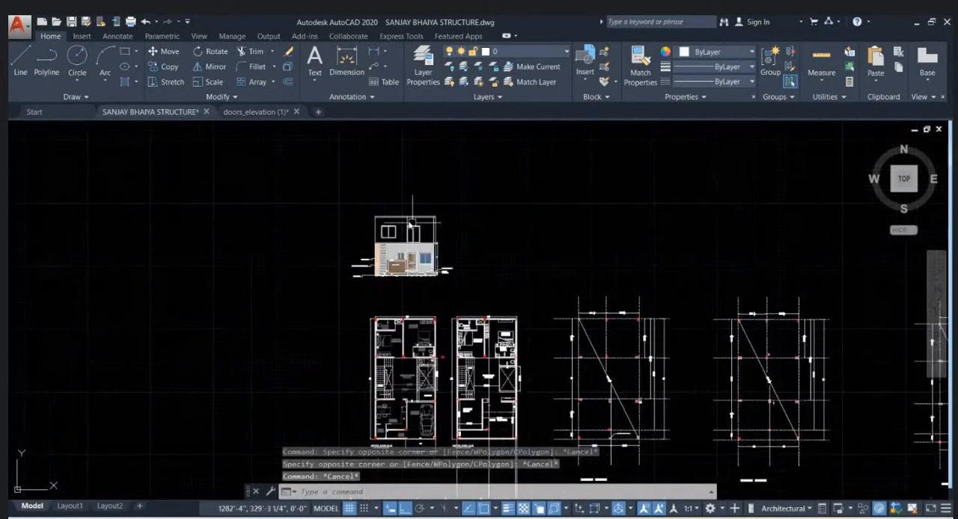
scroll(411, 223, "up", 4)
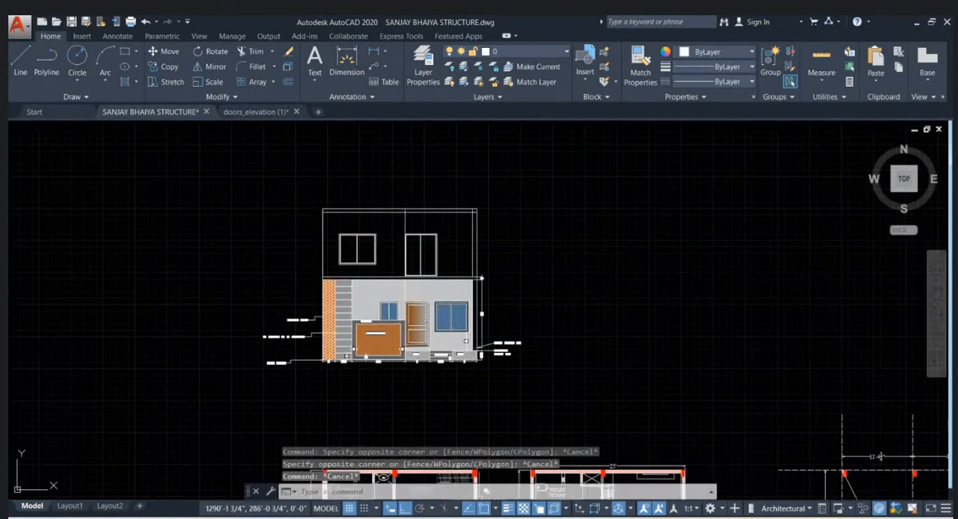
- Launch 3ds Max 2018 and return to the AutoCAD drawing while it loads
key("super")
type("3DS")
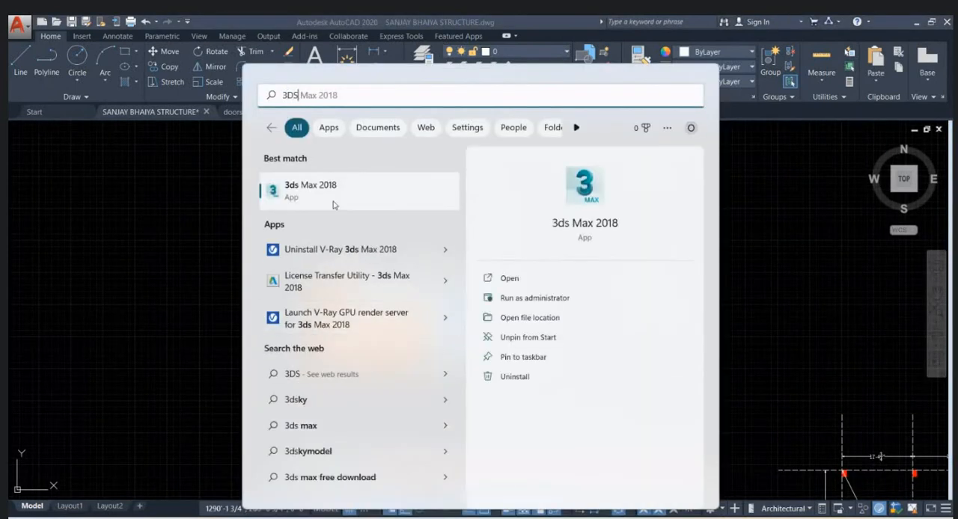
left_click(335, 202)
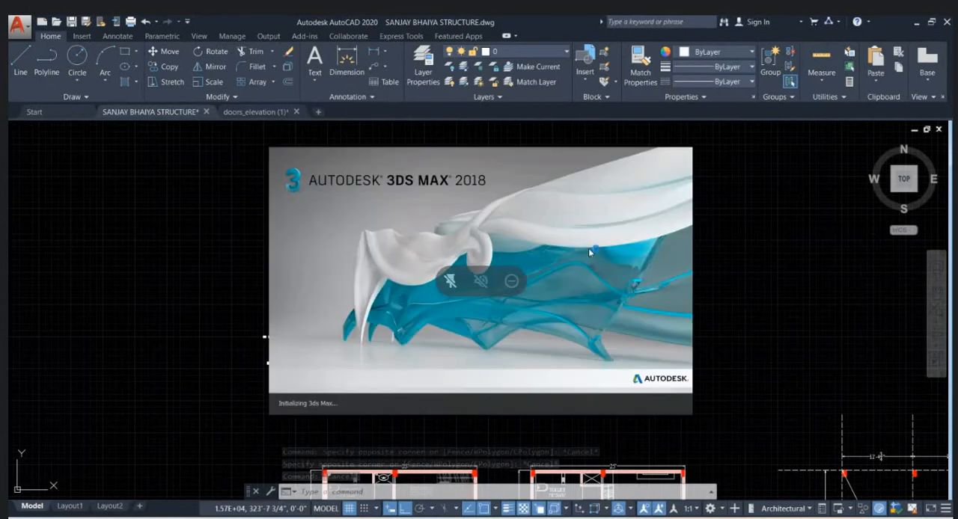
key("Escape")
key("Escape")
key("Escape")
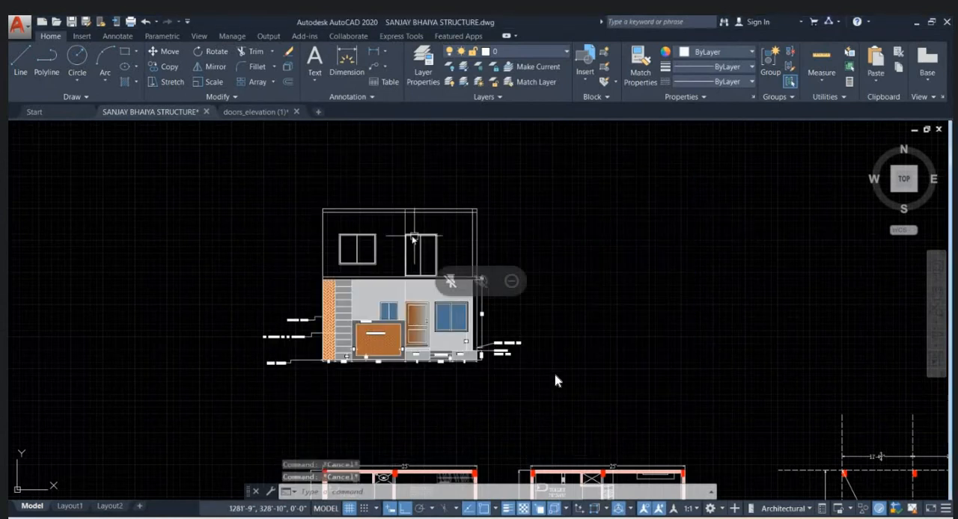
- Draw a polyline along the upper floor's slab underside from the middle wall line, down the left edge and along the base to the right edge
scroll(393, 234, "up", 2)
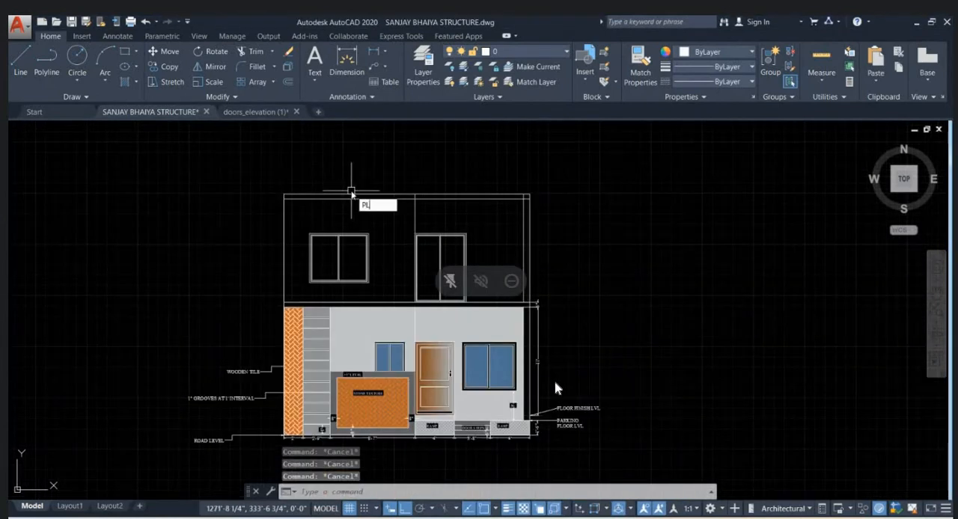
key("Return")
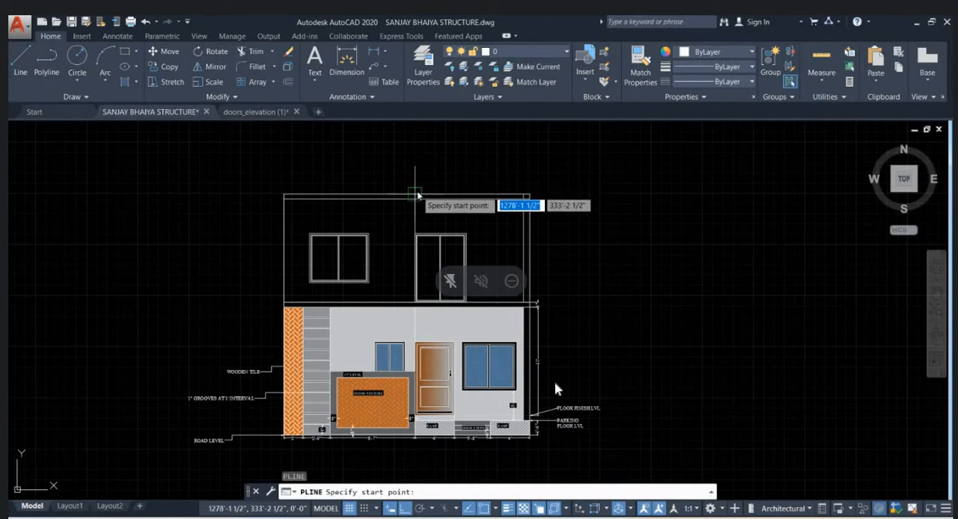
scroll(416, 193, "up", 3)
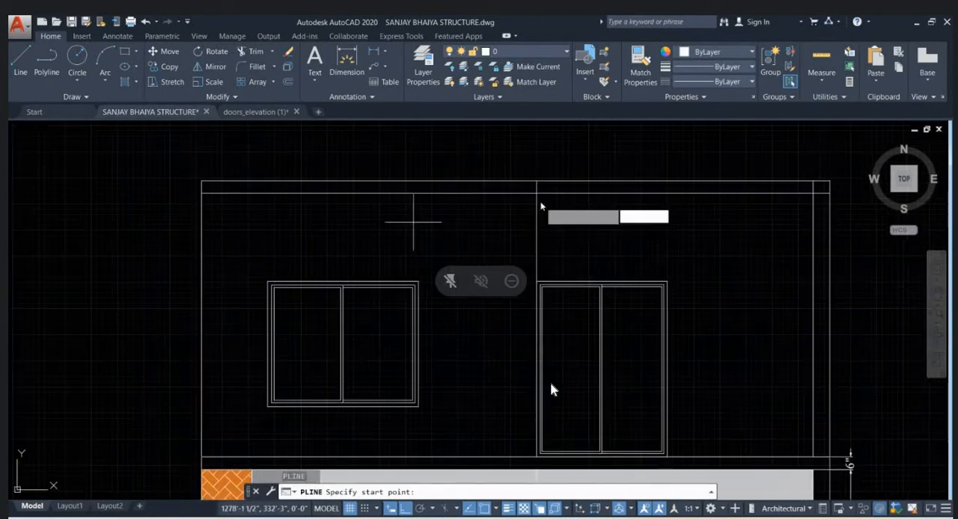
left_click(536, 193)
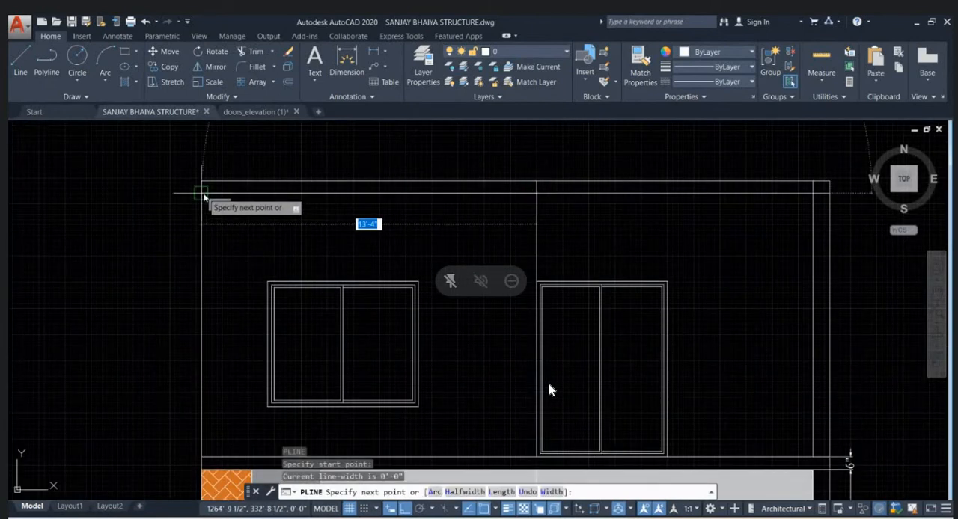
left_click(202, 193)
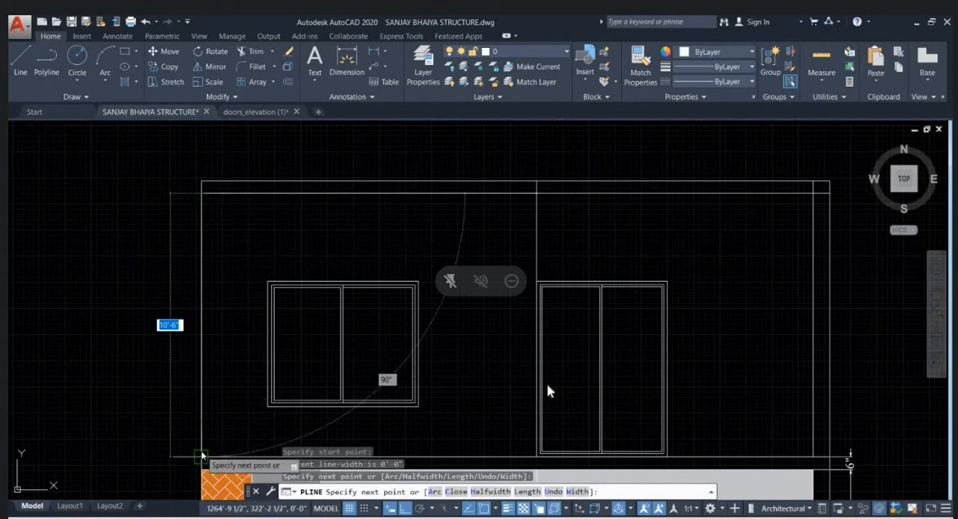
left_click(201, 457)
middle_click_drag(286, 383, 238, 264)
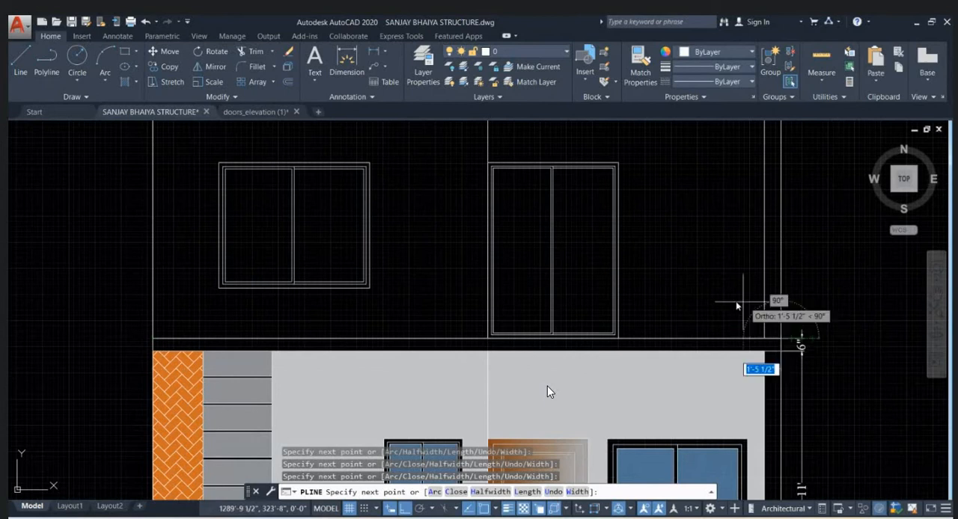
key("Escape")
key("Escape")
- Offset the upper-floor outline polyline inward by 9" to form a frame band
middle_click_drag(680, 313, 671, 307)
type("O")
key("Return")
type("9")
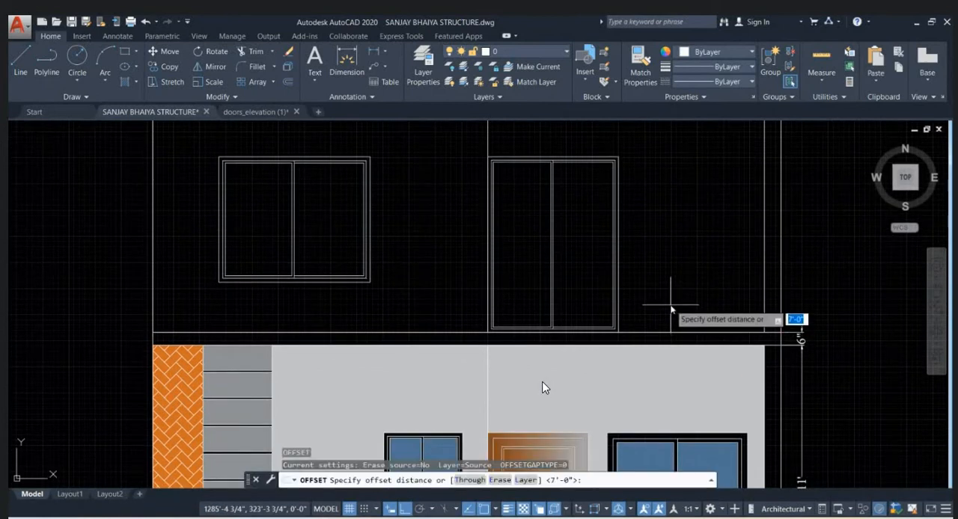
key("Return")
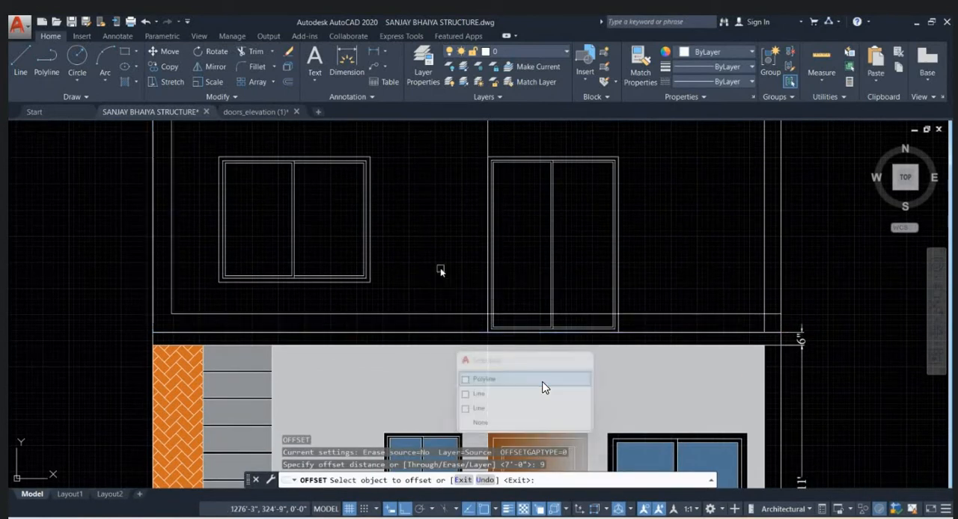
scroll(449, 299, "down", 4)
scroll(435, 268, "up", 2)
key("Escape")
key("Escape")
key("Escape")
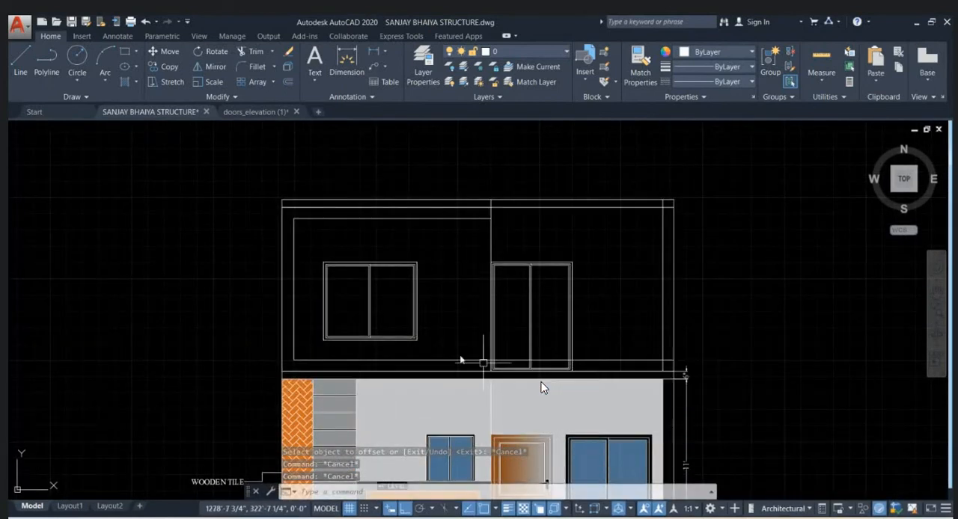
- Draw a line 3'4" up from the base at the upper floor's right outer corner, then across to the inner wall line
scroll(404, 205, "up", 2)
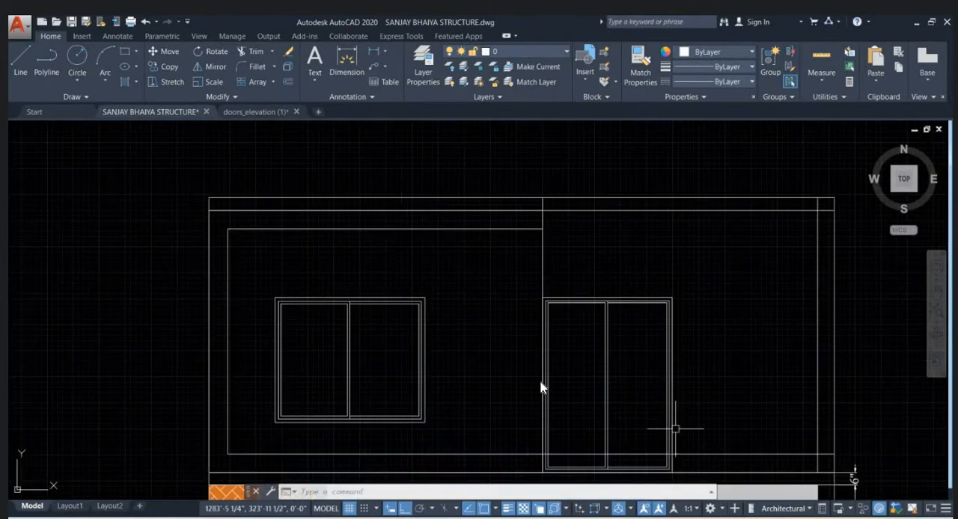
scroll(392, 277, "down", 3)
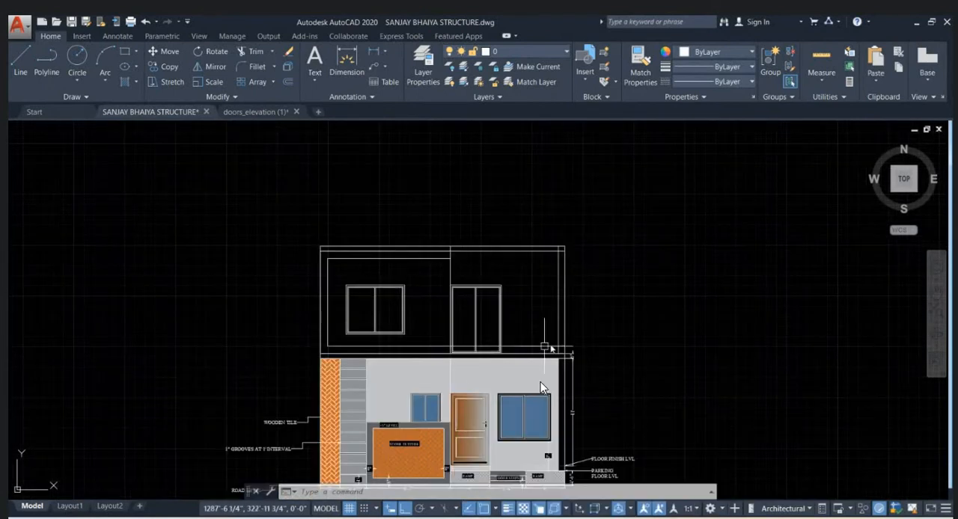
scroll(570, 368, "up", 2)
scroll(570, 369, "up", 2)
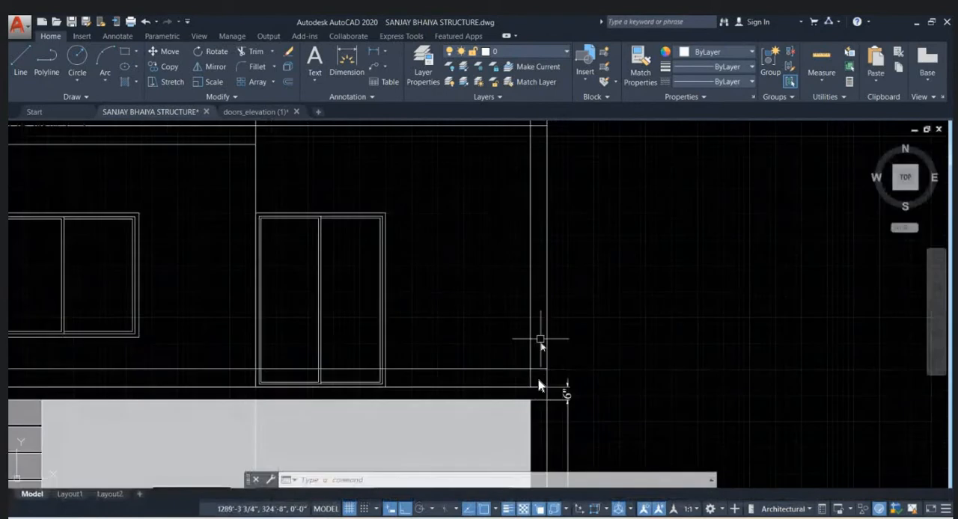
key("Return")
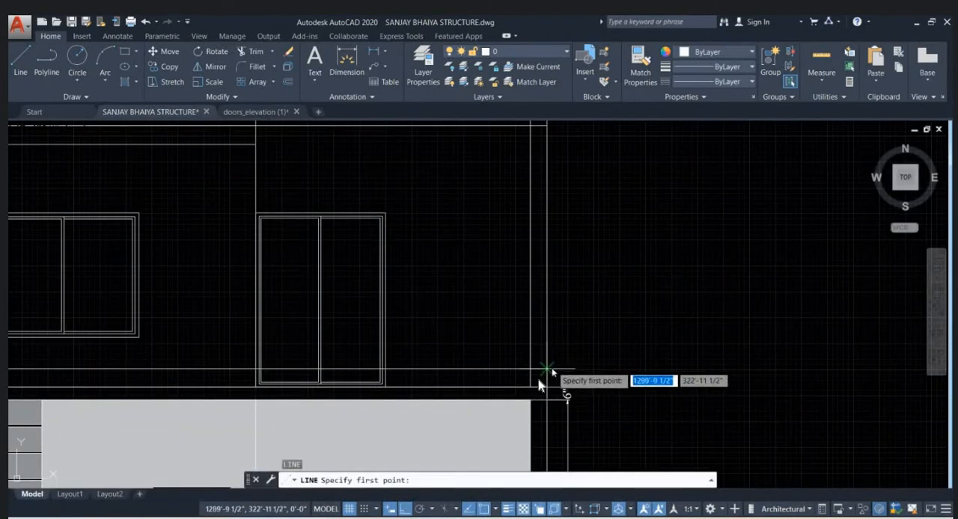
left_click(565, 386)
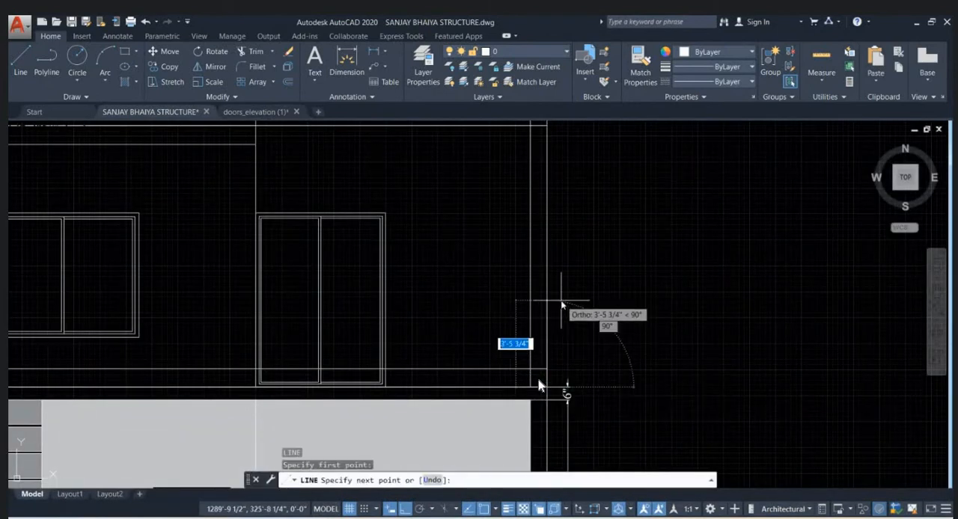
type("3")
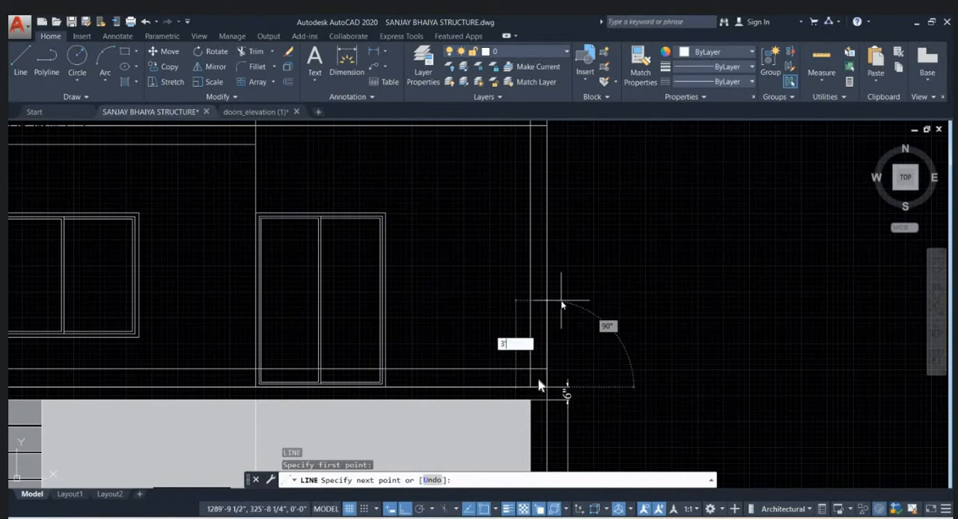
key("Return")
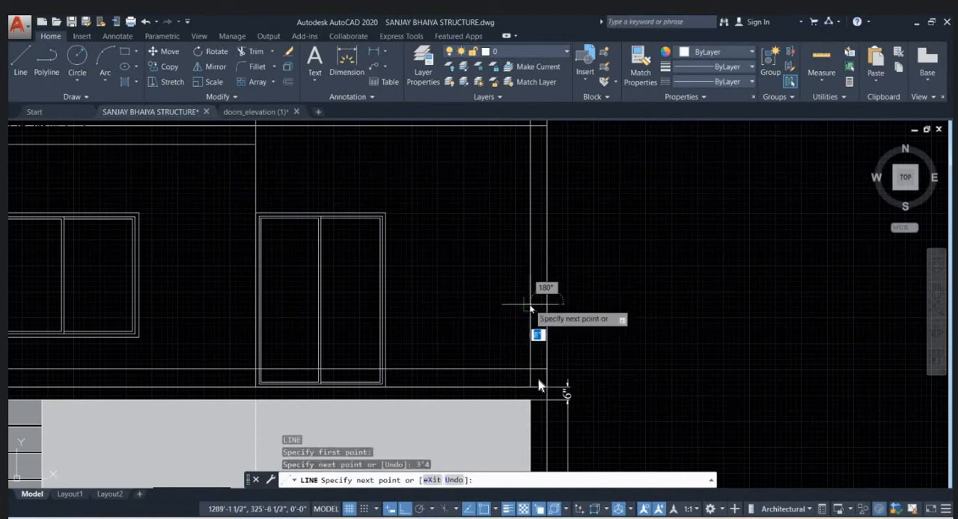
left_click(532, 304)
key("Escape")
key("Escape")
- Trim the offset frame line past the right inner wall line and that wall line's piece below the frame
scroll(539, 379, "up", 3)
type("tr")
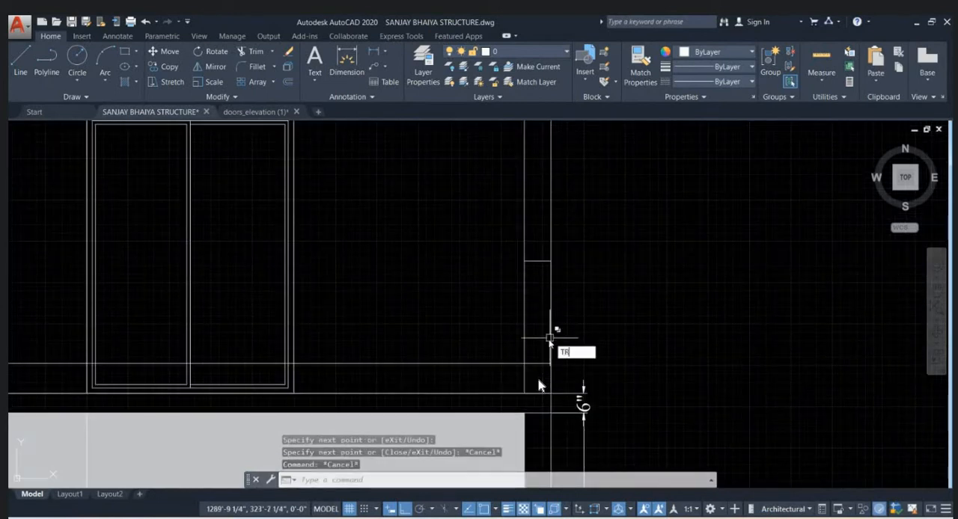
key("Return")
left_click(536, 377)
left_click(540, 341)
left_click(535, 365)
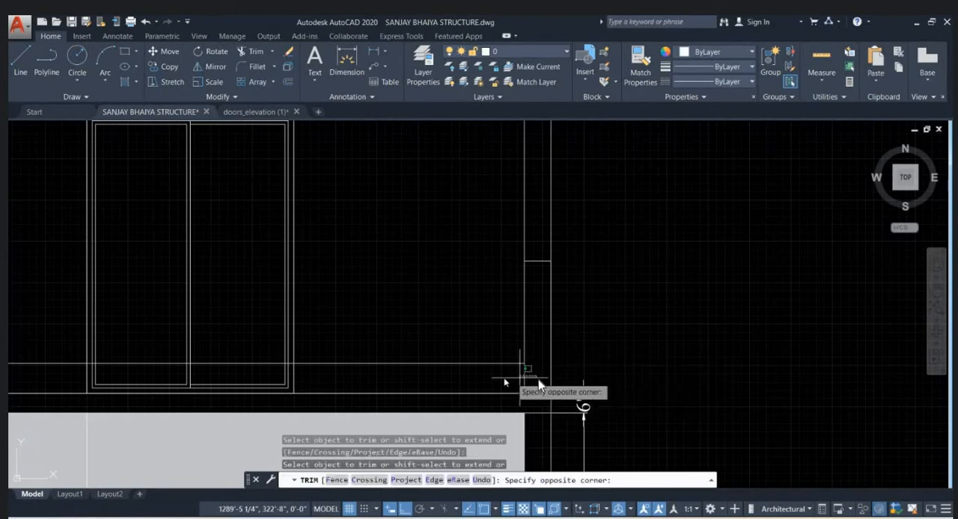
left_click(515, 378)
- Trim the upper-floor door's vertical lines below the offset frame line
scroll(479, 318, "down", 3)
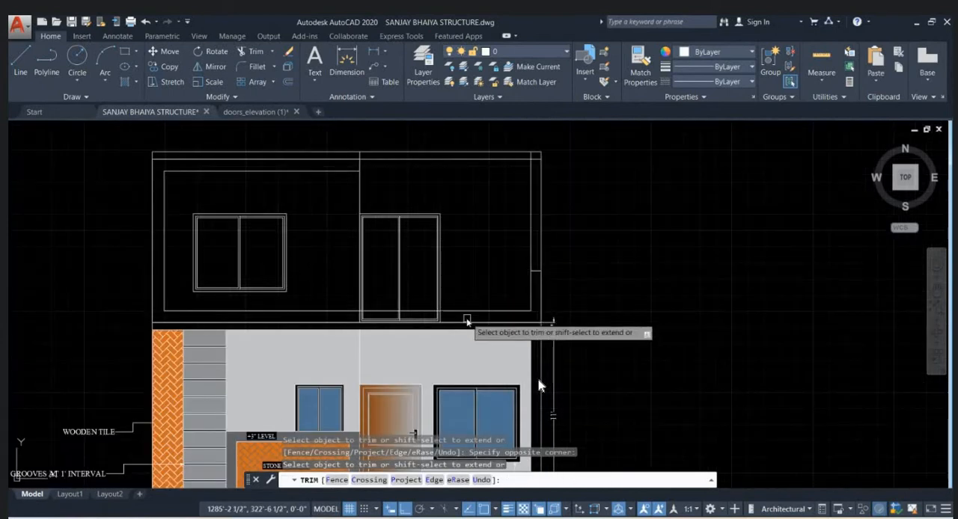
scroll(467, 317, "up", 1)
left_click(445, 320)
left_click(288, 313)
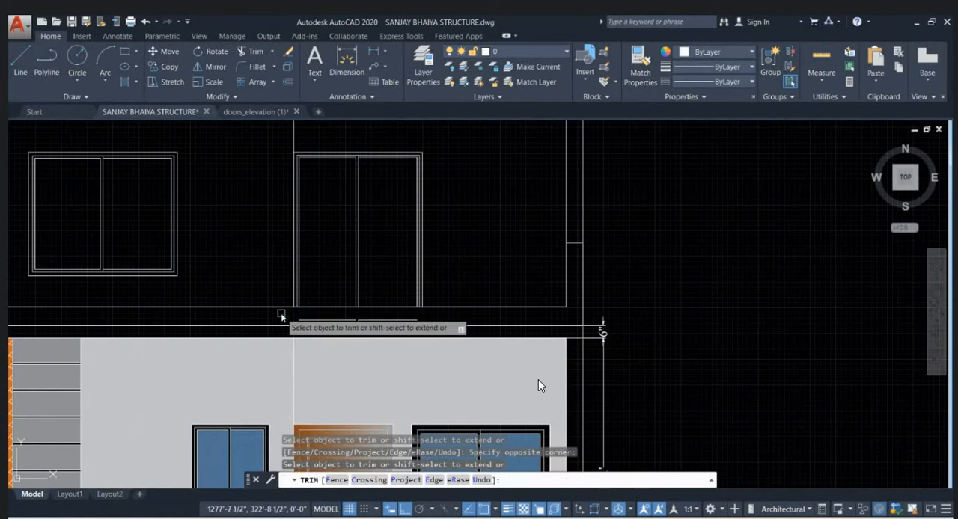
middle_click_drag(434, 323, 670, 318)
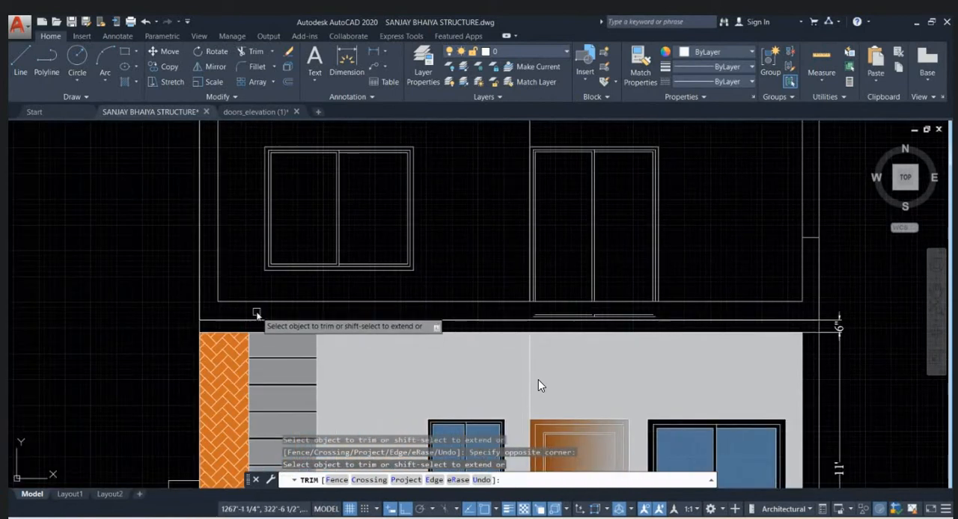
middle_click_drag(256, 321, 260, 371)
- Trim the roof slab's underside line over the window bay, up to the middle wall line
scroll(260, 371, "down", 2)
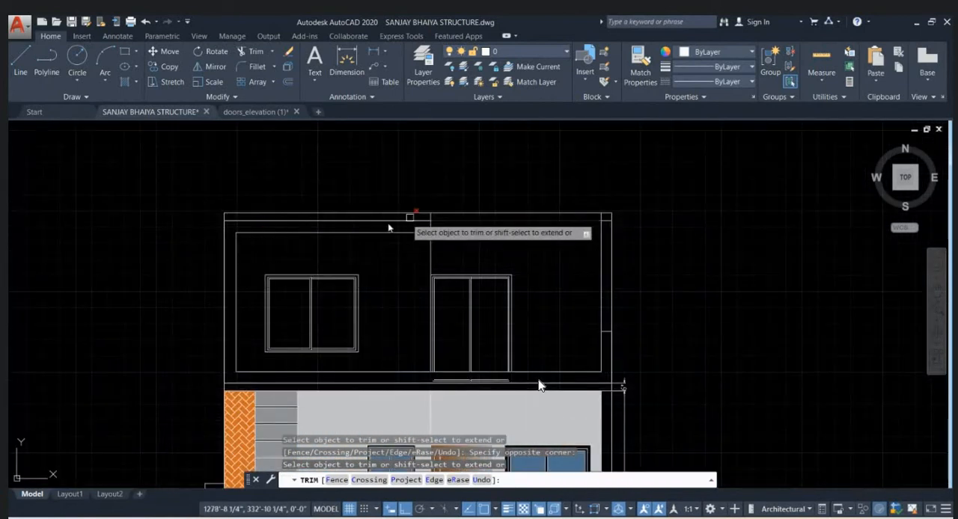
scroll(379, 230, "up", 2)
left_click(307, 216)
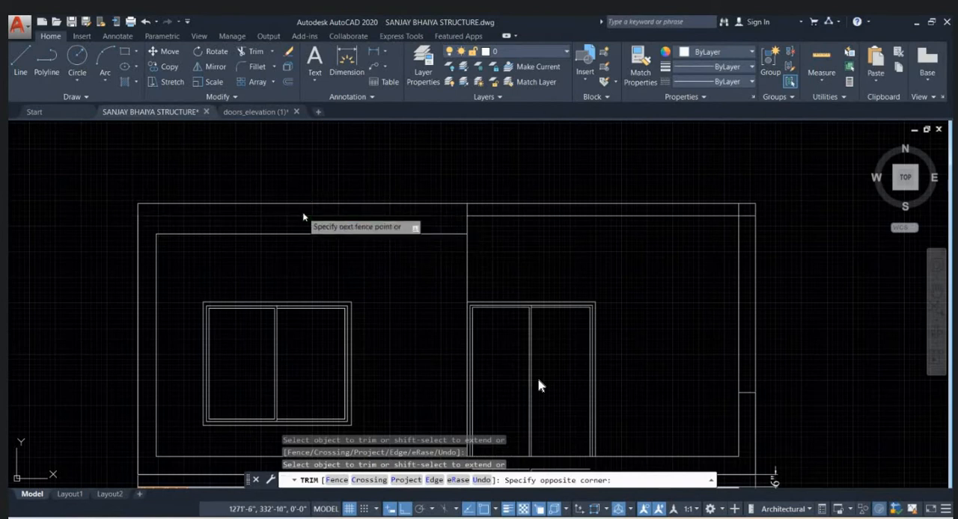
scroll(422, 196, "down", 4)
key("Escape")
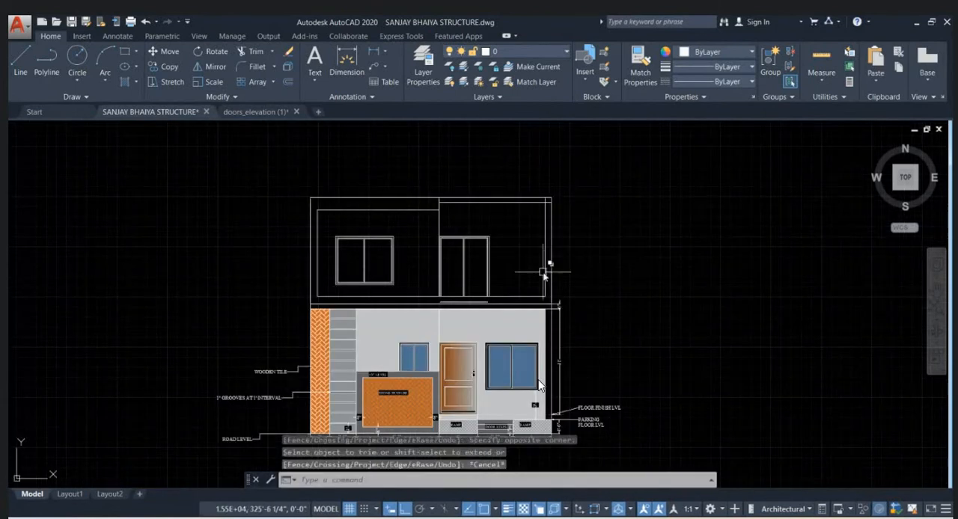
- Draw horizontal extension lines outward from the roof slab's bottom and top at the right edge of the elevation
middle_click_drag(617, 421, 616, 390)
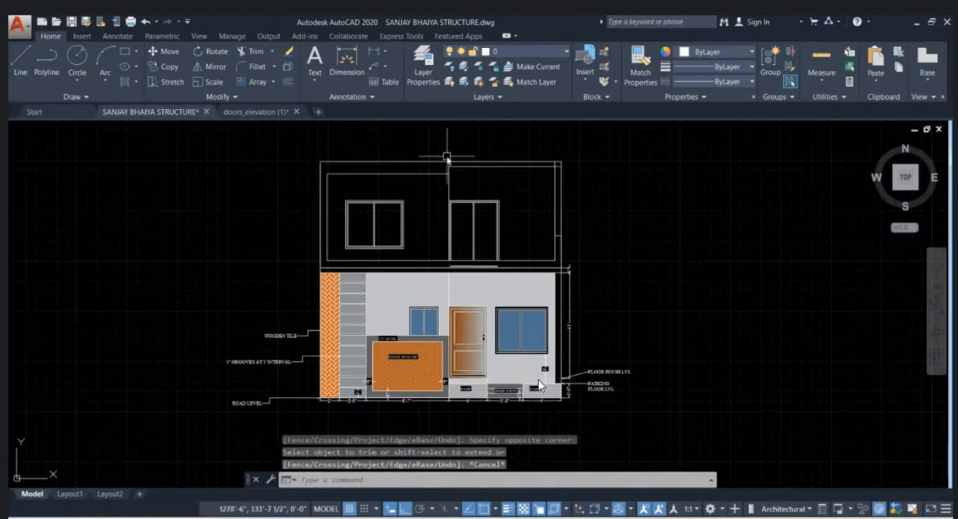
scroll(445, 157, "up", 4)
middle_click_drag(579, 245, 529, 257)
type("l")
key("Return")
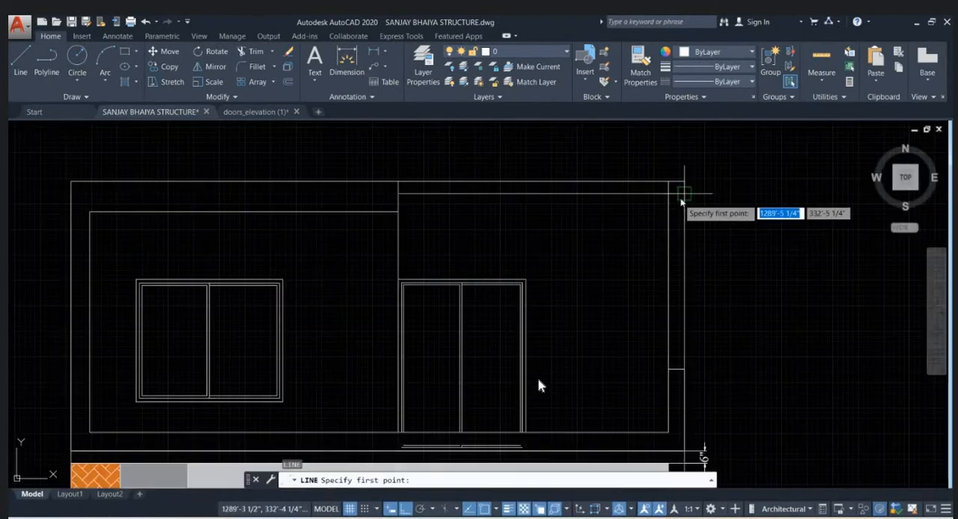
left_click(684, 183)
left_click(729, 196)
key("Return")
key("Return")
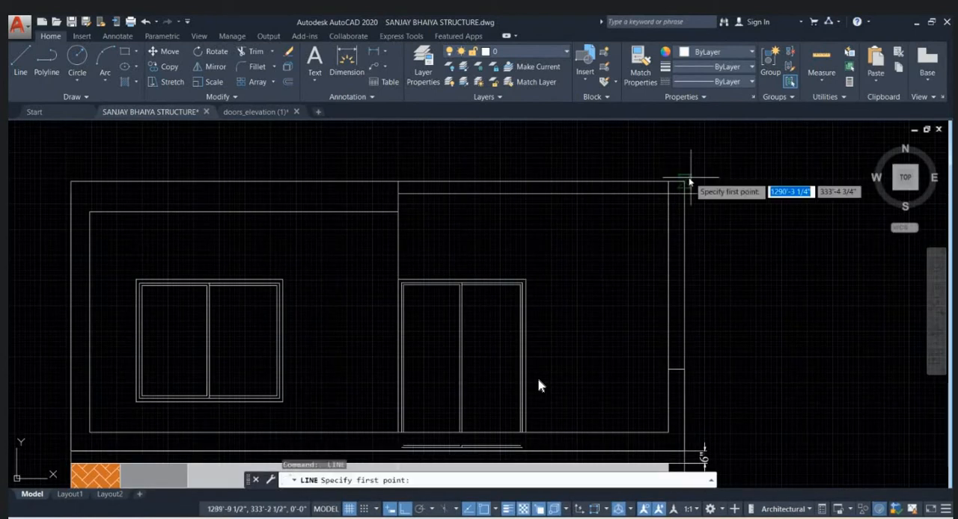
left_click(687, 180)
left_click(756, 182)
key("Escape")
scroll(629, 212, "down", 4)
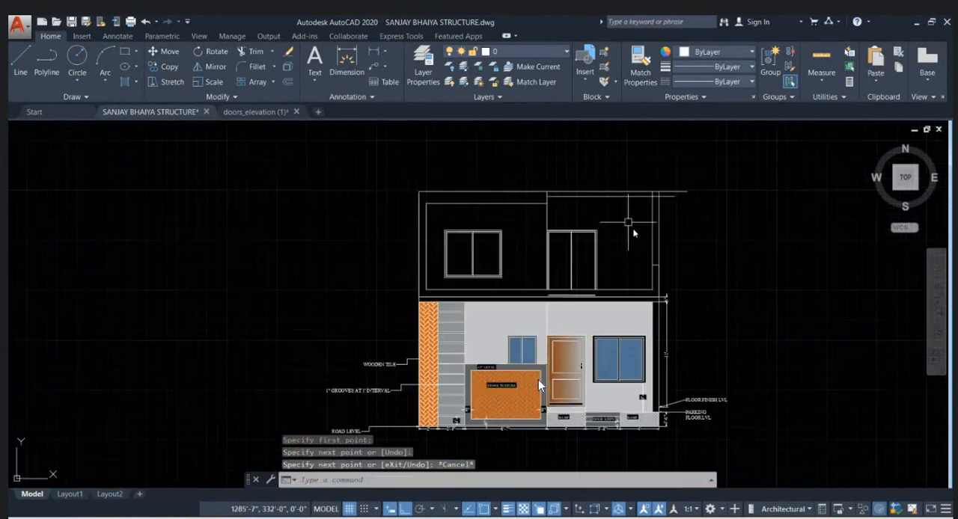
- Copy the PARKING FLOOR LVL leader to the outer ends of the roof slab's bottom and top extension lines
scroll(539, 379, "up", 5)
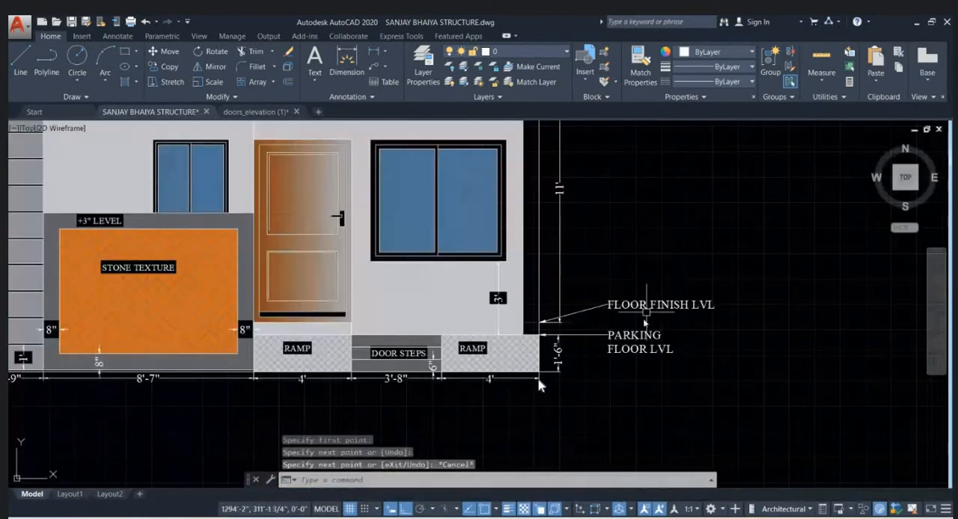
left_click(635, 338)
key("Return")
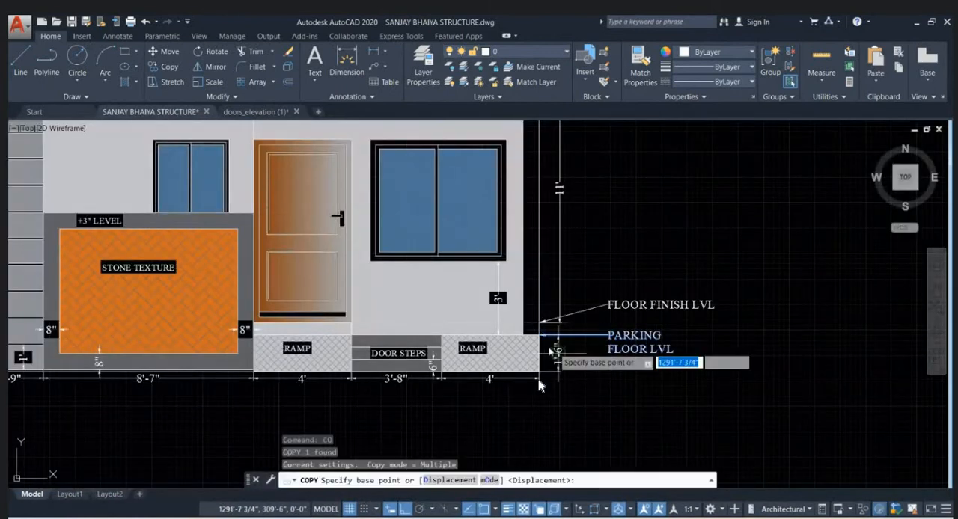
left_click(538, 335)
scroll(545, 386, "down", 2)
scroll(538, 385, "up", 5)
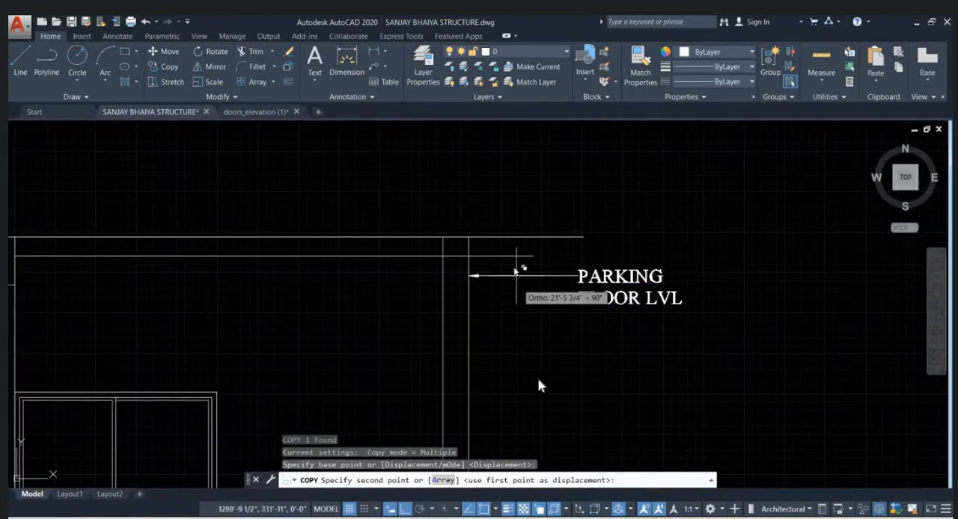
left_click(535, 247)
key("Escape")
key("Escape")
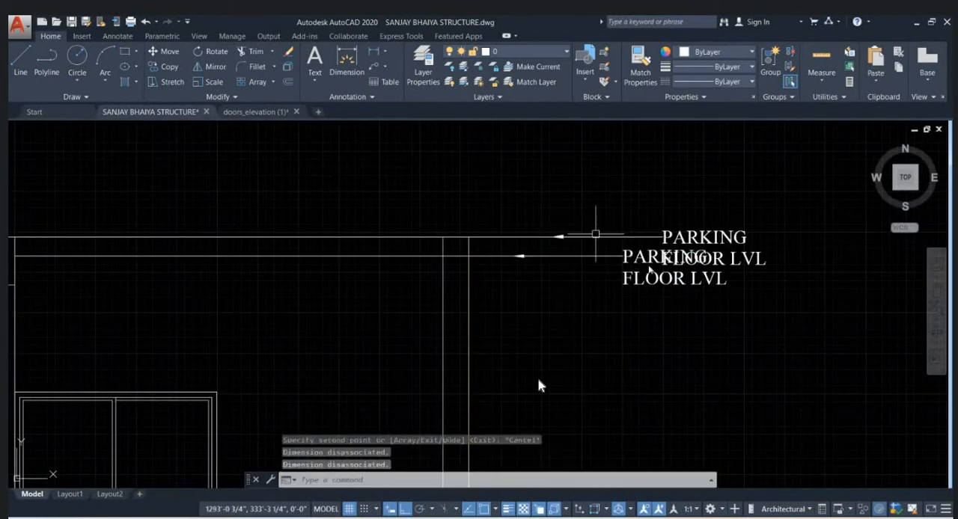
- Change the text of the copied leader at the roof slab's underside to SLAB BOTTOM
double_click(659, 279)
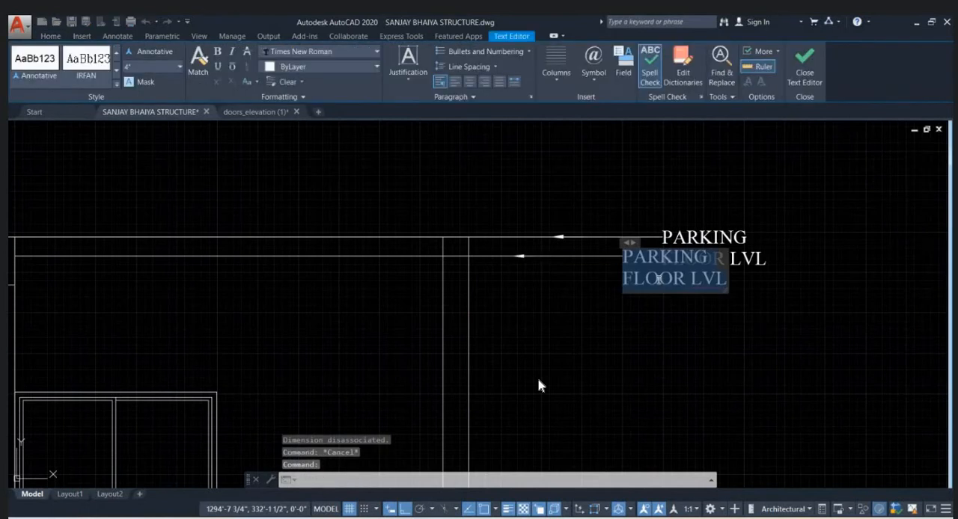
type("SLAB")
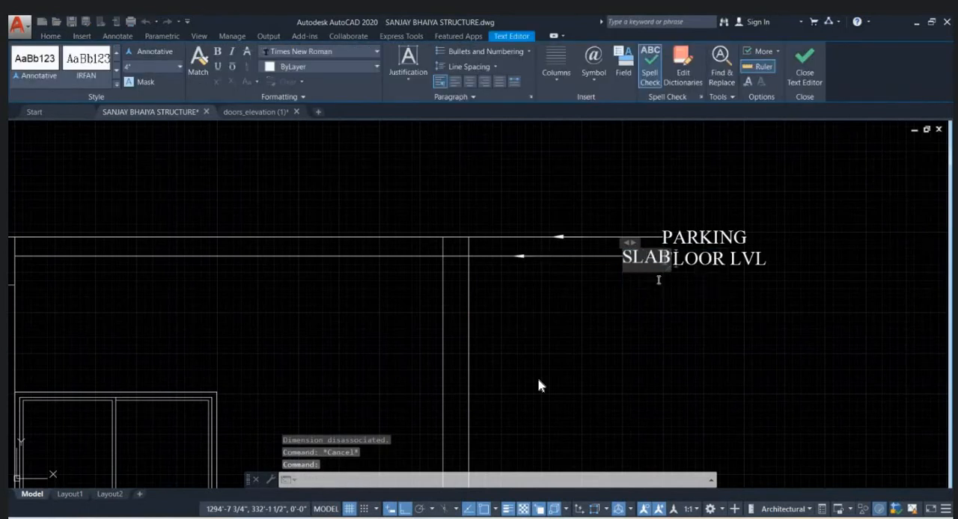
type(" BOTT")
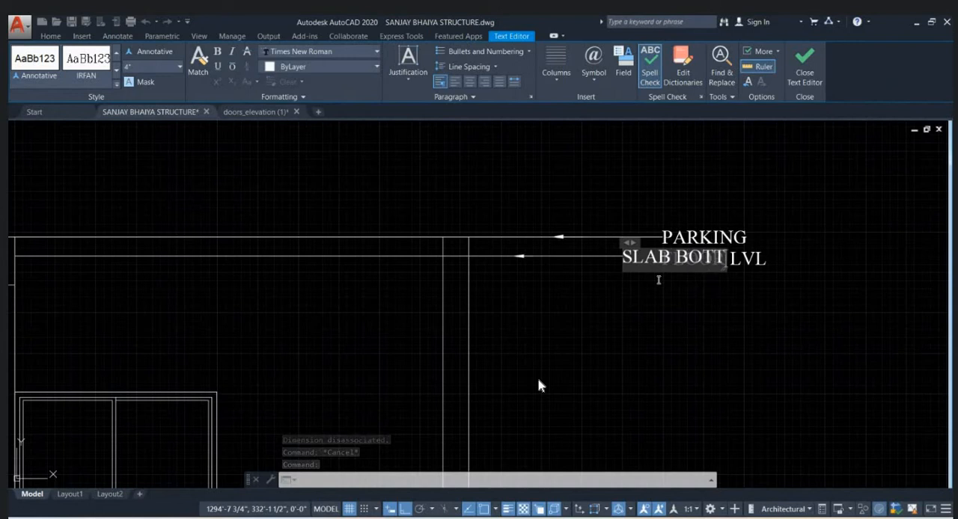
type("OM")
key("ctrl+Return")
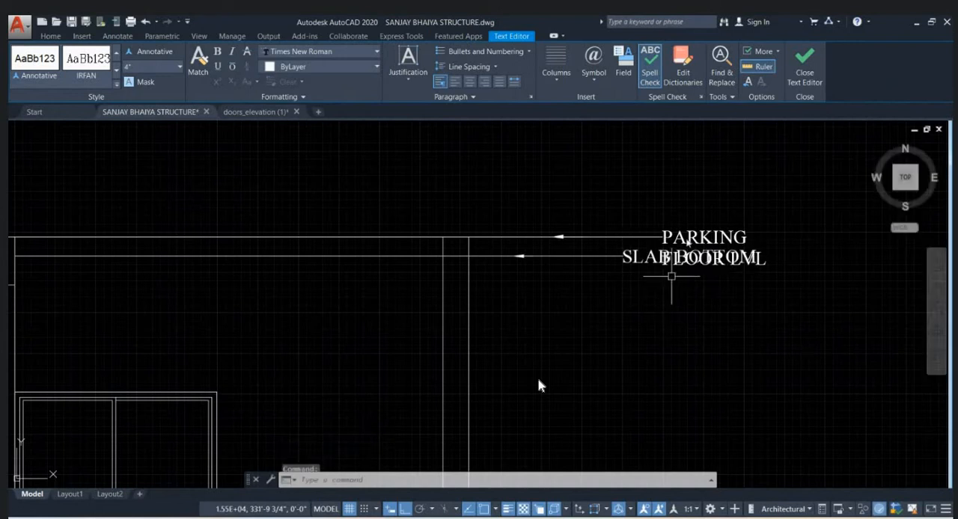
- Change the text of the copied leader at the roof slab's upper line to SLAB TOP
double_click(692, 236)
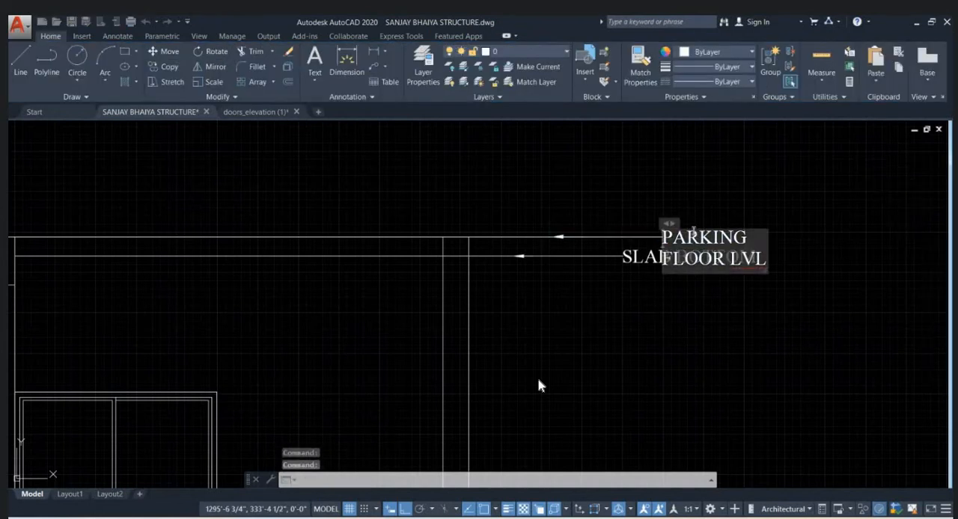
type("SLAB TOP")
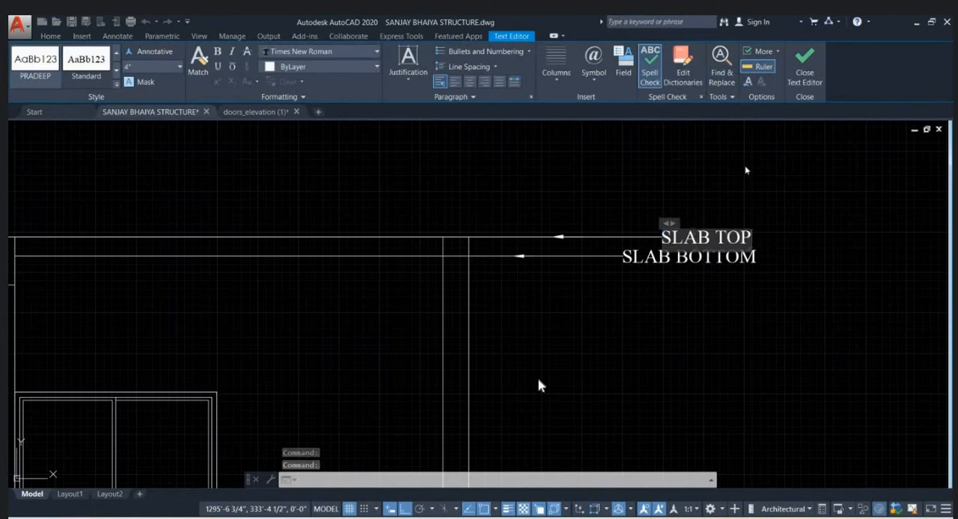
left_click(745, 170)
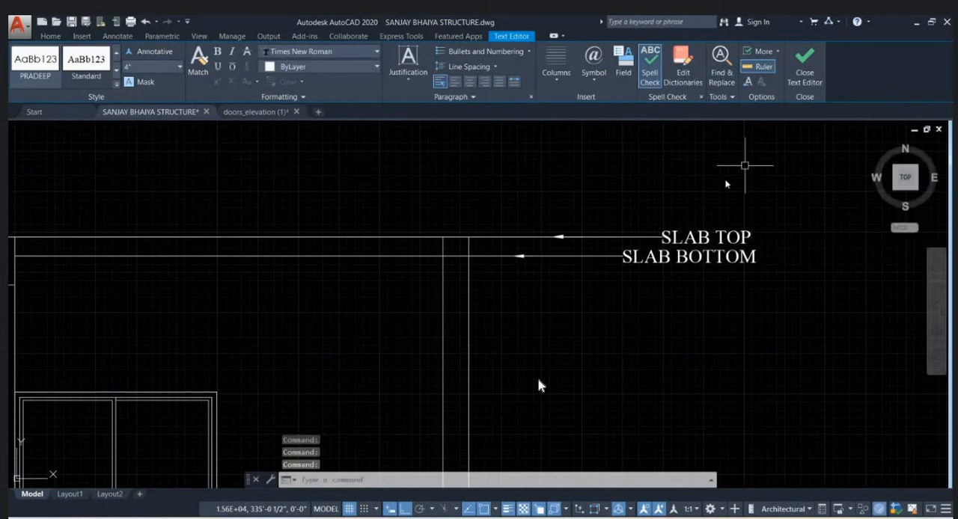
scroll(621, 198, "down", 4)
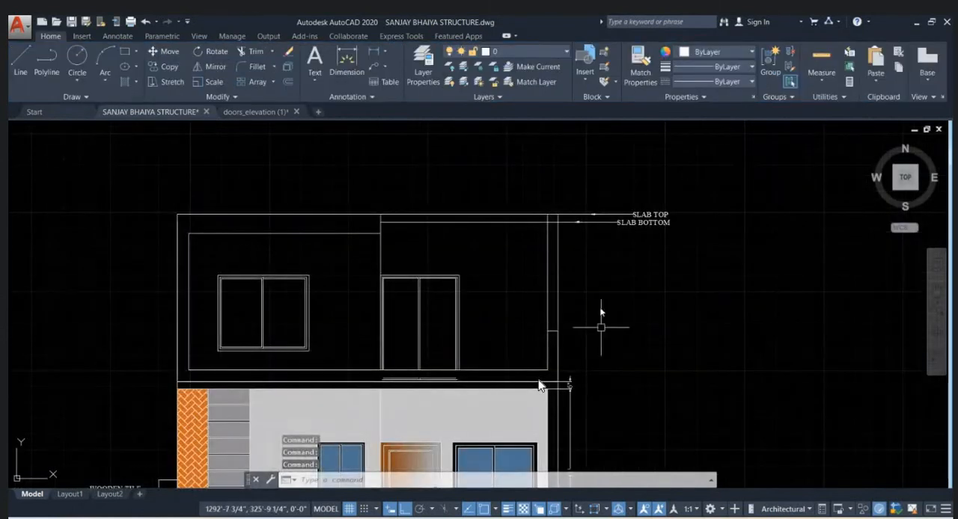
middle_click_drag(597, 368, 584, 325)
type("l")
key("Return")
key("Escape")
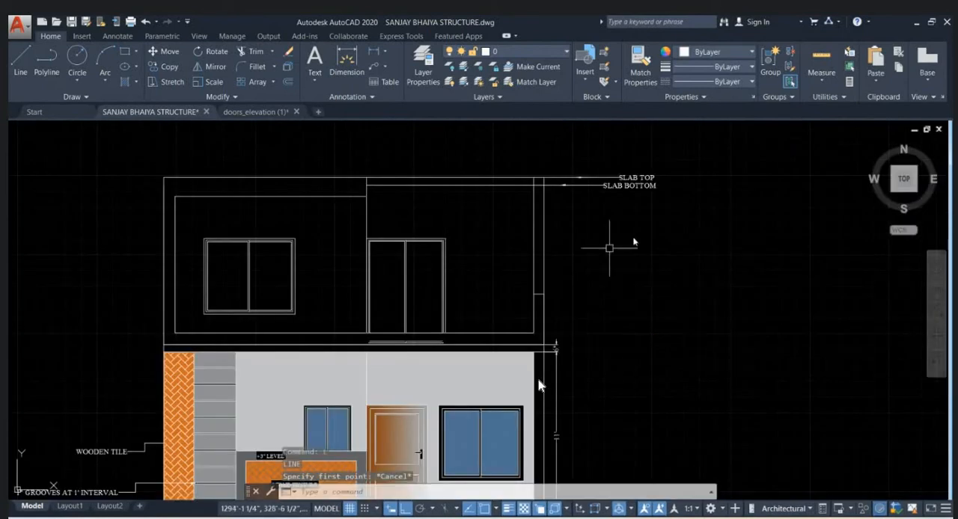
- Copy the SLAB TOP and SLAB BOTTOM leaders with their extension line from the roof slab's outer corner down to the intermediate slab's top
left_click(662, 206)
left_click(568, 146)
type("co")
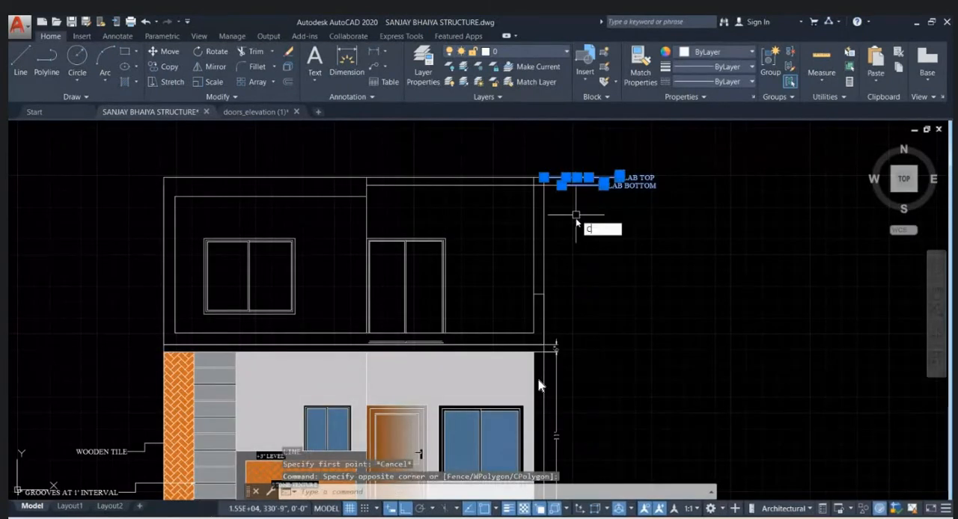
key("Return")
scroll(558, 196, "up", 2)
left_click(543, 171)
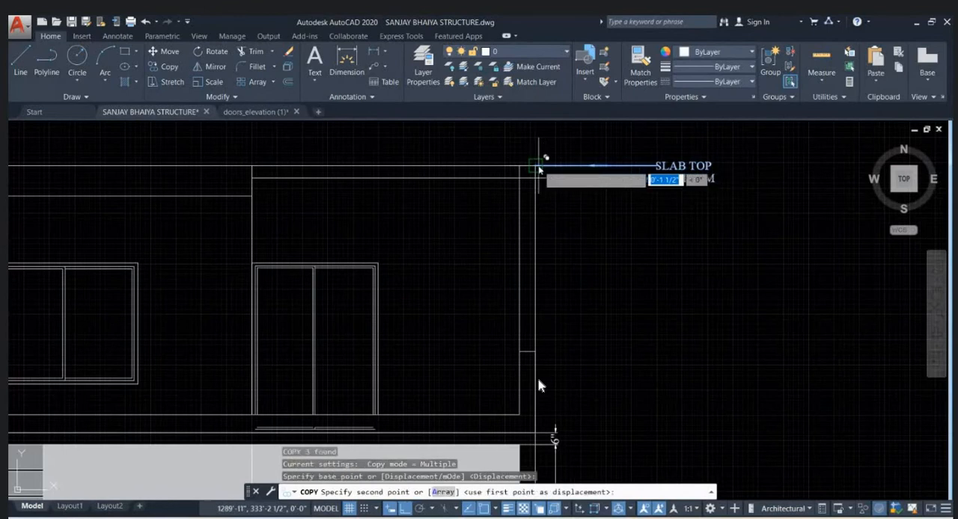
middle_click_drag(540, 427, 543, 327)
scroll(544, 327, "up", 2)
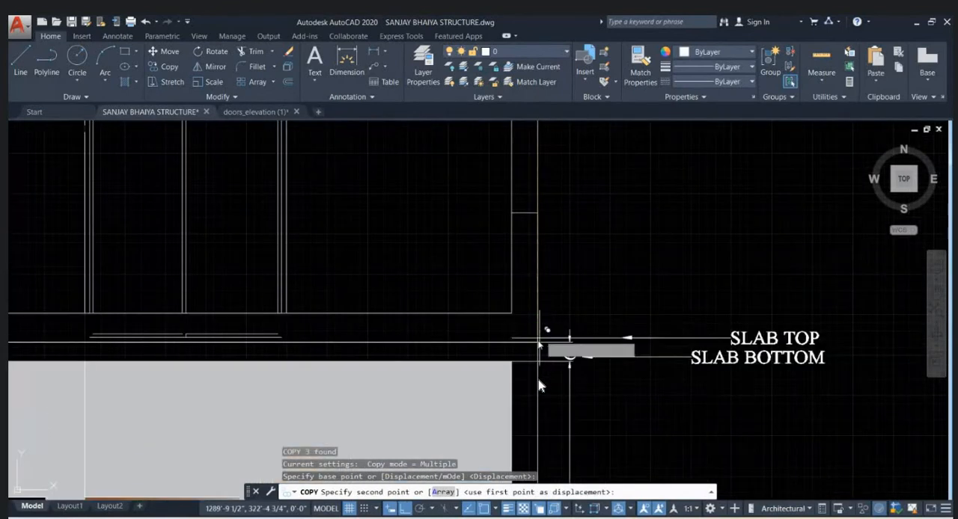
left_click(539, 342)
key("Escape")
scroll(645, 290, "down", 2)
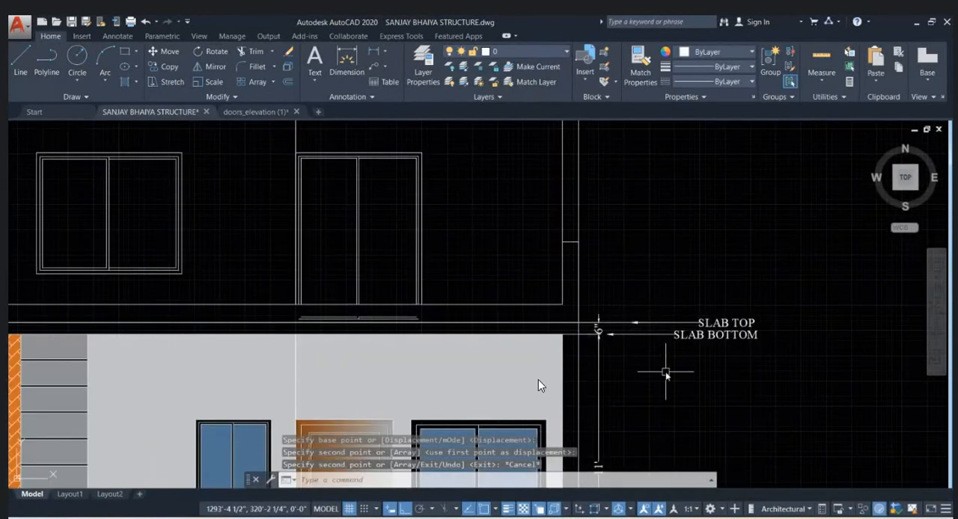
- Add a vertical linear dimension from the intermediate slab's top to the roof slab's bottom, just outside the elevation's outer wall
scroll(661, 353, "down", 2)
left_click(378, 55)
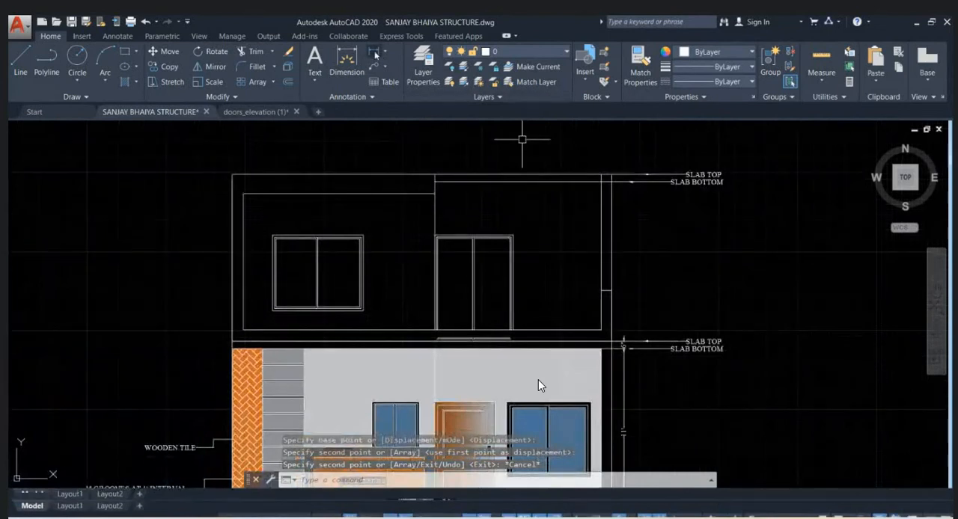
scroll(643, 334, "up", 2)
left_click(626, 363)
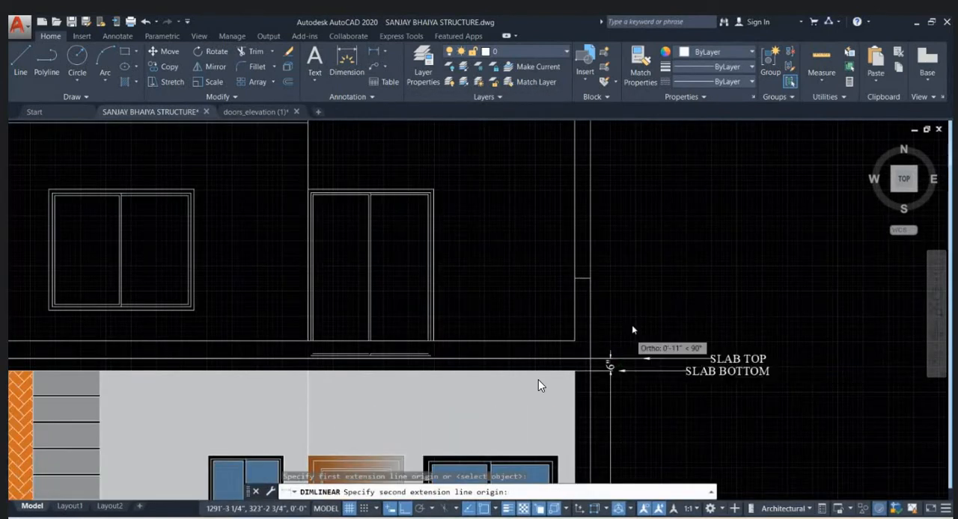
scroll(620, 269, "down", 3)
scroll(620, 255, "up", 3)
left_click(608, 226)
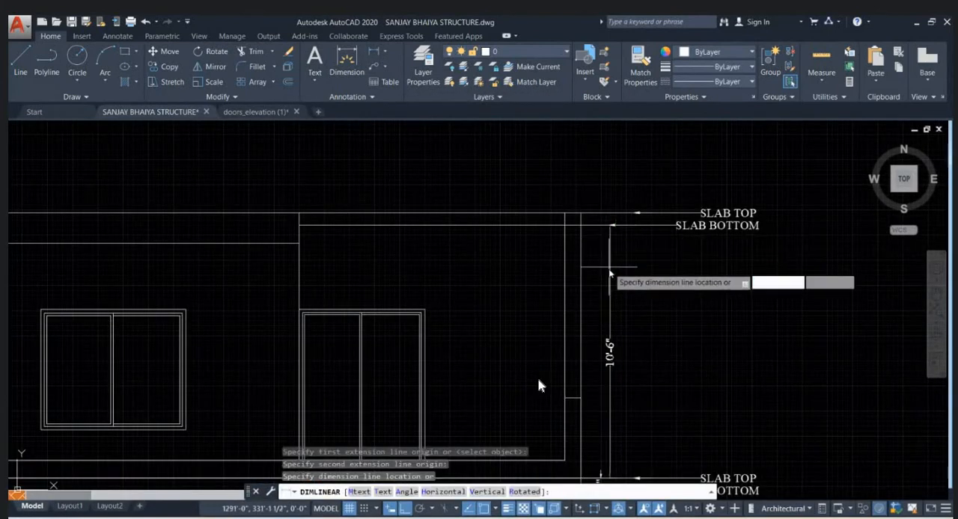
left_click(610, 264)
scroll(639, 261, "down", 2)
scroll(638, 261, "up", 2)
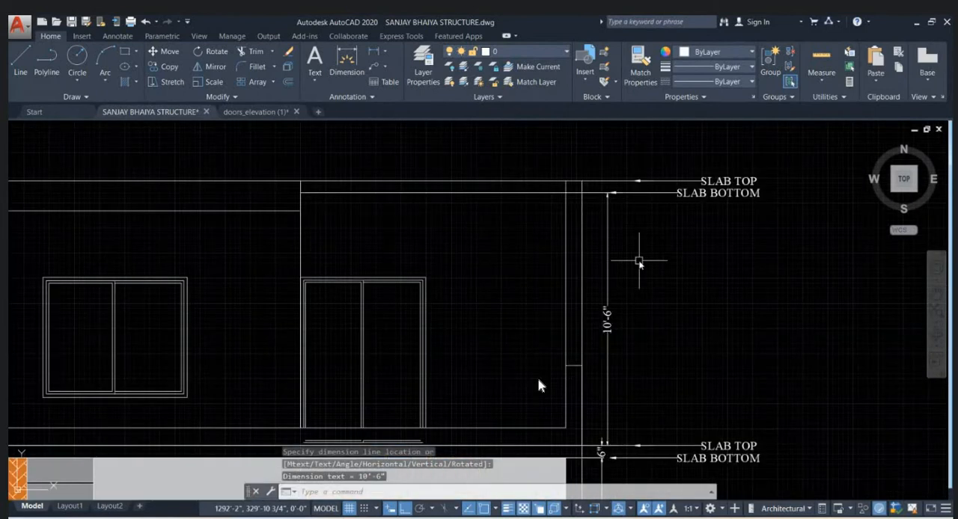
- Examine the complete two-storey front elevation with its slab labels and height dimensions
scroll(639, 261, "down", 2)
scroll(631, 319, "down", 3)
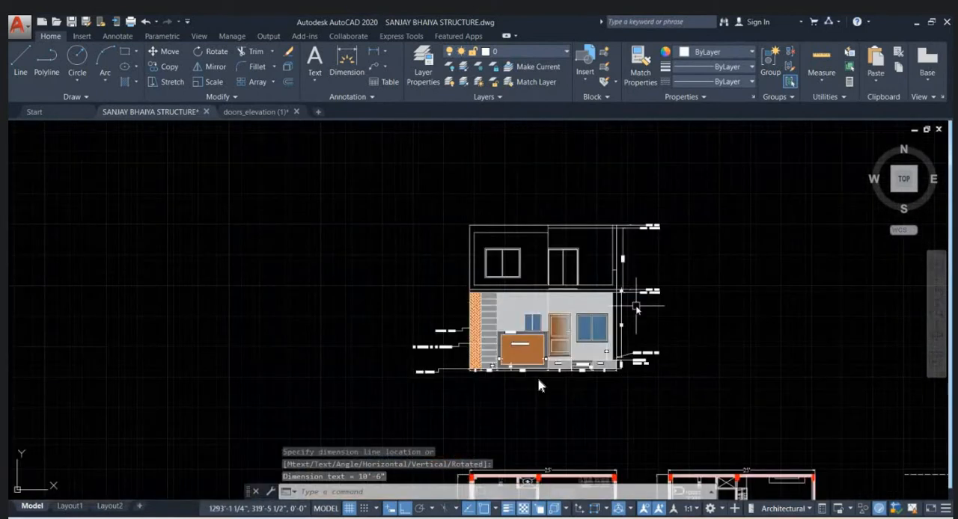
scroll(628, 313, "up", 4)
middle_click_drag(503, 244, 503, 364)
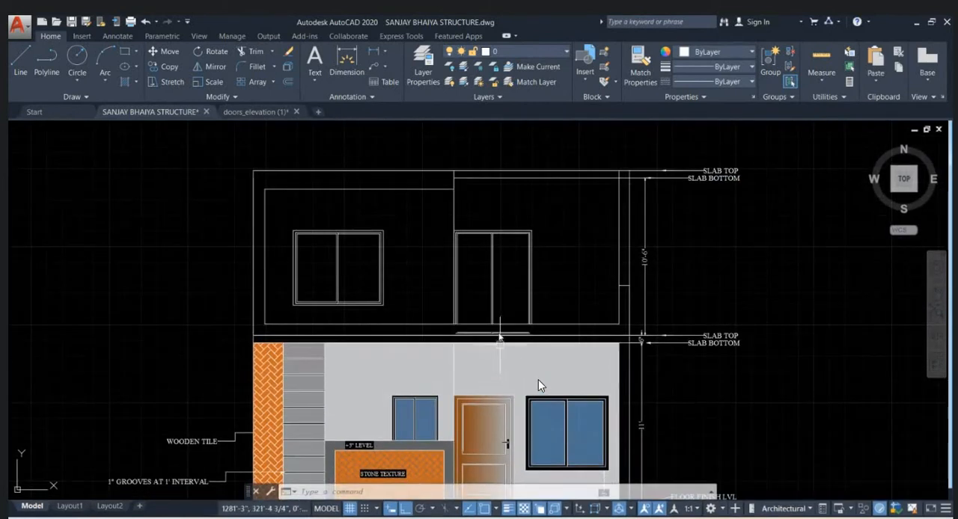
scroll(472, 229, "down", 4)
scroll(460, 199, "up", 4)
scroll(479, 195, "down", 1)
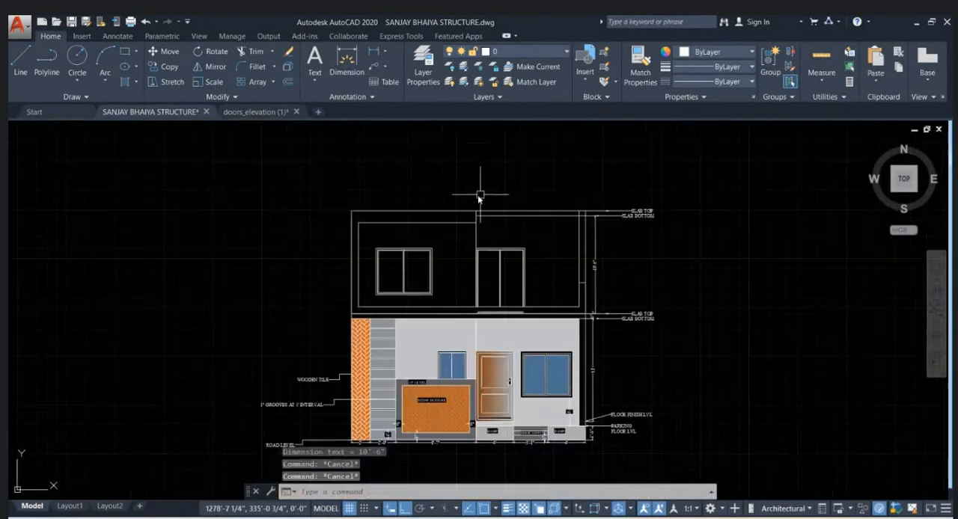
scroll(345, 210, "up", 1)
left_click(323, 214)
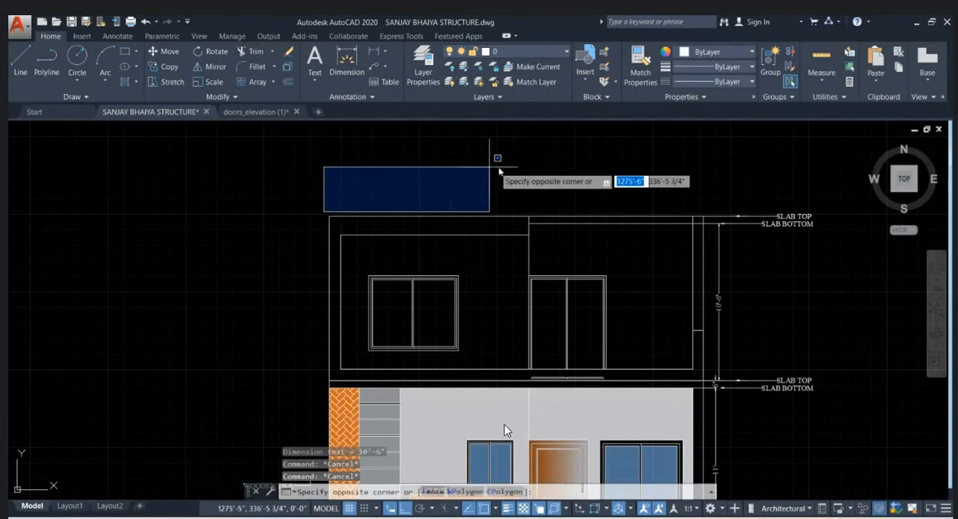
key("Escape")
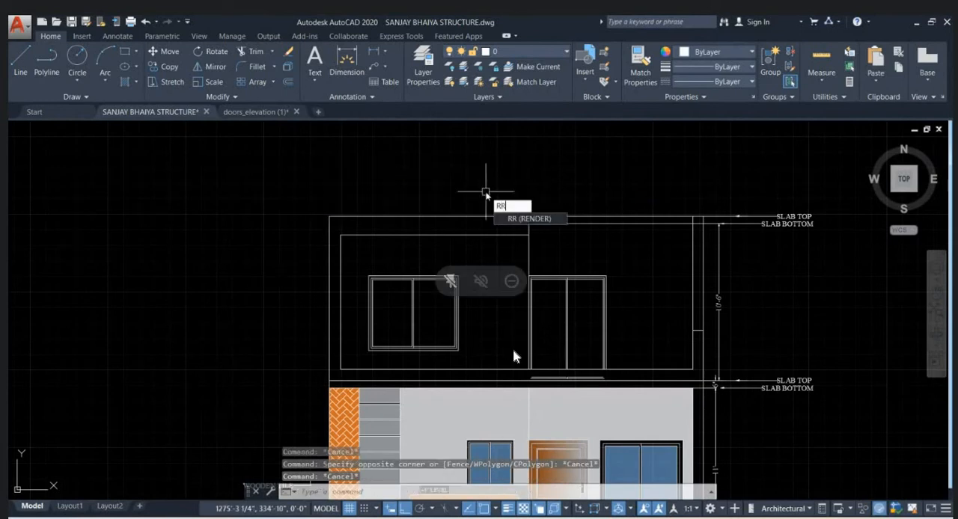
type("RR")
key("Escape")
- Examine the ground-floor elevation's wooden tile, groove, stone texture and road level notes and its base dimensions
middle_click_drag(758, 303, 632, 254)
middle_click_drag(629, 369, 649, 233)
scroll(317, 368, "up", 3)
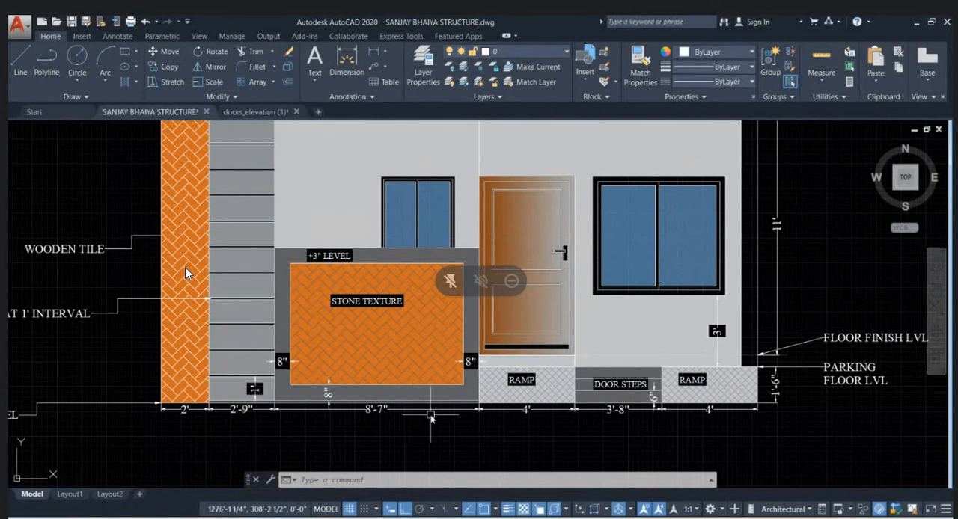
scroll(430, 416, "down", 2)
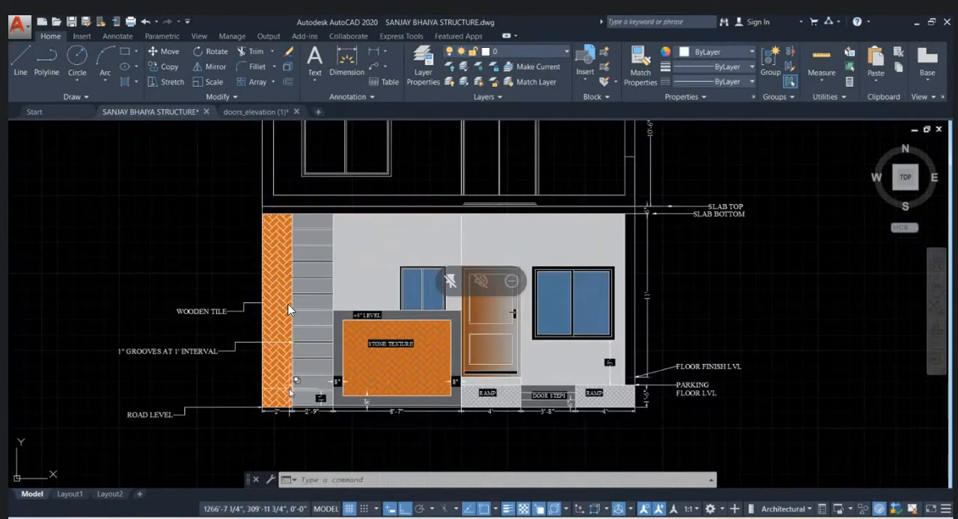
scroll(293, 385, "up", 3)
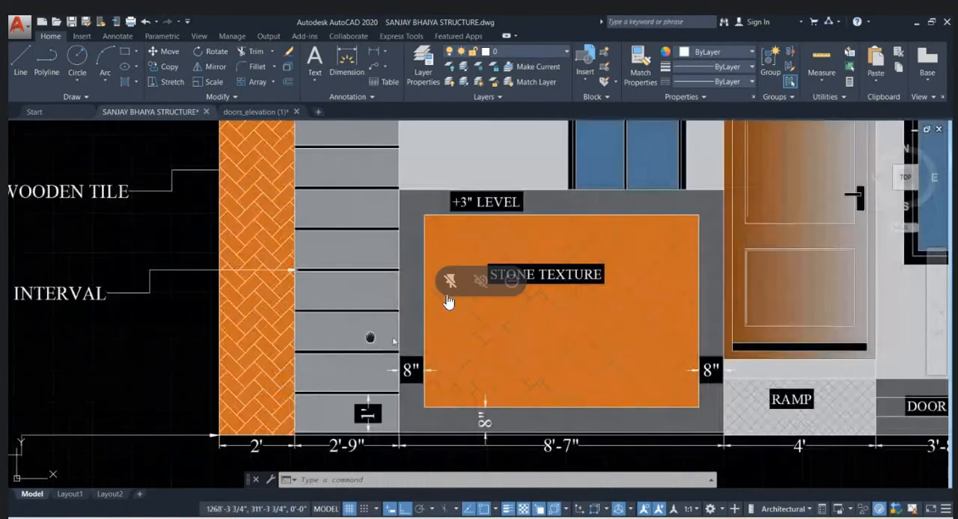
middle_click_drag(371, 338, 560, 373)
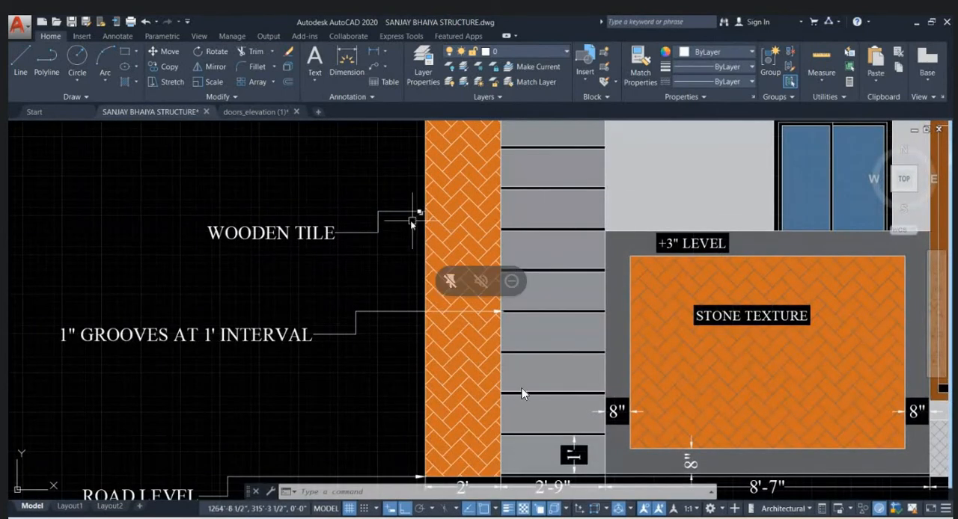
middle_click_drag(397, 357, 390, 243)
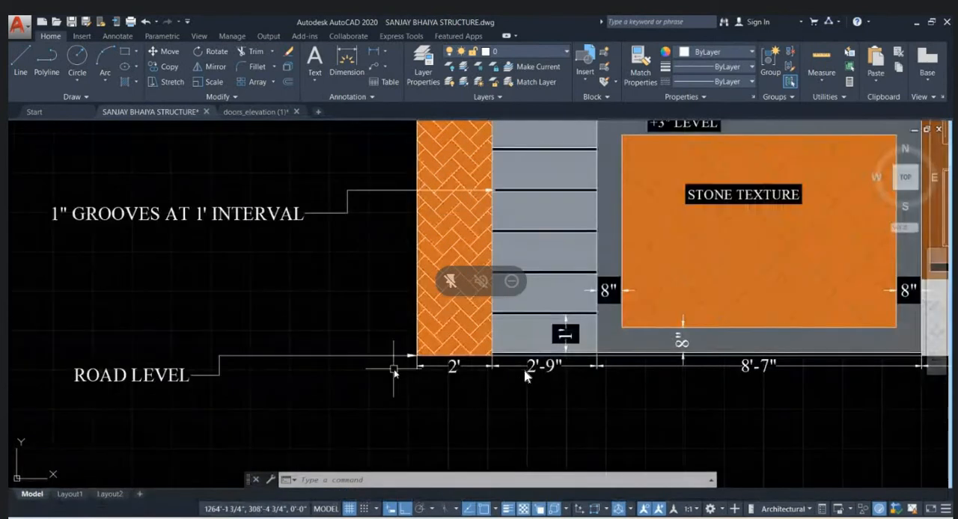
- Examine the front wall of the ground floor plan along the store and porch, including its corner column
scroll(402, 372, "down", 2)
scroll(392, 340, "down", 5)
middle_click_drag(397, 357, 388, 183)
middle_click_drag(386, 451, 381, 305)
scroll(382, 391, "up", 10)
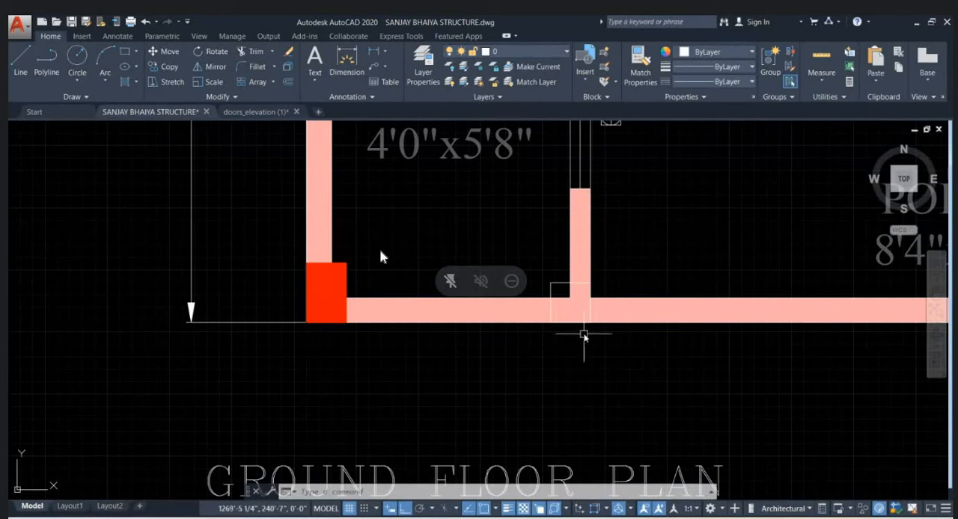
middle_click_drag(573, 331, 537, 348)
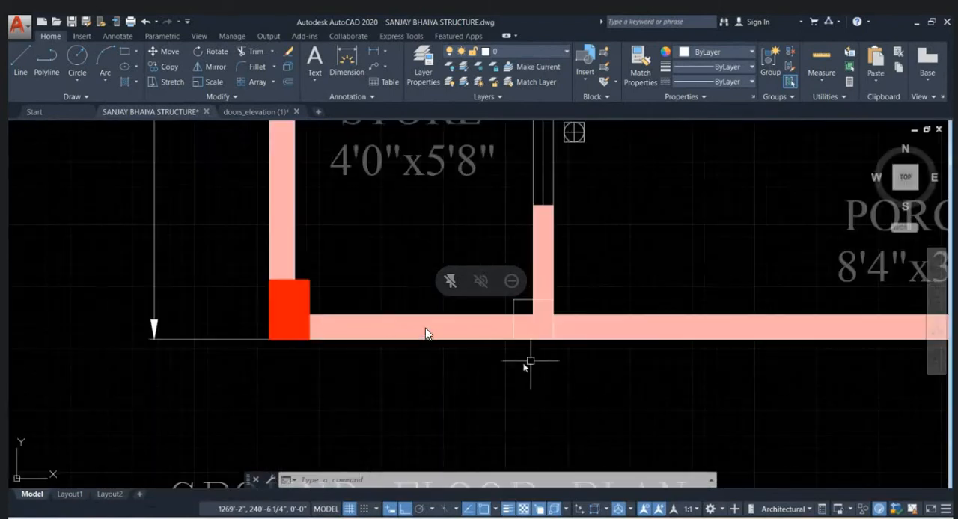
left_click(277, 349)
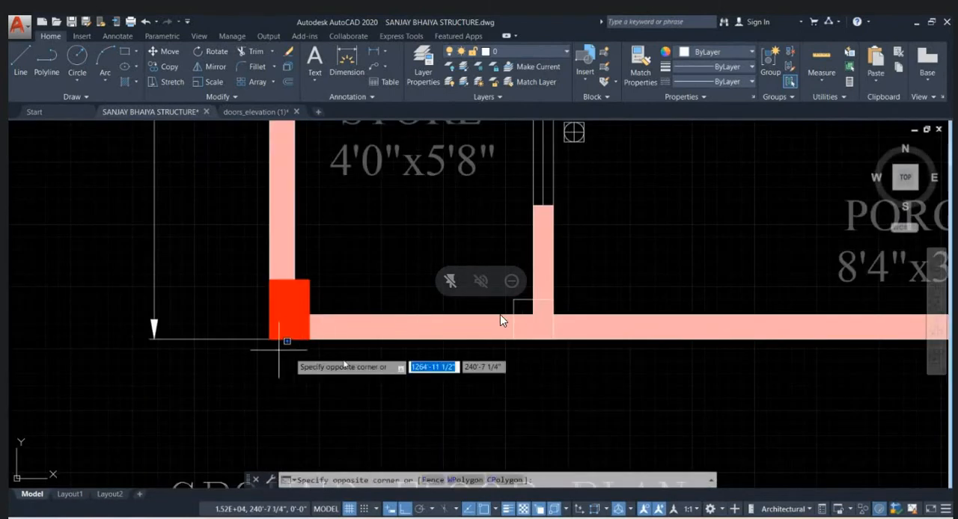
scroll(495, 422, "down", 4)
left_click(492, 410)
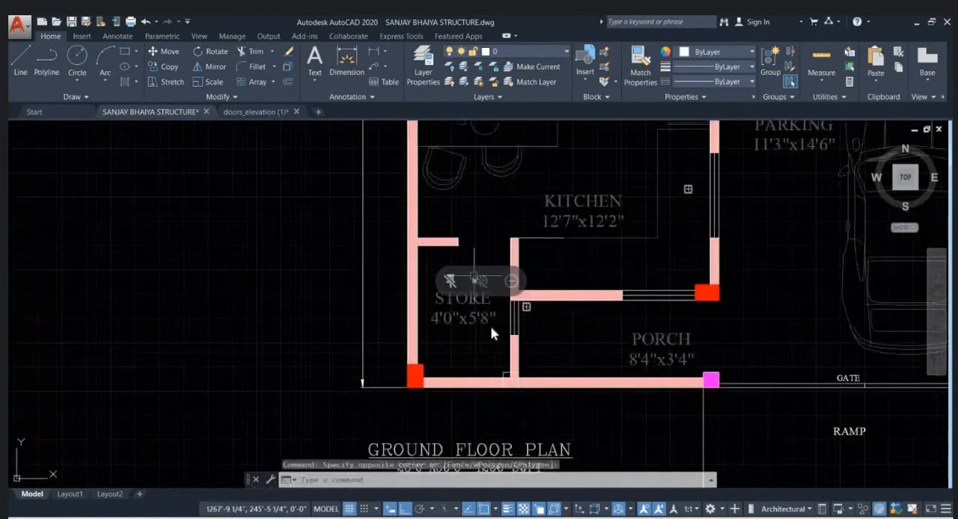
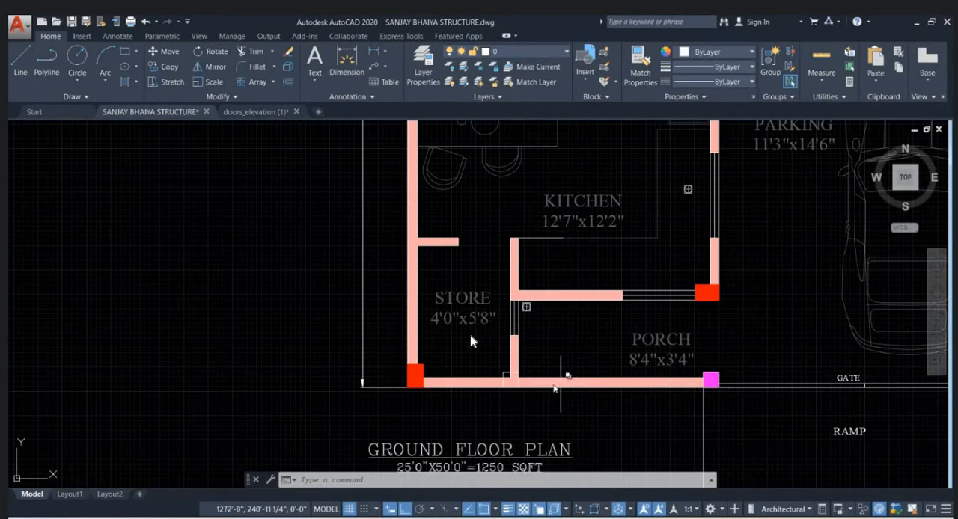
- Examine the front elevation, including the ground-floor wall textures, door, windows, labels and slab levels
scroll(464, 357, "down", 6)
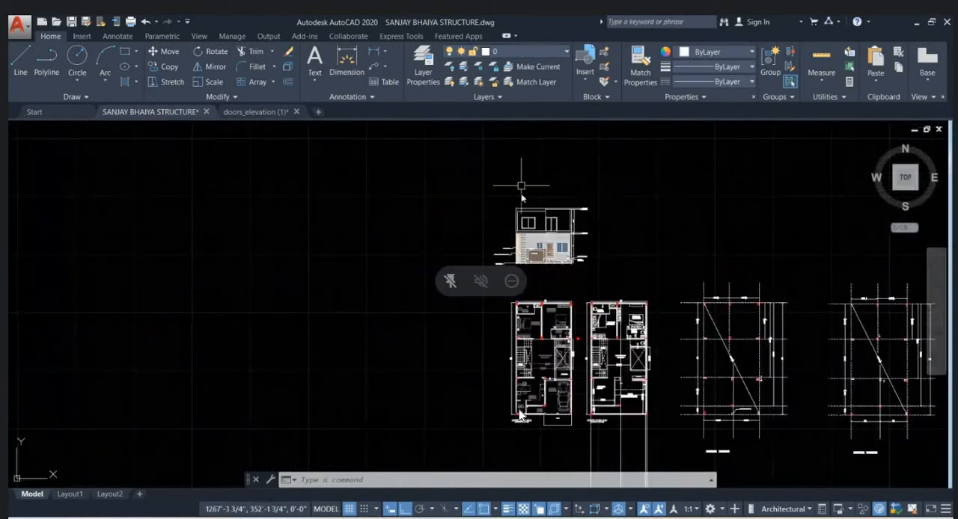
scroll(522, 187, "up", 8)
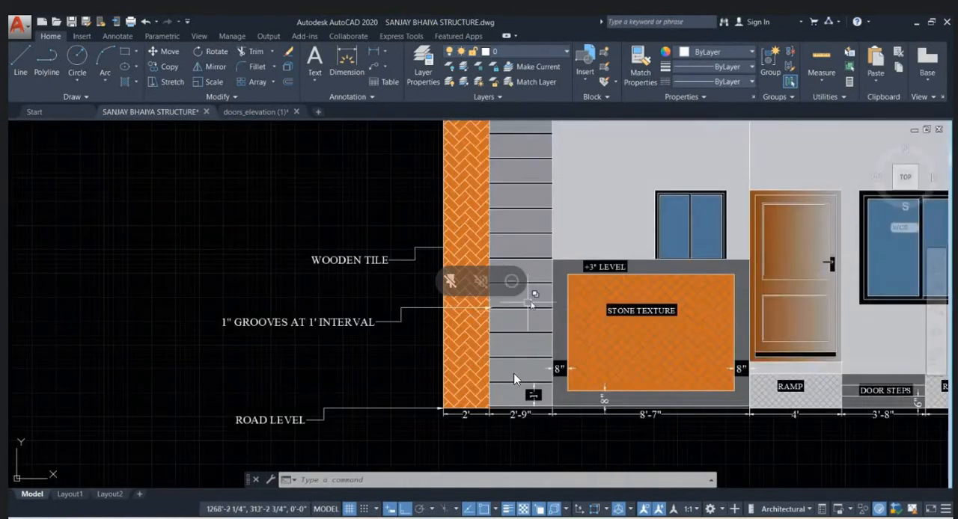
scroll(514, 380, "down", 2)
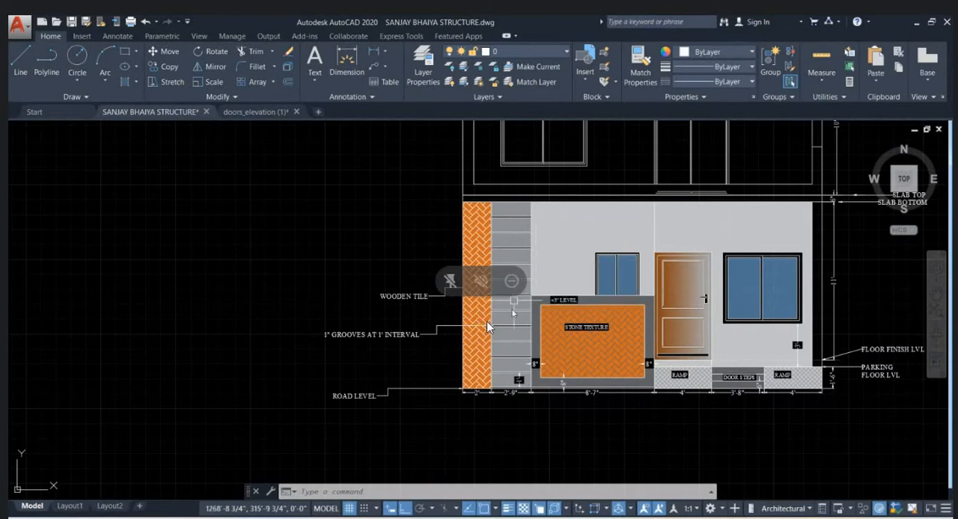
scroll(486, 322, "up", 5)
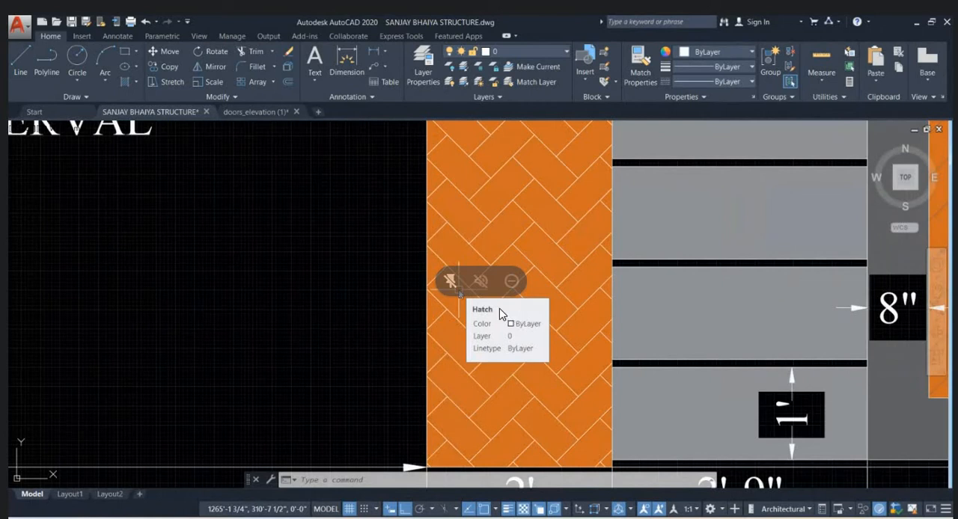
scroll(497, 330, "down", 4)
scroll(459, 366, "down", 3)
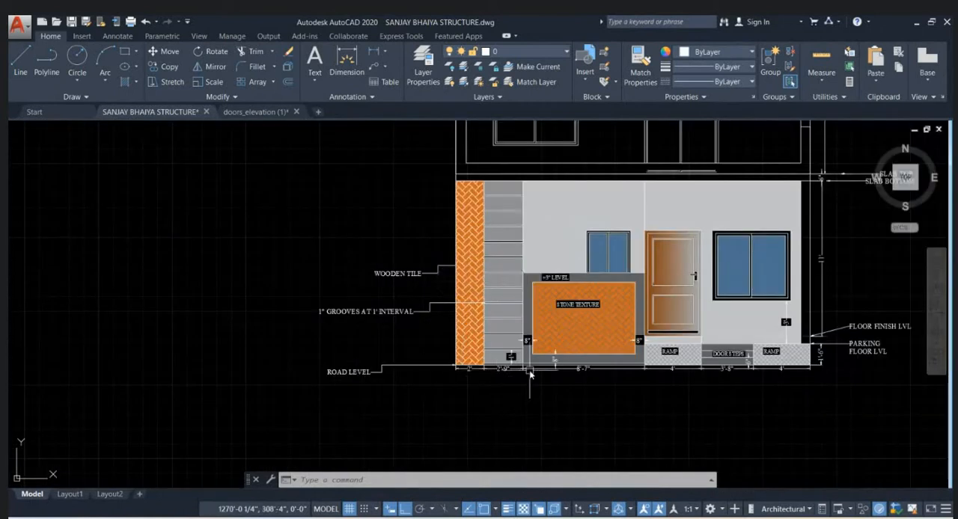
scroll(791, 345, "down", 3)
scroll(794, 344, "up", 4)
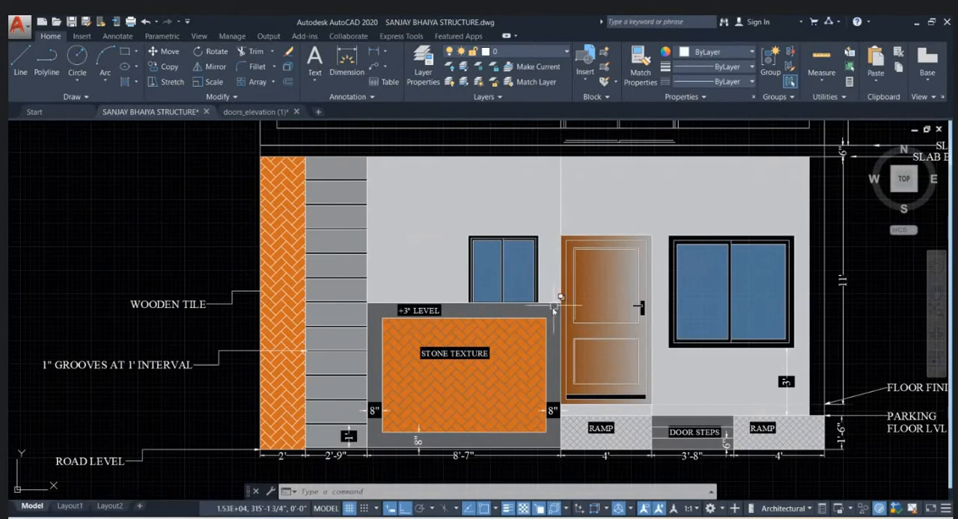
scroll(626, 368, "down", 3)
- Erase the small step lines beneath the upper-floor door, just above the slab-top line
scroll(648, 344, "up", 3)
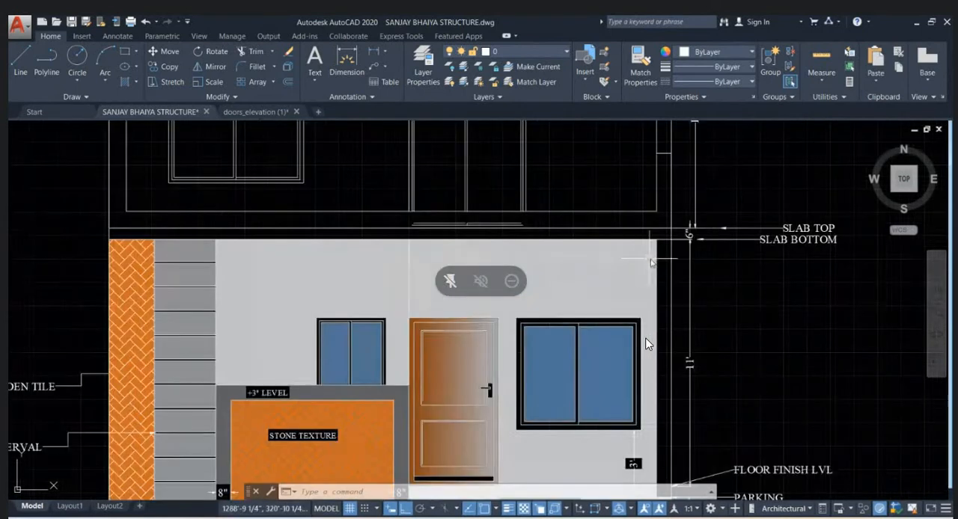
middle_click_drag(415, 235, 453, 261)
scroll(454, 249, "up", 2)
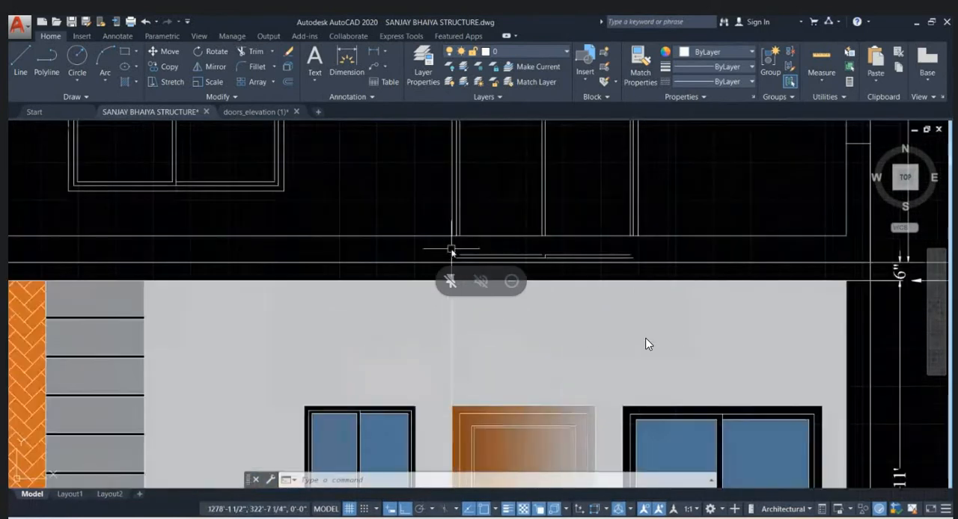
left_click(452, 249)
left_click(645, 268)
key("Delete")
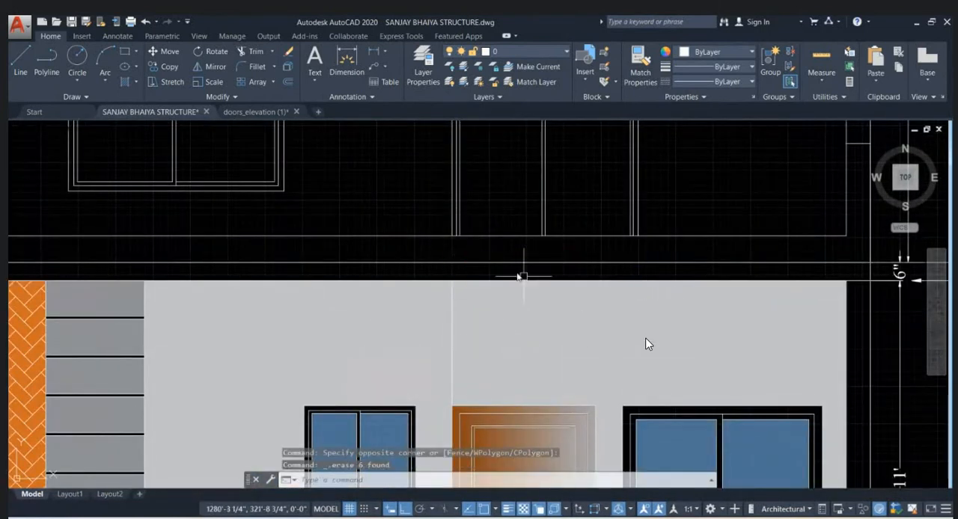
left_click(497, 262)
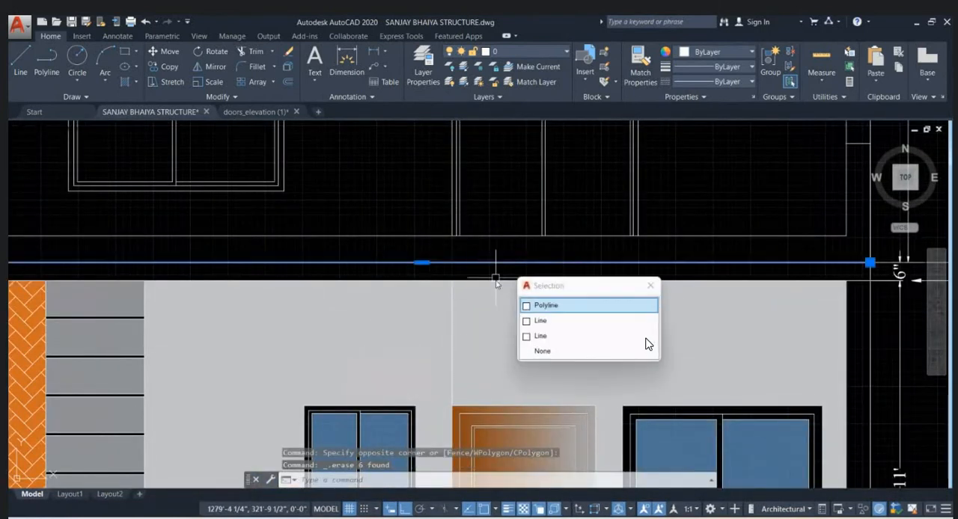
left_click(421, 263)
key("Escape")
scroll(521, 276, "down", 3)
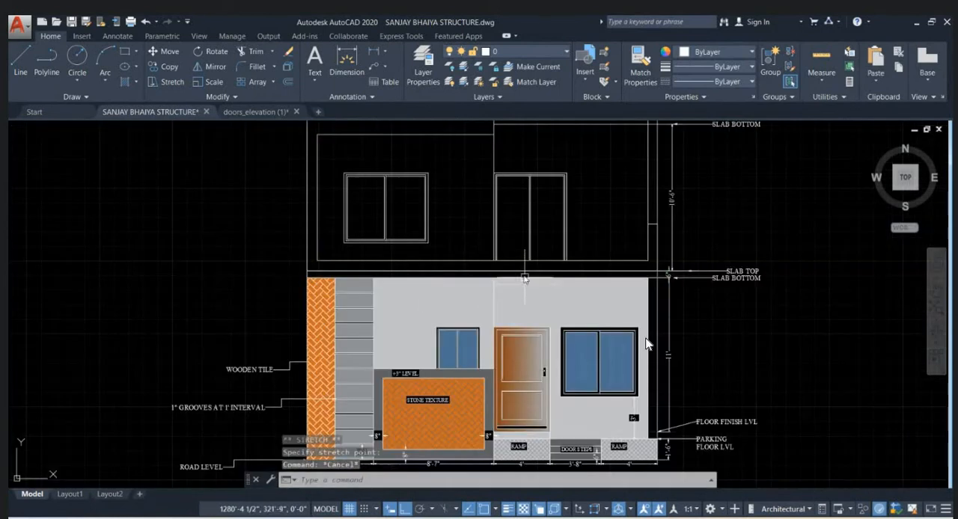
left_click(524, 271)
key("Escape")
- Erase both overlapping slab-top lines that cross the facade between the two floors
left_click(515, 270)
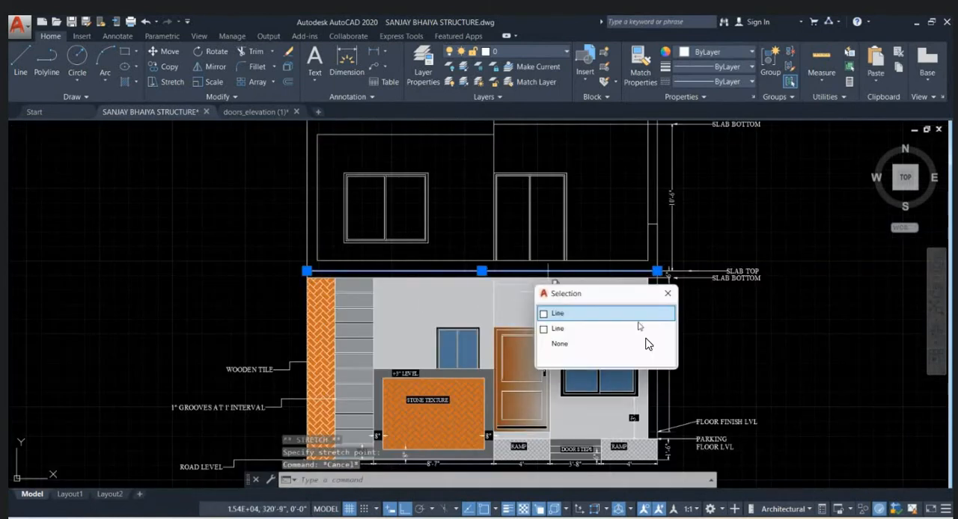
left_click(588, 312)
key("Delete")
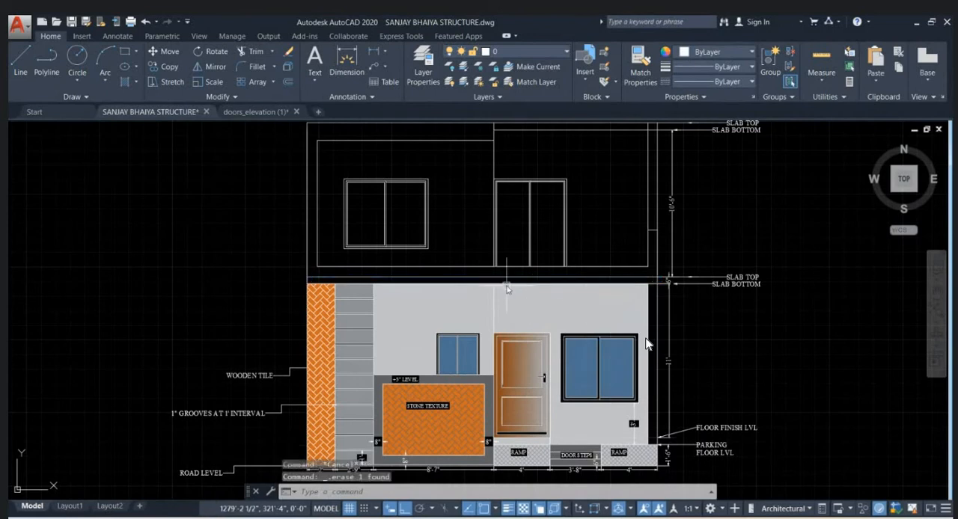
key("ctrl+z")
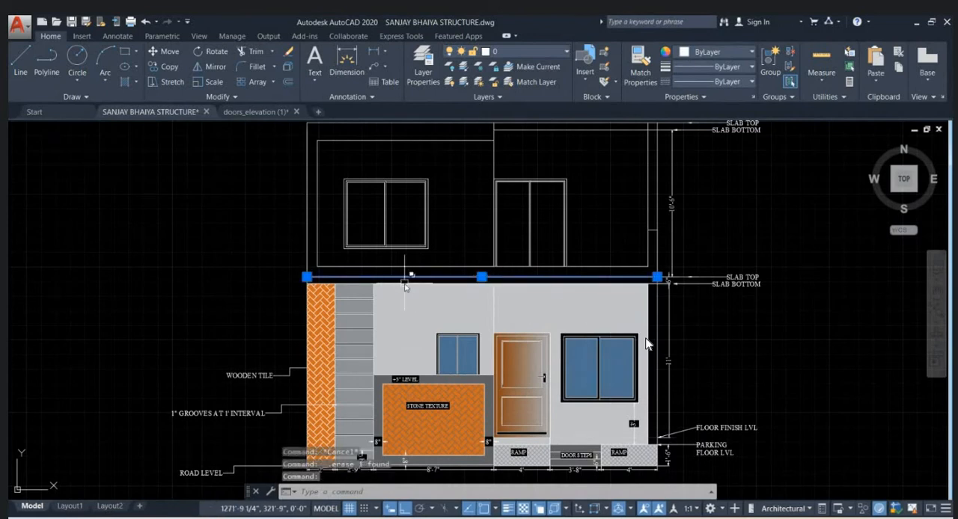
scroll(466, 286, "up", 2)
key("Delete")
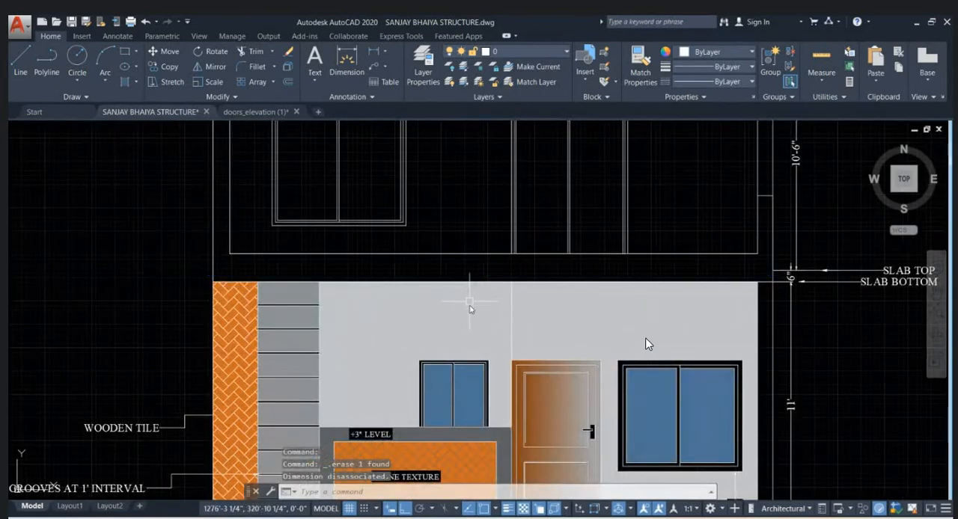
- Apply a solid hatch to the frame band that surrounds the upper floor of the elevation
scroll(470, 301, "down", 2)
type("H")
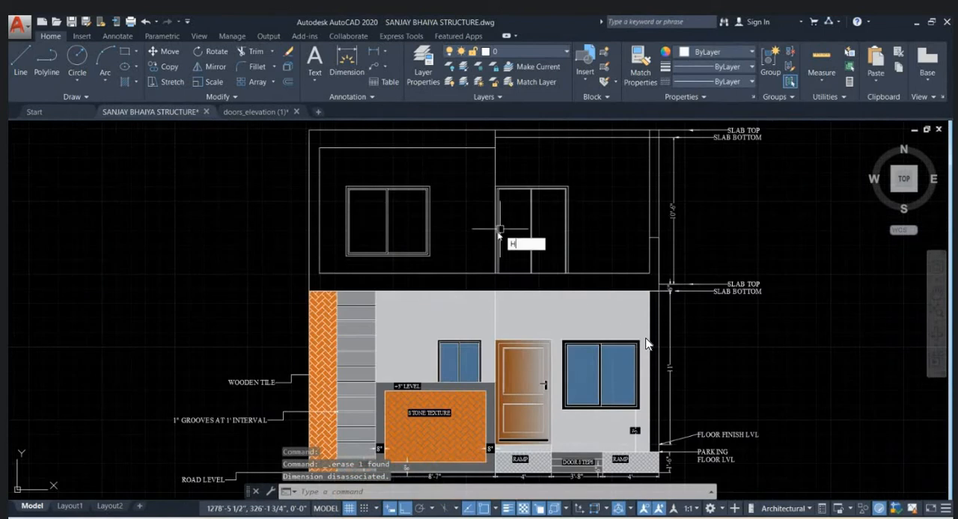
type("h")
key("Return")
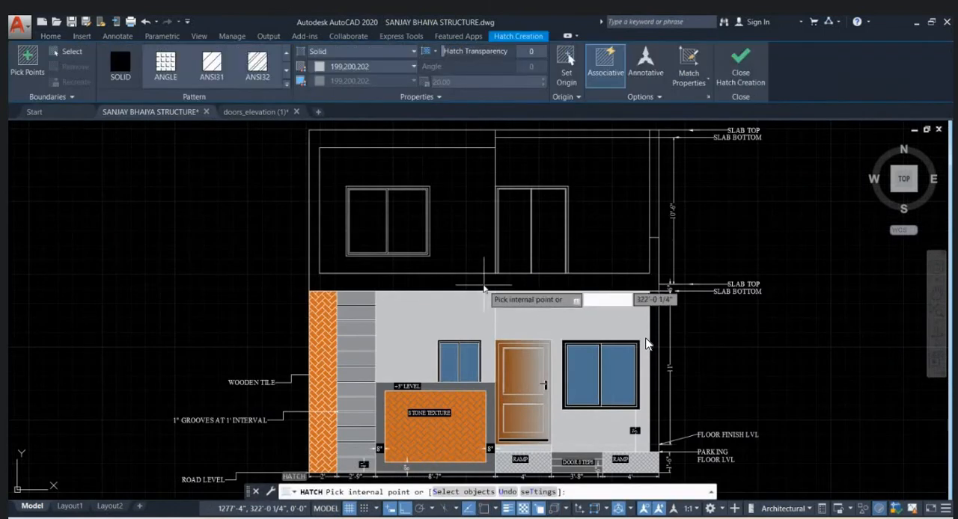
left_click(484, 285)
scroll(576, 318, "down", 2)
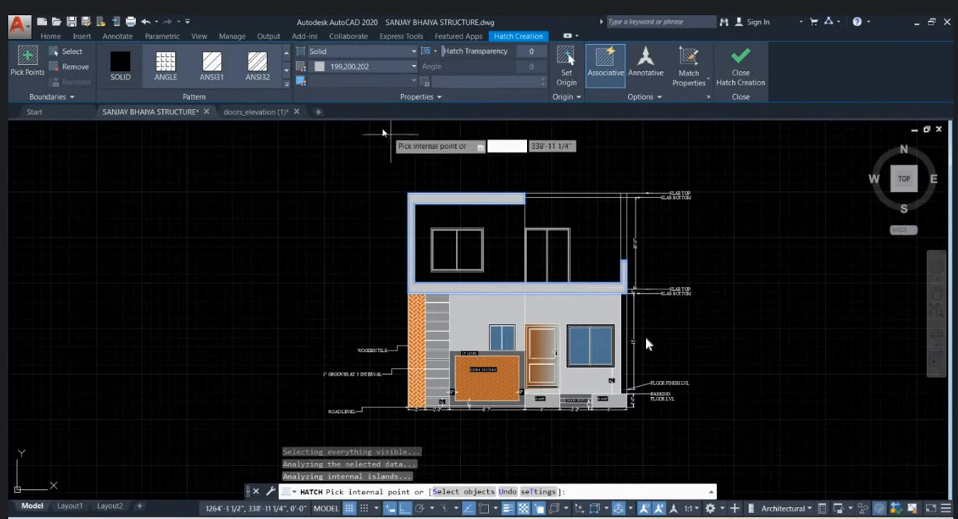
- Set the upper-floor frame hatch colour to orange 205,105,40 and finish the hatch
left_click(353, 67)
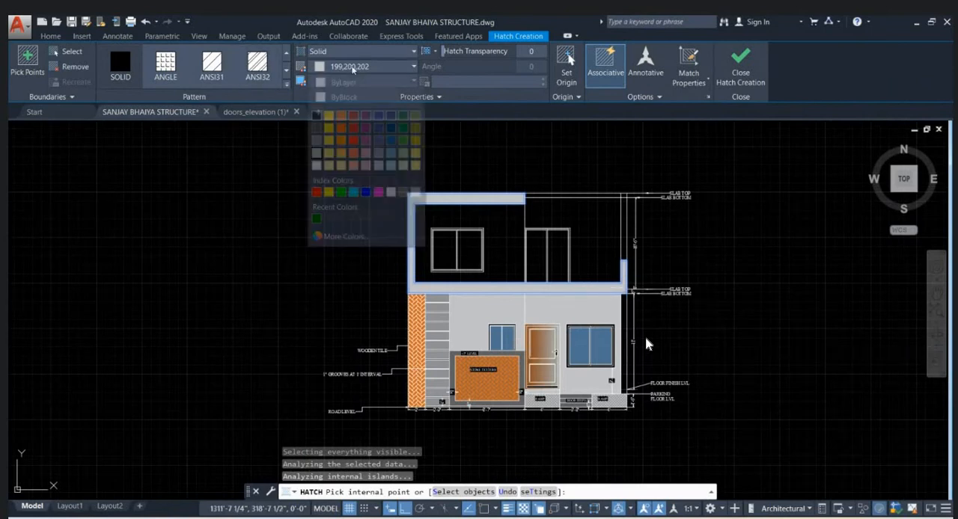
left_click(343, 122)
scroll(701, 285, "up", 2)
key("Return")
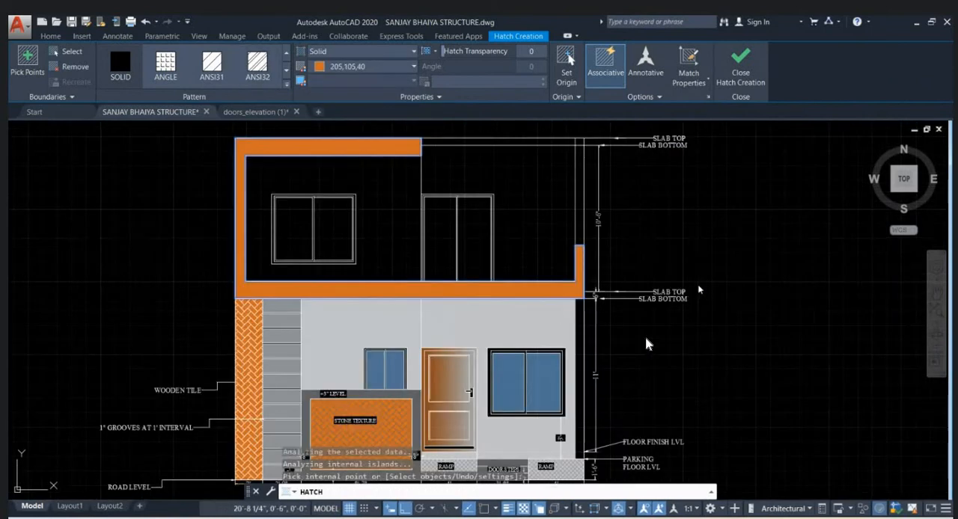
key("Escape")
scroll(506, 280, "down", 2)
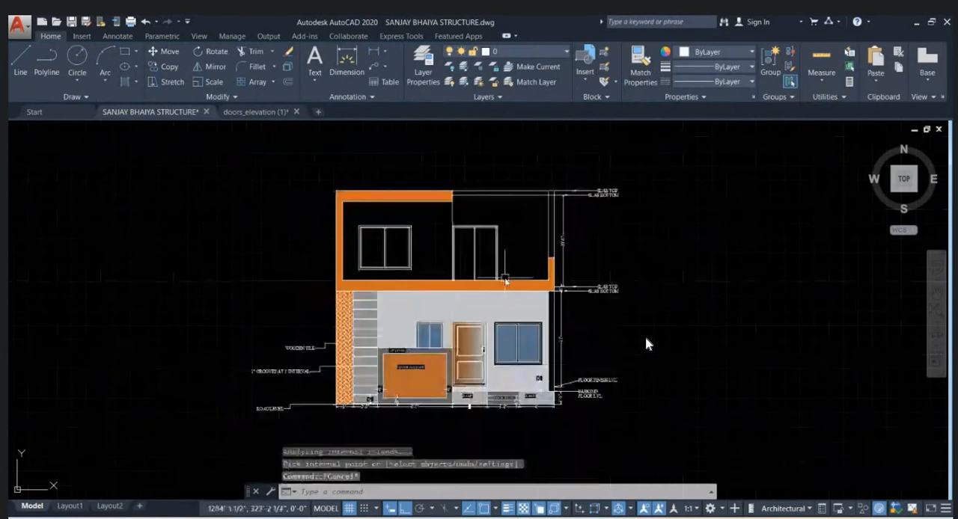
- Try stretching the frame's inner left edge inward to the left side of the upper-floor window
scroll(337, 251, "up", 2)
left_click(354, 250)
scroll(352, 237, "up", 2)
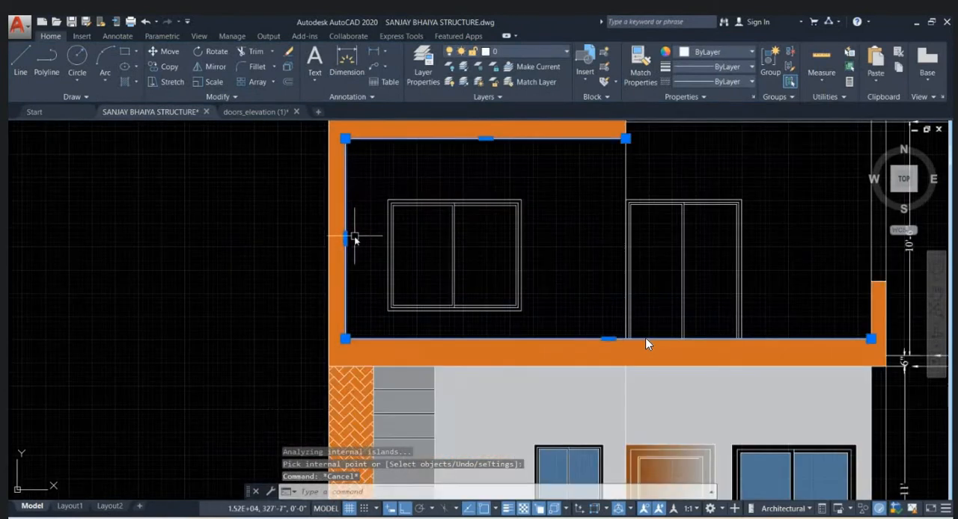
left_click(346, 239)
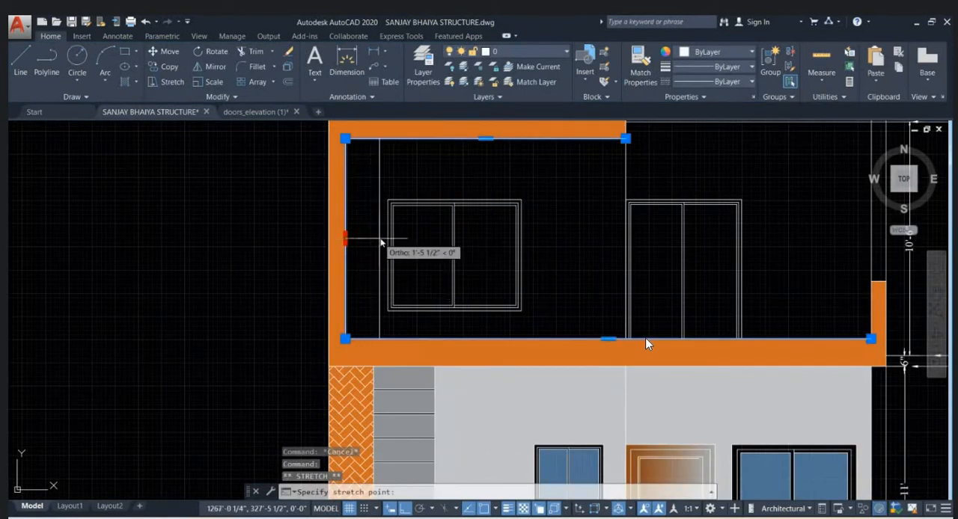
left_click(387, 239)
key("Escape")
scroll(647, 344, "down", 2)
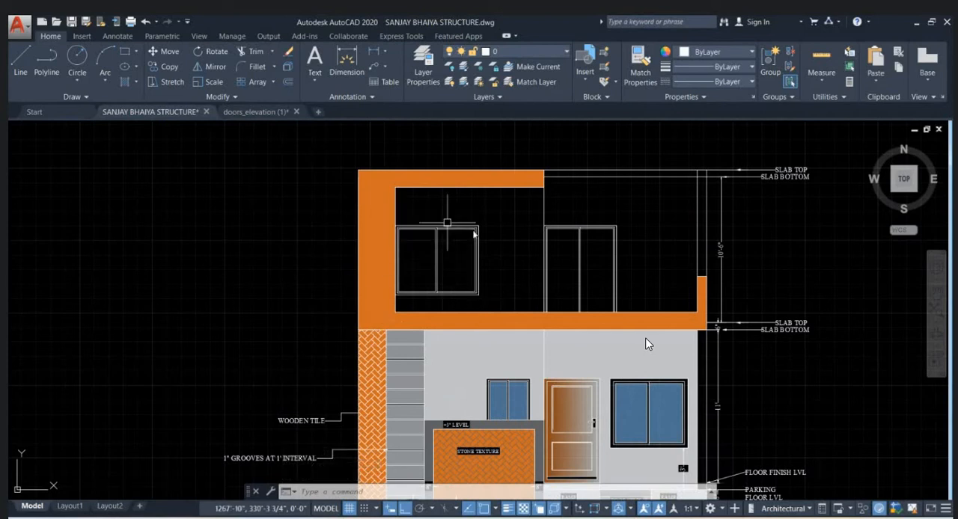
- Undo the stretch of the orange frame's inner left edge
middle_click_drag(521, 249, 412, 267)
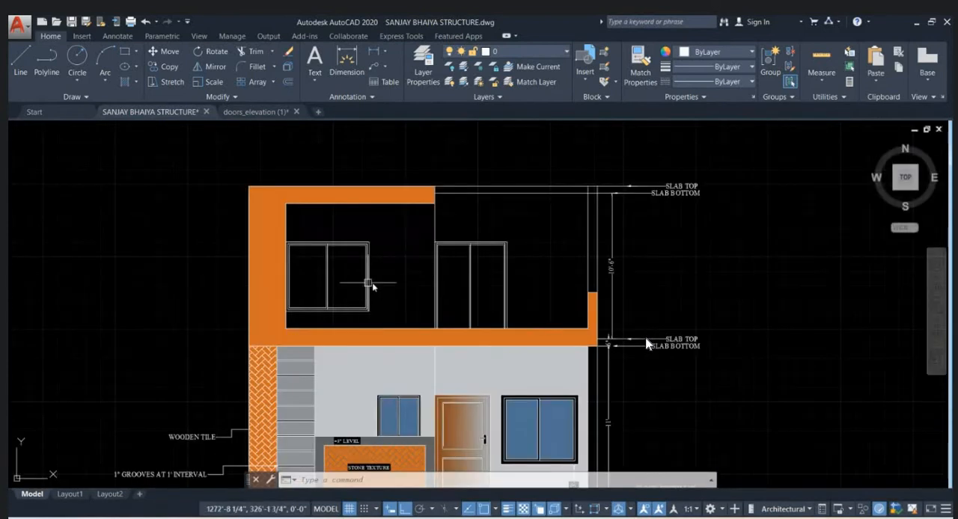
key("ctrl+z")
key("ctrl+z")
key("Escape")
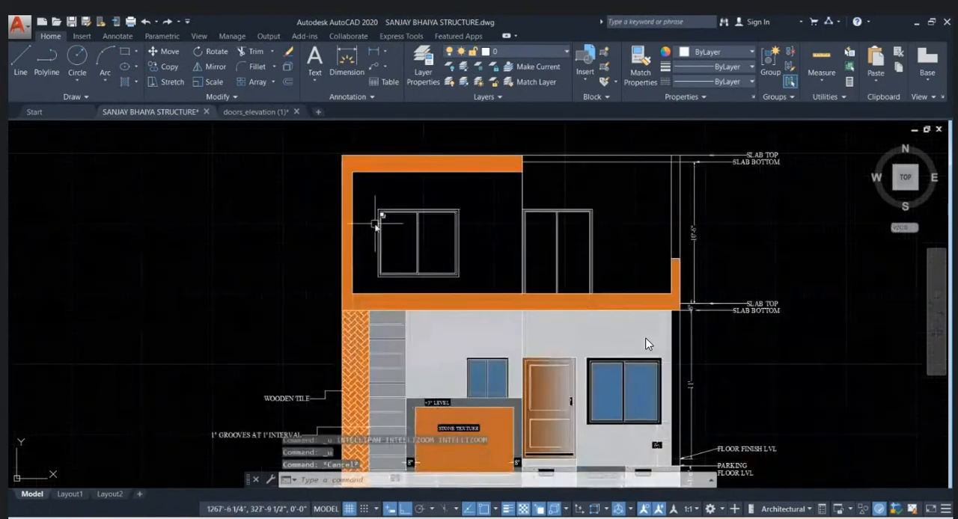
- Draw a rectangle over the outer outline of the upper-floor window, from corner to opposite corner
scroll(402, 208, "up", 2)
type("REC")
key("Return")
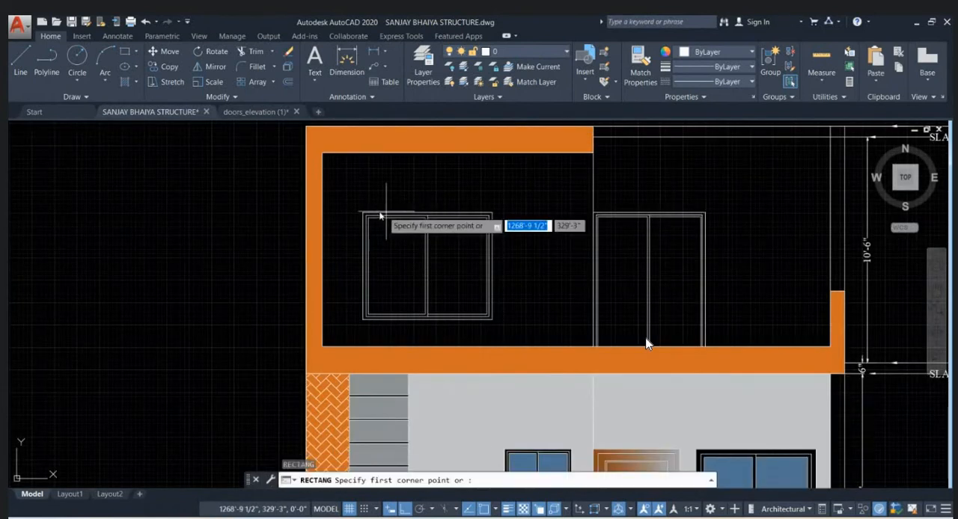
left_click(364, 214)
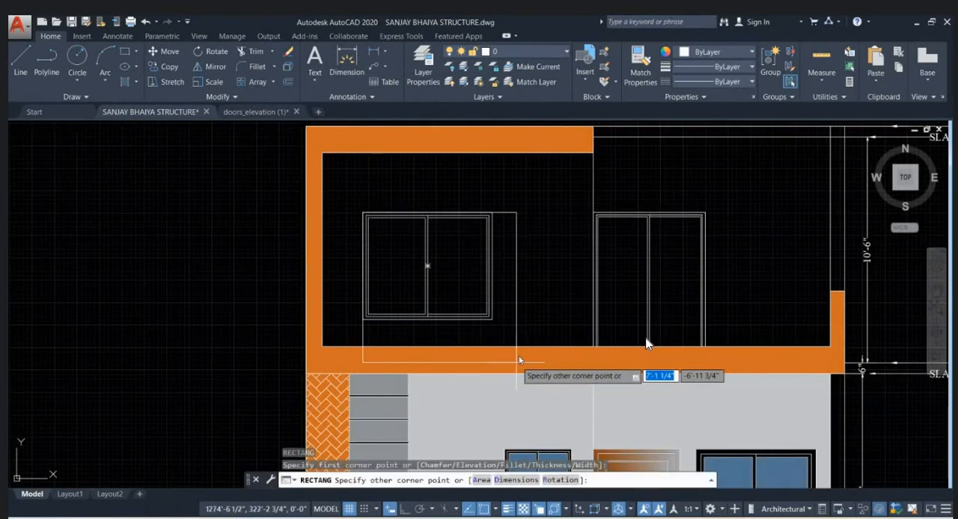
left_click(492, 320)
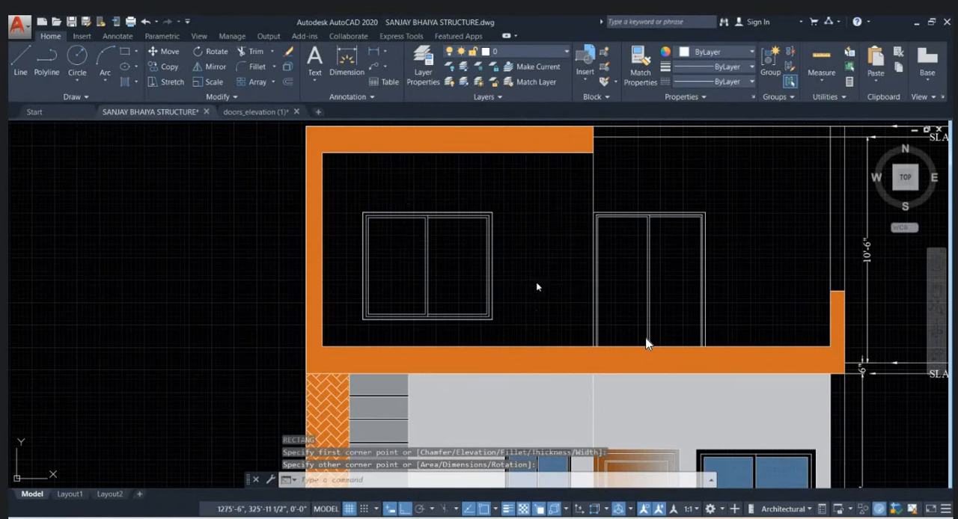
- Offset the upper-floor window's outline rectangle 4" outward to form a border around the window
type("O")
key("Return")
type("4")
key("Return")
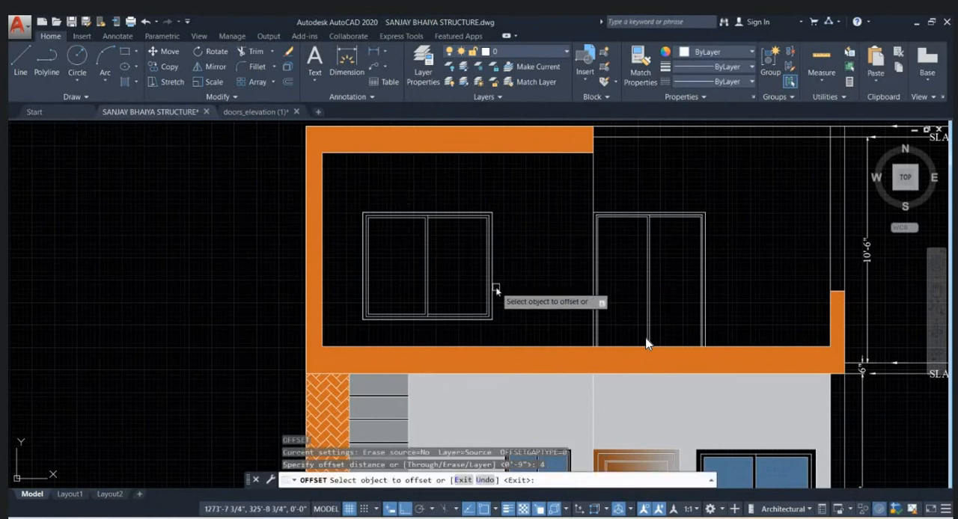
left_click(496, 290)
left_click(529, 285)
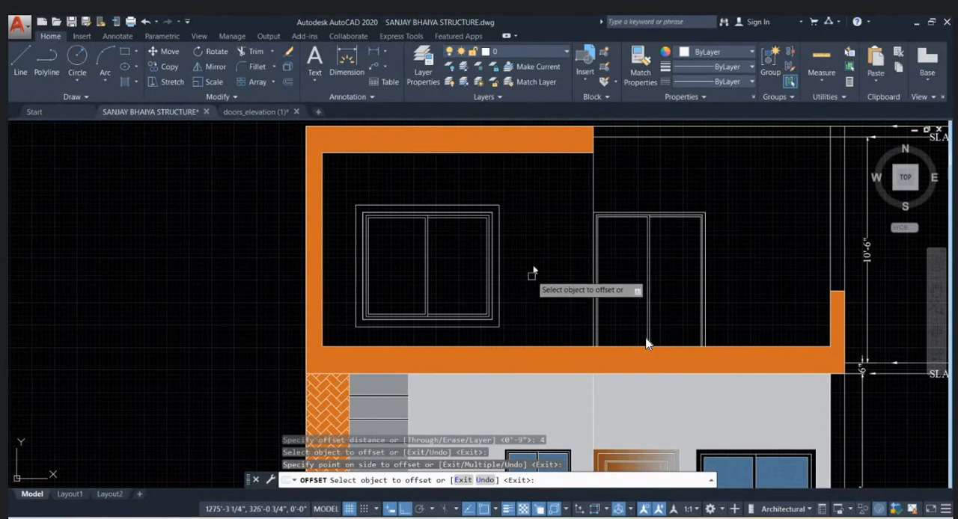
key("Escape")
- Copy the +3" LEVEL label from the ground-floor boundary wall straight up into the top border of the upper-floor window
scroll(532, 272, "down", 4)
scroll(521, 365, "up", 8)
left_click(488, 361)
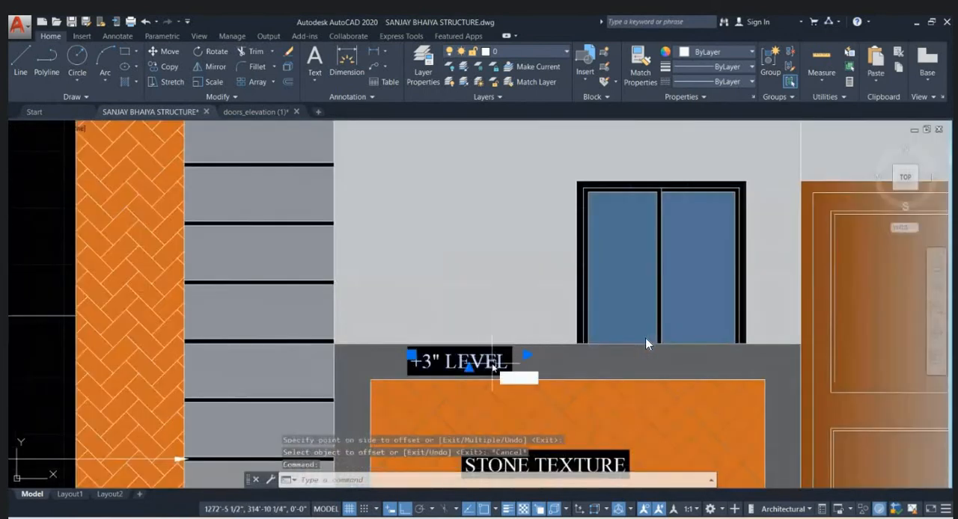
key("Return")
left_click(492, 362)
scroll(490, 366, "down", 4)
scroll(486, 375, "up", 6)
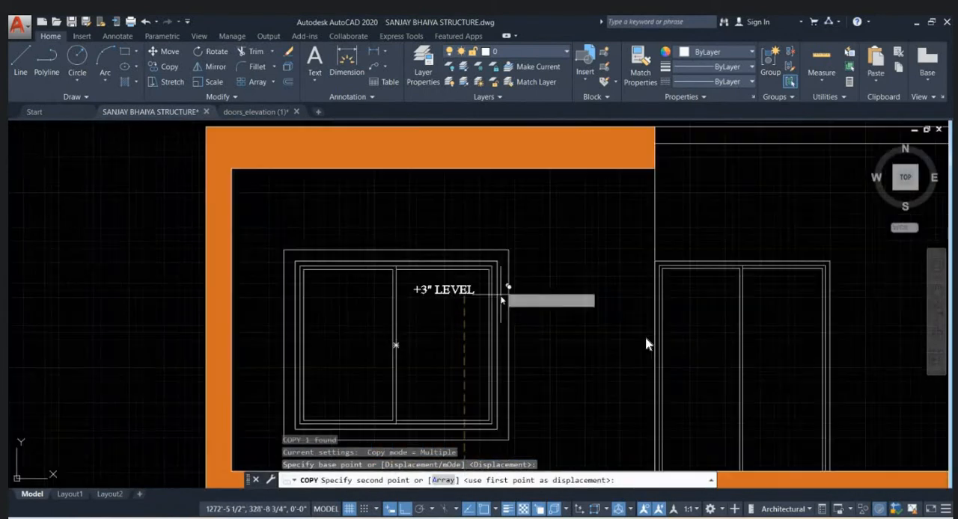
scroll(487, 266, "up", 7)
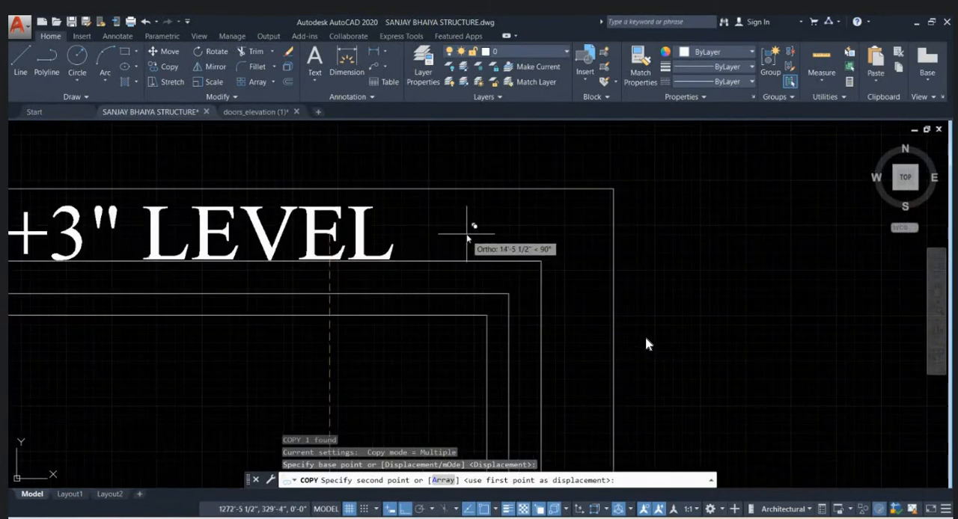
left_click(467, 232)
key("Escape")
scroll(524, 225, "down", 8)
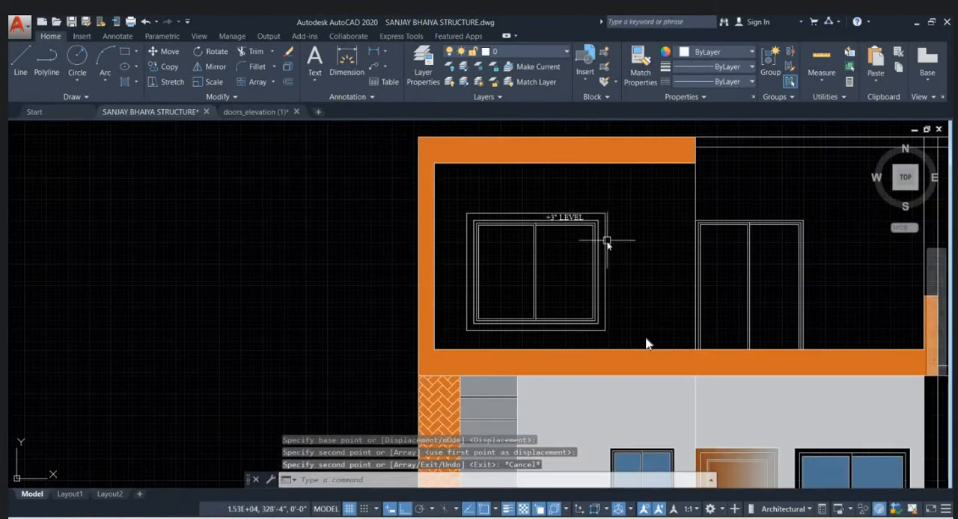
- Draw a horizontal line from the top of the short orange upright across to the orange frame's opposite inner edge
middle_click_drag(621, 280, 462, 261)
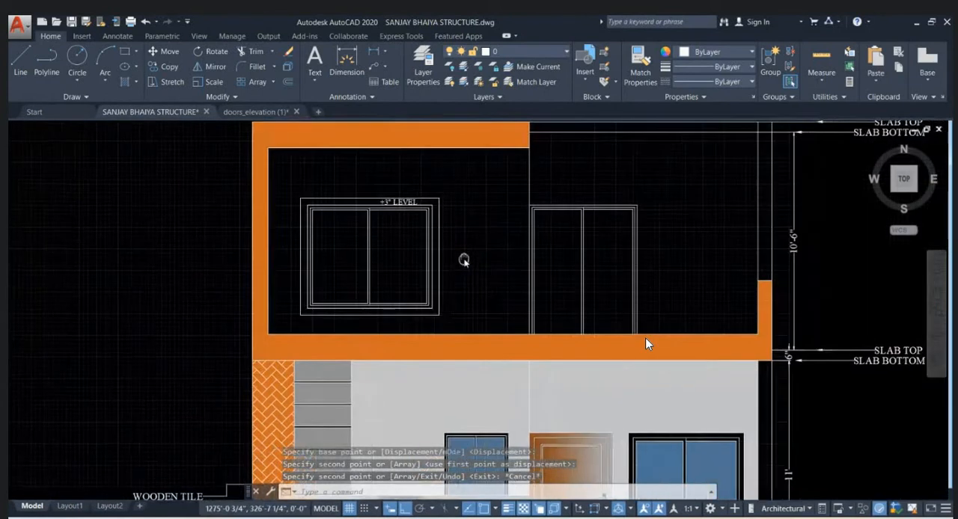
type("l")
key("Return")
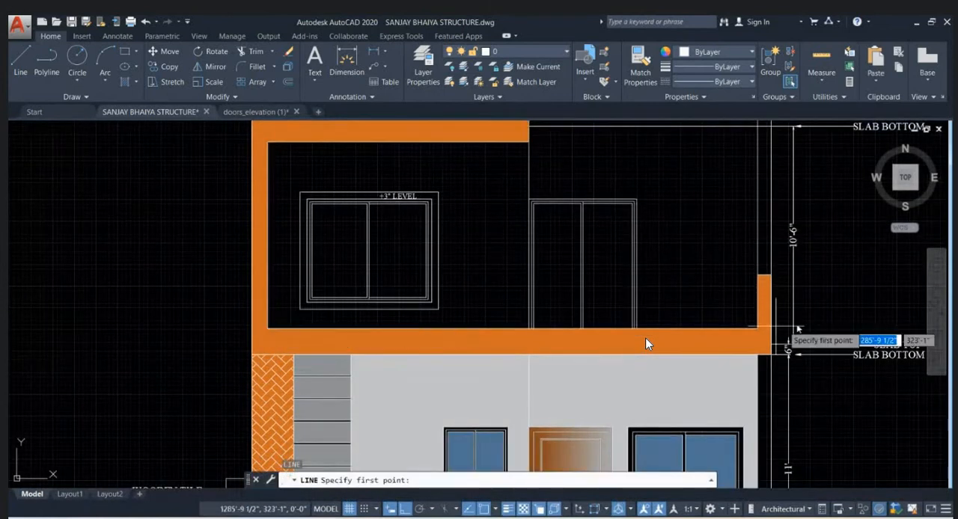
left_click(767, 276)
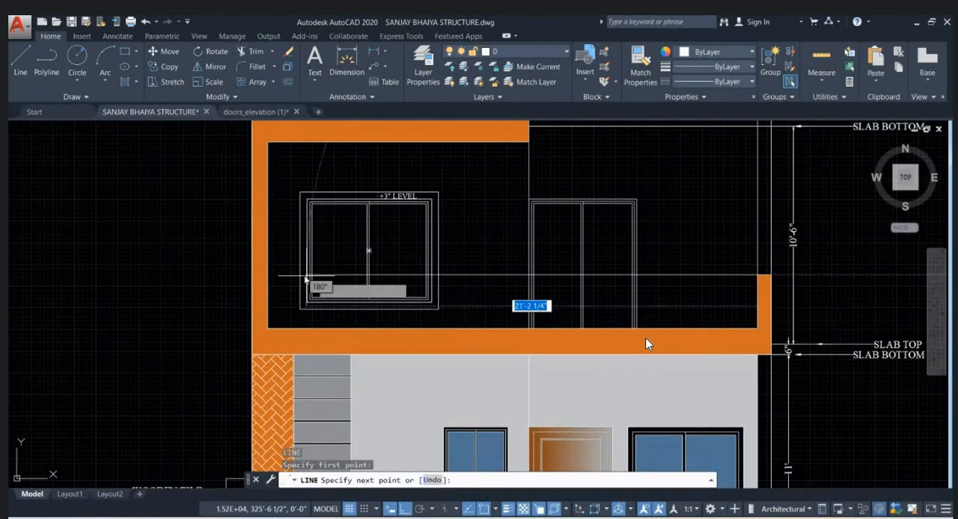
left_click(265, 276)
key("Escape")
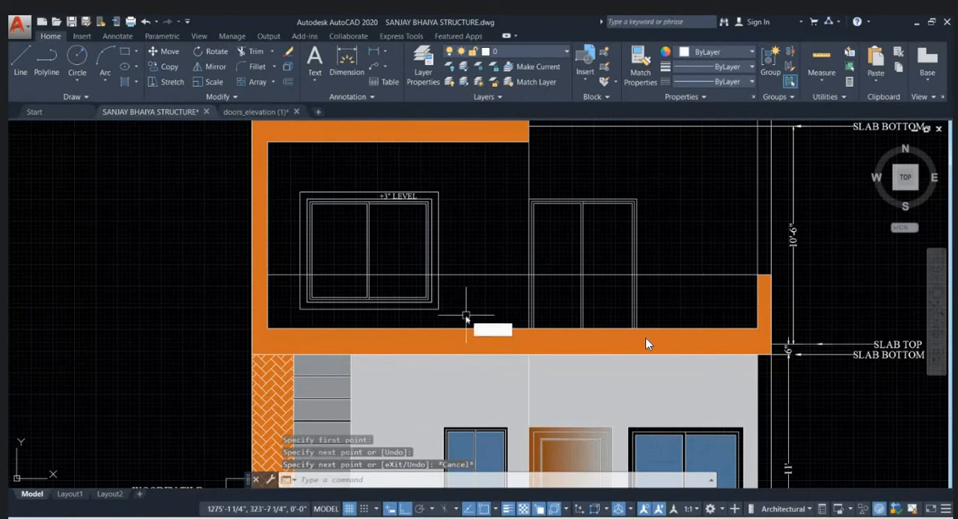
- Draw a rectangle over the balcony railing area, from the frame's lower inner corner to the opposite end of the new horizontal line
type("RECTANG")
key("Return")
left_click(267, 328)
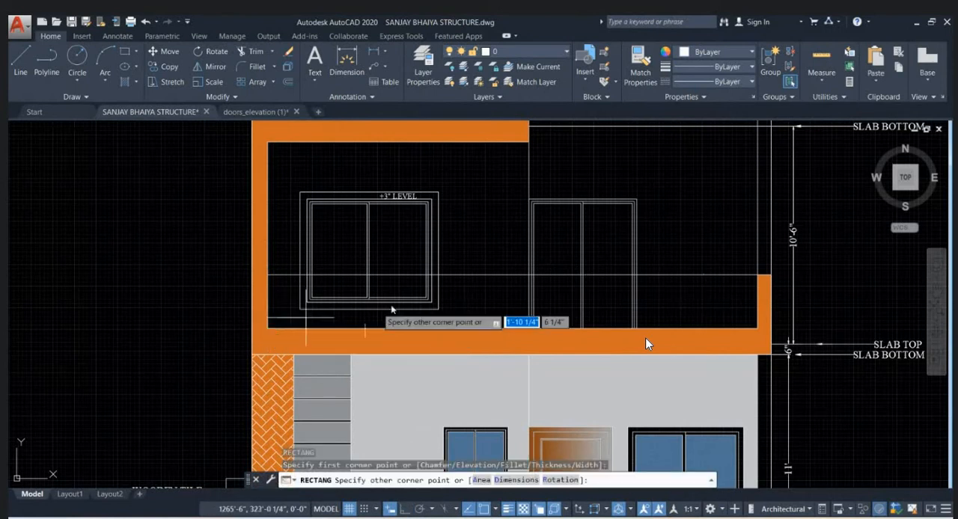
key("Escape")
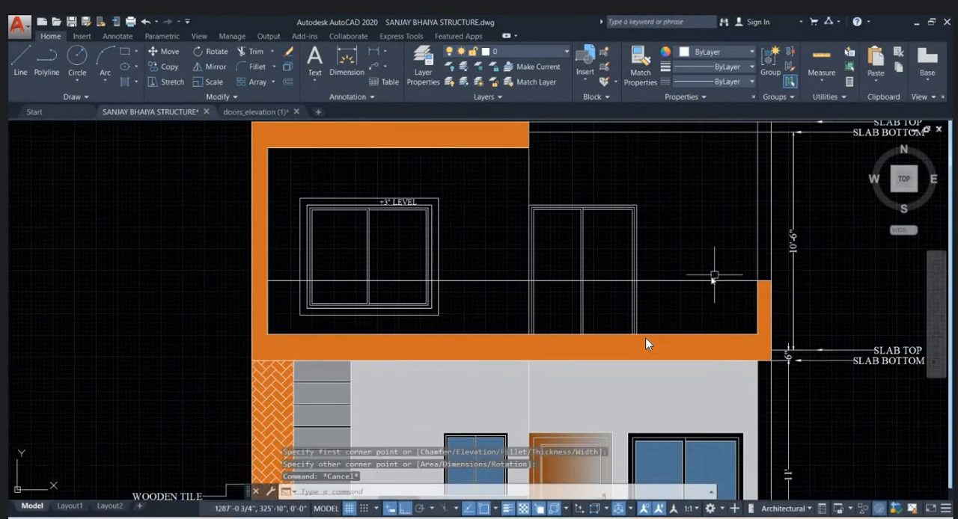
left_click(706, 283)
key("Escape")
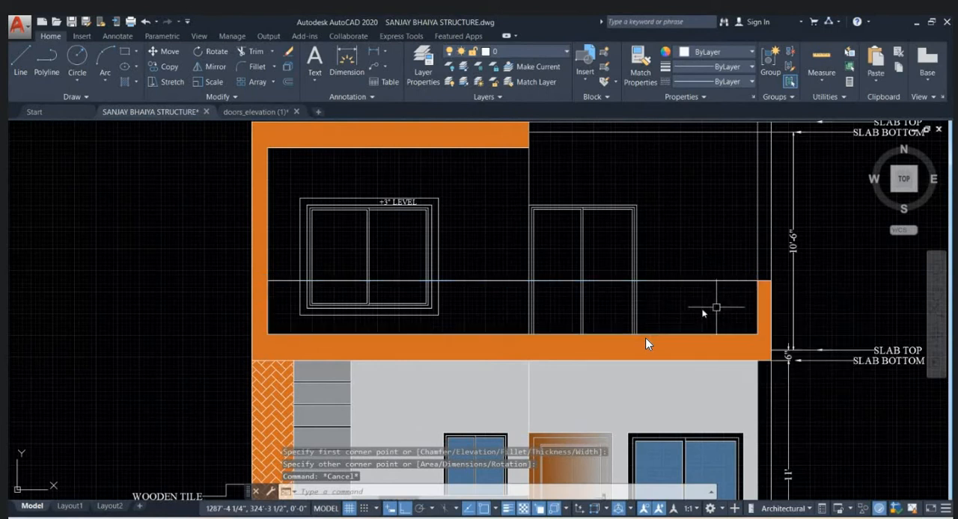
- Isolate the balcony railing rectangle from the rest of the drawing
left_click(509, 281)
left_click(549, 326)
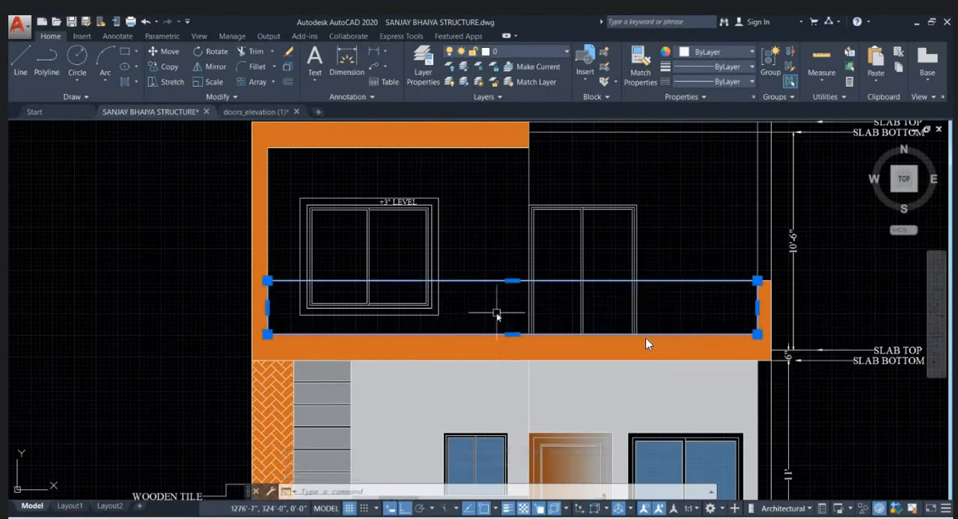
right_click(497, 317)
mouse_move(583, 278)
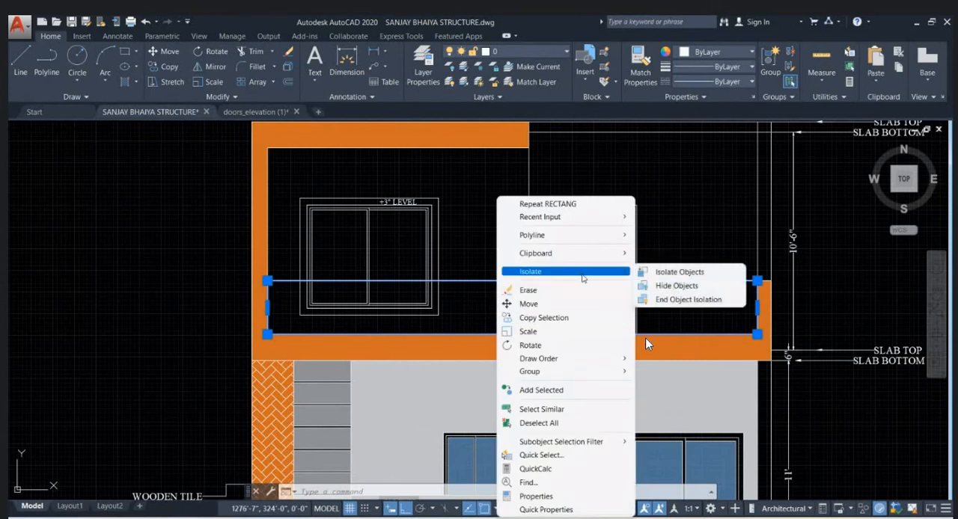
left_click(664, 273)
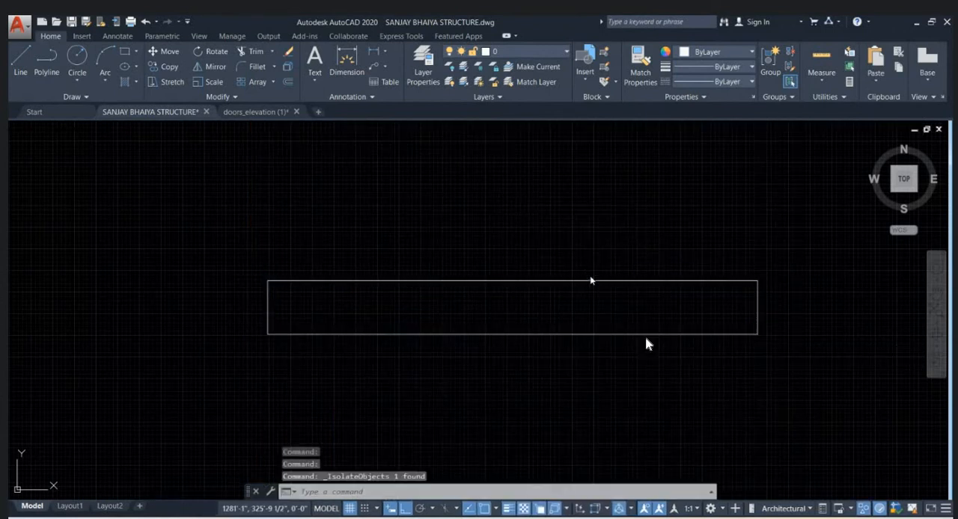
- Hatch the inside of the isolated railing rectangle with a solid fill in colour 122,175,223
type("h")
key("Return")
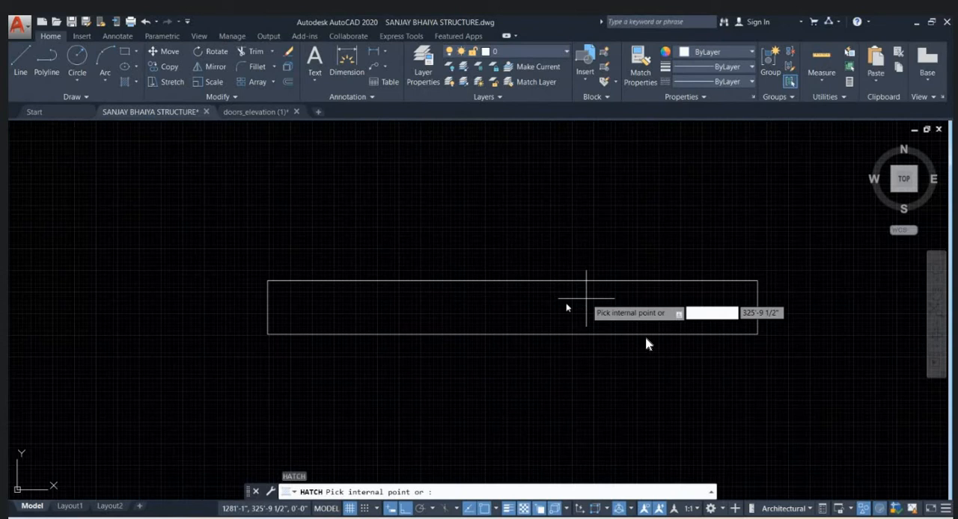
left_click(586, 298)
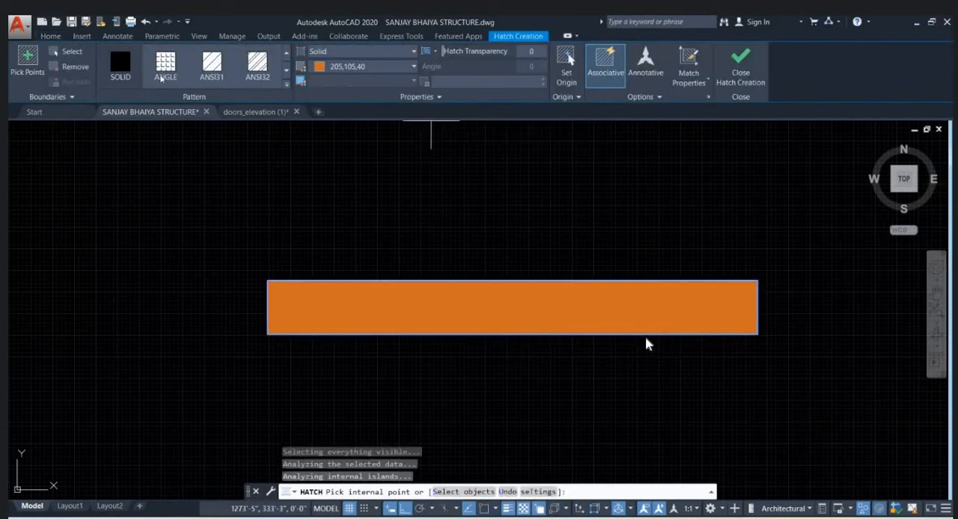
left_click(372, 58)
left_click(368, 64)
left_click(368, 67)
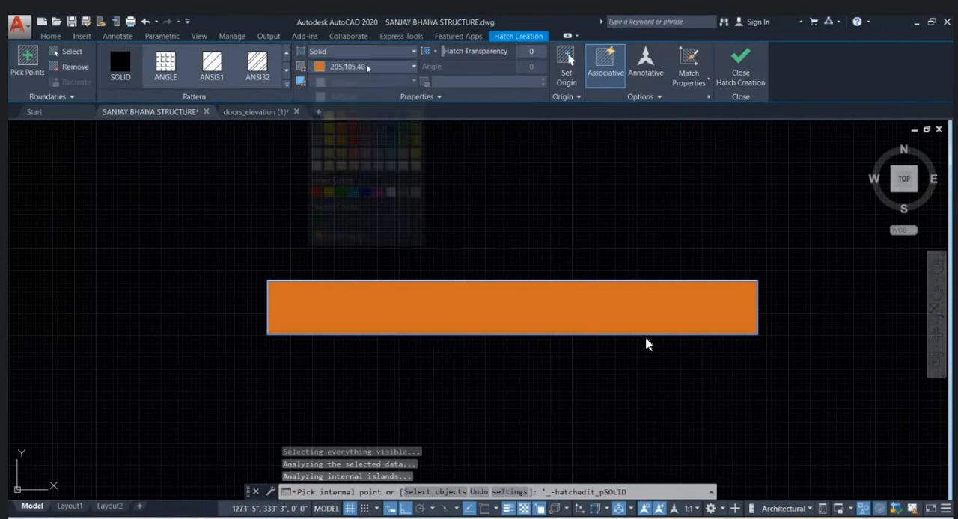
left_click(390, 152)
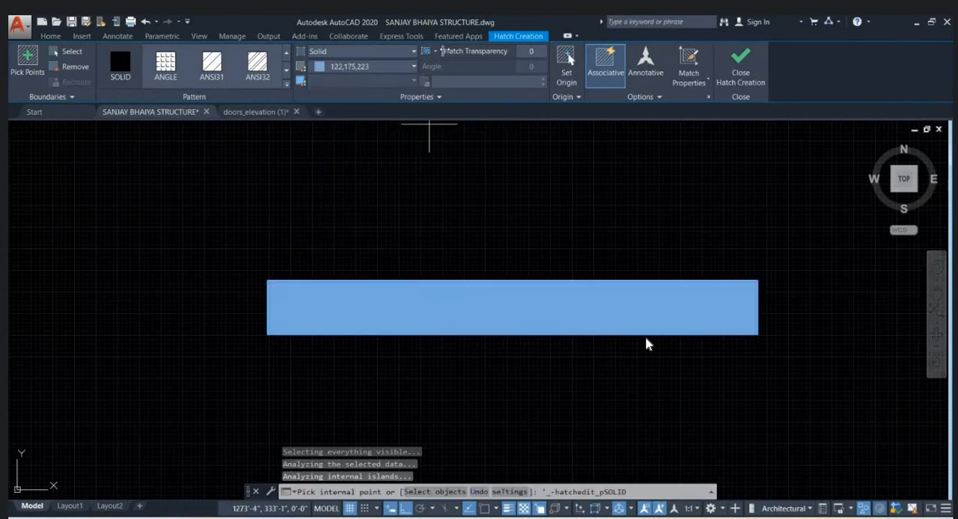
- Set the railing hatch's transparency to 55 and finish the hatch
left_click_drag(494, 54, 525, 53)
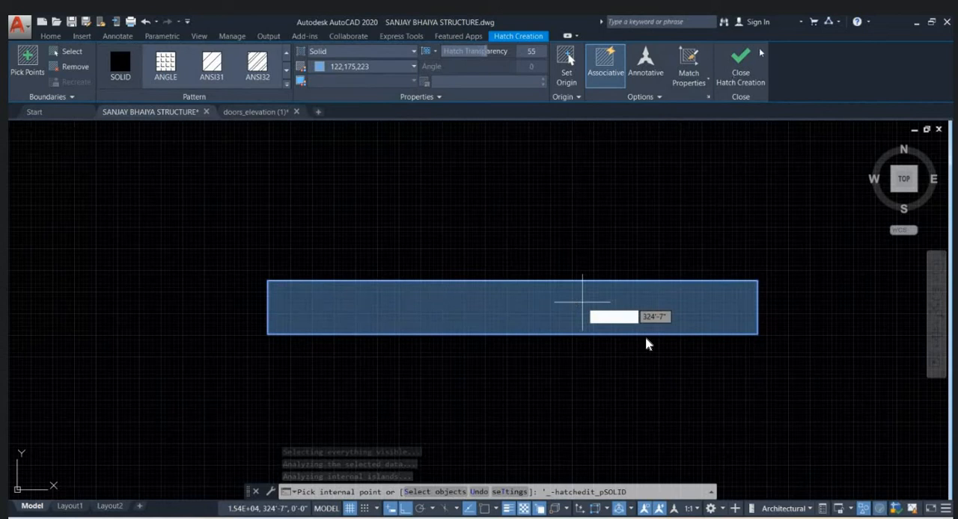
right_click(784, 35)
left_click(778, 35)
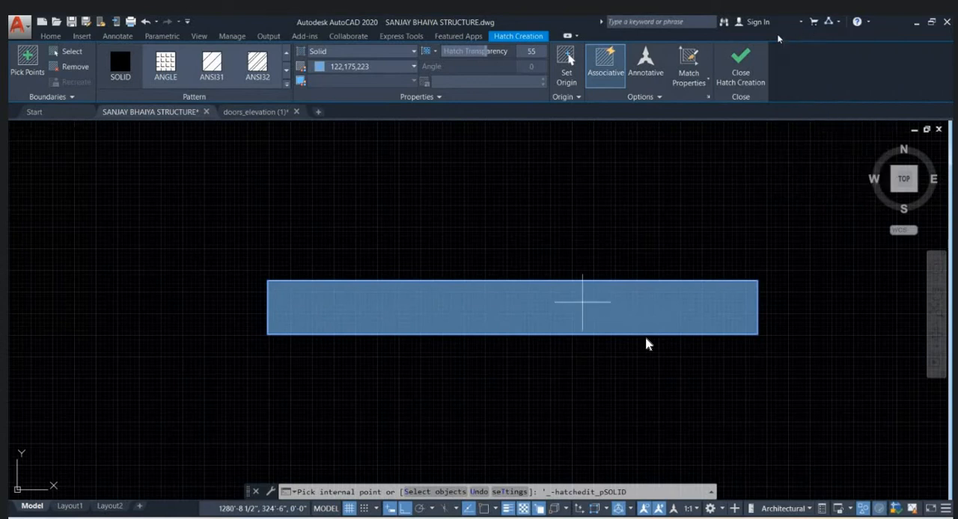
left_click(749, 71)
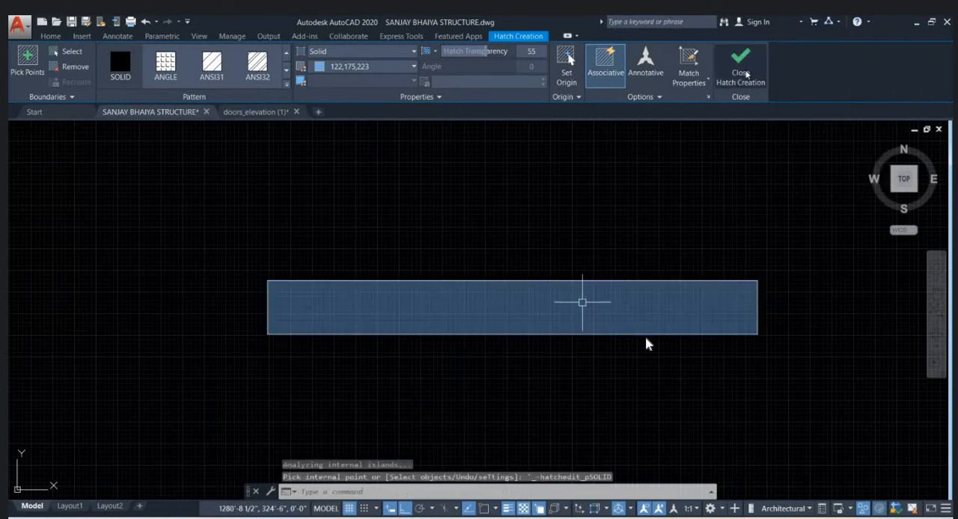
- End the object isolation to bring back the rest of the drawing
right_click(612, 228)
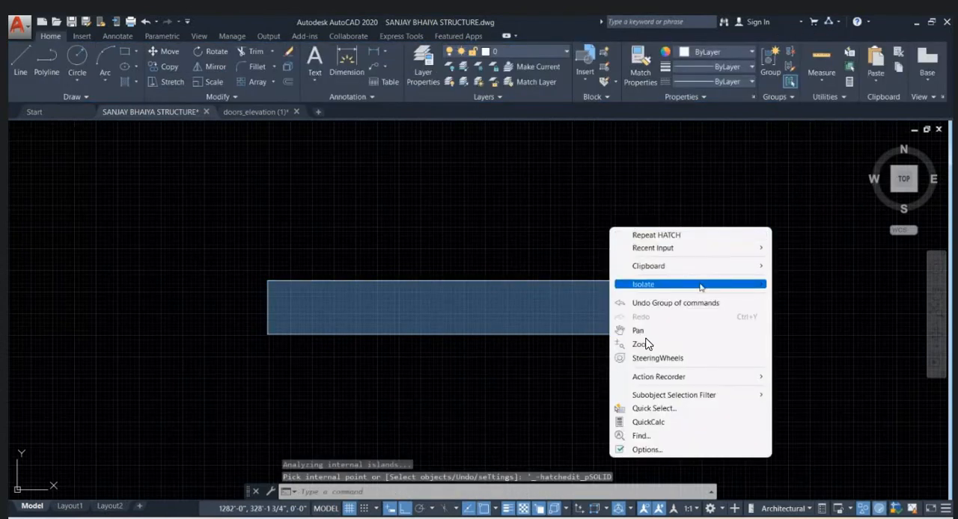
mouse_move(700, 285)
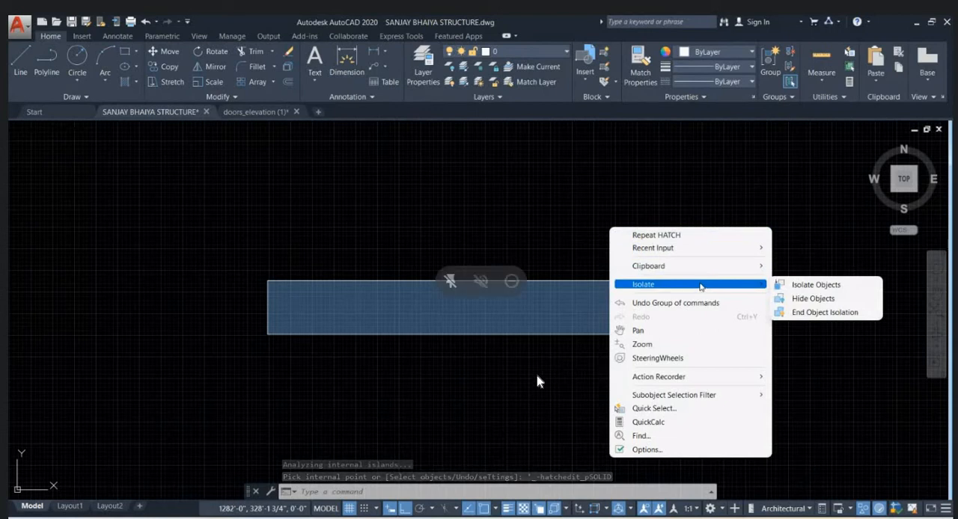
left_click(831, 312)
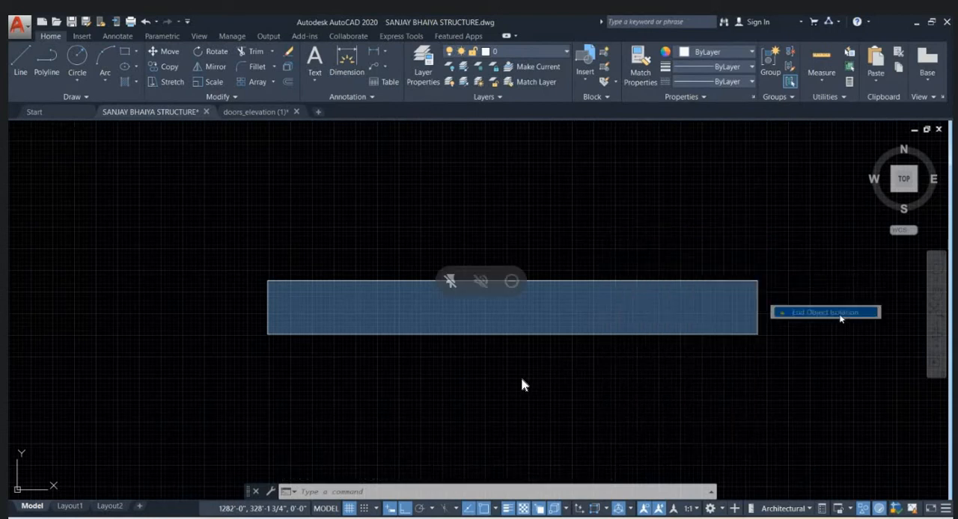
- Examine the front elevation's upper floor and compare it with the open terrace area of the upper-floor plan
scroll(585, 314, "down", 4)
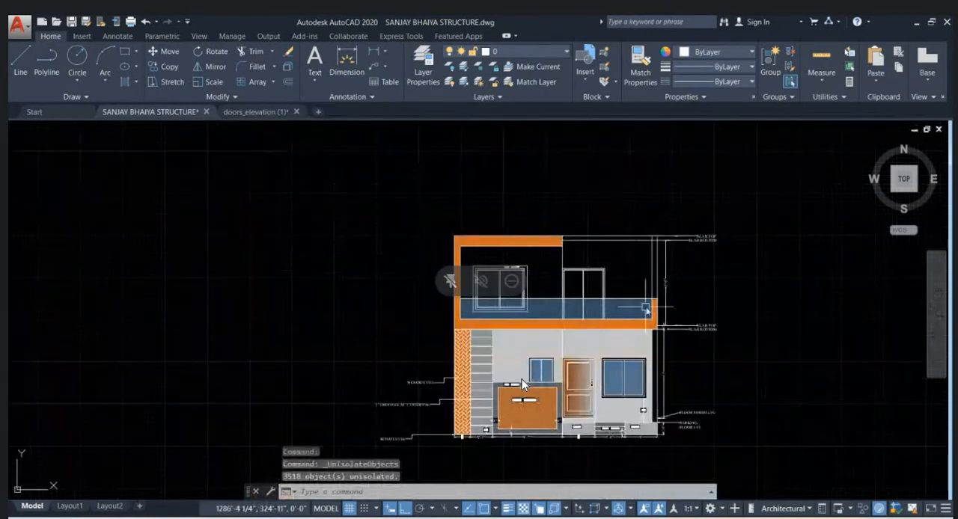
scroll(644, 301, "up", 2)
scroll(527, 208, "up", 2)
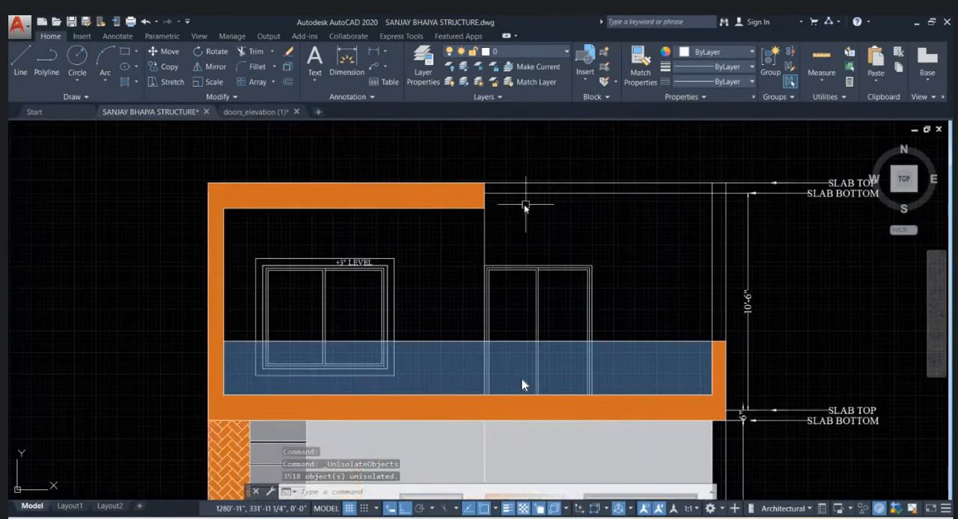
scroll(726, 236, "down", 6)
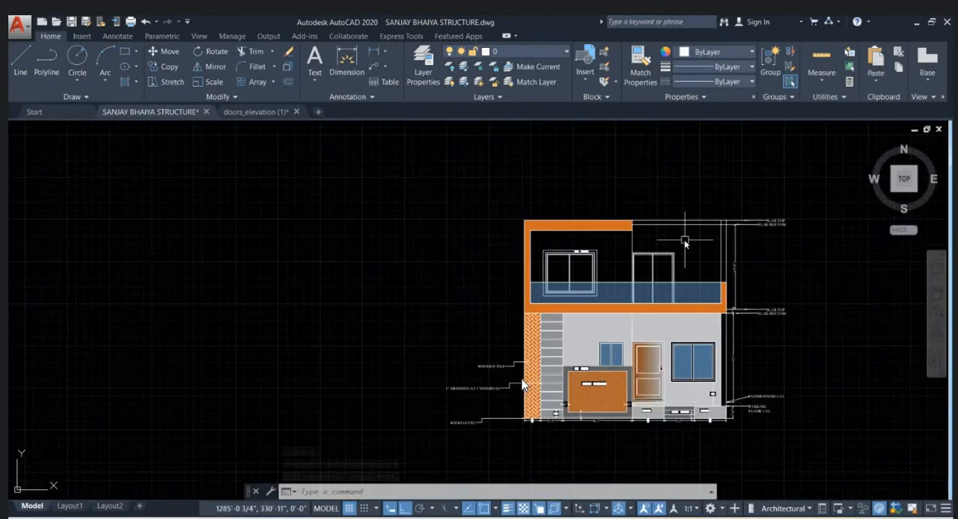
scroll(797, 429, "up", 2)
scroll(796, 430, "up", 4)
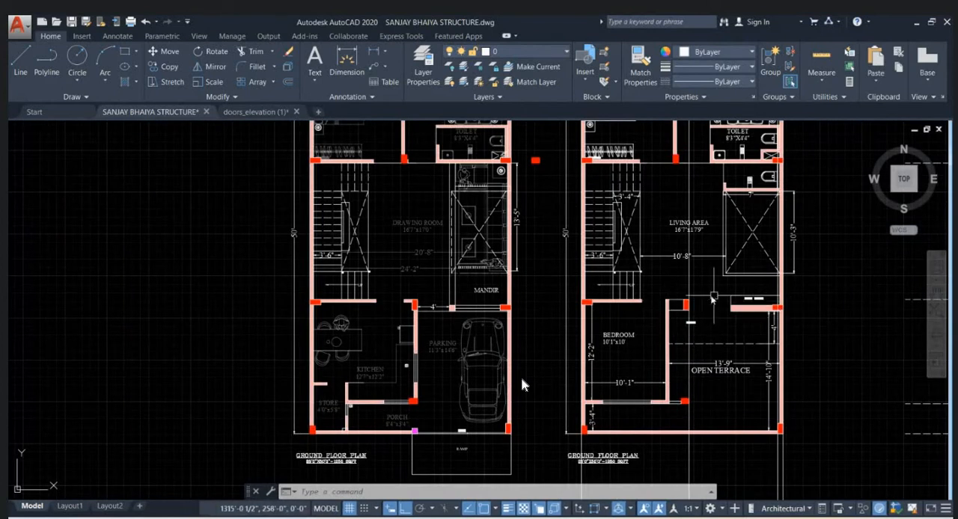
middle_click_drag(734, 329, 626, 307)
scroll(615, 287, "up", 2)
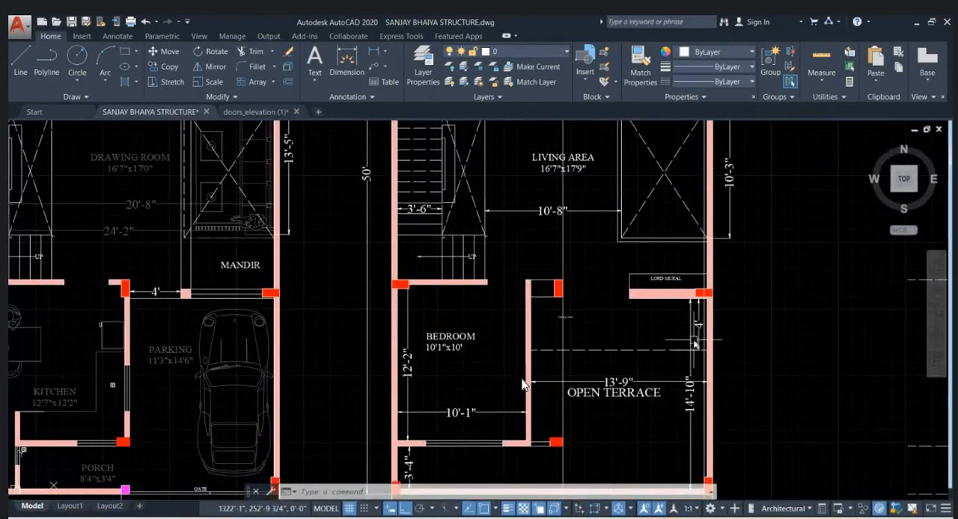
scroll(598, 366, "down", 8)
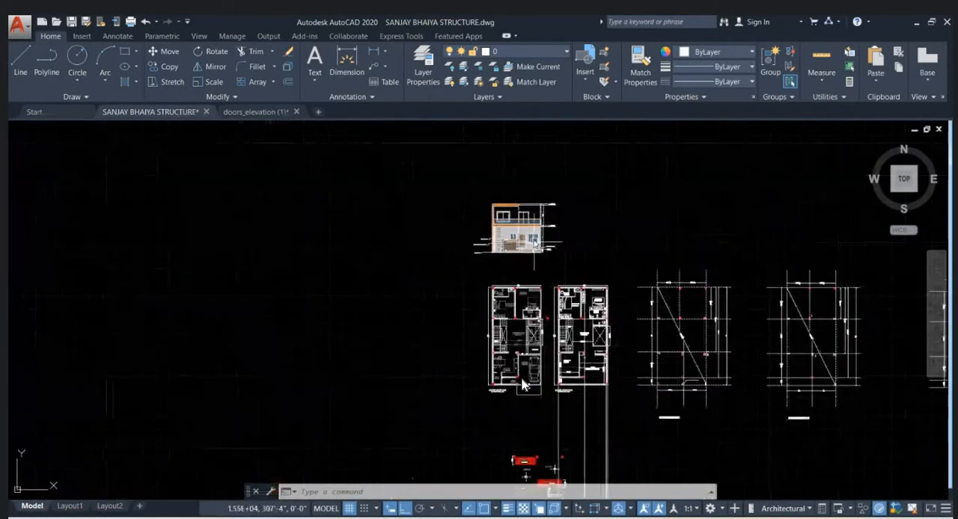
- Offset the elevation's topmost slab line 3'4" upward to mark the top of the parapet
scroll(527, 230, "up", 6)
middle_click_drag(485, 192, 488, 254)
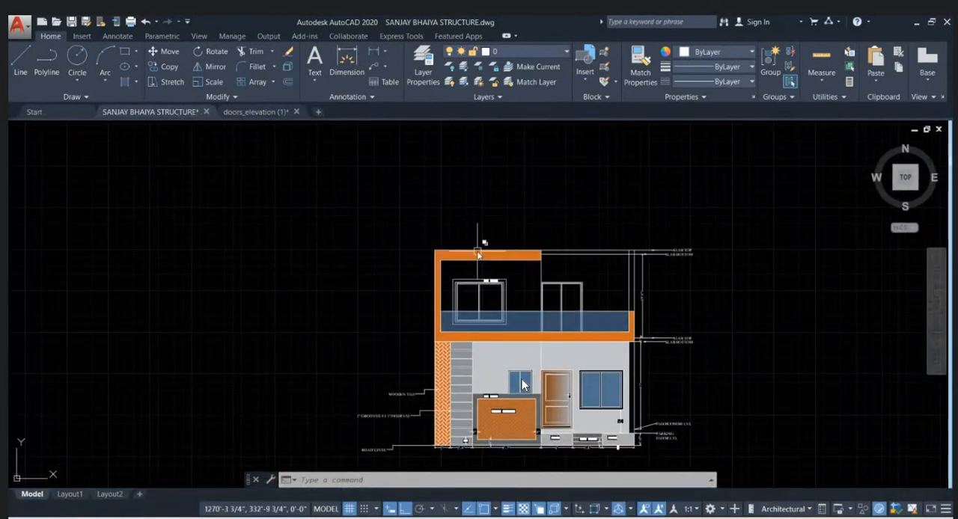
left_click(478, 252)
left_click(574, 296)
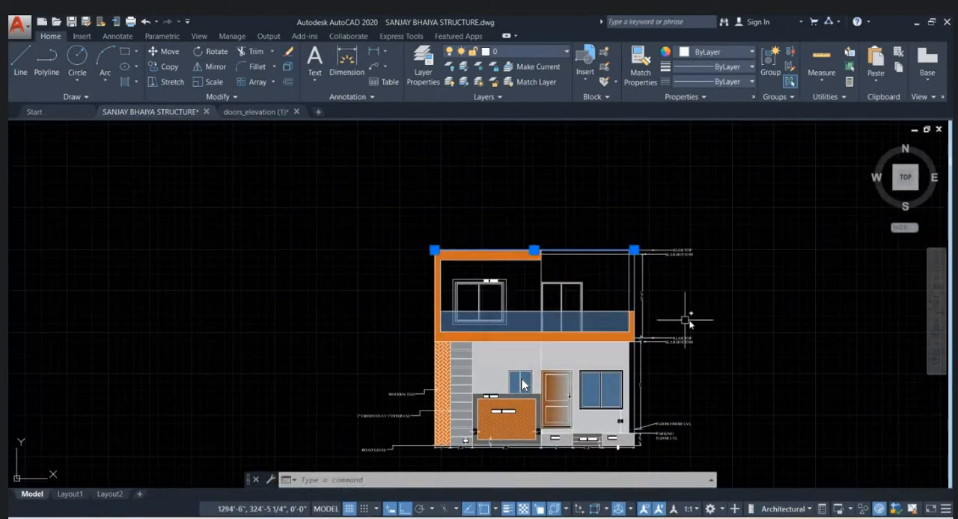
type("O")
key("Return")
type("3")
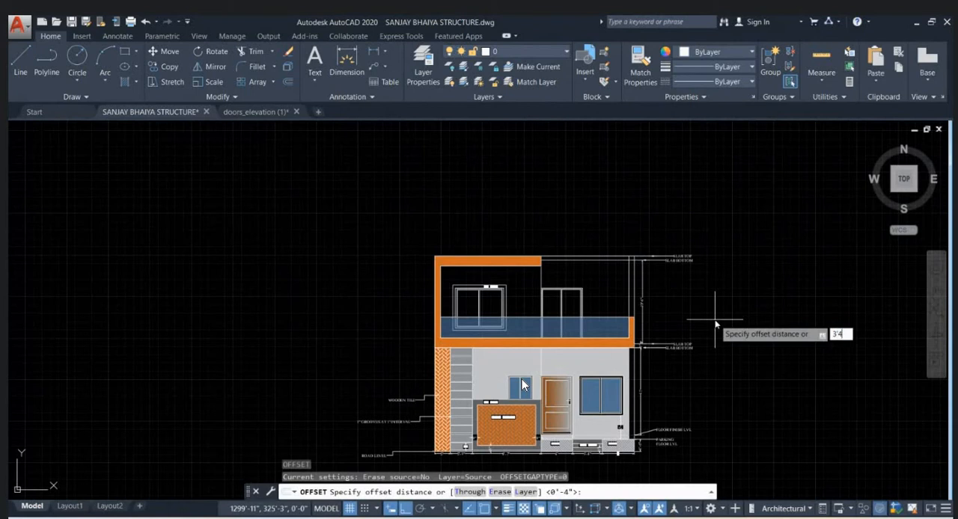
type("'4")
key("Return")
left_click(652, 212)
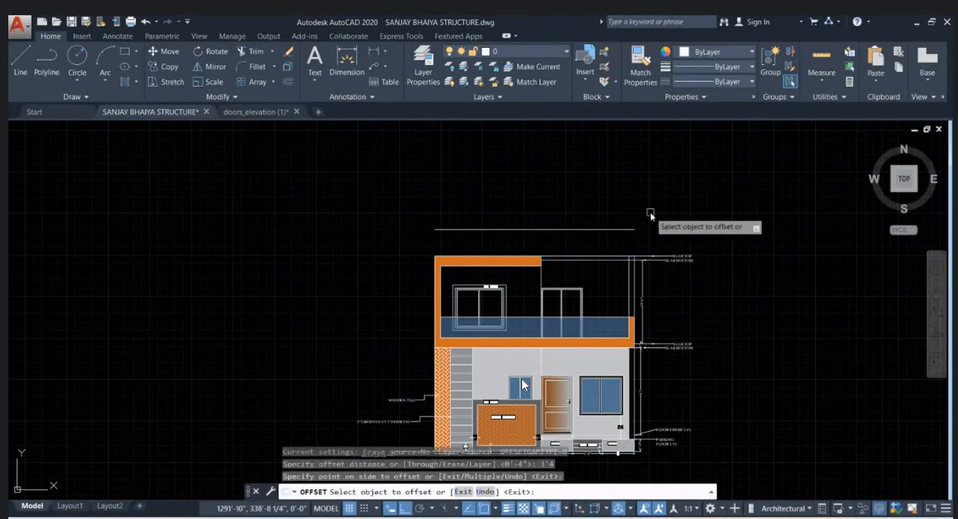
left_click(541, 245)
key("Escape")
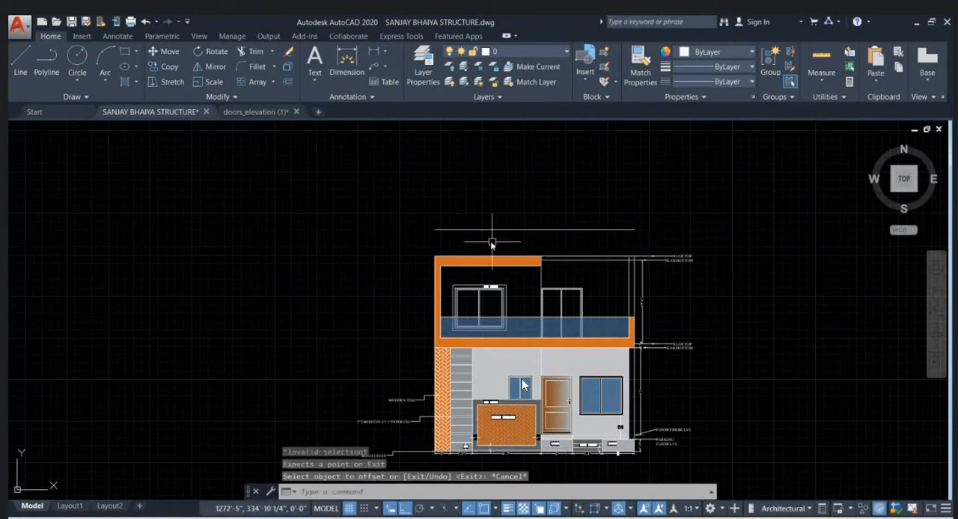
- Draw a vertical line from the orange frame's outer top corner up to the near end of the parapet line
type("l")
key("Return")
left_click(437, 258)
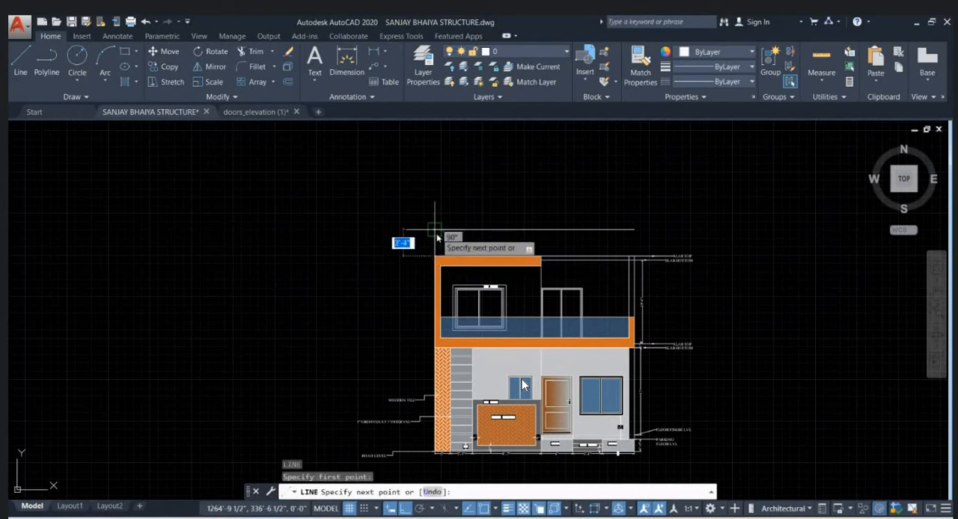
left_click(437, 227)
key("Escape")
- Draw a vertical line from the end of the orange top band up to the parapet line
scroll(601, 222, "up", 4)
key("Return")
left_click(447, 280)
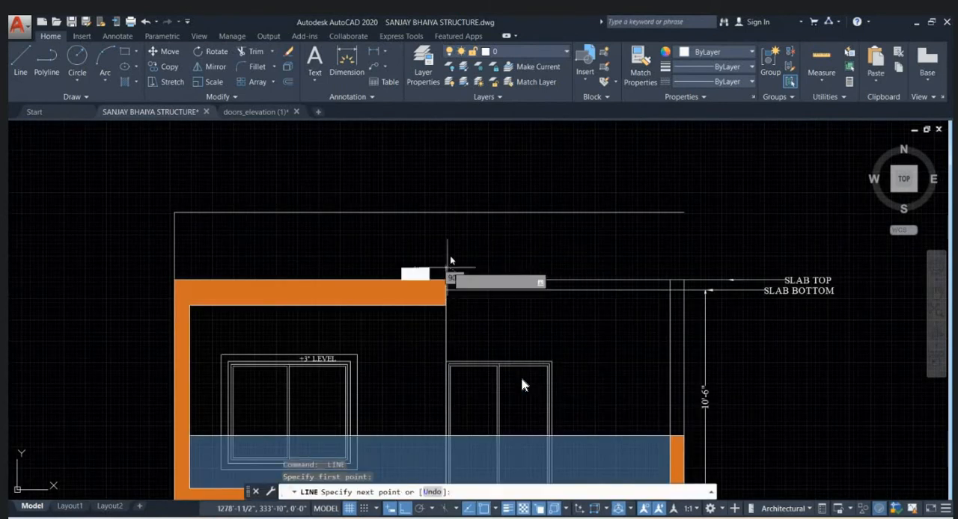
left_click(446, 213)
key("Escape")
- Close the parapet's far end with a vertical line from the parapet line down to the slab top
key("Return")
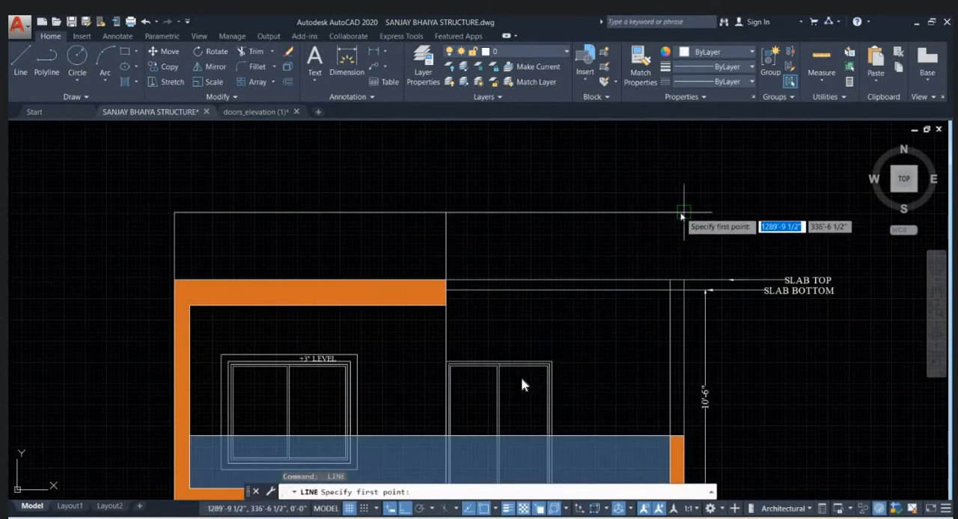
left_click(683, 213)
left_click(684, 281)
key("Escape")
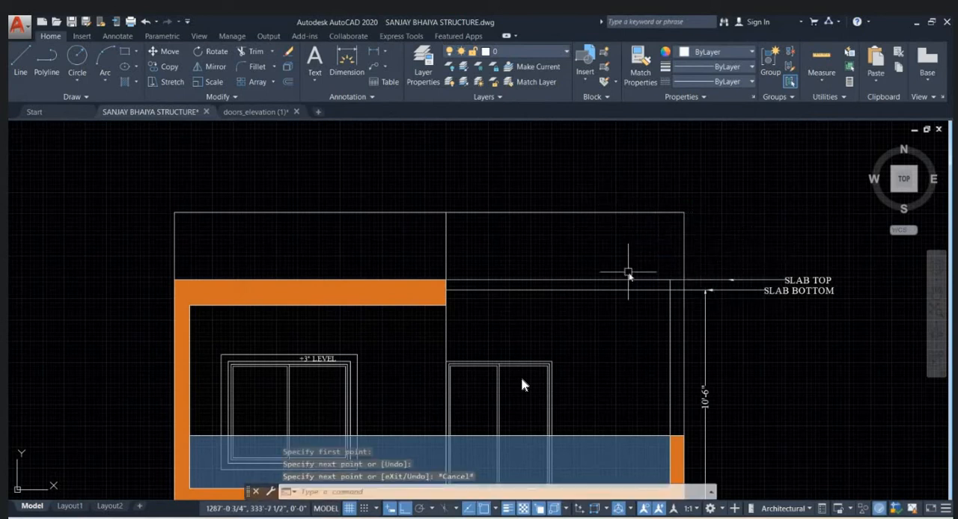
- Shorten the inner vertical line at the balcony's outer end so its upper end stops at the glass railing's top
middle_click_drag(719, 334, 699, 286)
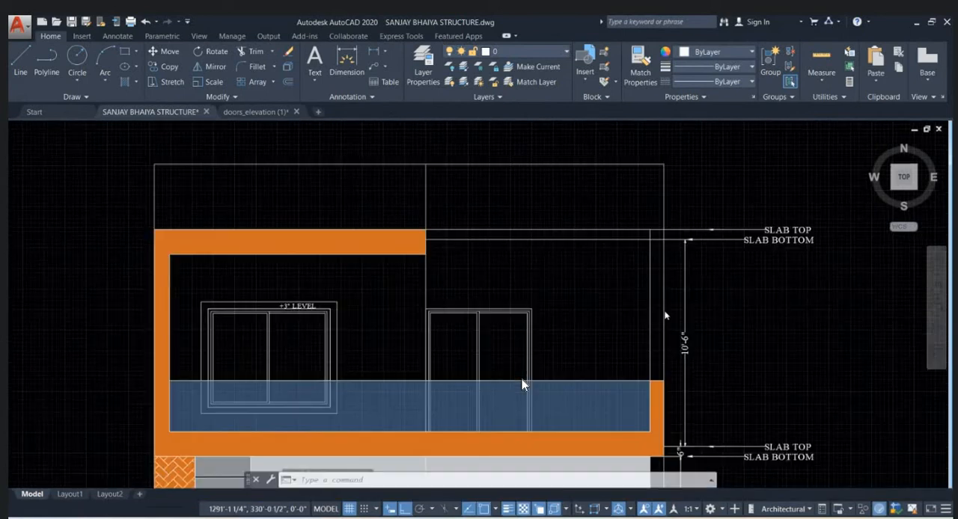
left_click(651, 299)
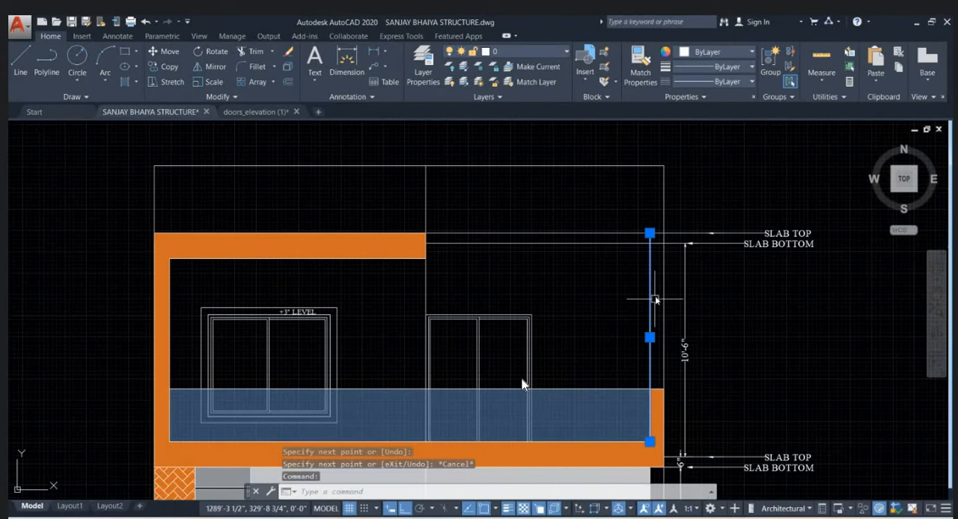
left_click(650, 233)
left_click(650, 389)
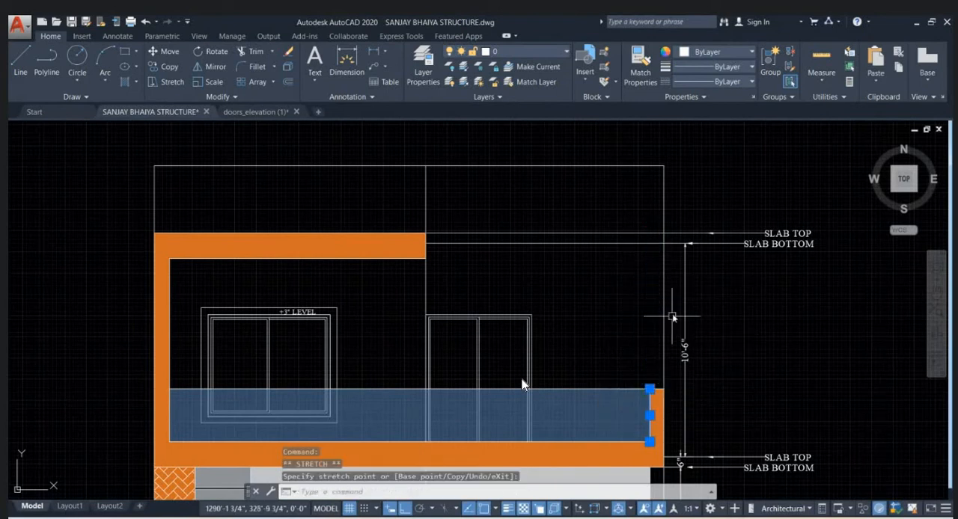
key("Escape")
- Examine the open terrace and its wall positions in the floor plans below the elevation
scroll(660, 260, "down", 6)
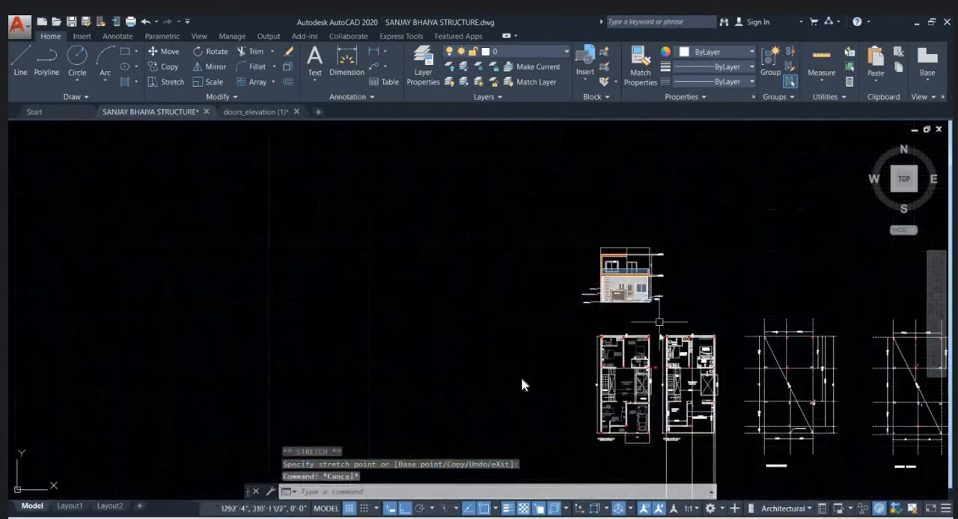
scroll(651, 392, "up", 6)
scroll(650, 392, "up", 2)
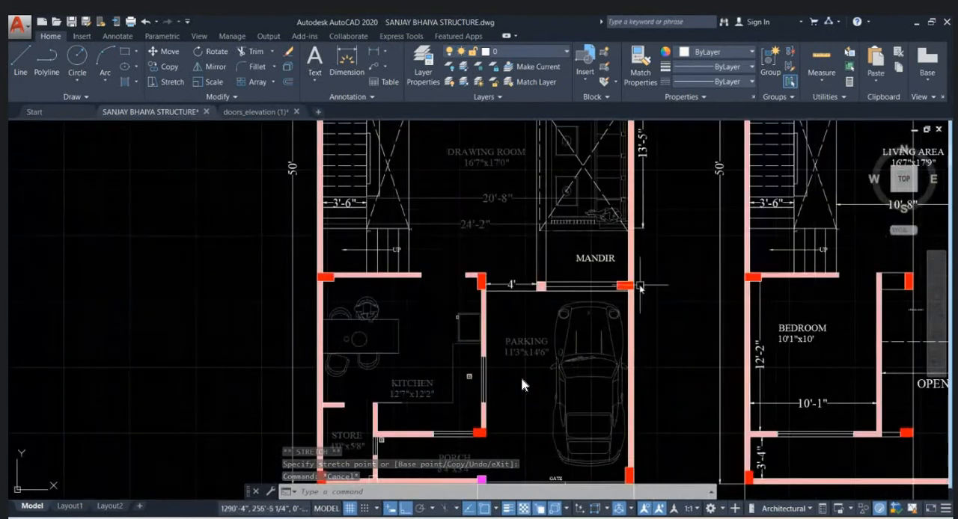
scroll(517, 292, "down", 2)
middle_click_drag(850, 318, 658, 313)
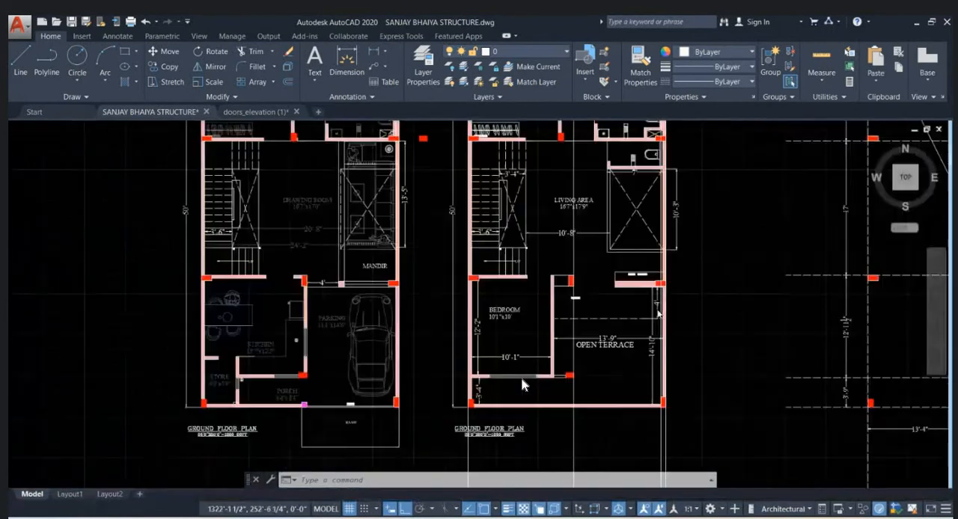
scroll(658, 311, "up", 2)
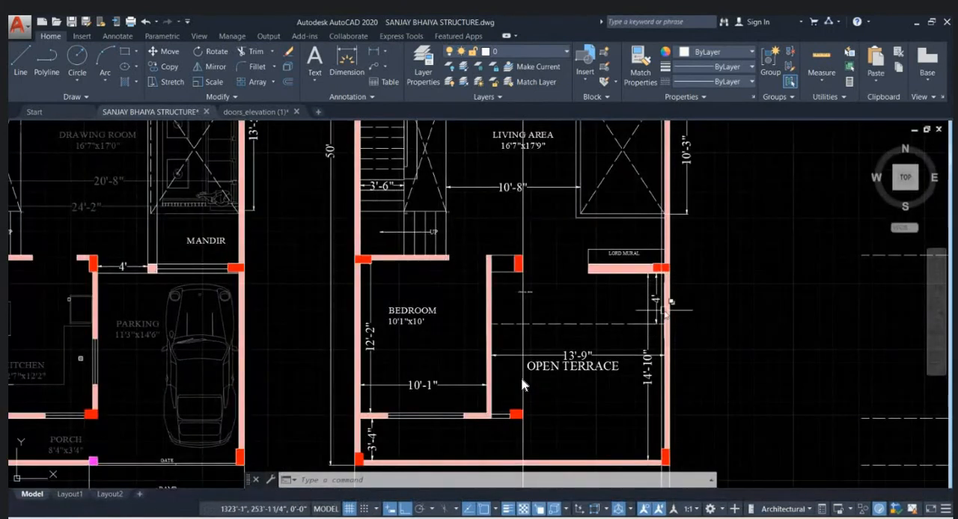
scroll(665, 300, "up", 2)
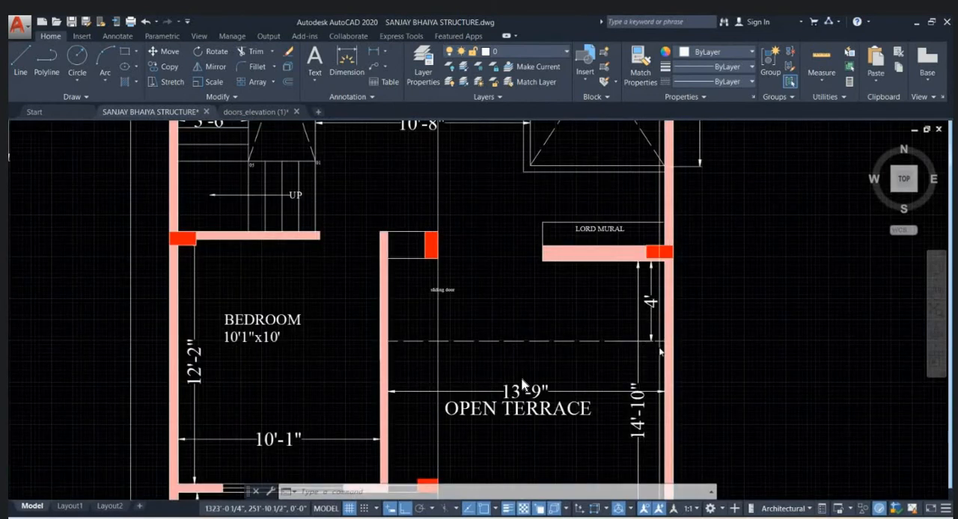
scroll(522, 386, "down", 5)
- Draw a line 1' up from the slab top's outer end, then horizontally across to the parapet's middle vertical line
scroll(524, 381, "up", 5)
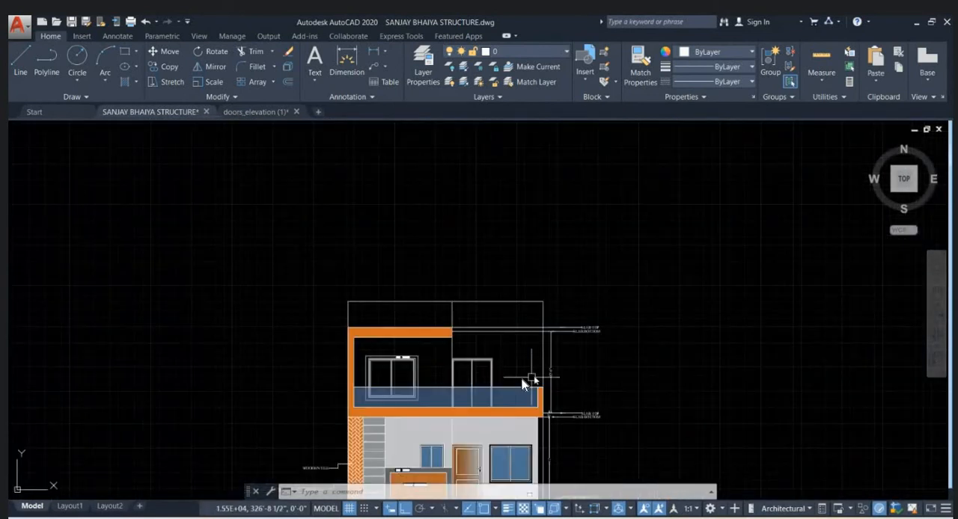
scroll(523, 384, "up", 2)
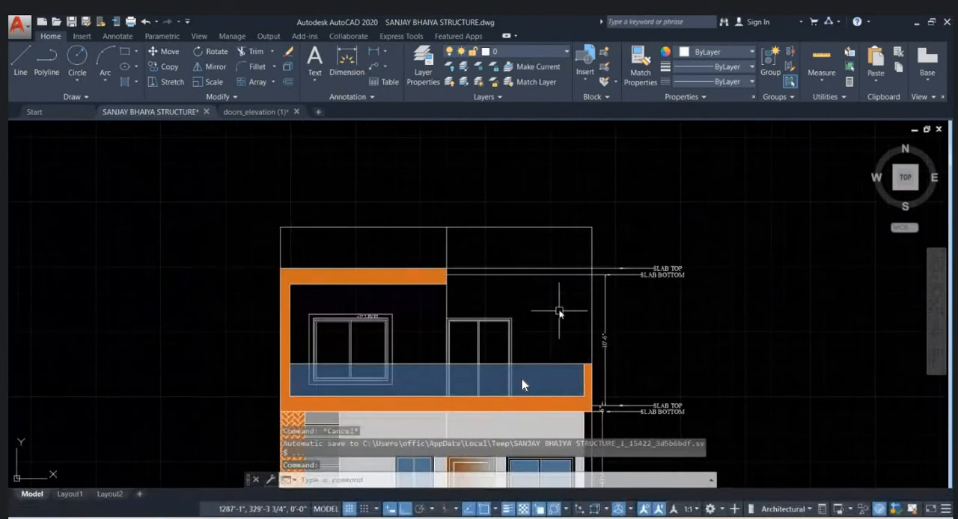
scroll(488, 266, "up", 2)
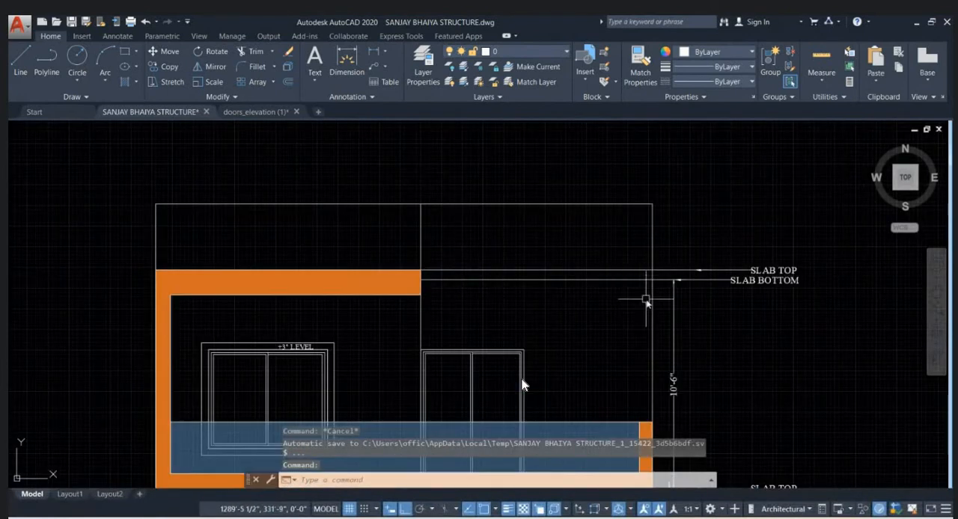
type("l")
key("Return")
left_click(621, 243)
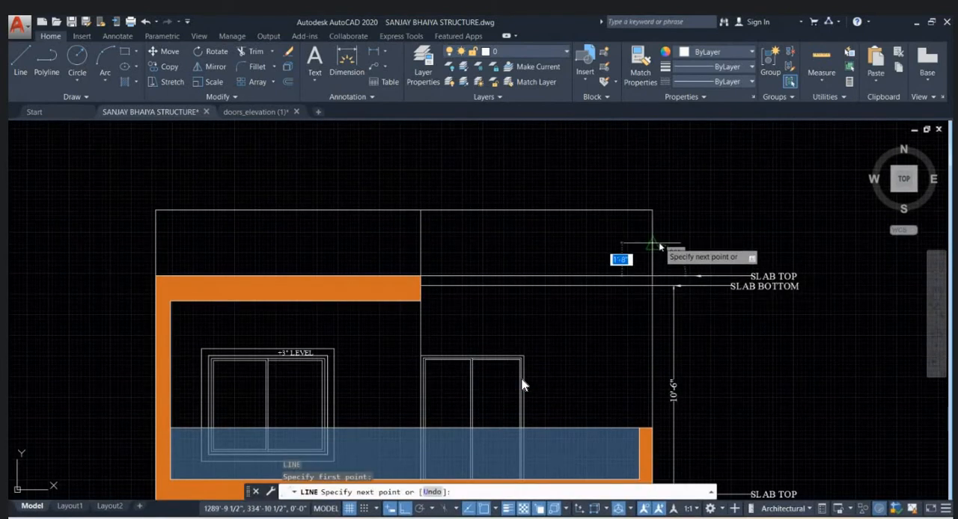
type("1'")
key("Return")
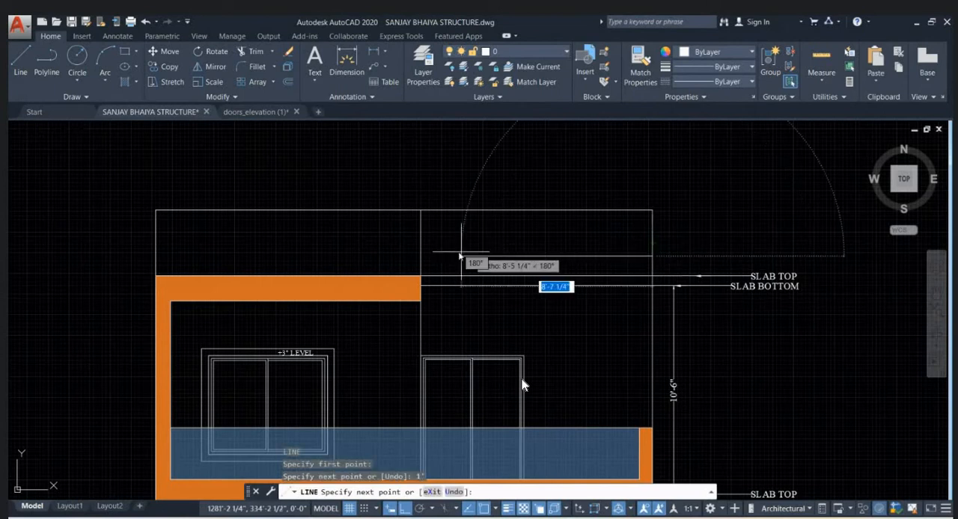
left_click(431, 258)
key("Escape")
- Copy the upper SLAB TOP leader label so its arrow points into the 1' strip above the slab
scroll(567, 181, "down", 6)
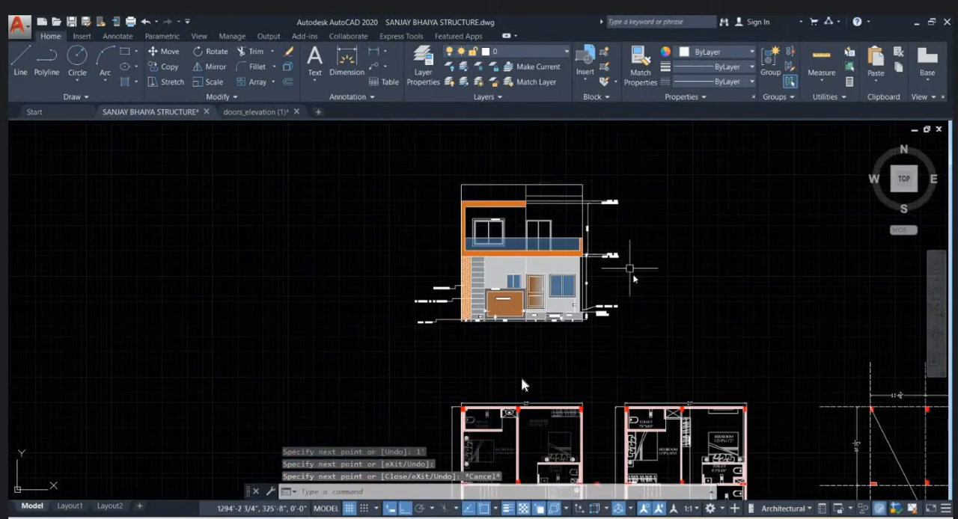
scroll(661, 433, "up", 6)
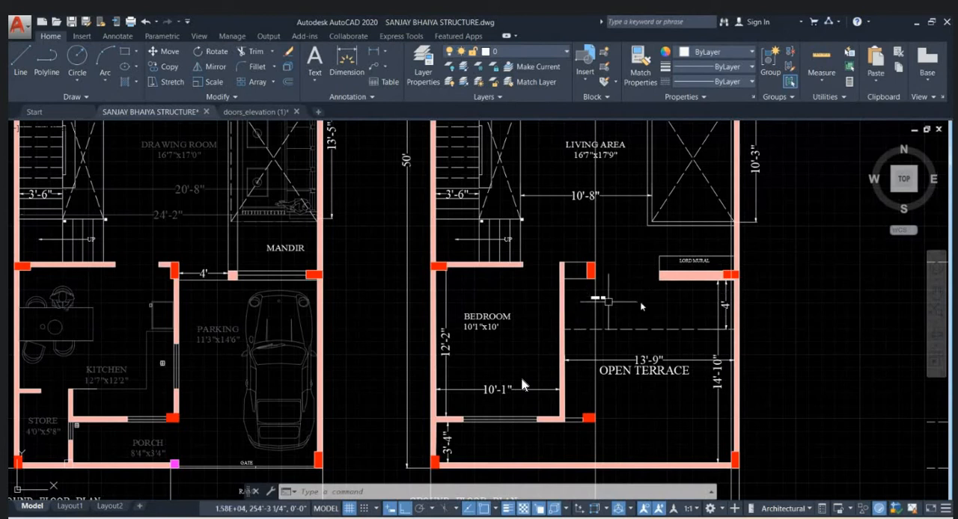
scroll(523, 384, "down", 8)
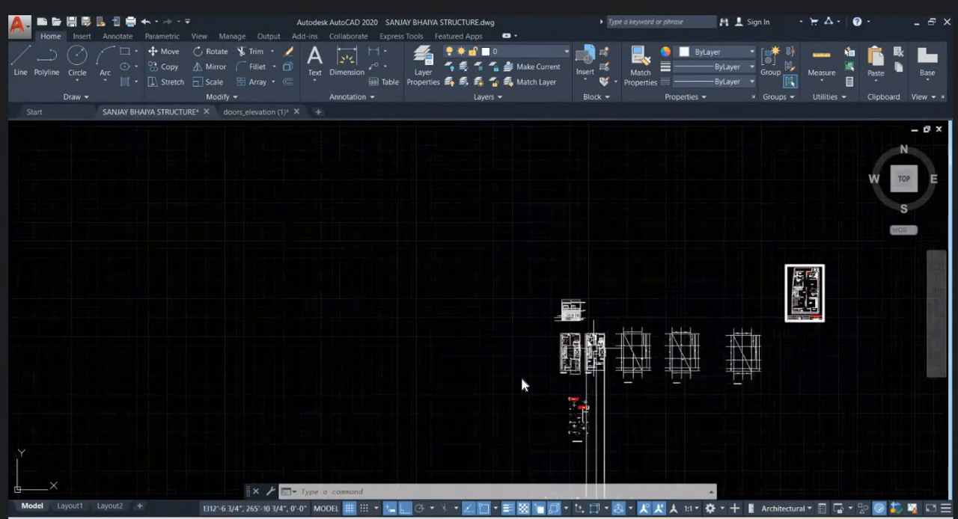
scroll(523, 385, "up", 2)
scroll(523, 385, "up", 6)
key("Escape")
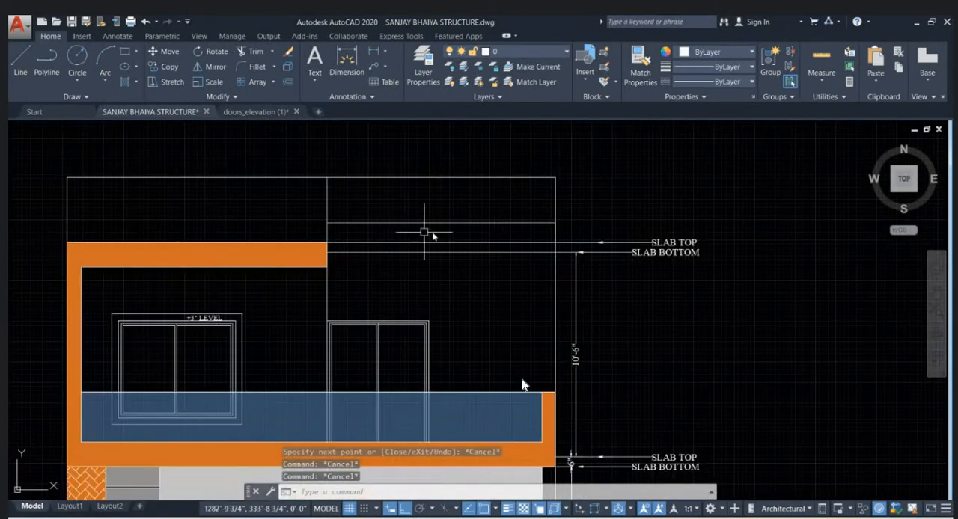
left_click(597, 242)
type("c")
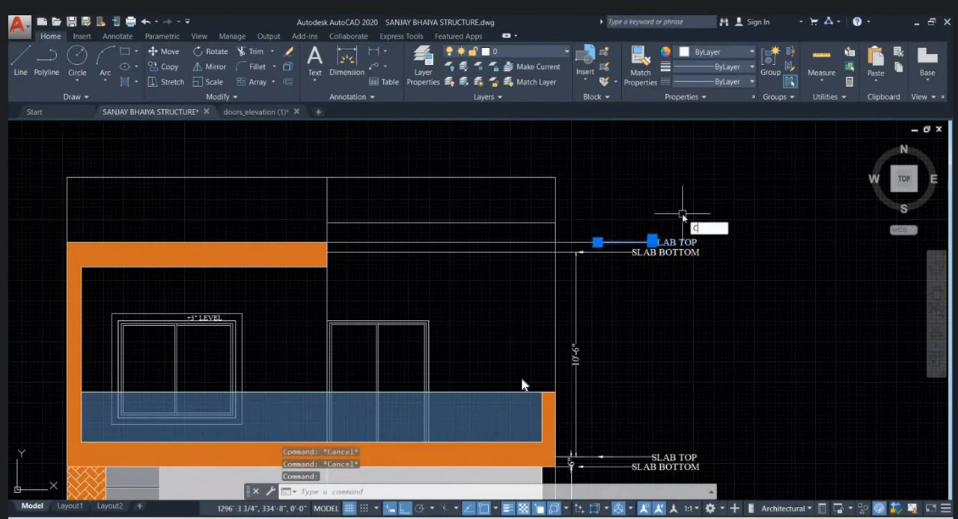
type("o")
key("Return")
left_click(598, 242)
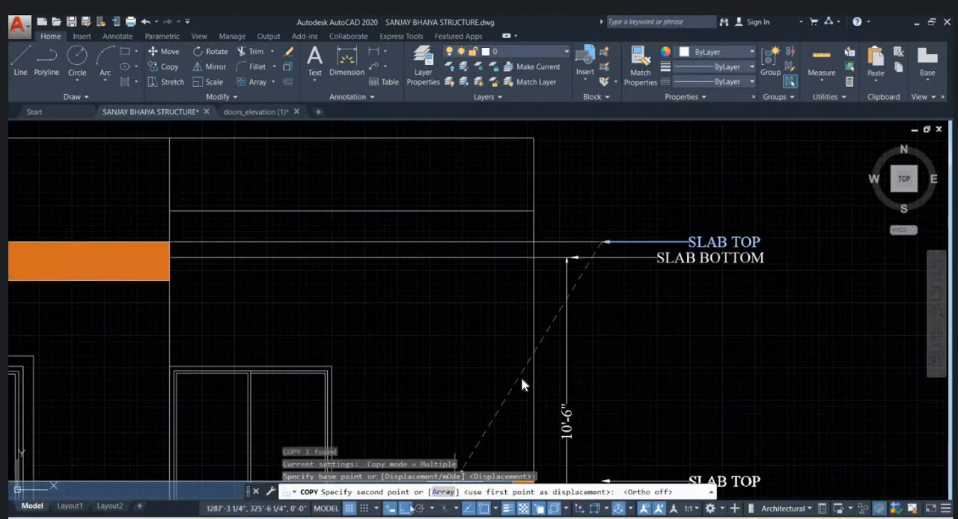
left_click(505, 224)
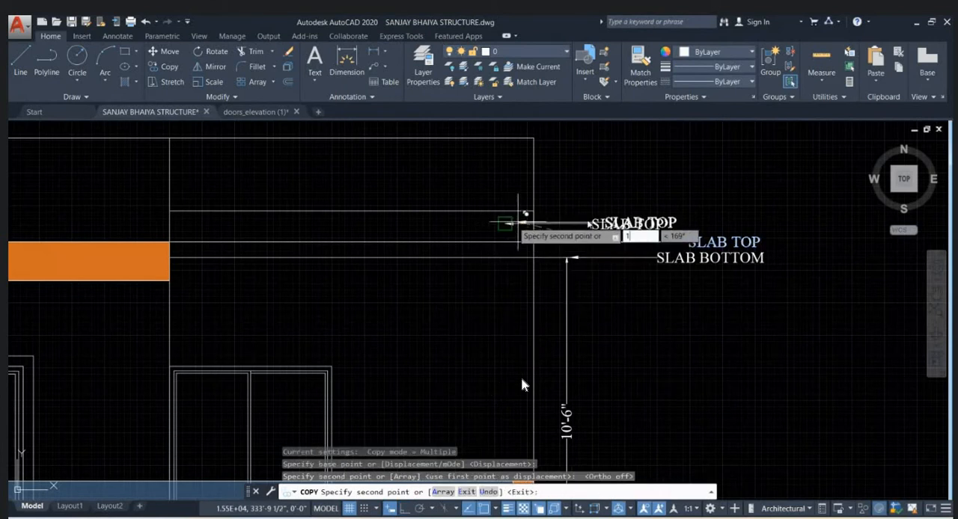
key("Escape")
- Change the copied label's text to PLANTER
double_click(597, 224)
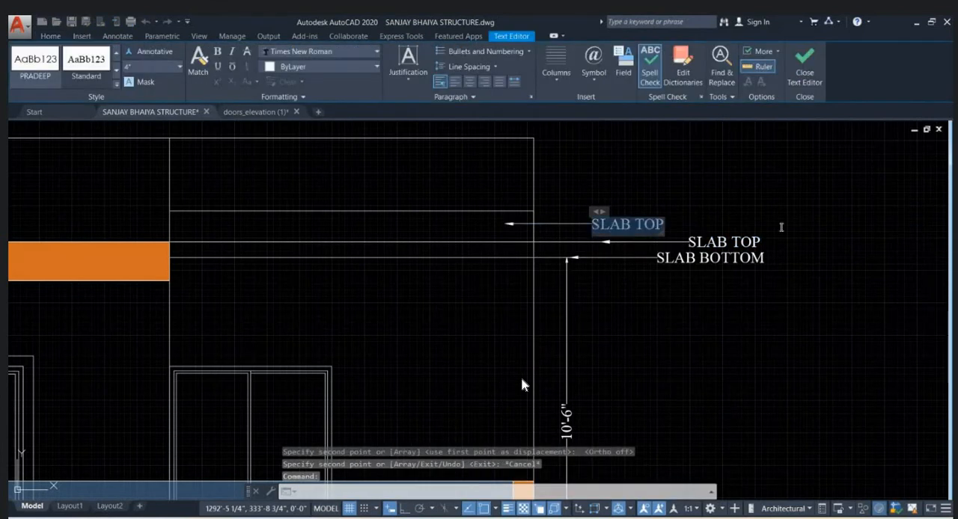
type("PLA")
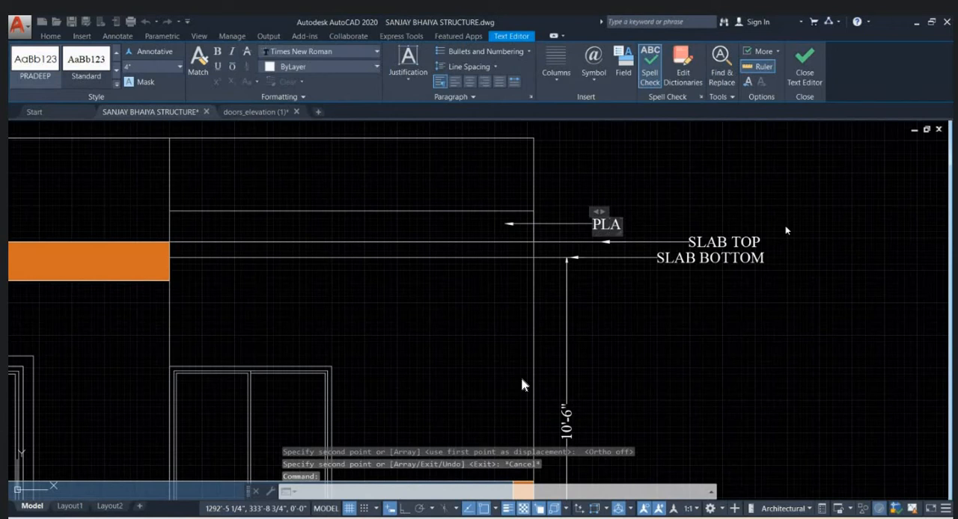
type("NTER")
left_click(782, 226)
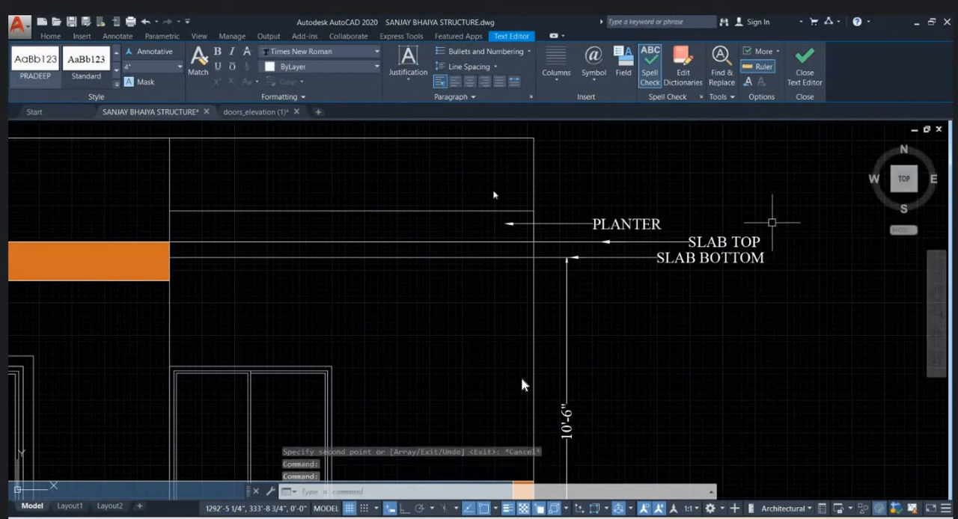
- Draw a wide rectangle straddling the parapet's top line above the orange band and bedroom window
scroll(512, 193, "down", 2)
middle_click_drag(512, 193, 521, 232)
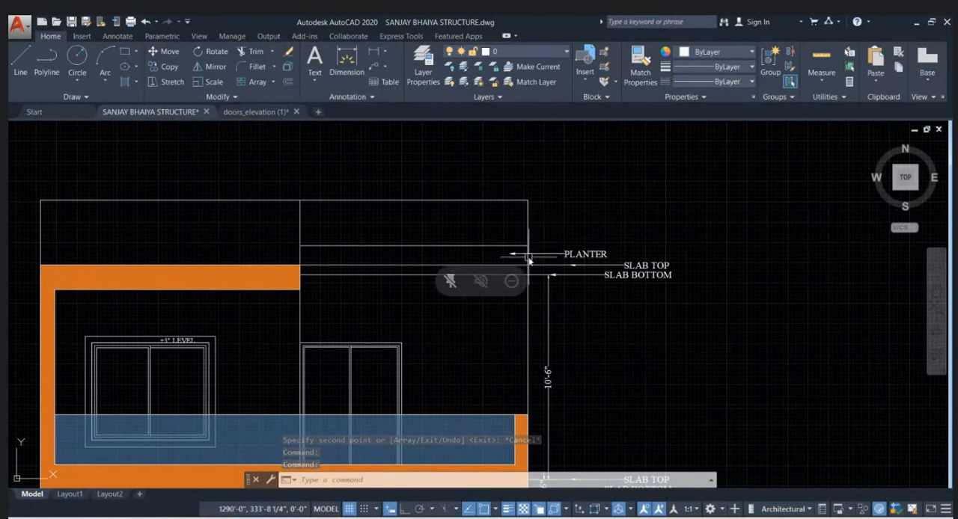
scroll(465, 243, "down", 4)
scroll(300, 254, "up", 2)
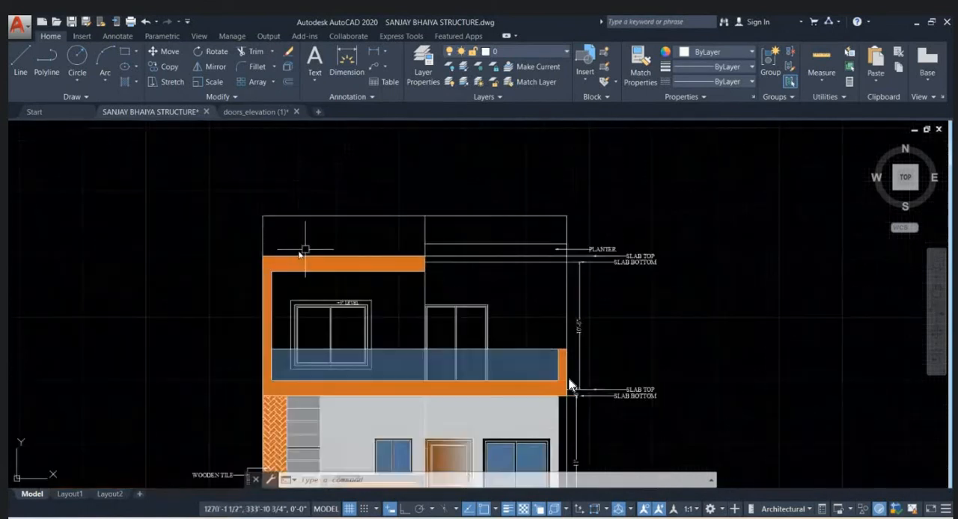
type("rec")
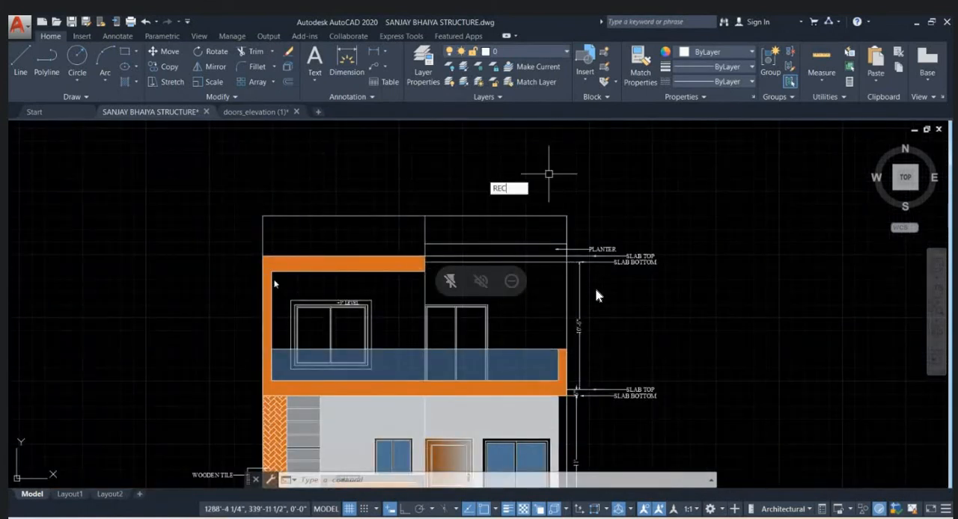
key("Return")
left_click(292, 237)
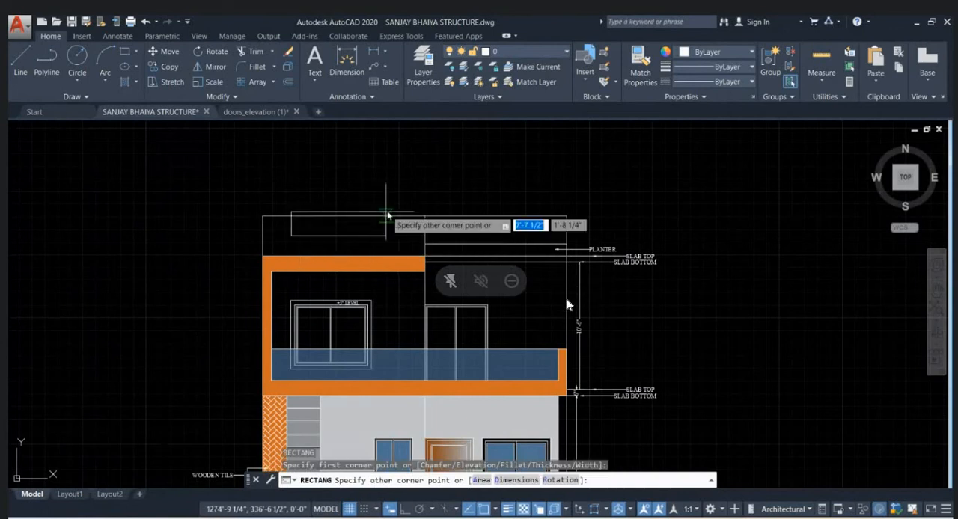
key("Escape")
key("Escape")
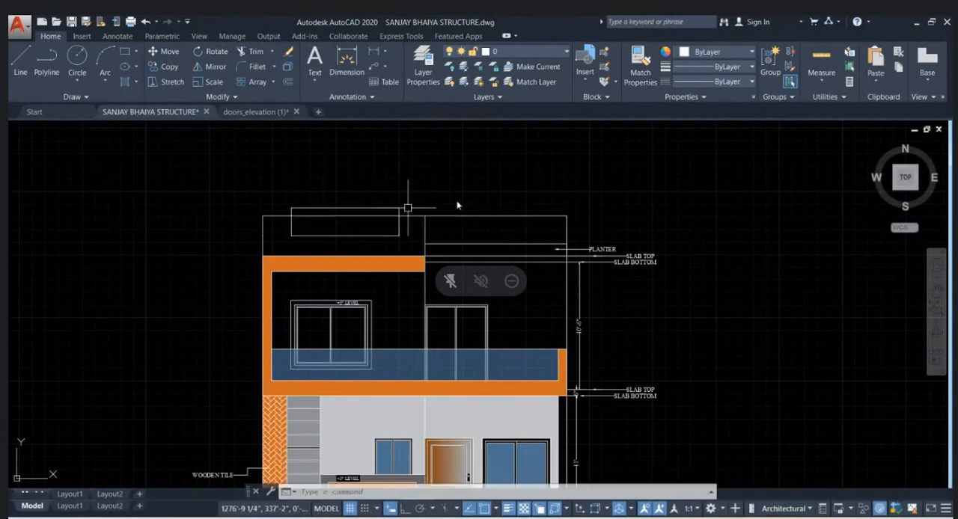
- Trim away the part of the parapet's top line that runs through the new rectangle
key("Return")
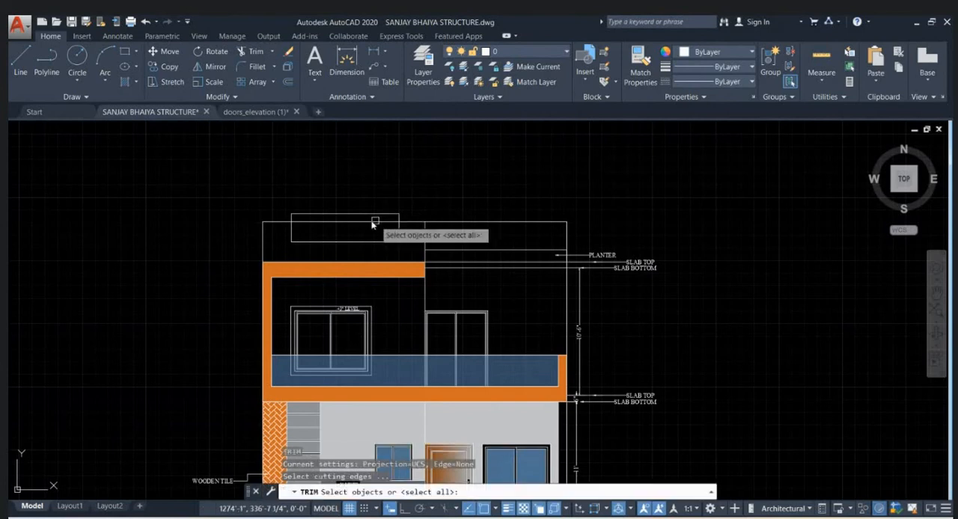
key("Escape")
scroll(457, 216, "down", 2)
scroll(494, 270, "up", 3)
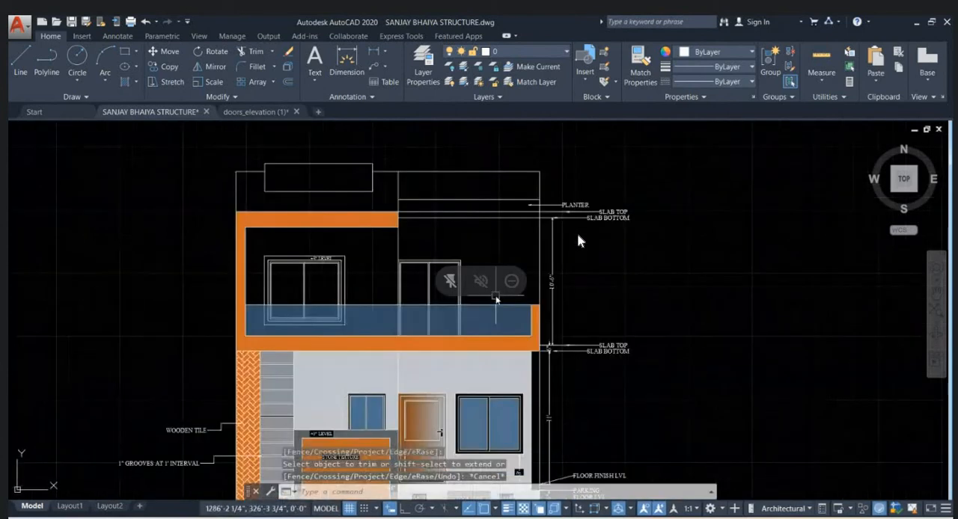
scroll(493, 211, "down", 5)
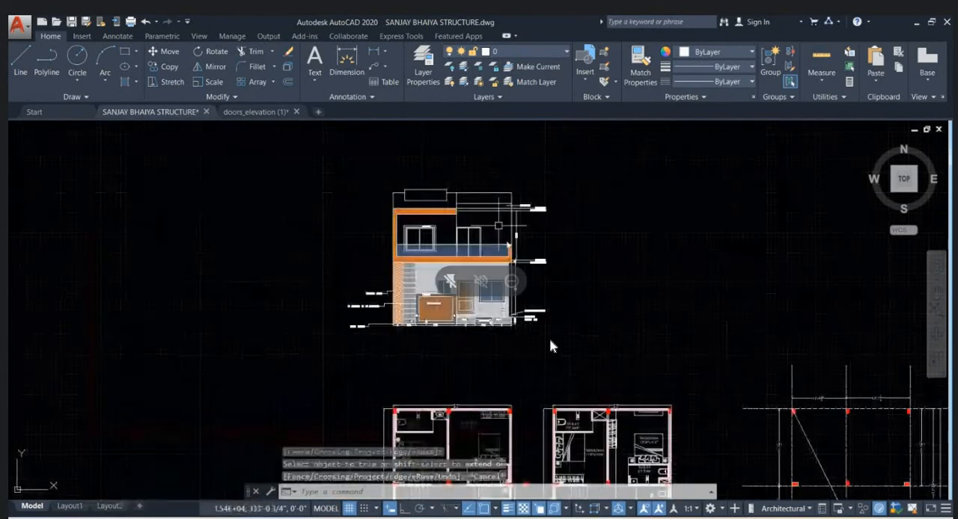
- Switch to the Chrome browser and search Google for SLAB PLANTER in a new tab
left_click(485, 461)
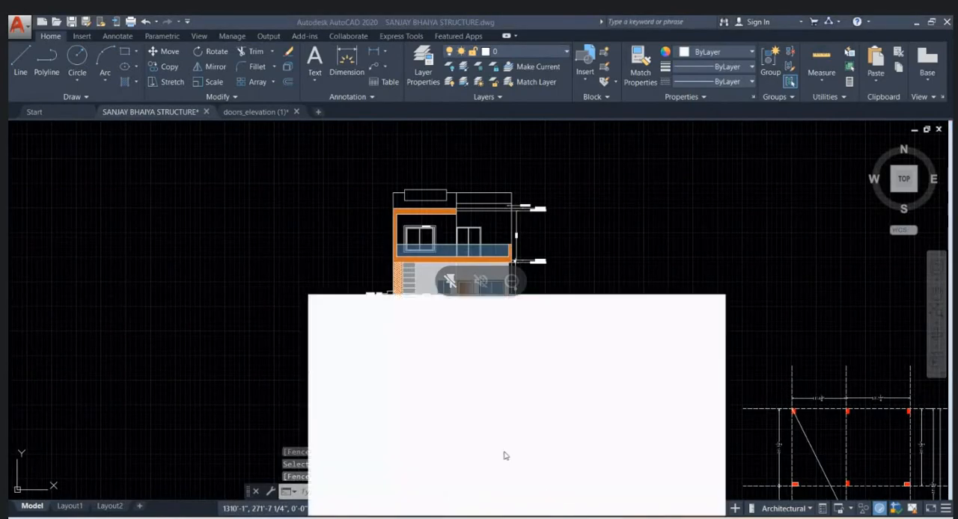
left_click(610, 25)
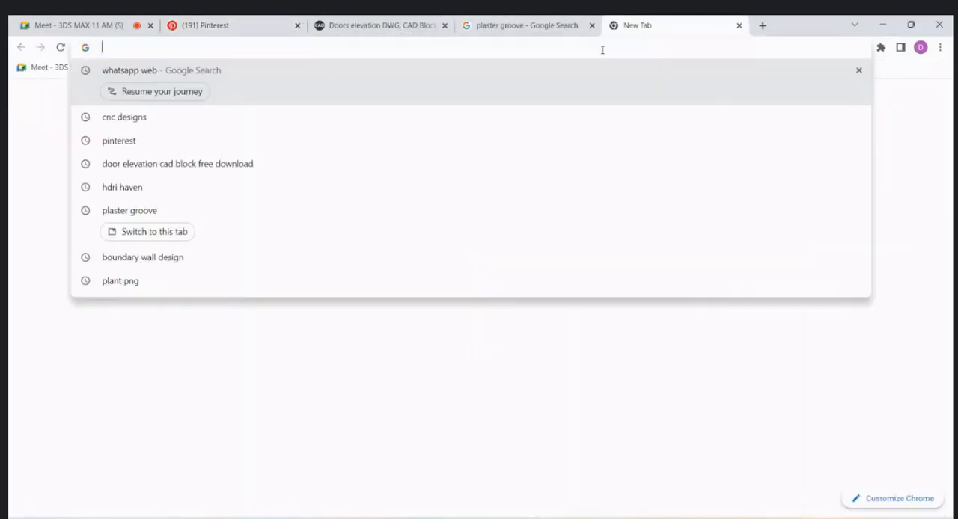
type("SLAB ")
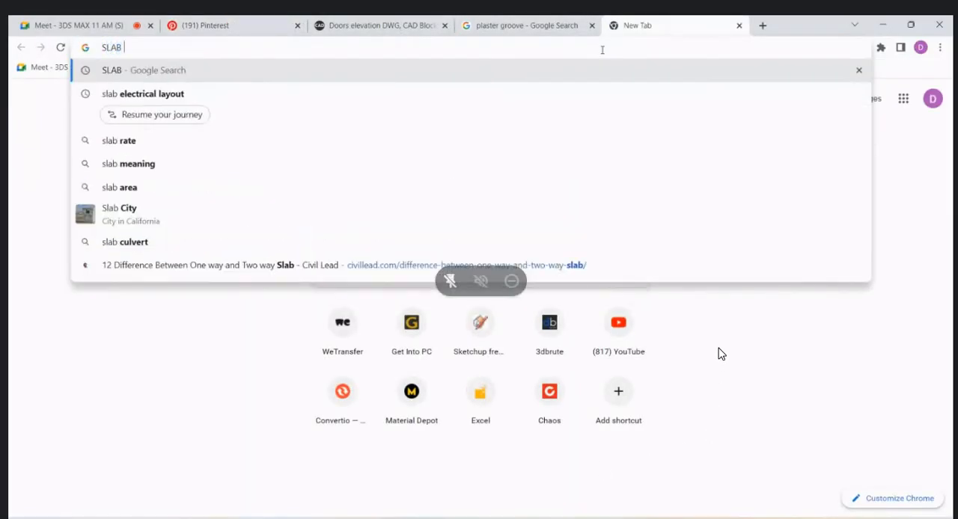
type("PLANTER")
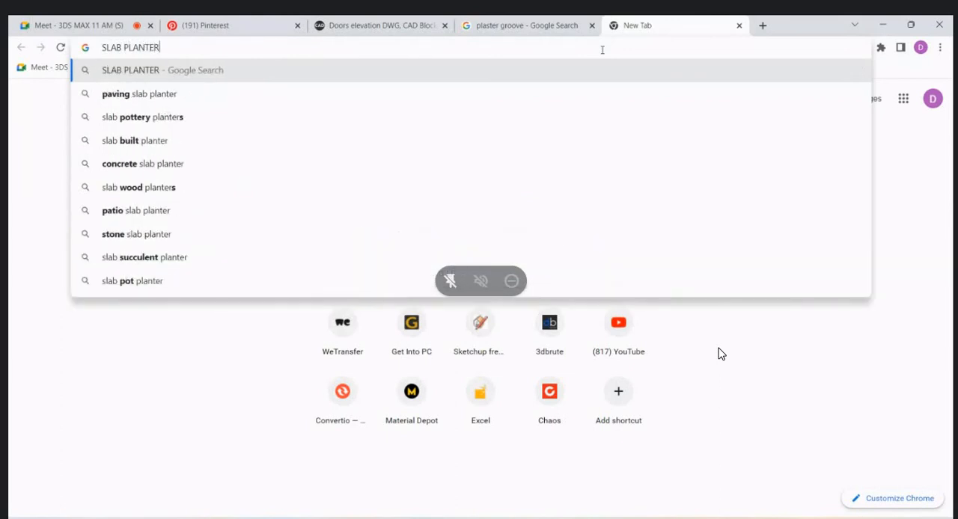
key("Return")
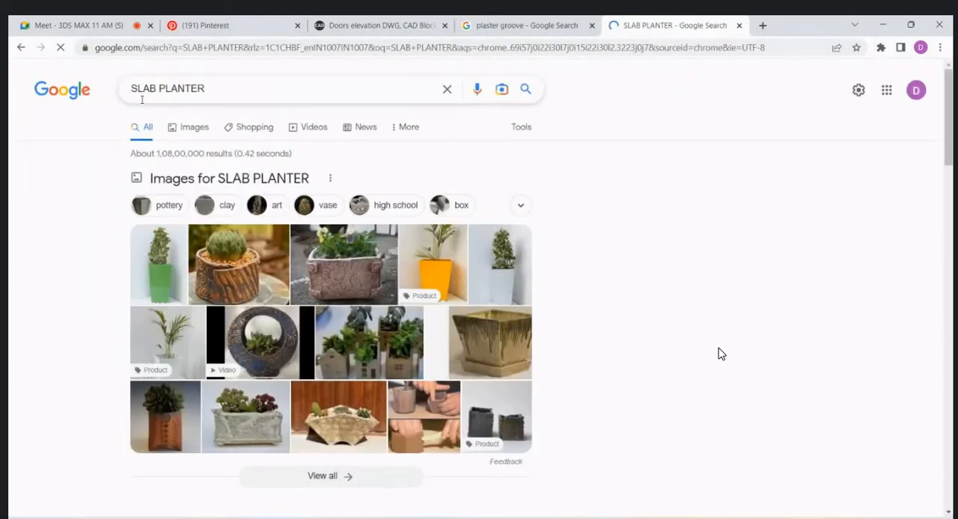
- Change the search to ROOF PLANTER and examine the wooden rooftop planter picture with its related images
double_click(150, 89)
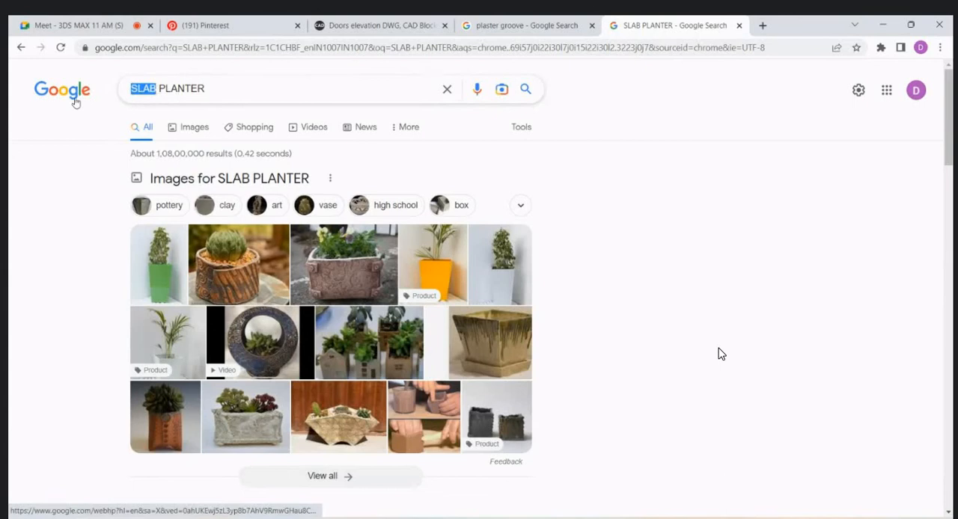
type("ROOF")
key("Return")
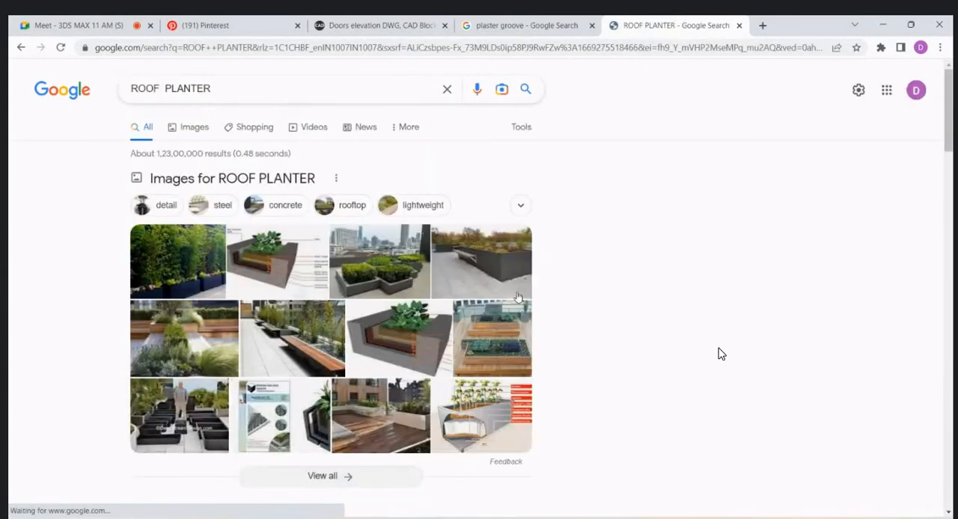
scroll(719, 354, "down", 1)
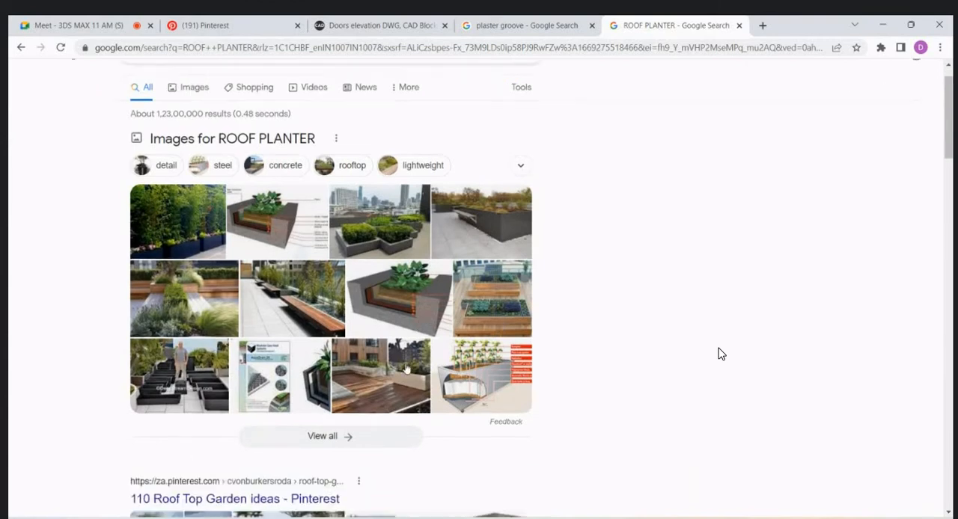
left_click(500, 292)
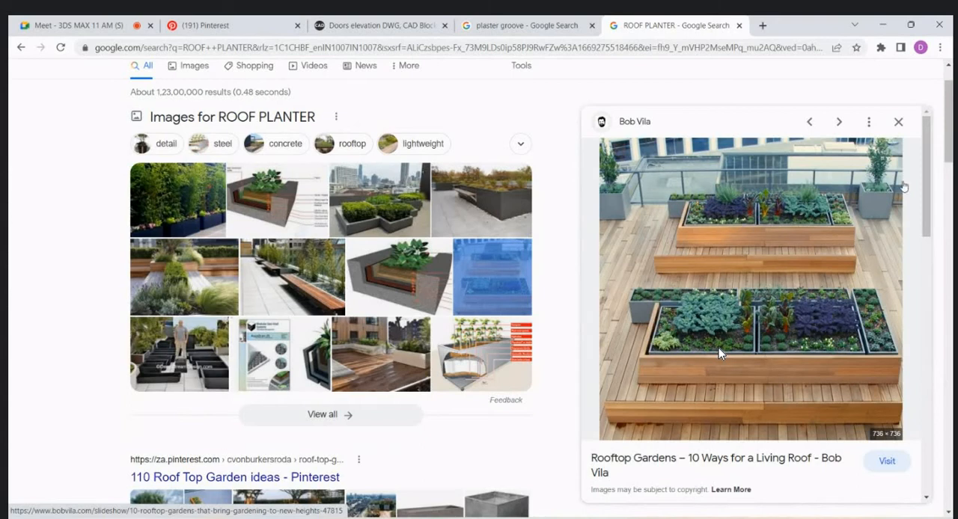
scroll(719, 353, "down", 10)
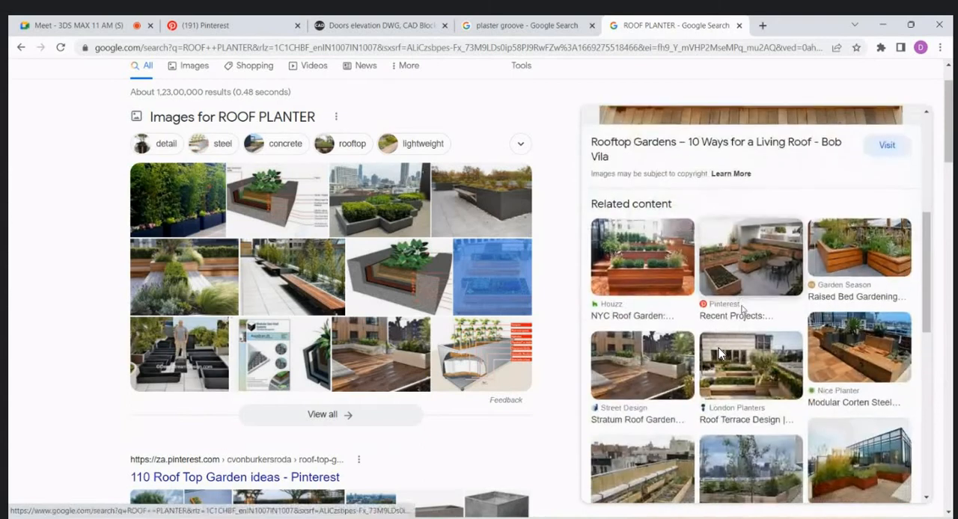
scroll(718, 350, "down", 5)
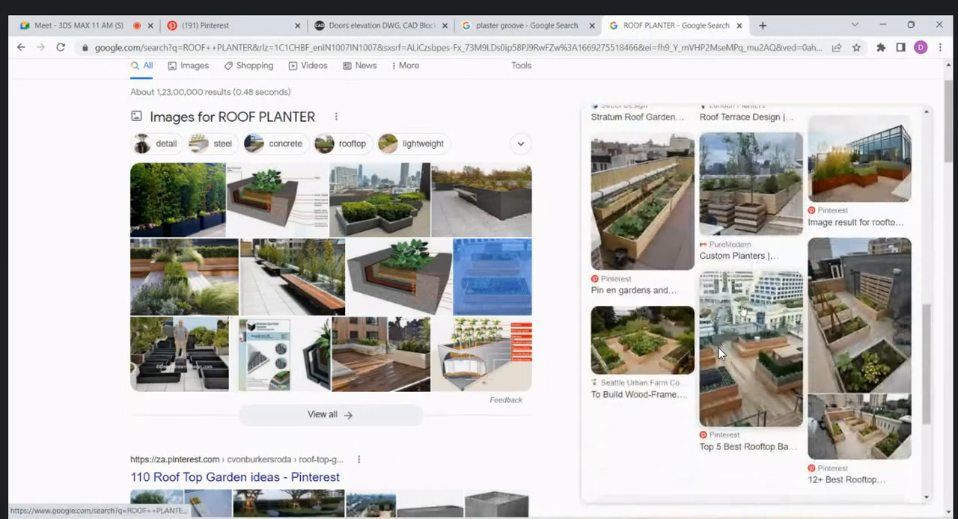
scroll(718, 353, "down", 4)
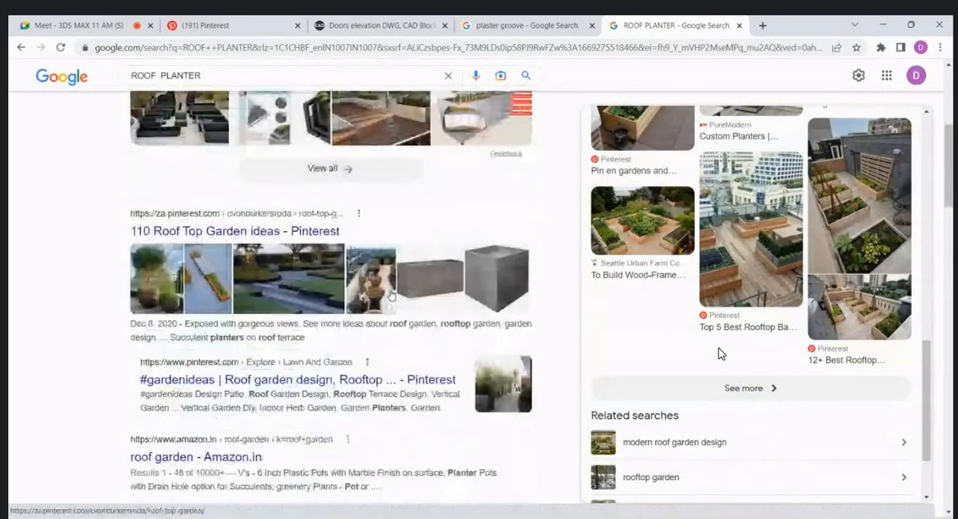
scroll(357, 288, "up", 4)
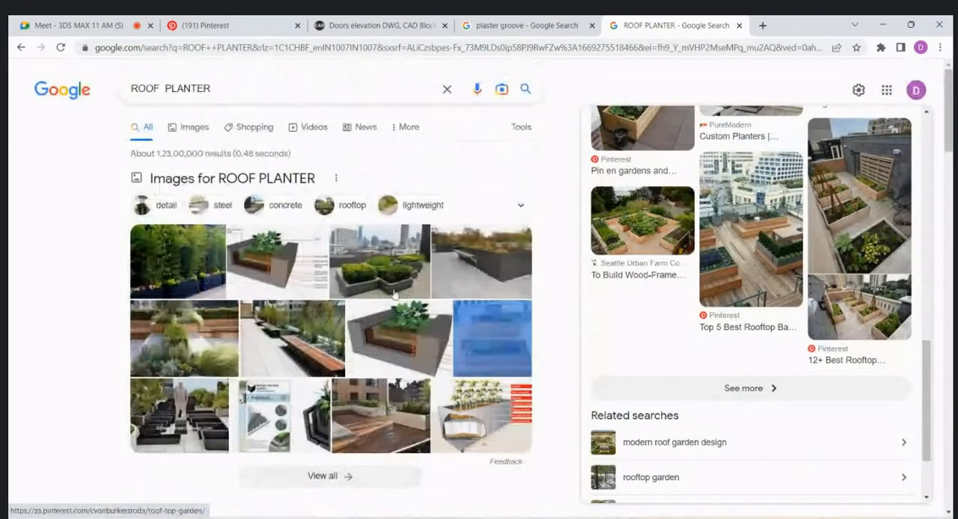
- Browse the image results for ROOF PLANTER and enlarge the picture of the grass-covered flat roof
left_click(193, 129)
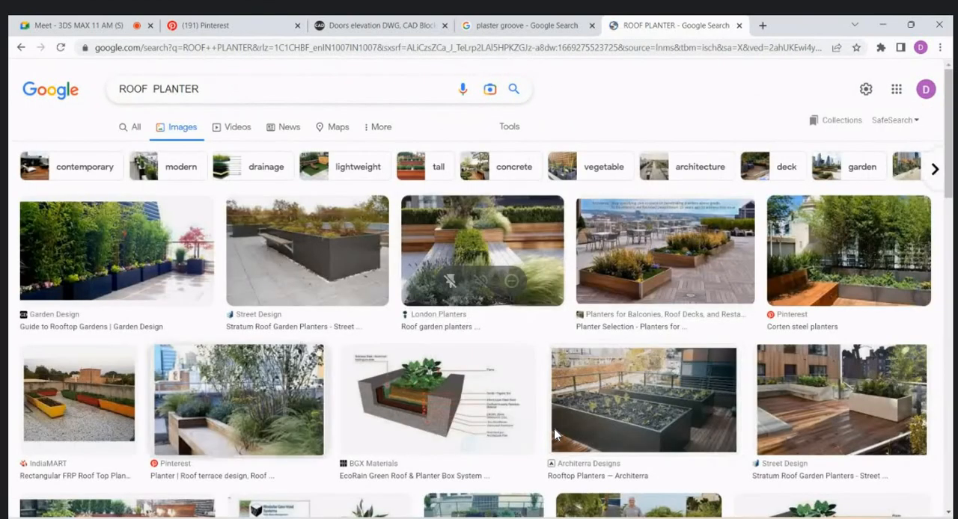
scroll(557, 435, "down", 3)
scroll(554, 434, "down", 3)
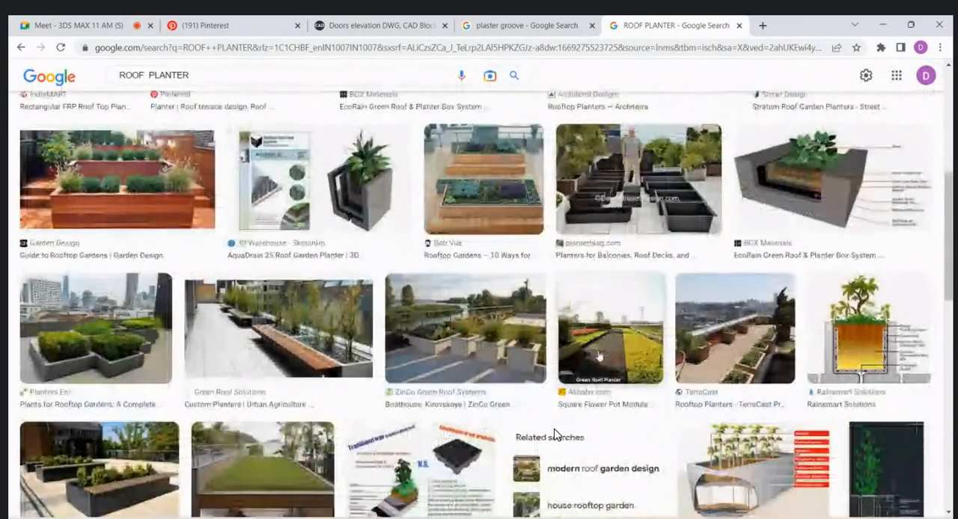
scroll(554, 435, "down", 4)
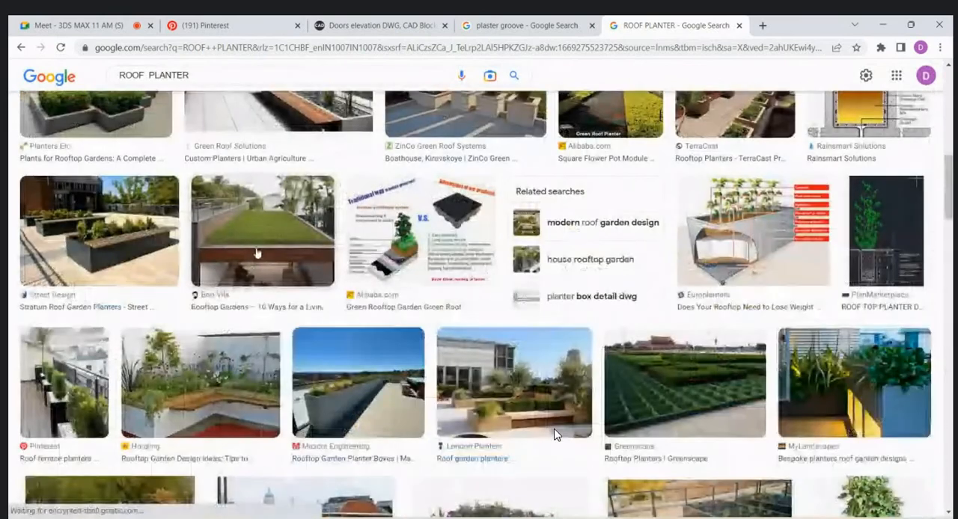
left_click(555, 434)
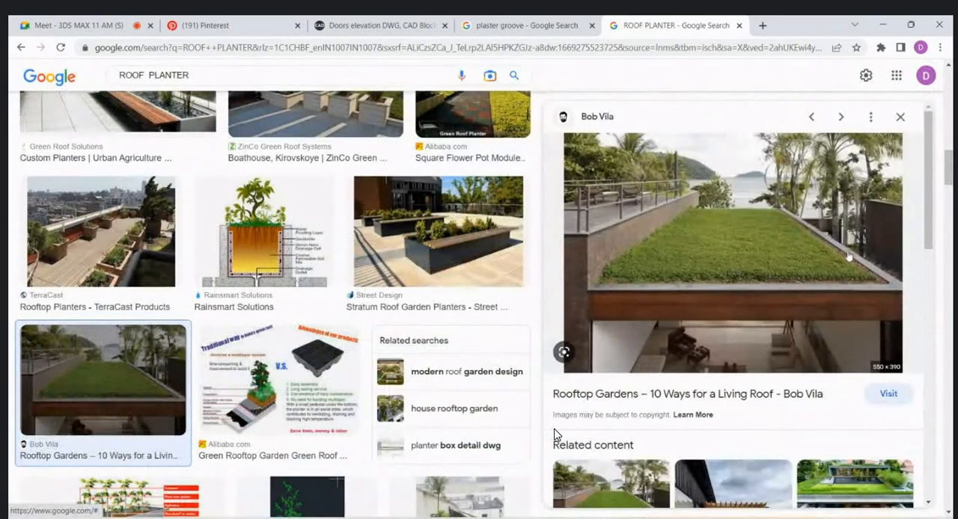
- Return to AutoCAD and insert the Trees - Imperial block from the tool palettes beside the house elevation
left_click(881, 29)
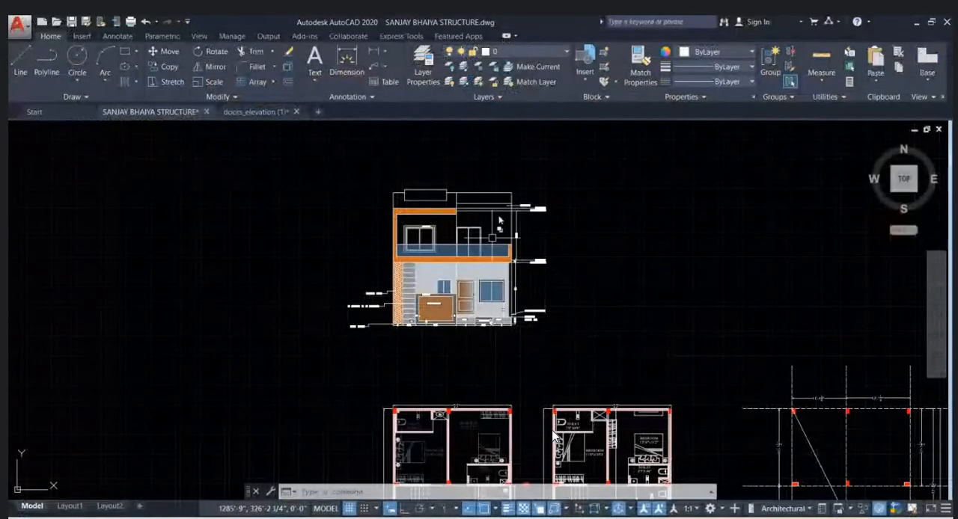
scroll(509, 221, "up", 5)
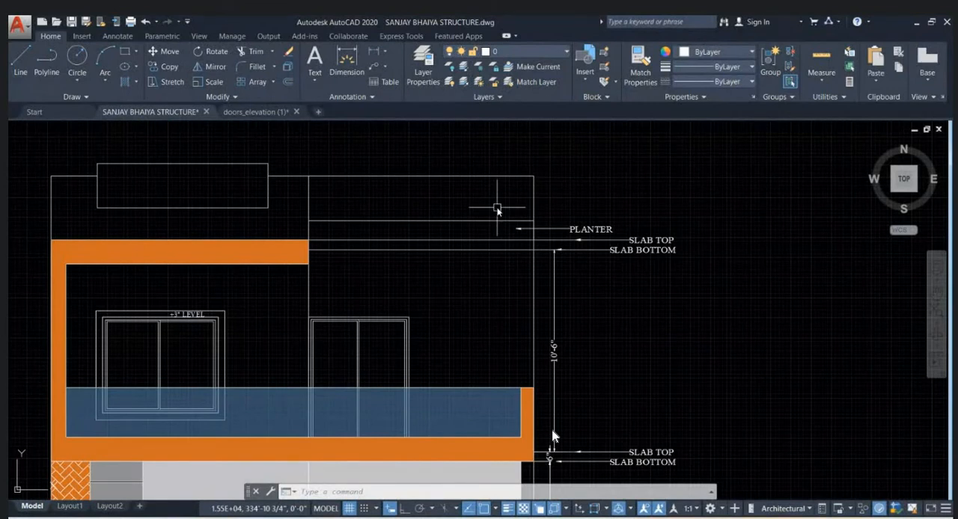
type("TP")
key("Return")
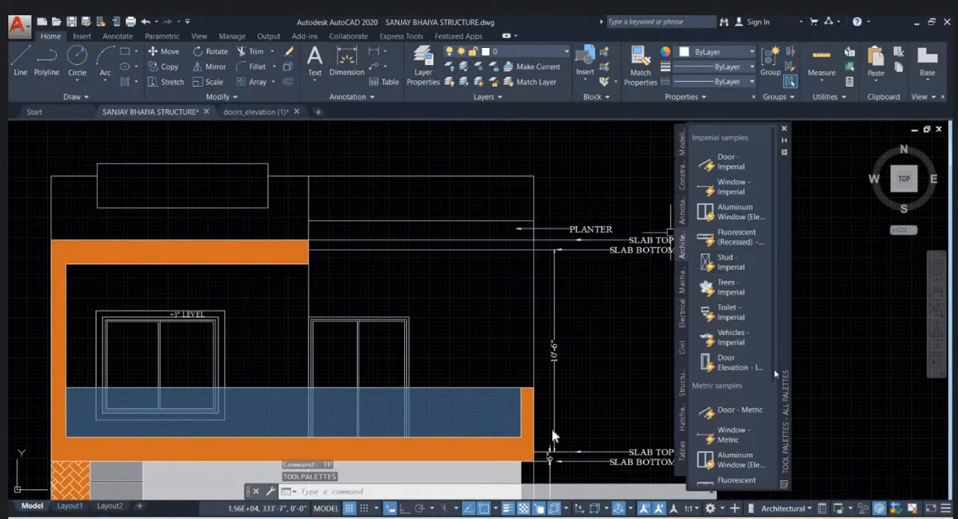
scroll(475, 249, "down", 4)
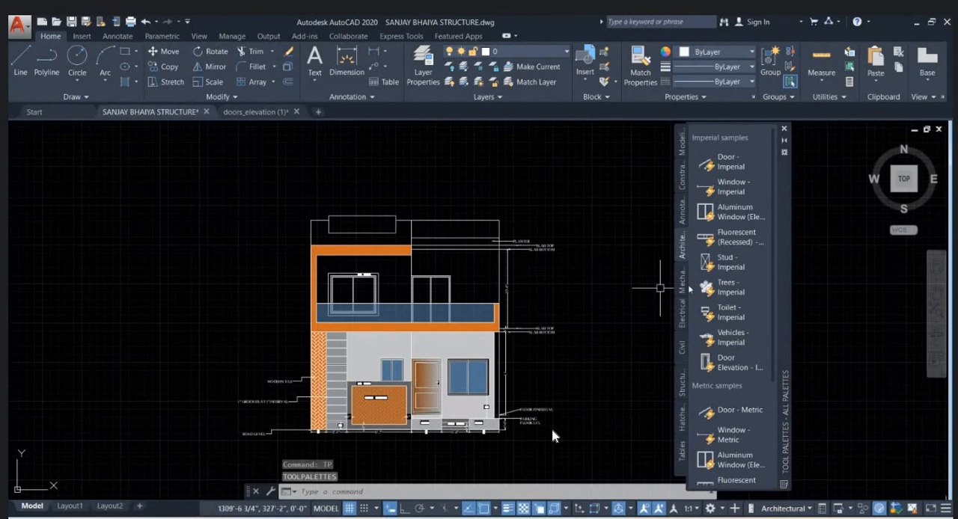
left_click_drag(730, 287, 584, 392)
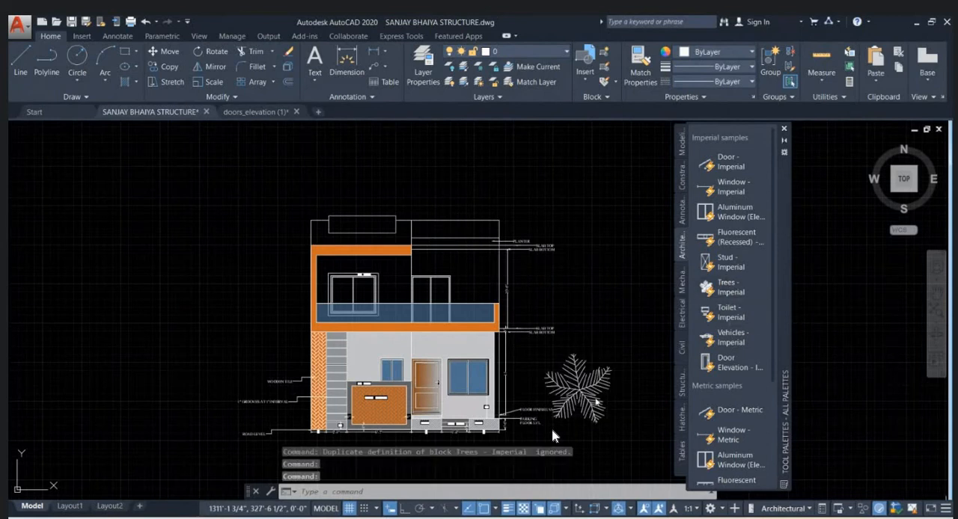
- Set the inserted tree block's type to Palm (Elevation)
middle_click_drag(595, 394, 486, 345)
left_click(487, 346)
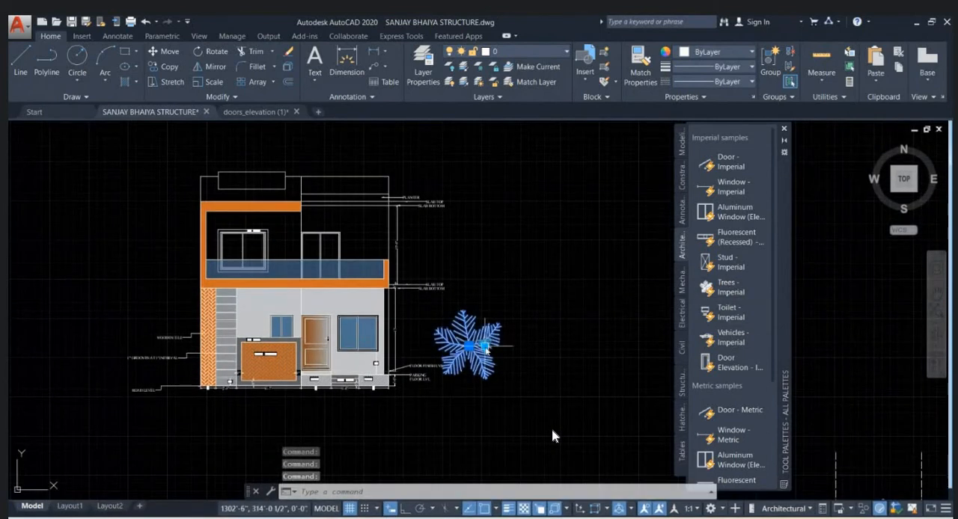
left_click(484, 346)
left_click(530, 369)
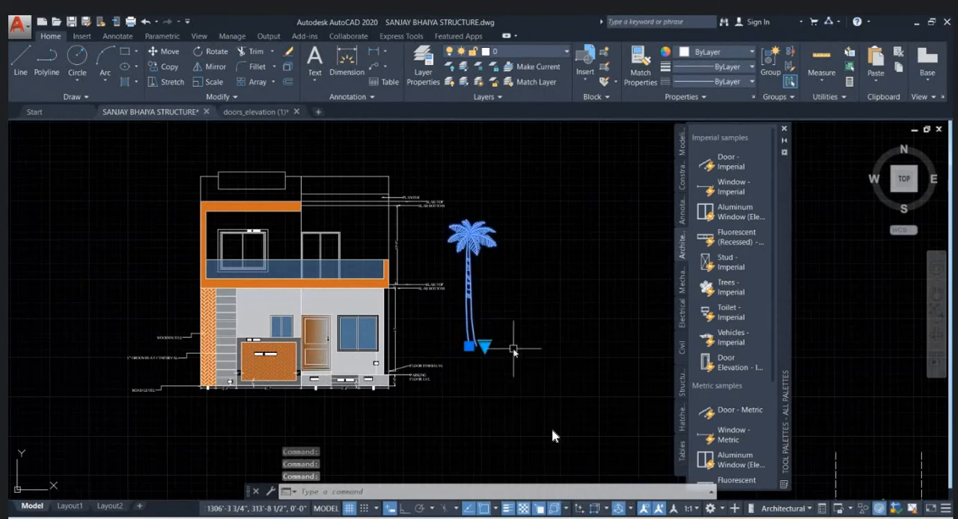
- Draw a horizontal ground line from the house's lower right corner outward past the palm tree, with Ortho on
type("l")
key("Return")
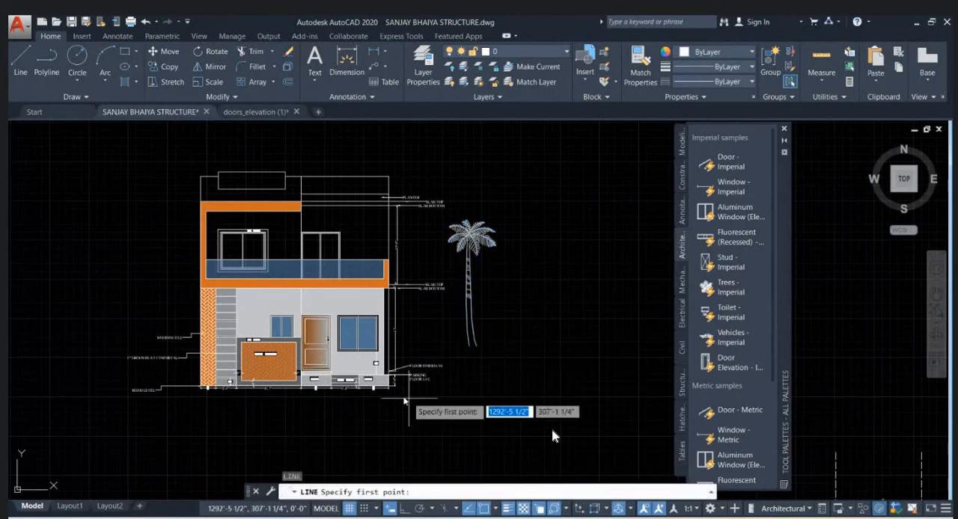
left_click(388, 390)
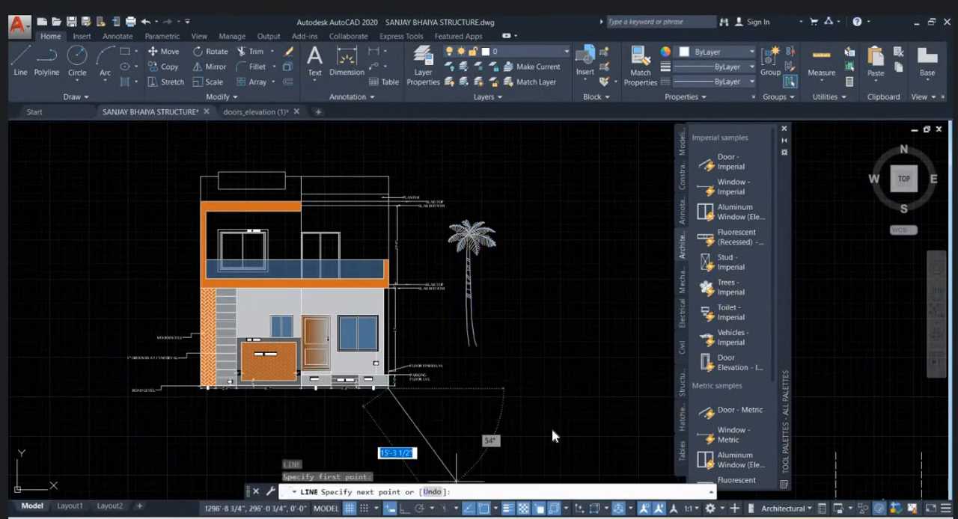
left_click(404, 509)
left_click(573, 388)
key("Escape")
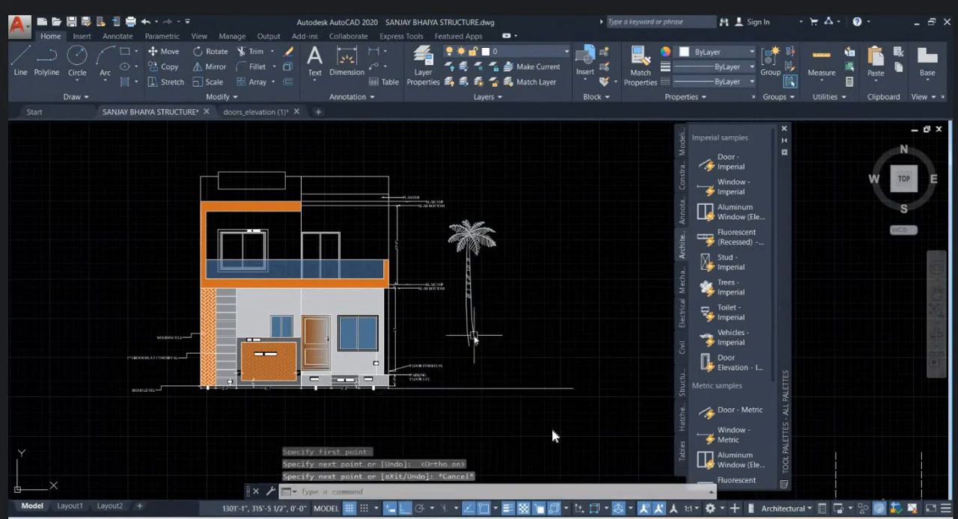
- Move the palm tree straight down so its trunk stands on the new ground line
left_click(471, 336)
scroll(473, 374, "up", 3)
type("m")
key("Return")
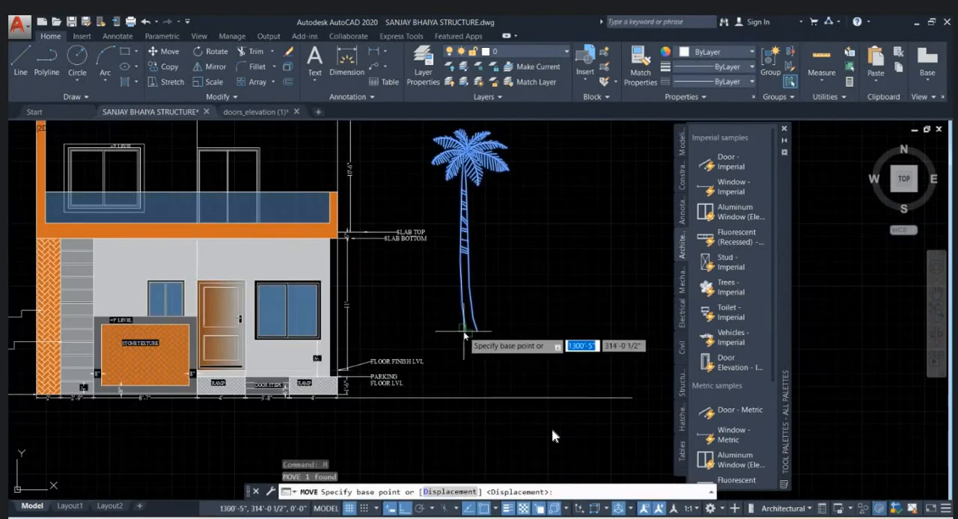
left_click(476, 352)
key("Escape")
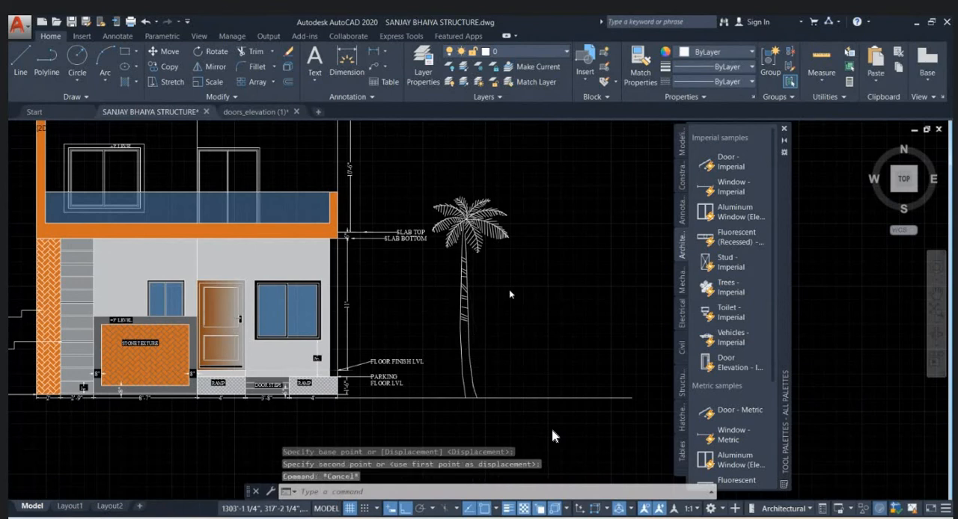
- Insert another Trees - Imperial block at the roof planter and set its type to Shrub (Elevation)
scroll(518, 306, "down", 4)
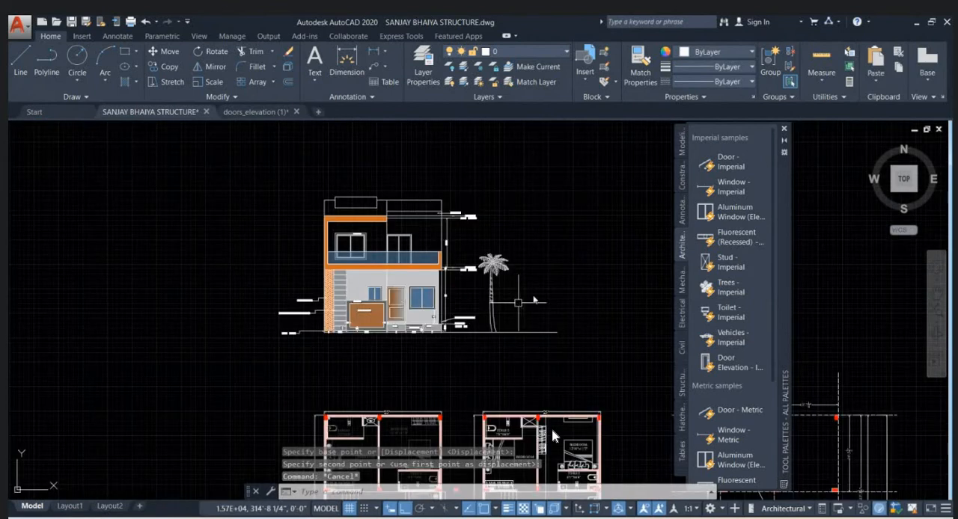
left_click(730, 288)
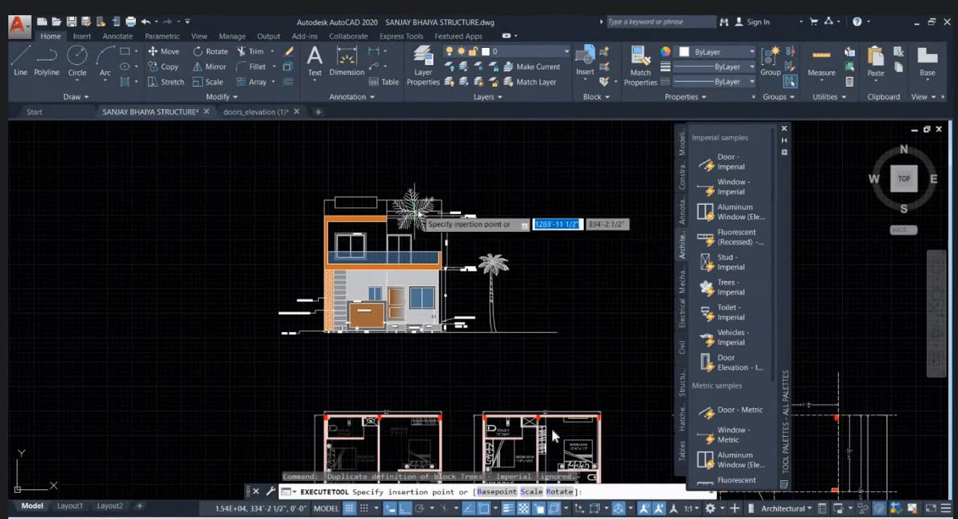
scroll(419, 211, "up", 2)
left_click(420, 212)
left_click(436, 205)
left_click(438, 214)
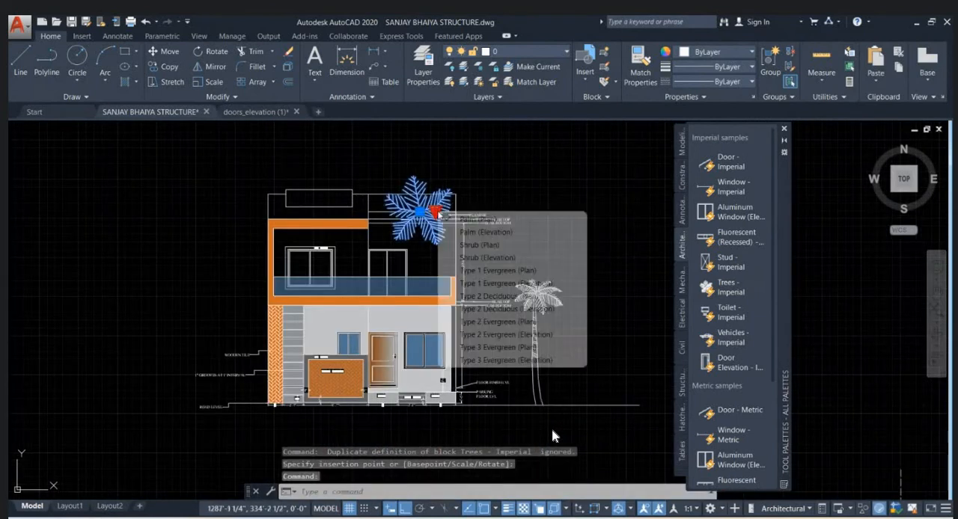
left_click(479, 258)
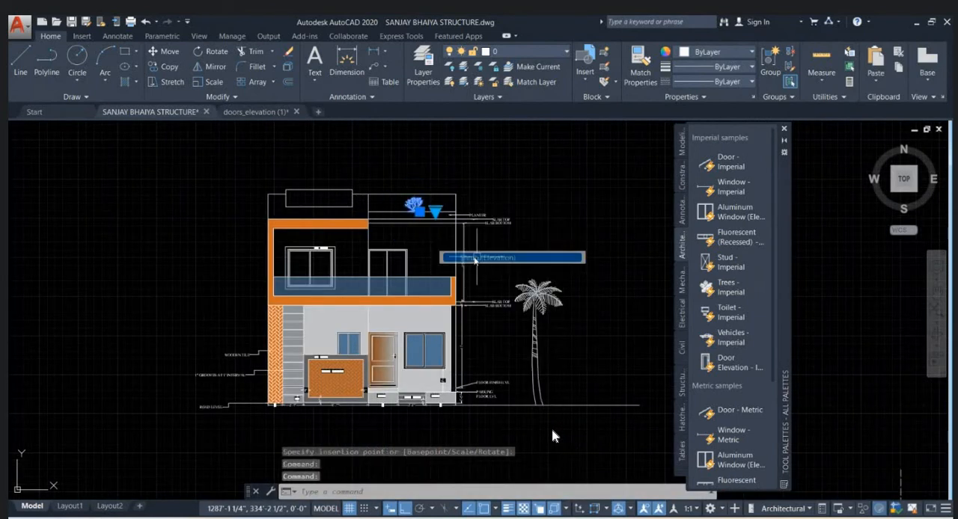
- Move the shrub straight down so its base sits inside the planter strip above the slab
scroll(487, 262, "up", 3)
type("m")
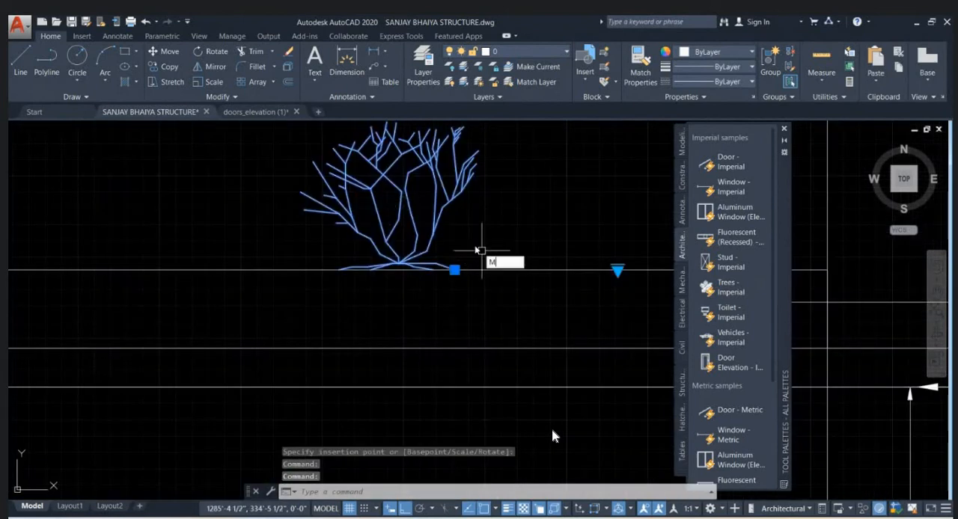
key("Return")
left_click(481, 253)
left_click(476, 293)
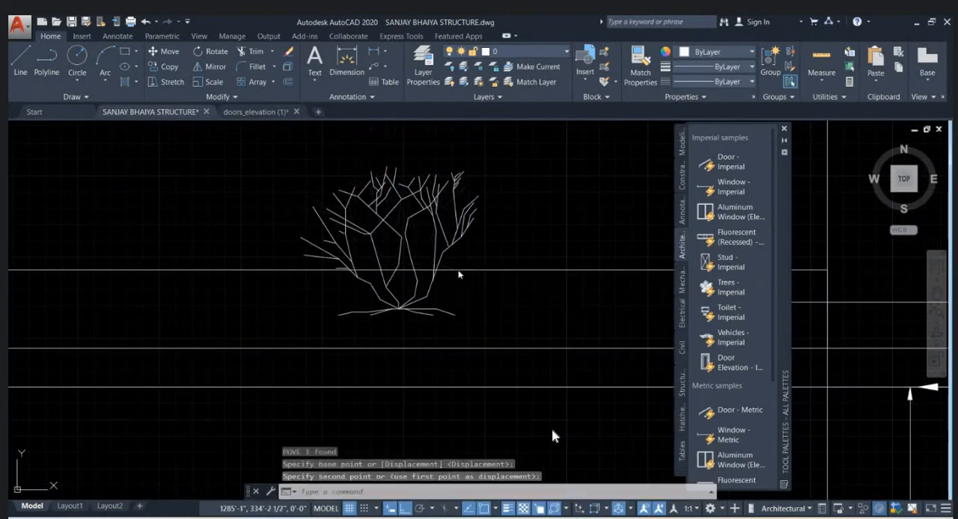
- Try to trim the shrub block where its lower branches pass below the planter's top line
type("tr")
key("Return")
key("Return")
left_click(502, 331)
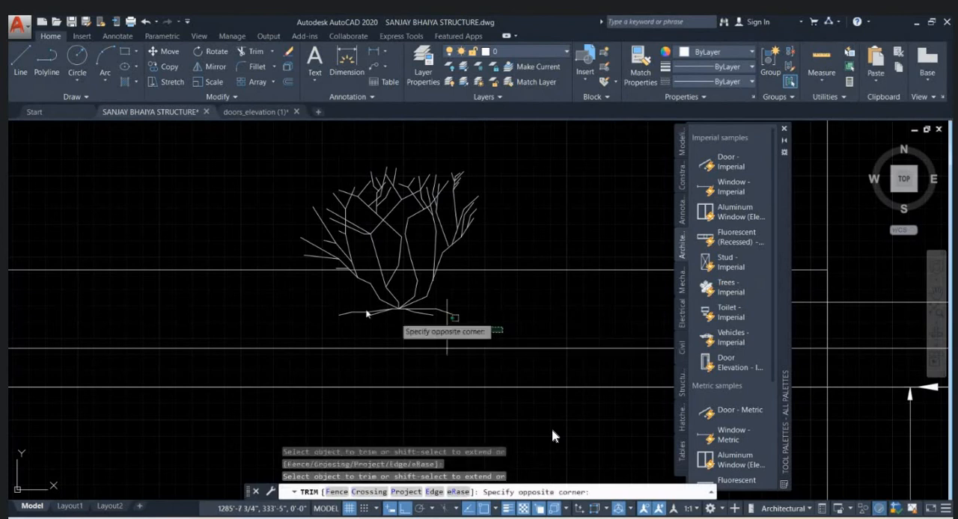
left_click(274, 295)
key("Escape")
key("Escape")
- Explode the shrub block and trim its branches at the planter's top line
left_click(411, 296)
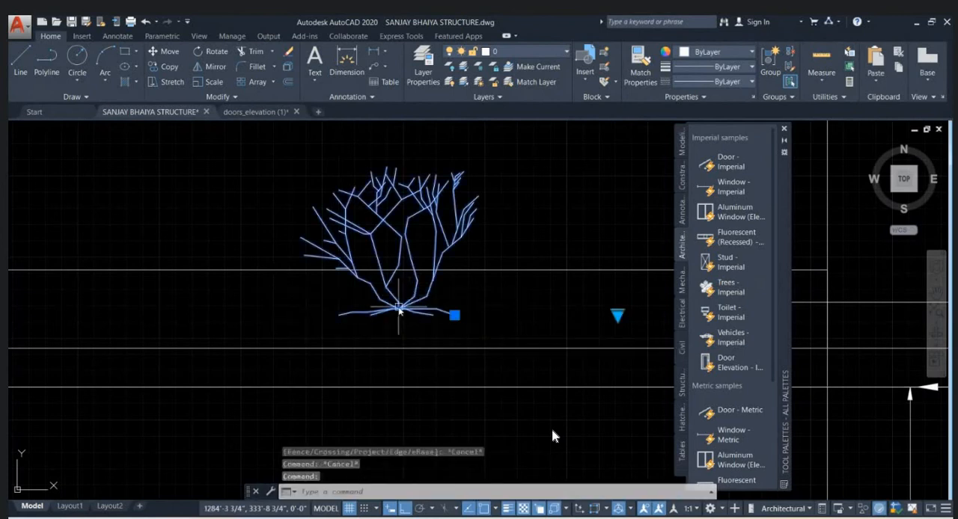
key("Escape")
type("tr")
key("Return")
key("Return")
left_click(500, 332)
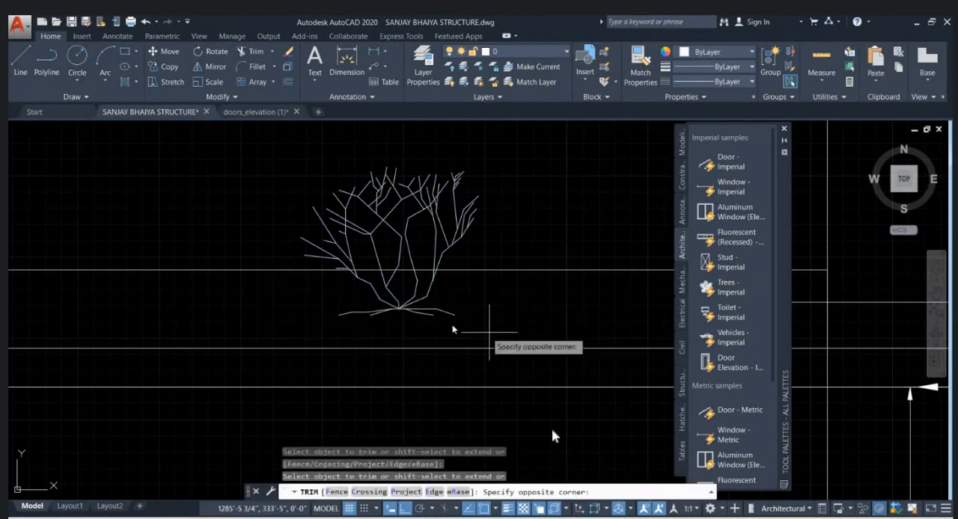
left_click(297, 277)
key("Escape")
- Erase the leftover branch pieces of the shrub below the planter's top line
left_click(528, 326)
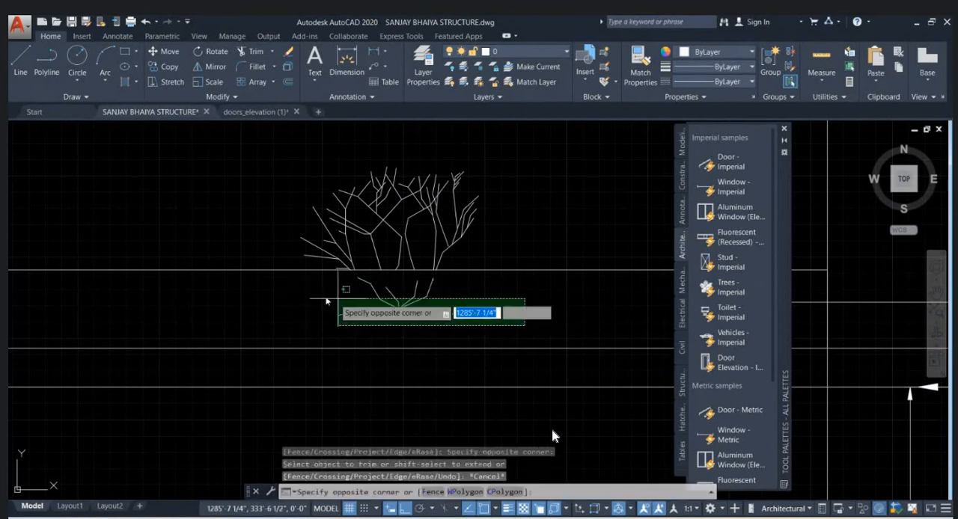
left_click(268, 274)
key("Delete")
- Select all of the trimmed shrub's lines above the planter and set their color to green 19,155,72
scroll(313, 271, "down", 4)
scroll(430, 237, "down", 4)
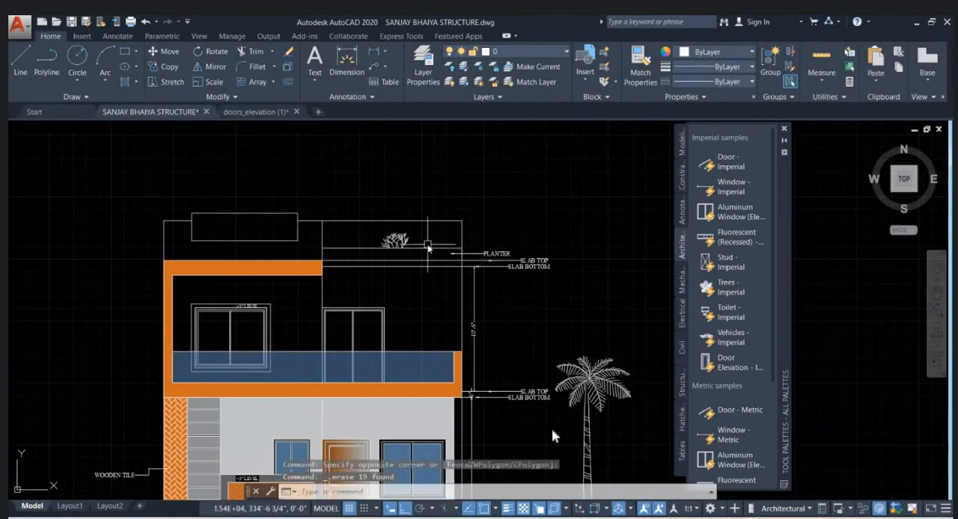
scroll(428, 246, "up", 2)
left_click(347, 223)
left_click(421, 263)
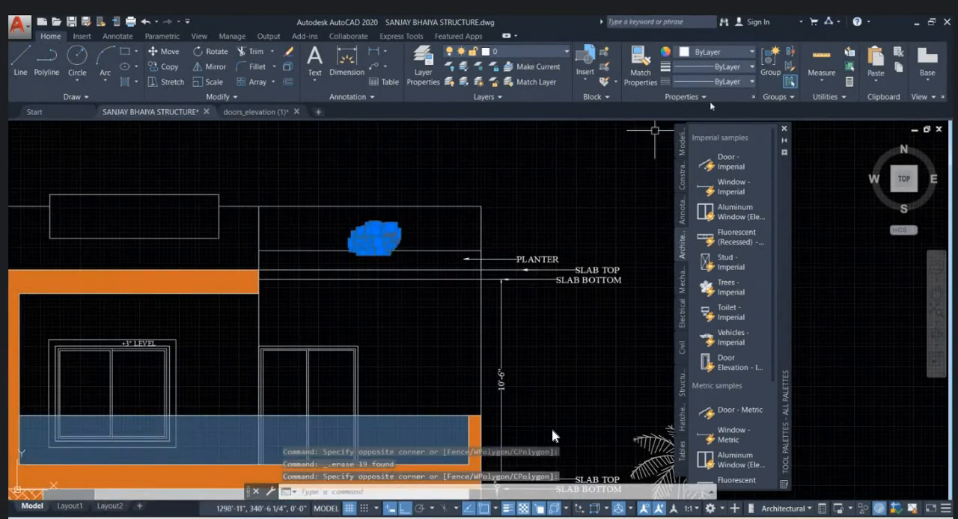
left_click(728, 55)
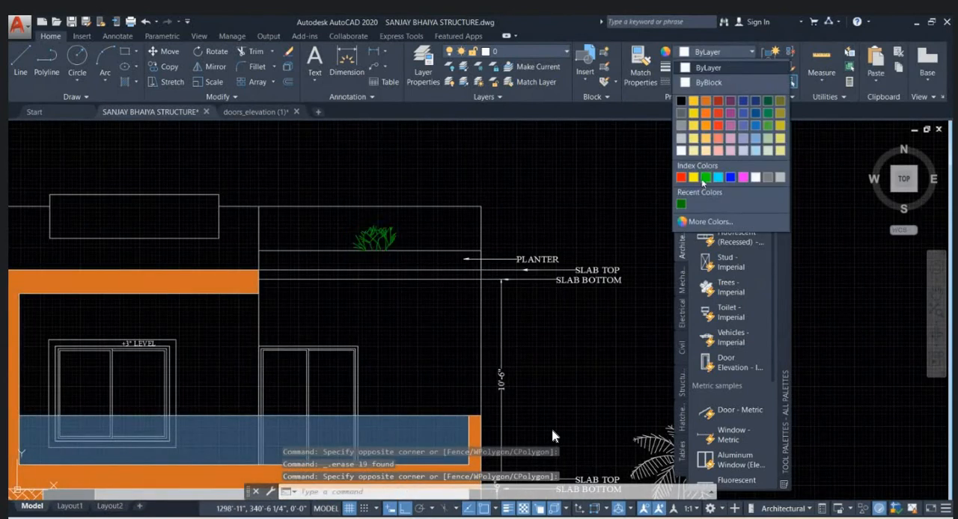
left_click(770, 114)
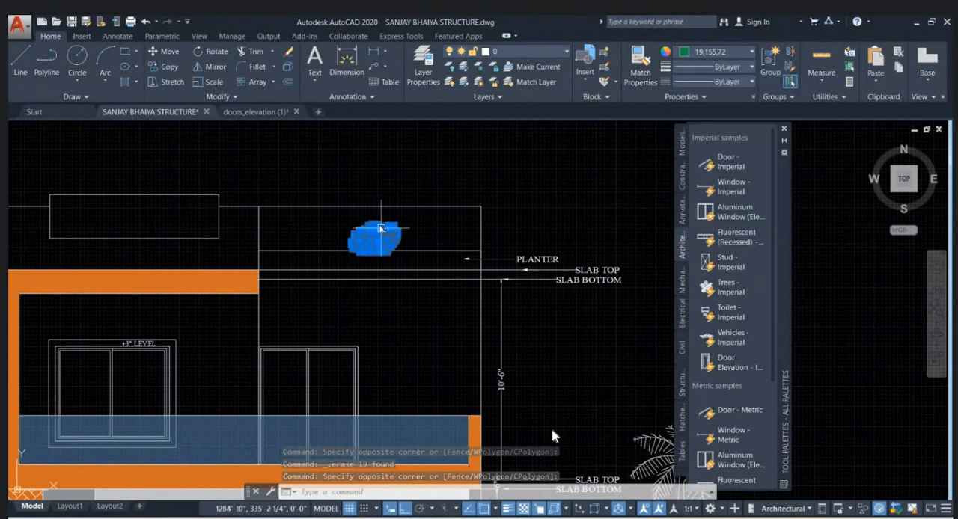
- Copy the green shrub three times horizontally along the planter, once to its right and twice to its left
type("co")
key("Return")
scroll(385, 261, "up", 2)
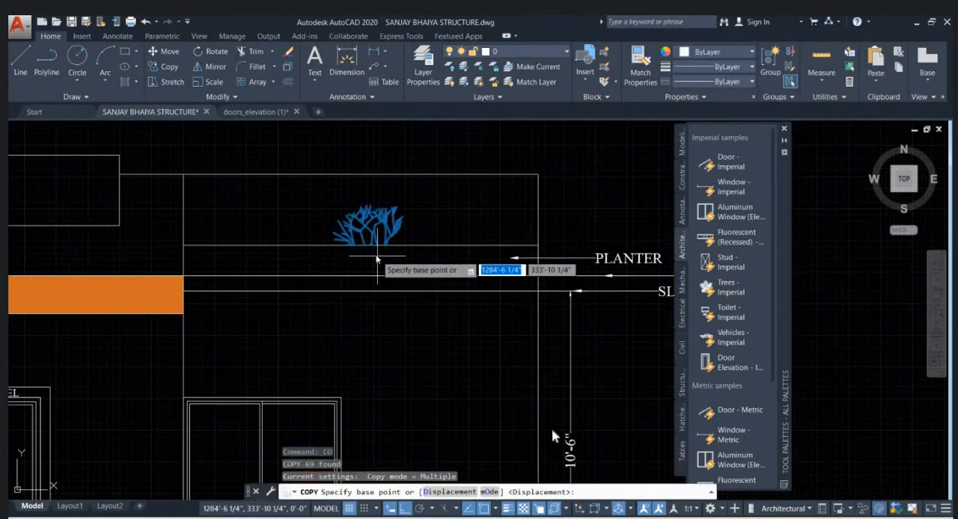
left_click(376, 255)
left_click(440, 256)
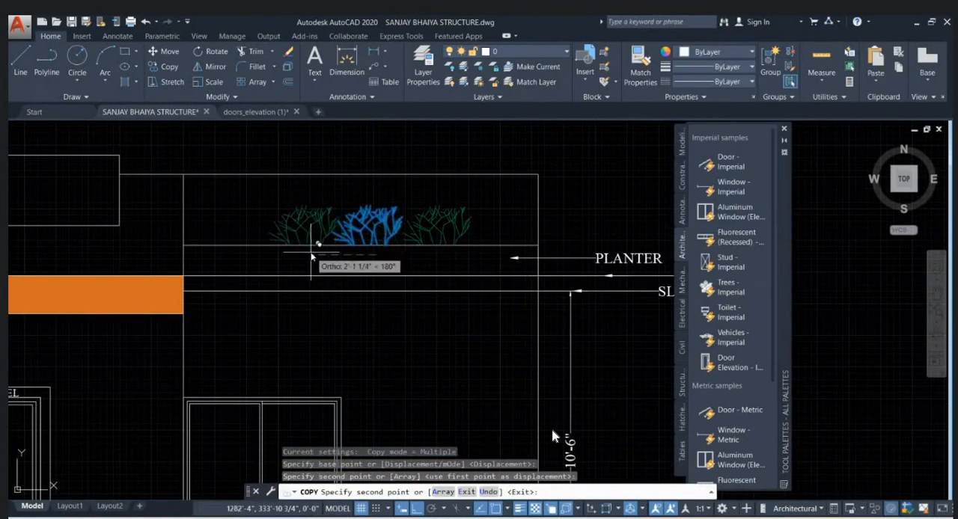
key("Escape")
key("Escape")
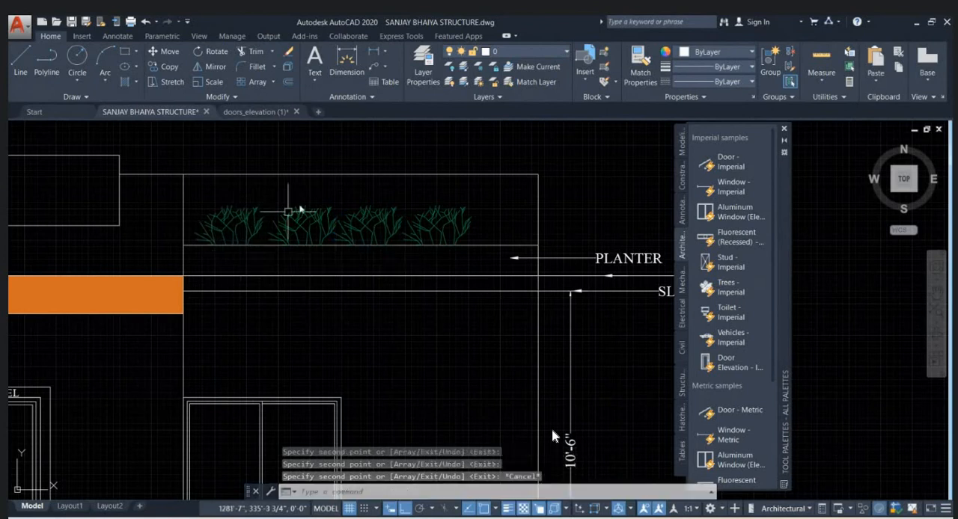
- Insert a Vehicles - Imperial block as a car on the ground line, right of the palm tree
scroll(433, 245, "down", 5)
scroll(433, 246, "down", 1)
scroll(405, 244, "up", 3)
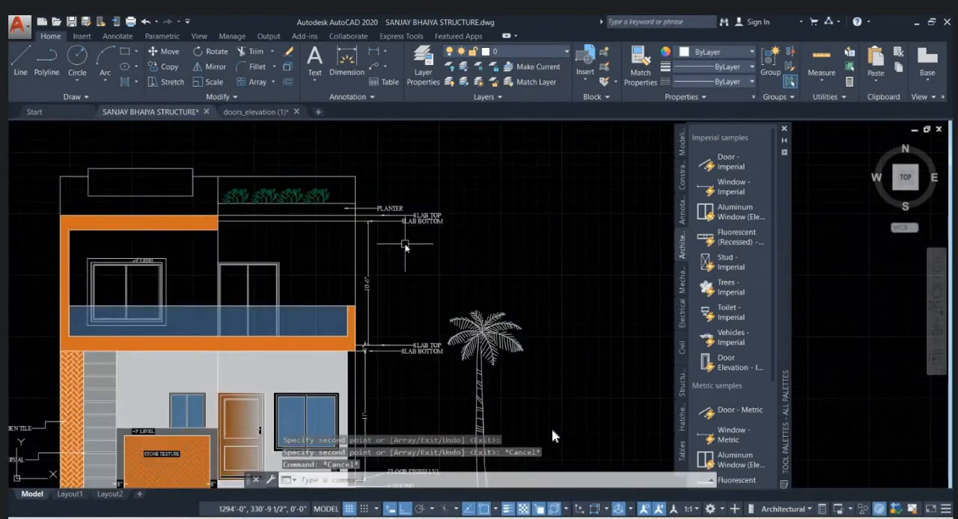
scroll(405, 244, "down", 3)
scroll(414, 270, "up", 2)
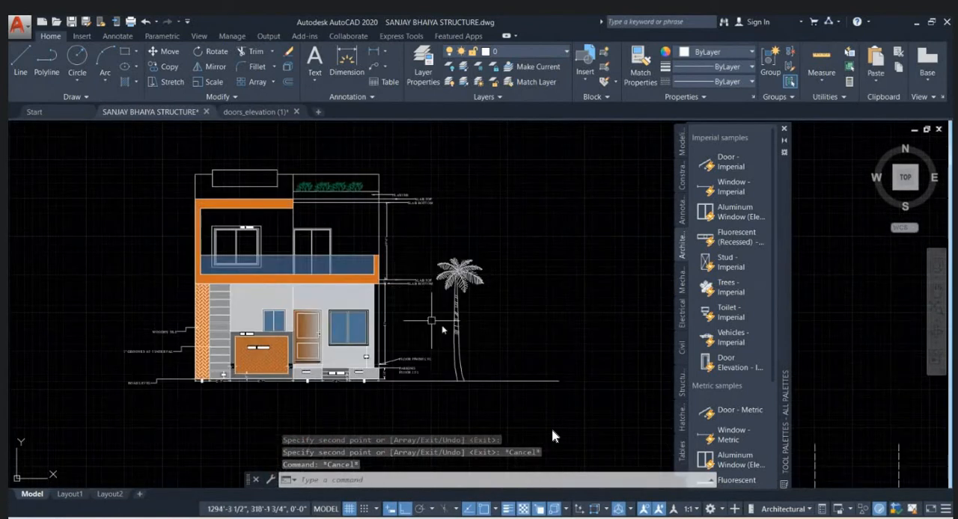
scroll(419, 290, "down", 2)
left_click_drag(737, 346, 424, 314)
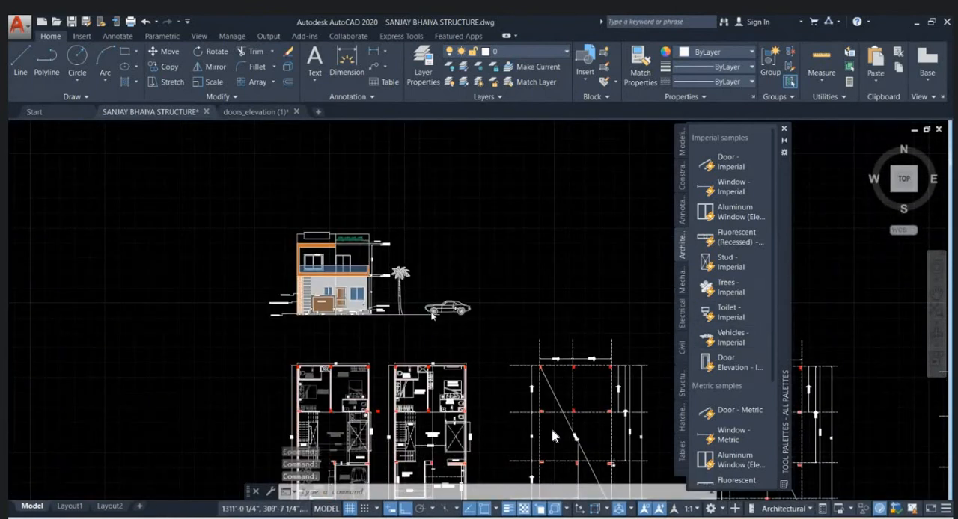
- Move the car horizontally about 7' toward the palm tree along the ground line
scroll(438, 313, "up", 6)
left_click(533, 307)
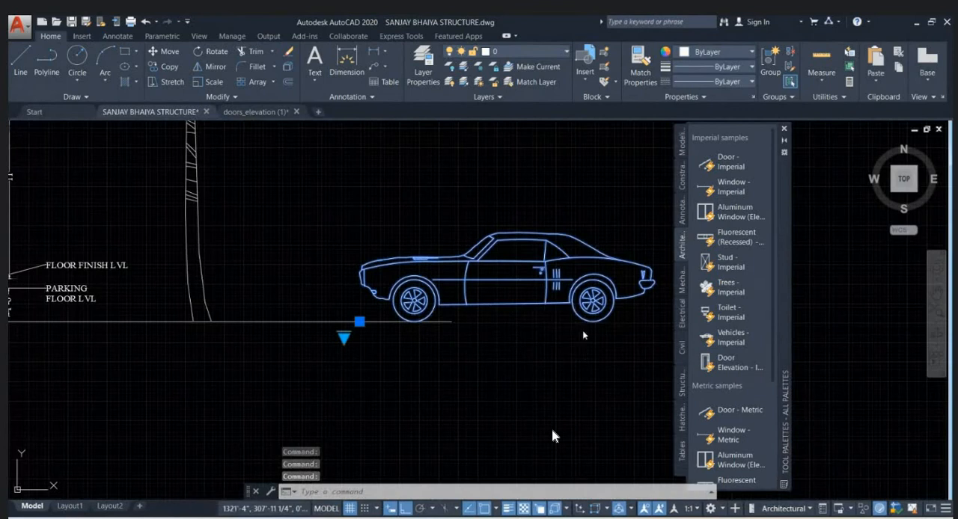
type("m")
key("Return")
left_click(580, 330)
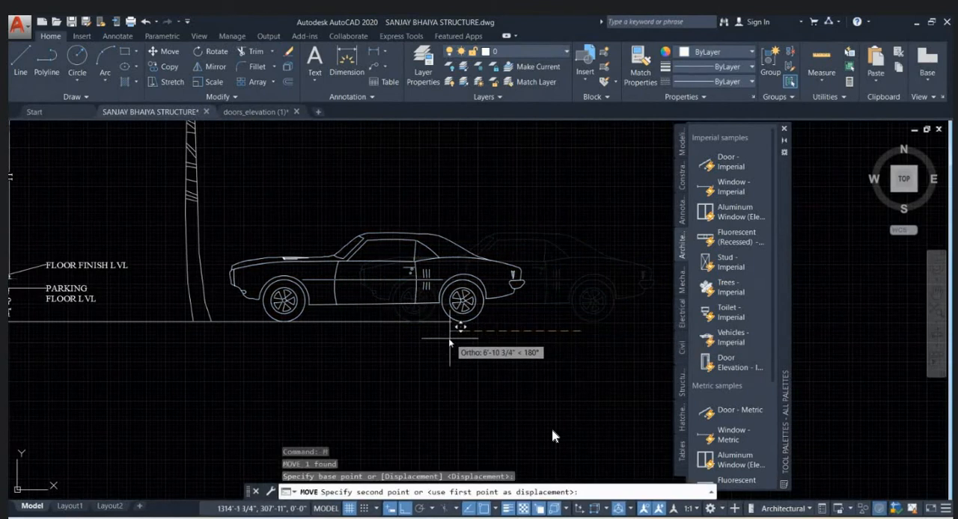
left_click(445, 338)
- Examine the whole elevation with palm tree and car, and the ground floor's door, windows, ramps and steps
scroll(445, 338, "down", 5)
left_click(209, 318)
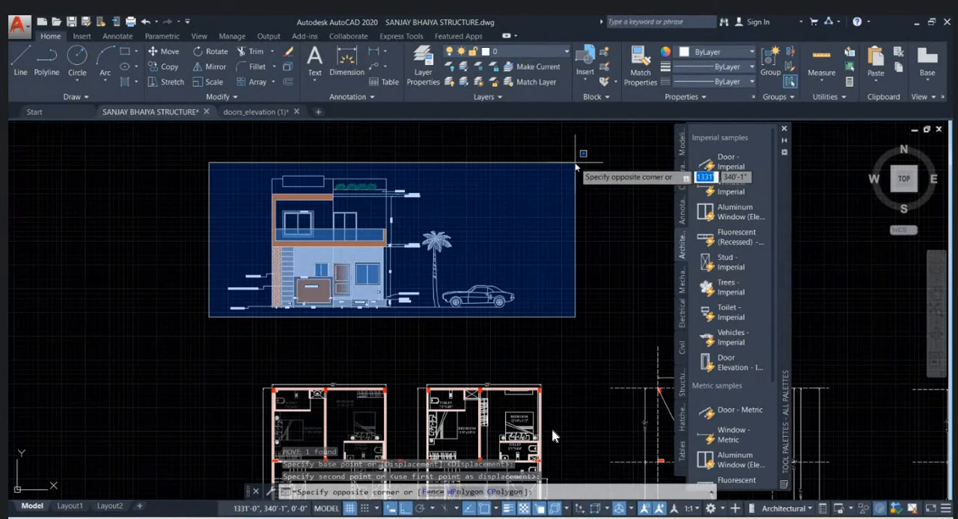
left_click(253, 342)
scroll(304, 247, "up", 4)
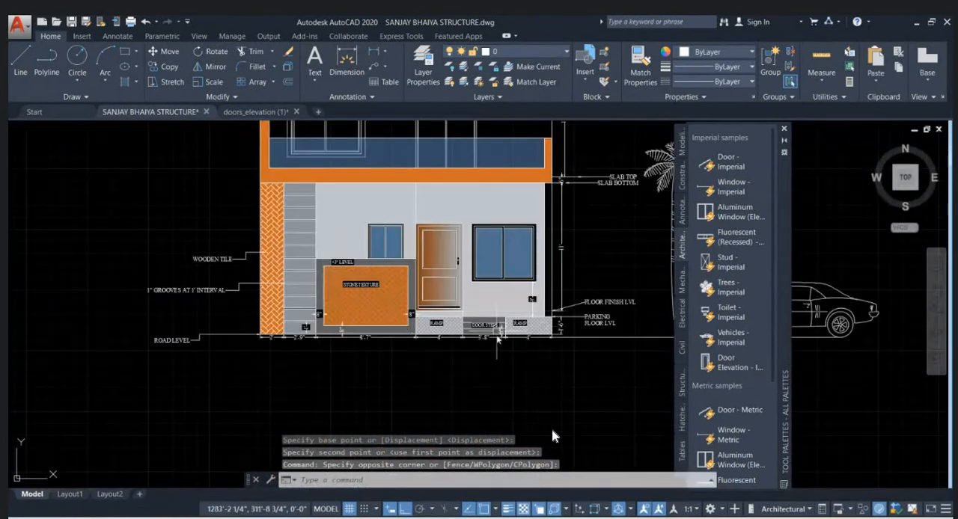
scroll(552, 433, "up", 3)
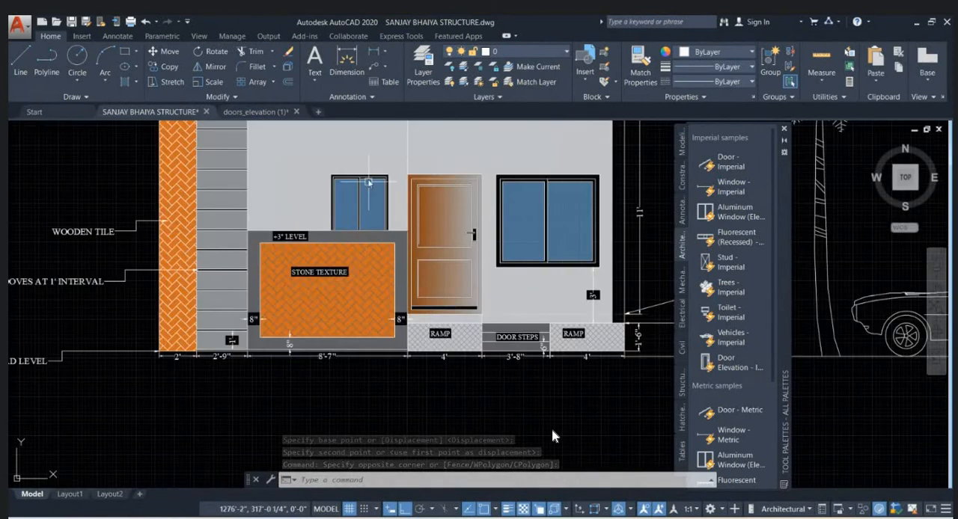
middle_click_drag(368, 181, 418, 398)
middle_click_drag(341, 217, 333, 248)
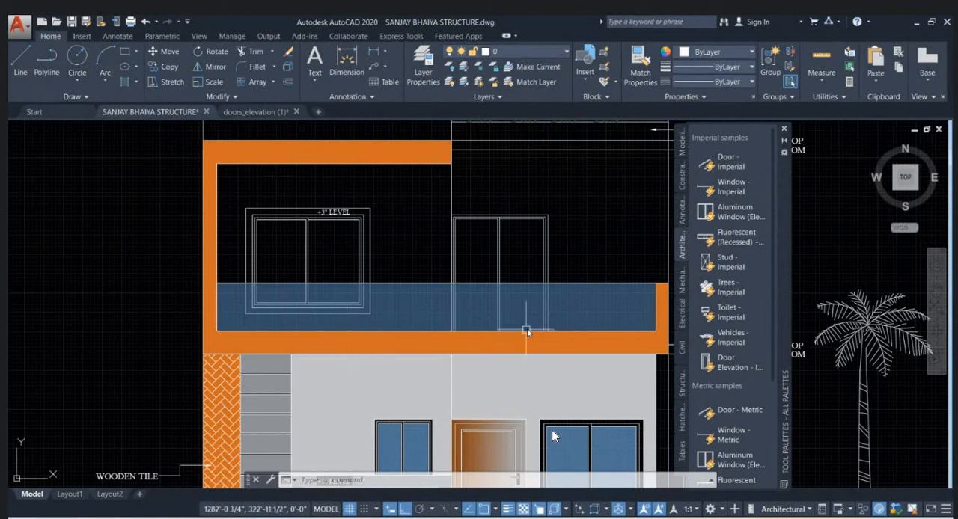
- Examine the balcony band, the slab top and bottom levels, and the roof planter with its label
middle_click_drag(526, 330, 312, 318)
scroll(468, 333, "up", 2)
scroll(430, 336, "up", 4)
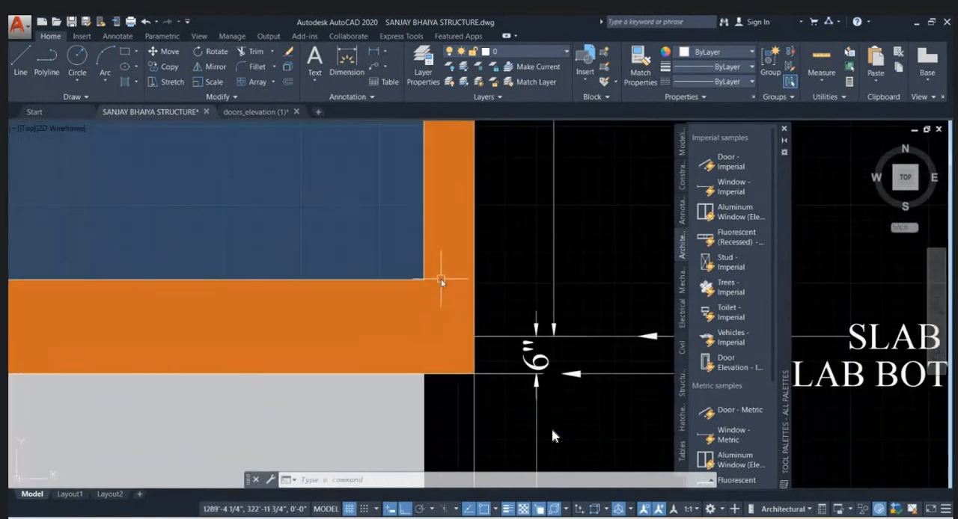
scroll(440, 283, "down", 4)
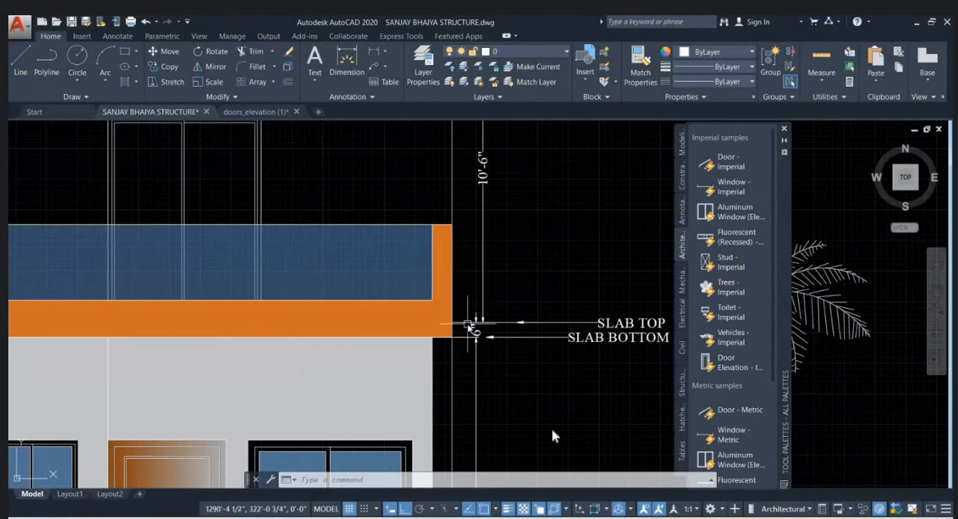
scroll(469, 236, "down", 5)
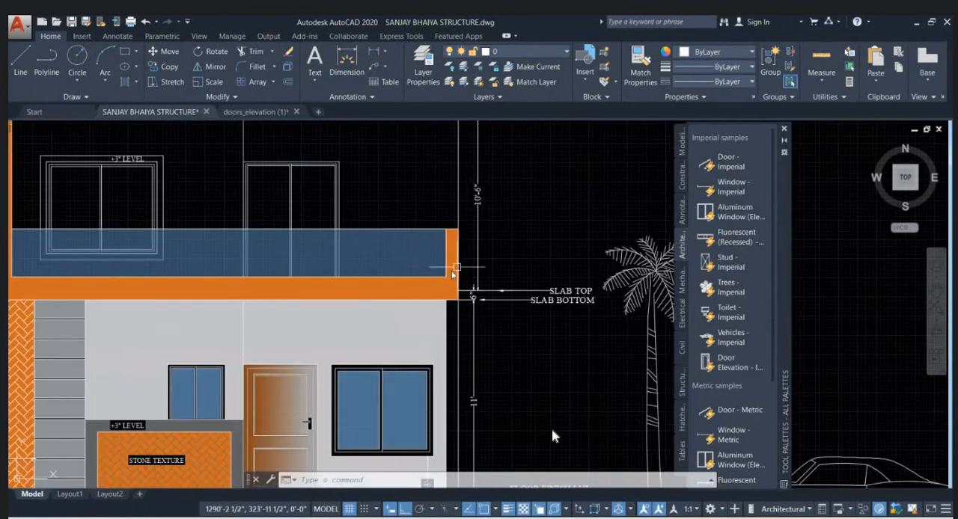
scroll(434, 234, "up", 5)
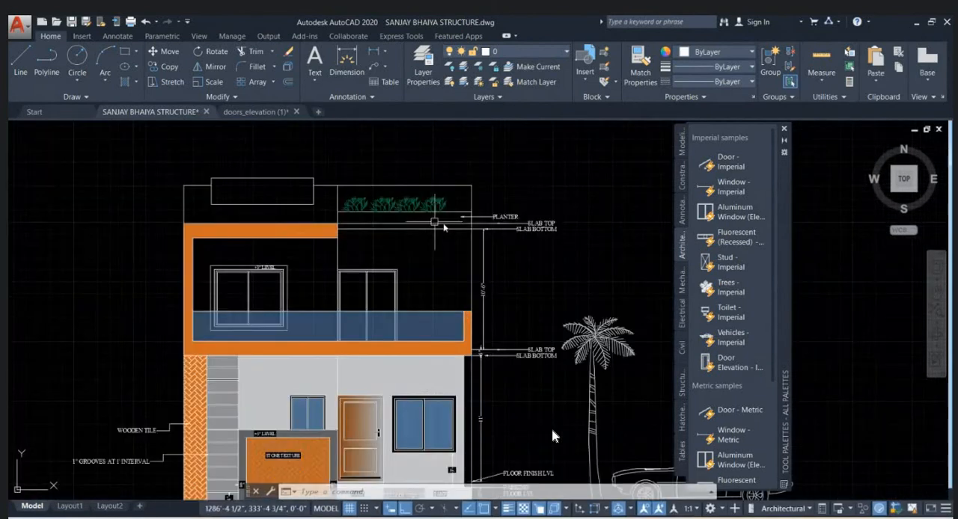
middle_click_drag(431, 263, 449, 273)
scroll(445, 273, "up", 2)
scroll(448, 268, "down", 4)
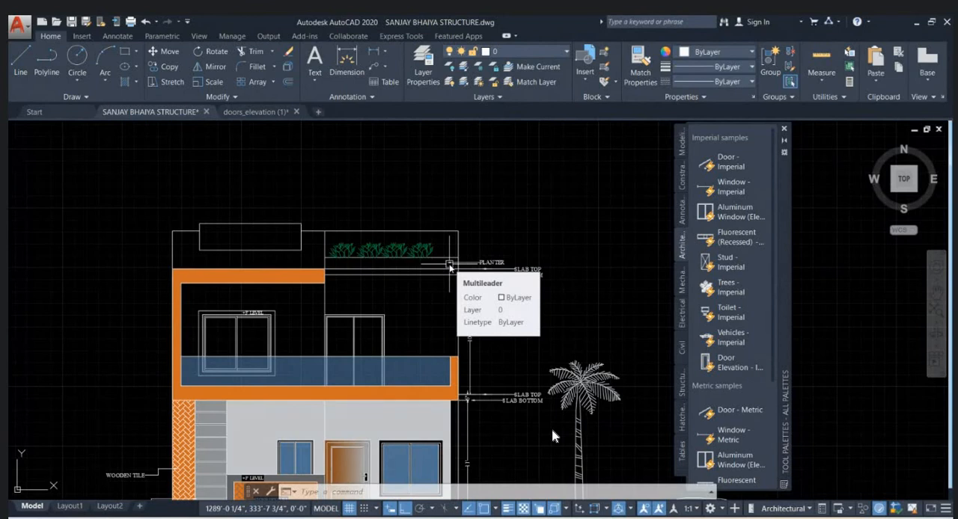
- Close the tool palettes to clear the drawing area
left_click(783, 127)
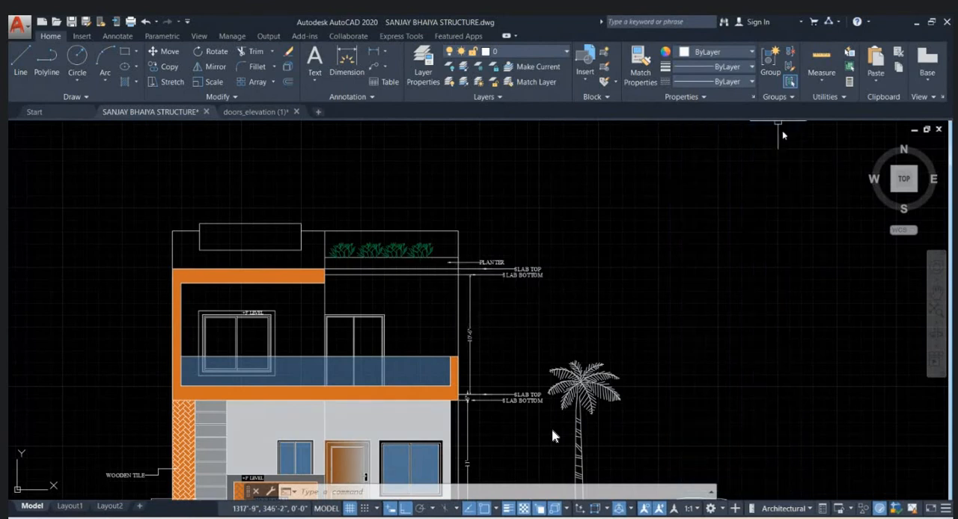
scroll(552, 203, "down", 2)
scroll(605, 381, "up", 3)
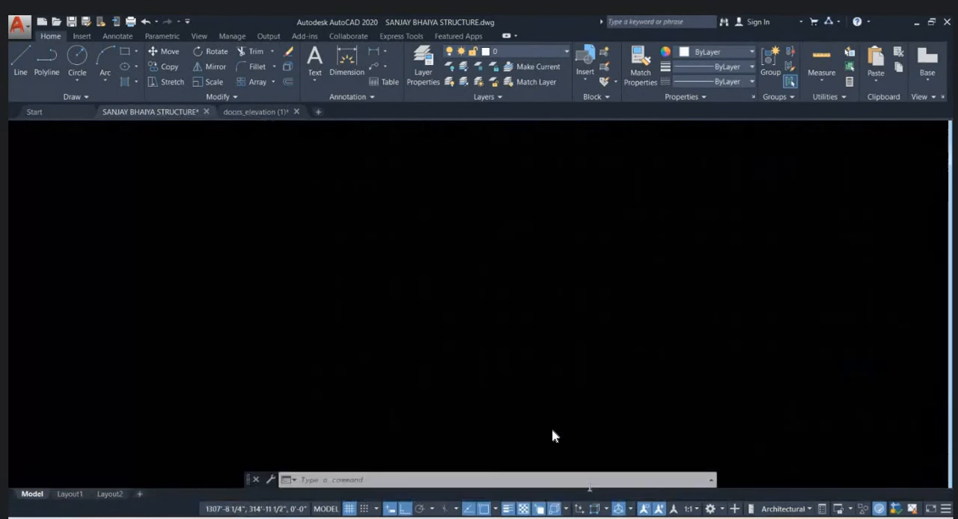
- Switch to Chrome and search Google in a new tab for "main gate cad block"
left_click(500, 473)
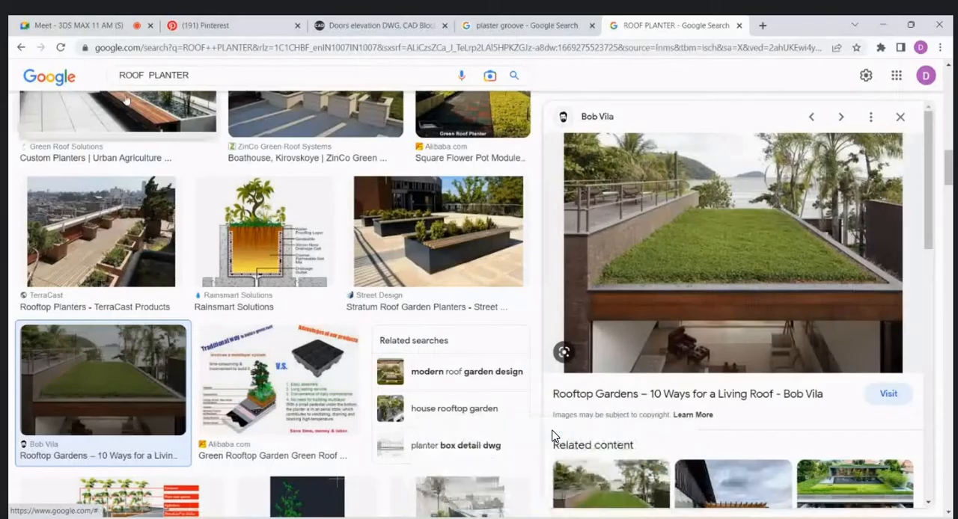
left_click(107, 21)
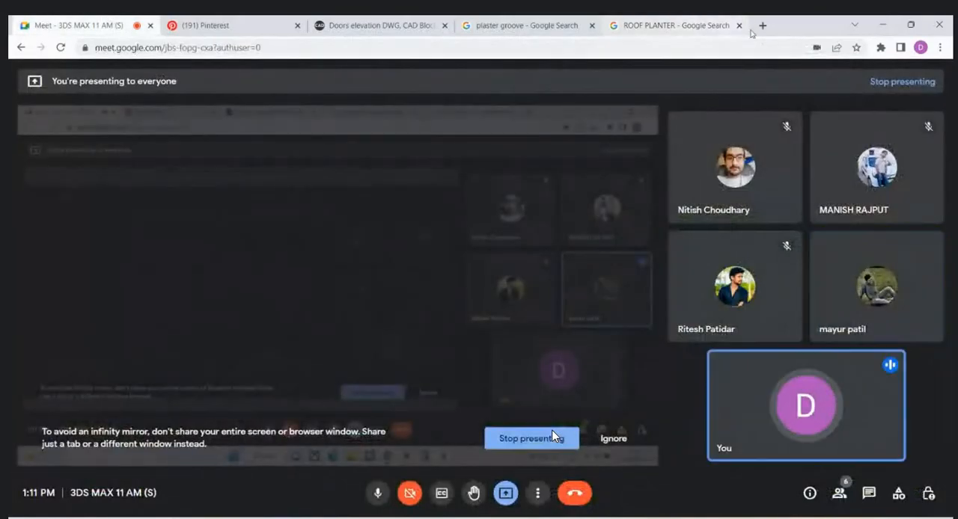
left_click(761, 26)
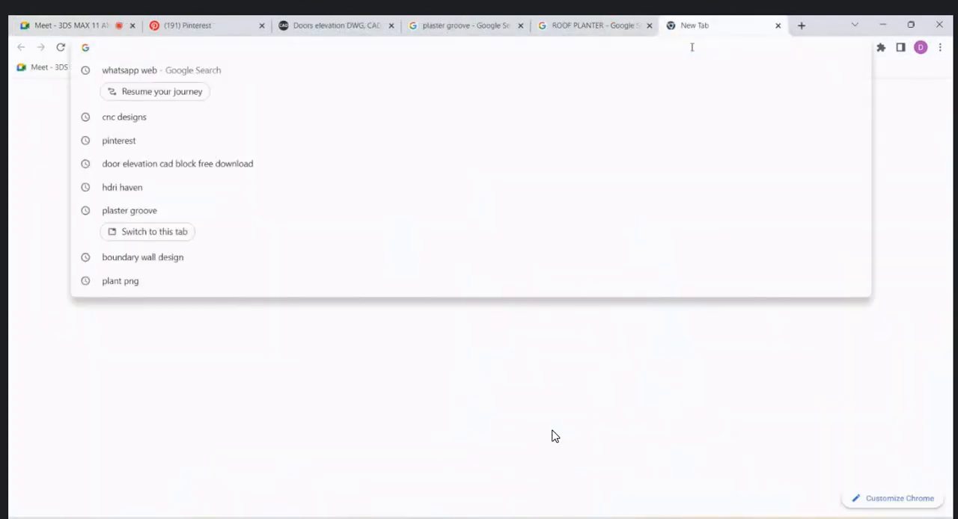
type("MAIN GA")
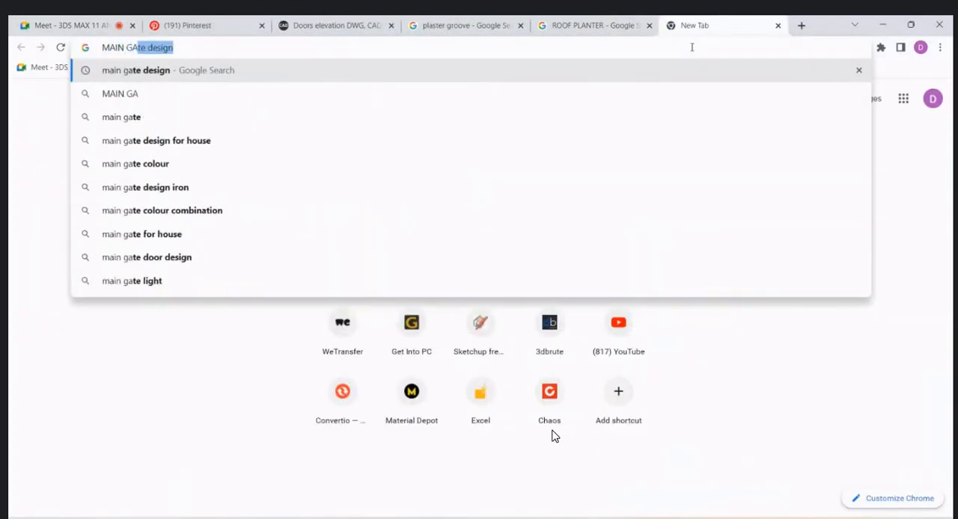
type("TE CAD")
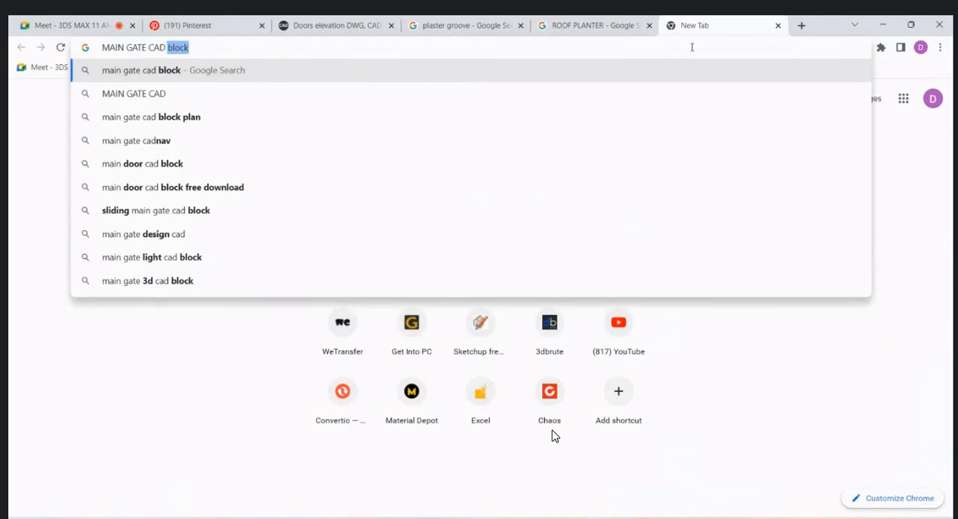
key("Return")
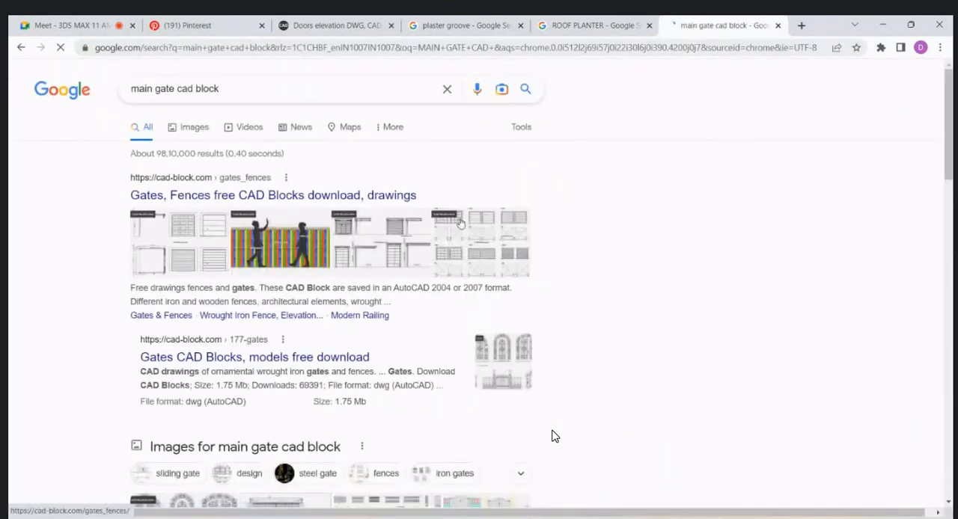
- Open the cad-block.com search result "Gates CAD Blocks, models free download"
scroll(460, 223, "down", 1)
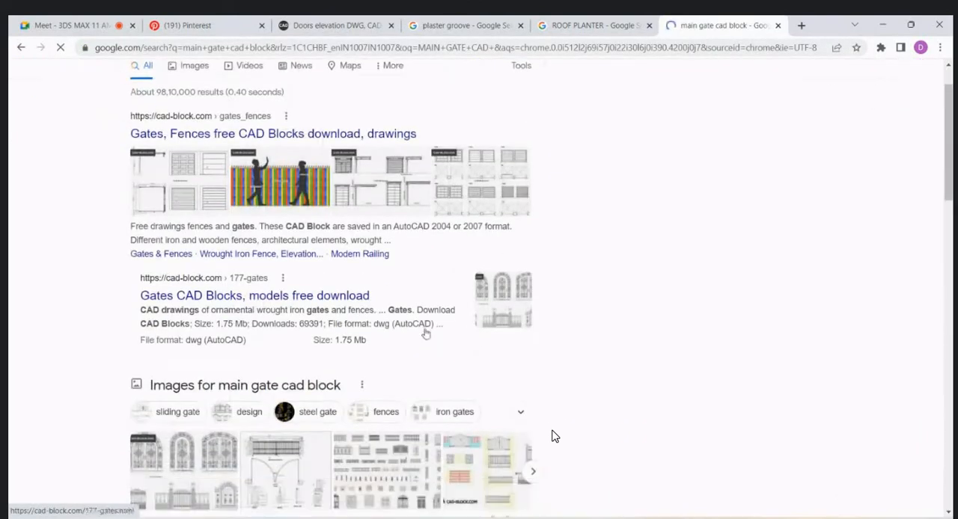
left_click(268, 297)
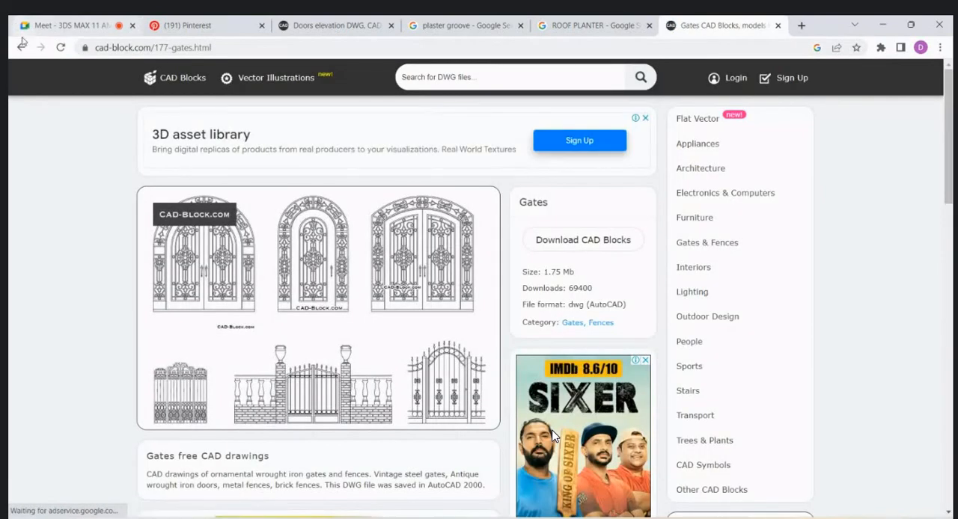
- Return to the Google results and open the dwgmodels.com result "Gates and fences dwg, CAD Blocks, free download"
key("alt+Left")
scroll(552, 436, "down", 5)
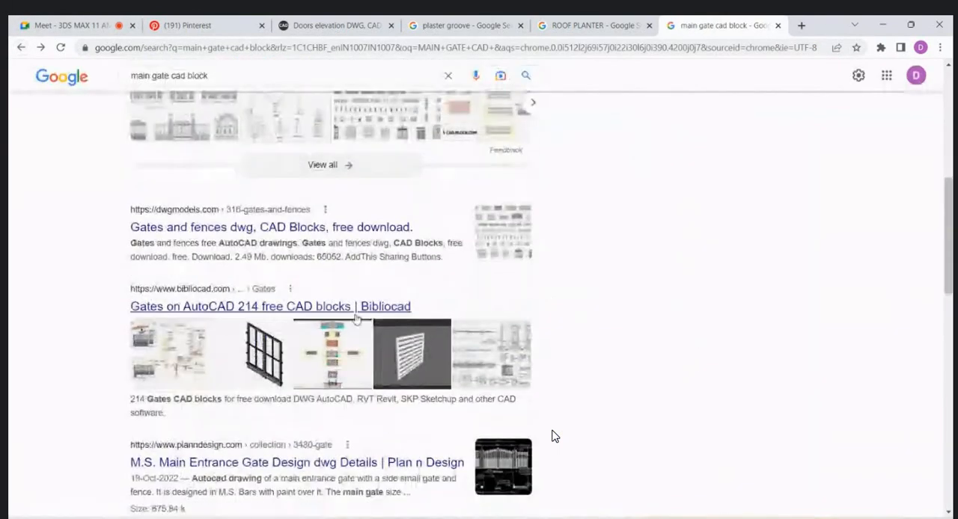
left_click(258, 230)
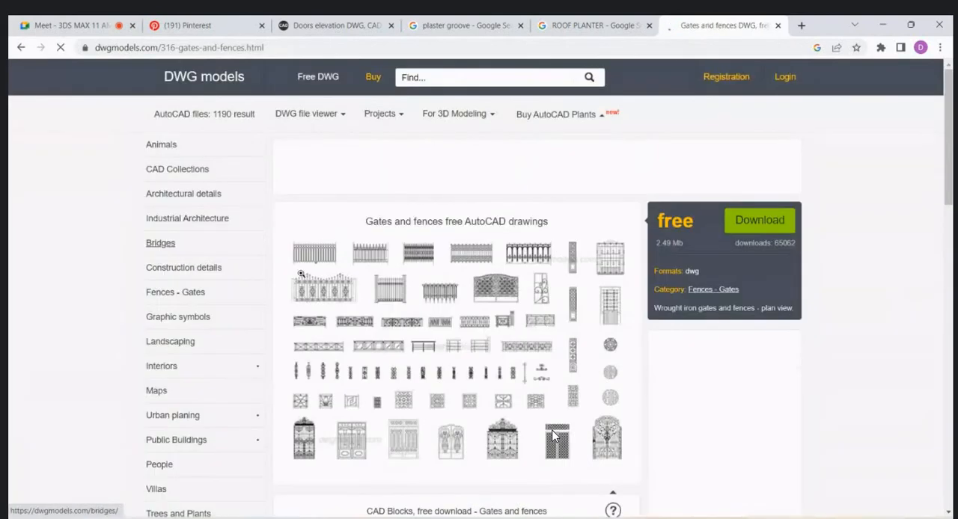
- Review the gates and fences page, download gates_and_fences.dwg, and open the file in AutoCAD
scroll(553, 435, "down", 3)
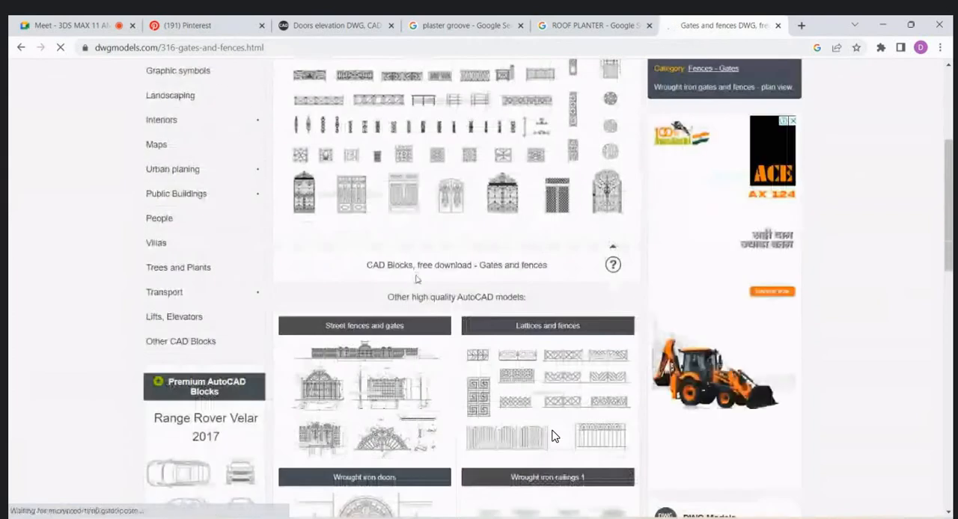
scroll(552, 431, "down", 5)
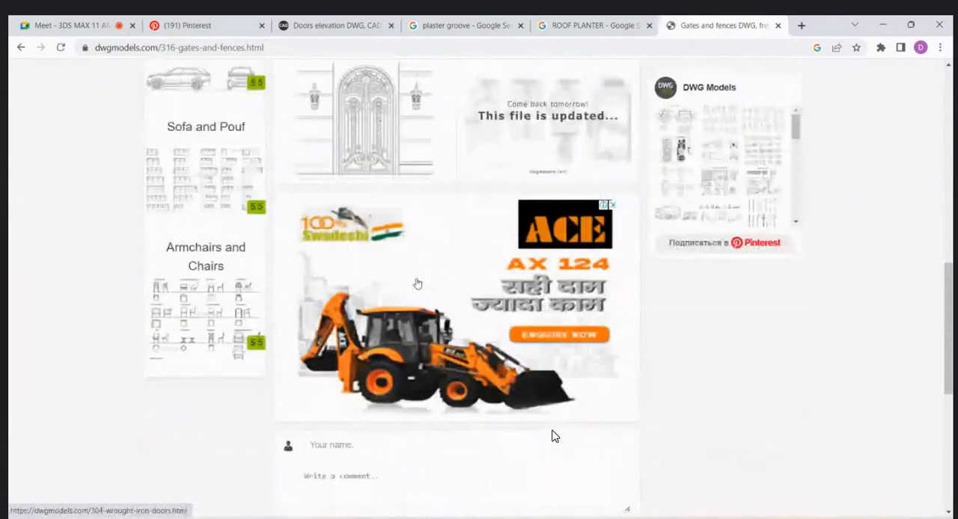
scroll(554, 437, "up", 3)
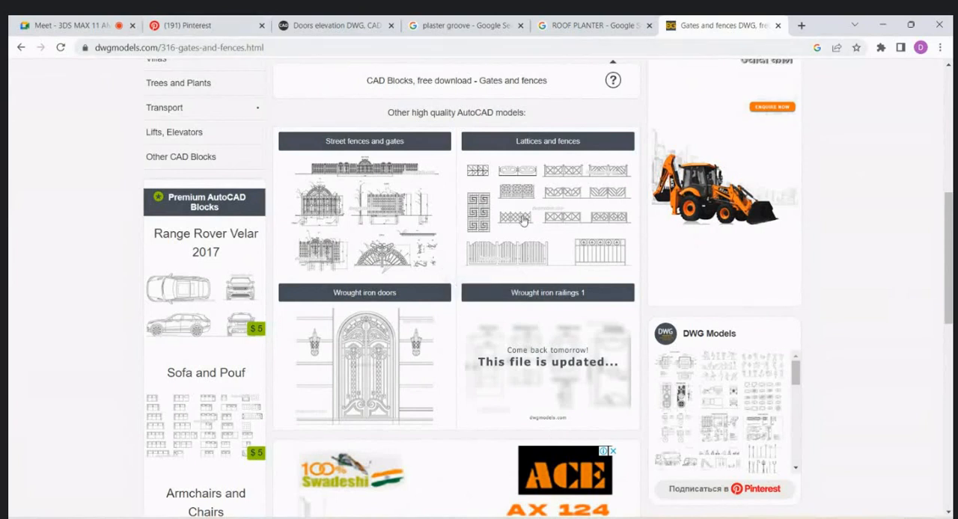
scroll(524, 247, "up", 2)
scroll(523, 247, "down", 4)
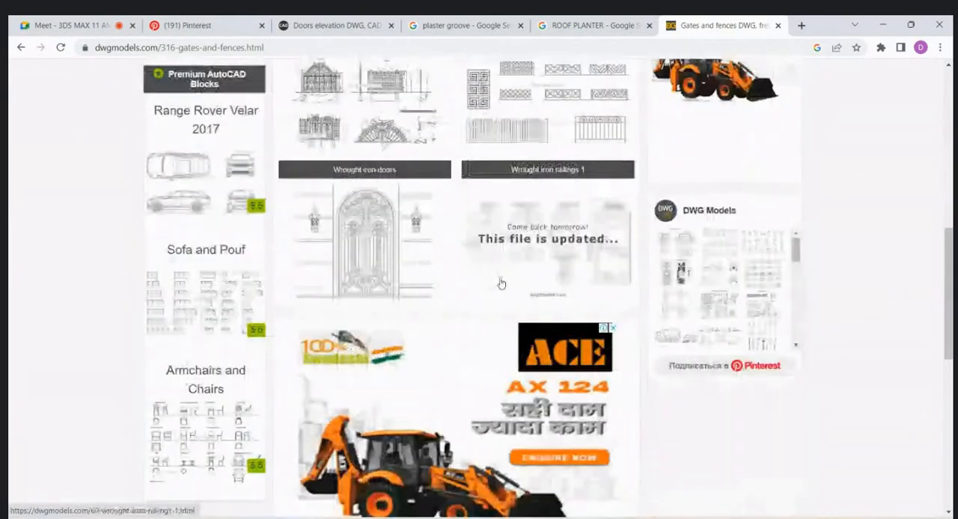
scroll(500, 280, "up", 5)
scroll(444, 362, "up", 2)
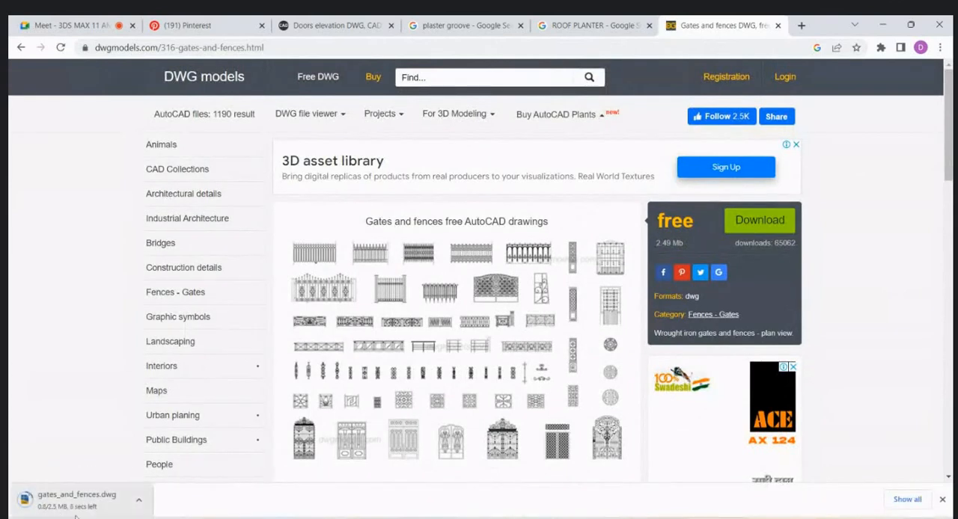
left_click(64, 503)
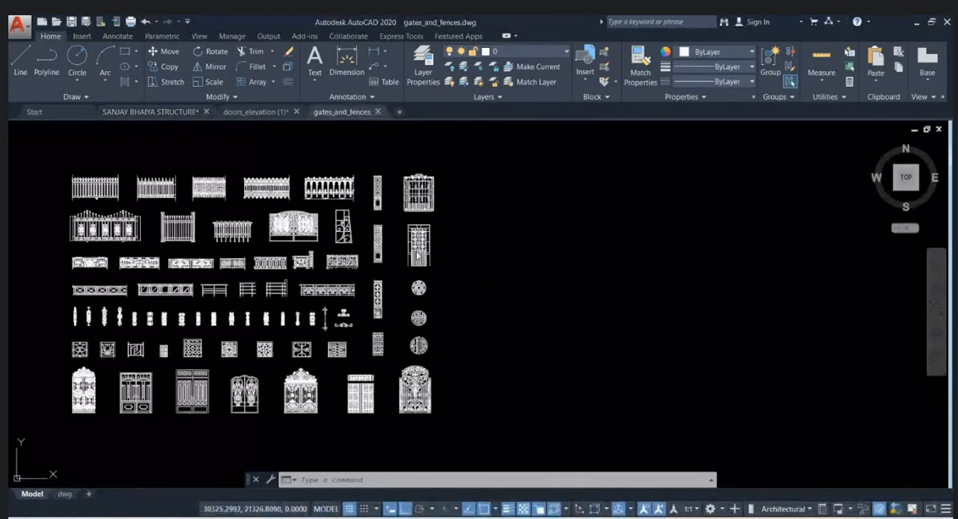
- Copy the lattice-patterned double gate with the separate panel above it from the bottom row of gate blocks to the clipboard
scroll(182, 237, "up", 4)
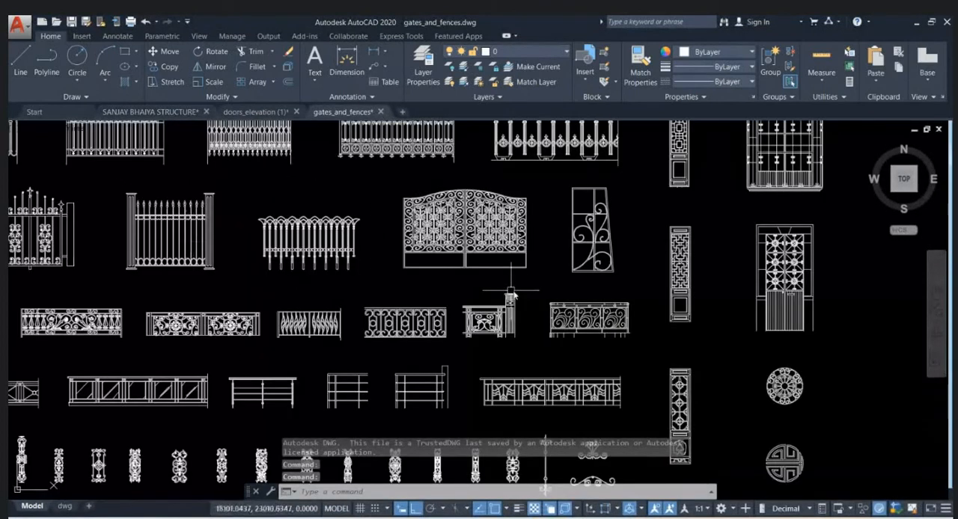
scroll(469, 233, "down", 2)
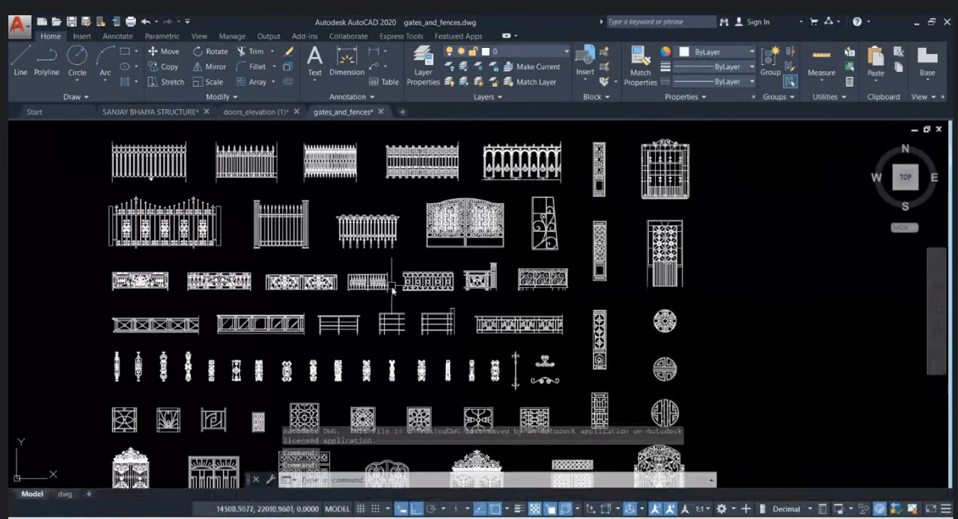
middle_click_drag(394, 284, 479, 161)
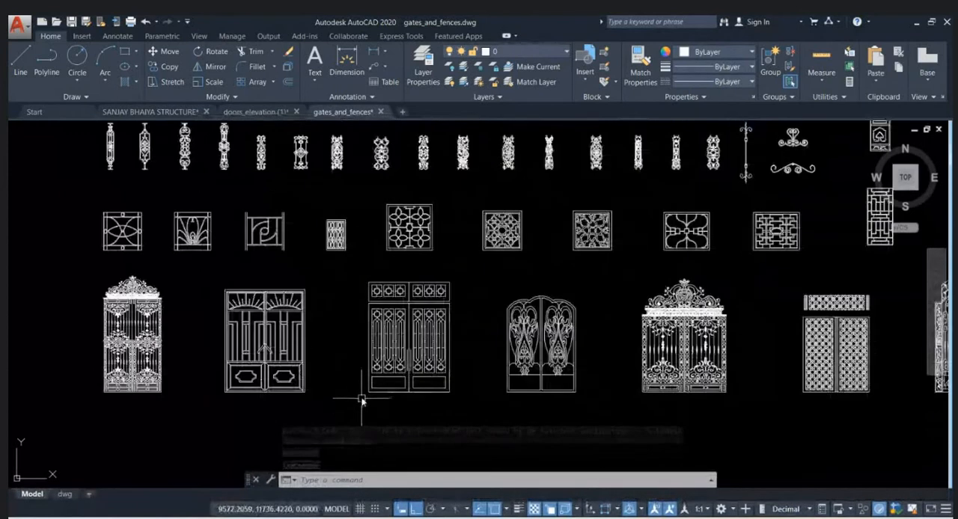
scroll(364, 406, "up", 2)
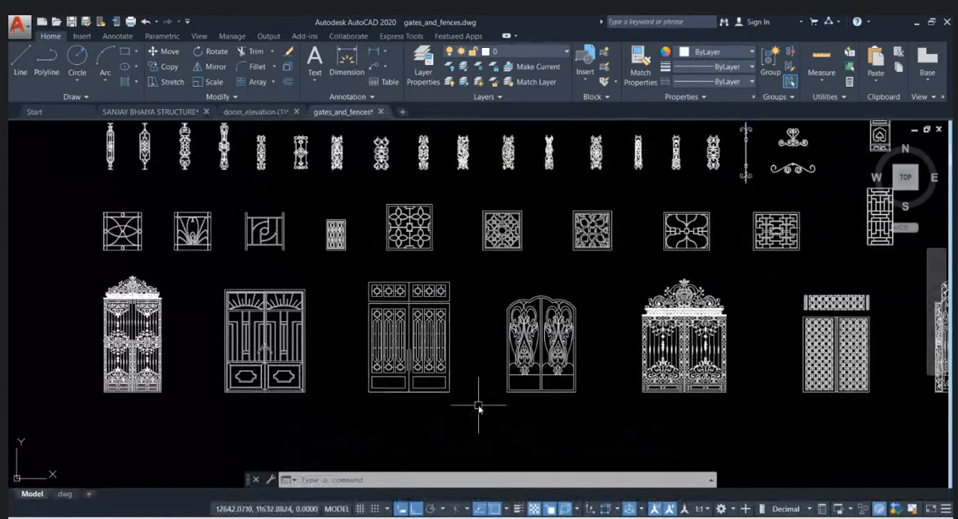
left_click(897, 412)
left_click(776, 322)
middle_click_drag(748, 328, 646, 310)
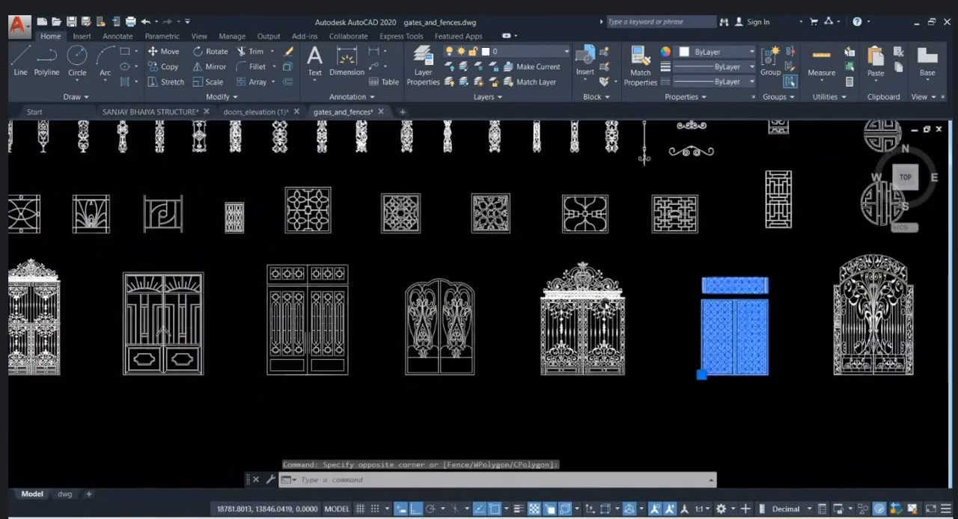
key("ctrl+c")
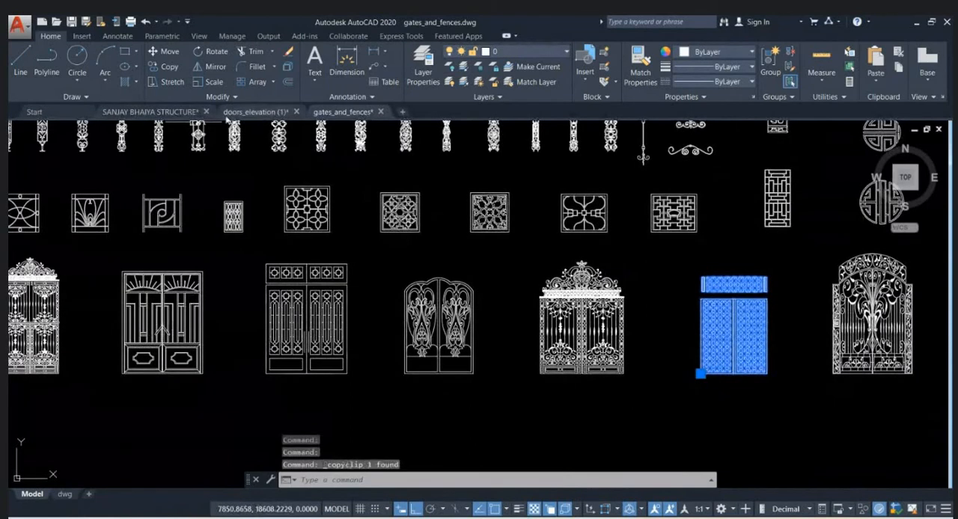
- Try to paste the copied lattice gate into the house structure drawing beside the front elevation
left_click(135, 112)
key("ctrl+v")
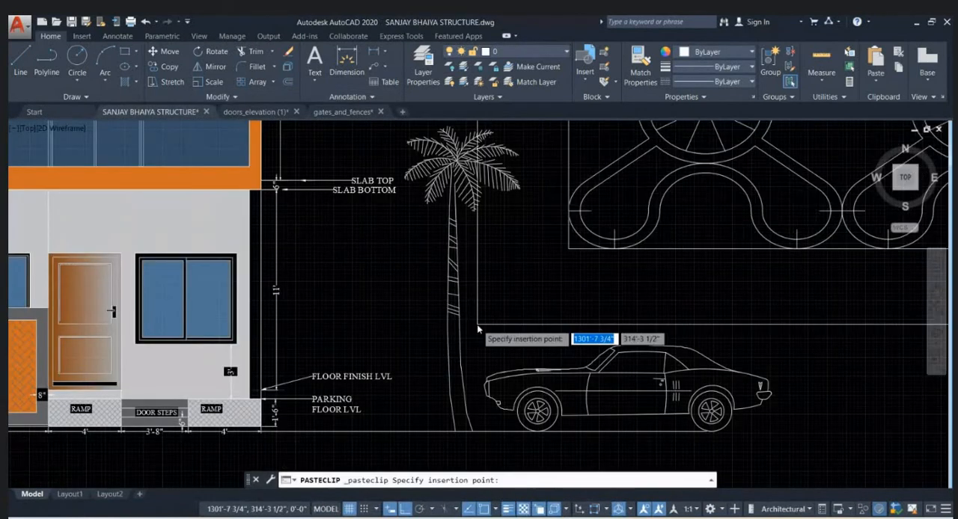
scroll(477, 324, "down", 6)
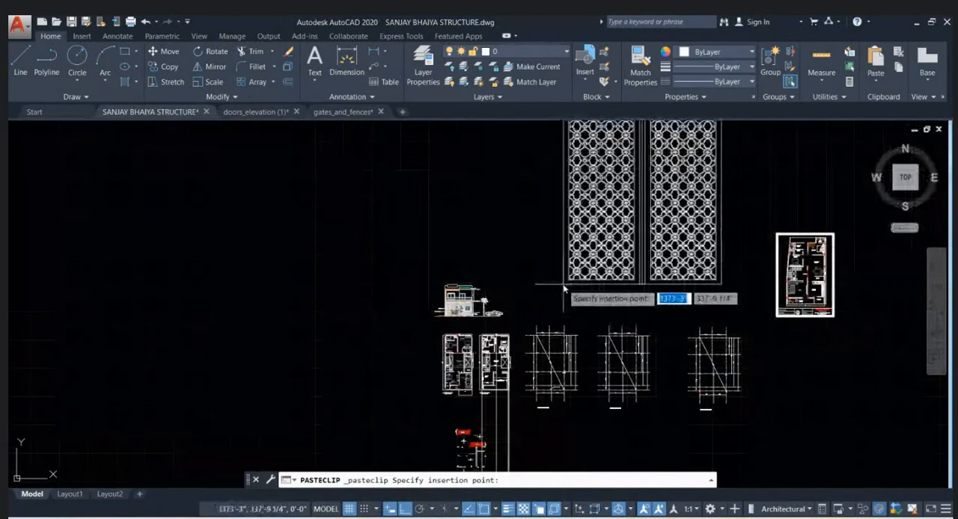
key("Escape")
- Erase the long vertical projection lines that run down below the floor plans in the house structure drawing
scroll(563, 286, "down", 4)
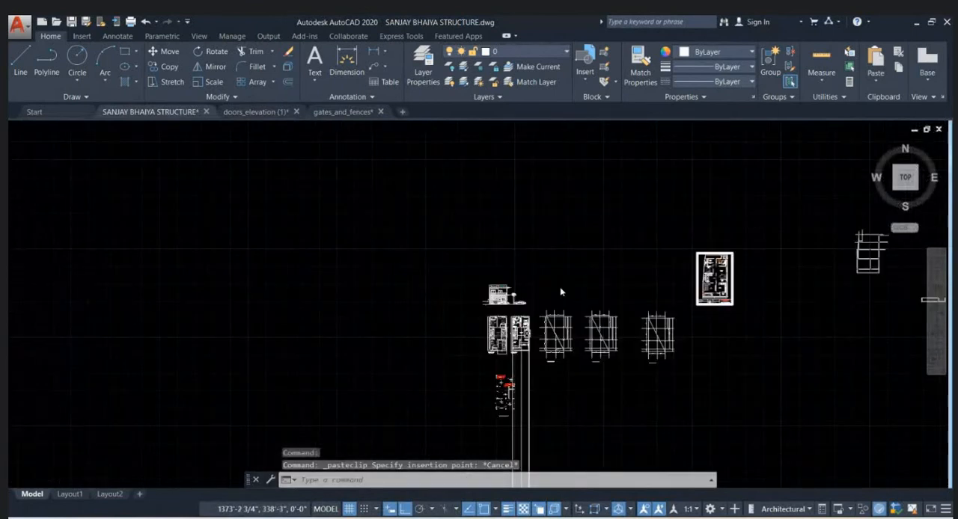
left_click(569, 405)
left_click(466, 421)
key("Delete")
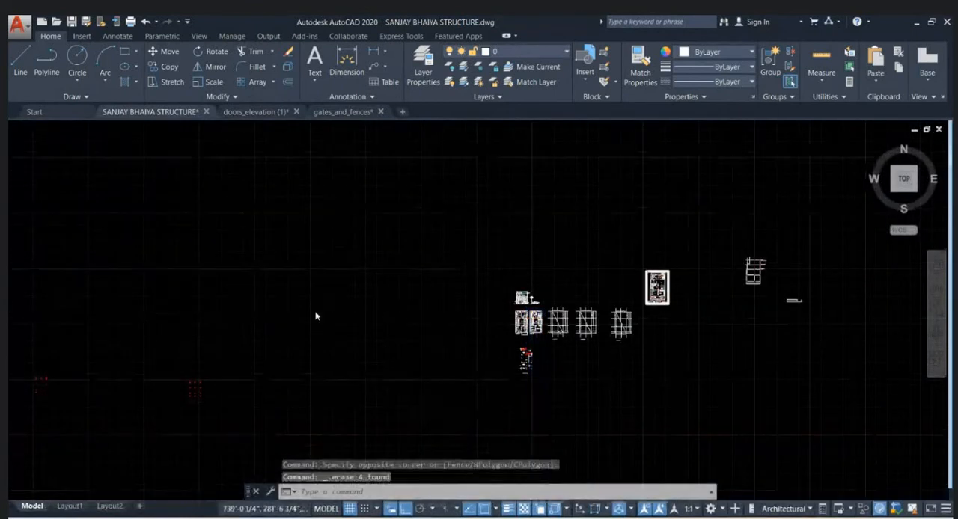
scroll(317, 316, "down", 3)
left_click(314, 373)
left_click(178, 307)
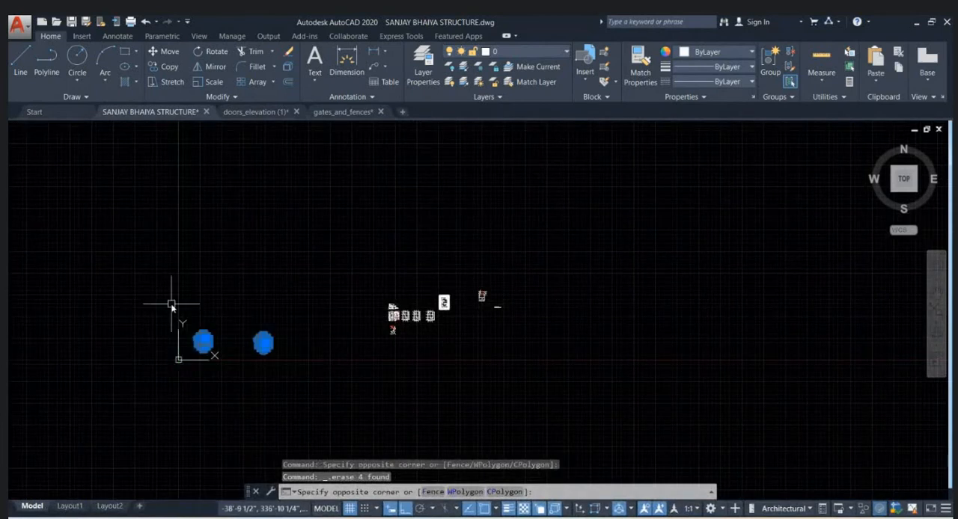
scroll(538, 329, "up", 5)
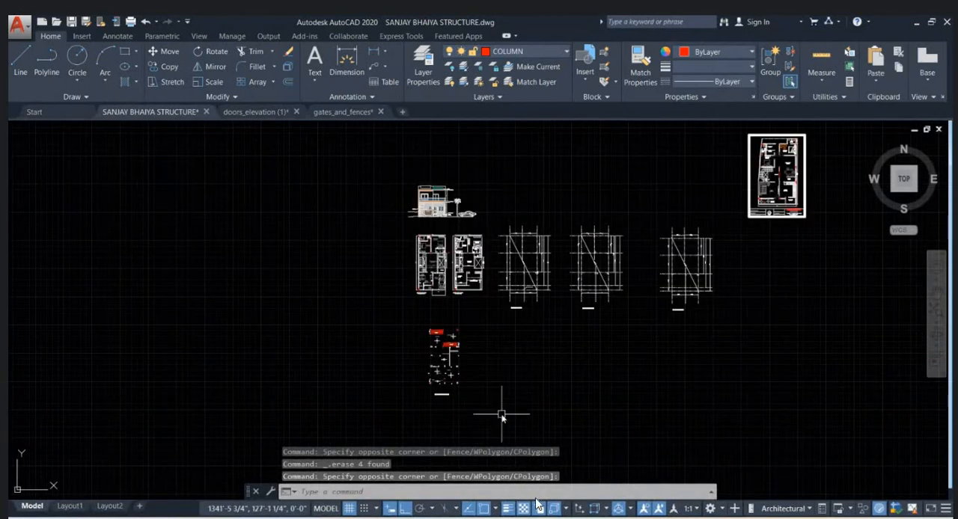
key("Escape")
key("Escape")
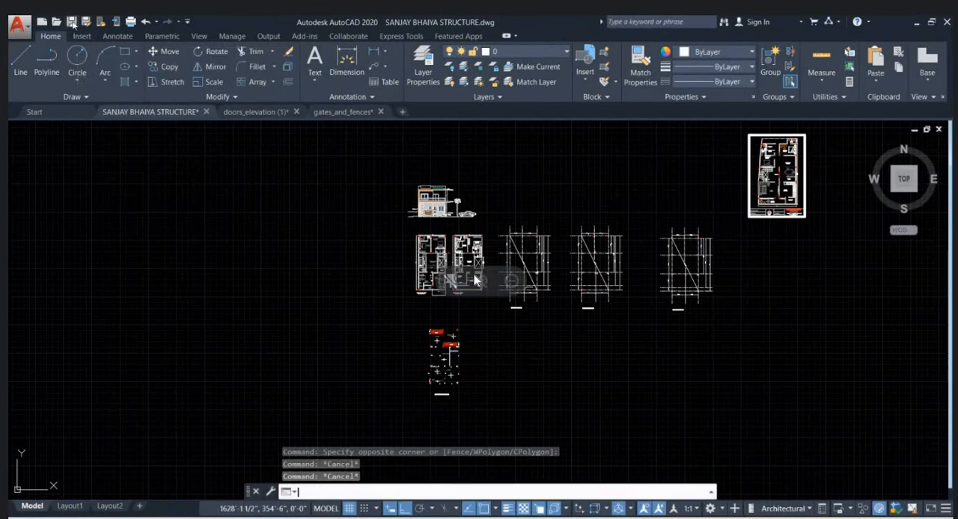
- Save the house structure drawing and check the Meet tab in Chrome before returning to AutoCAD
key("ctrl+s")
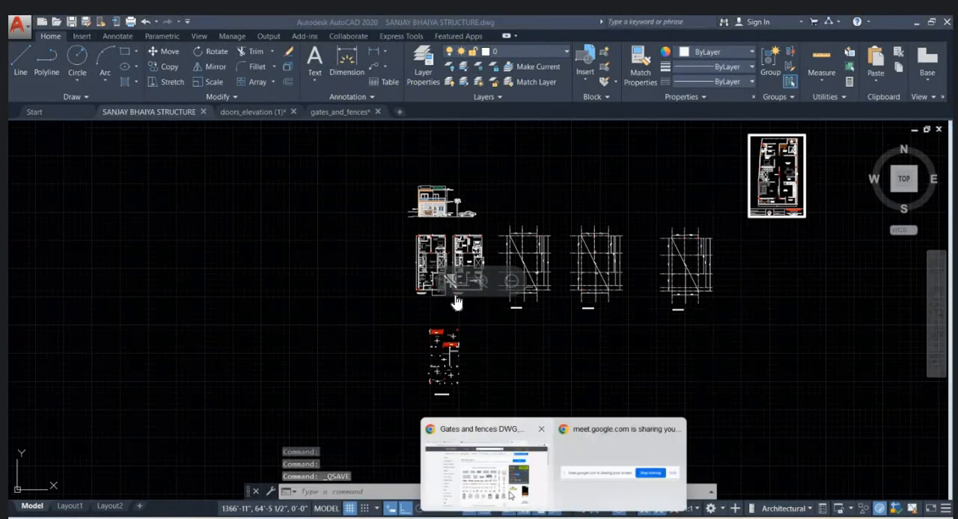
left_click(511, 496)
left_click(114, 27)
left_click(883, 26)
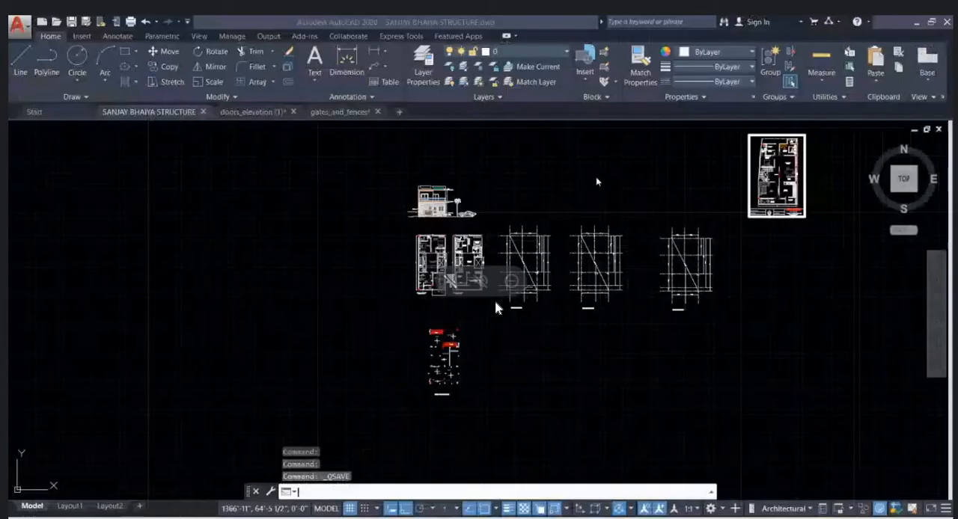
- Examine the front elevation's main door, door steps, ramps, and the floor finish and parking floor levels
scroll(419, 195, "up", 8)
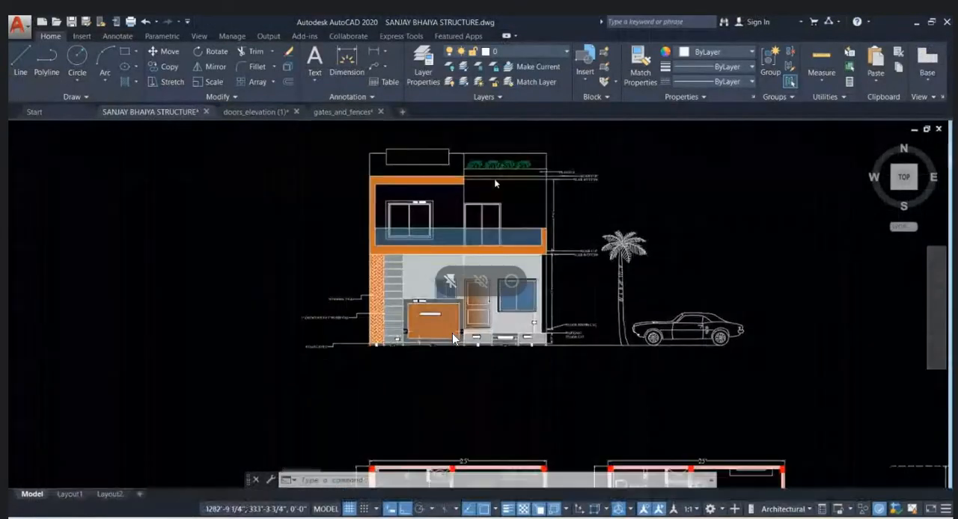
scroll(458, 190, "up", 2)
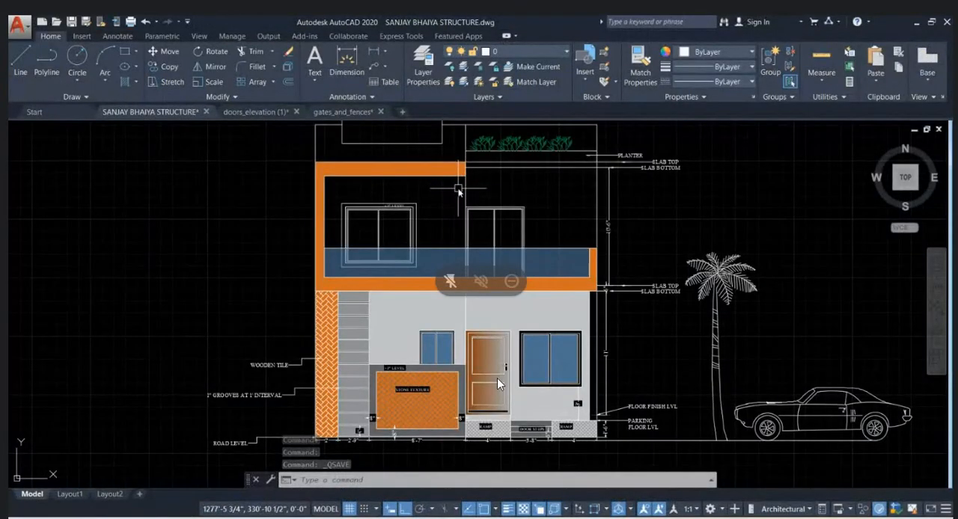
scroll(545, 423, "up", 2)
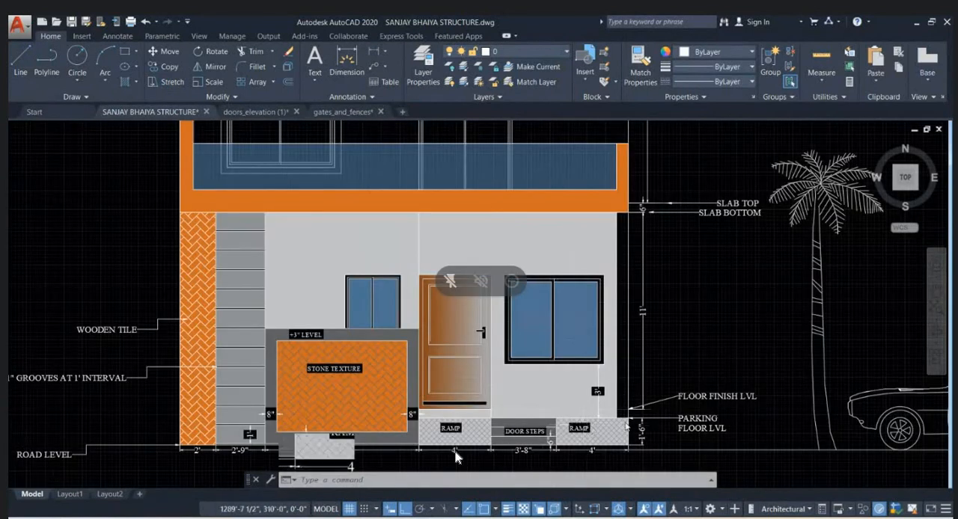
scroll(456, 458, "up", 2)
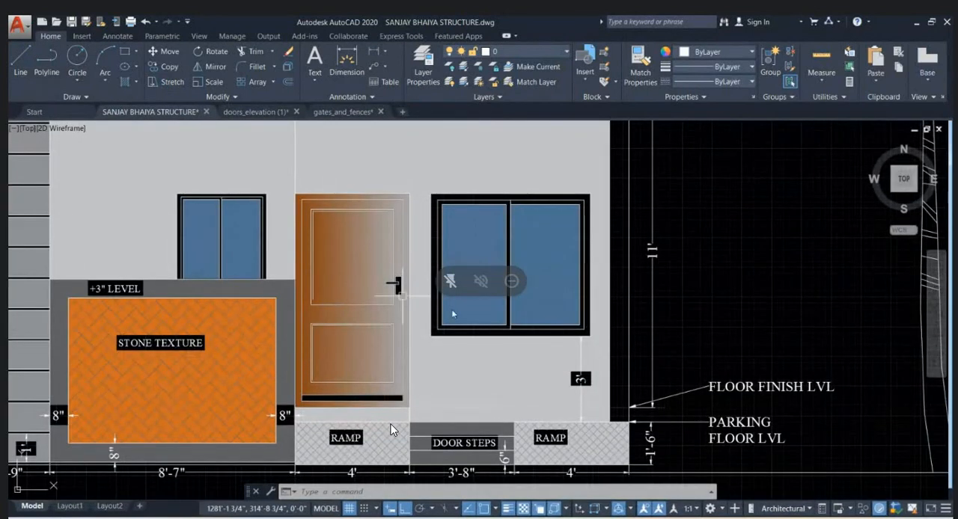
middle_click_drag(573, 411, 537, 336)
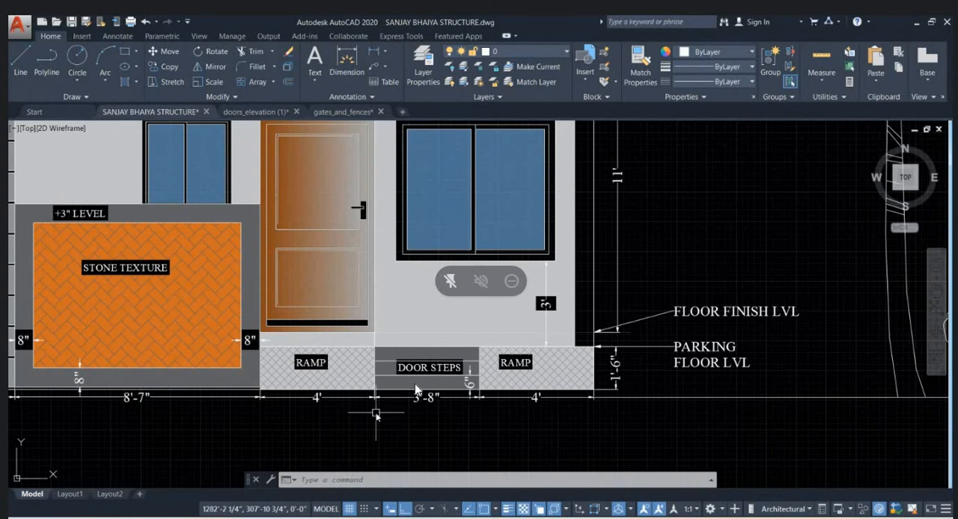
scroll(392, 380, "down", 10)
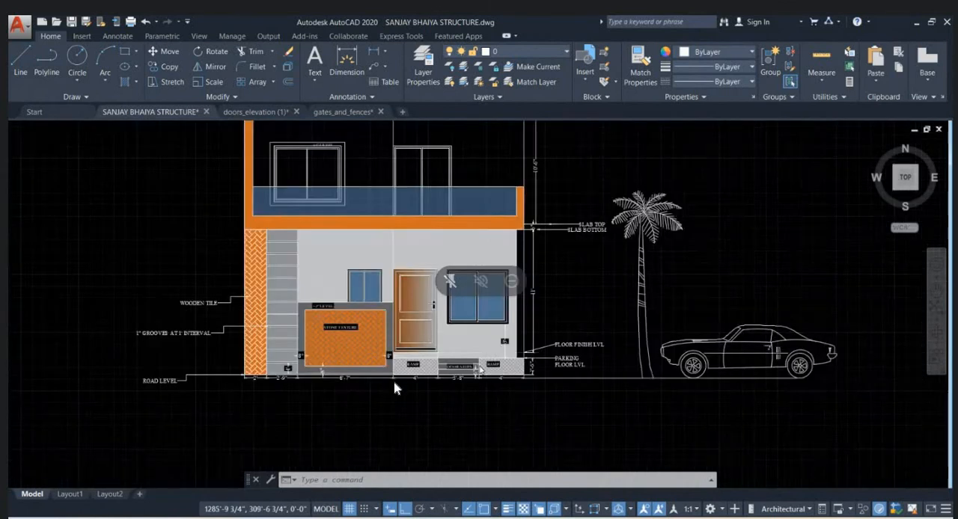
- Examine the ramp, gate and parking area in the ground floor plan against the front elevation
scroll(438, 327, "up", 10)
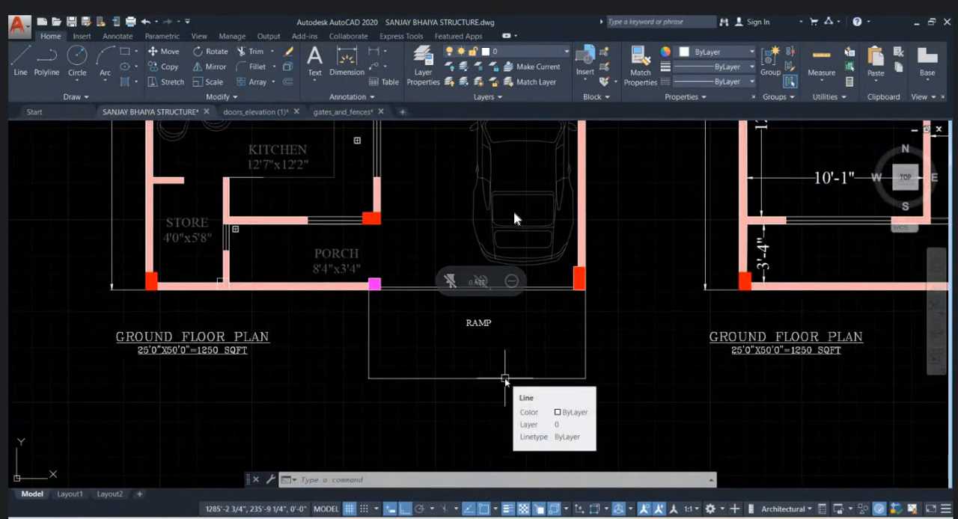
scroll(460, 297, "up", 2)
middle_click_drag(582, 304, 484, 335)
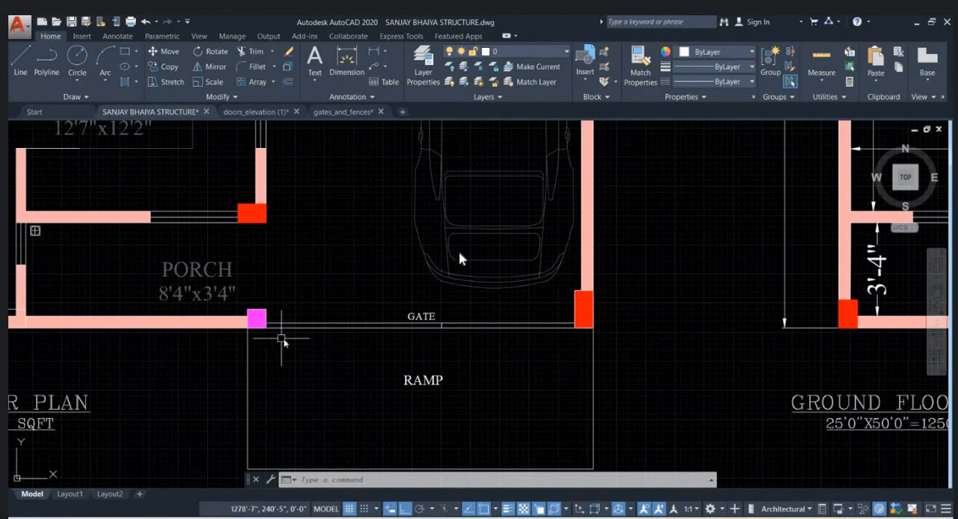
scroll(282, 340, "down", 4)
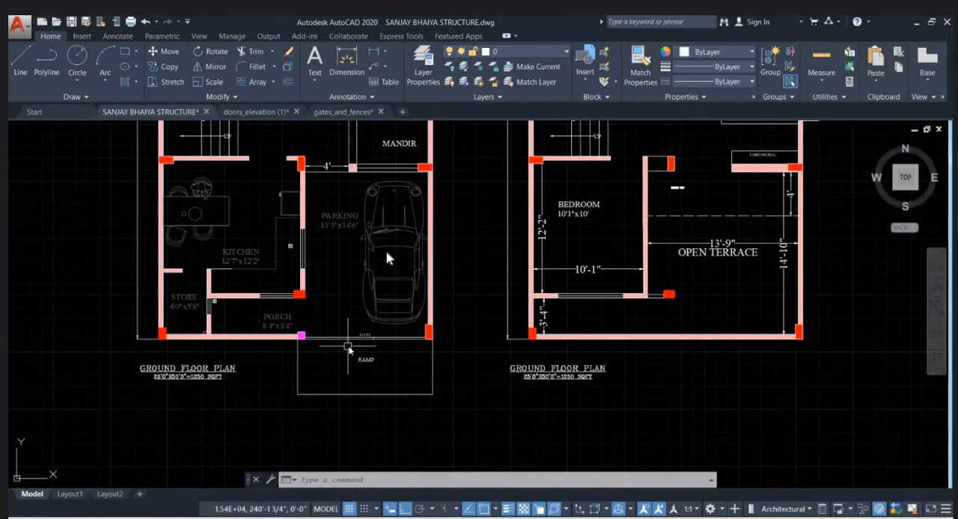
scroll(441, 280, "down", 5)
scroll(442, 297, "up", 2)
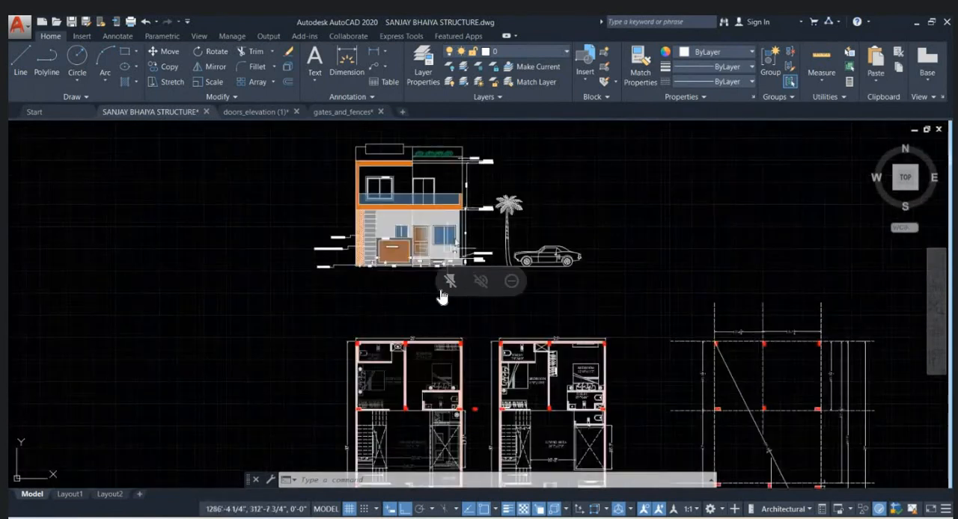
scroll(441, 297, "up", 4)
scroll(412, 352, "down", 5)
scroll(423, 348, "up", 2)
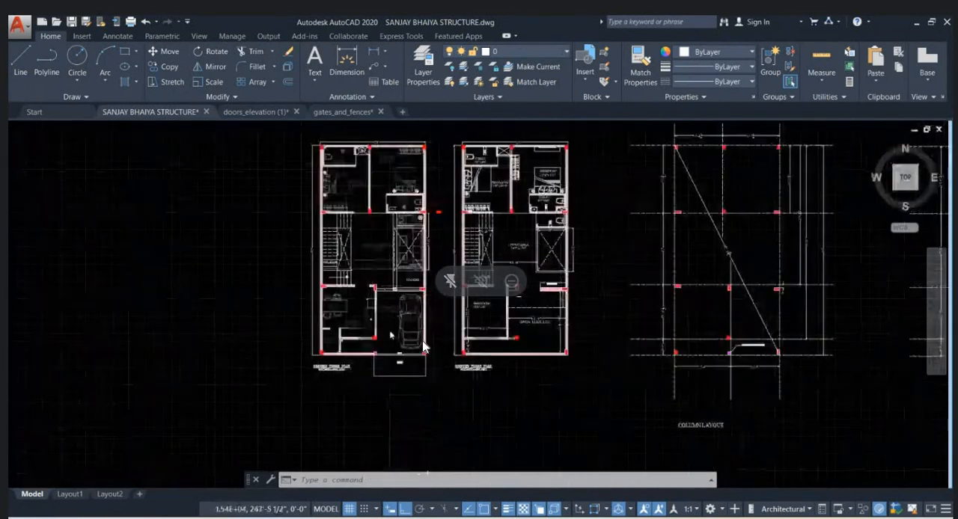
scroll(424, 348, "up", 3)
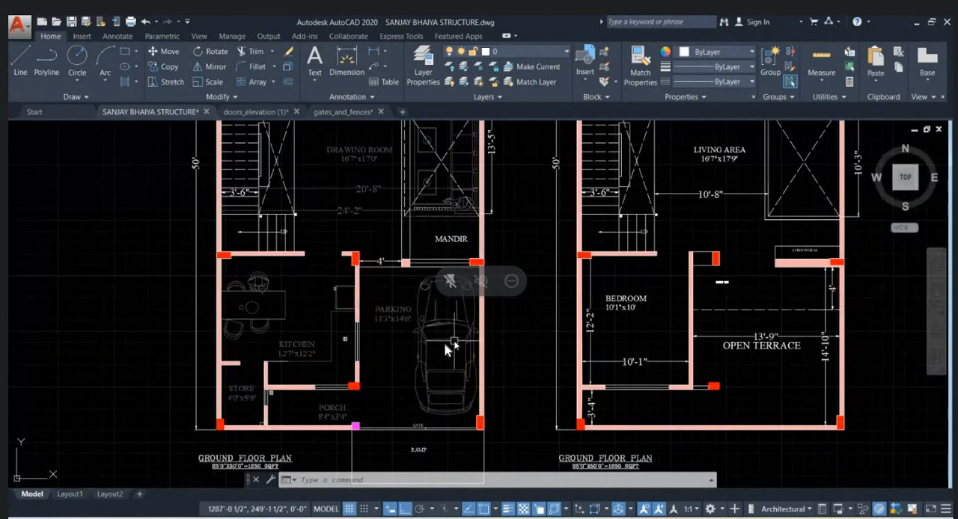
- Examine the ground floor of the front elevation and the tree and car beside it against the ground floor plan
mouse_move(453, 342)
middle_mouse_down()
mouse_move(450, 300)
mouse_move(416, 391)
middle_mouse_up()
scroll(412, 396, "down", 4)
middle_click_drag(454, 228, 437, 360)
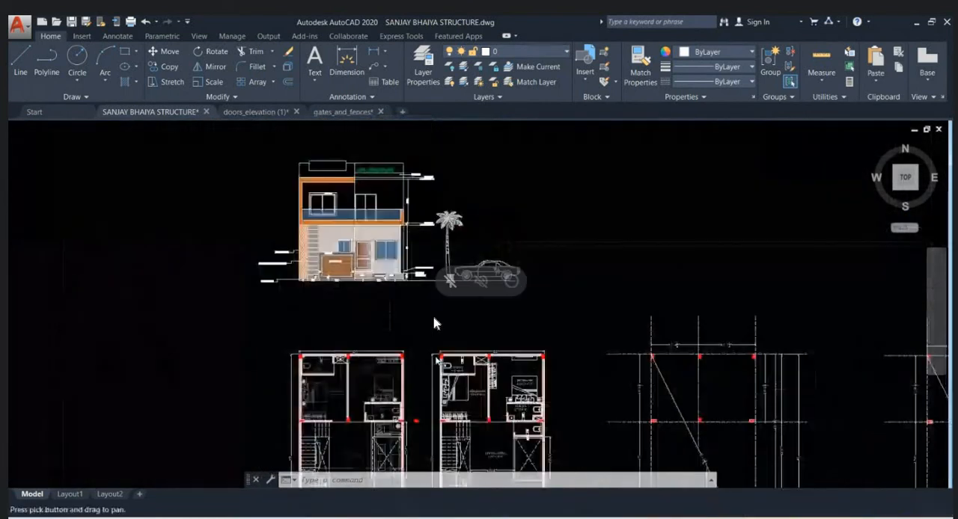
scroll(434, 324, "up", 6)
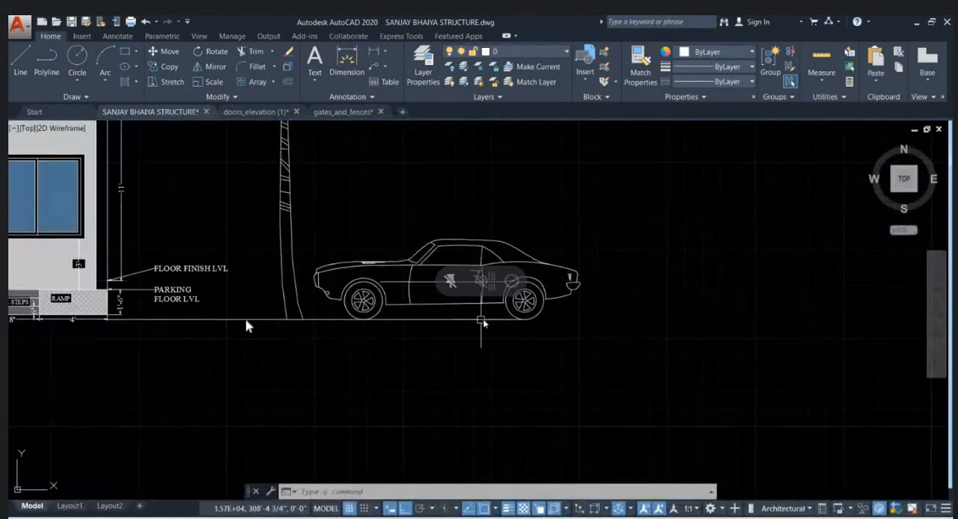
scroll(490, 318, "down", 2)
middle_click_drag(443, 316, 479, 300)
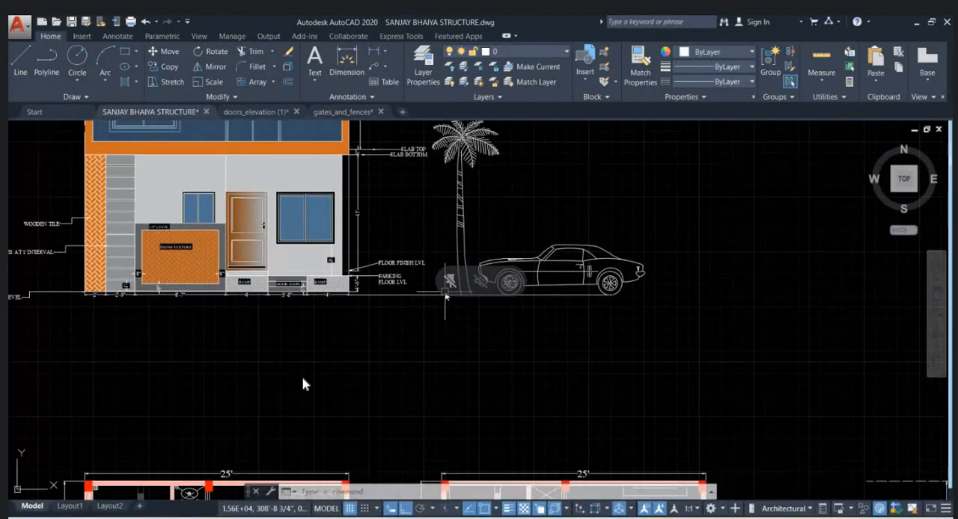
scroll(483, 307, "down", 2)
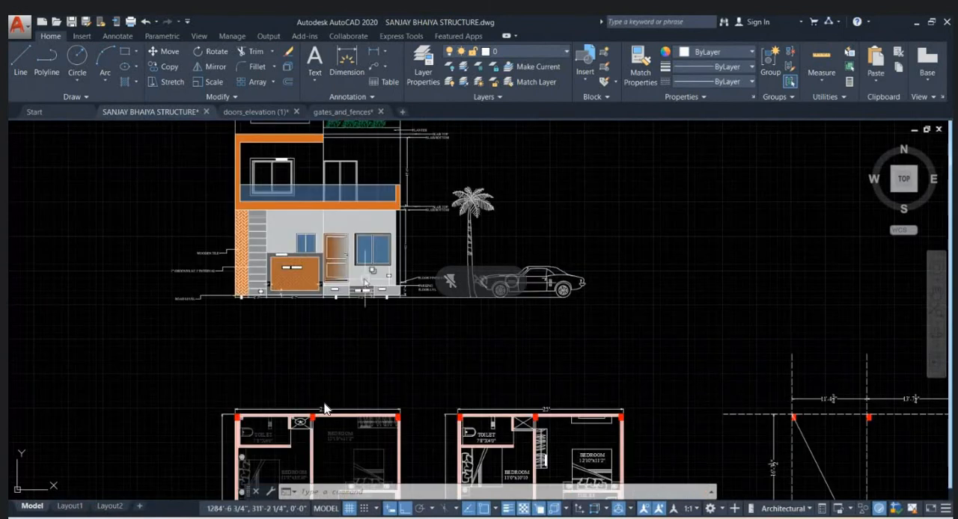
scroll(365, 282, "up", 4)
scroll(396, 262, "down", 4)
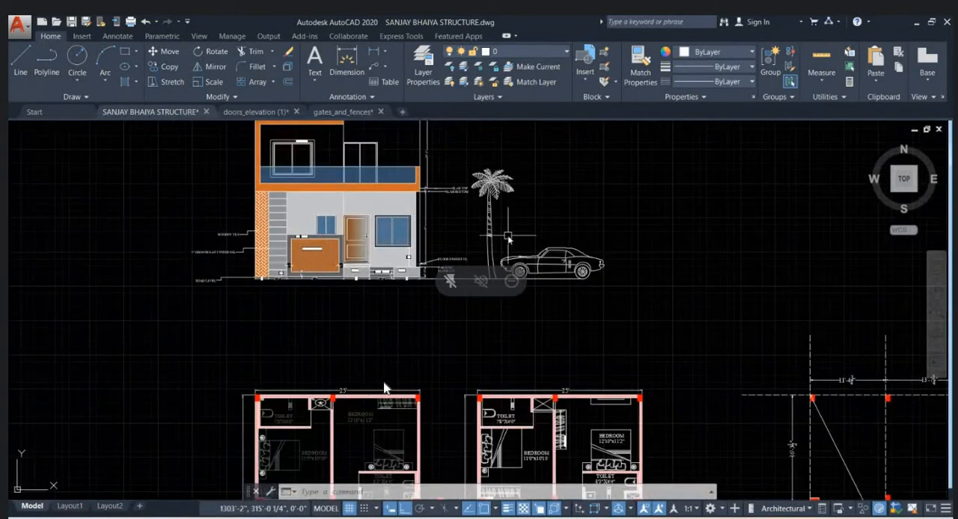
- Insert the Vehicles - Imperial block from the tool palettes in front of the elevation's ground floor and switch it to Sedan (Rear)
type("tp")
key("Return")
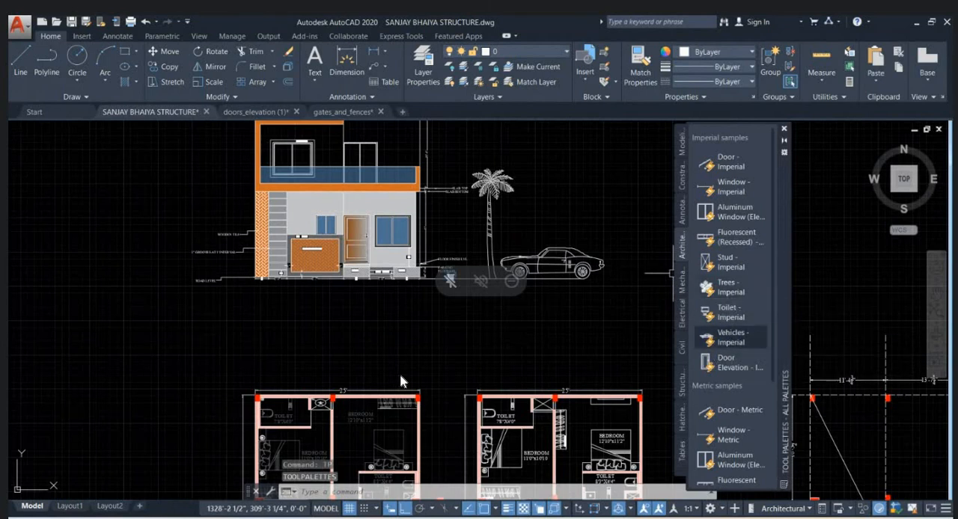
left_click_drag(730, 338, 458, 254)
scroll(436, 261, "up", 4)
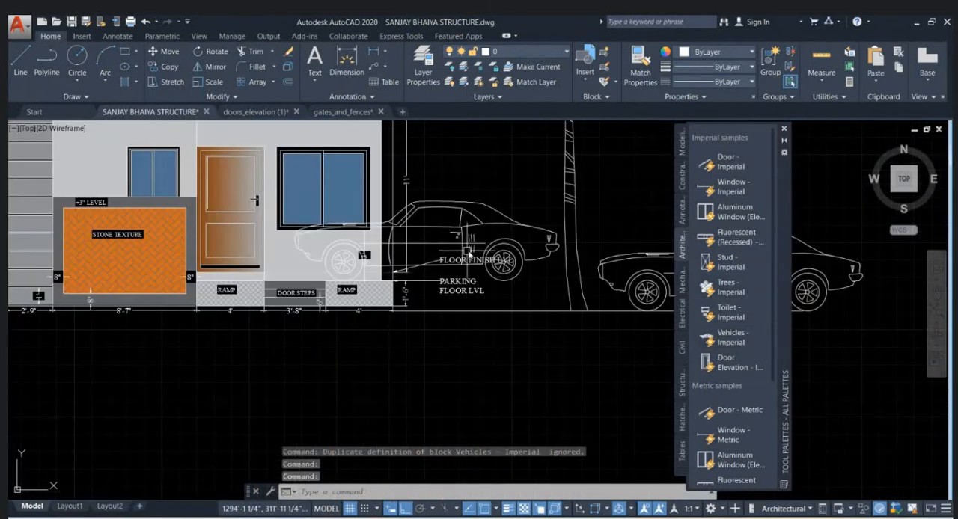
left_click(468, 253)
left_click(282, 295)
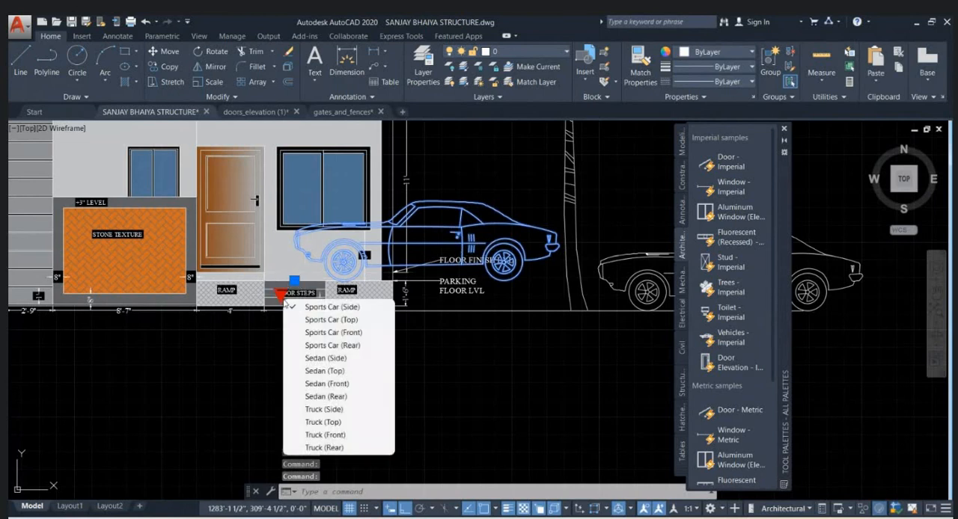
left_click(351, 398)
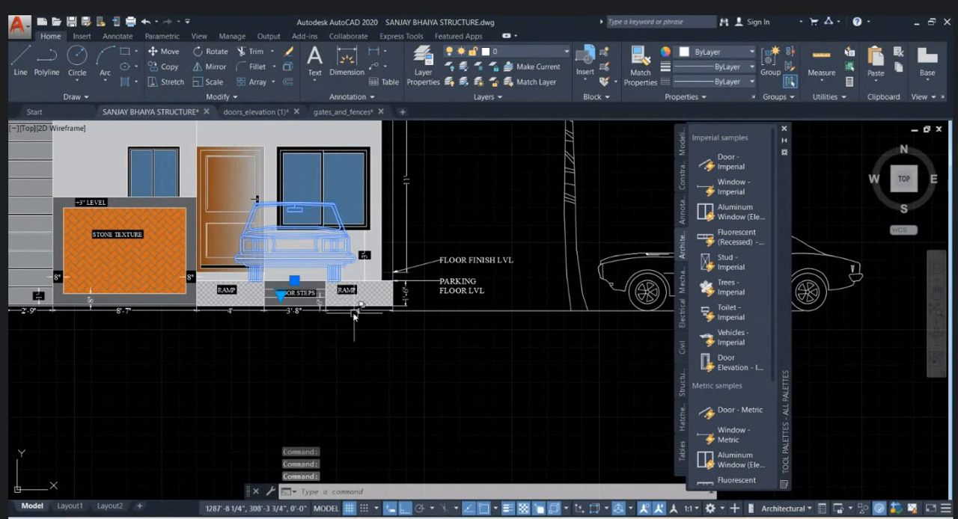
- Move the sedan sideways along the parking floor level so it stands in front of the large ground floor window
scroll(322, 250, "up", 3)
type("m")
key("Return")
scroll(355, 293, "up", 2)
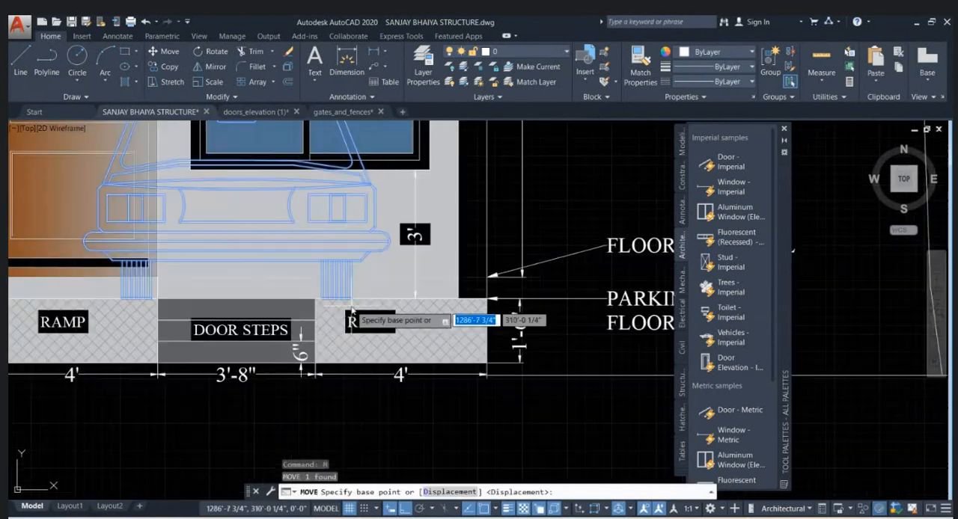
left_click(353, 296)
left_click(411, 300)
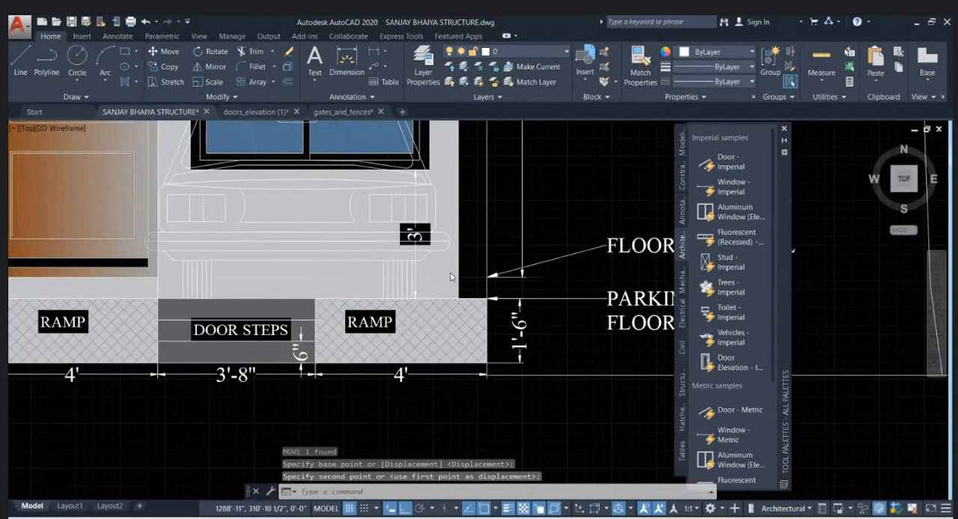
scroll(450, 277, "down", 3)
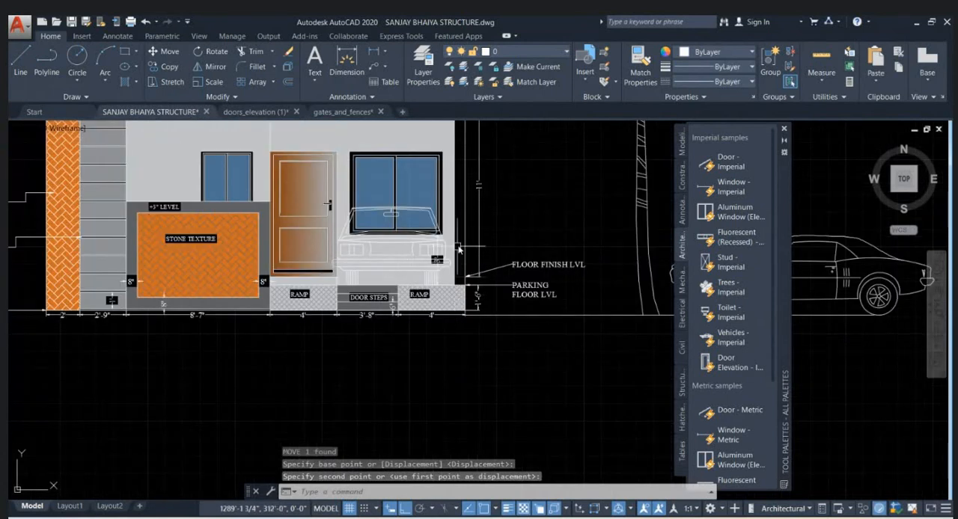
left_click(465, 218)
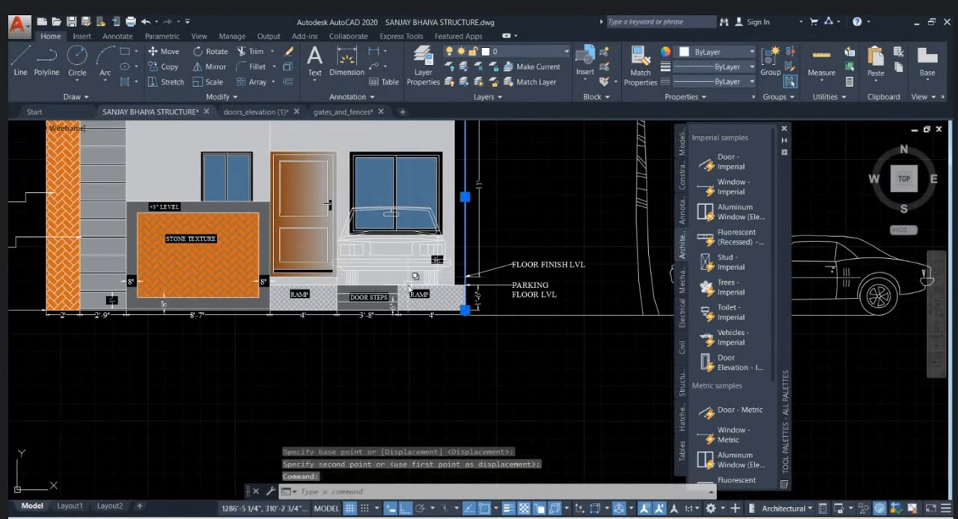
key("Escape")
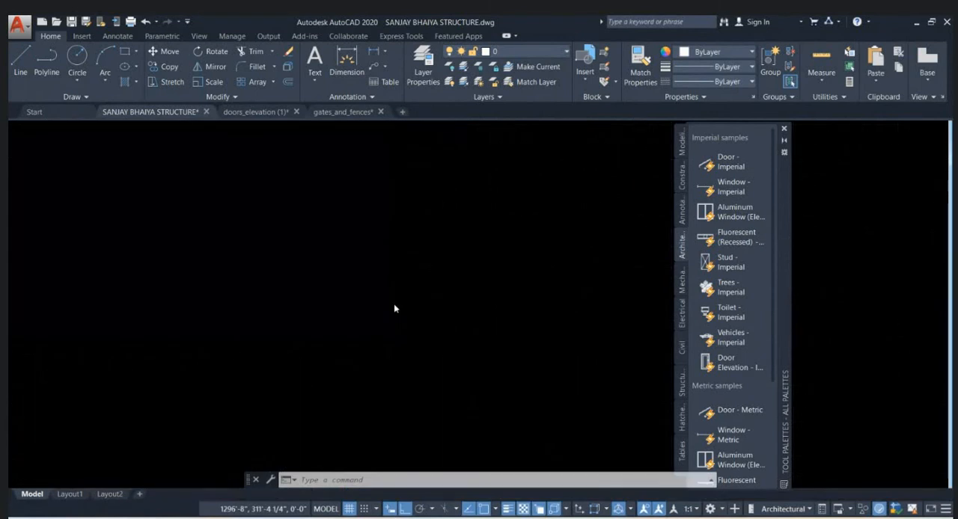
scroll(393, 304, "down", 4)
scroll(360, 282, "up", 4)
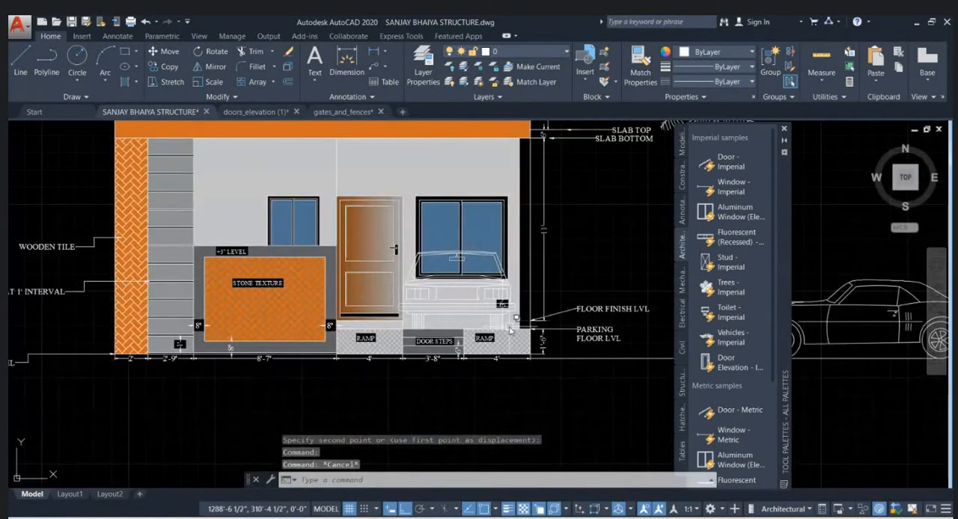
scroll(419, 307, "down", 4)
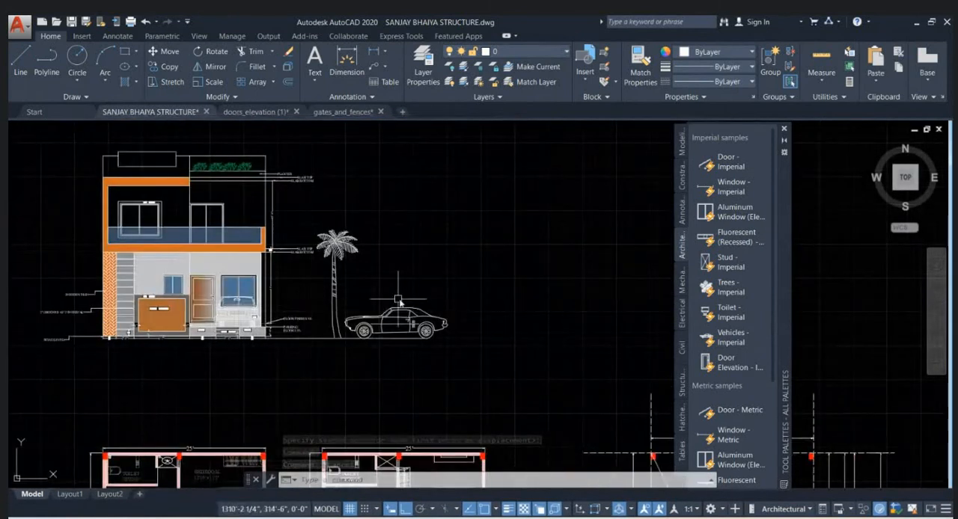
- Draw a freehand horizontal rectangle in the empty area beyond the side-view car
type("rec")
key("Return")
left_click(486, 322)
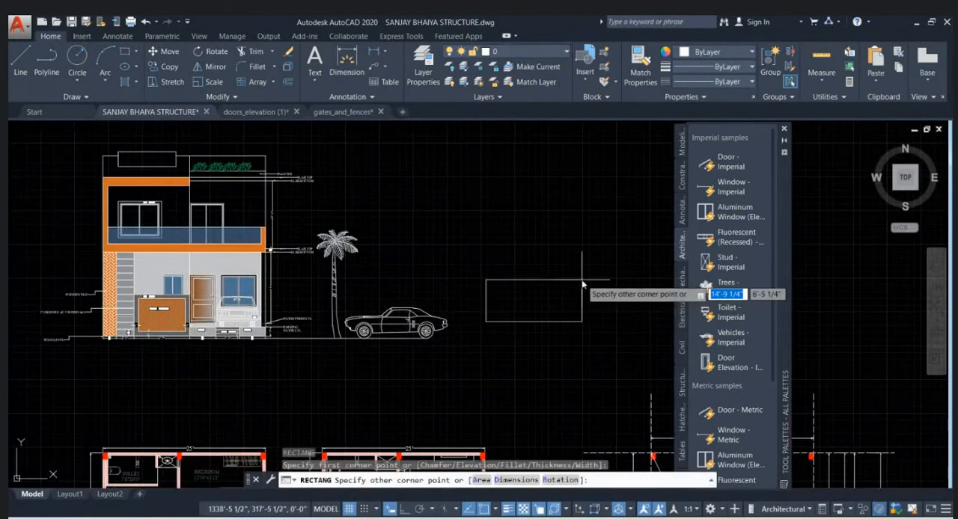
scroll(538, 293, "up", 2)
left_click(520, 298)
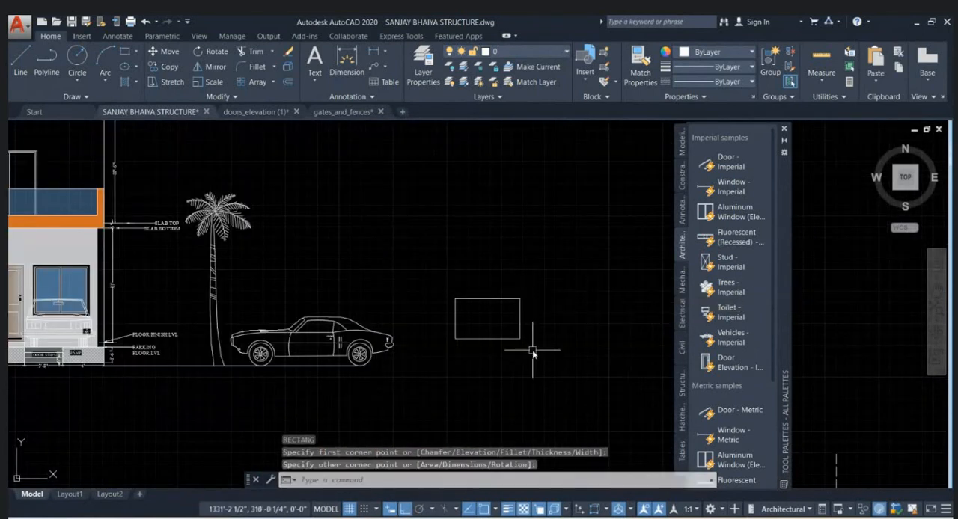
left_click(532, 352)
left_click(429, 292)
scroll(498, 342, "up", 4)
key("Escape")
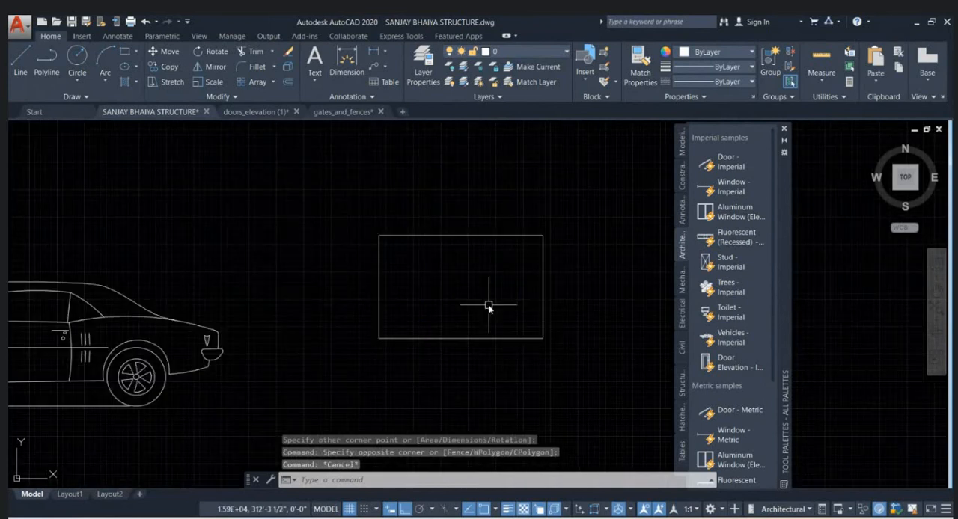
key("F1")
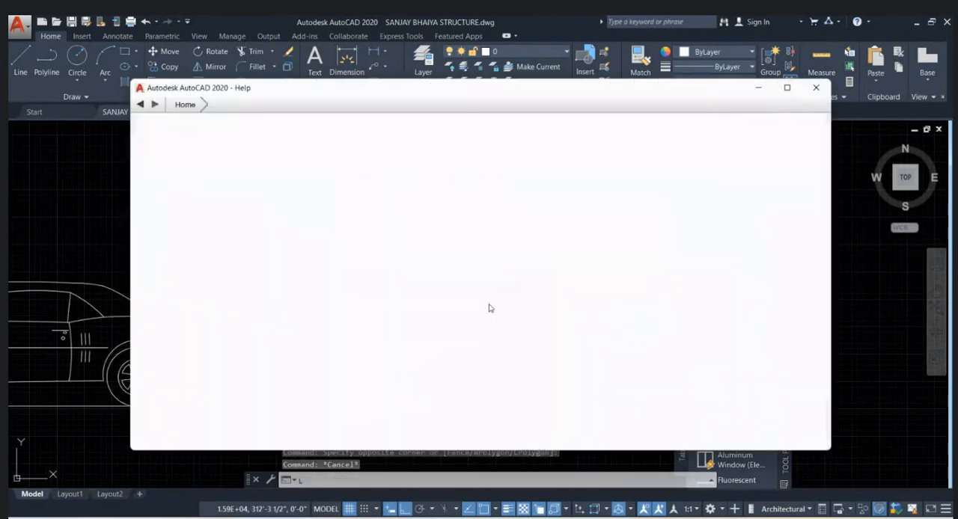
left_click(821, 92)
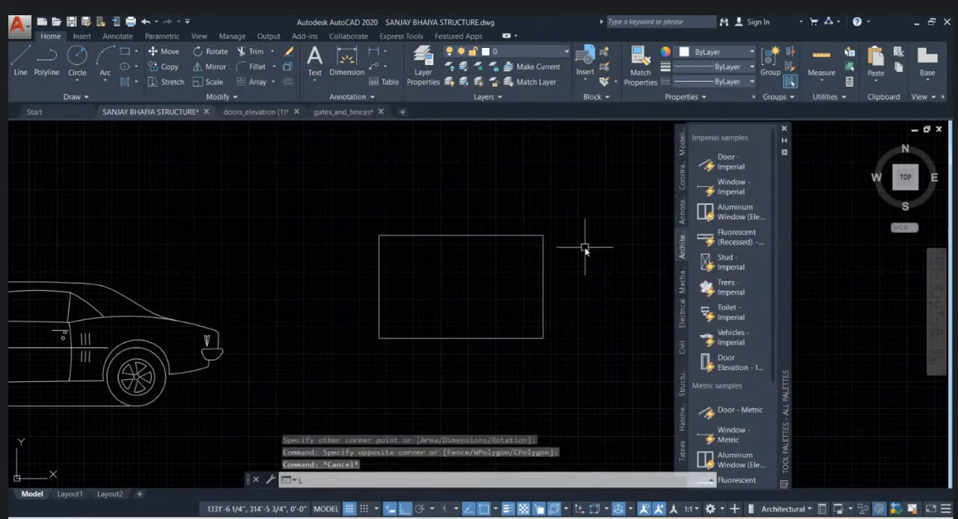
type("o")
key("Return")
type("3")
key("Return")
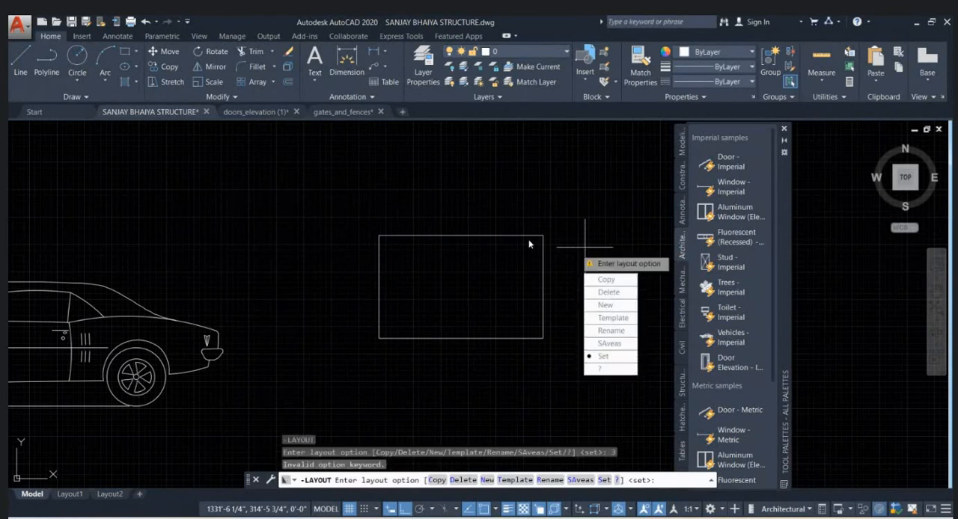
key("Escape")
- Offset the rectangle 3" inward to form a border frame
key("Return")
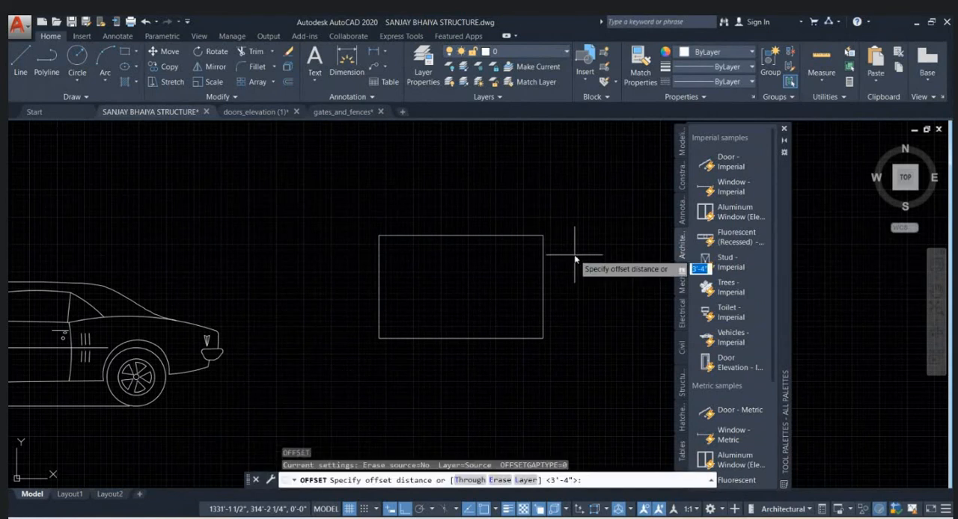
type("3")
key("Return")
left_click(543, 251)
left_click(464, 289)
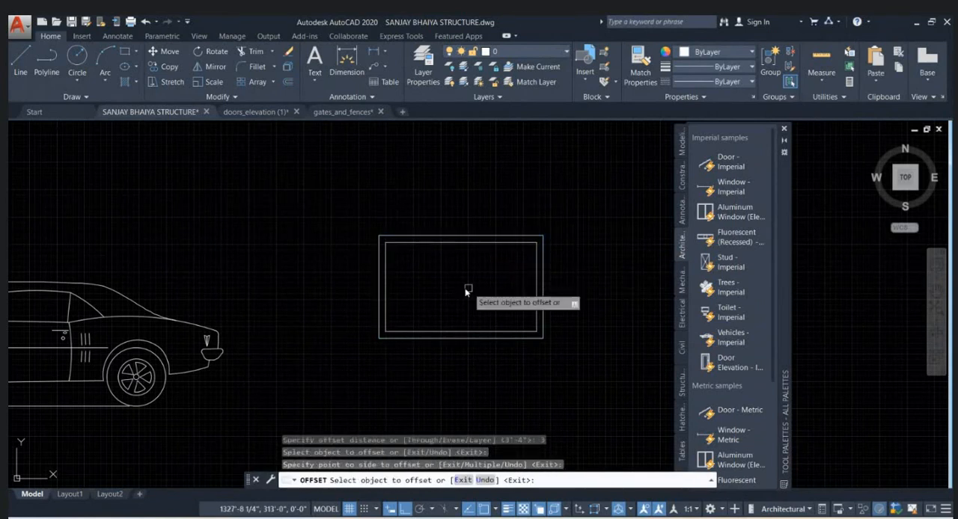
key("Escape")
scroll(461, 292, "up", 2)
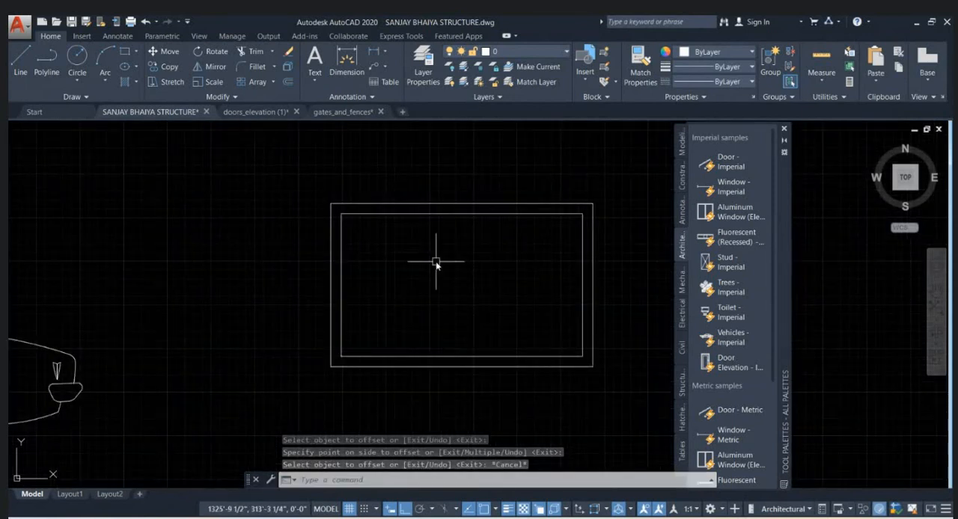
- Examine the double-lined rectangle, then the front elevation around the main door, ramps, door steps and parked sedan
left_click(346, 303)
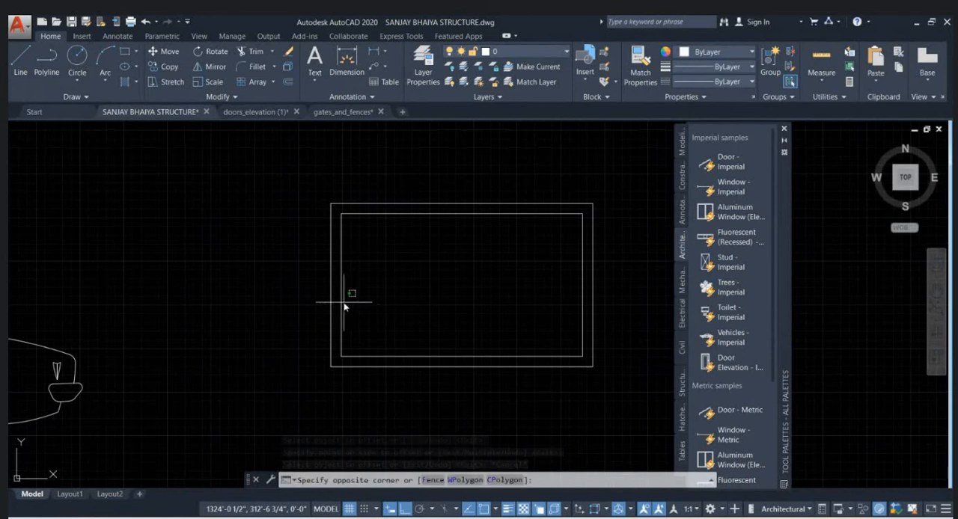
left_click(376, 275)
left_click(405, 276)
scroll(464, 282, "down", 6)
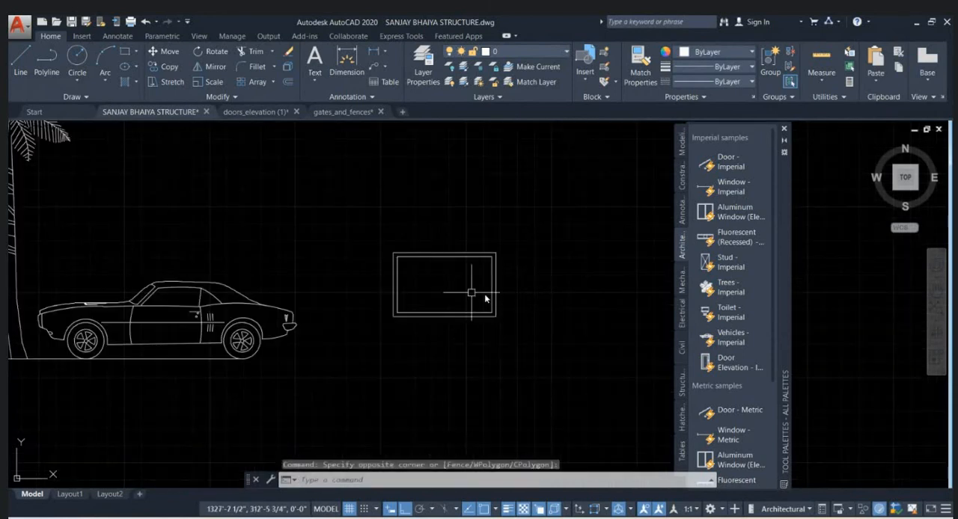
scroll(294, 309, "up", 6)
scroll(342, 256, "up", 4)
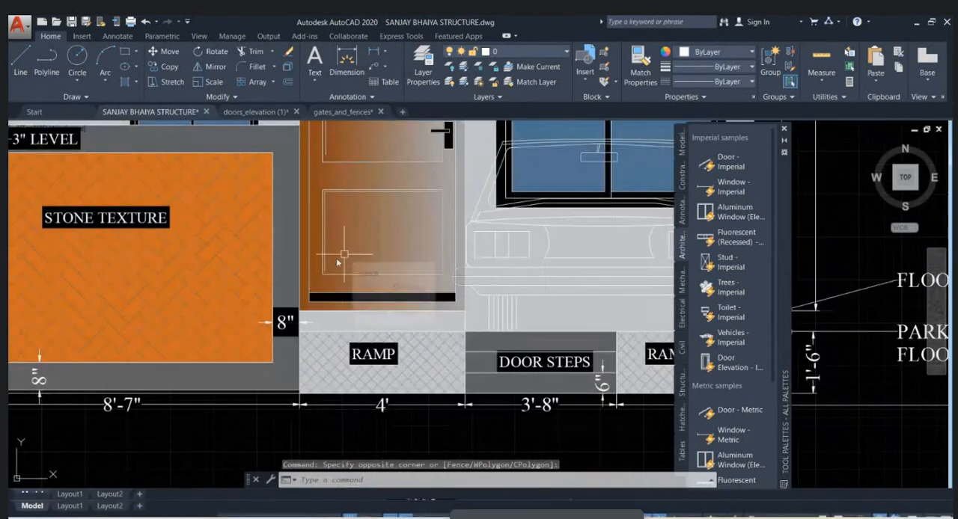
scroll(451, 339, "down", 12)
mouse_move(451, 344)
middle_mouse_down()
mouse_move(447, 267)
mouse_move(431, 254)
mouse_move(400, 268)
mouse_move(398, 308)
middle_mouse_up()
scroll(358, 170, "up", 2)
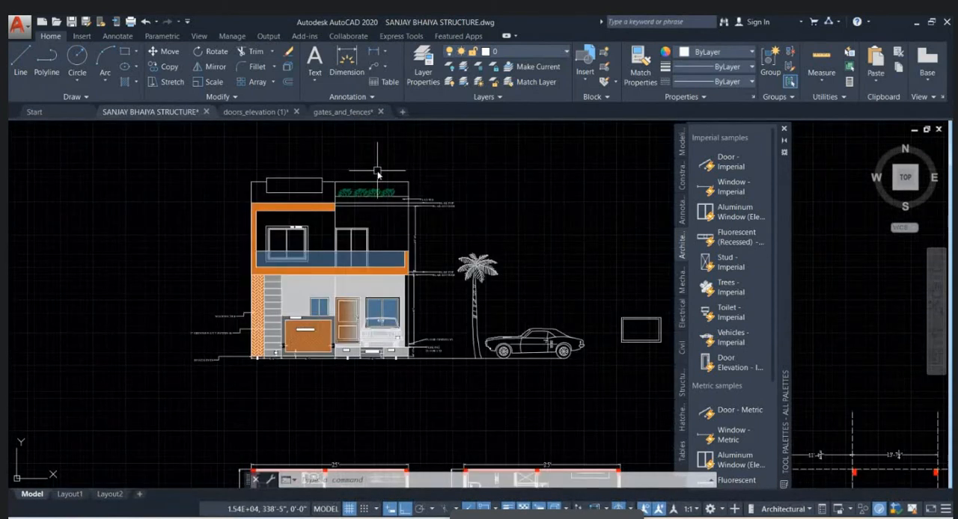
- Switch to the Meet window in Chrome and close the Pinterest, doors elevation, plaster groove, roof planter and gates and fences tabs
left_click(537, 518)
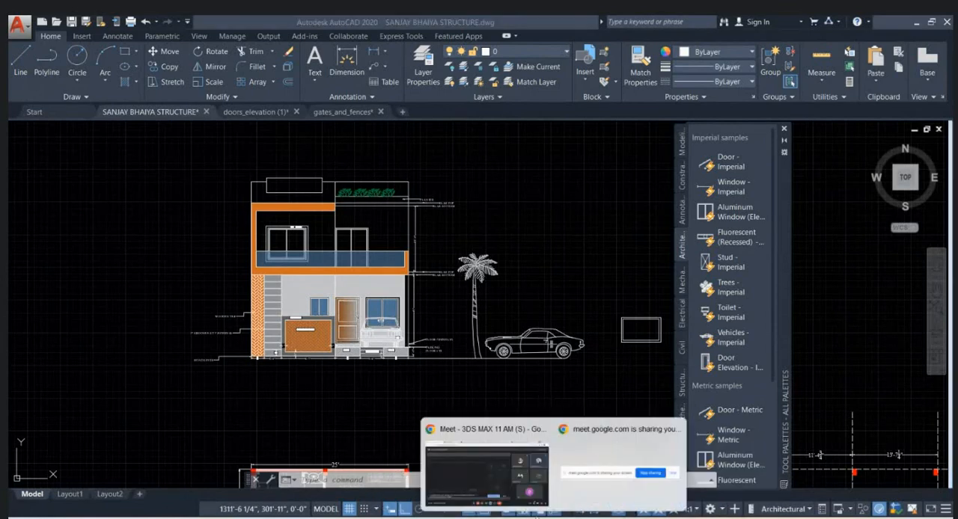
left_click(504, 483)
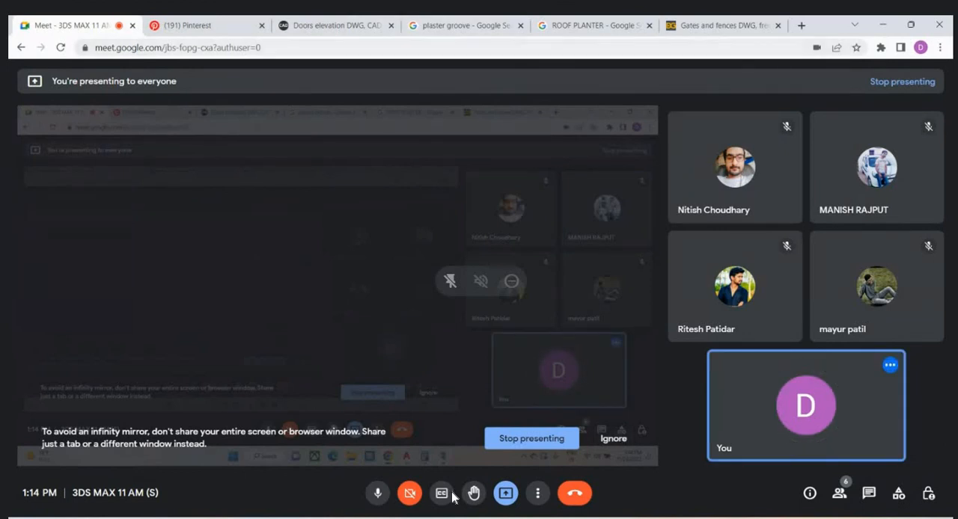
left_click(260, 28)
left_click(260, 28)
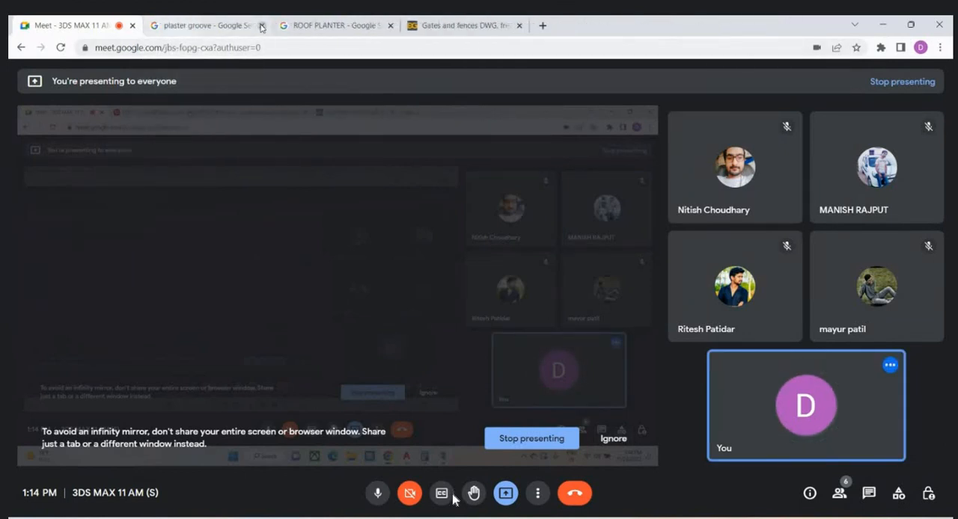
left_click(261, 28)
left_click(261, 28)
left_click(261, 27)
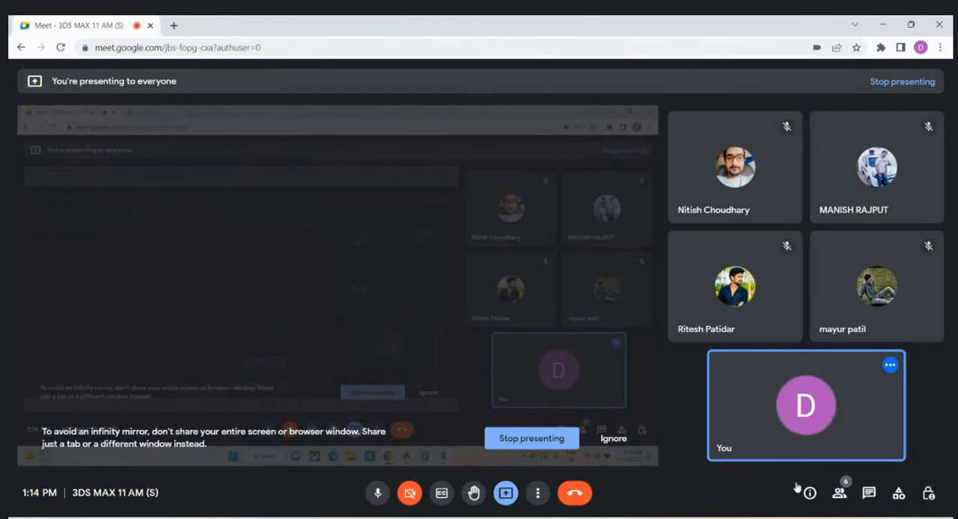